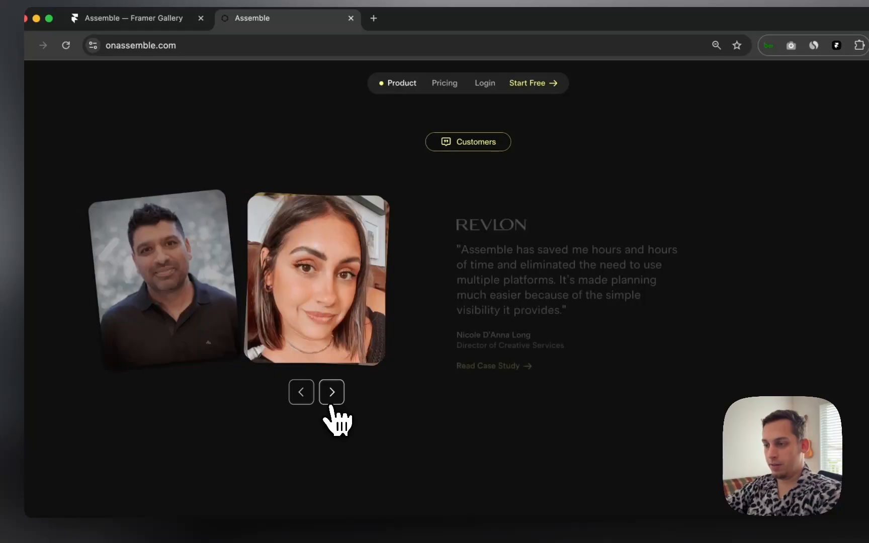
Step: Cycle the Assemble carousel through Revlon, FRAMEWORK and Tony Blair Institute, ending on the institute quote
left_click(309, 398)
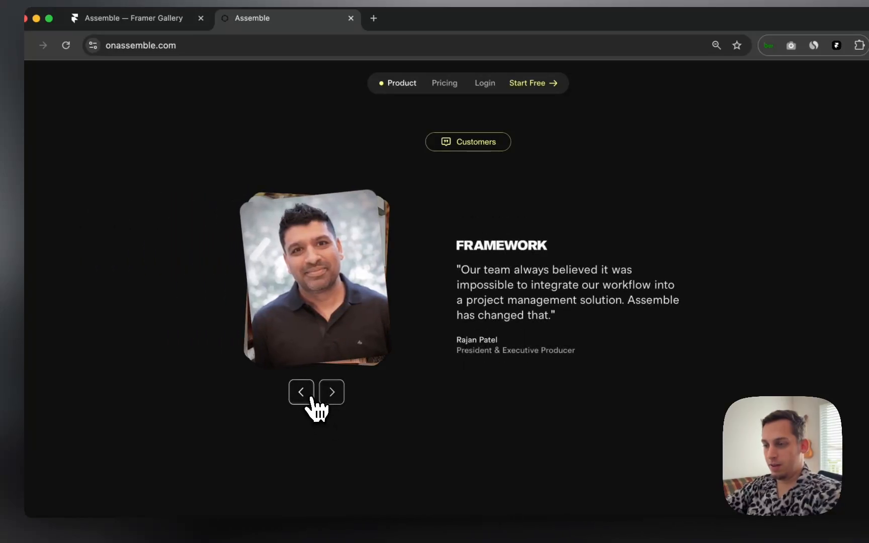
left_click(301, 393)
left_click(310, 397)
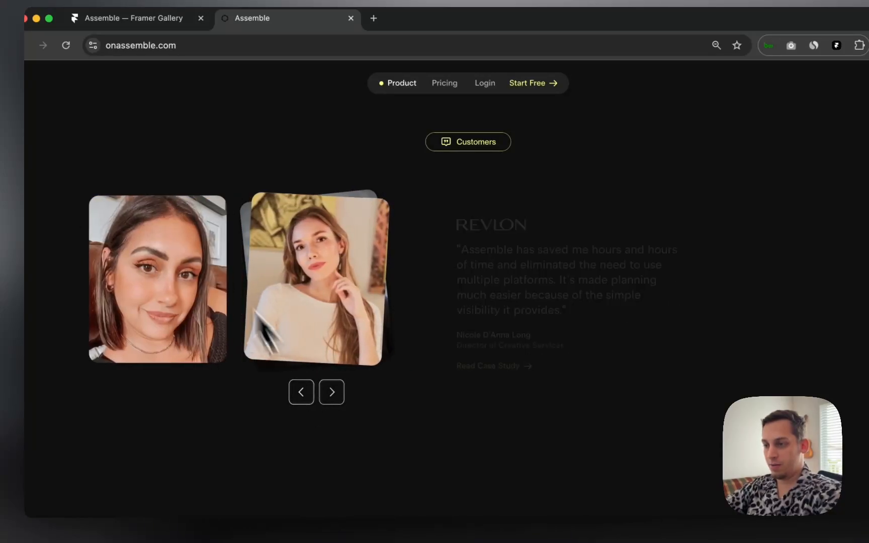
left_click(304, 395)
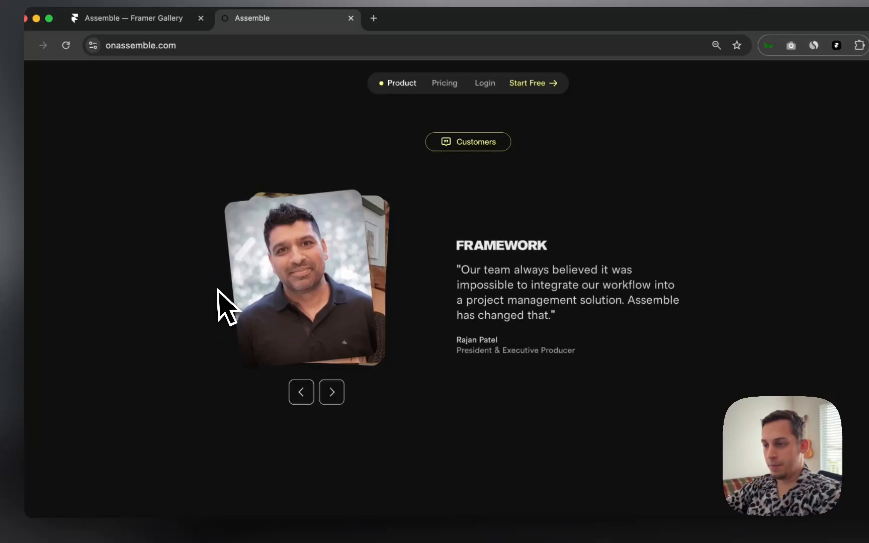
left_click(342, 396)
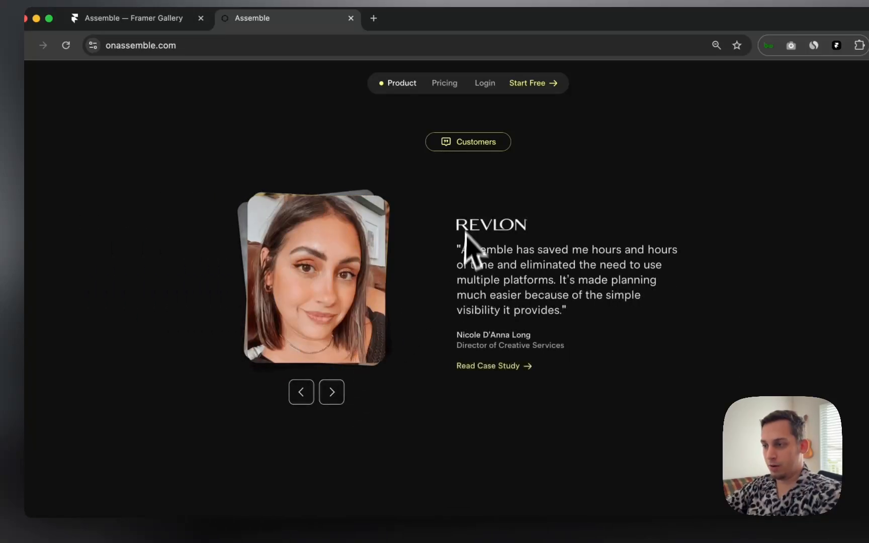
left_click(298, 388)
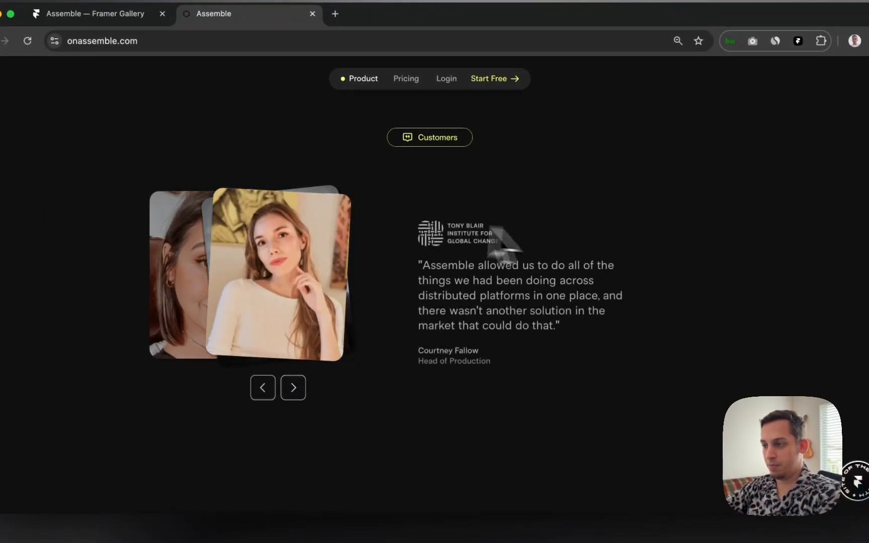
left_click(294, 389)
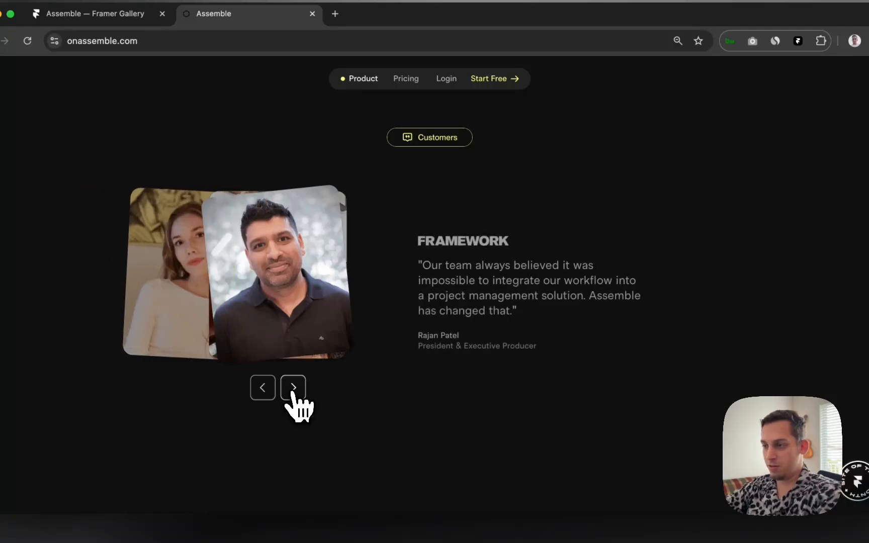
left_click(293, 389)
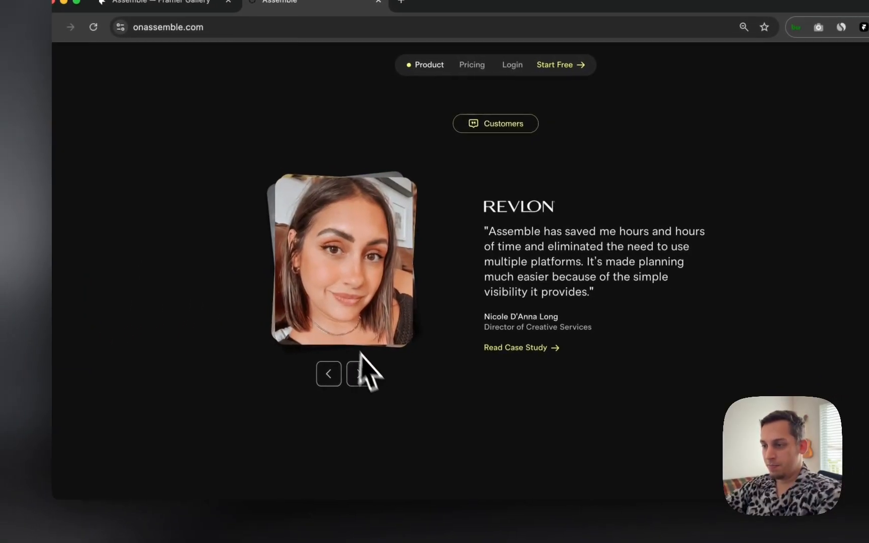
left_click(293, 387)
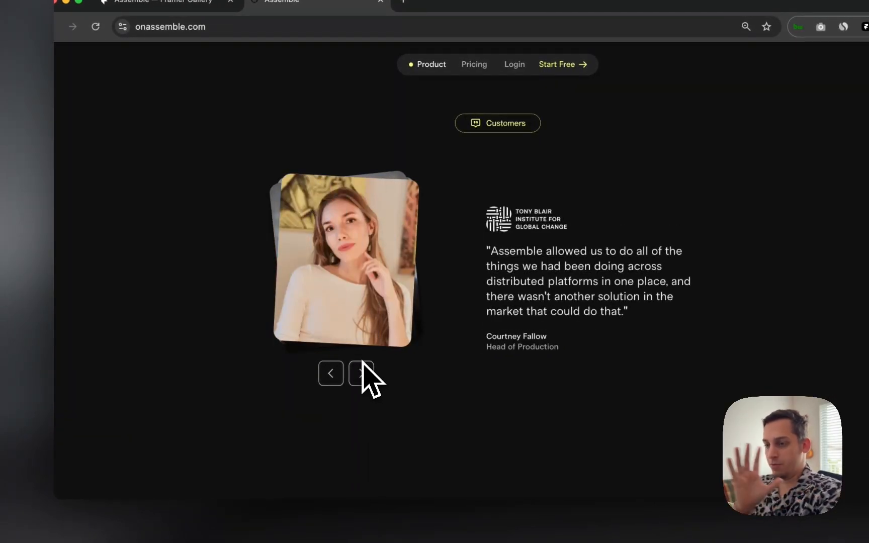
left_click(362, 367)
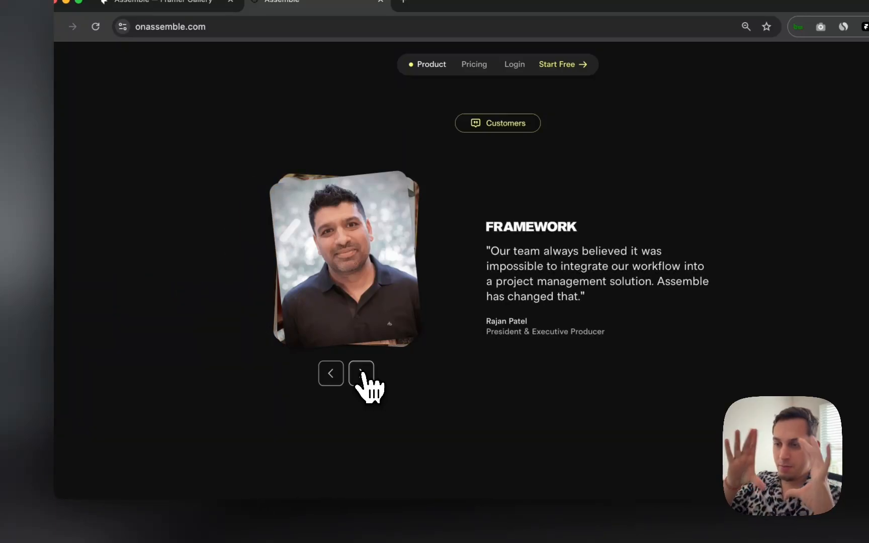
left_click(363, 374)
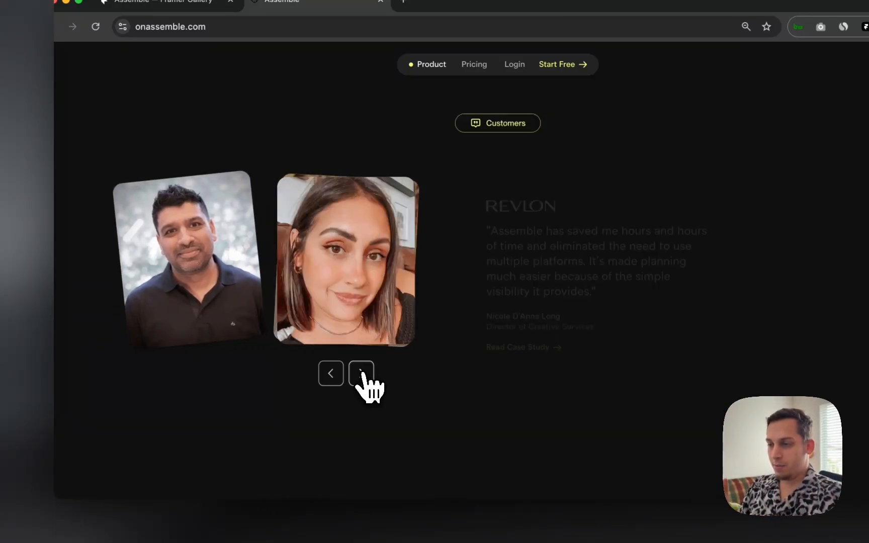
left_click(362, 373)
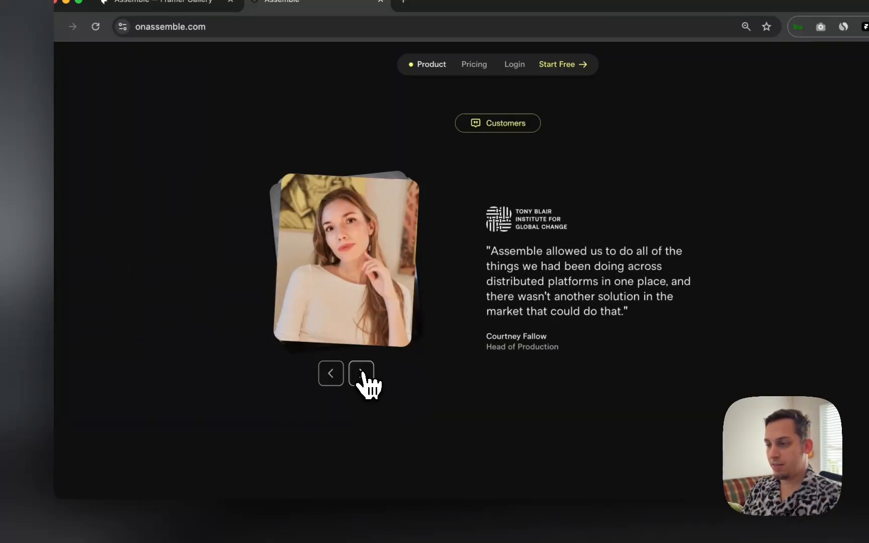
left_click(362, 373)
left_click(362, 373)
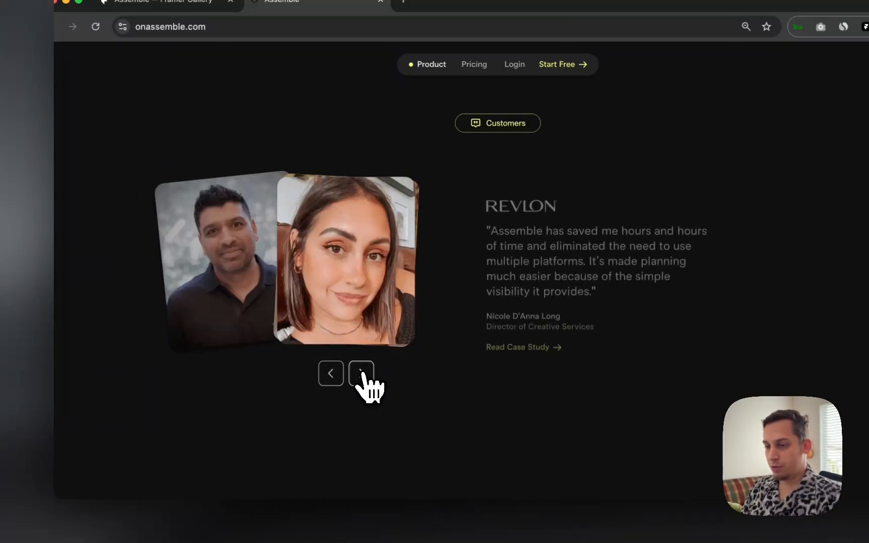
left_click(362, 375)
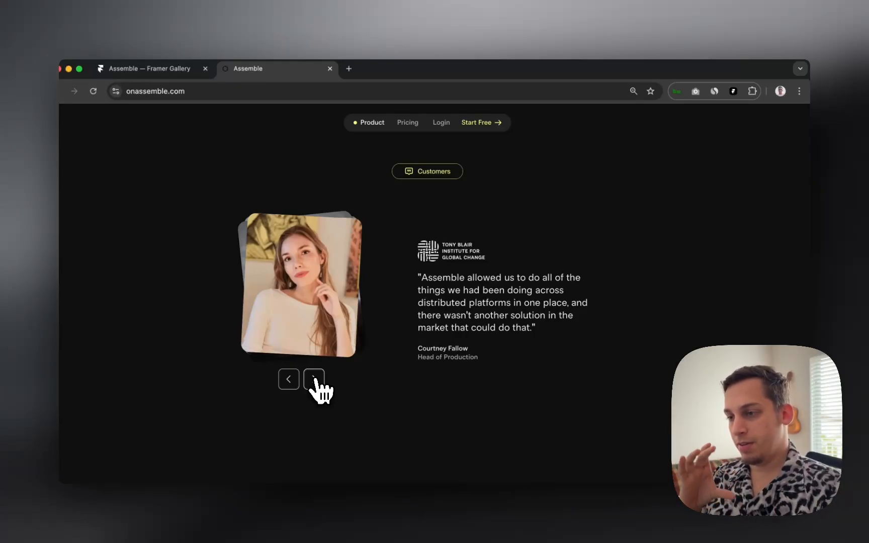
Step: Inspect the testimonial's photo card element in Chrome developer tools
right_click(428, 414)
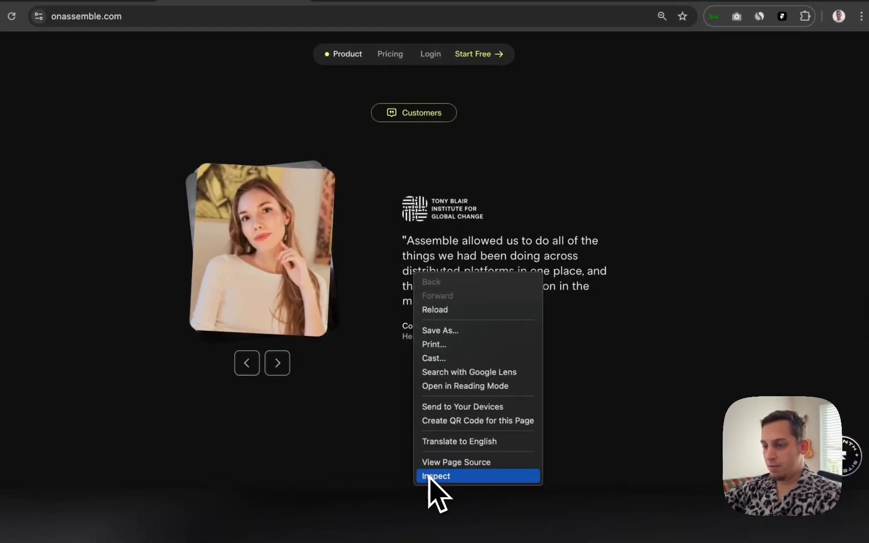
left_click(432, 476)
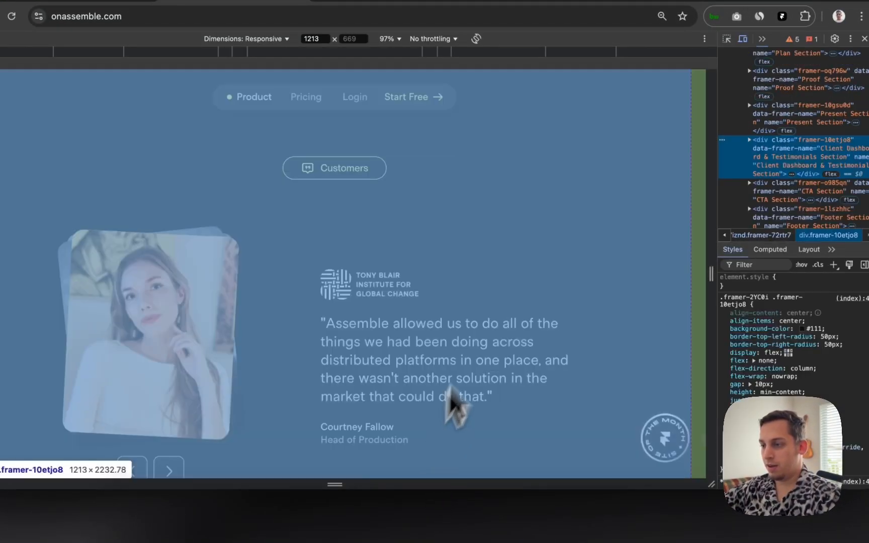
scroll(493, 301, "down", 1)
scroll(487, 290, "down", 3)
scroll(486, 288, "up", 1)
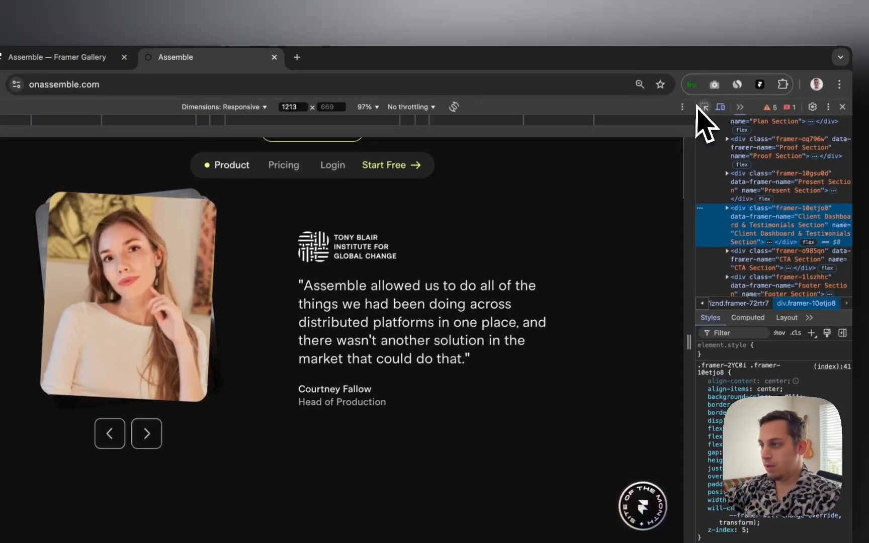
left_click(742, 82)
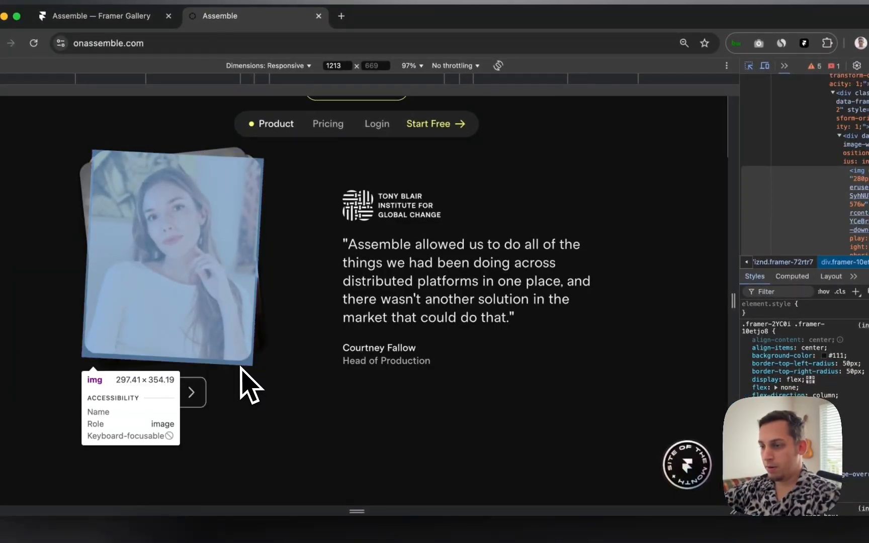
left_click(242, 373)
Step: Widen developer tools so the page narrows to a 916 px view
left_click_drag(739, 135, 642, 124)
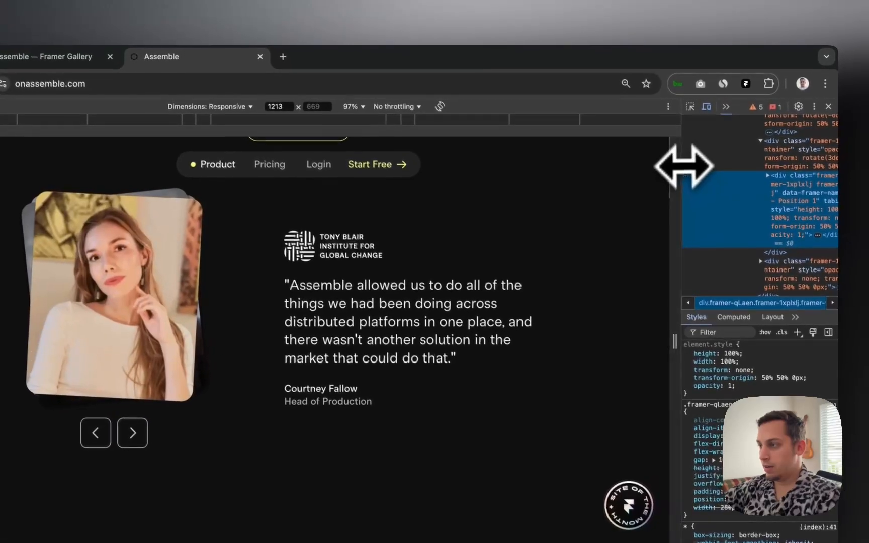
left_click_drag(582, 168, 501, 175)
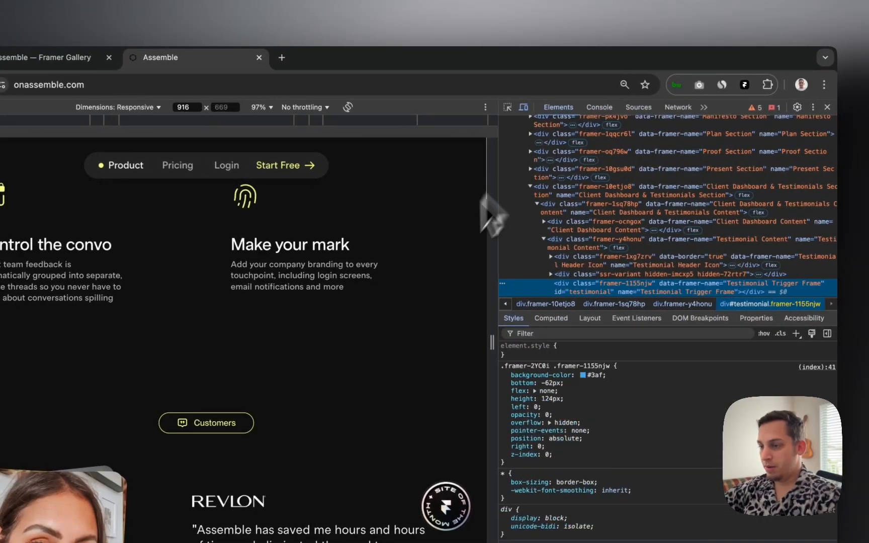
scroll(381, 342, "down", 2)
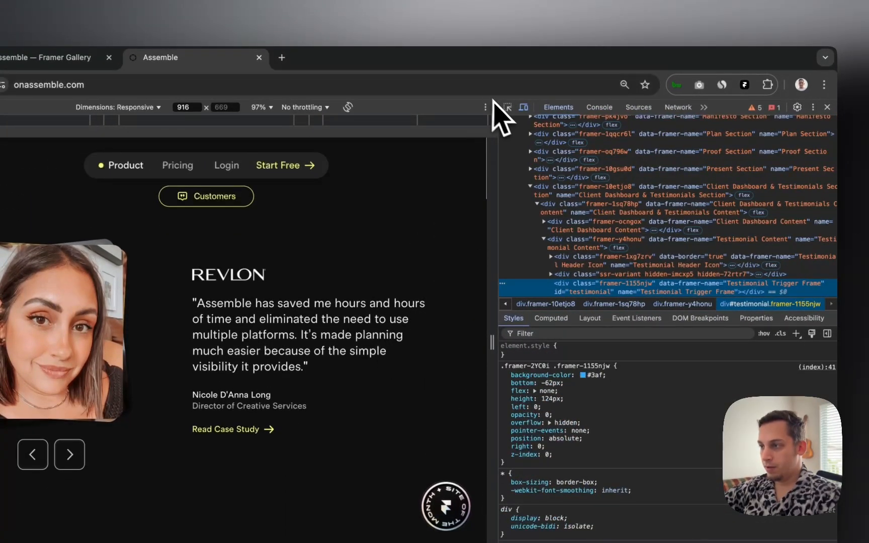
Step: Inspect the testimonial's Card 1 element, then cycle through the institute, FRAMEWORK and Revlon quotes
left_click(508, 107)
left_click(140, 317)
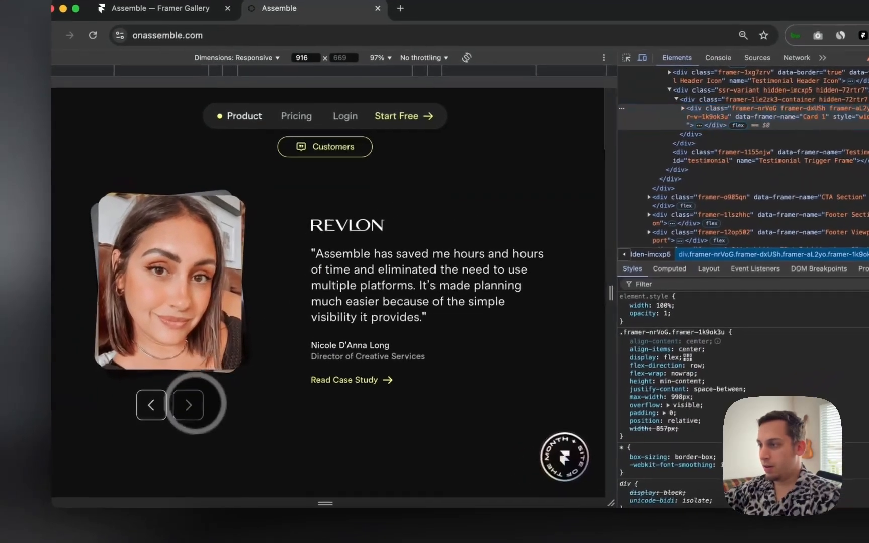
left_click(148, 423)
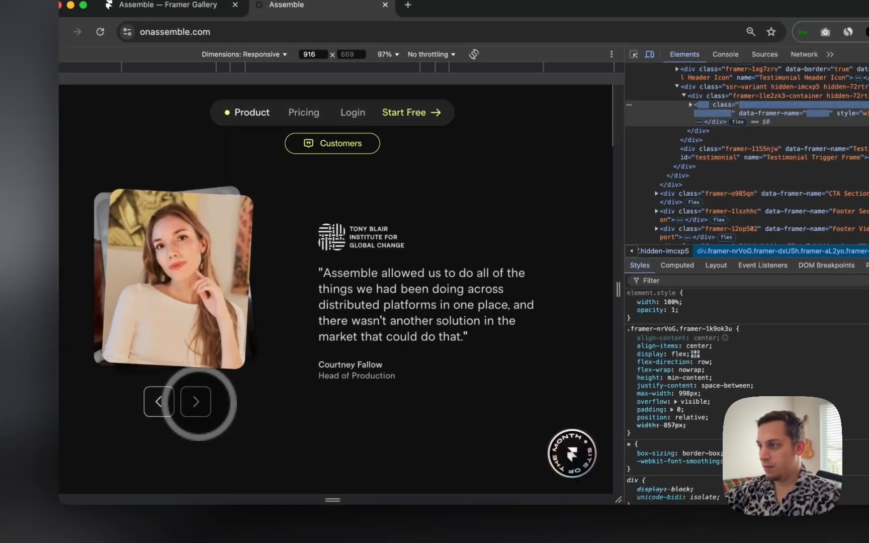
left_click(198, 402)
left_click(196, 402)
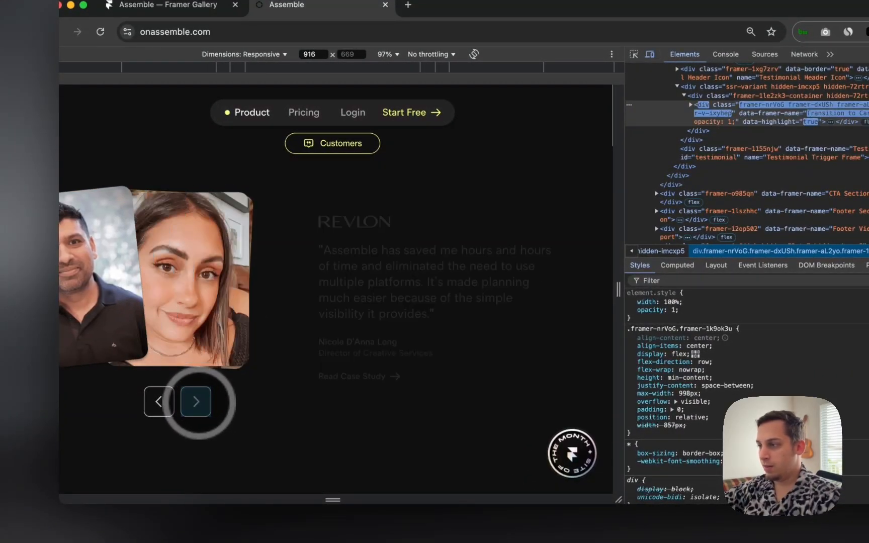
left_click(195, 402)
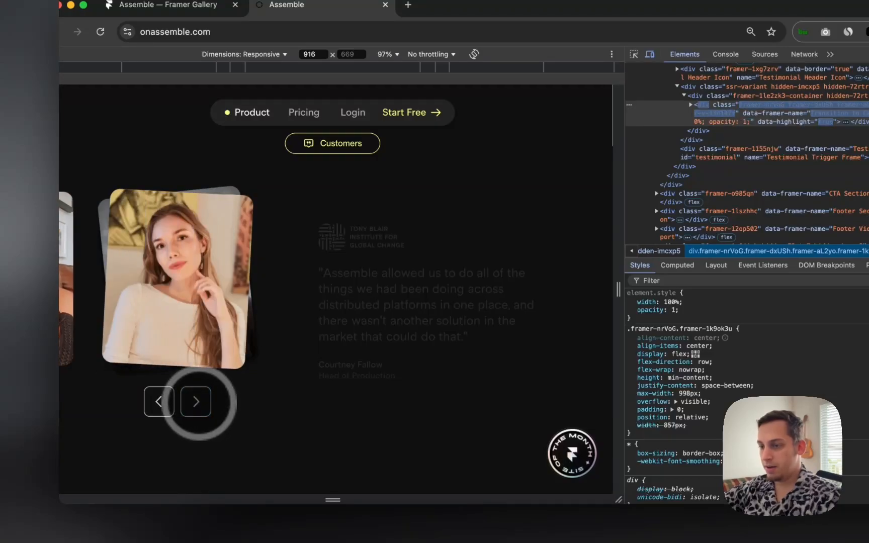
left_click(195, 402)
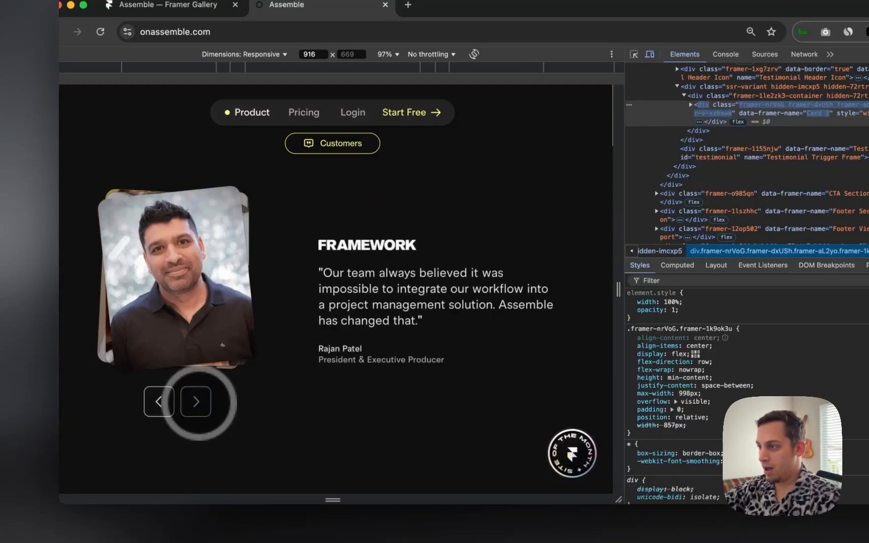
left_click(196, 402)
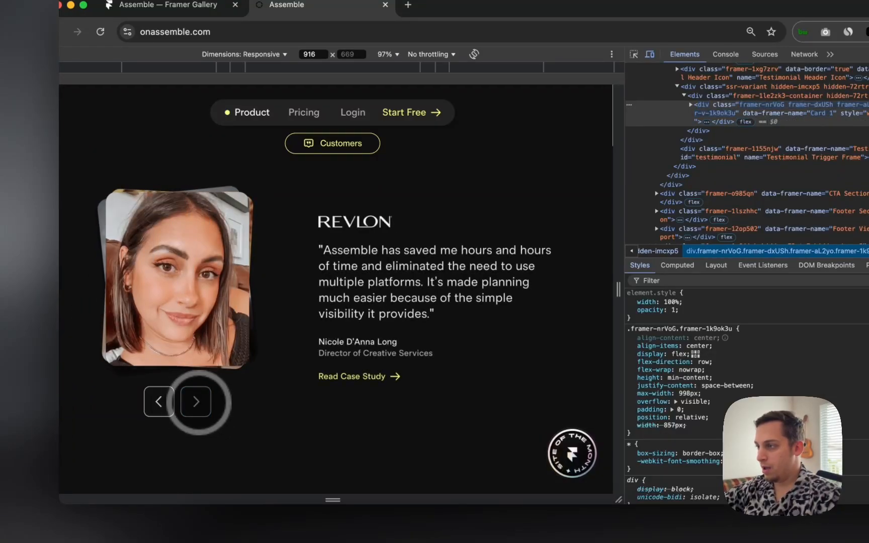
left_click(196, 402)
Step: Keep cycling the carousel until it settles back on the Revlon testimonial
left_click(195, 402)
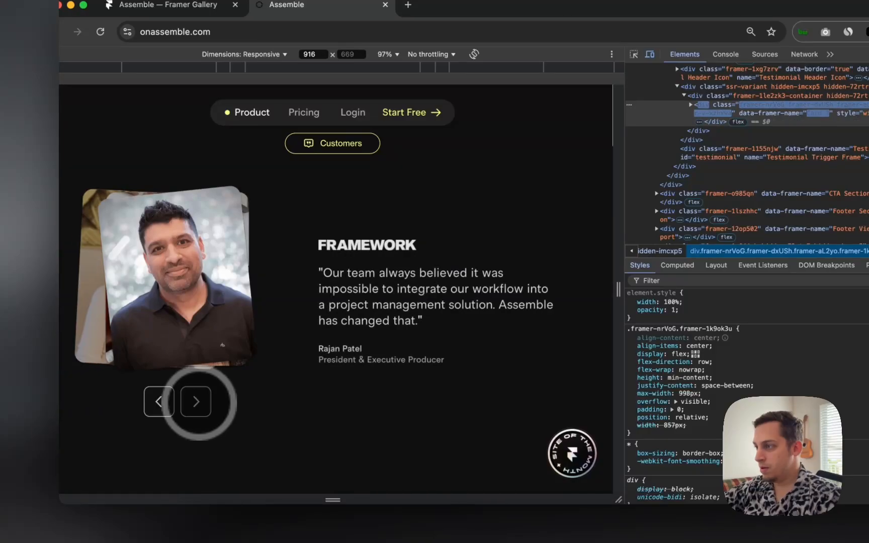
left_click(196, 402)
left_click(195, 402)
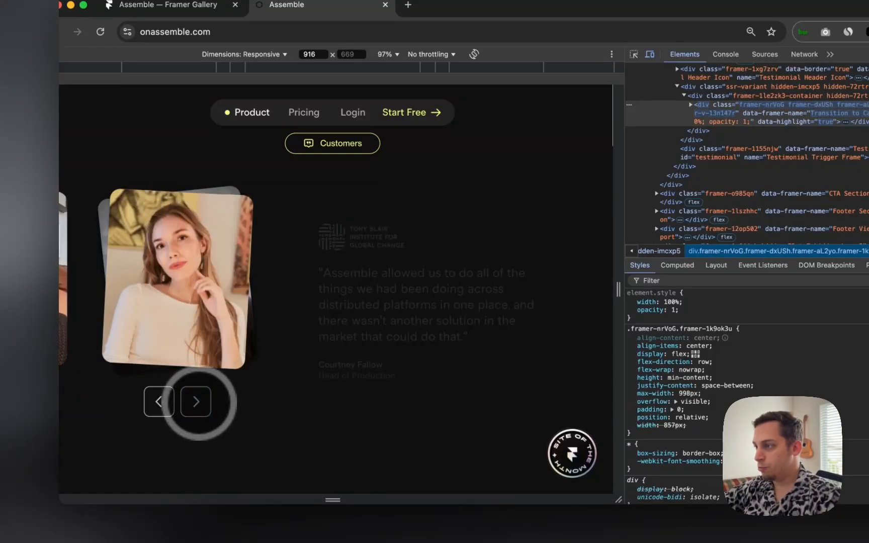
left_click(196, 402)
left_click(196, 402)
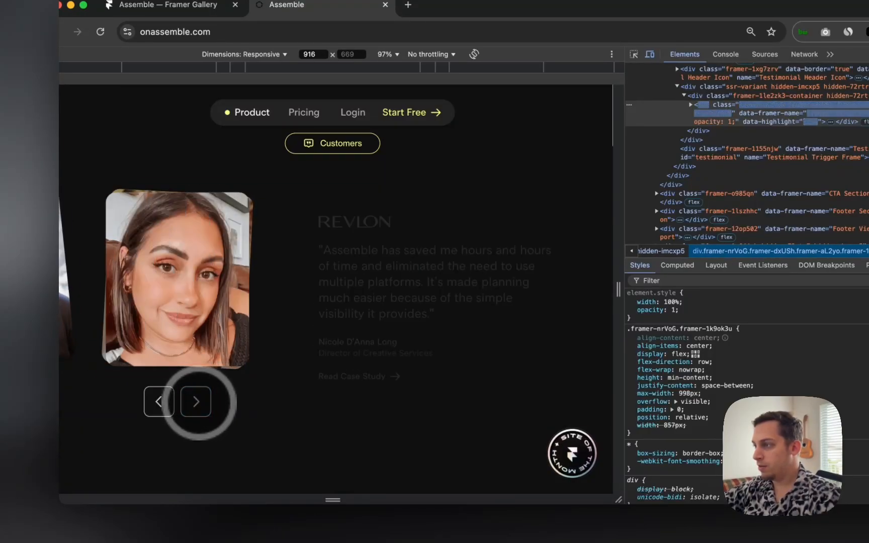
left_click(195, 402)
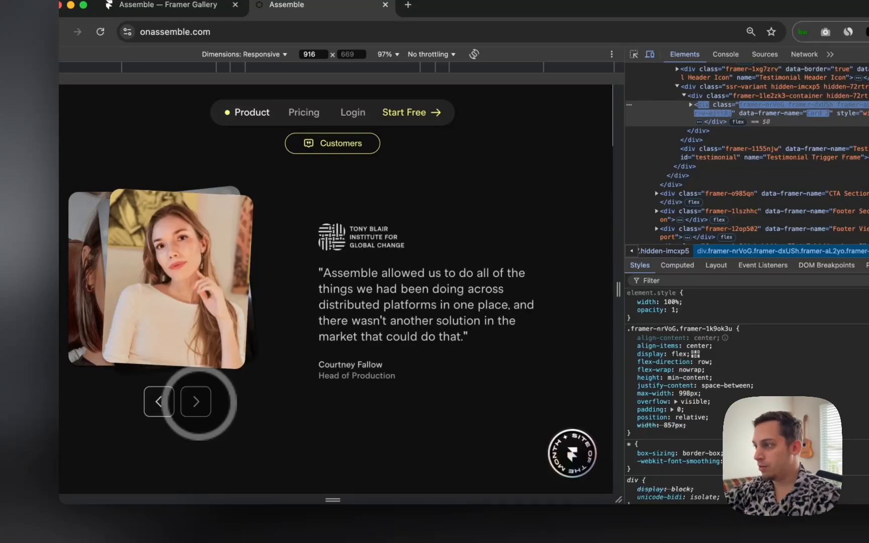
left_click(196, 402)
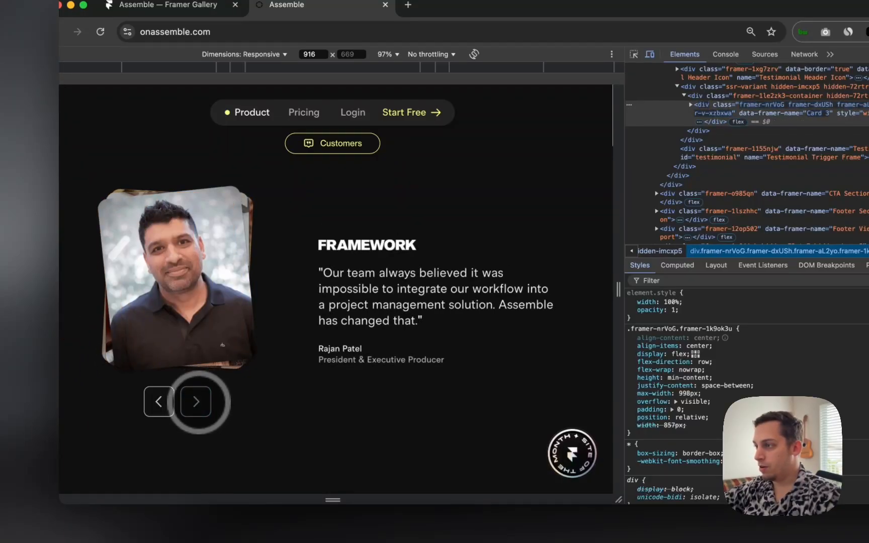
left_click(195, 402)
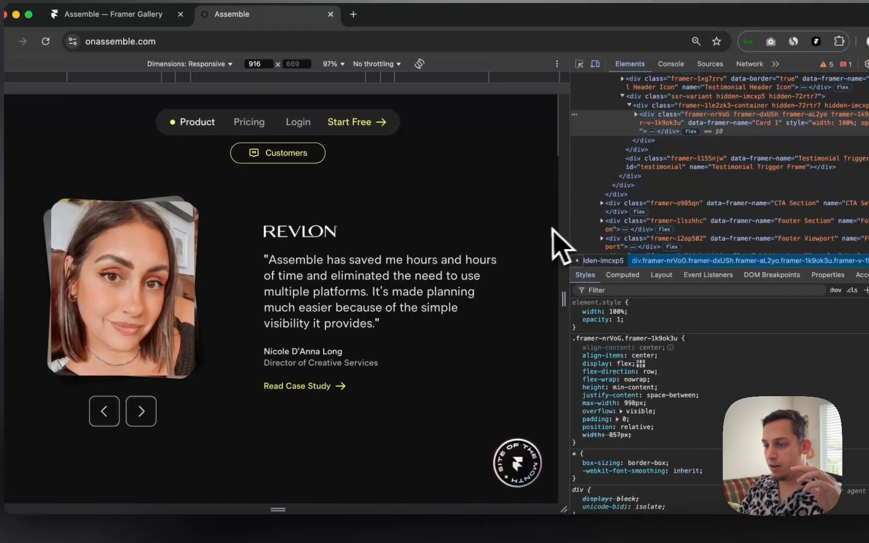
left_click(196, 402)
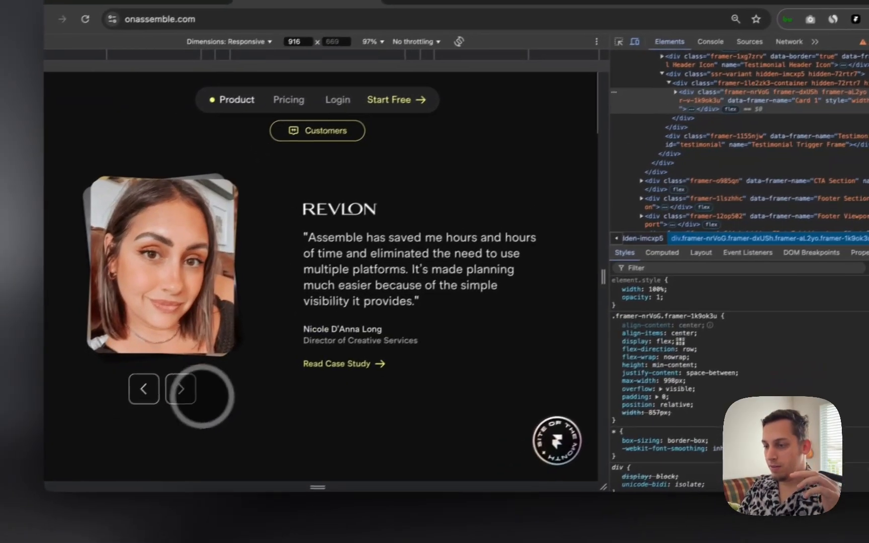
left_click(203, 387)
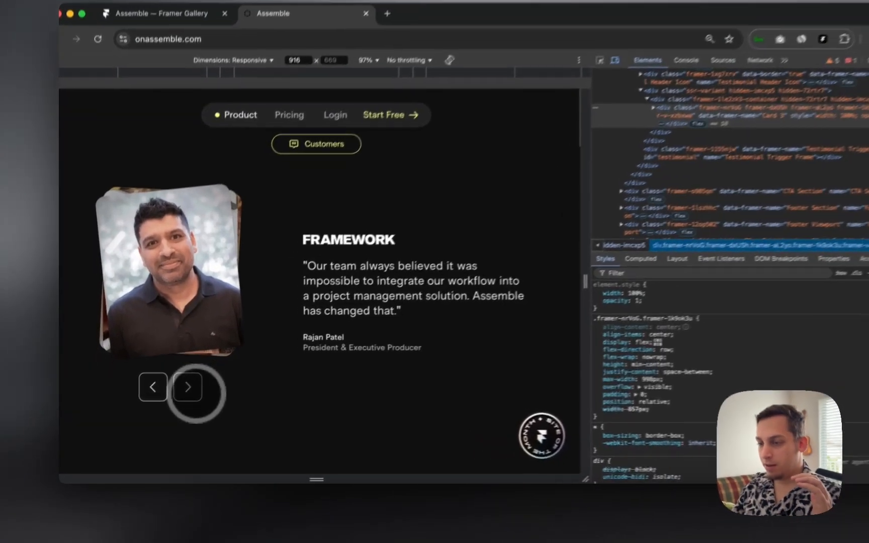
left_click(173, 399)
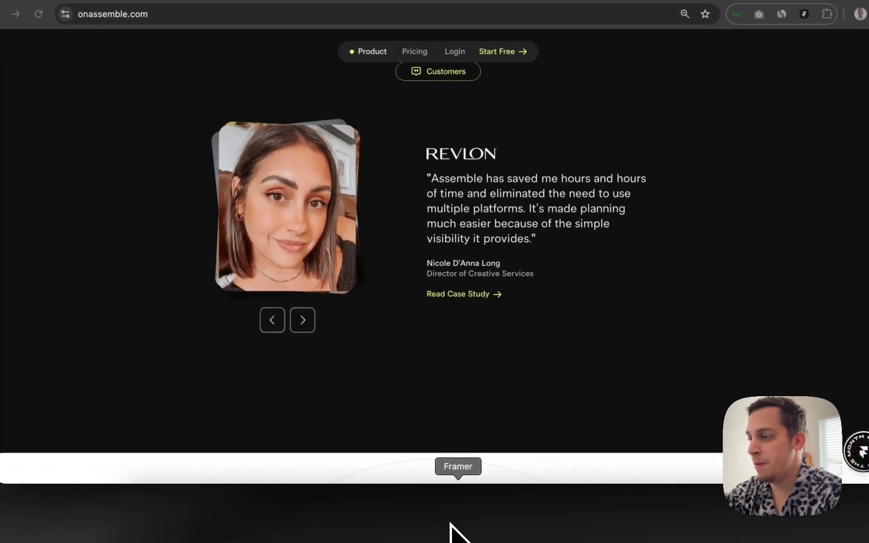
Step: Bring the Framer editor forward and enlarge its window
left_click(452, 518)
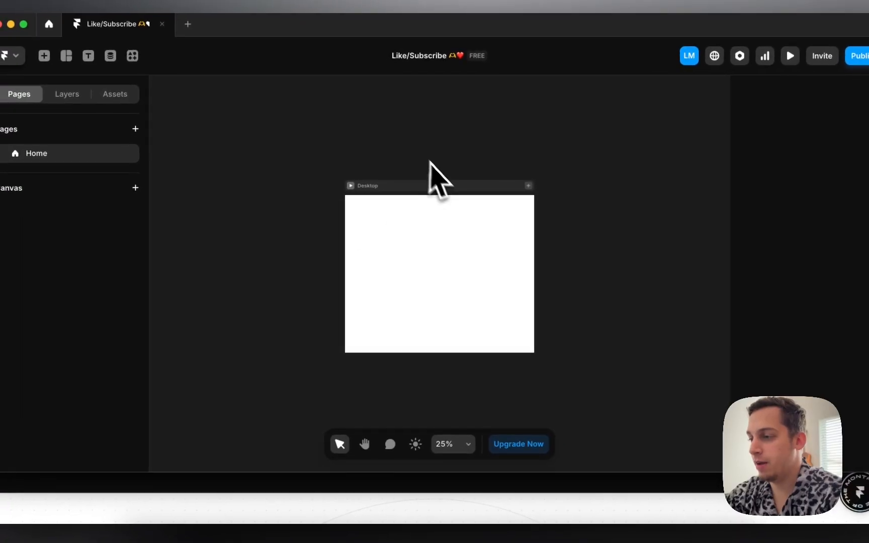
scroll(392, 143, "up", 3)
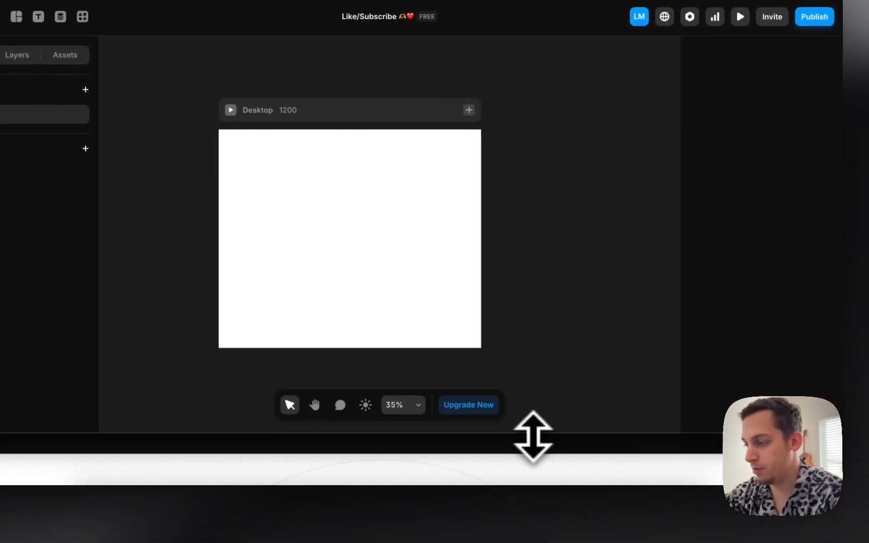
left_click_drag(584, 472, 582, 526)
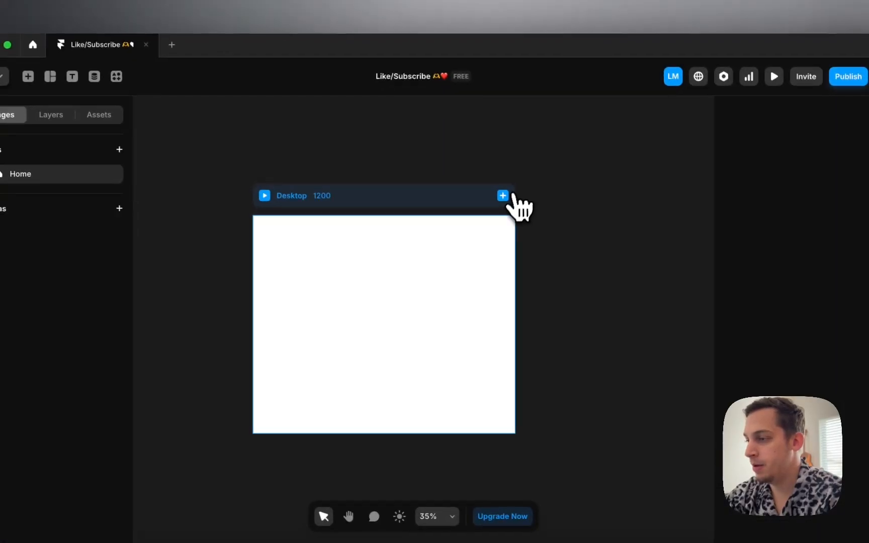
Step: Add Tablet and Phone breakpoint frames beside the Desktop frame
left_click(469, 138)
left_click(480, 169)
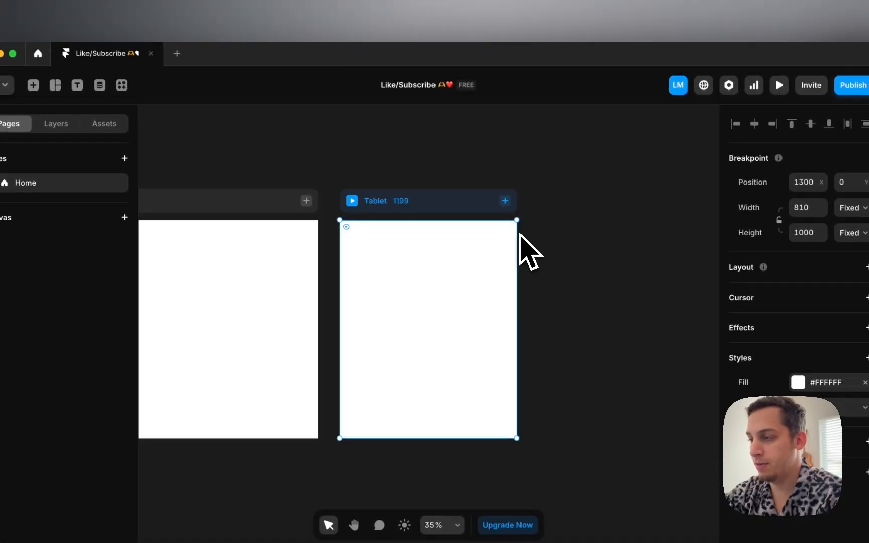
left_click(506, 200)
left_click(515, 222)
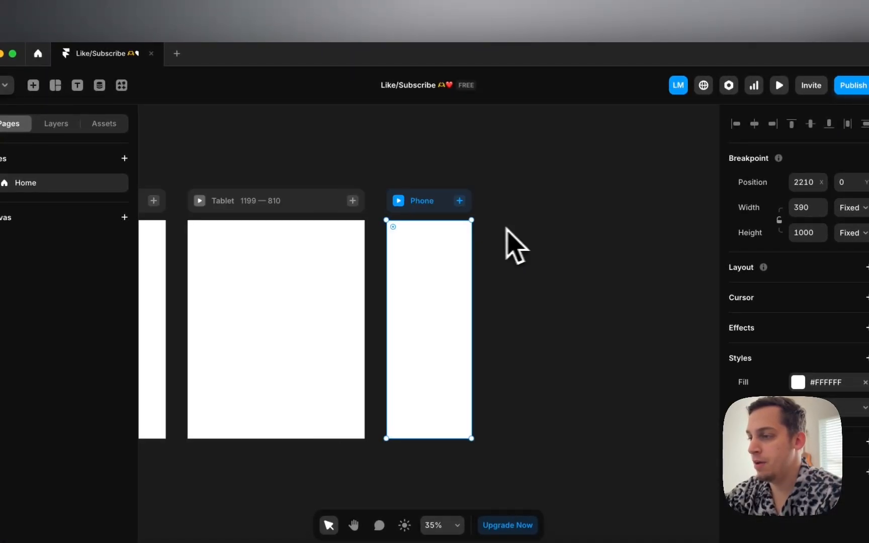
scroll(381, 240, "left", 5)
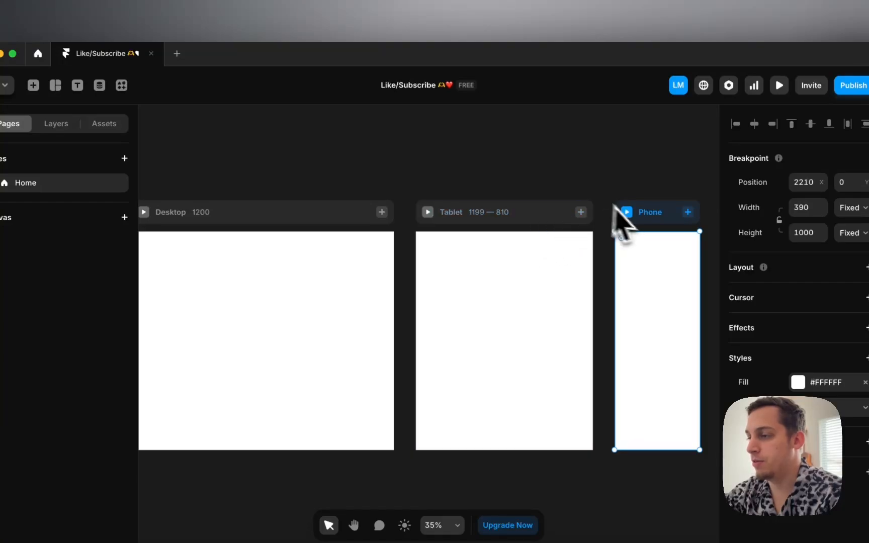
left_click(416, 187)
Step: Pan across the canvas to review the breakpoints, then return to Chrome's Assemble page
scroll(369, 187, "left", 2)
scroll(312, 187, "down", 4)
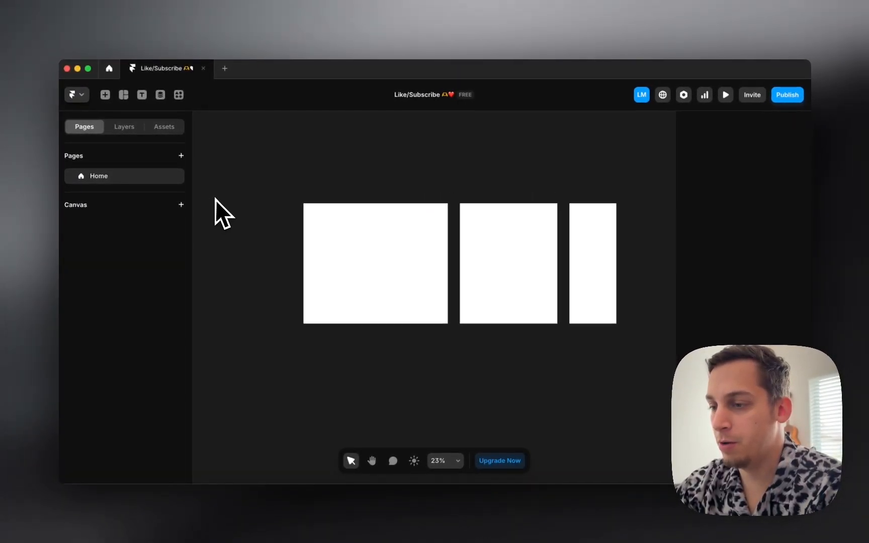
scroll(215, 200, "left", 1)
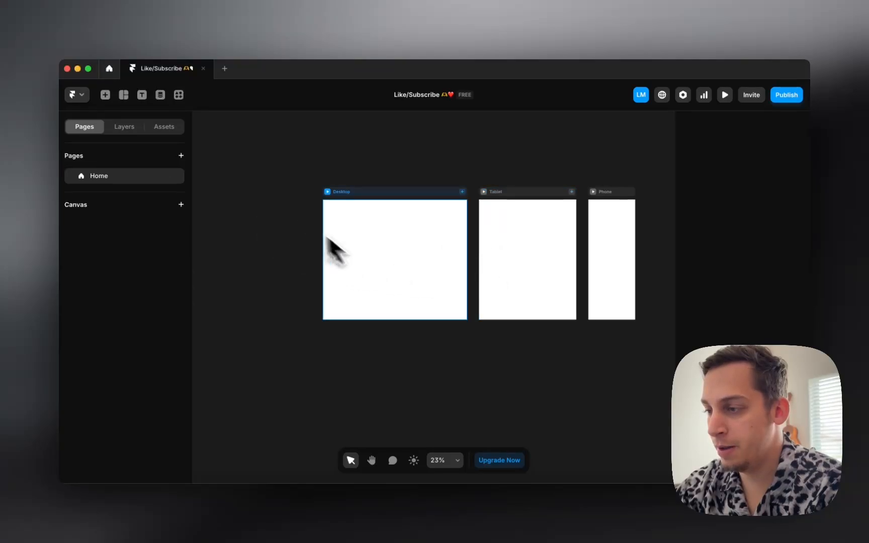
scroll(312, 242, "down", 1)
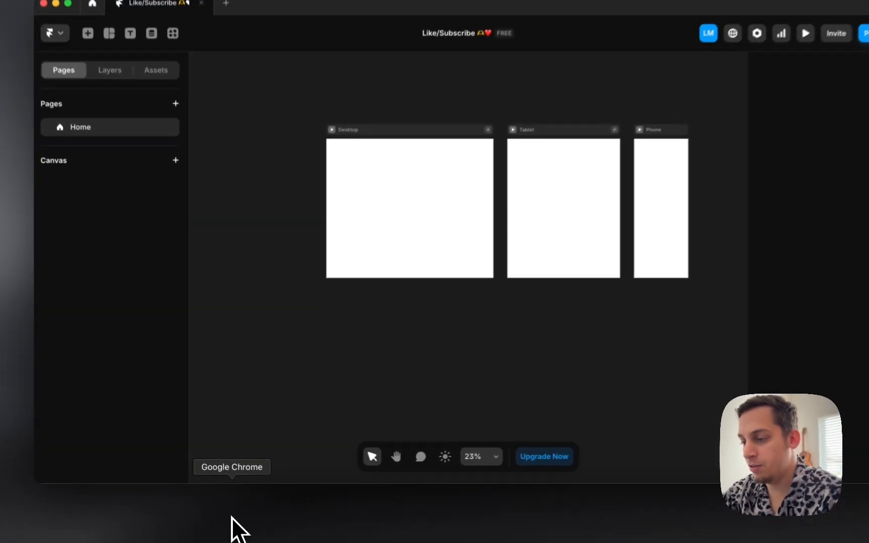
left_click(231, 514)
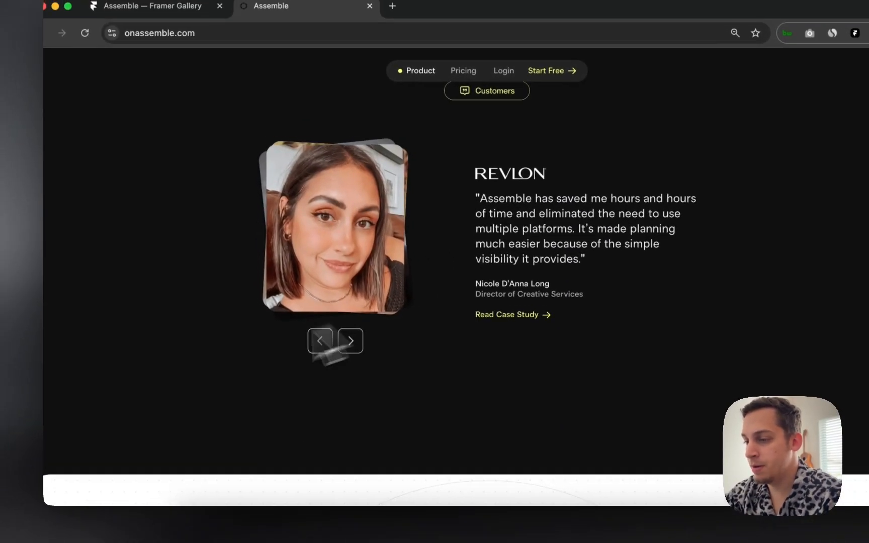
Step: Capture the Revlon testimonial and drop the screenshot onto the Framer canvas
scroll(261, 383, "up", 1)
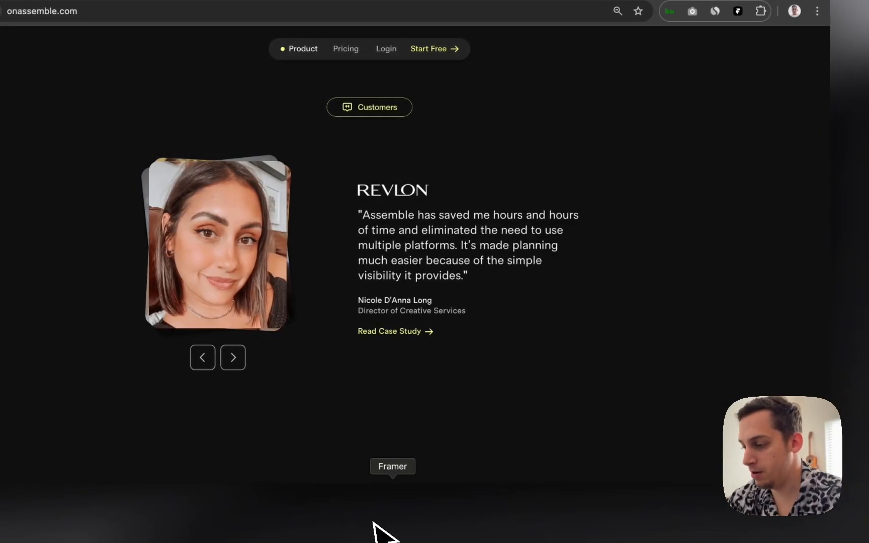
left_click(382, 533)
left_click_drag(757, 492, 297, 322)
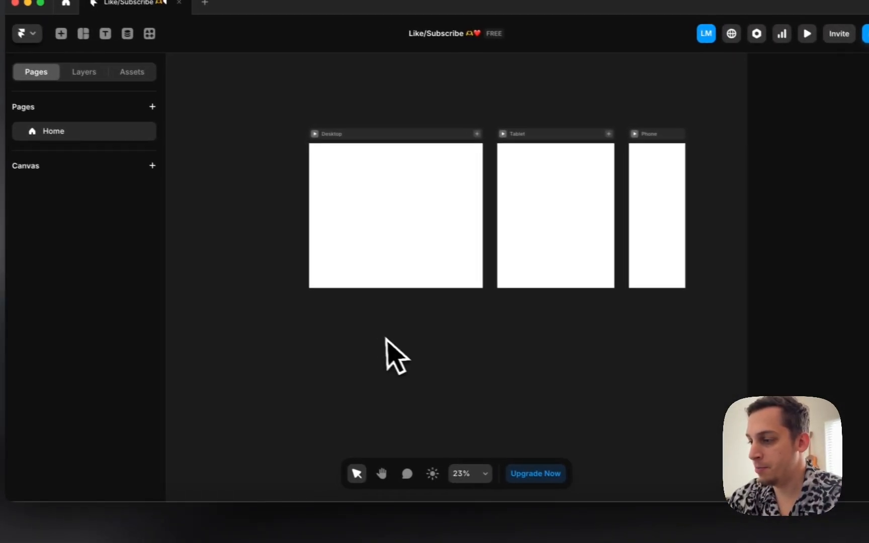
Step: Place the testimonial screenshot left of the Desktop frame and scale it down
scroll(297, 322, "left", 1)
left_click_drag(427, 359, 237, 196)
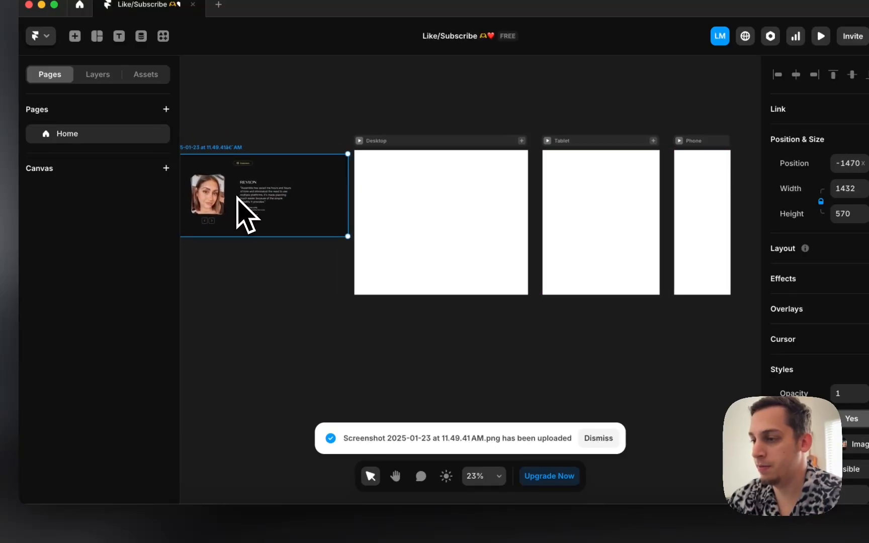
scroll(237, 197, "left", 3)
scroll(237, 196, "up", 1)
left_click_drag(258, 272, 305, 229)
left_click(288, 248)
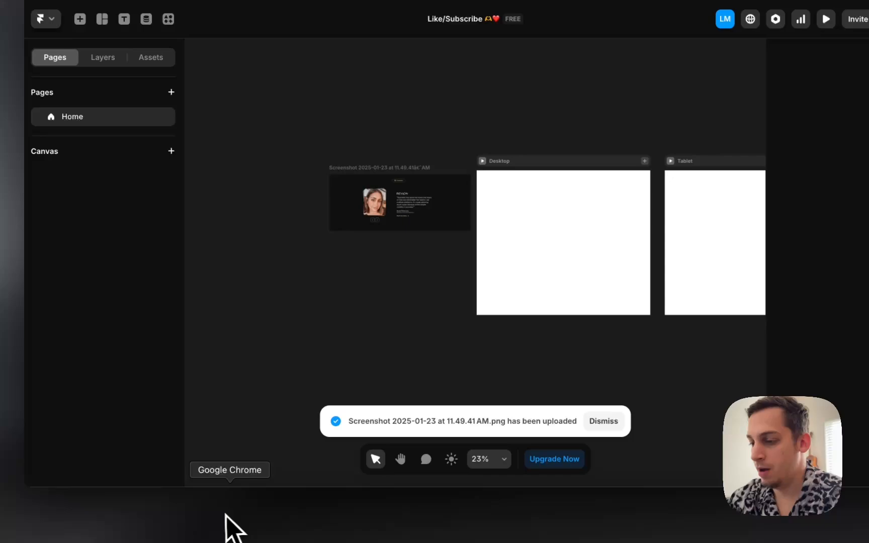
Step: Preview the Assemble page at iPhone 14 Pro Max size in Chrome developer tools
left_click(226, 514)
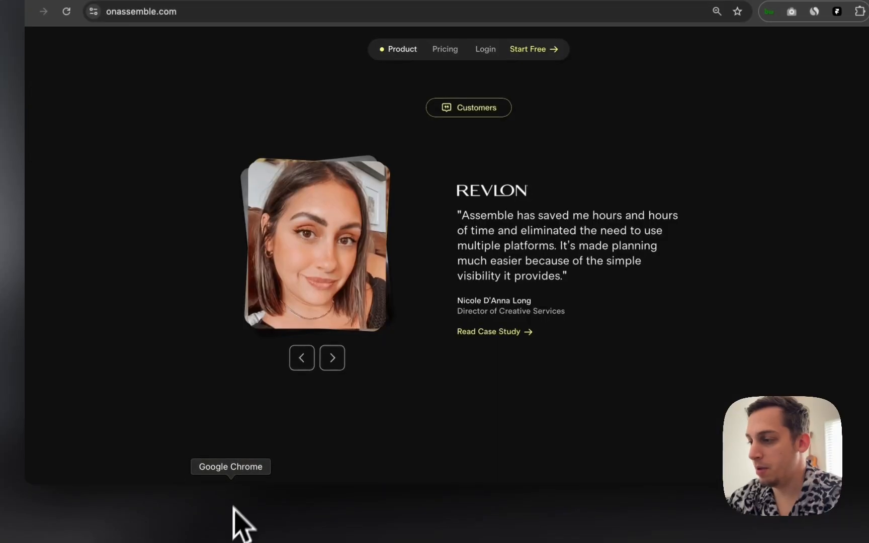
right_click(665, 55)
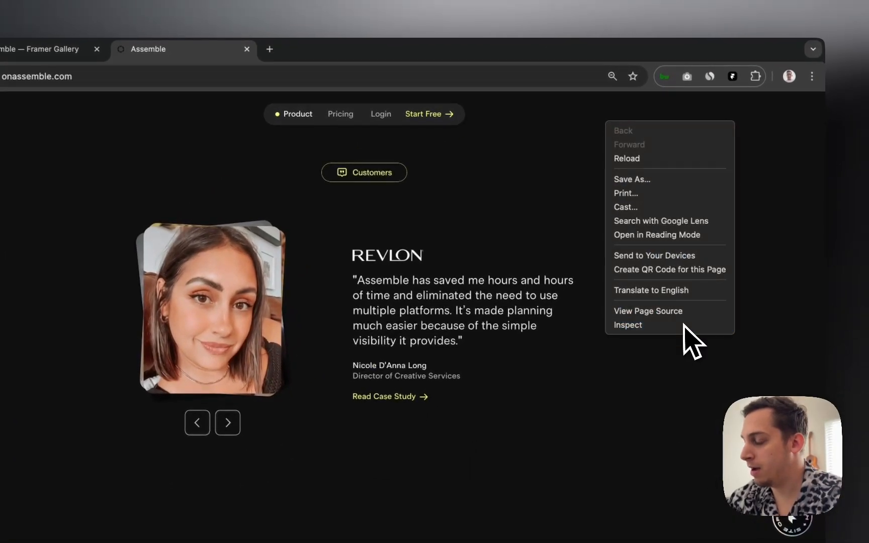
left_click(685, 325)
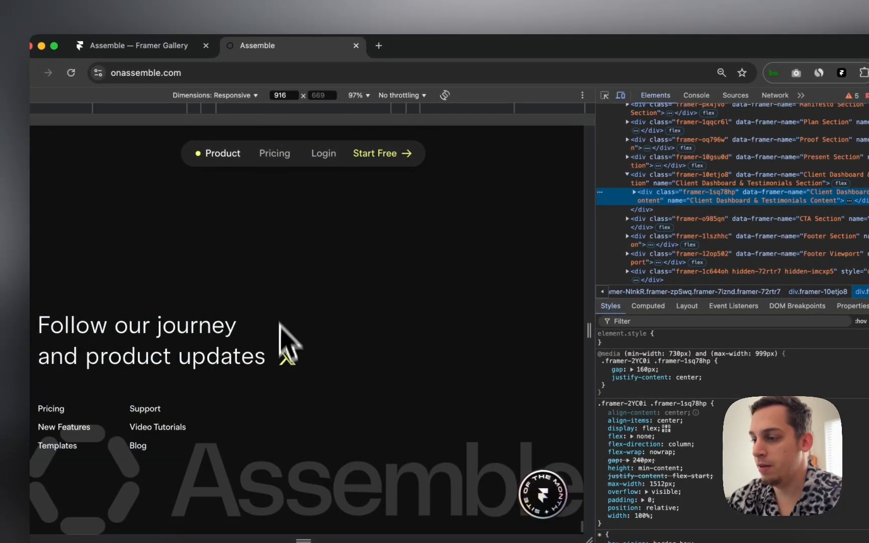
scroll(284, 364, "up", 10)
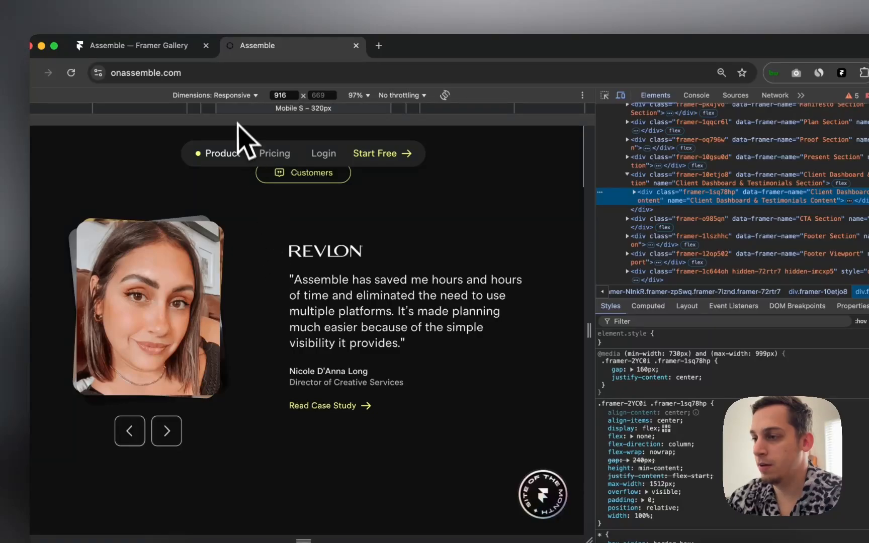
left_click(253, 96)
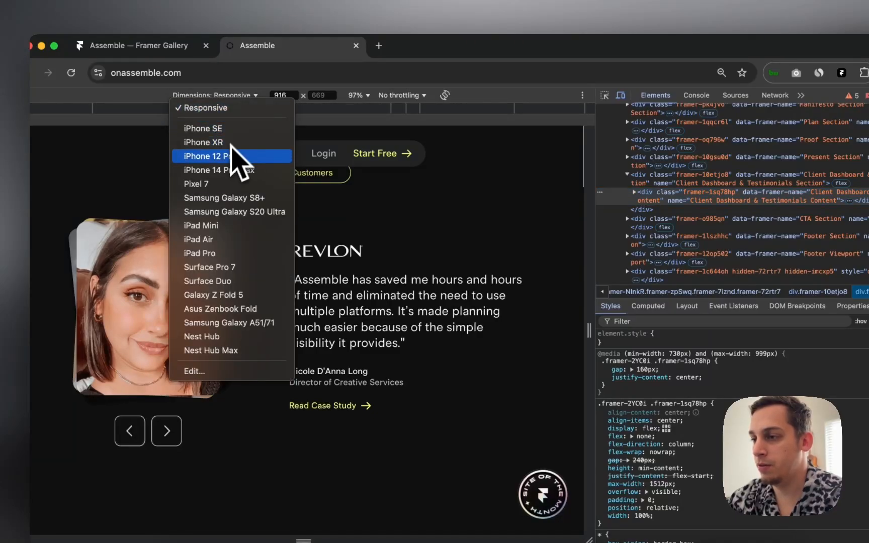
left_click(229, 170)
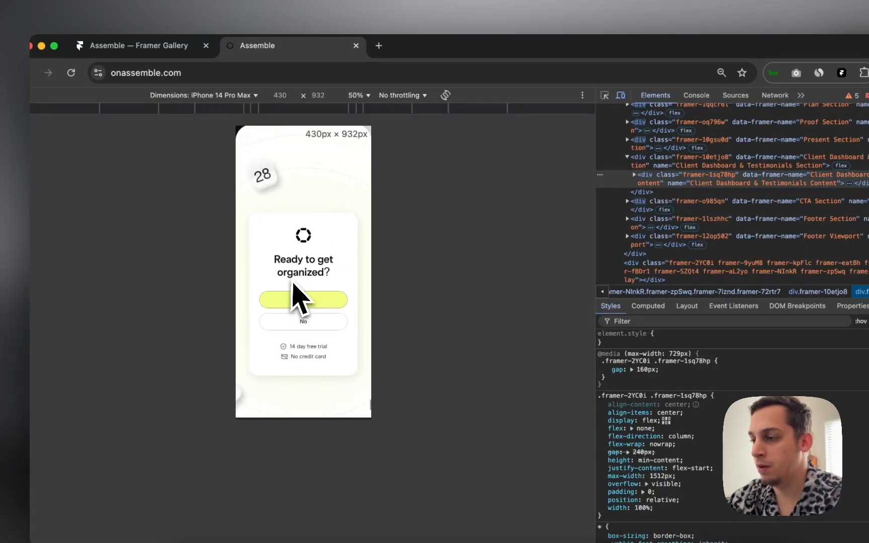
Step: Bring the mobile carousel back to the Revlon testimonial and start a screenshot capture
scroll(300, 297, "up", 4)
scroll(294, 284, "up", 4)
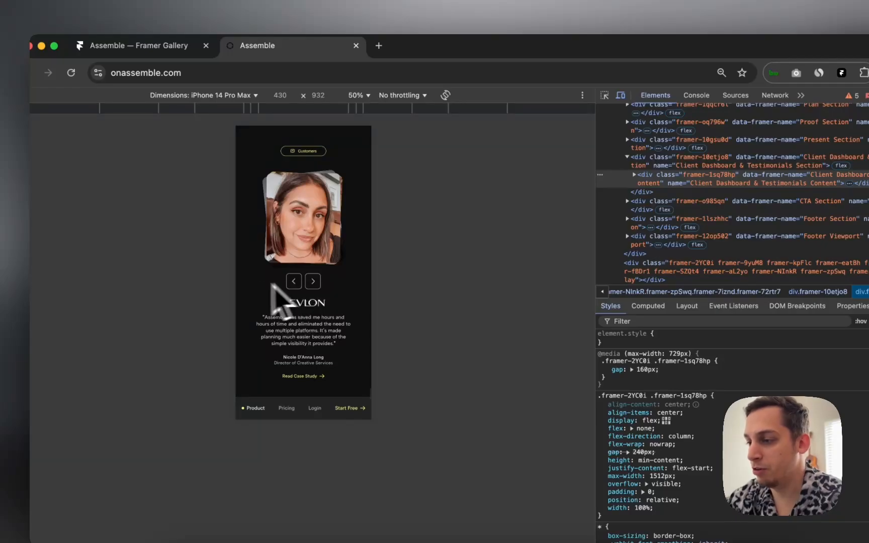
left_click(313, 281)
left_click(313, 281)
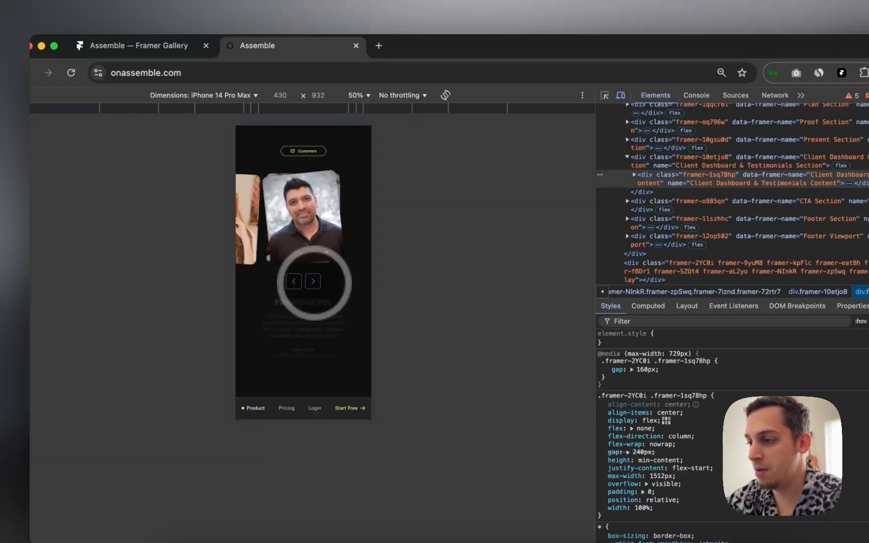
left_click(312, 281)
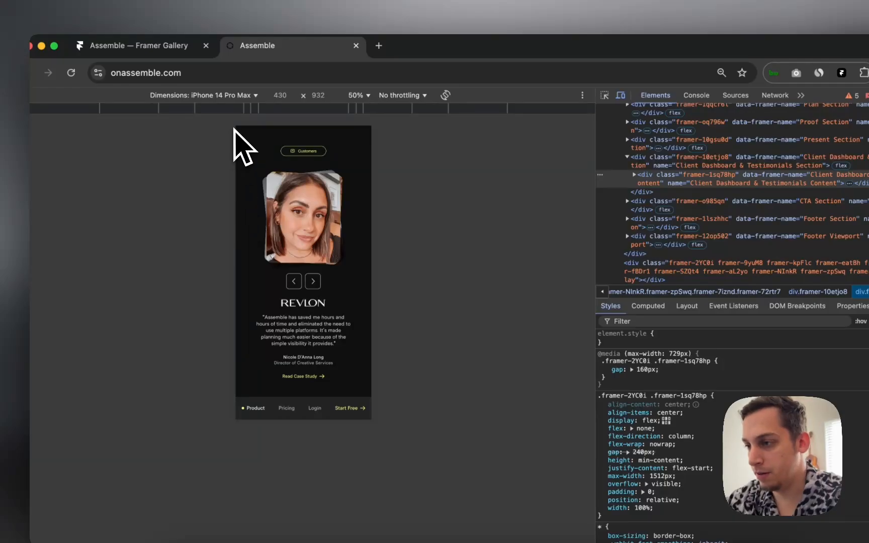
key("super+shift+4")
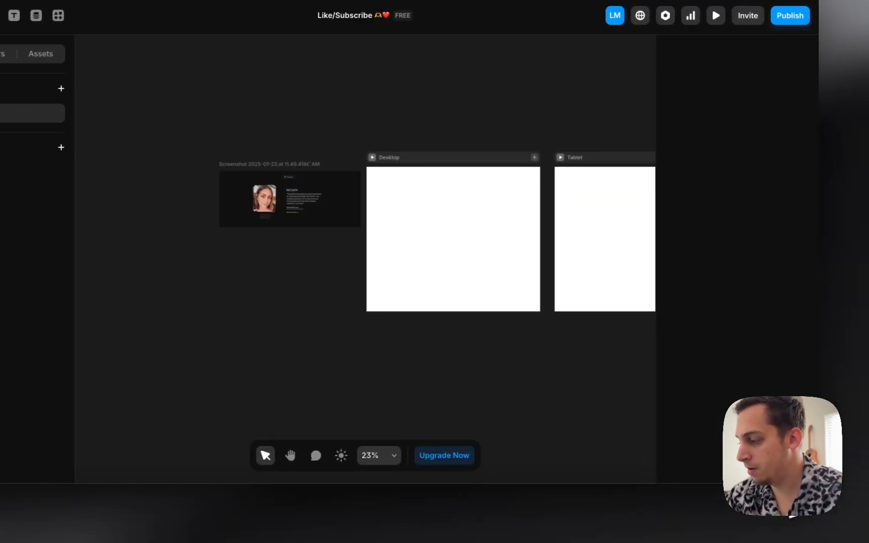
Step: Drop the mobile testimonial screenshot onto the Framer canvas beside the desktop one
left_click_drag(853, 470, 464, 314)
scroll(288, 235, "up", 3)
left_click(388, 322)
left_click(462, 310)
left_click(412, 309)
scroll(409, 308, "right", 3)
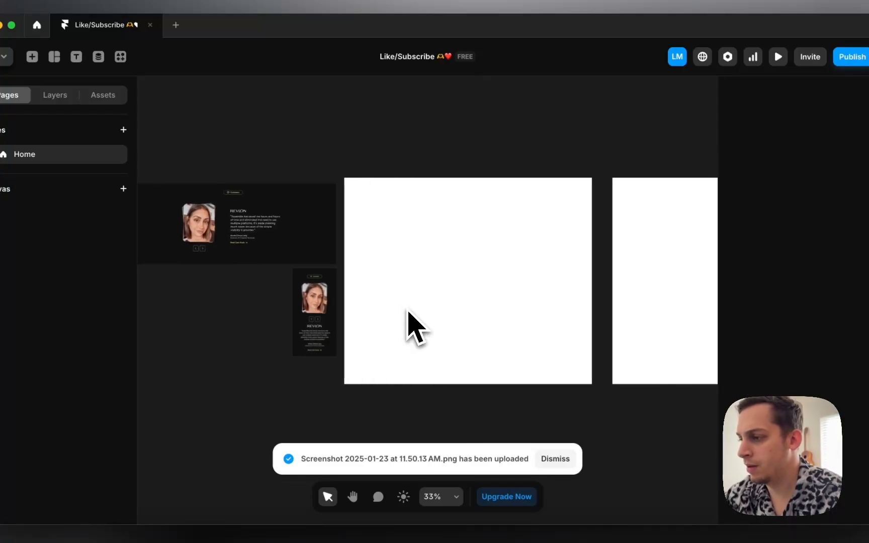
scroll(293, 208, "up", 3)
scroll(291, 207, "left", 2)
scroll(299, 225, "right", 3)
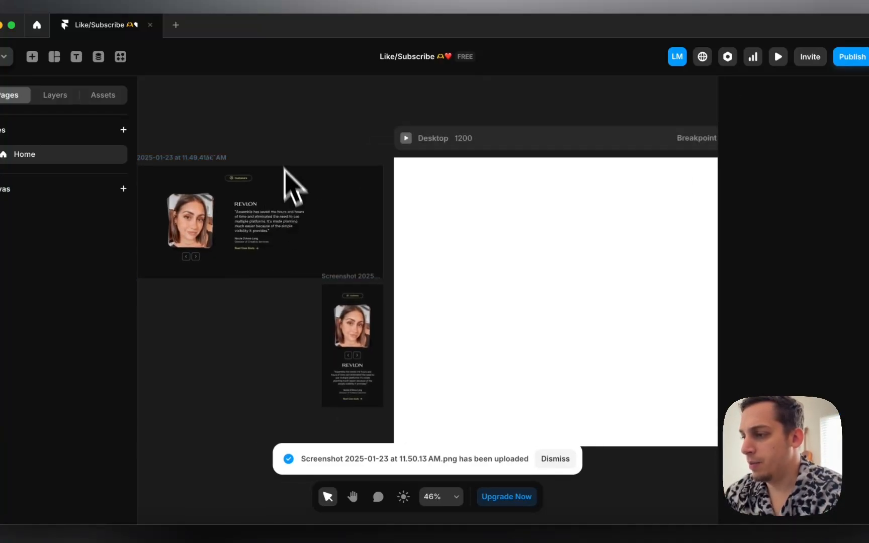
Step: Align the two reference screenshots, nudging the phone screenshot slightly lower
left_click_drag(272, 132, 375, 374)
scroll(369, 349, "down", 1)
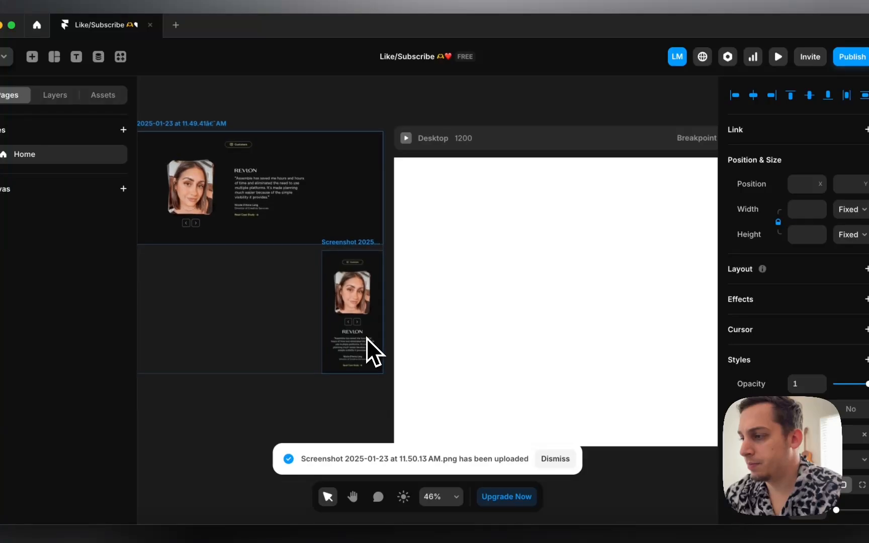
scroll(369, 340, "up", 1)
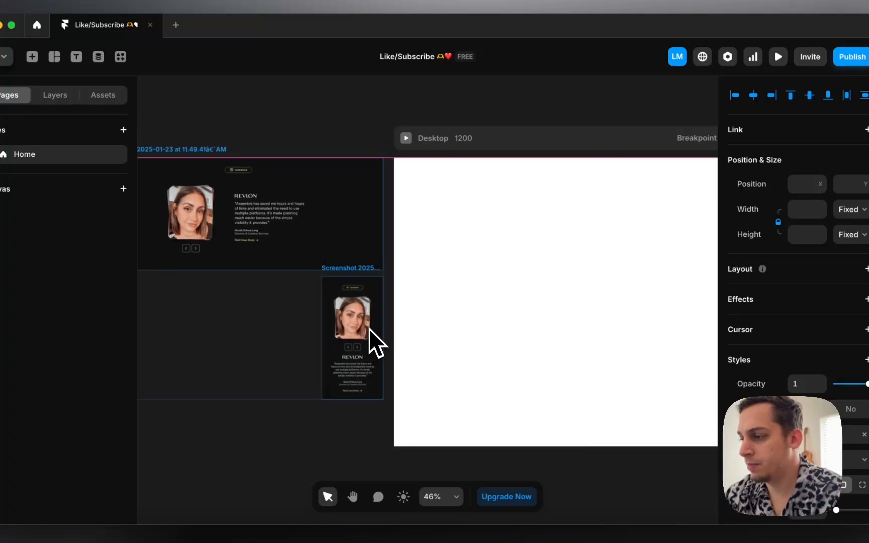
left_click(296, 326)
left_click_drag(329, 322, 330, 325)
left_click(305, 325)
scroll(272, 323, "right", 2)
scroll(270, 323, "right", 2)
scroll(270, 324, "down", 3)
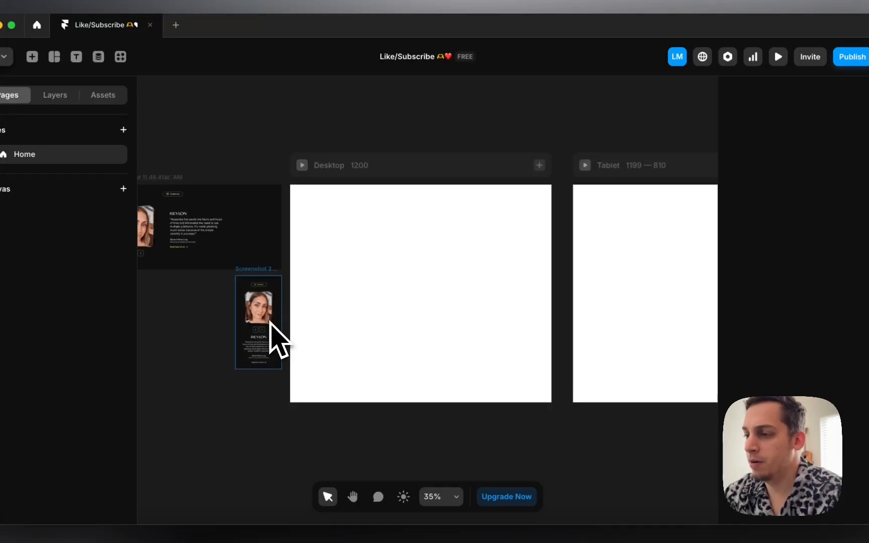
scroll(271, 260, "left", 3)
scroll(282, 256, "right", 2)
Step: Fill the Desktop frame with #111111 sampled from the screenshot's dark background
left_click(507, 170)
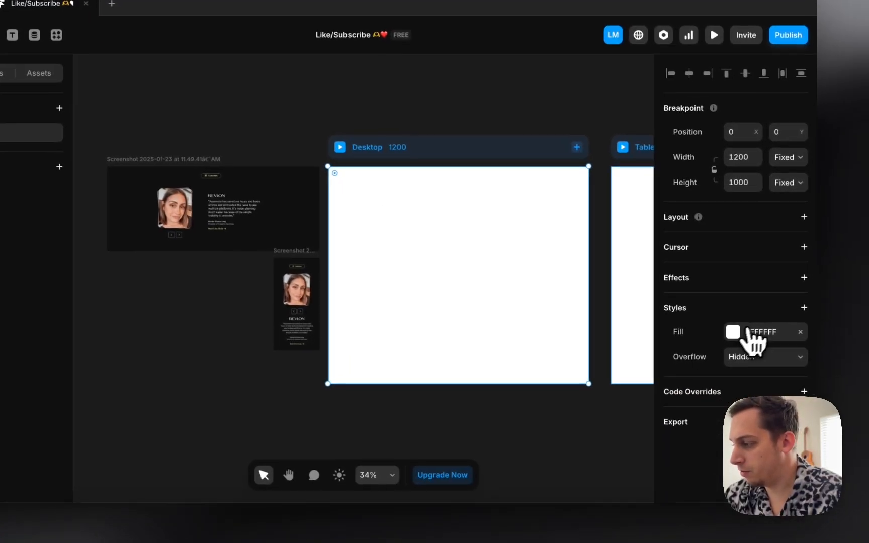
left_click(755, 338)
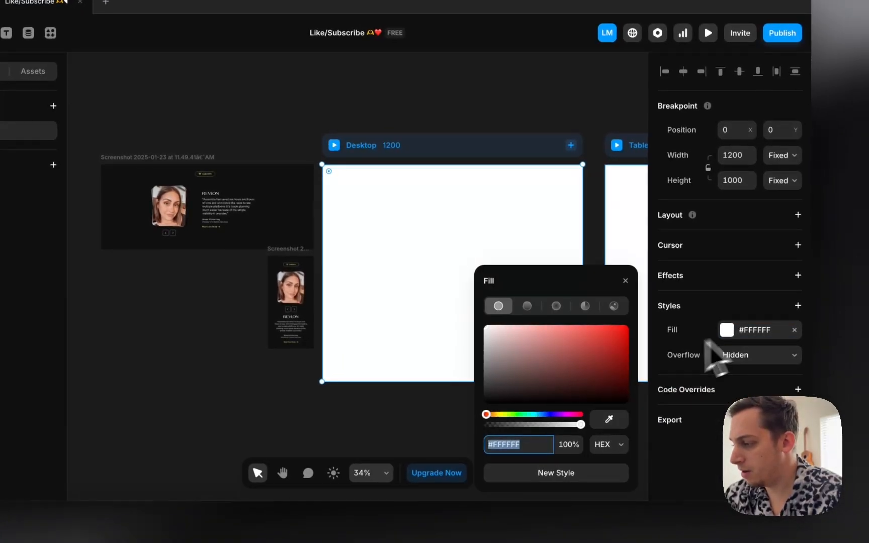
left_click(615, 421)
left_click(319, 237)
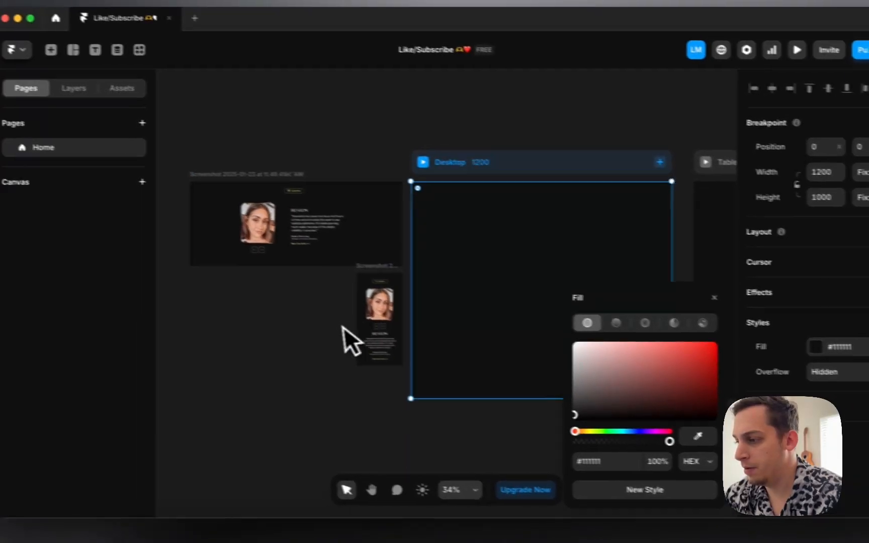
left_click(282, 330)
scroll(358, 337, "right", 1)
scroll(358, 337, "left", 2)
Step: Add a 'Testimonials' text layer below the large reference screenshot
scroll(358, 337, "right", 5)
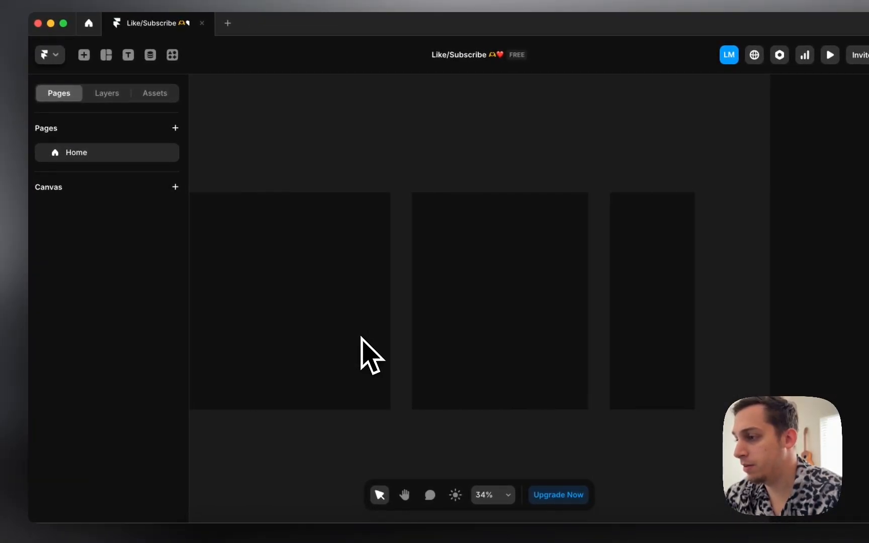
scroll(358, 337, "left", 5)
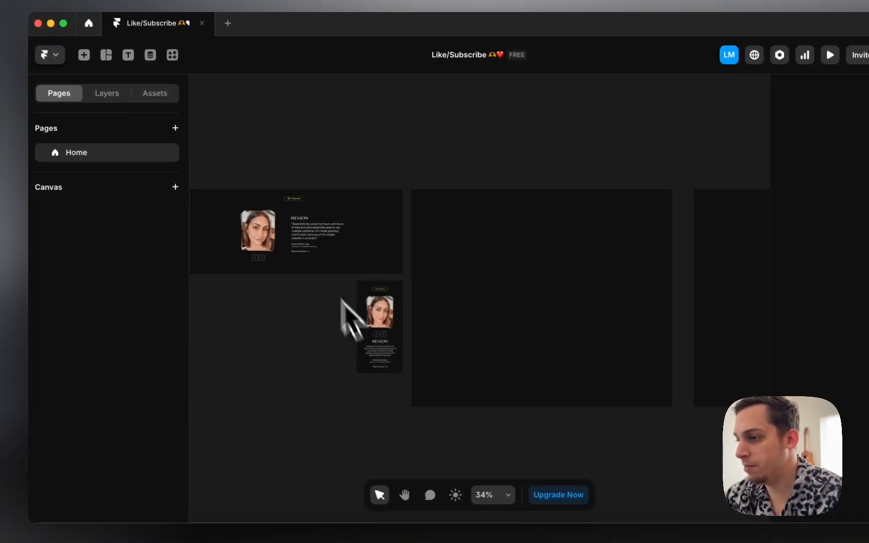
scroll(280, 232, "up", 5)
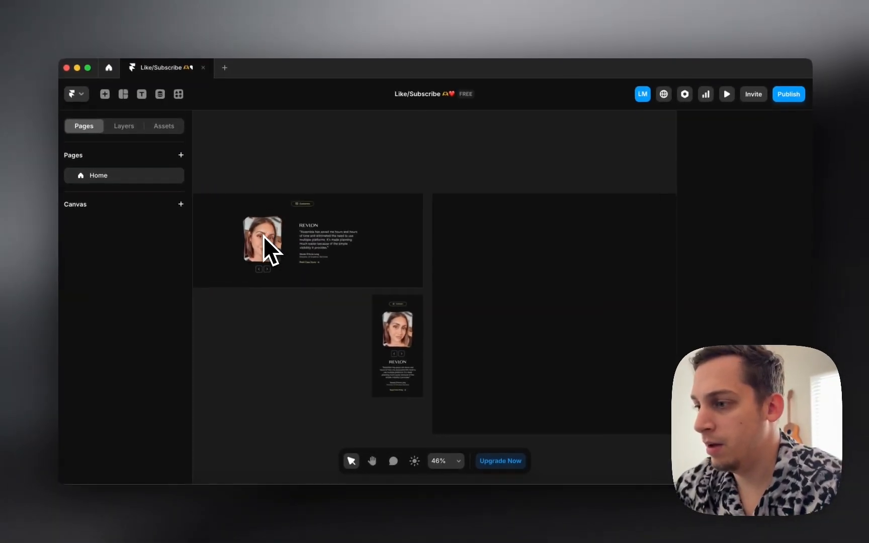
scroll(315, 203, "up", 5)
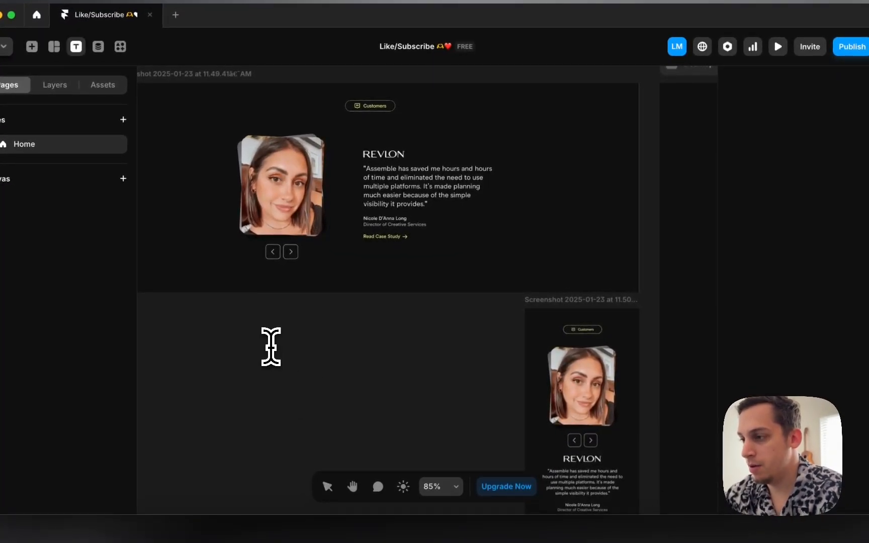
left_click(285, 336)
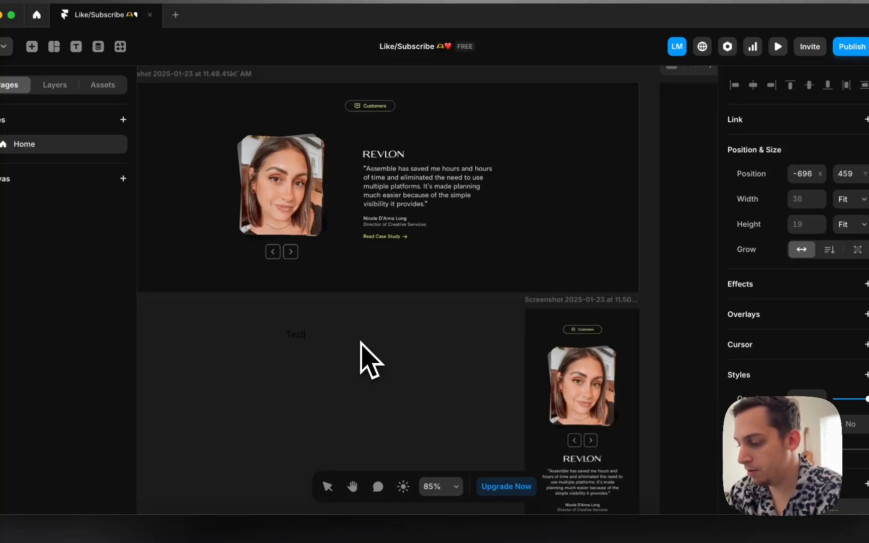
key("Escape")
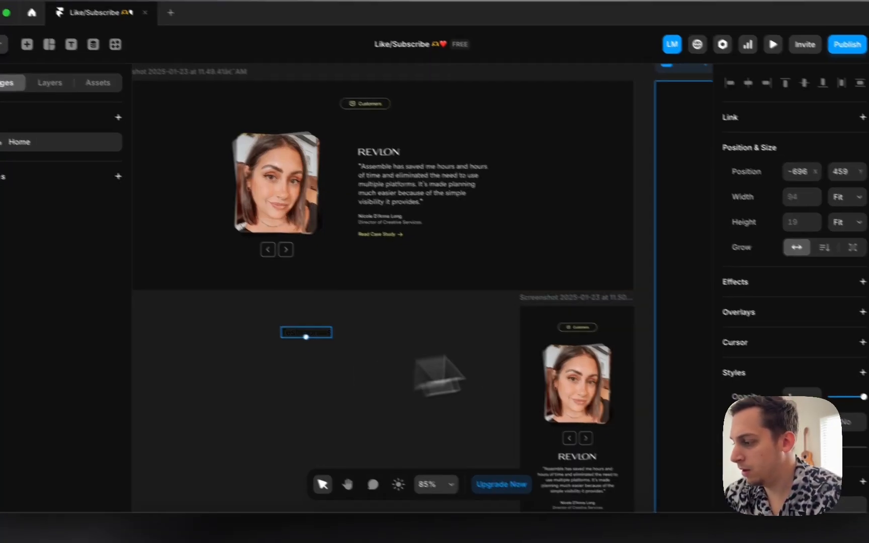
scroll(761, 356, "down", 2)
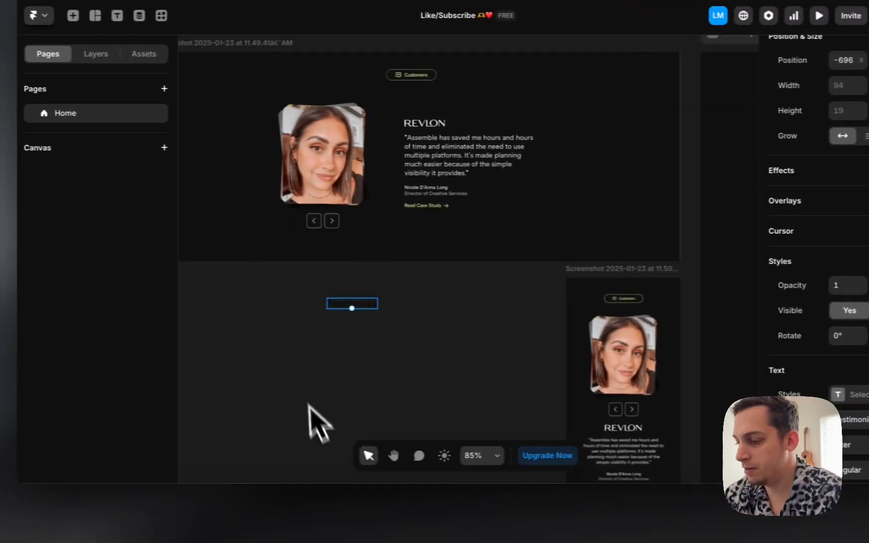
left_click(232, 509)
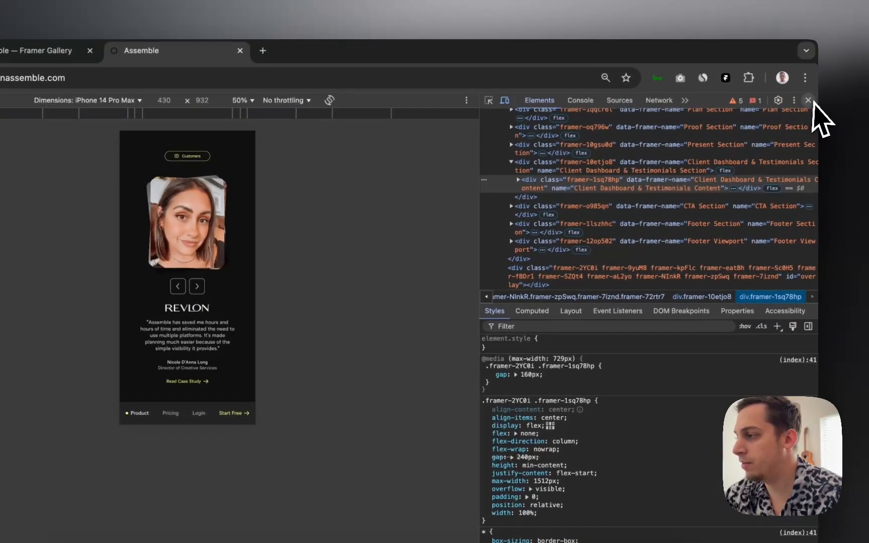
Step: Close developer tools and reopen the inspector on the testimonial
left_click(816, 103)
scroll(488, 278, "up", 15)
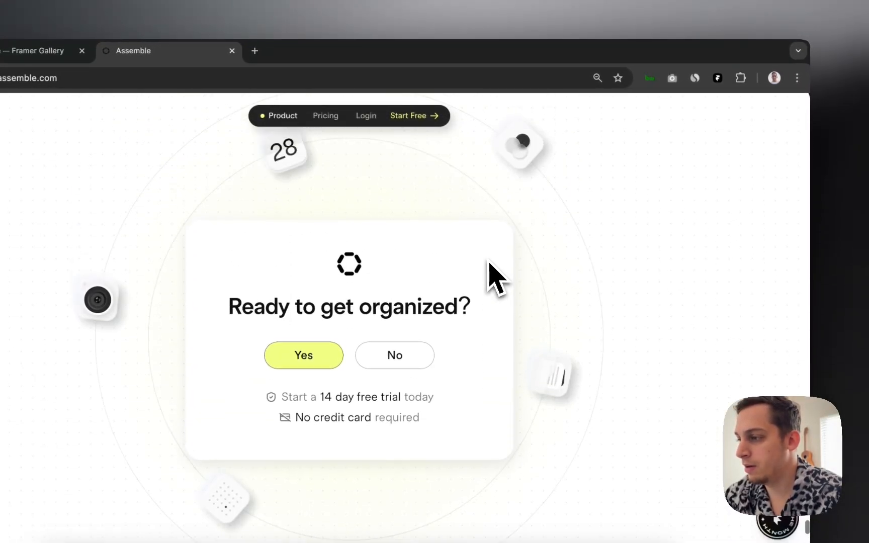
right_click(515, 233)
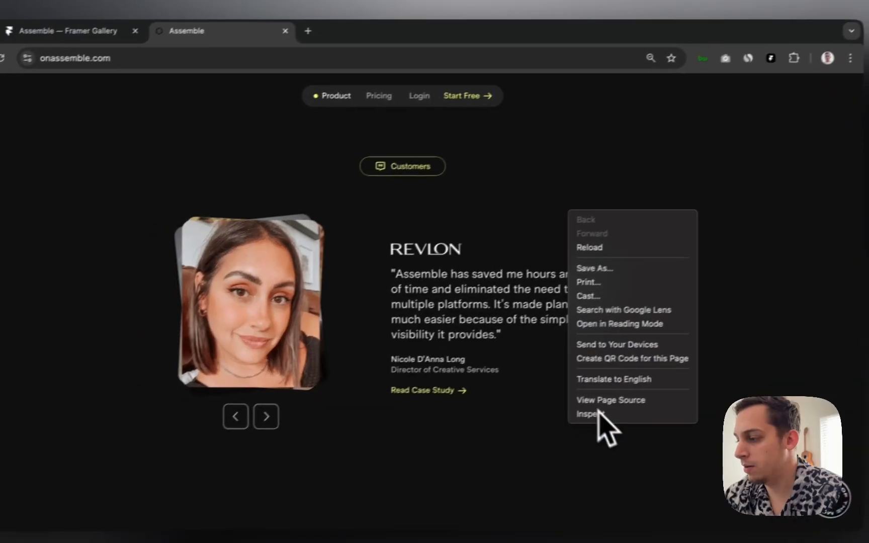
left_click(537, 433)
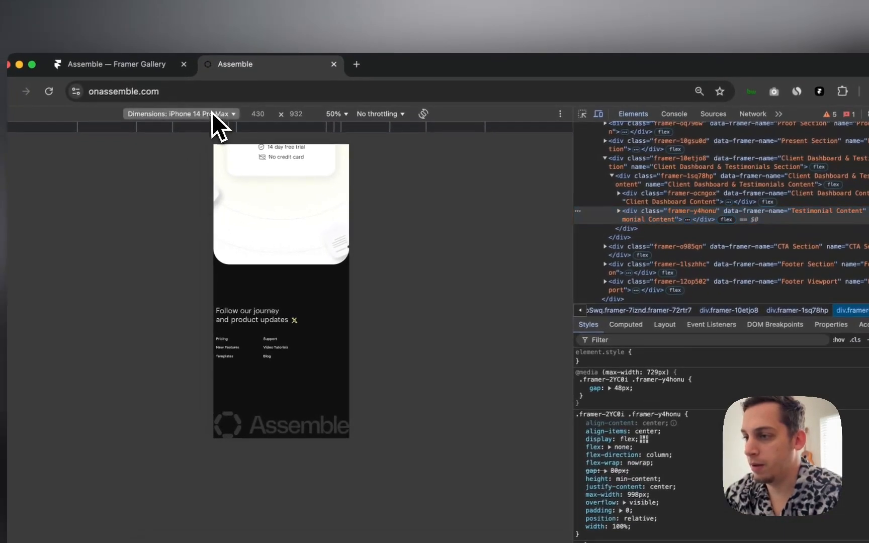
Step: Switch to Responsive and pick the quote, confirming its 23px Anthro Trial Regular font
left_click(198, 95)
left_click(199, 133)
scroll(311, 272, "up", 2)
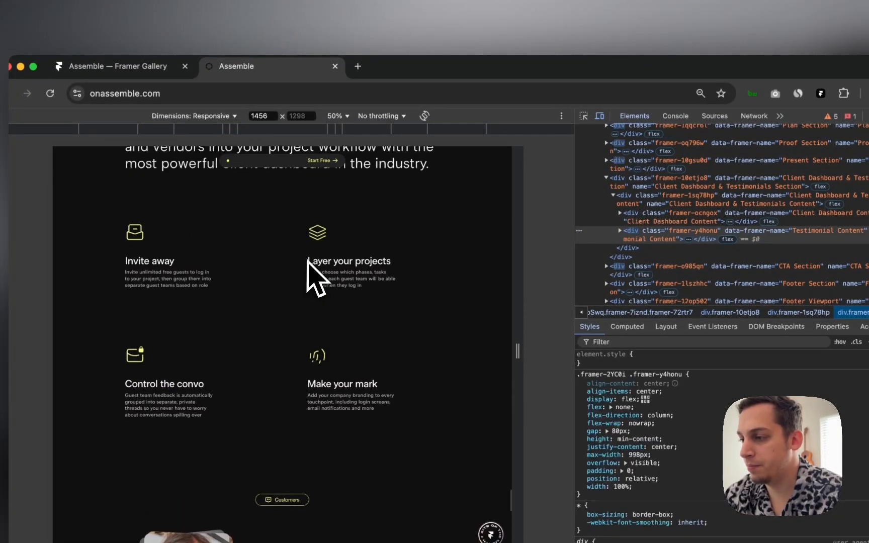
scroll(359, 272, "down", 4)
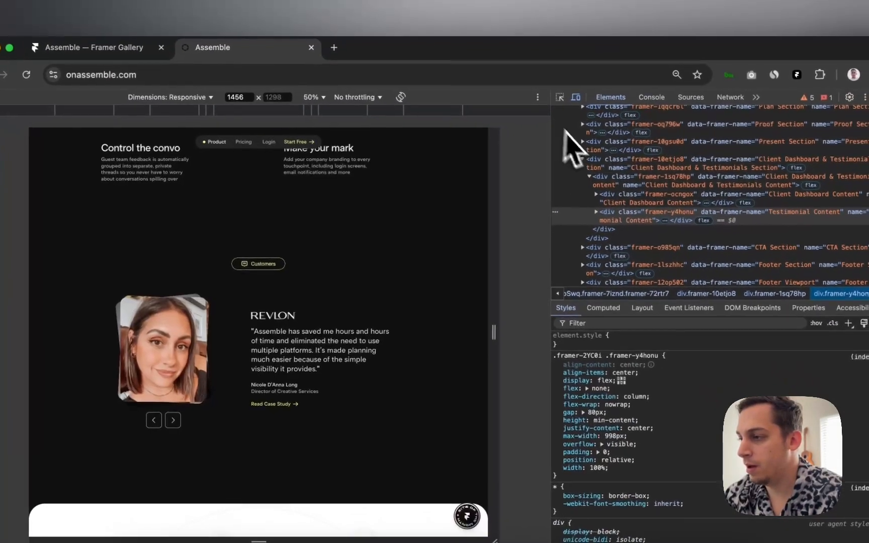
left_click(560, 97)
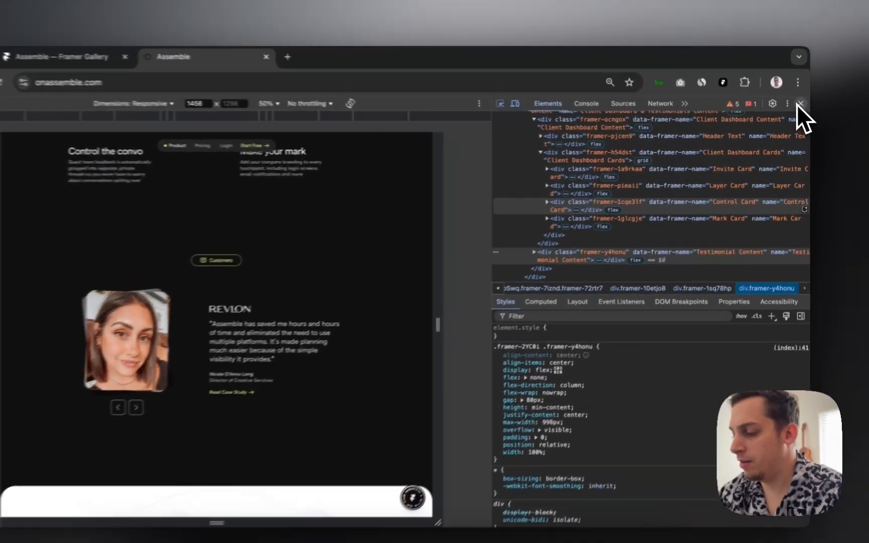
left_click(799, 104)
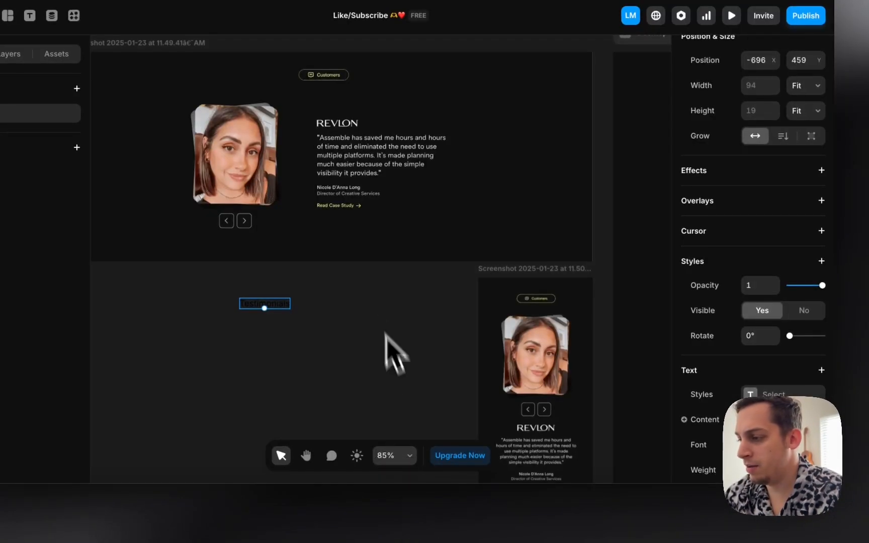
Step: Set the Testimonials text font to SF Pro Display
left_click(769, 445)
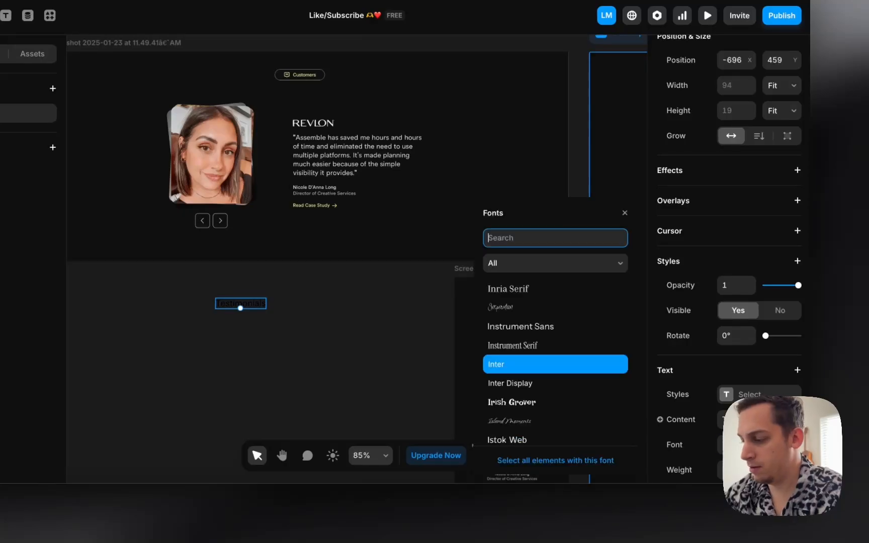
type("anthon")
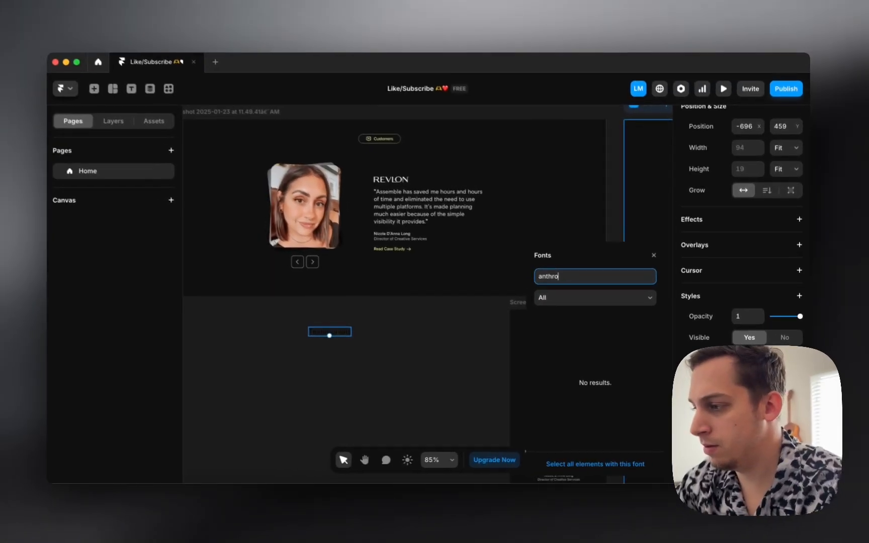
key("BackSpace")
key("BackSpace")
key("BackSpace")
key("BackSpace")
key("BackSpace")
key("BackSpace")
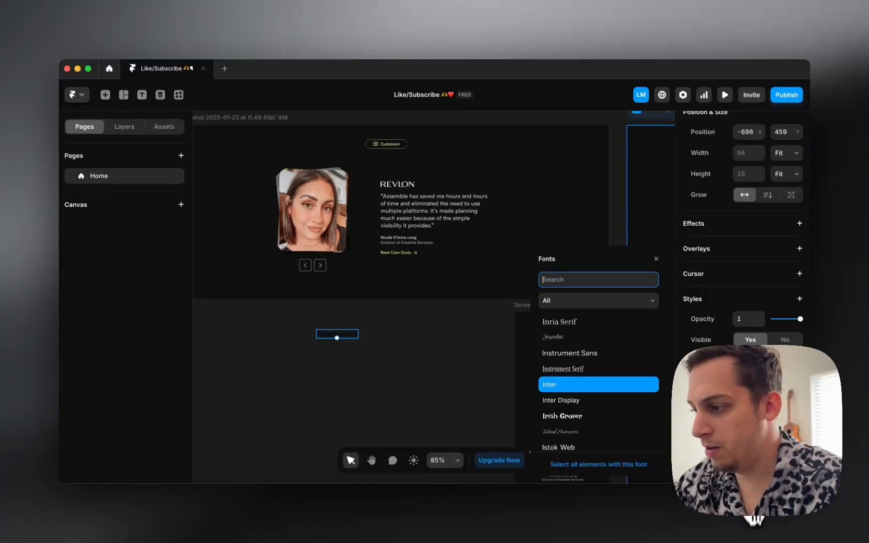
scroll(619, 417, "up", 5)
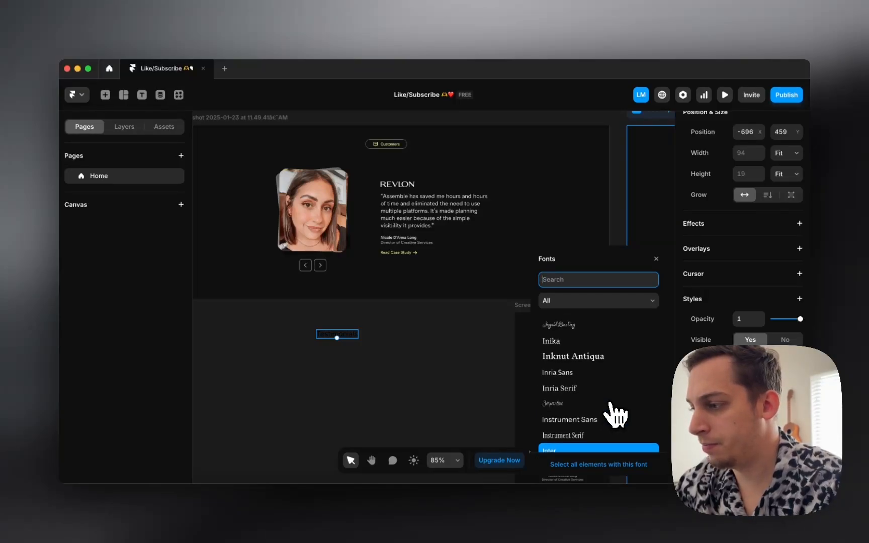
type("sf")
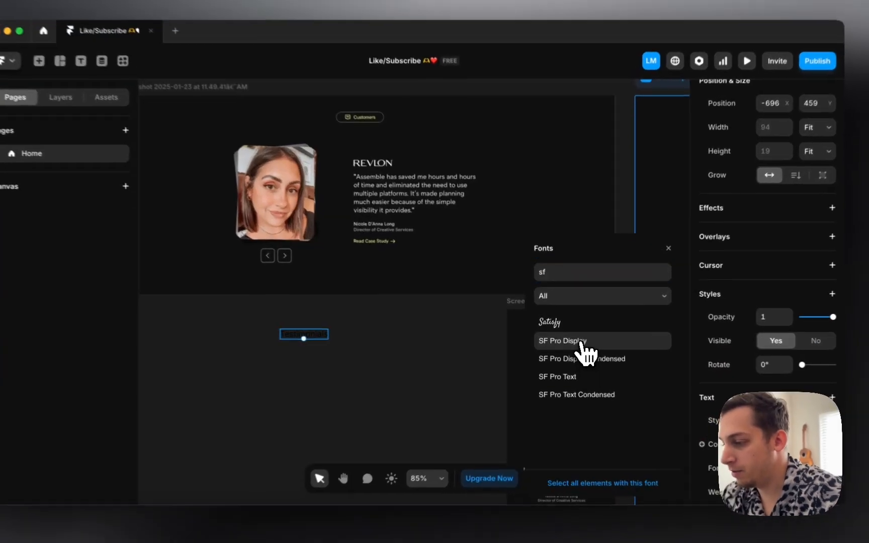
left_click(564, 340)
scroll(313, 360, "up", 3)
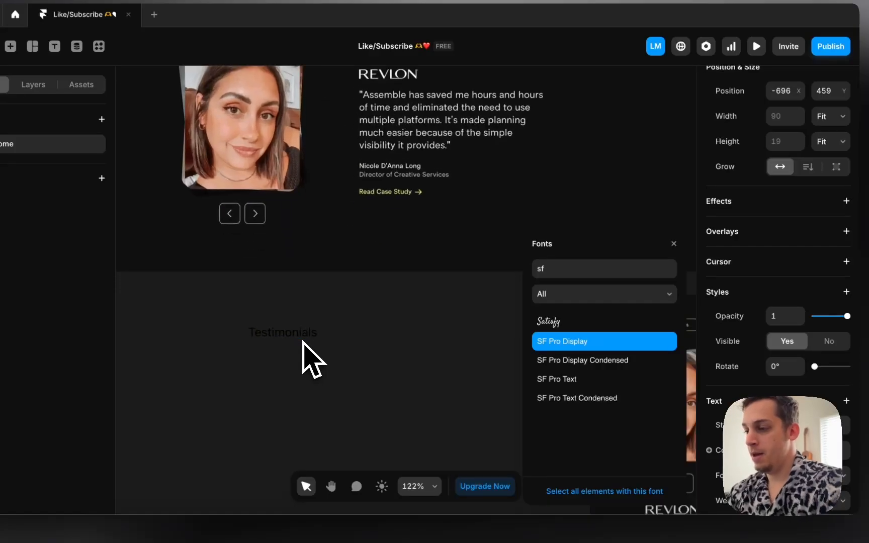
scroll(313, 332, "down", 1)
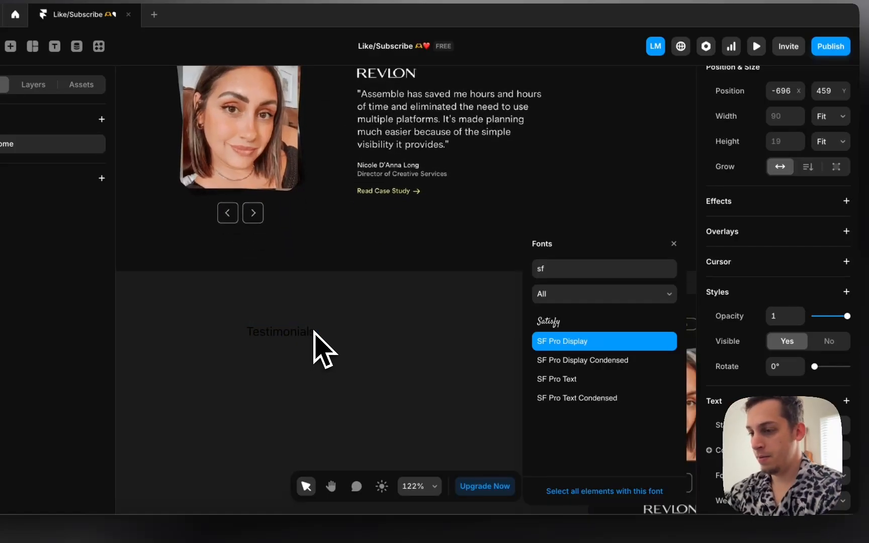
left_click(672, 245)
scroll(719, 302, "down", 5)
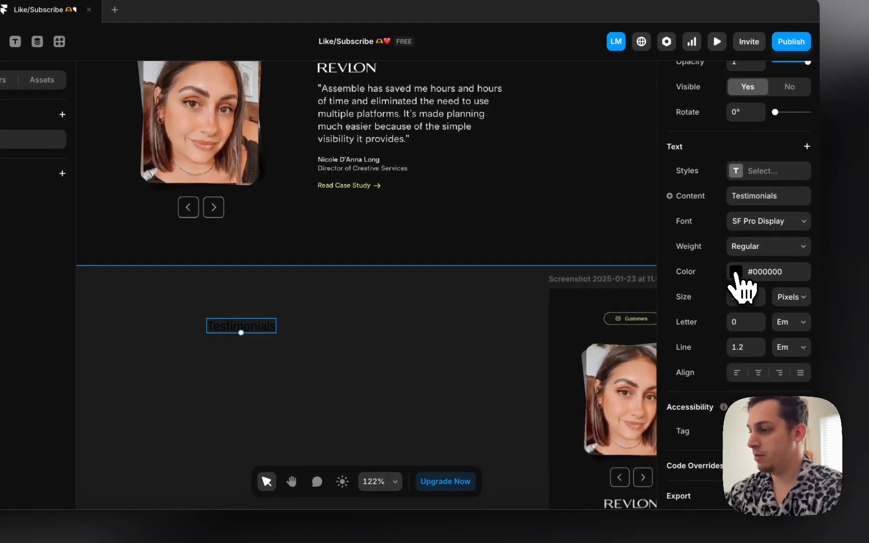
Step: Color the heading pale yellow by sampling the Read Case Study colour
left_click(736, 273)
left_click(618, 410)
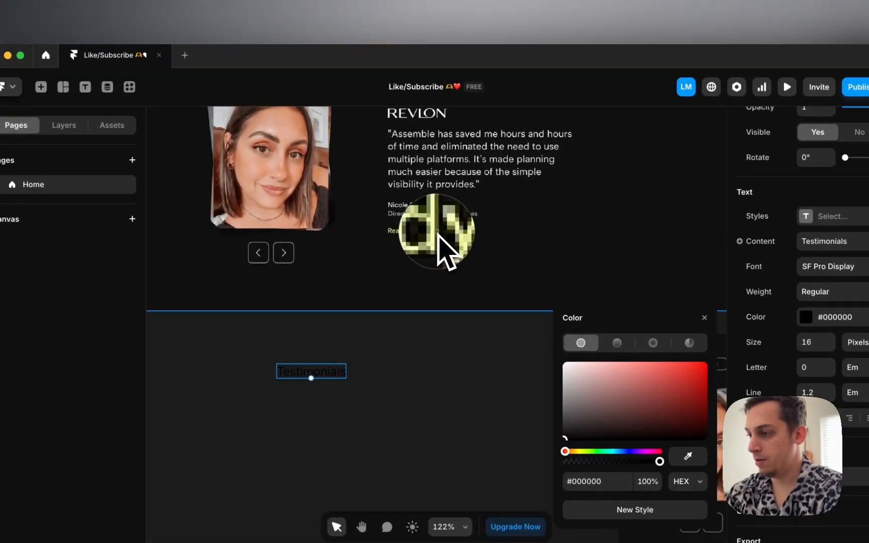
left_click(437, 235)
scroll(436, 239, "up", 10)
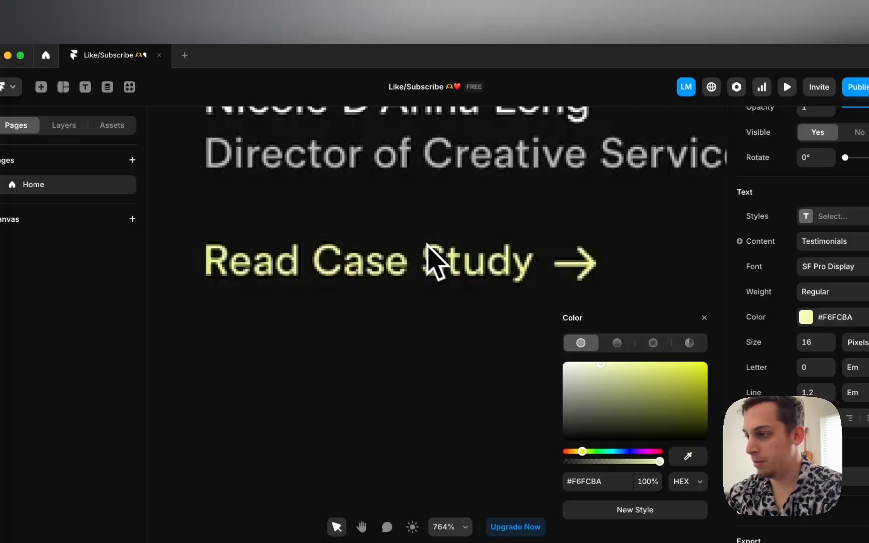
scroll(437, 227, "up", 15)
scroll(437, 227, "down", 3)
scroll(437, 227, "up", 3)
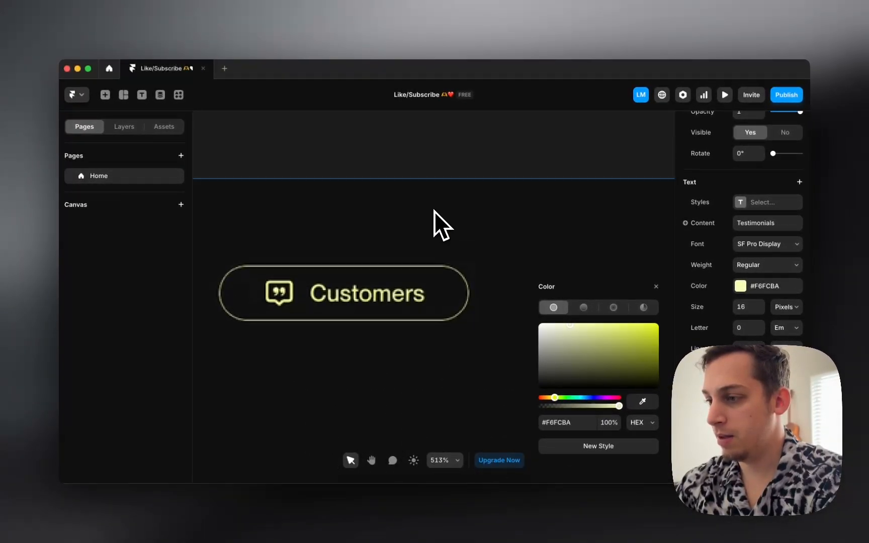
scroll(434, 211, "down", 10)
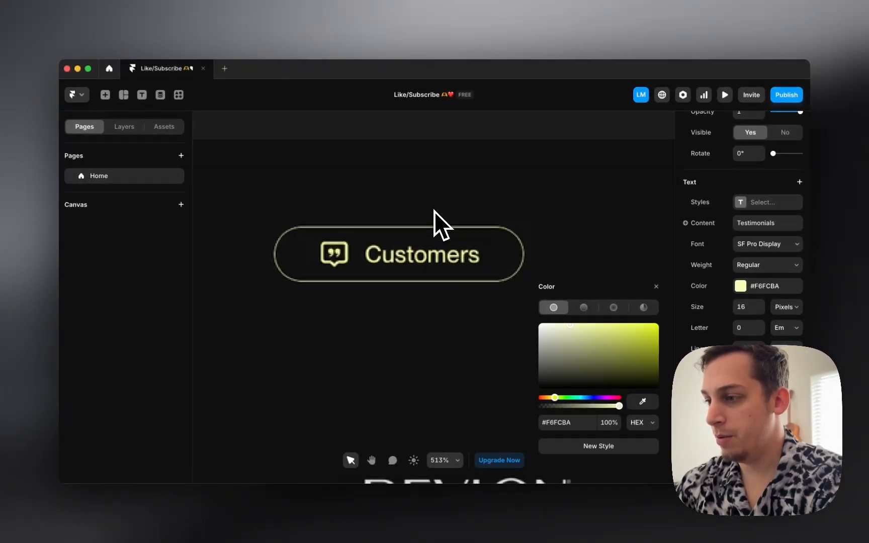
scroll(434, 211, "down", 3)
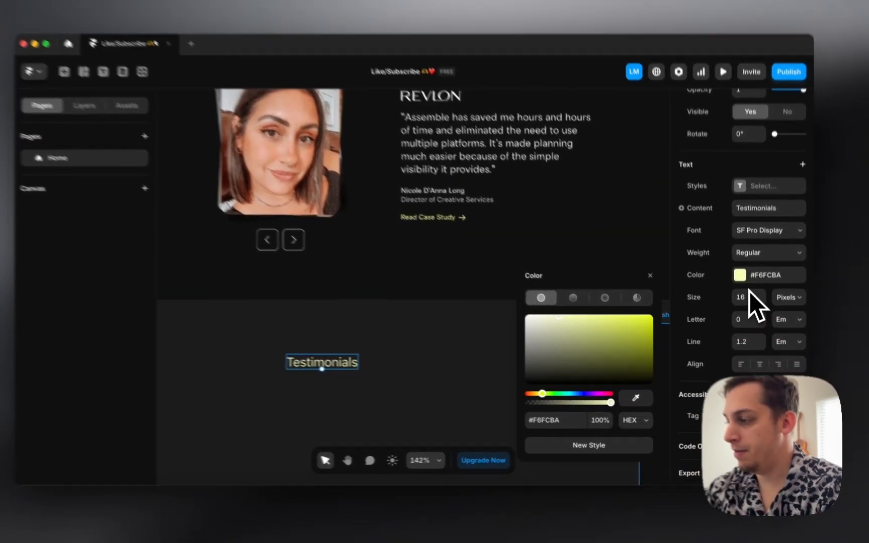
Step: Save the heading's #F6FCBA colour as a new colour style named yellow
left_click(743, 285)
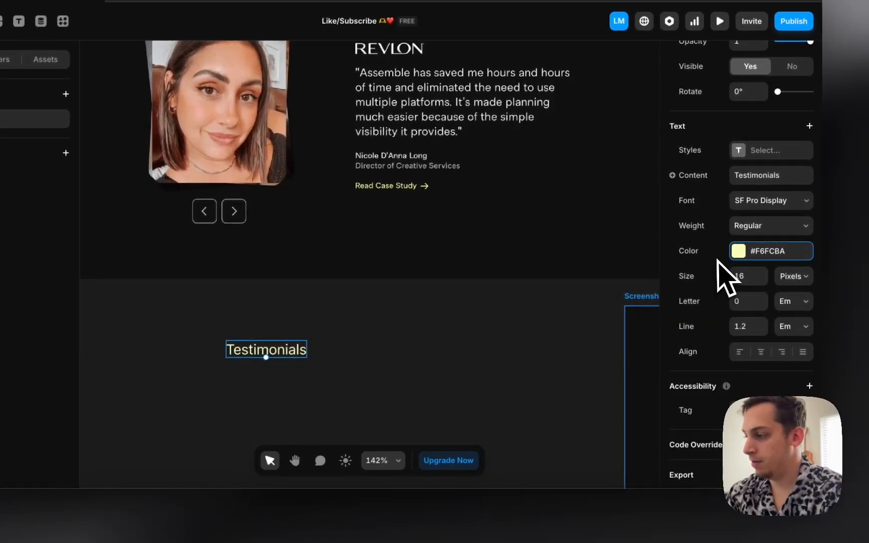
left_click(736, 258)
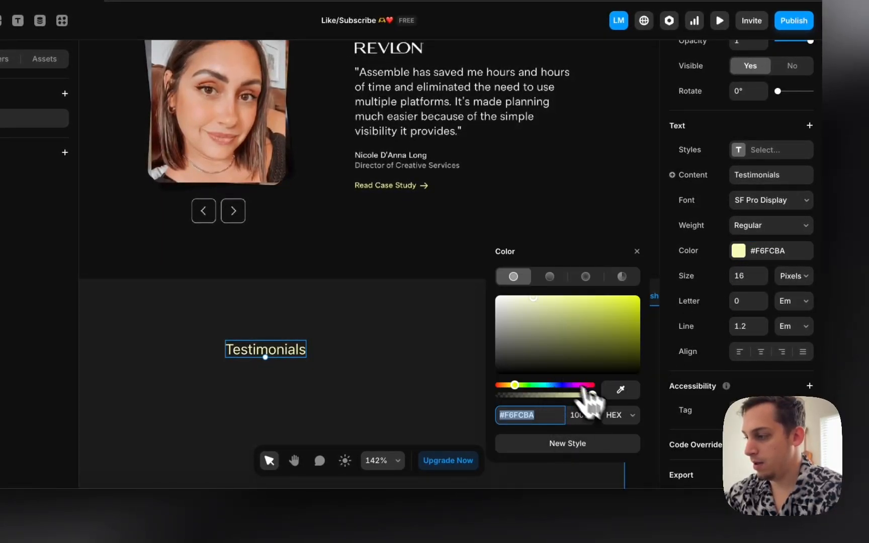
left_click(586, 445)
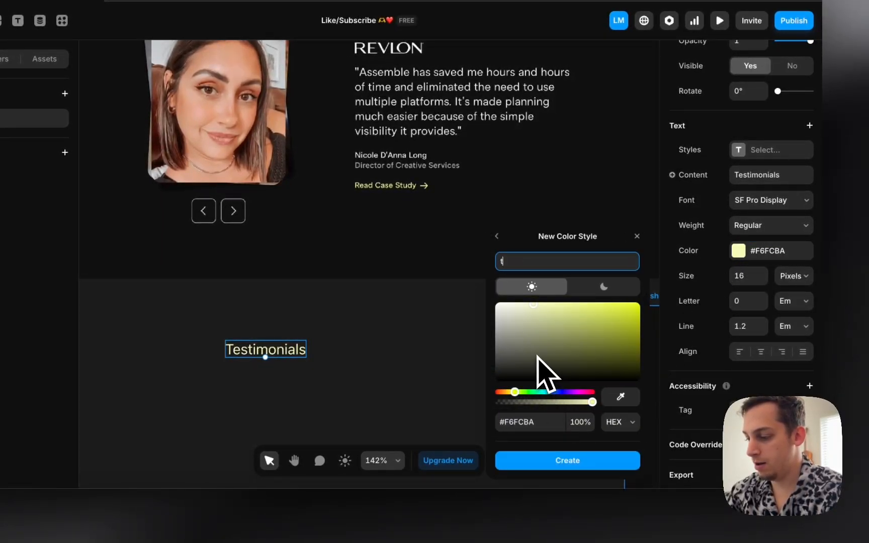
type("yellow")
key("Return")
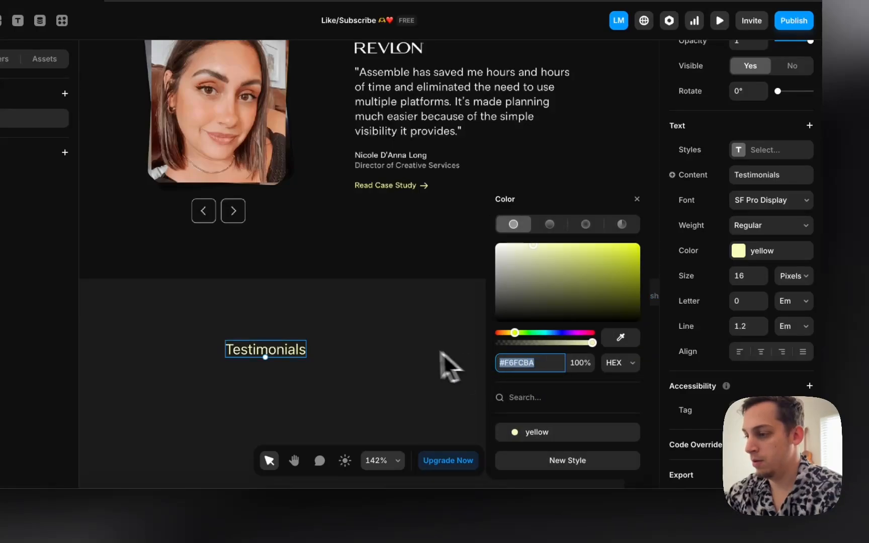
left_click(440, 353)
Step: Nudge the Testimonials heading slightly right, then deselect it
left_click(293, 352)
scroll(376, 348, "down", 3)
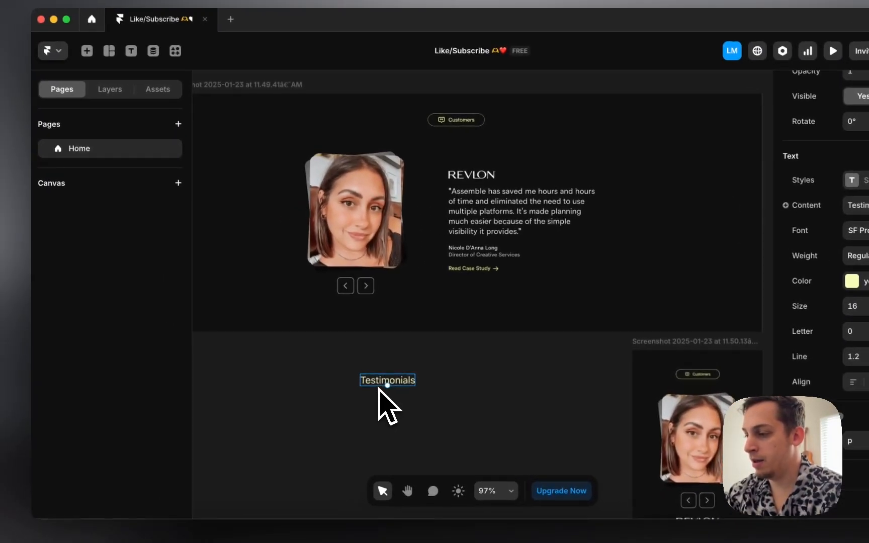
left_click_drag(381, 383, 399, 383)
right_click(399, 383)
key("Escape")
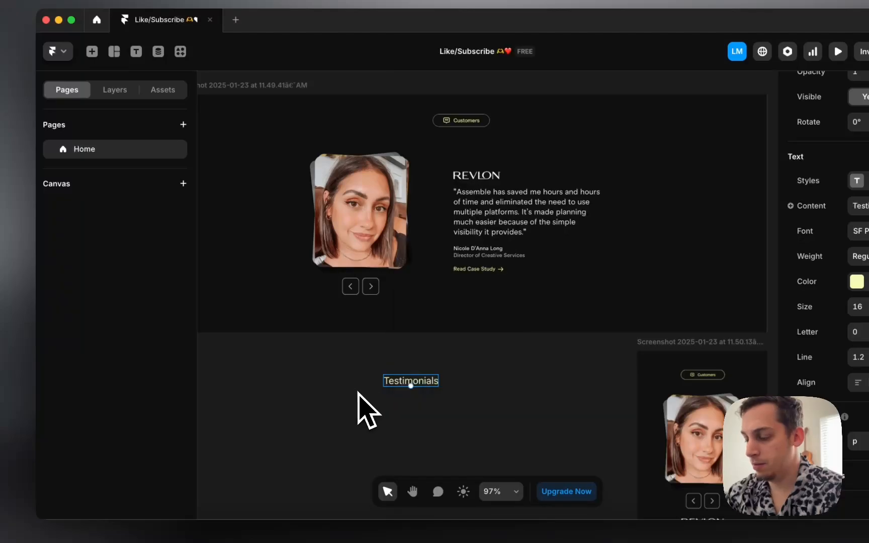
left_click(366, 398)
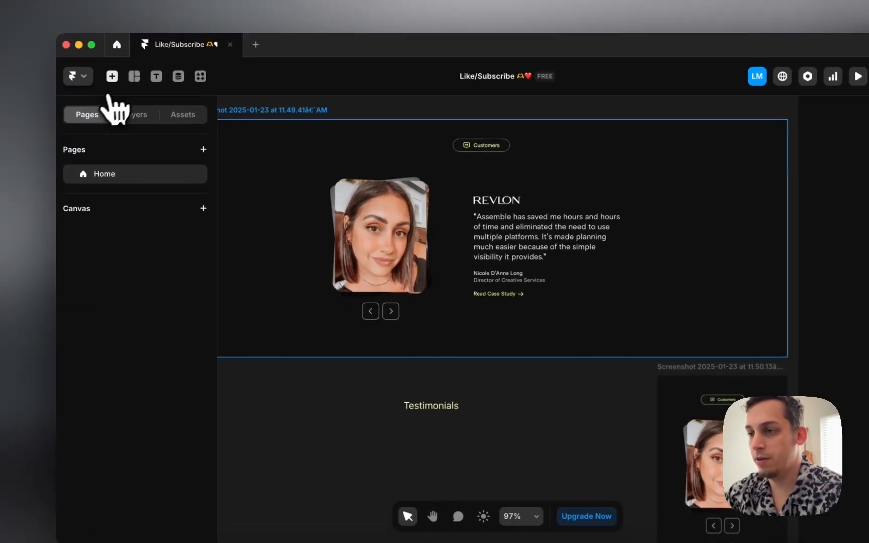
Step: Search the insert panel for 'icon' and place a Feather icon on the canvas
left_click(92, 51)
mouse_move(96, 137)
left_click(148, 115)
type("icon")
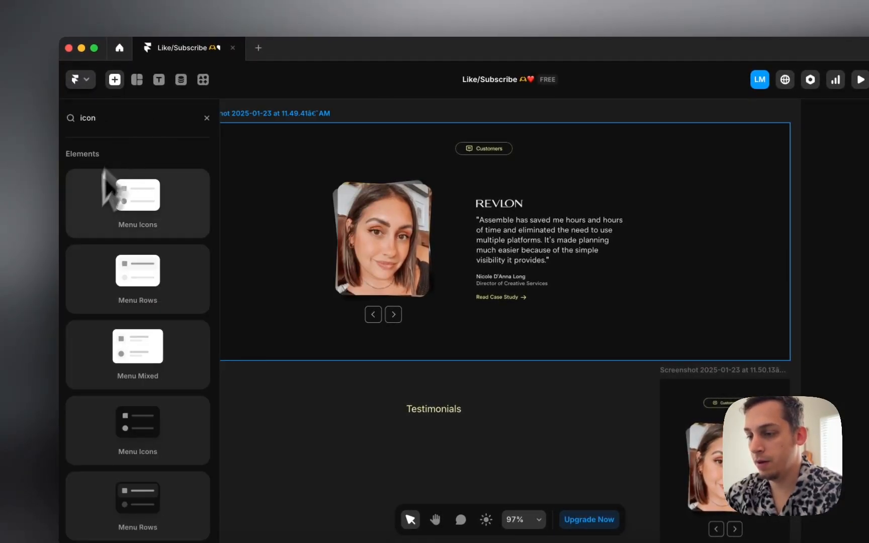
scroll(107, 191, "down", 3)
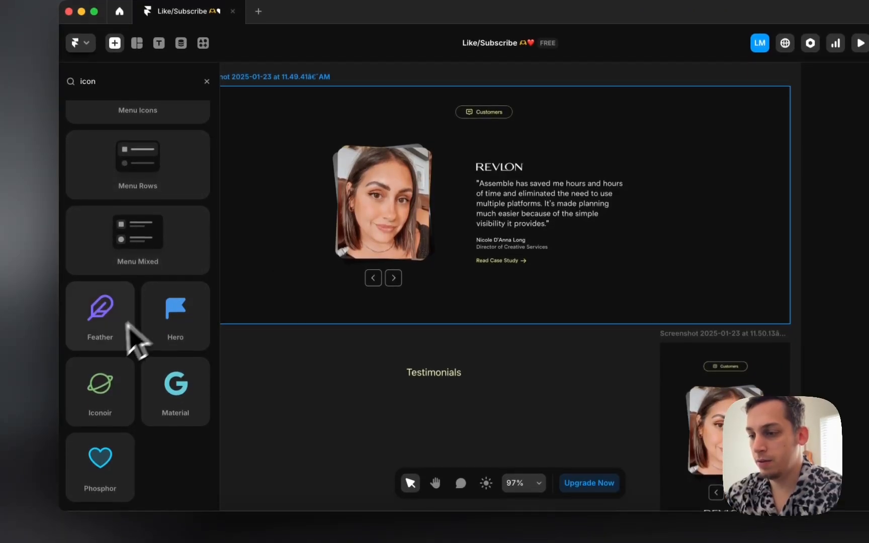
left_click_drag(129, 326, 360, 403)
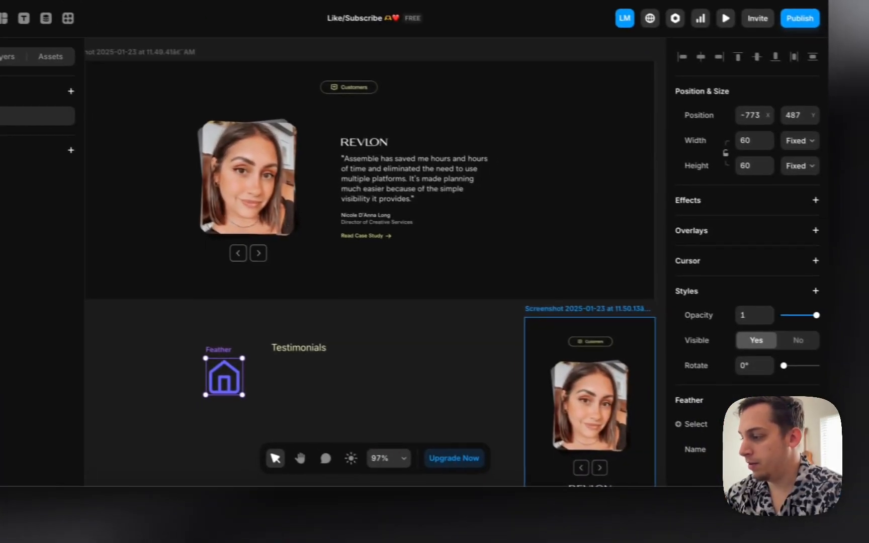
Step: Try the speaker icon from the Feather name list, then delete the Feather icon
left_click(777, 451)
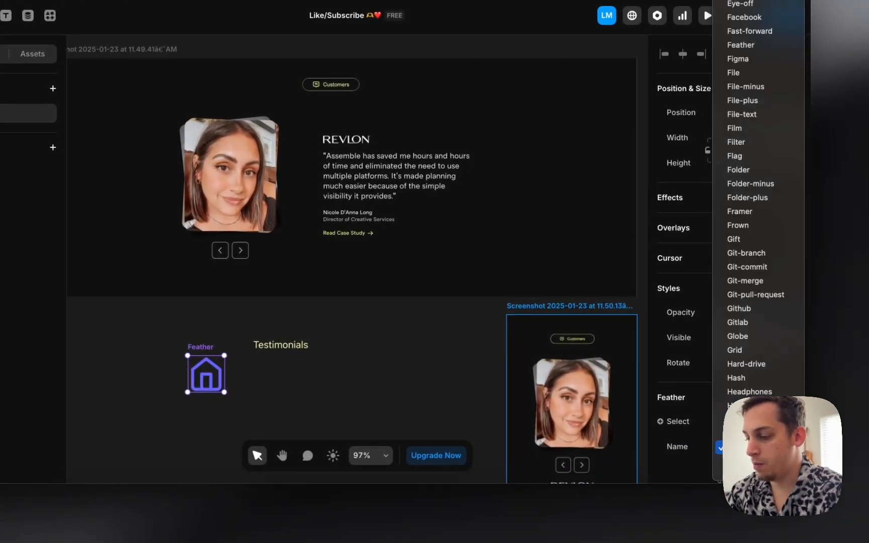
scroll(778, 453, "down", 10)
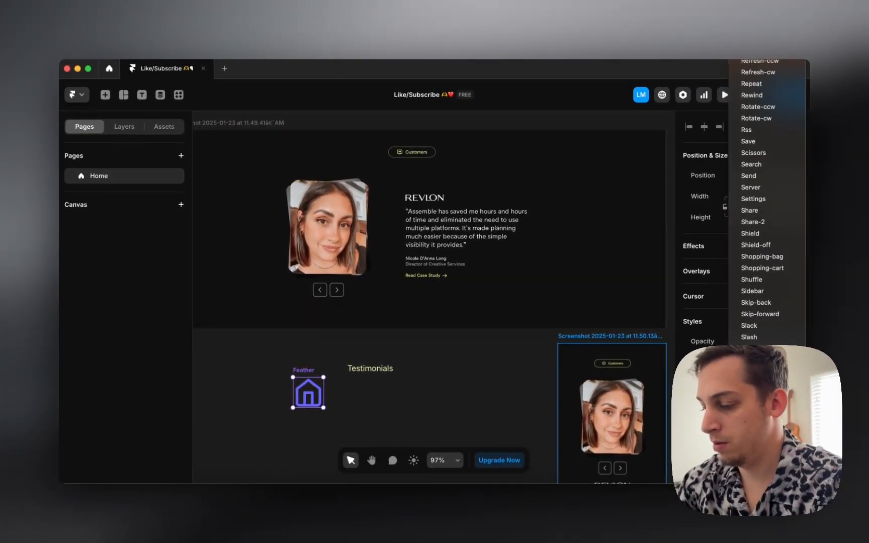
key("c")
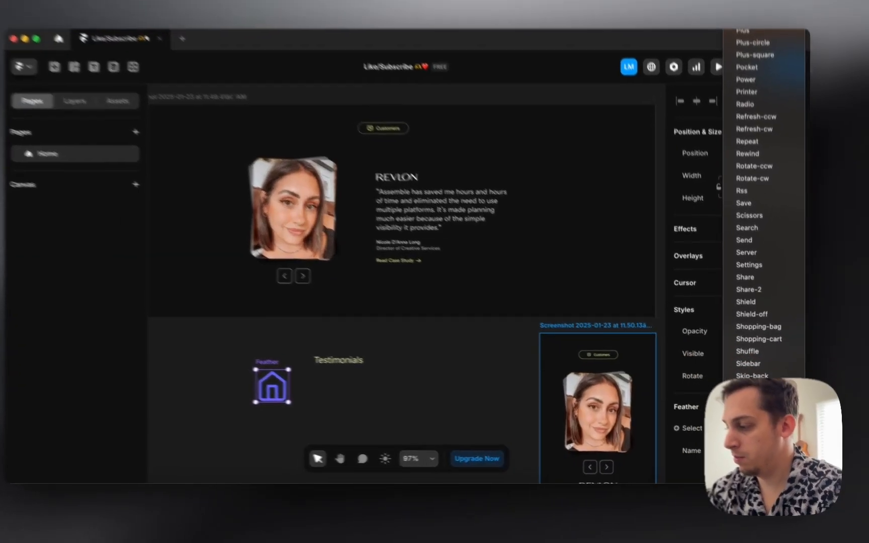
left_click(754, 465)
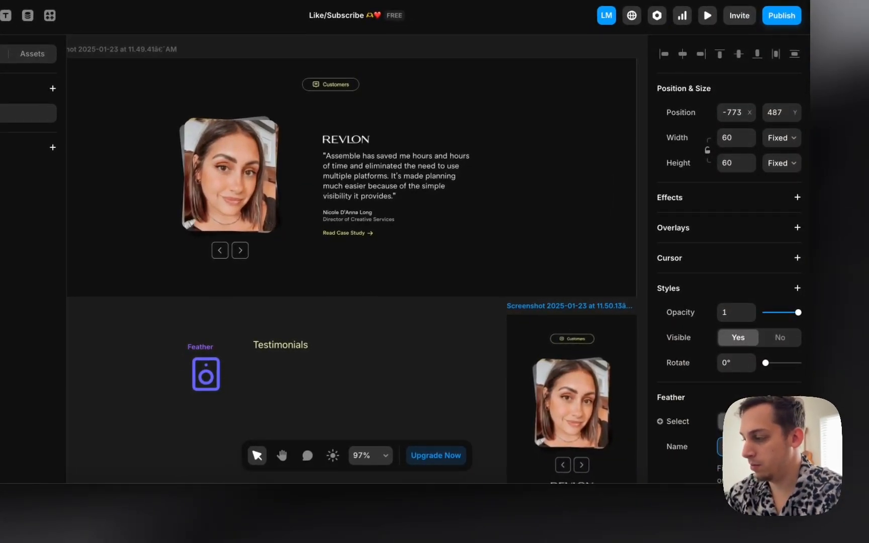
left_click(759, 447)
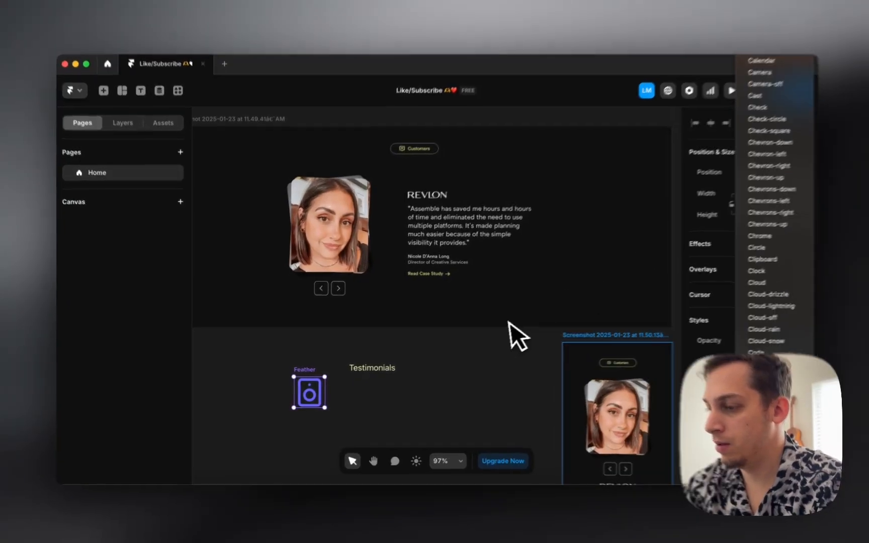
left_click(508, 322)
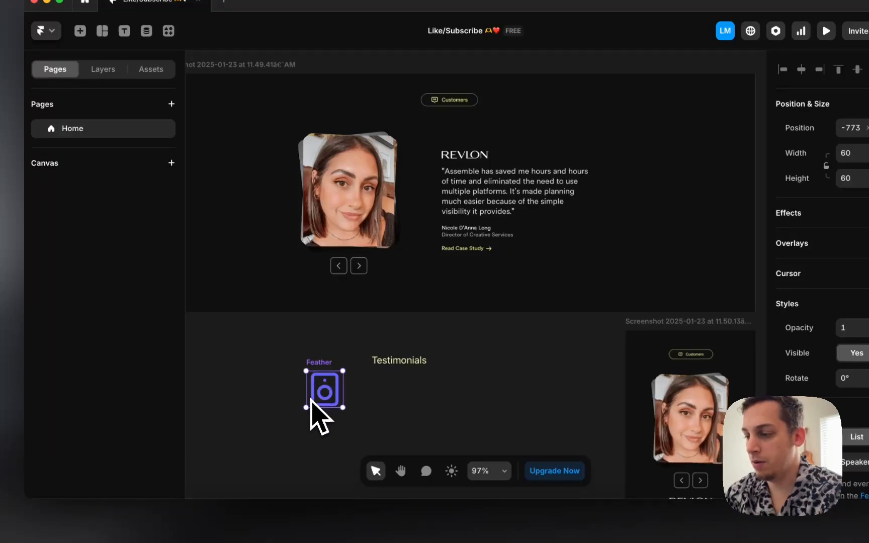
key("Delete")
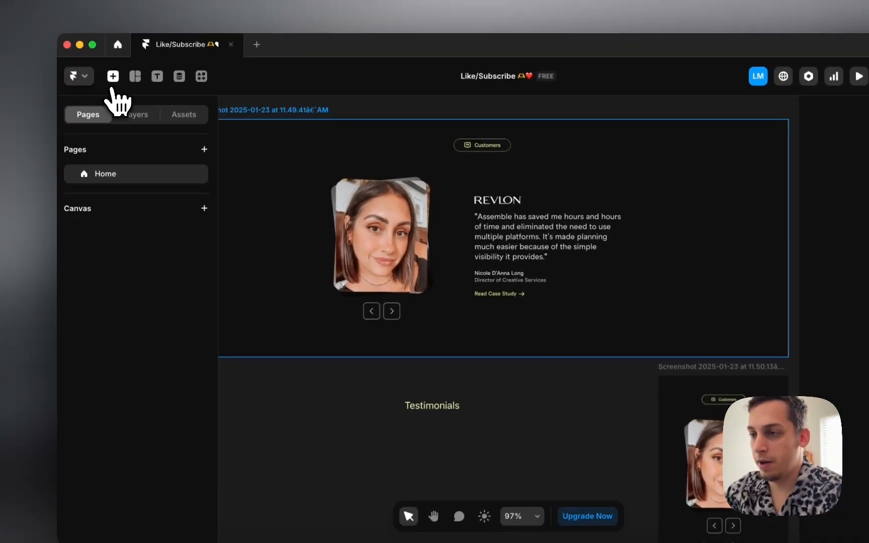
Step: Place a Material icon near the Testimonials heading and set its name to Chat
left_click(80, 31)
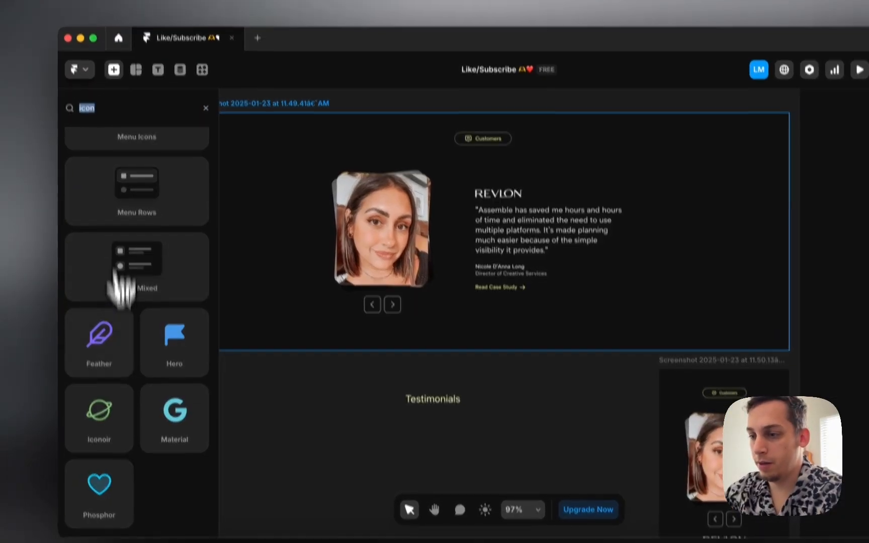
left_click_drag(175, 412, 324, 435)
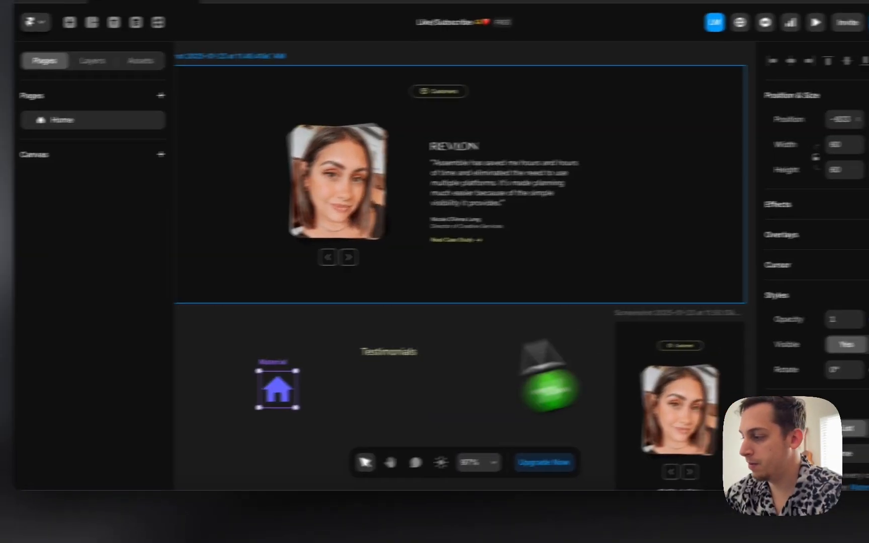
left_click(855, 454)
type("chat")
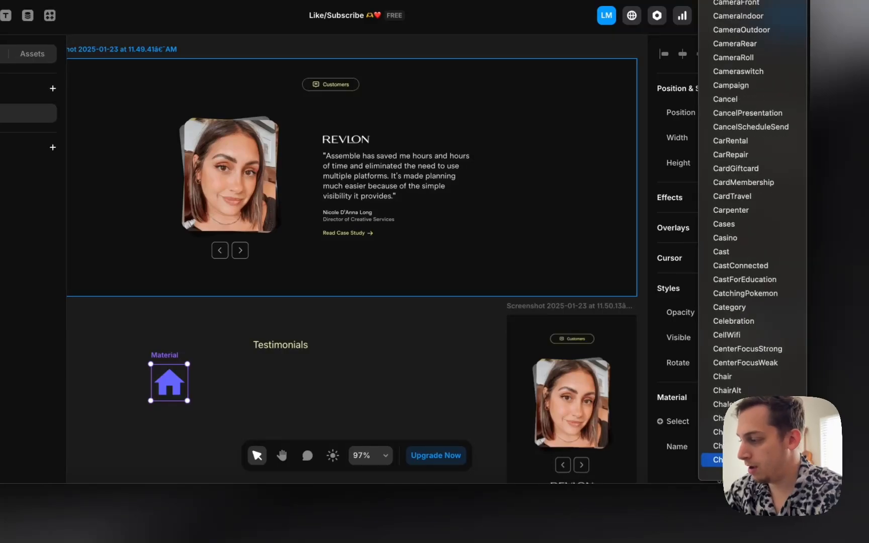
key("Return")
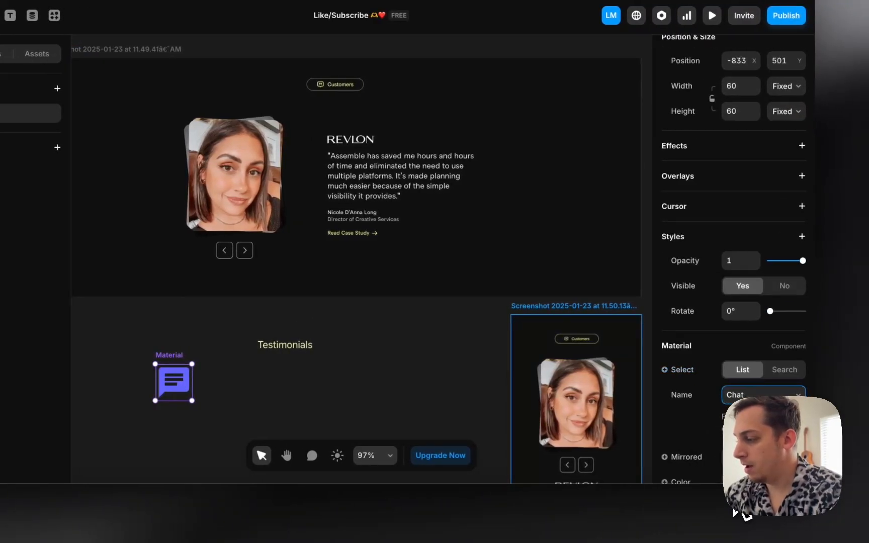
Step: Color the chat icon with the yellow style, shrink it to 15×15, and select it with the heading
scroll(734, 251, "down", 3)
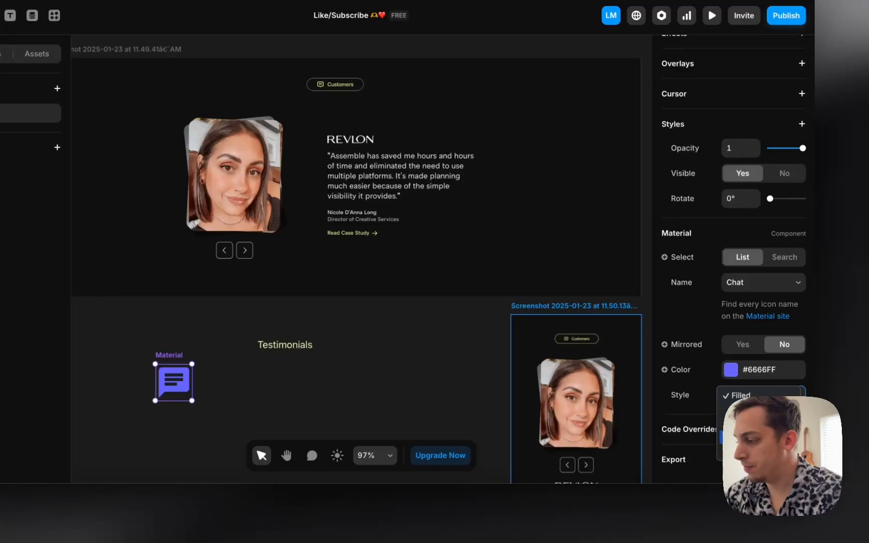
left_click(730, 372)
left_click(537, 427)
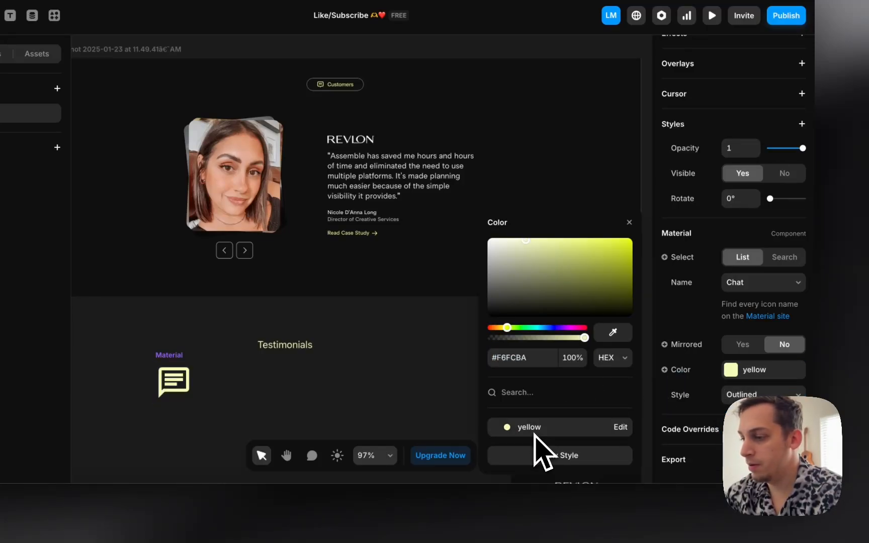
left_click_drag(190, 368, 170, 393)
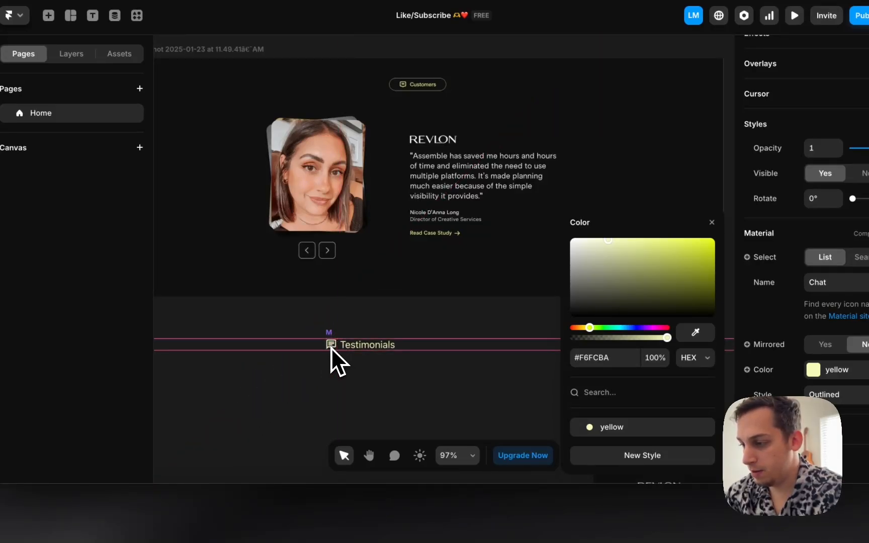
scroll(334, 348, "up", 5)
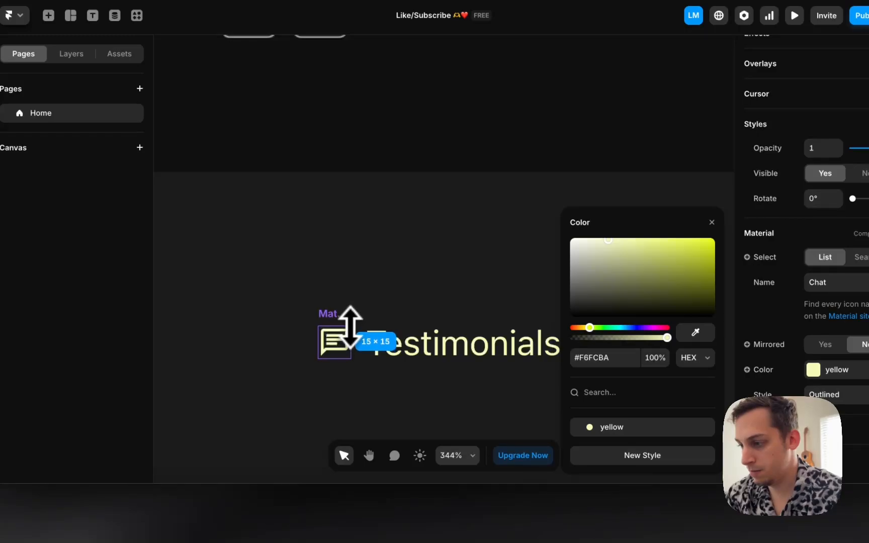
left_click(301, 317)
left_click_drag(289, 301, 501, 388)
Step: Wrap the chat icon and Testimonials heading in a stack
right_click(468, 356)
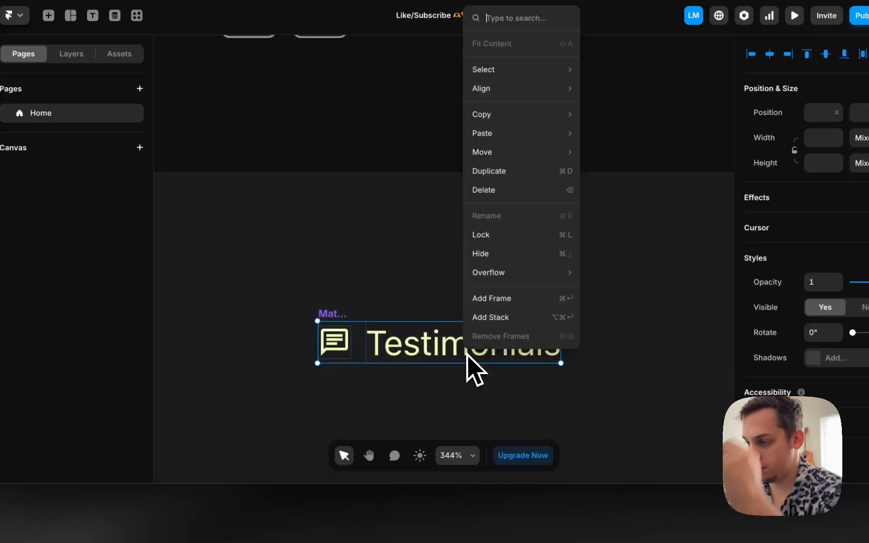
left_click(492, 322)
scroll(367, 315, "down", 3)
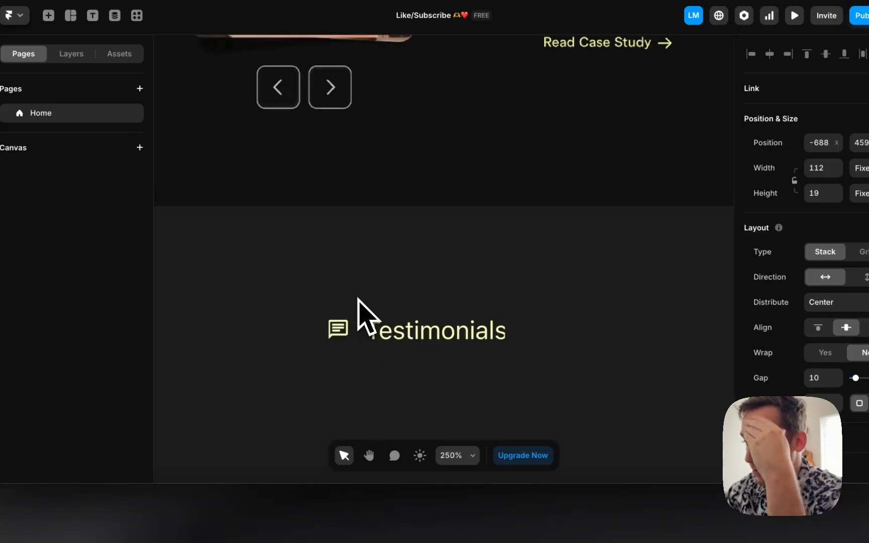
scroll(580, 360, "up", 10)
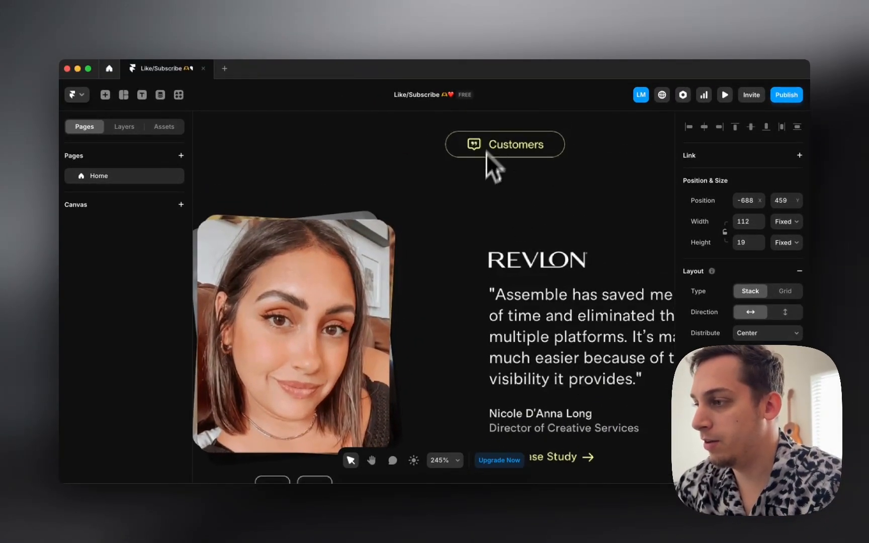
scroll(457, 272, "down", 12)
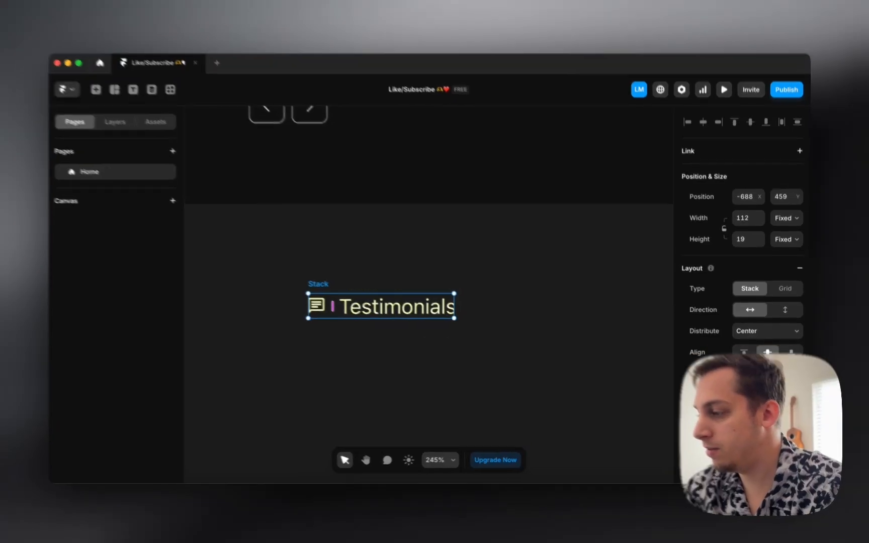
Step: Set the stack gap to 6 and padding to 6, 12, 6, 12
left_click(750, 395)
type("0")
key("Up")
key("Up")
key("Up")
key("Up")
key("Up")
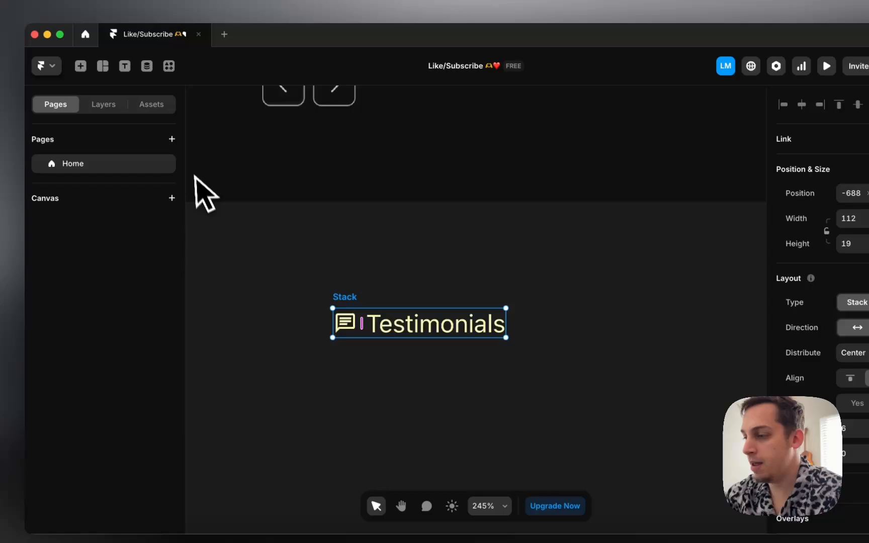
left_click(854, 454)
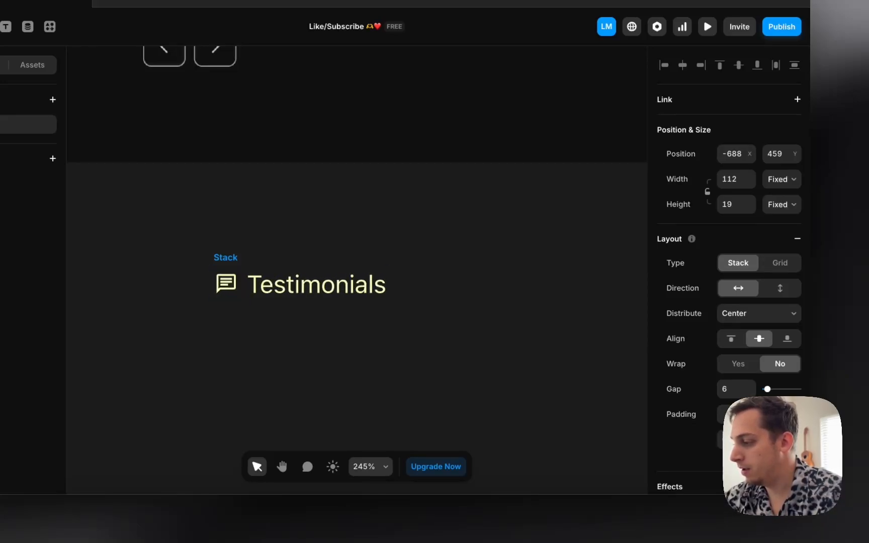
scroll(734, 402, "down", 4)
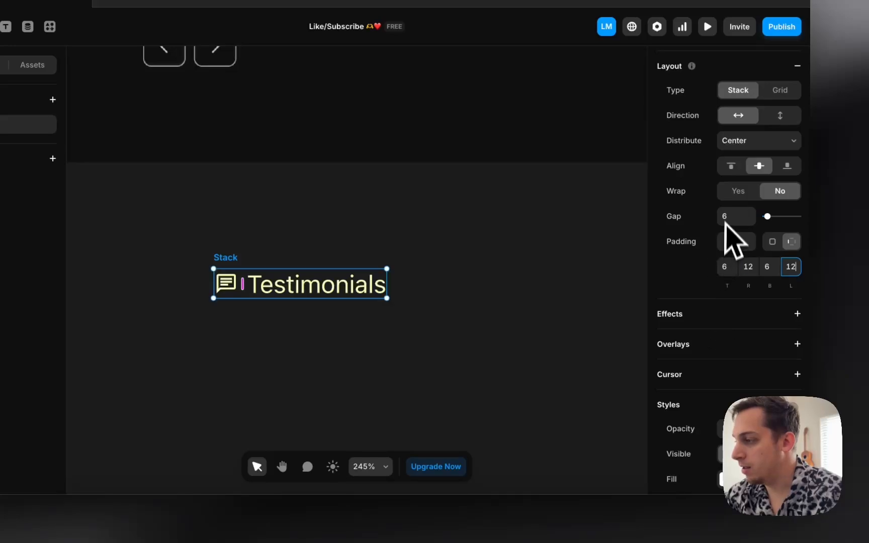
scroll(731, 358, "down", 3)
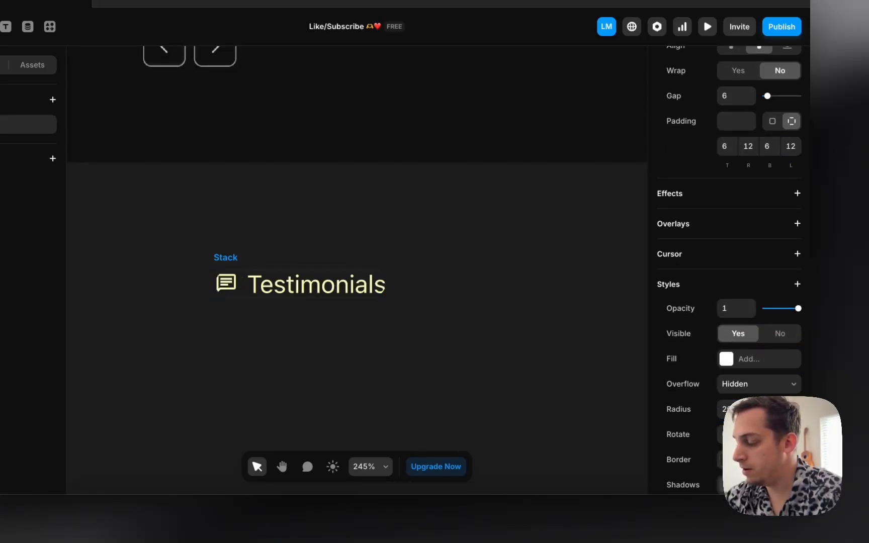
Step: Give the pill a border in the yellow style and set its right padding to 22
left_click(744, 460)
left_click(555, 420)
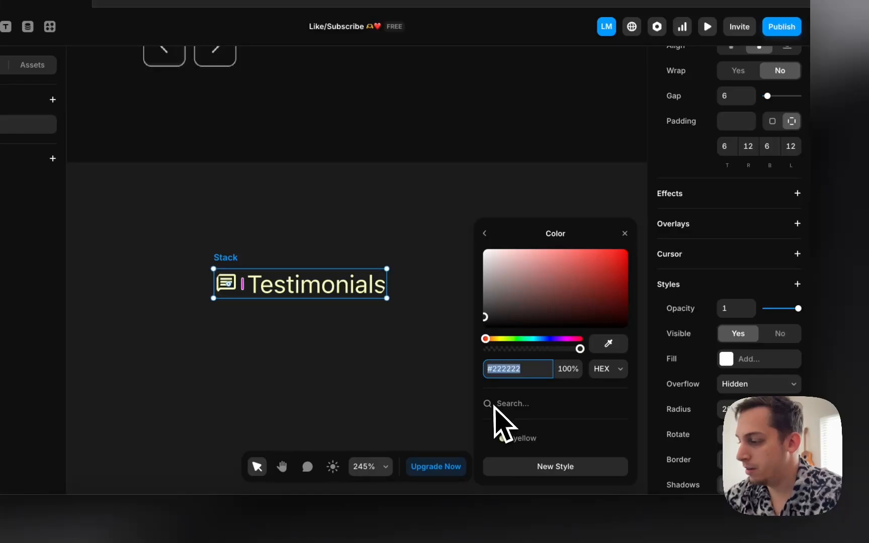
left_click(516, 437)
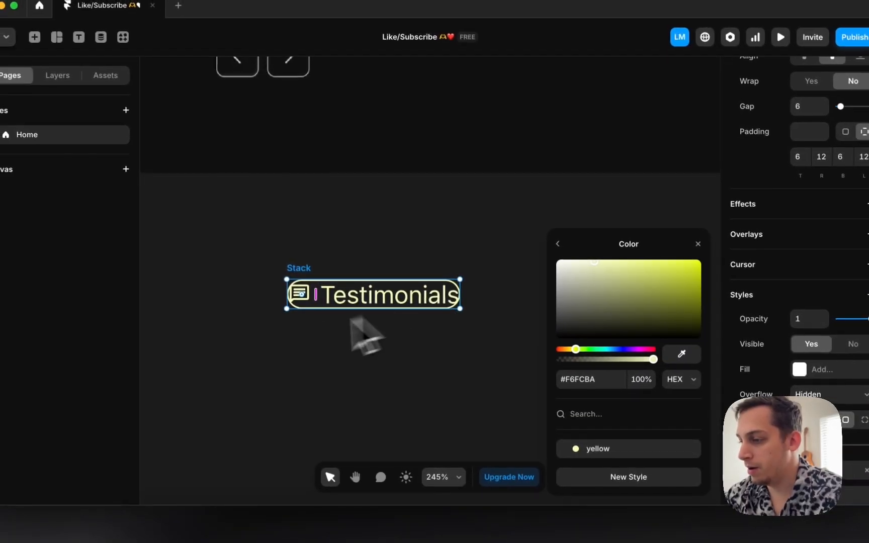
left_click(757, 188)
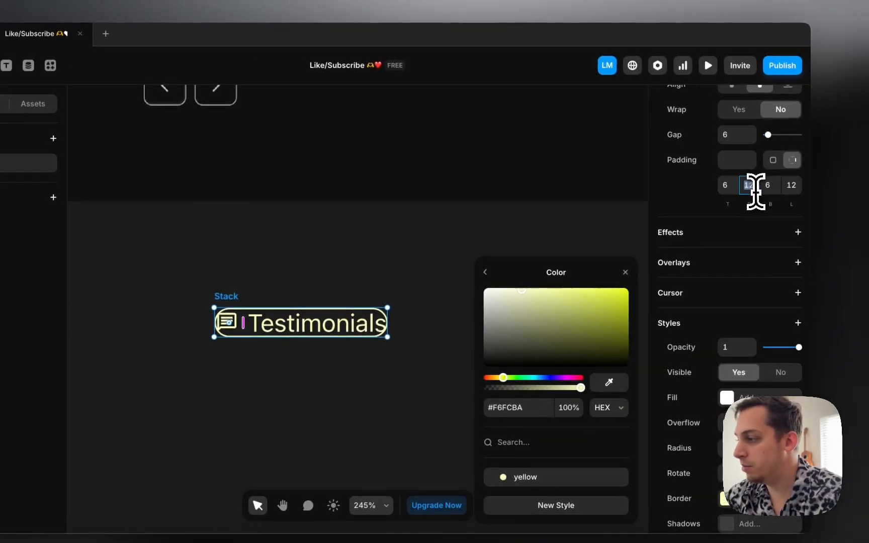
key("shift+Up")
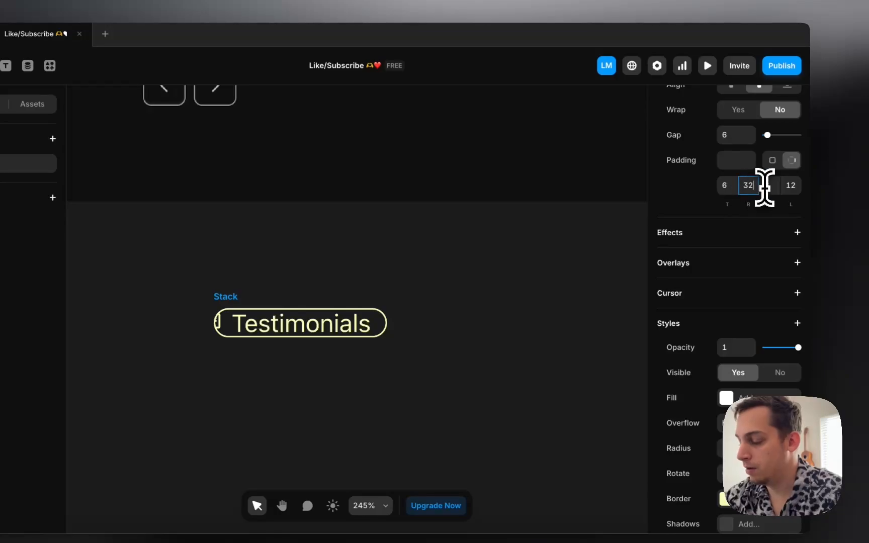
key("shift+Down")
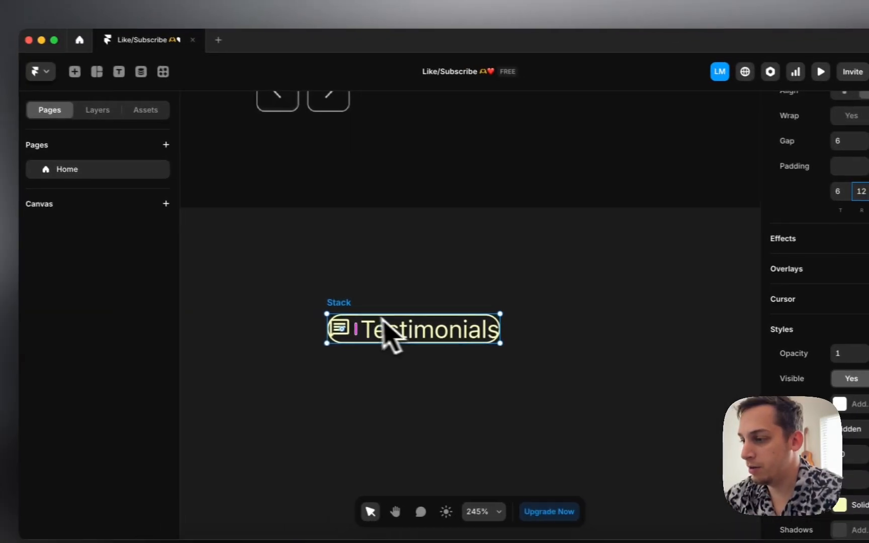
Step: Make the pill's width and height fit its content
left_click(117, 114)
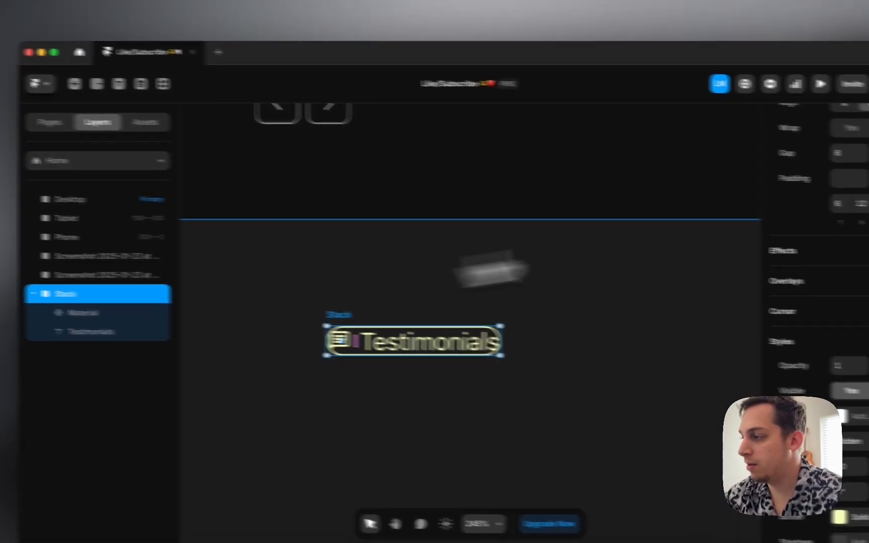
scroll(801, 204, "up", 10)
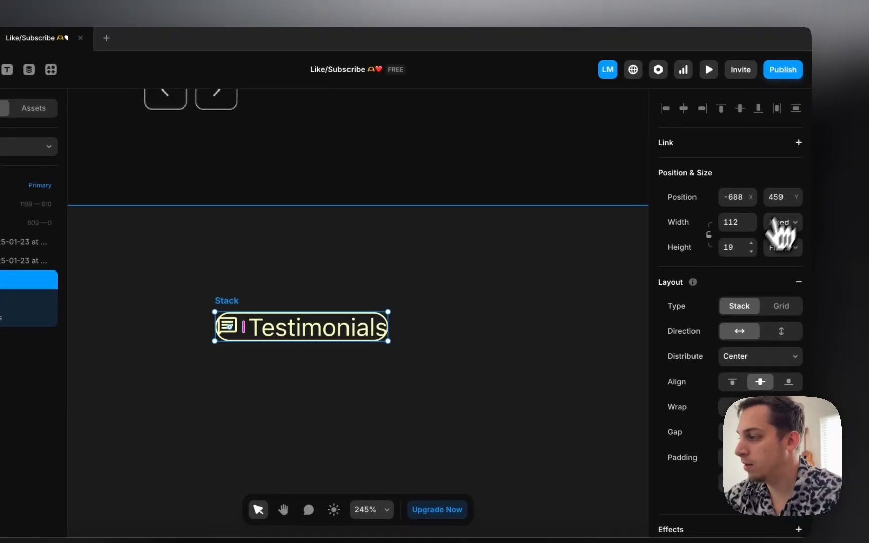
left_click(783, 224)
left_click(778, 264)
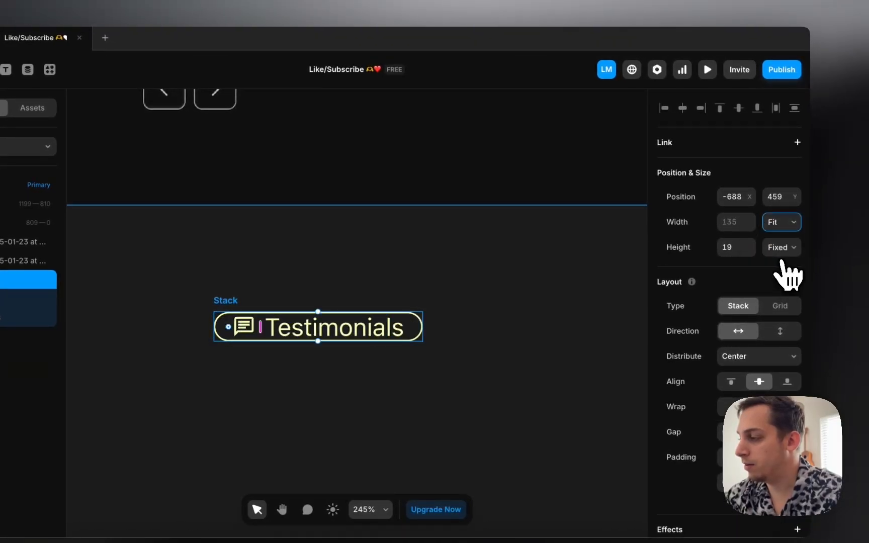
left_click(783, 251)
left_click(777, 290)
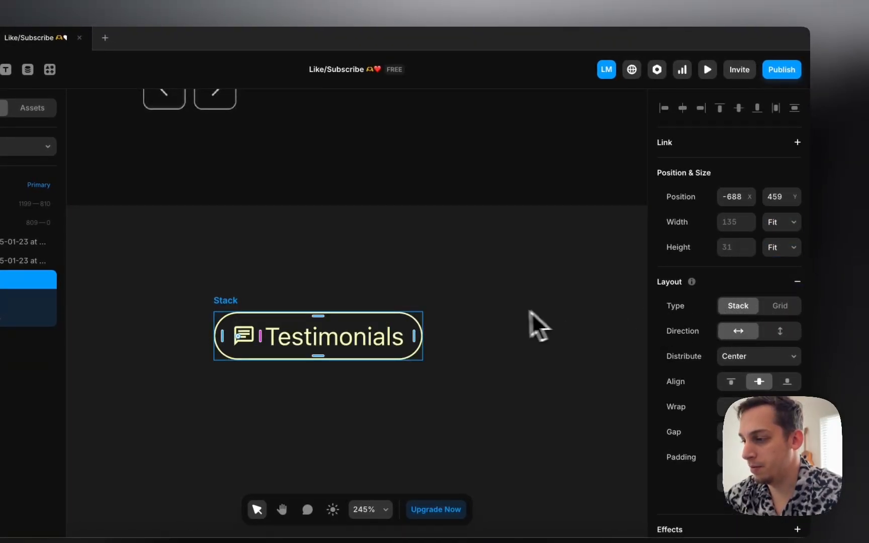
Step: Move the Testimonials pill lower and to the right
scroll(529, 311, "down", 5)
left_click(431, 326)
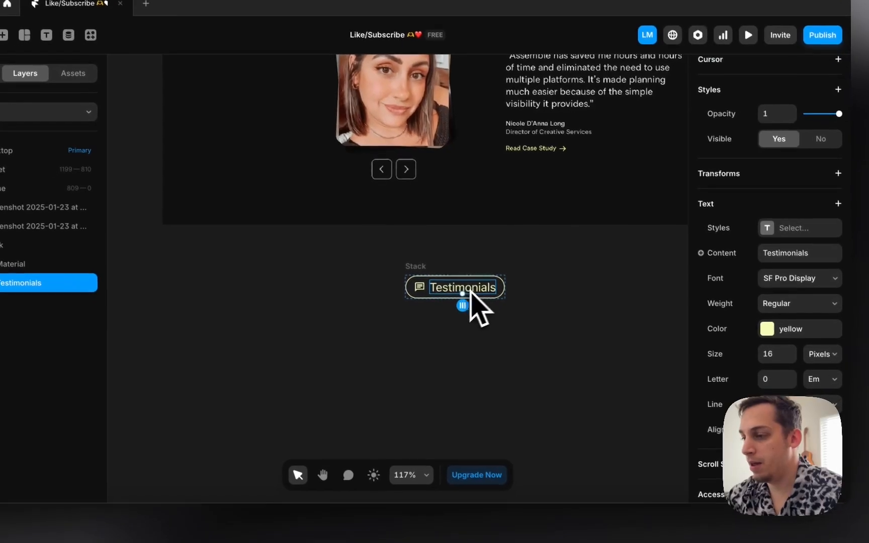
scroll(510, 260, "up", 2)
scroll(510, 260, "right", 2)
left_click(322, 348)
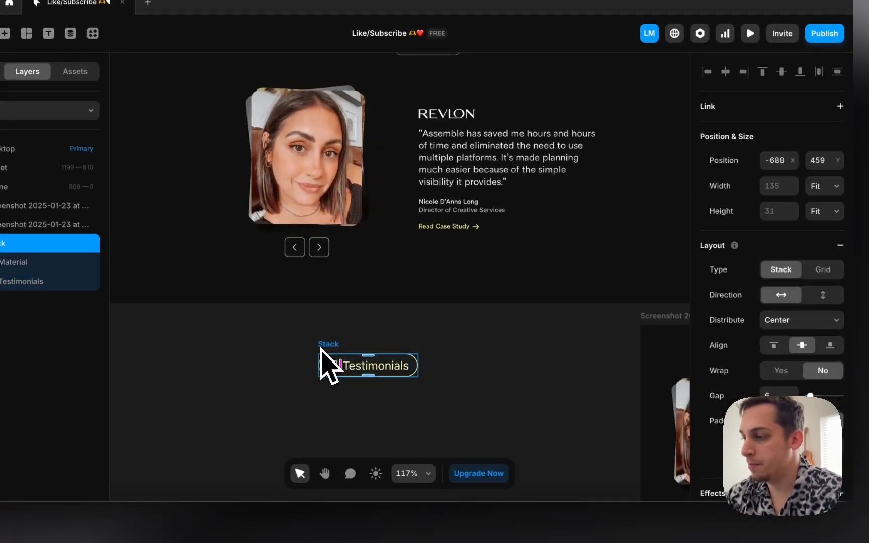
scroll(324, 362, "down", 3)
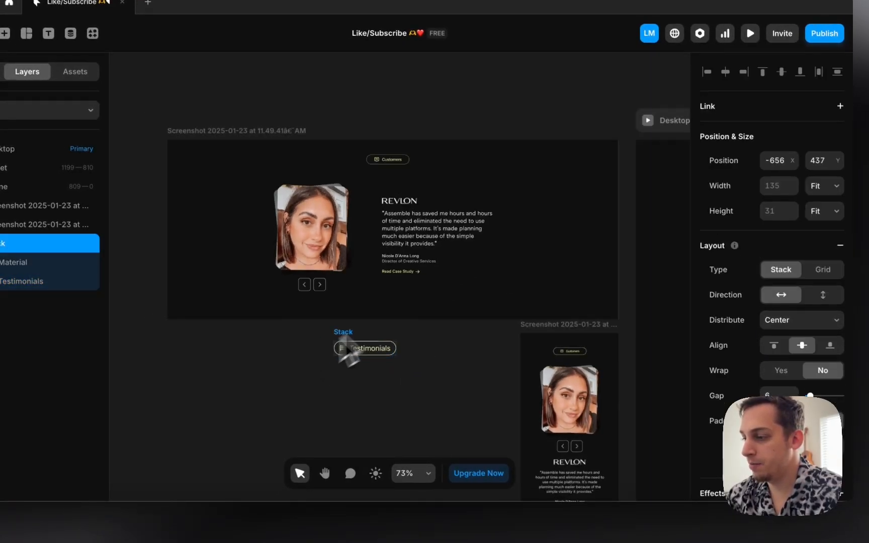
left_click_drag(348, 353, 431, 356)
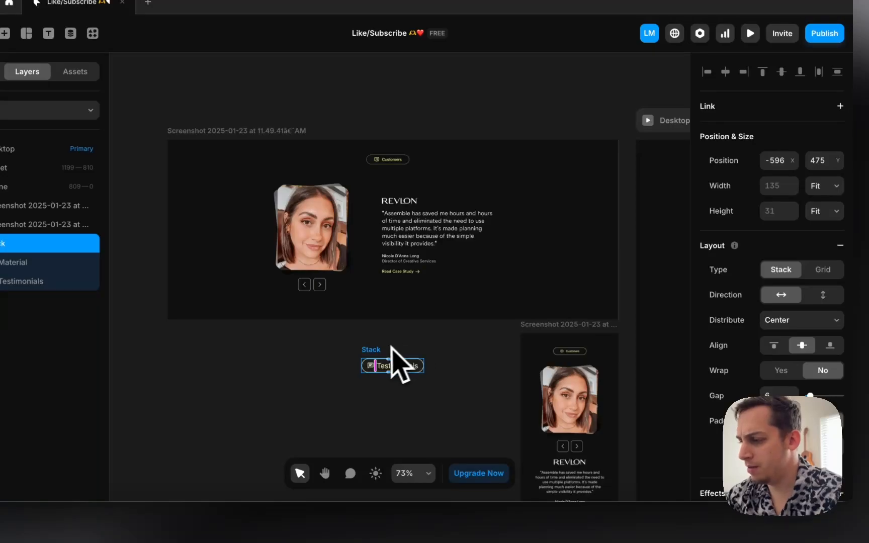
left_click(375, 334)
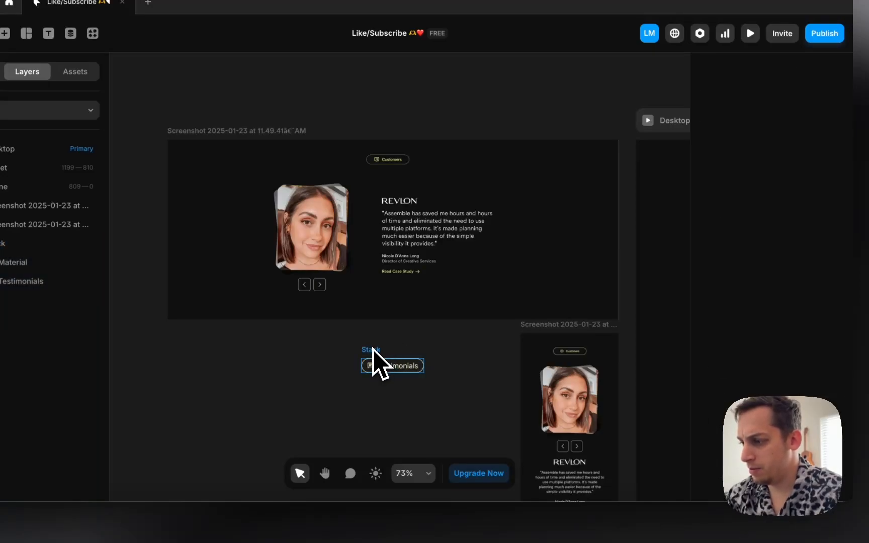
left_click(373, 352)
scroll(799, 394, "down", 5)
Step: Fade the pill's border colour opacity and drag the pill into the Desktop frame
left_click(766, 406)
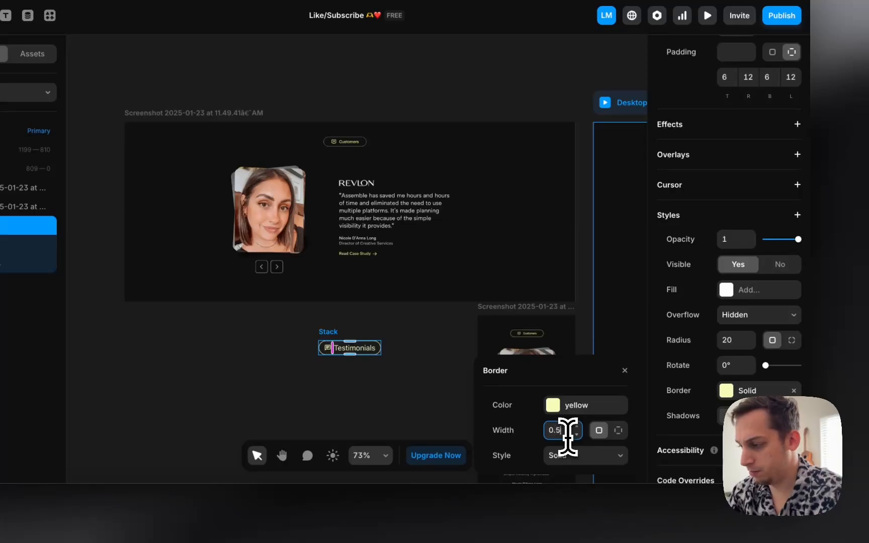
left_click(578, 405)
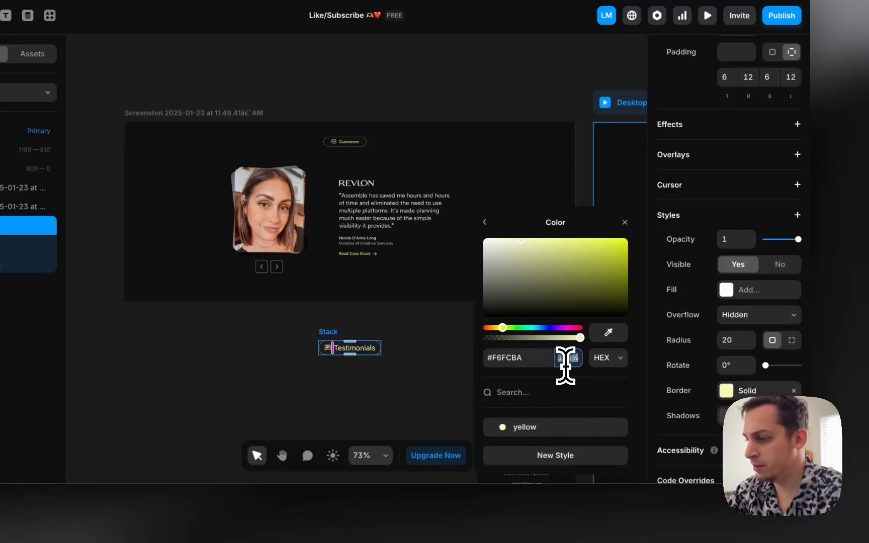
type("70")
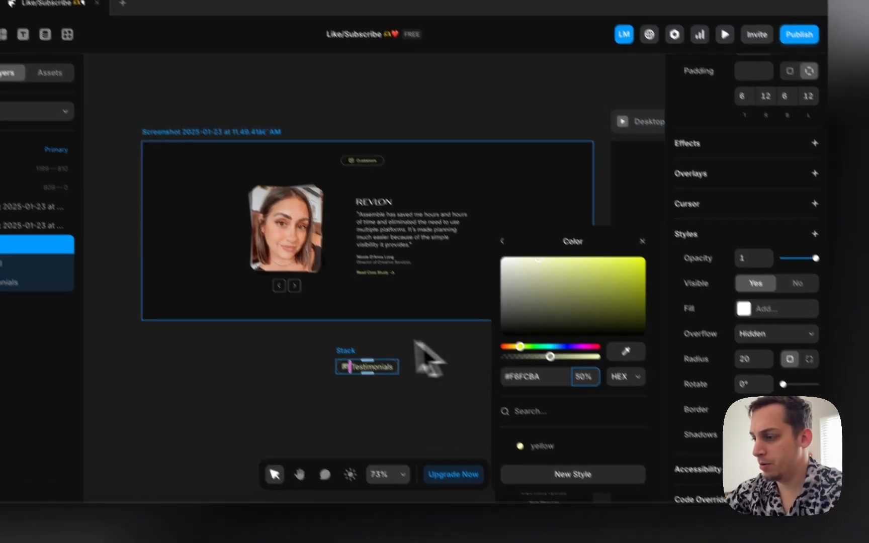
left_click(296, 322)
left_click_drag(327, 331, 595, 175)
Step: Make the Desktop frame's height fit its content
left_click_drag(646, 234, 659, 248)
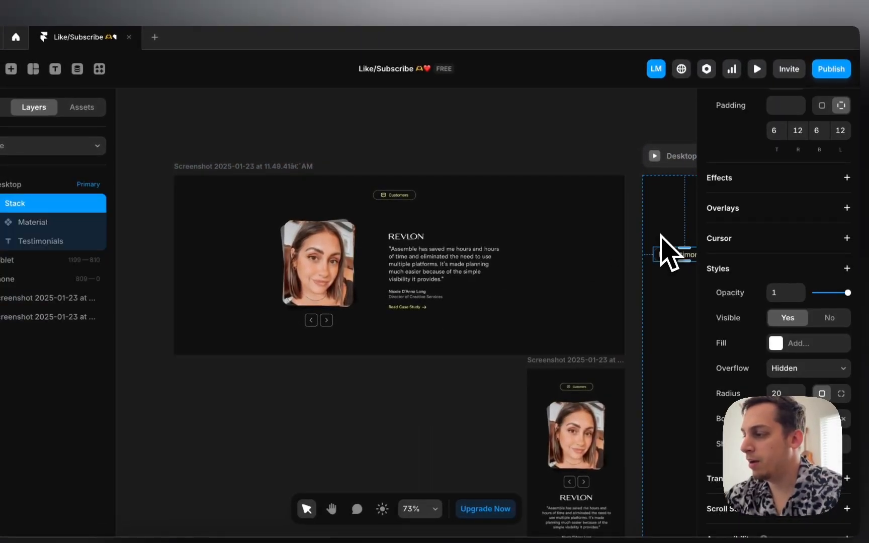
scroll(653, 249, "right", 5)
left_click(502, 153)
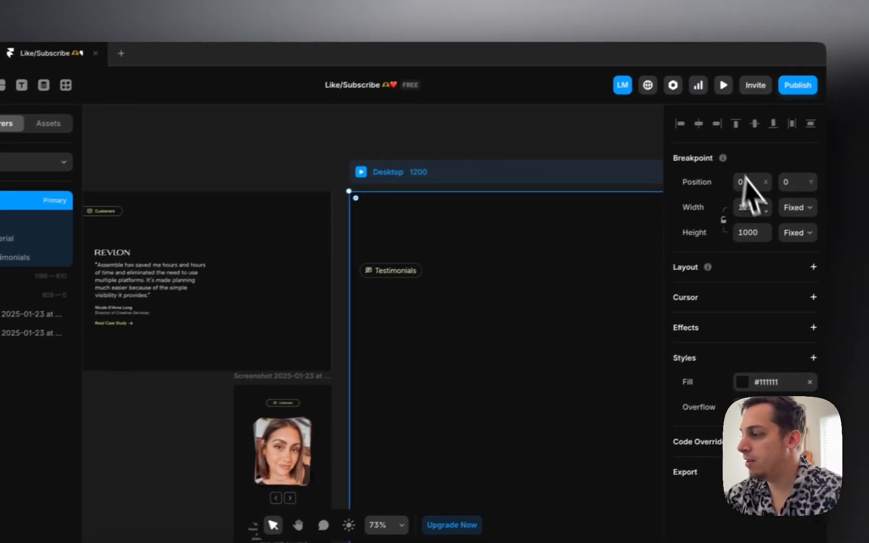
left_click(822, 218)
left_click(811, 257)
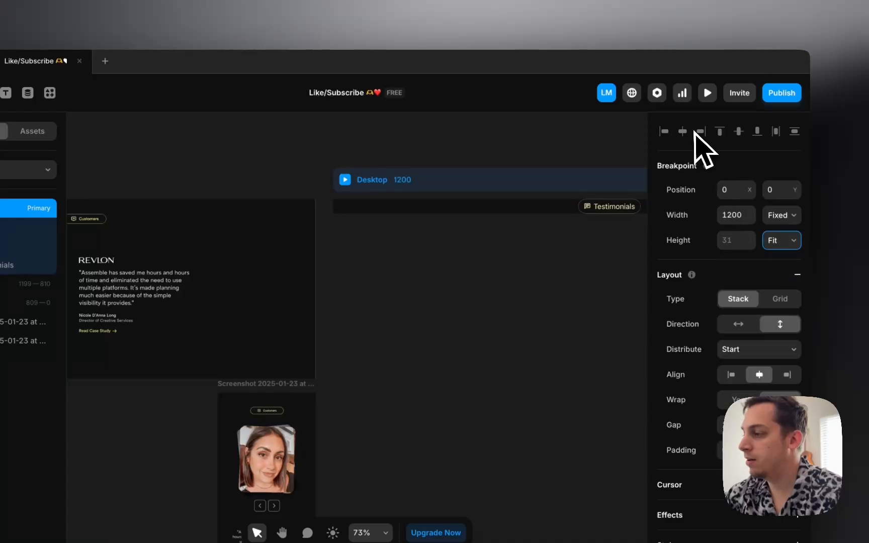
Step: Change the Testimonials text size to 14 px
scroll(534, 271, "down", 3)
scroll(534, 254, "down", 3)
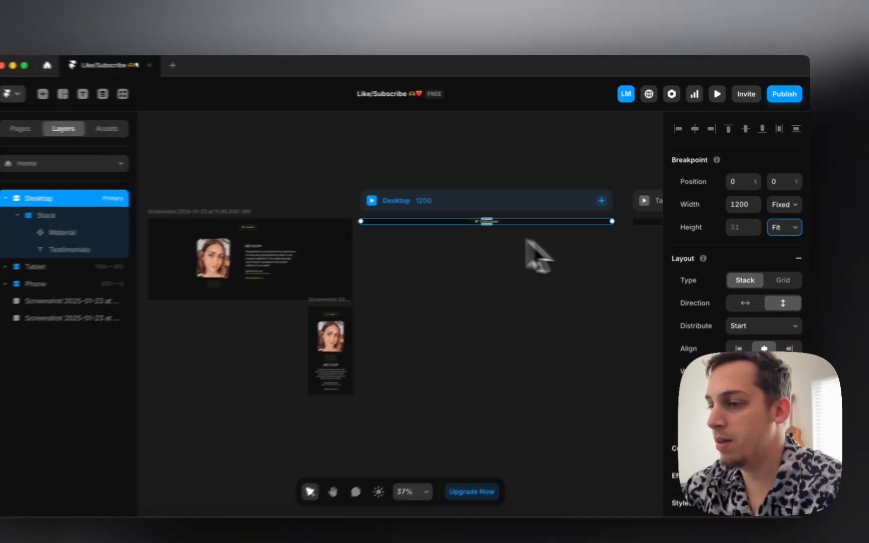
scroll(329, 231, "left", 2)
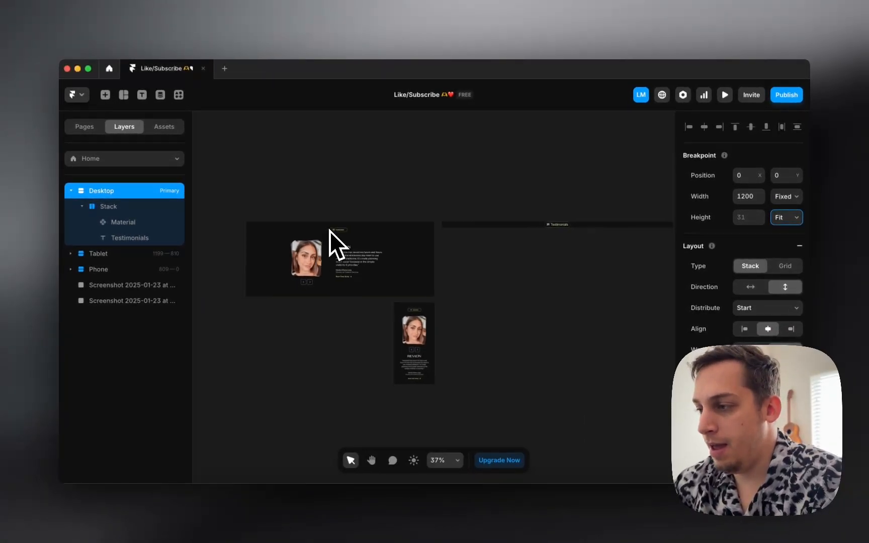
scroll(329, 231, "left", 1)
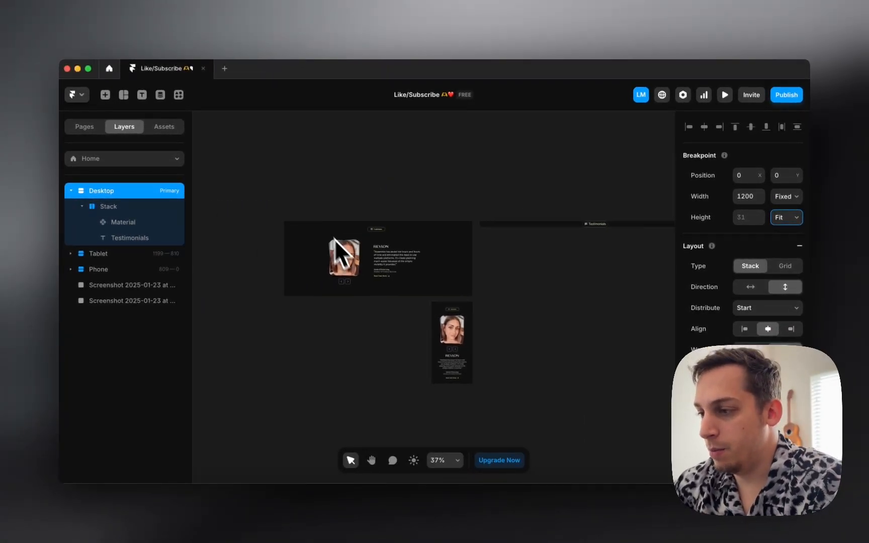
scroll(371, 274, "right", 5)
scroll(561, 244, "left", 4)
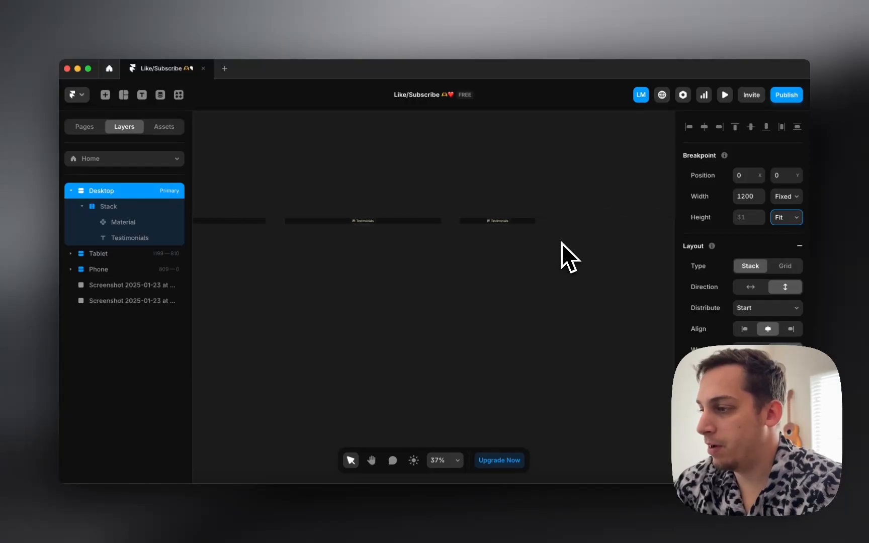
scroll(586, 241, "left", 1)
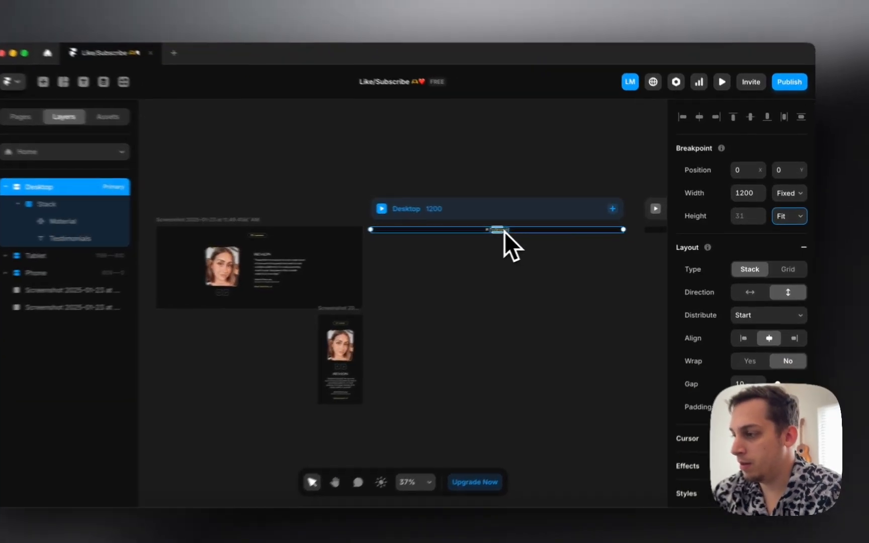
double_click(523, 231)
scroll(525, 231, "up", 3)
scroll(482, 231, "up", 3)
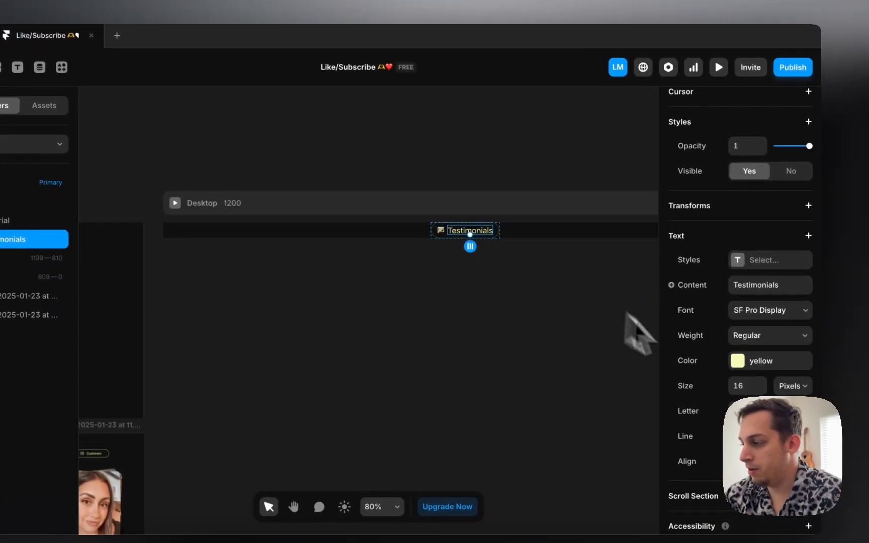
left_click(747, 384)
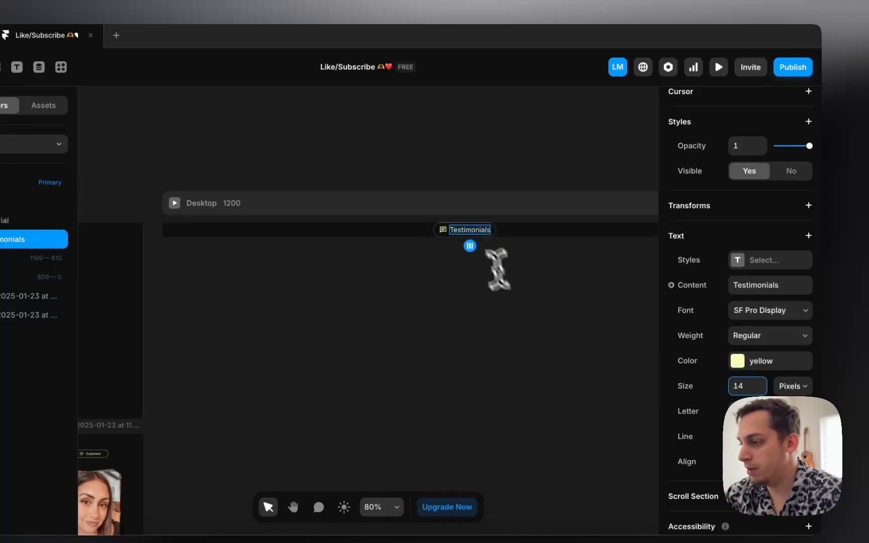
Step: Shrink the icon beside Testimonials to about 12×12, then bring up the onassemble.com page in Chrome
left_click(444, 232)
scroll(443, 234, "up", 8)
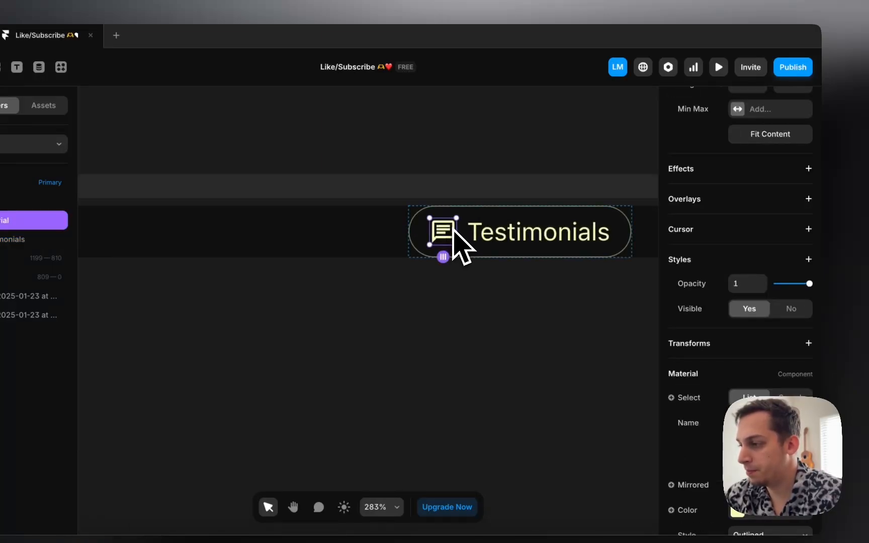
left_click_drag(455, 219, 456, 216)
left_click(384, 138)
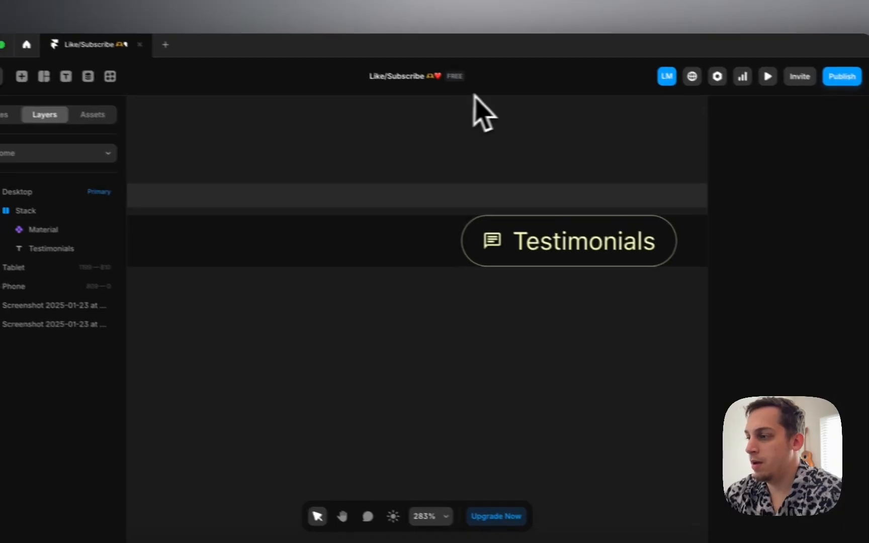
scroll(312, 375, "down", 6)
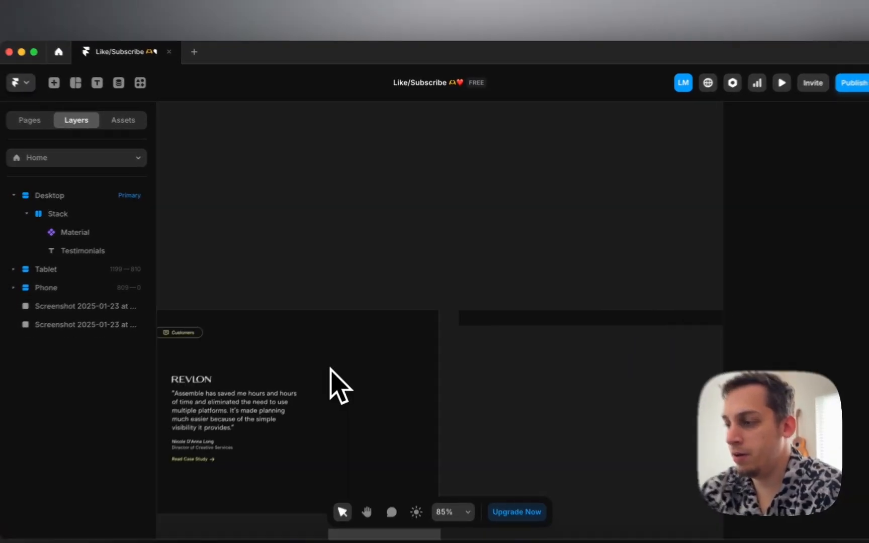
scroll(330, 368, "left", 4)
scroll(413, 346, "left", 1)
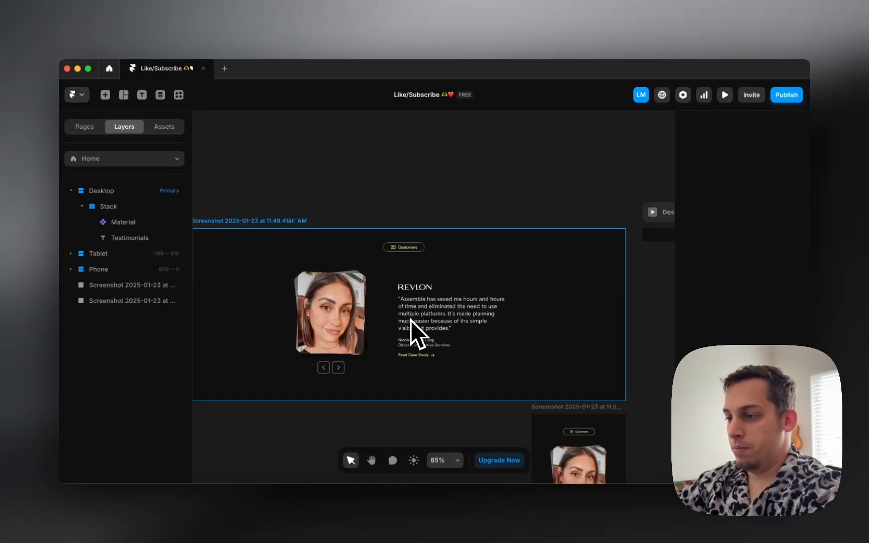
left_click(229, 524)
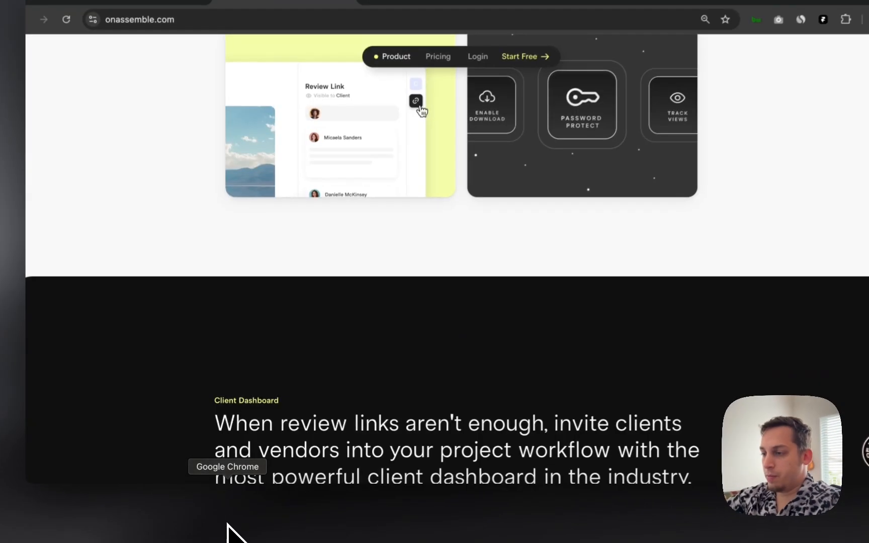
Step: Scroll to the Customers section and cycle the carousel past Revlon to the Tony Blair Institute quote
scroll(286, 393, "down", 10)
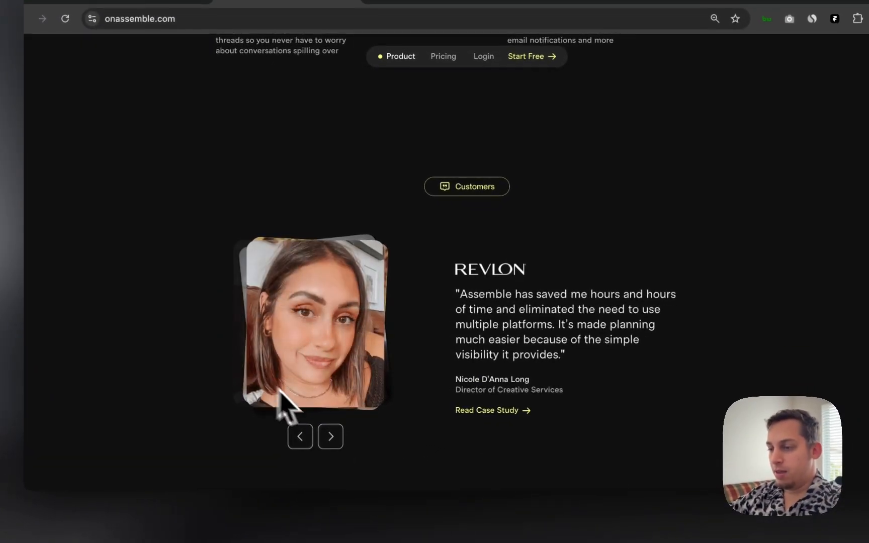
left_click(319, 438)
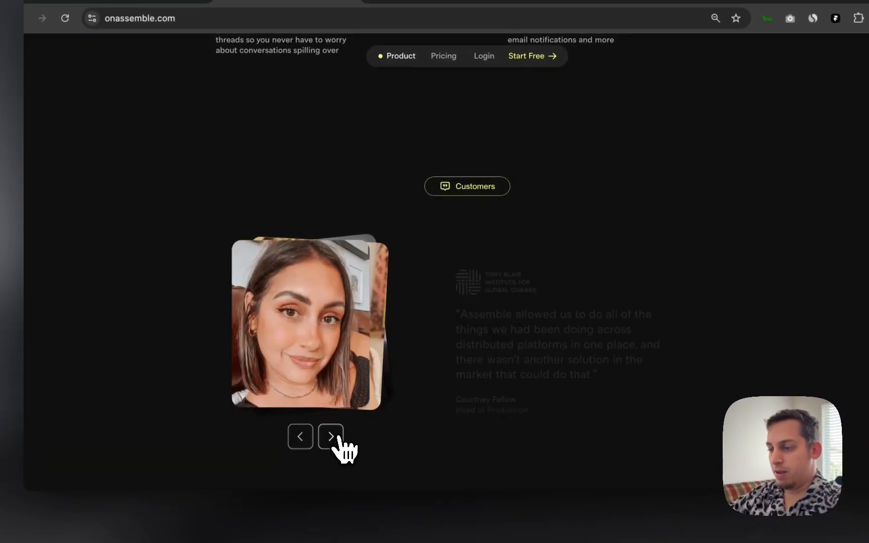
left_click(331, 437)
left_click(330, 437)
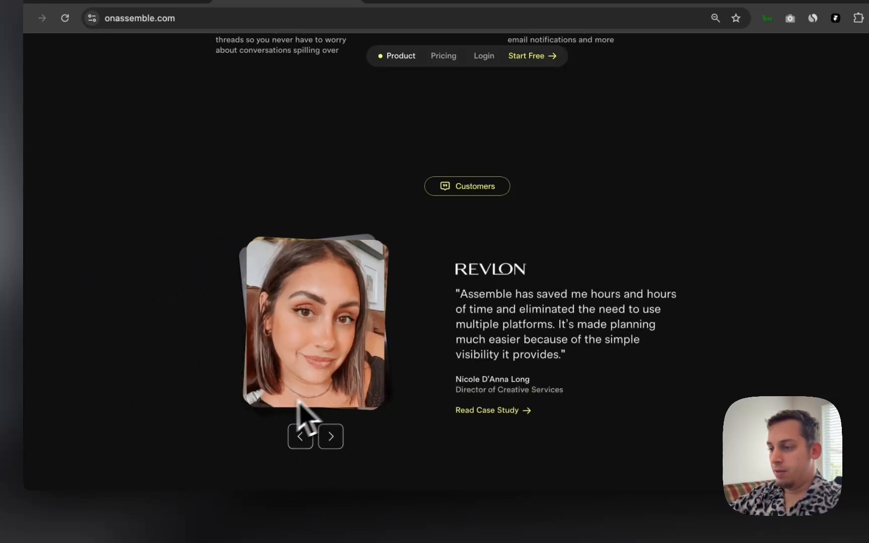
left_click(331, 436)
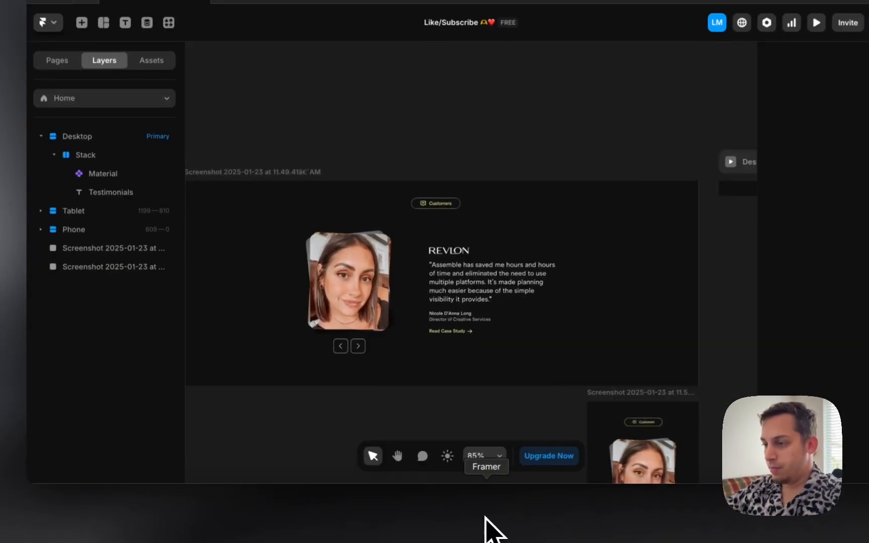
Step: Draw a new 126×36 frame below the reference screenshot
scroll(458, 382, "left", 5)
left_click(409, 294)
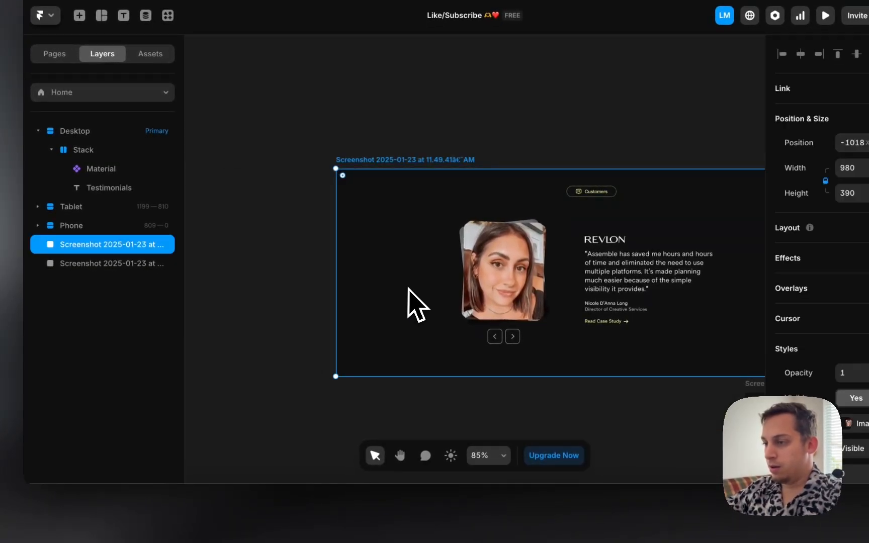
scroll(437, 315, "down", 5)
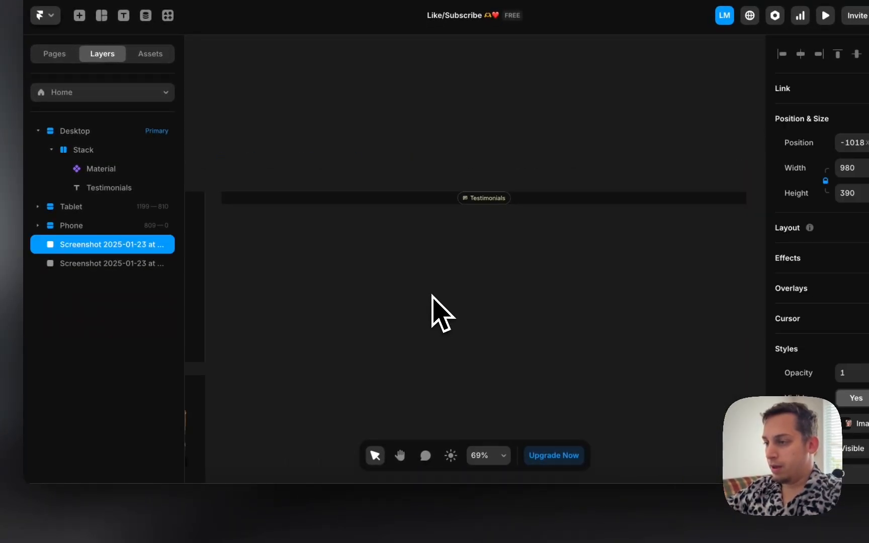
scroll(432, 295, "left", 5)
left_click(360, 366)
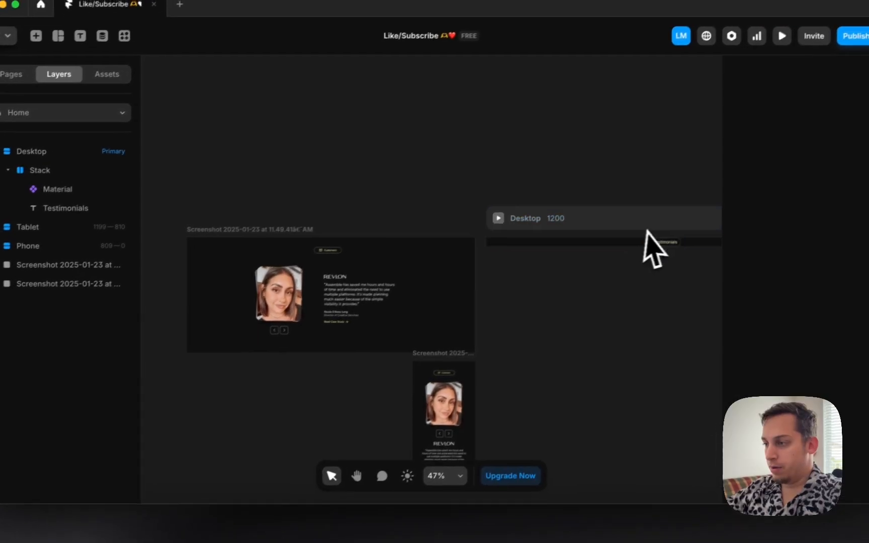
key("f")
mouse_move(249, 390)
left_mouse_down()
mouse_move(291, 404)
mouse_move(297, 382)
mouse_move(644, 306)
mouse_move(488, 306)
mouse_move(327, 380)
left_mouse_up()
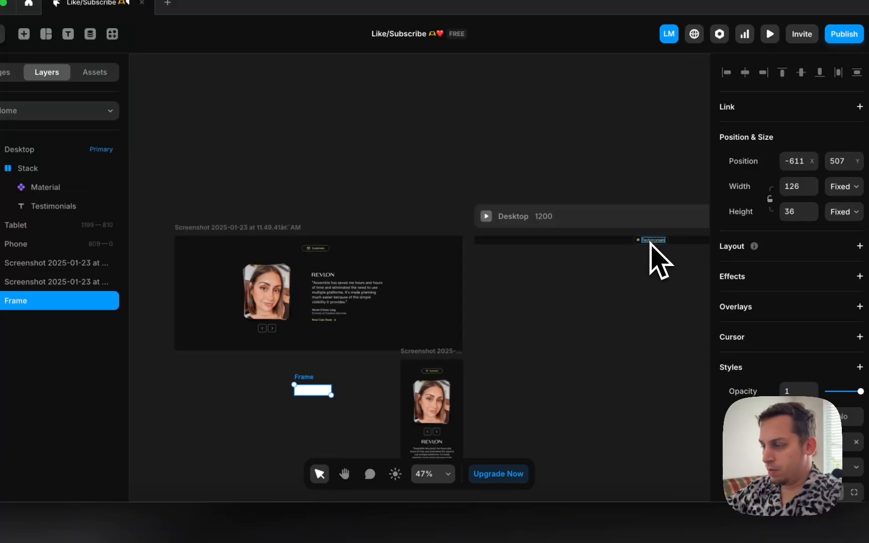
Step: Move the Testimonials text beside the new frame and make it white
left_click_drag(651, 242, 305, 389)
scroll(735, 392, "down", 5)
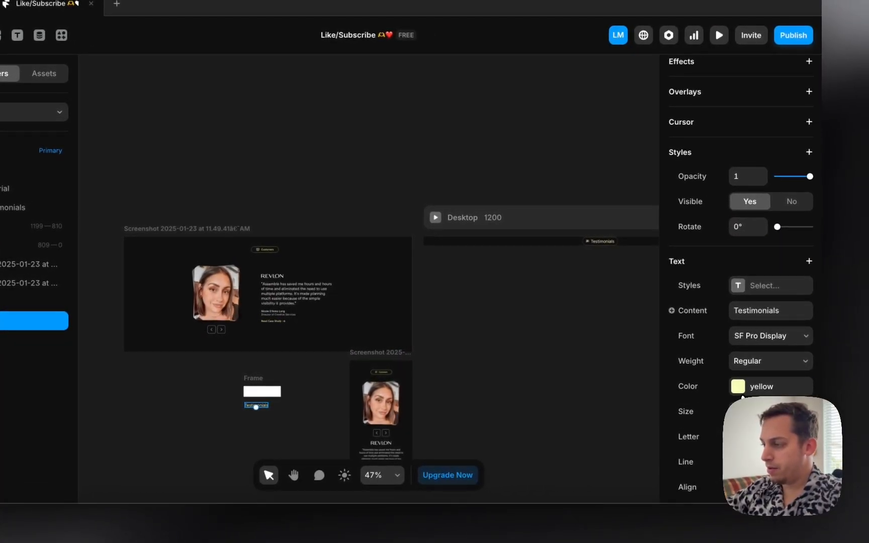
left_click(740, 388)
left_click_drag(536, 321, 432, 214)
left_click(272, 439)
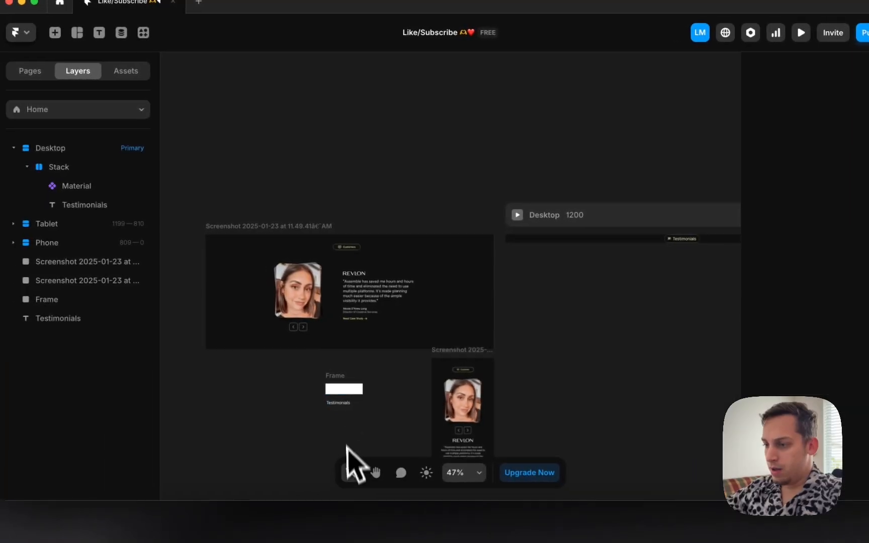
left_click(340, 403)
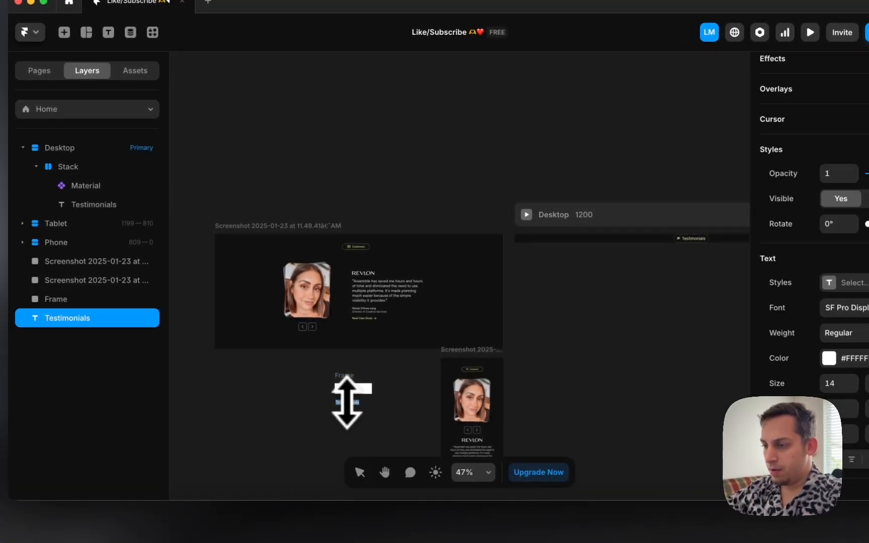
scroll(347, 402, "up", 5)
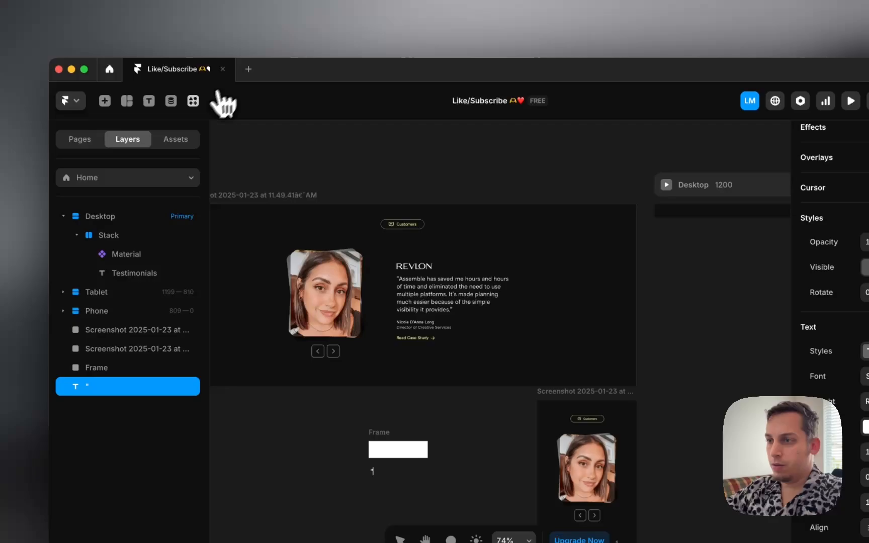
Step: Fill the text layer with a lorem ipsum paragraph using the Lorem Ipsum plugin
left_click(155, 33)
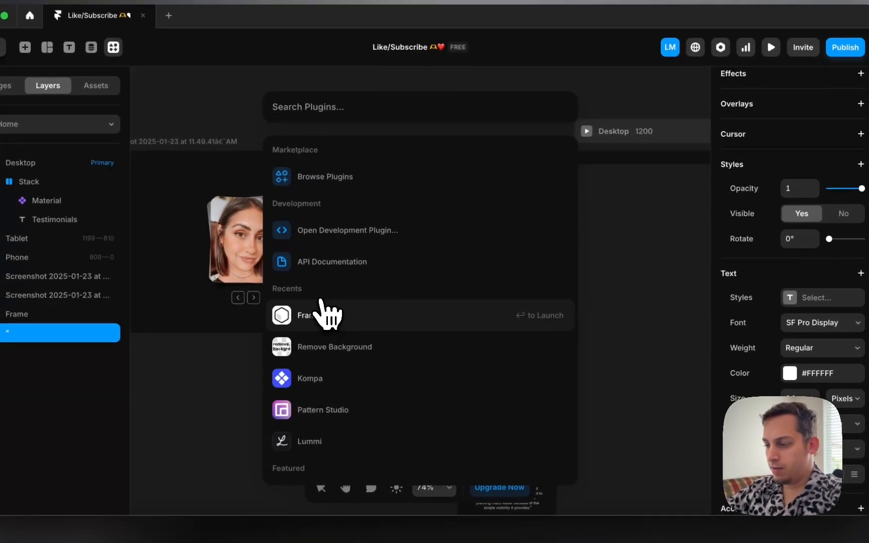
type("lore")
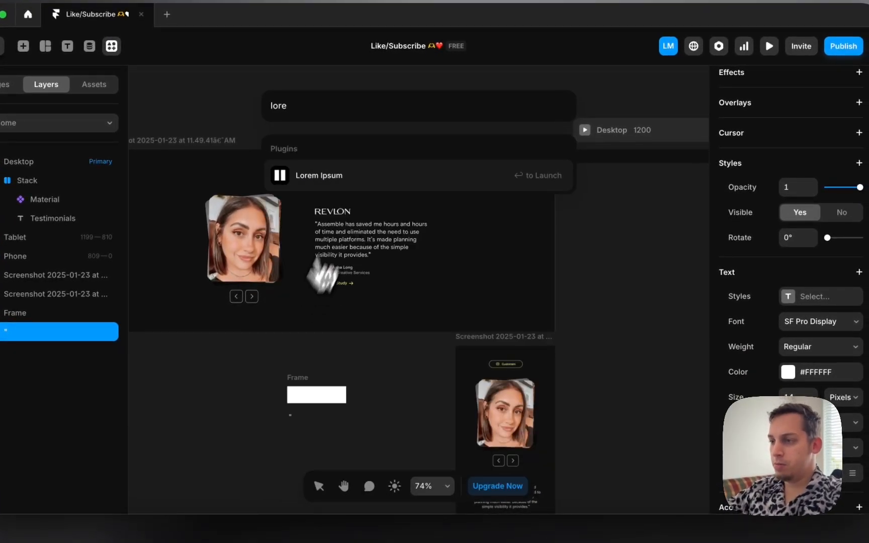
left_click(364, 173)
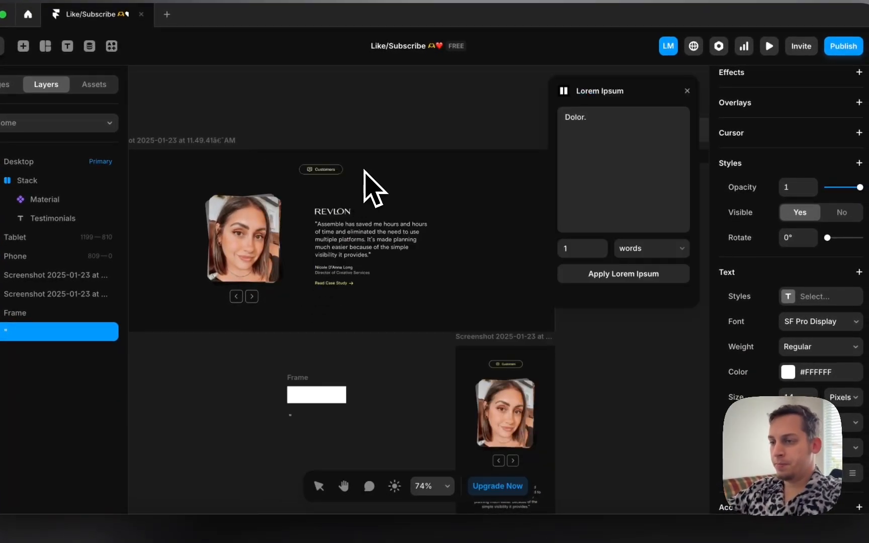
left_click(624, 243)
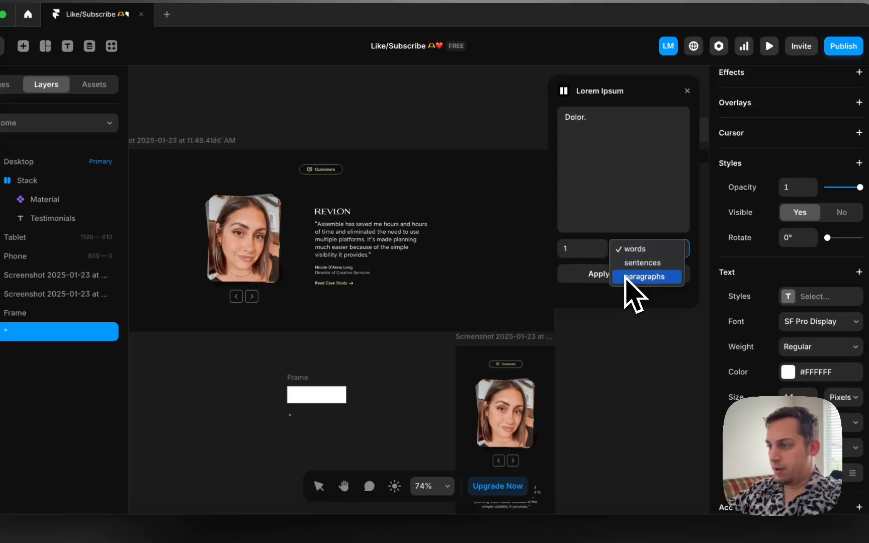
left_click(624, 276)
left_click(613, 276)
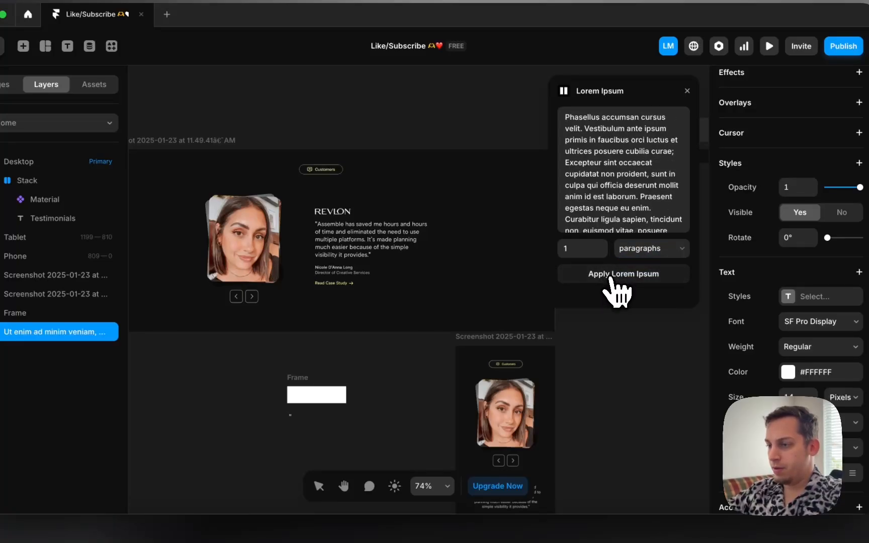
scroll(323, 427, "down", 1)
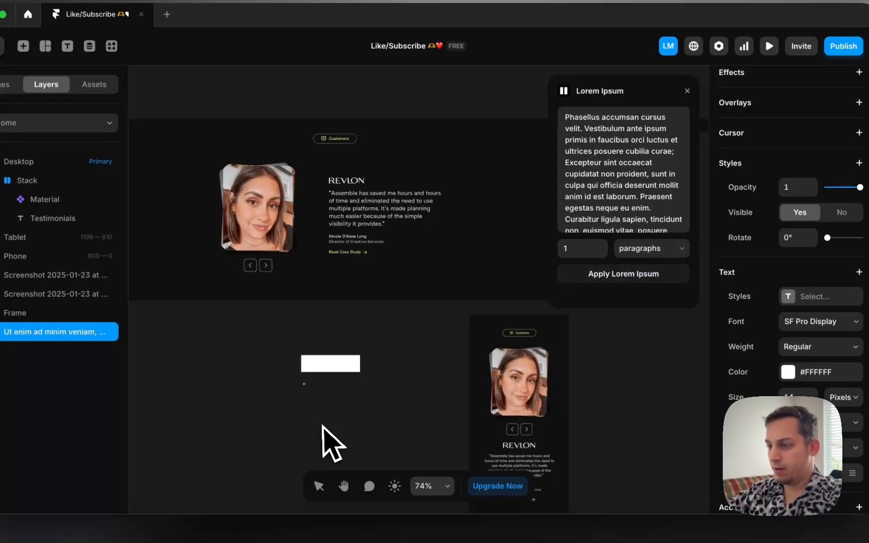
left_click(307, 390)
Step: Give the text layer a fixed width and narrow it to 270 so it wraps
scroll(358, 418, "down", 5)
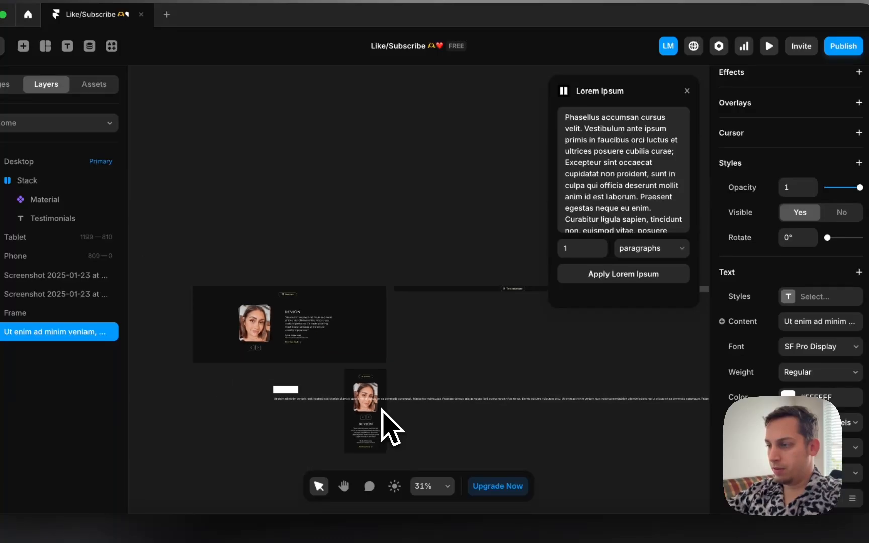
scroll(441, 418, "down", 2)
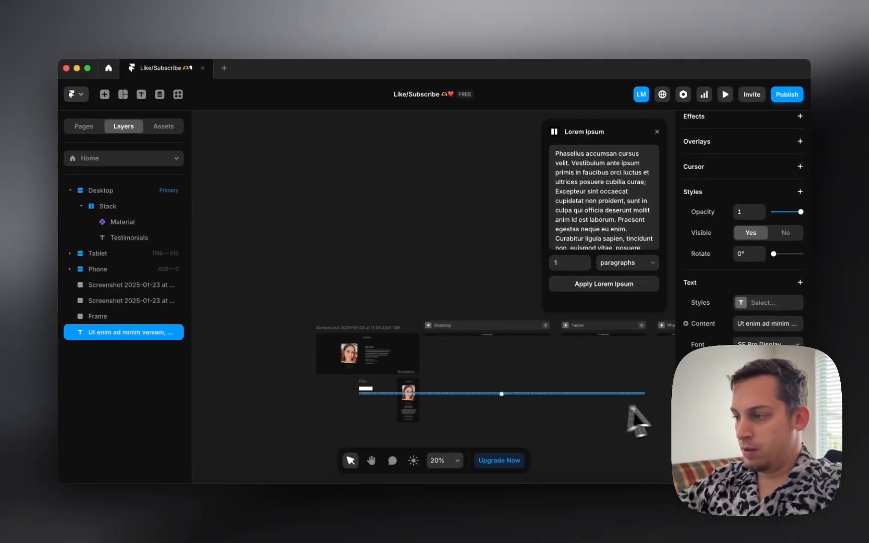
left_click(781, 244)
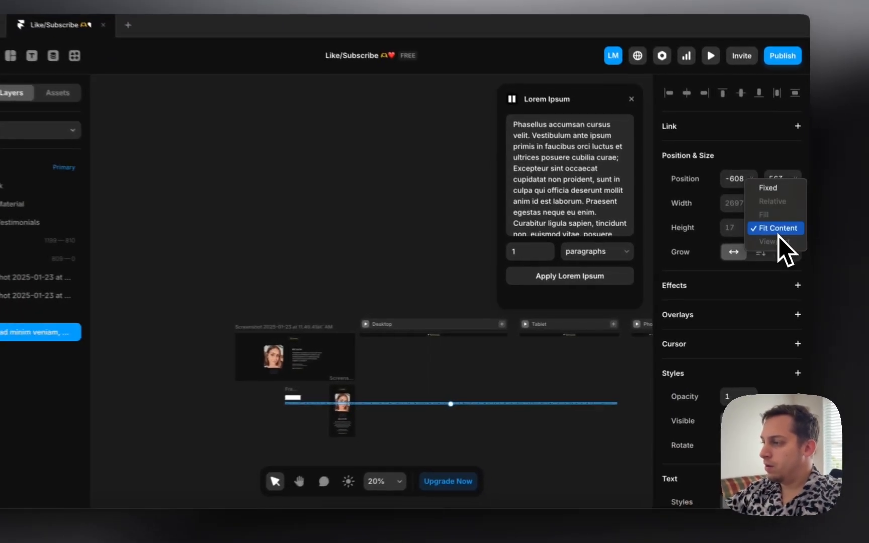
left_click(736, 234)
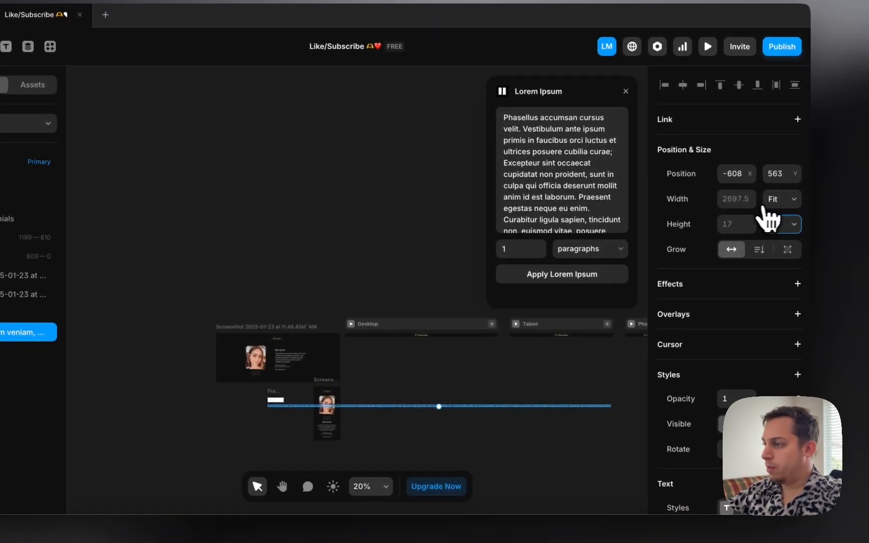
left_click(765, 208)
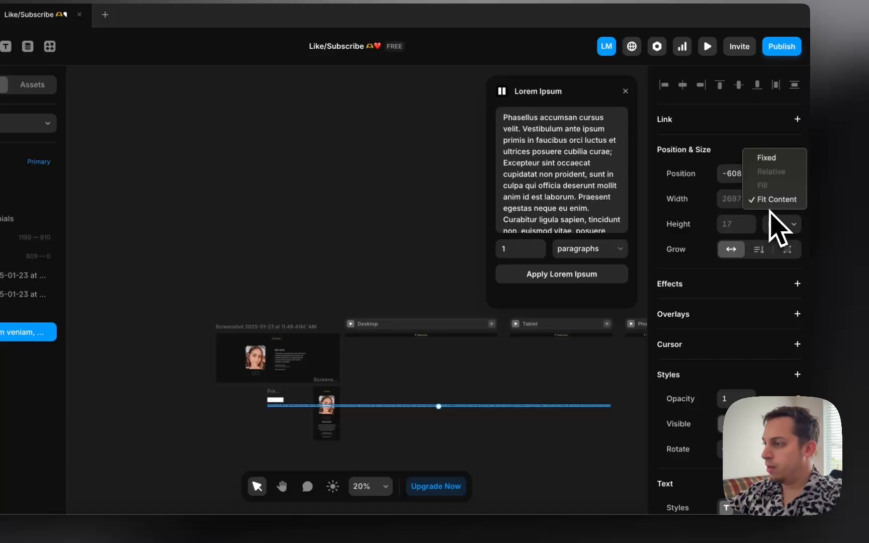
left_click(771, 162)
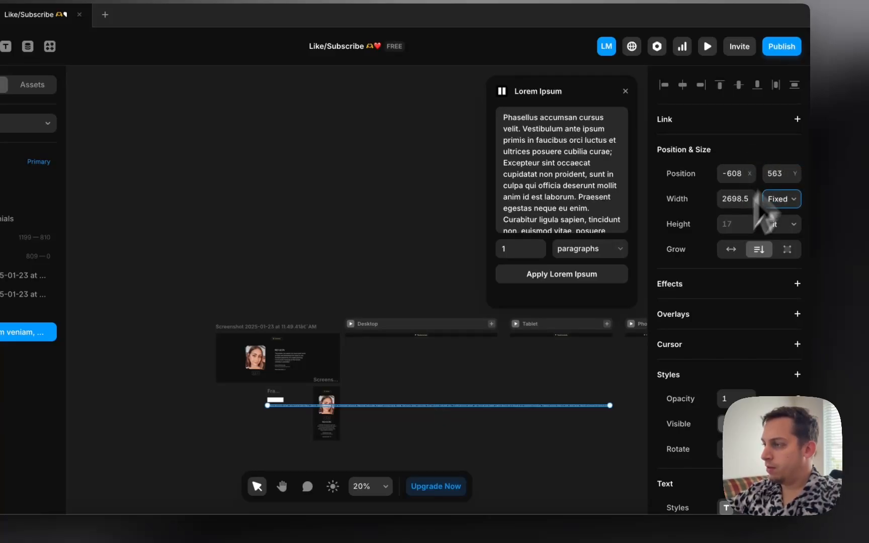
left_click_drag(610, 405, 301, 421)
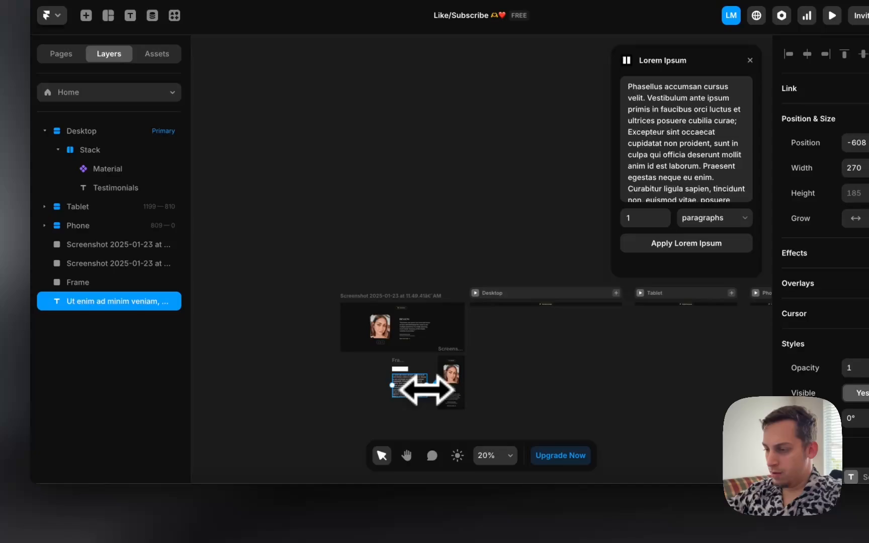
Step: Delete the repeated second half of the placeholder paragraph
scroll(427, 389, "up", 5)
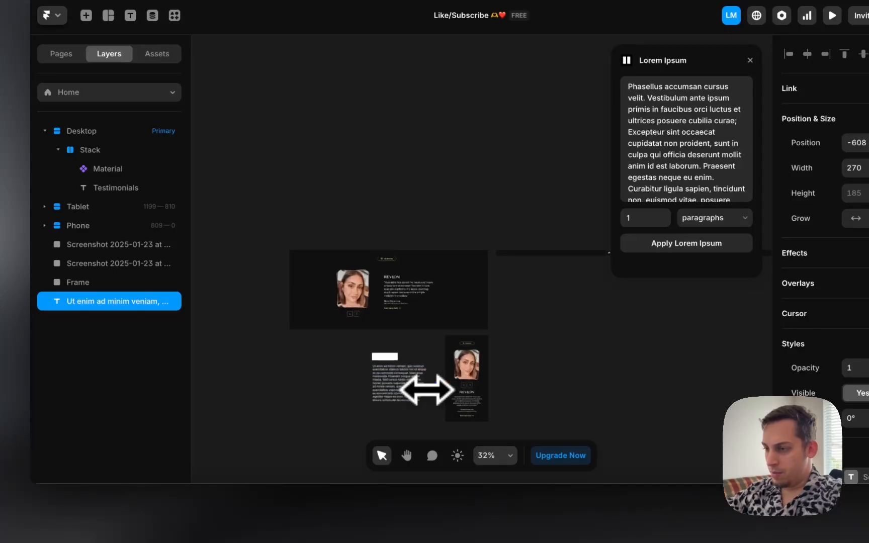
double_click(395, 386)
scroll(394, 386, "up", 2)
left_click(394, 387)
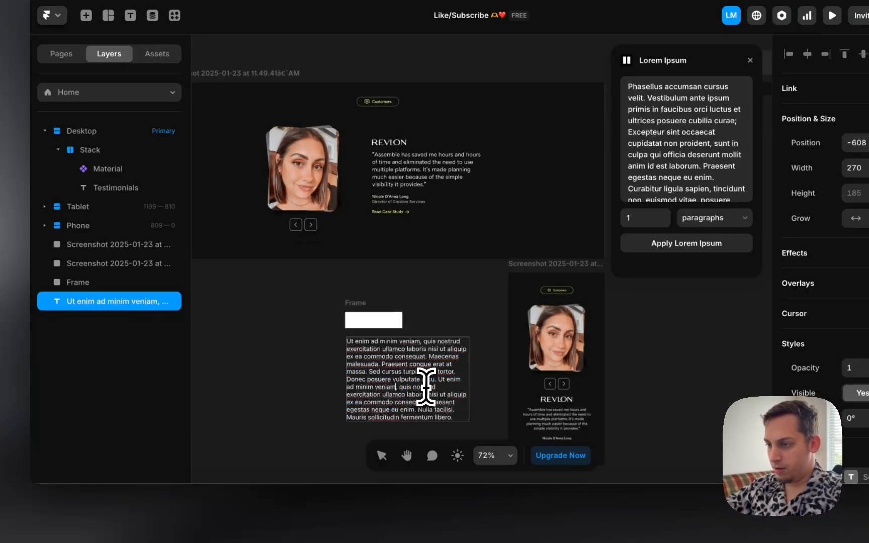
scroll(403, 385, "up", 3)
left_click_drag(444, 378, 499, 461)
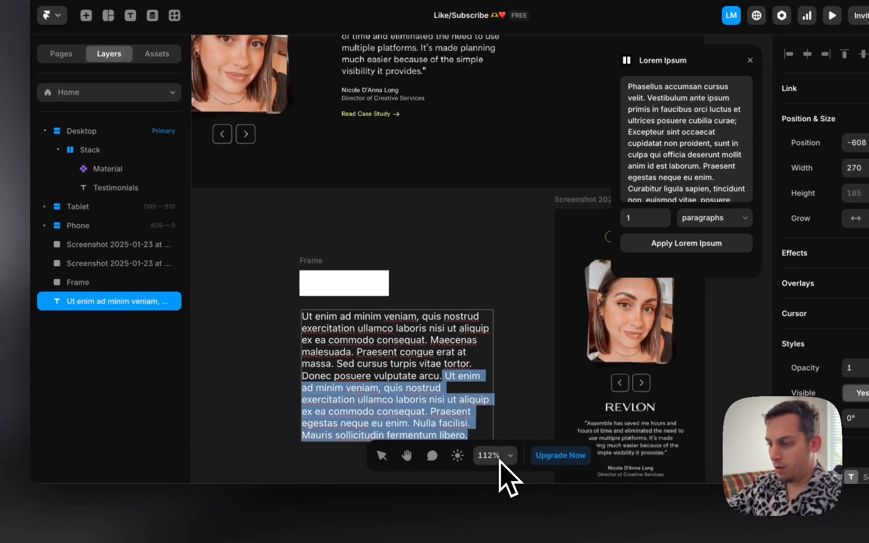
key("BackSpace")
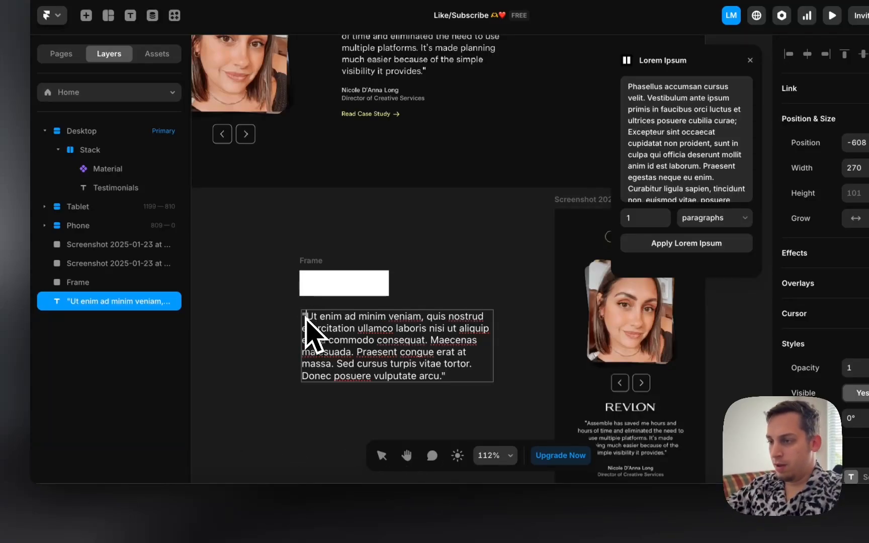
key("Escape")
Step: Delete the final sentence 'Donec posuere vulputate arcu' so the quote ends at 'tortor.'
scroll(266, 349, "up", 3)
scroll(265, 349, "left", 3)
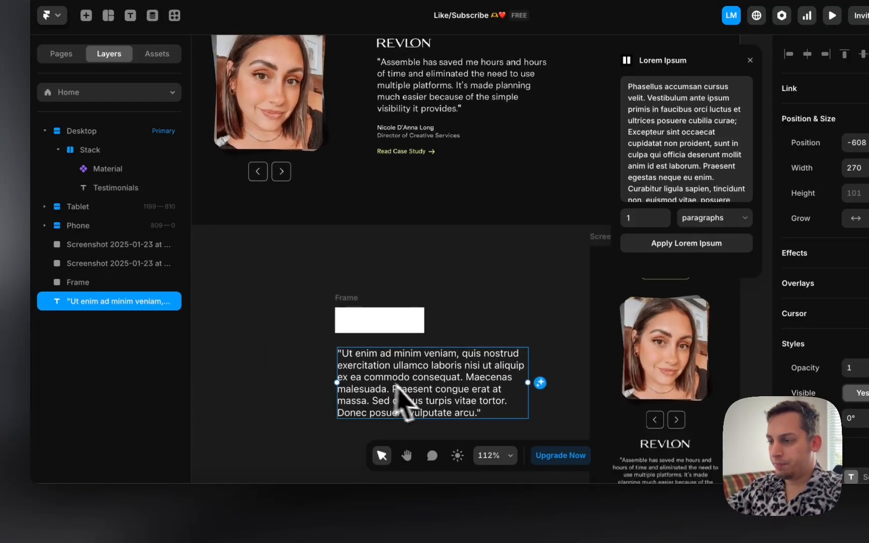
double_click(416, 389)
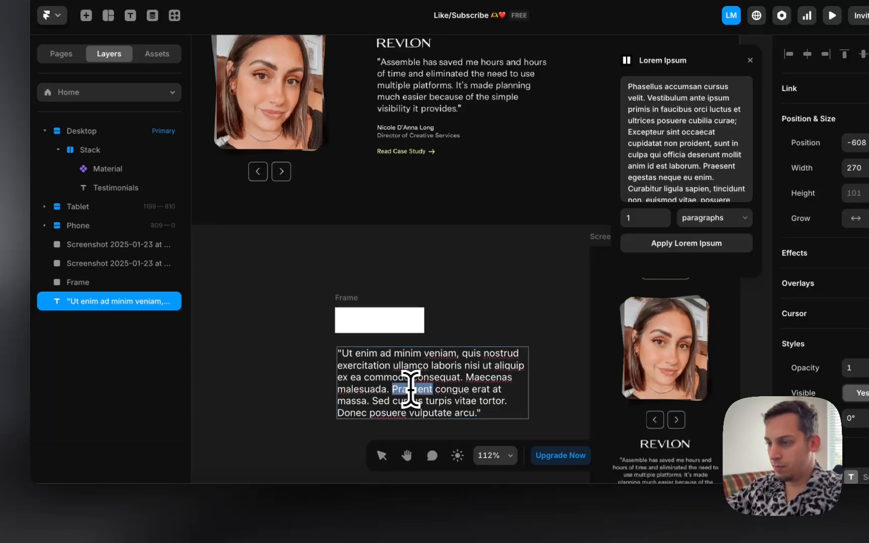
left_click_drag(394, 388, 468, 413)
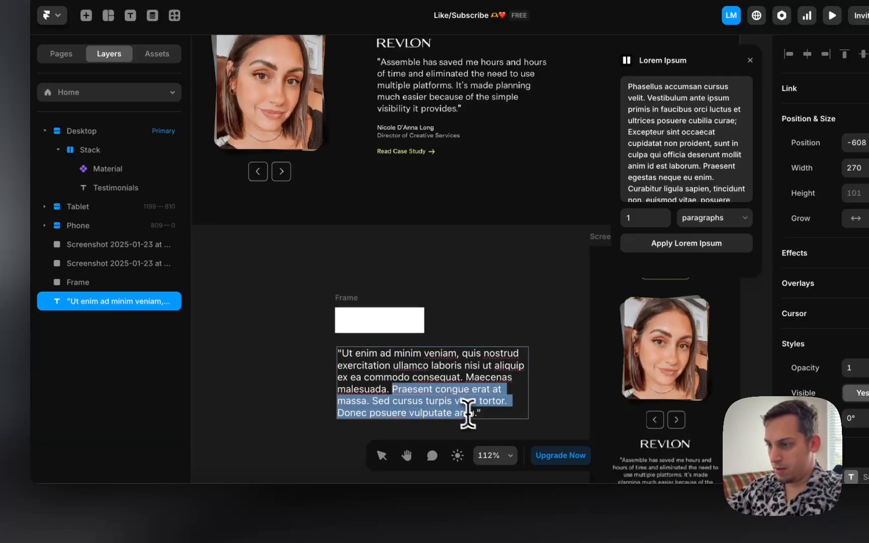
left_click(474, 414)
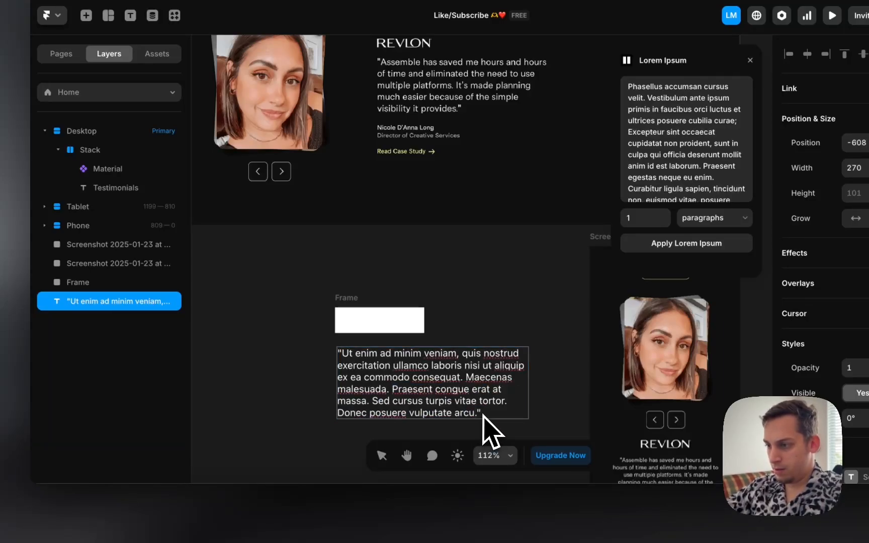
double_click(378, 401)
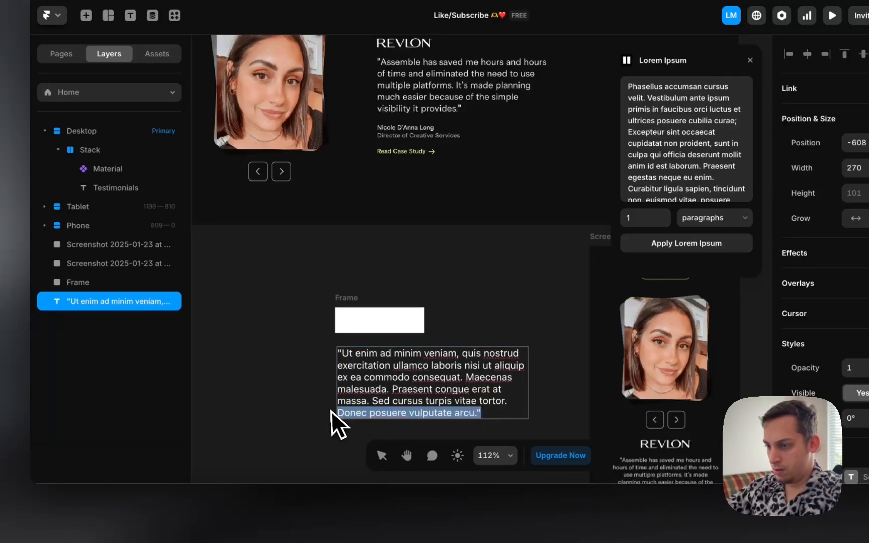
key("BackSpace")
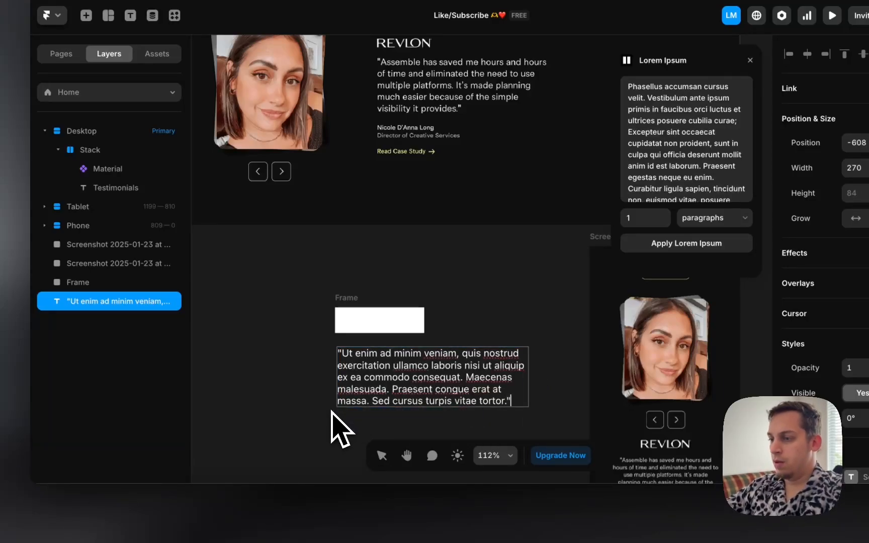
left_click(277, 352)
Step: Fine-tune the quote's line spacing, then bring up the Assemble reference site in Chrome
left_click(370, 353)
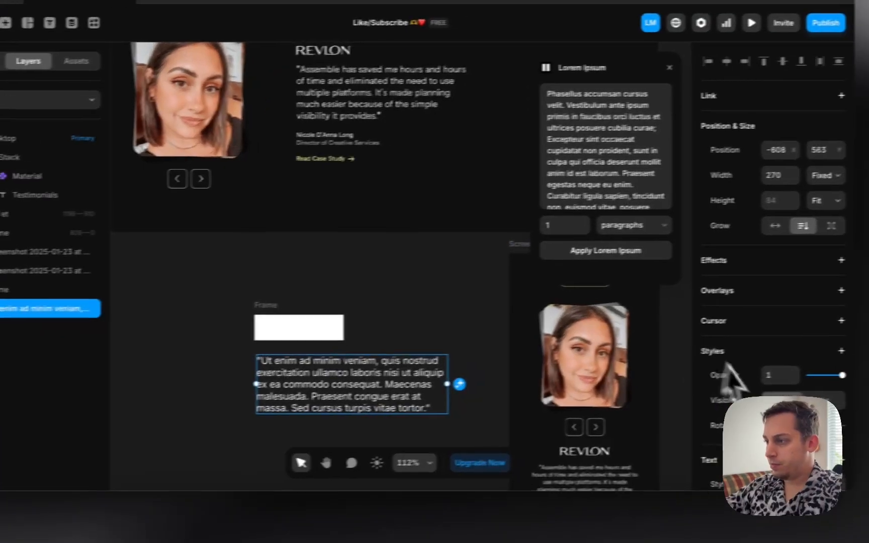
scroll(662, 306, "down", 5)
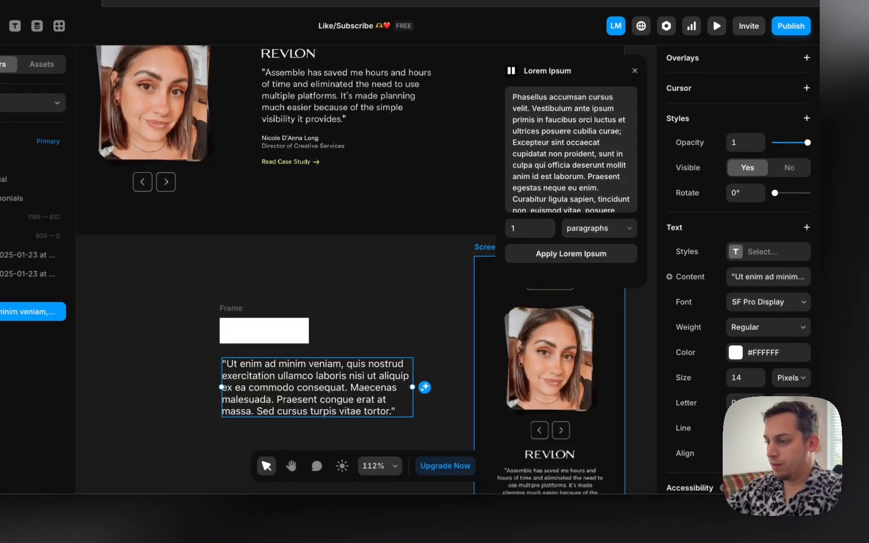
key("Up")
key("Up")
key("Down")
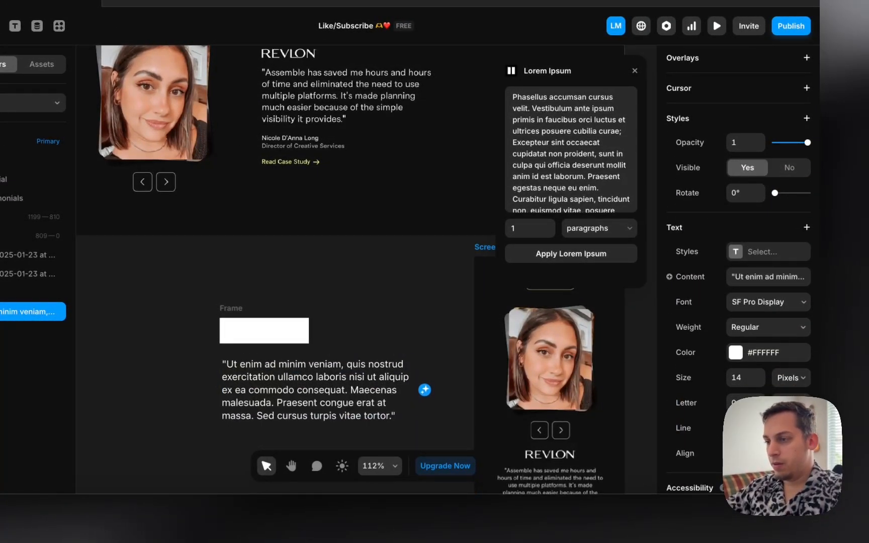
left_click(403, 297)
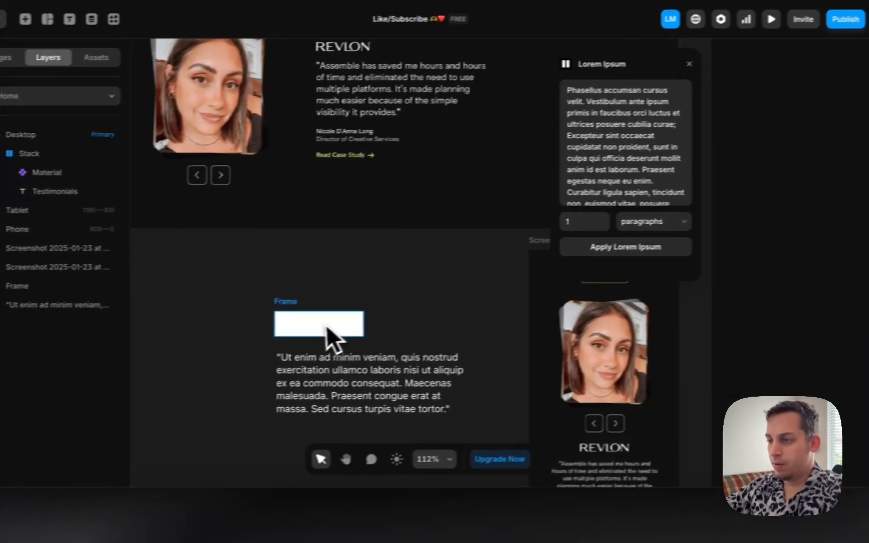
left_click(326, 324)
left_click(310, 382)
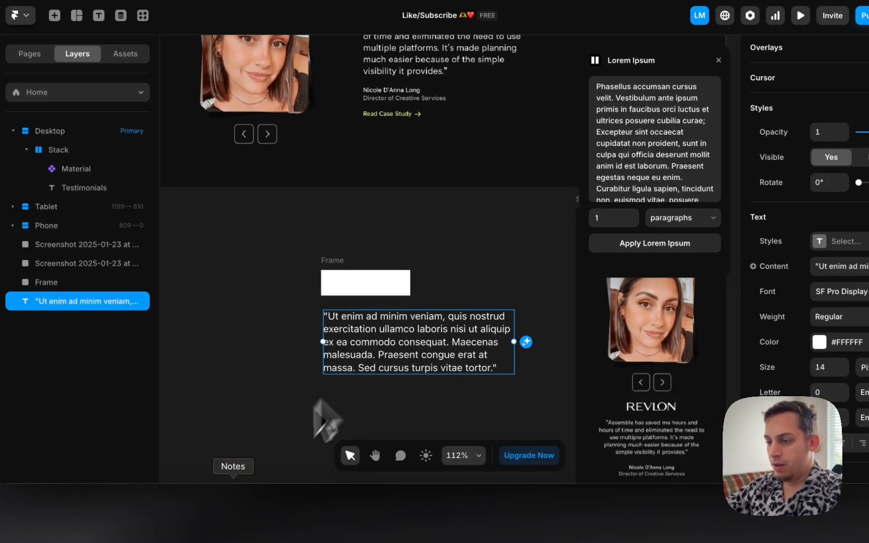
left_click(224, 523)
Step: Inspect the Assemble page at a 1777 px responsive width and pick testimonial elements
right_click(579, 246)
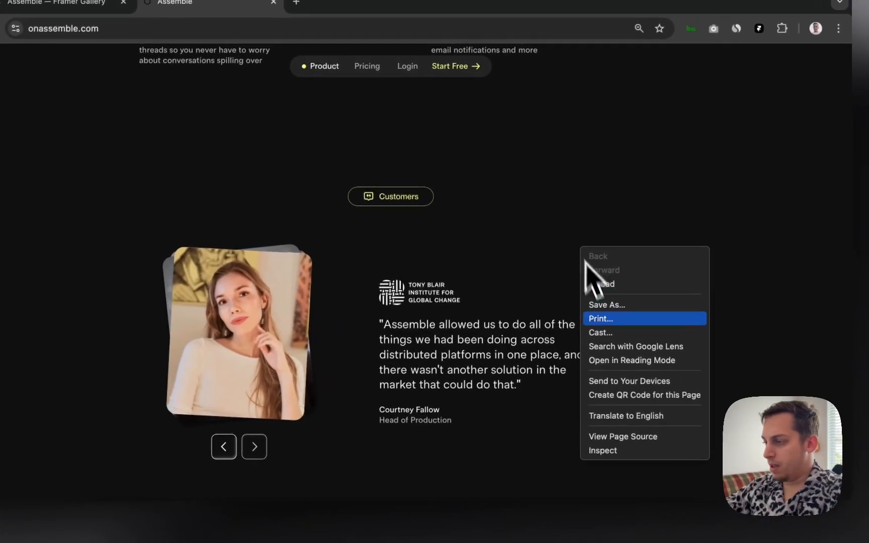
left_click(601, 454)
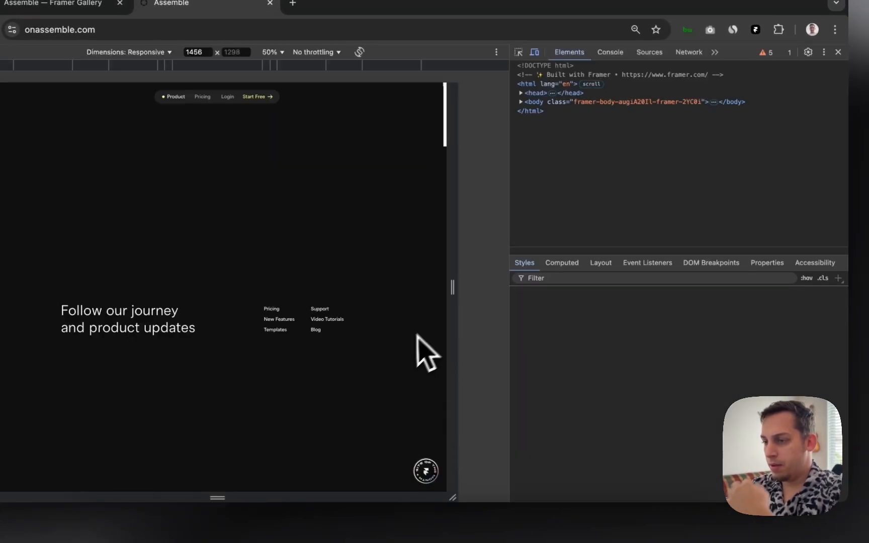
scroll(403, 250, "up", 10)
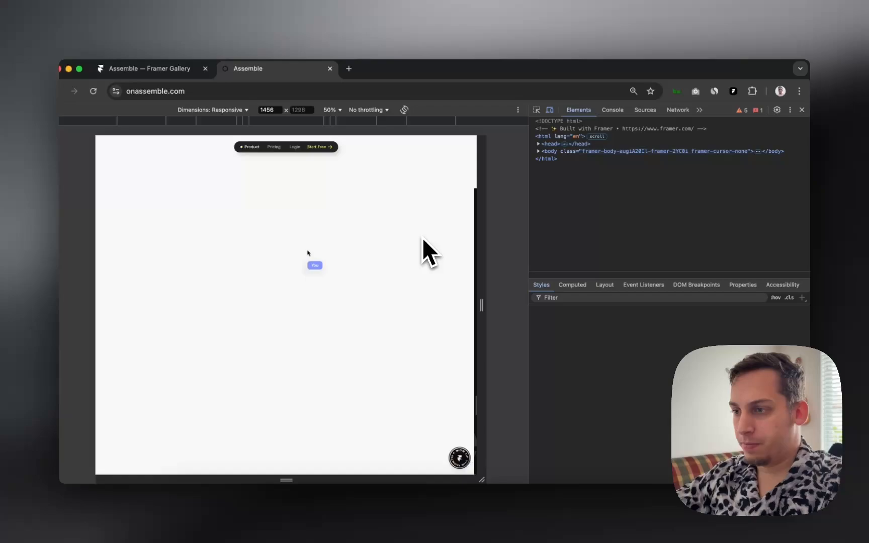
scroll(423, 239, "down", 15)
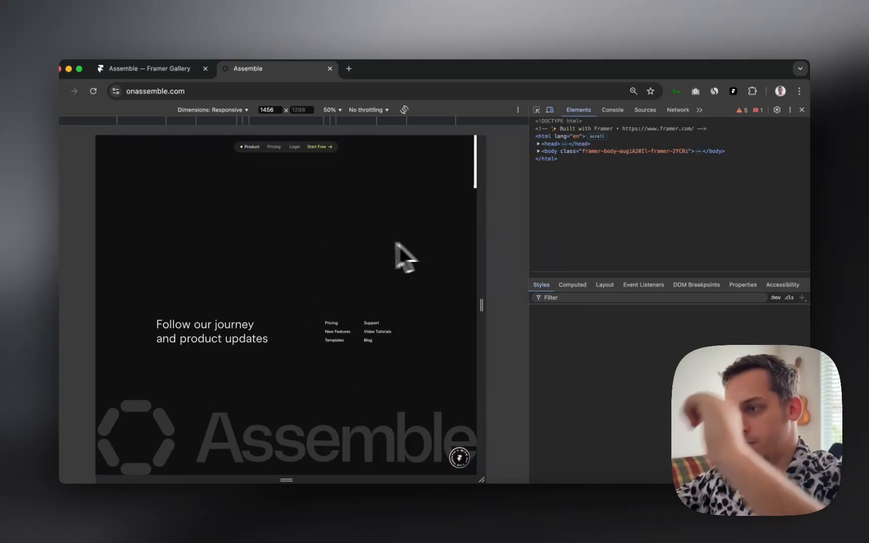
left_click_drag(483, 252, 522, 254)
scroll(390, 232, "up", 5)
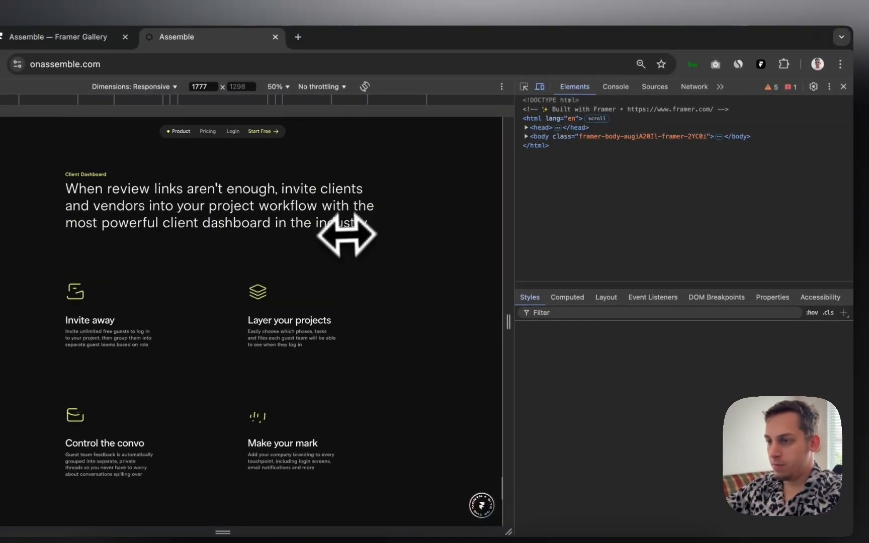
scroll(346, 233, "down", 5)
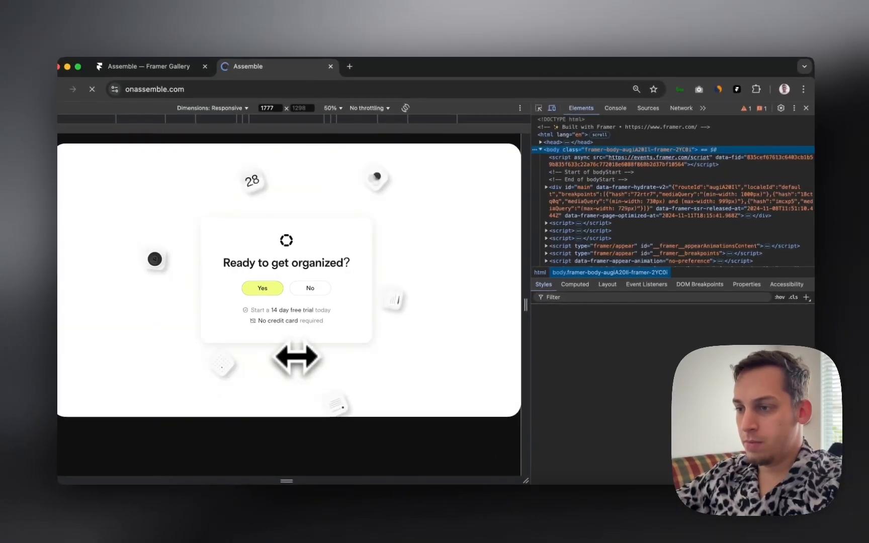
scroll(296, 357, "up", 10)
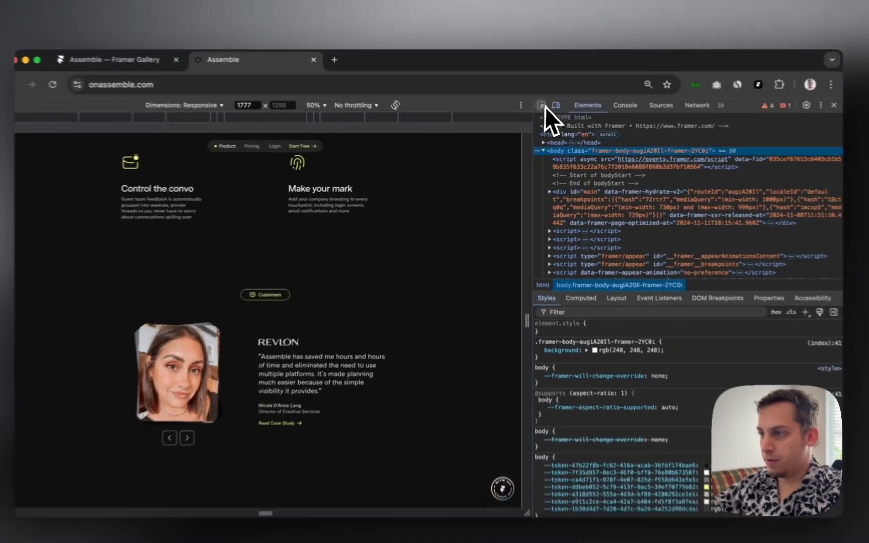
left_click(537, 110)
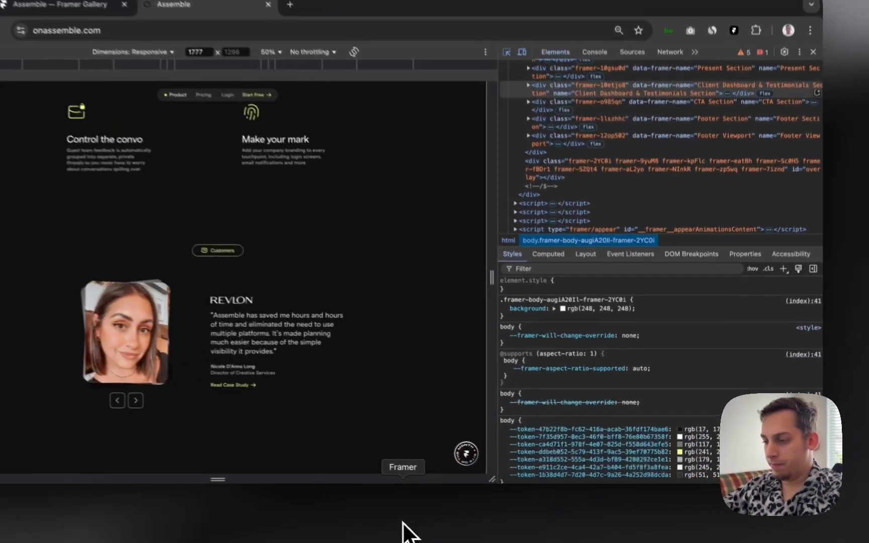
Step: Back in Framer, increase the quote's font size and widen its text box
left_click(449, 517)
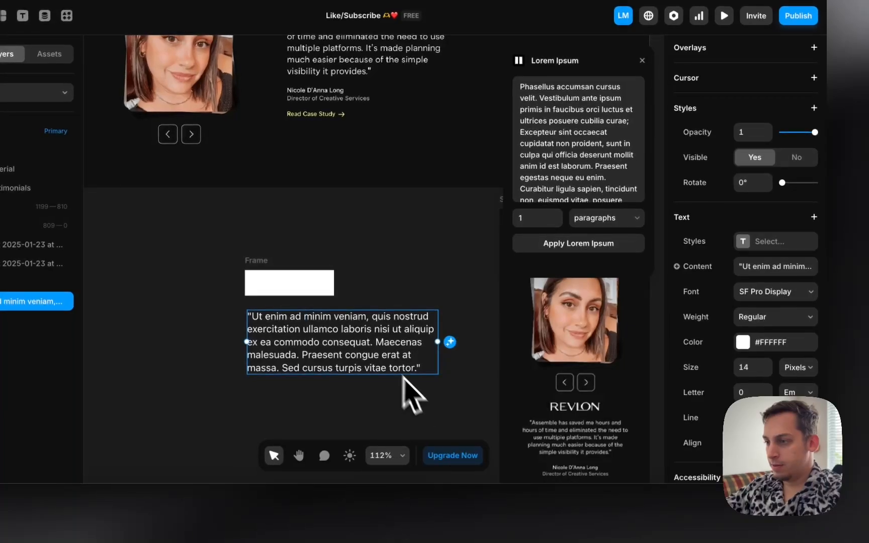
left_click(746, 368)
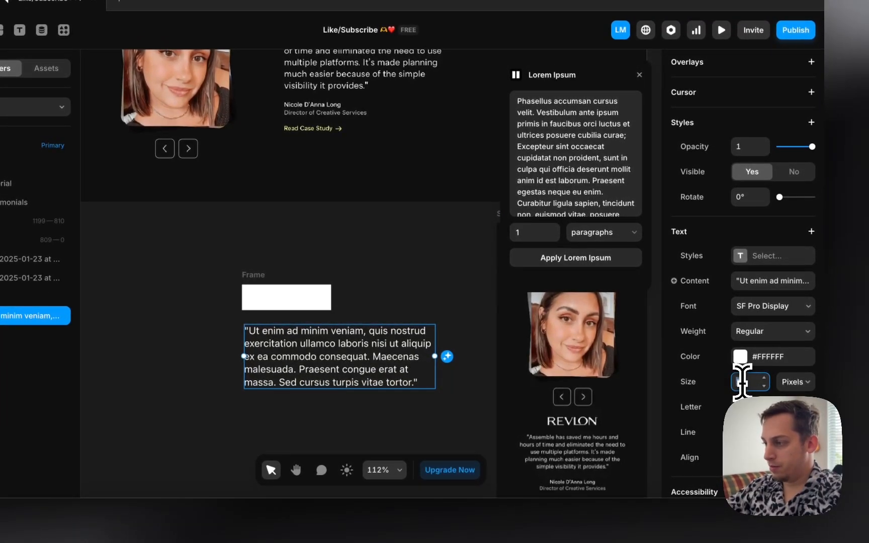
key("Up")
key("Up")
key("Up")
key("Up")
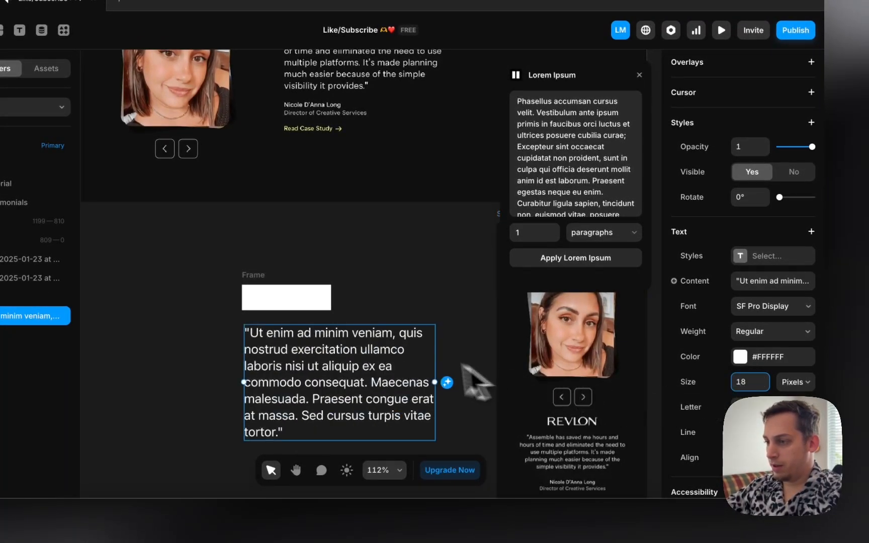
left_click_drag(434, 373, 486, 384)
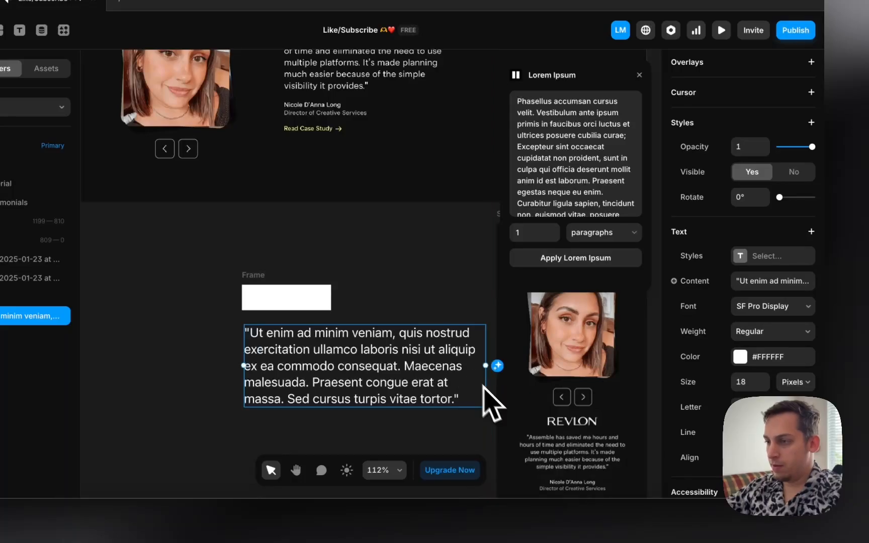
scroll(380, 276, "down", 2)
scroll(396, 283, "down", 3)
scroll(400, 288, "right", 8)
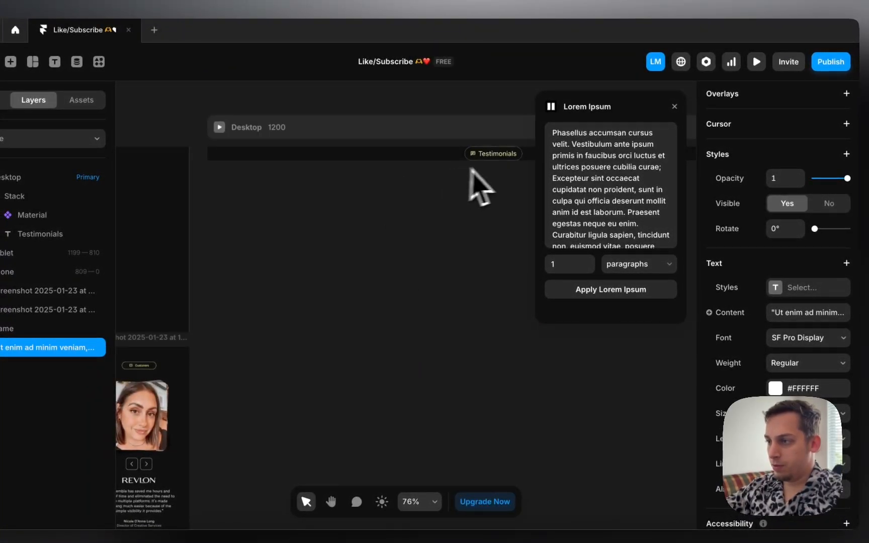
Step: Alt-drag a duplicate of the quote beneath it and set the copy's size to 14
left_click(500, 157)
scroll(417, 267, "down", 5)
scroll(417, 266, "left", 7)
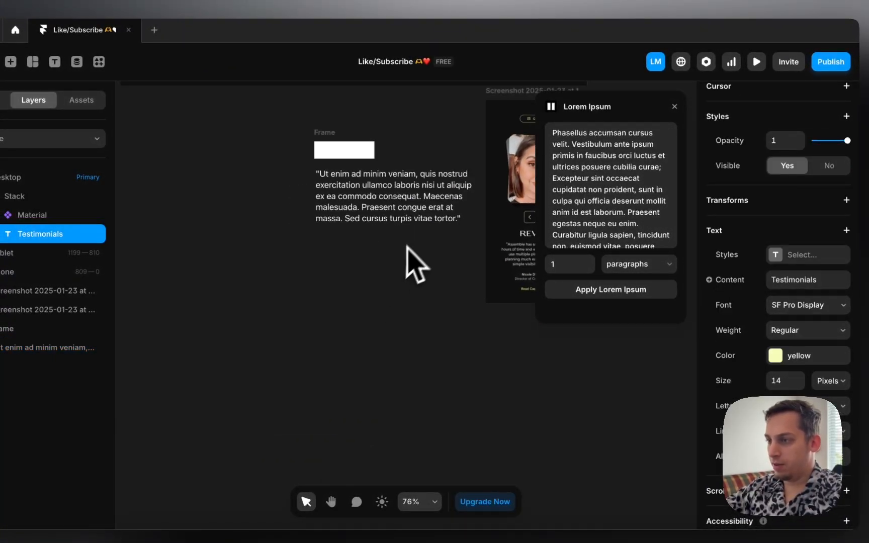
scroll(407, 245, "up", 2)
scroll(407, 246, "right", 2)
left_click(330, 257)
left_click_drag(322, 259, 315, 339, "alt")
scroll(795, 362, "down", 7)
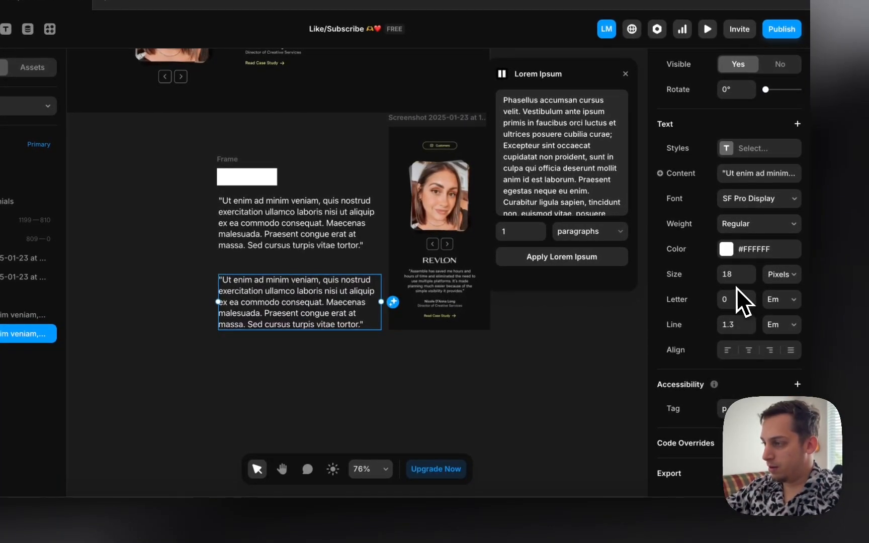
type("16")
key("BackSpace")
type("4")
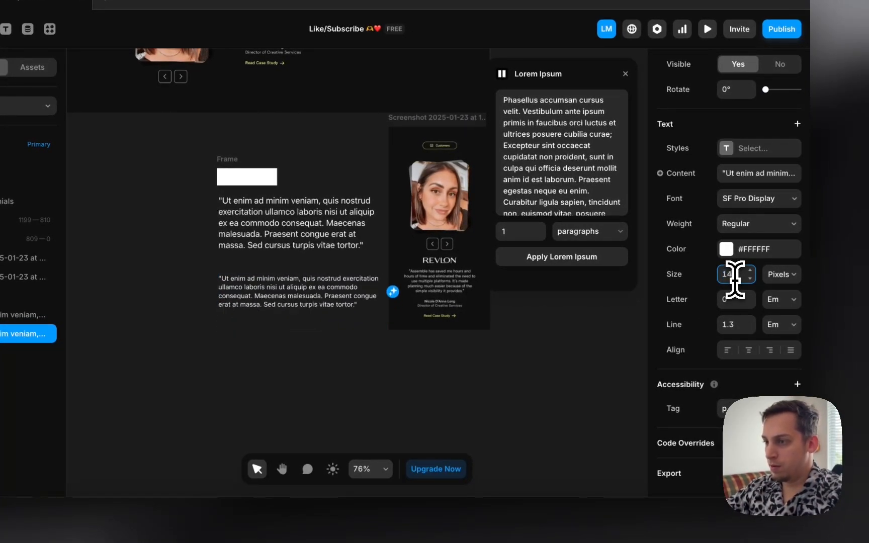
Step: Set the upper quote's size to 20 and widen it so the text rewraps
left_click(334, 221)
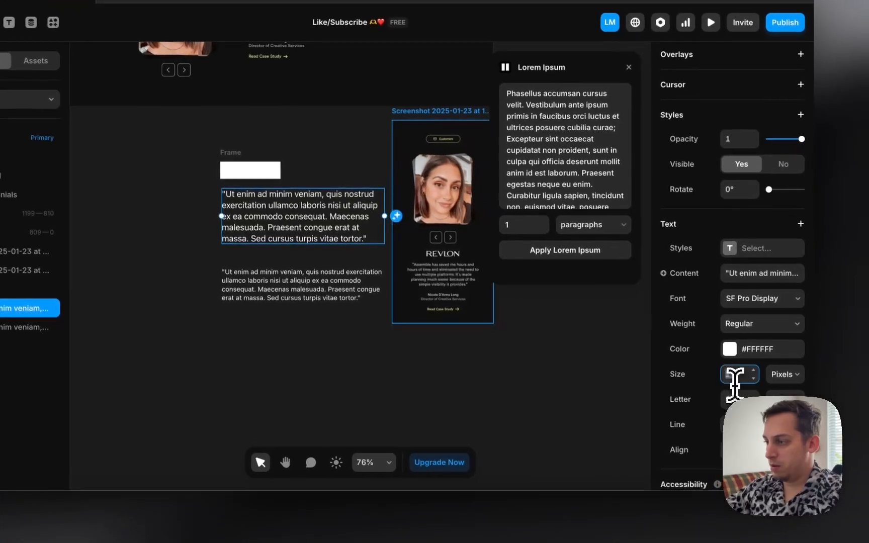
left_click(736, 384)
type("20")
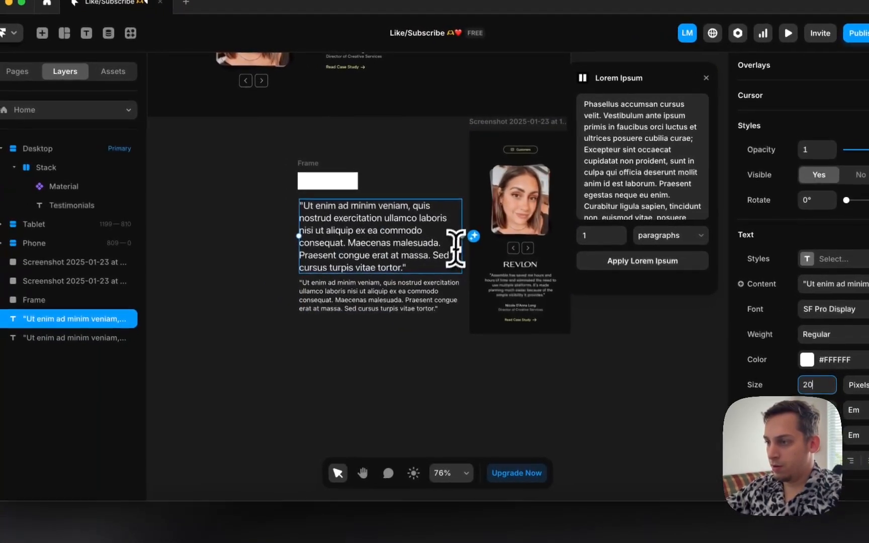
left_click_drag(465, 241, 488, 242)
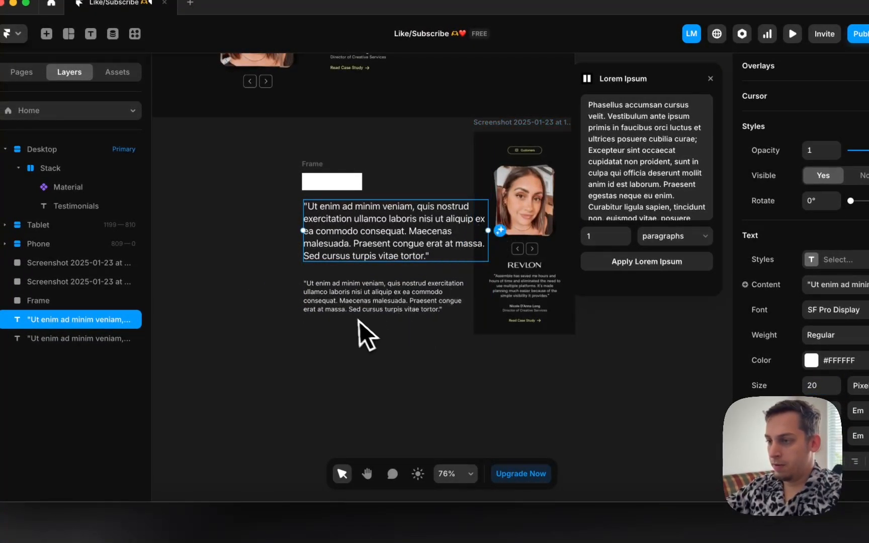
left_click(353, 308)
scroll(350, 309, "up", 1)
scroll(347, 306, "up", 5)
scroll(345, 304, "down", 4)
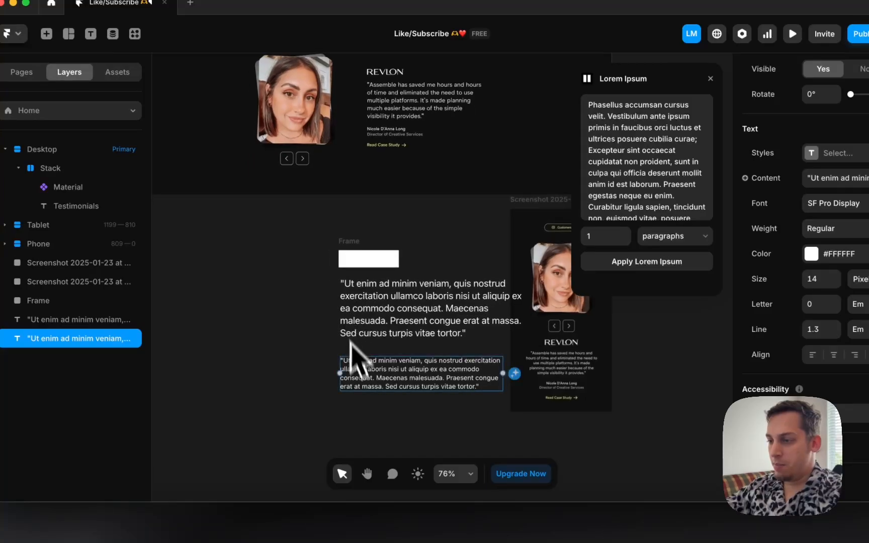
Step: Replace the lower 14 px copy's text with the person's name
double_click(360, 383)
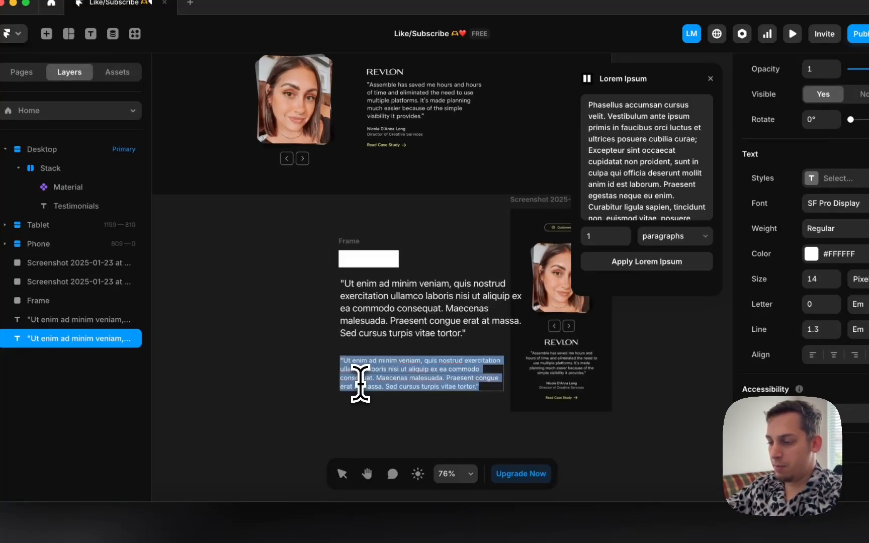
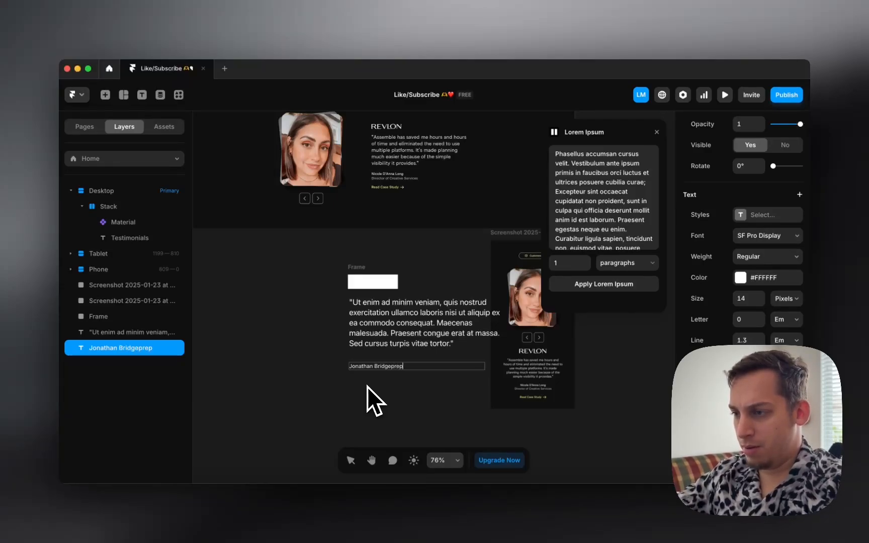
key("Escape")
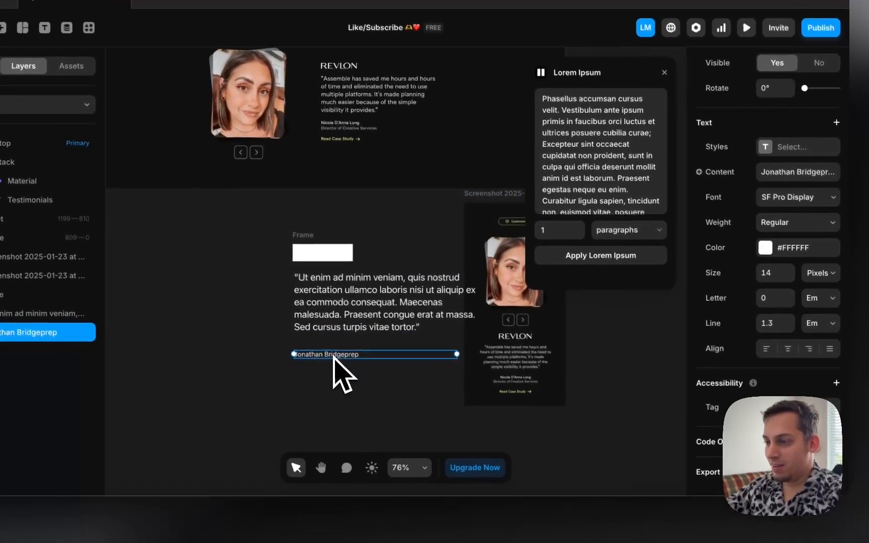
Step: Duplicate the name below itself and change the copy to 'Director of the Company'
left_click_drag(333, 357, 333, 367)
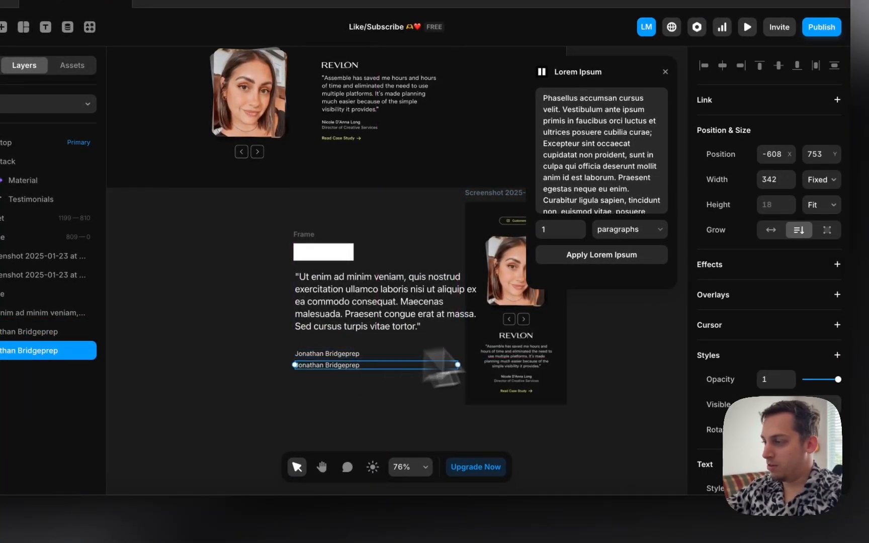
double_click(389, 356)
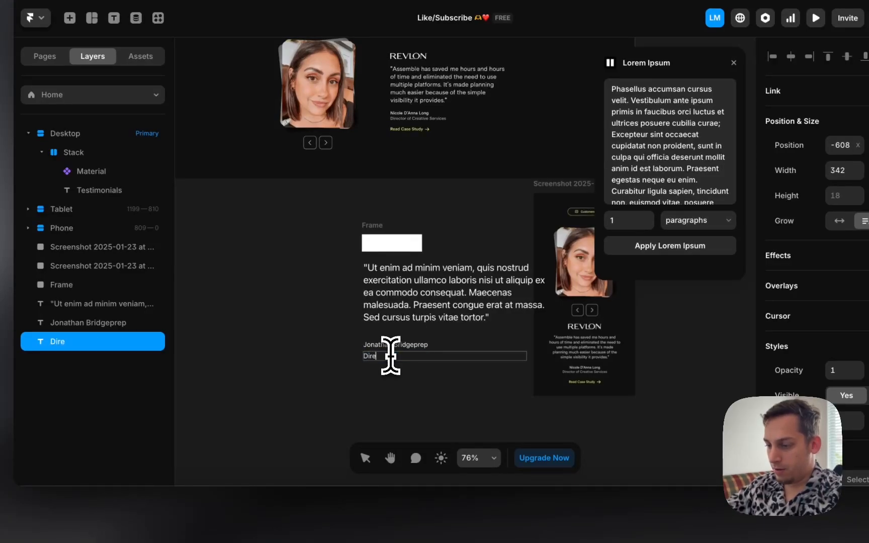
type("Director of")
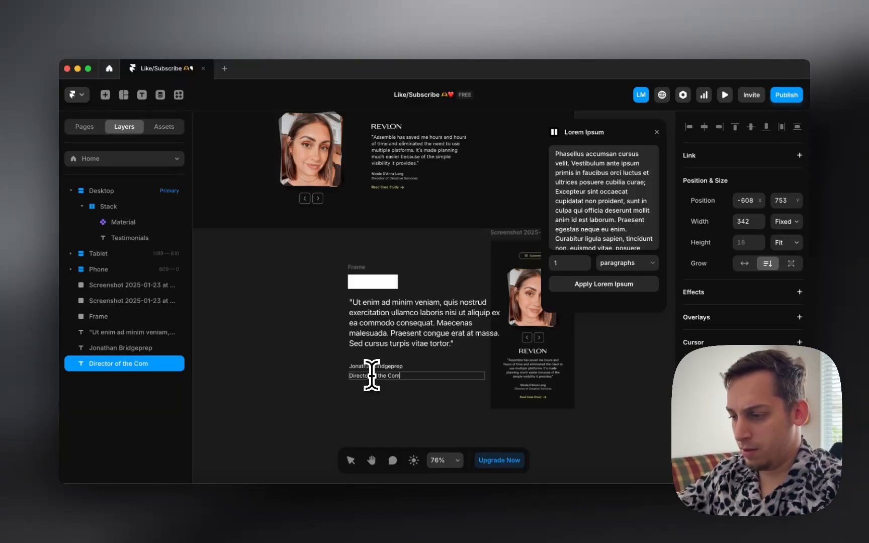
type("the Company")
key("Escape")
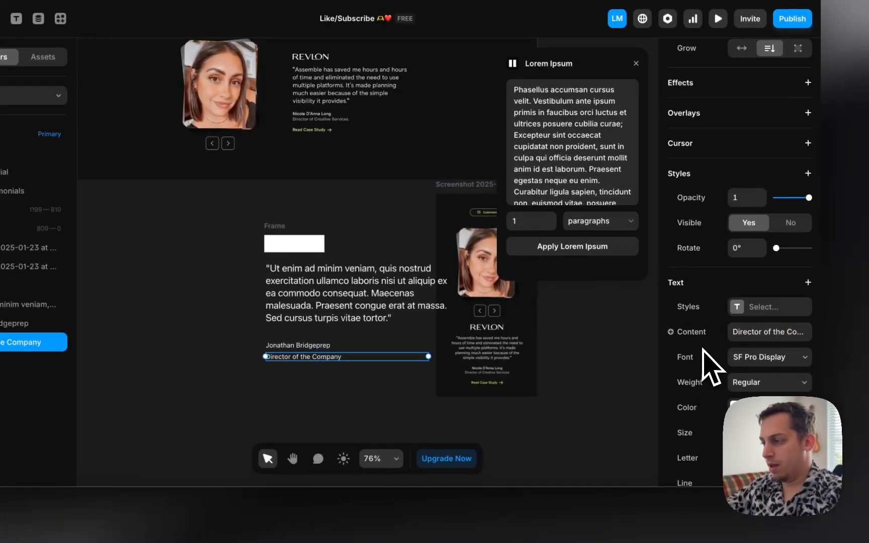
Step: Colour the 'Director of the Company' title text grey (#999999)
left_click(735, 407)
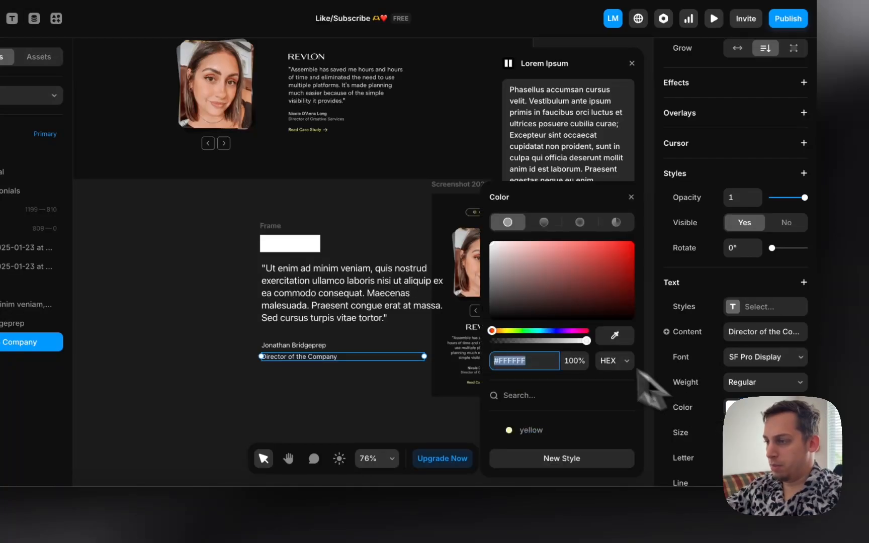
left_click_drag(516, 303, 483, 274)
left_click(243, 328)
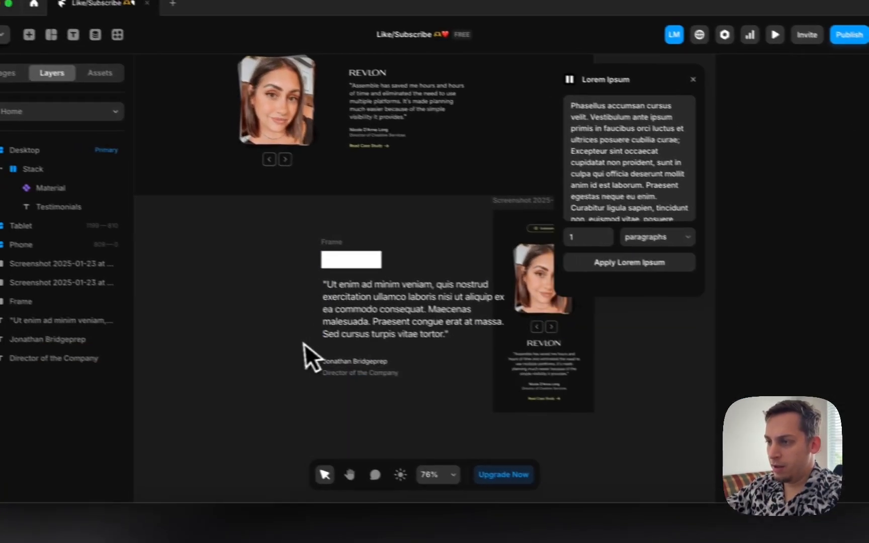
Step: Duplicate the job title below, then delete the unwanted 'Re' text layer
left_click_drag(369, 382, 368, 411)
double_click(368, 409)
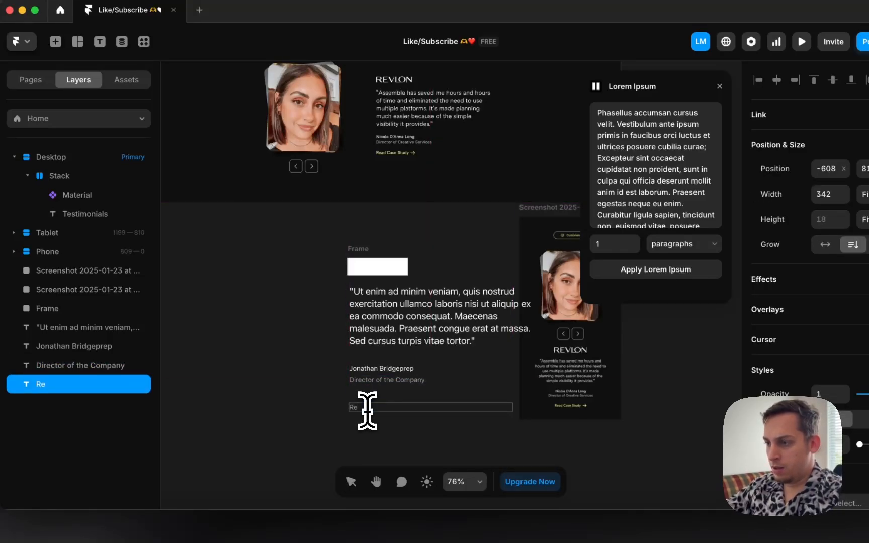
key("Delete")
Step: Copy the Testimonials badge under the job title and remove its icon
scroll(358, 424, "down", 3)
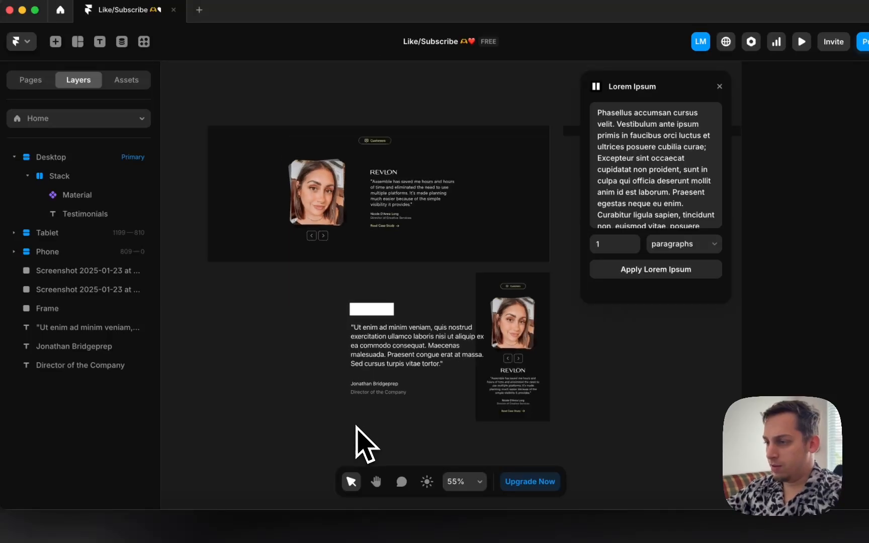
scroll(359, 428, "right", 4)
scroll(358, 427, "up", 2)
left_click_drag(573, 202, 218, 451)
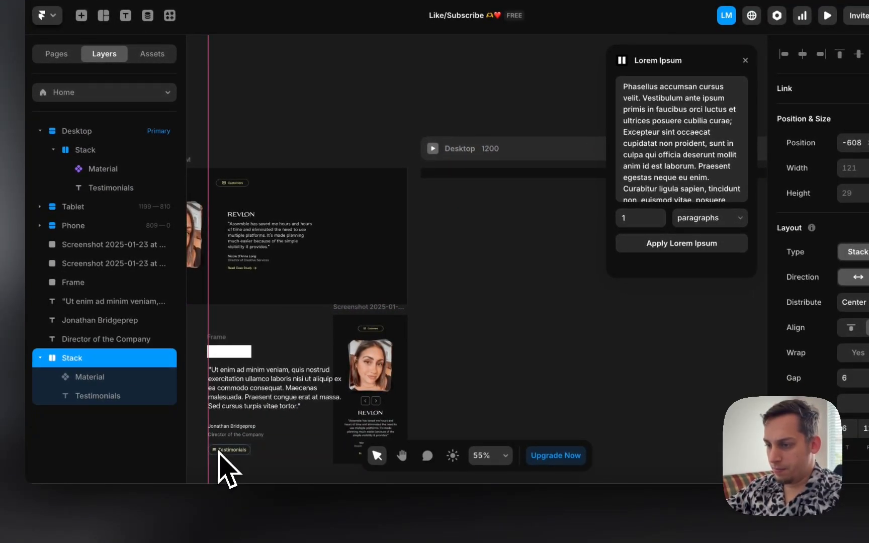
scroll(218, 450, "up", 5)
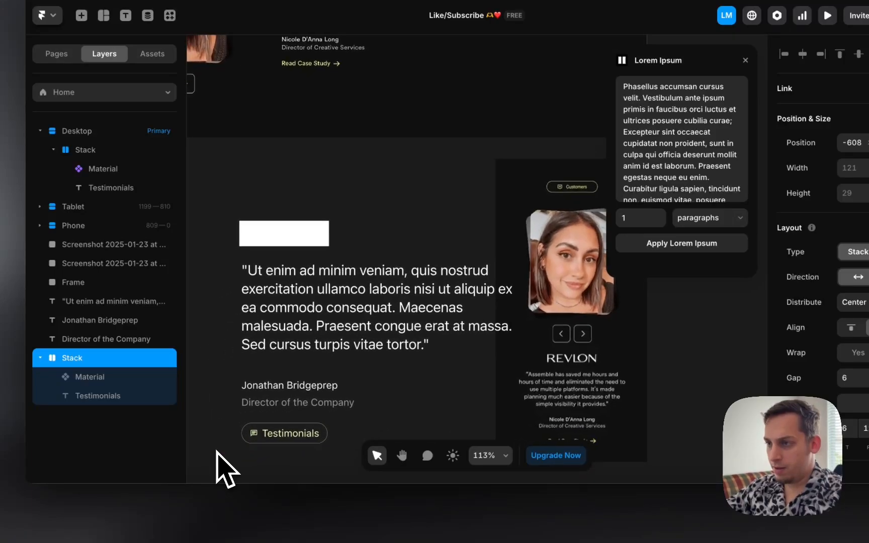
left_click(309, 420)
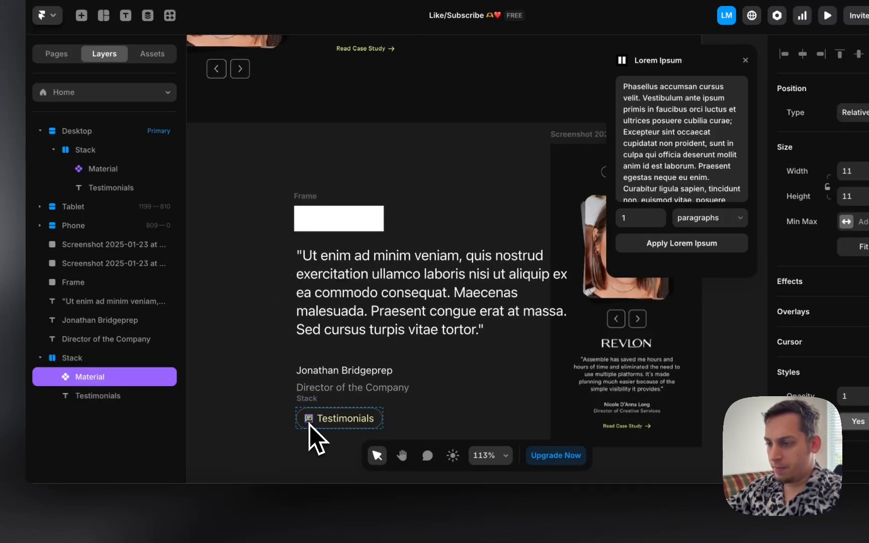
key("Delete")
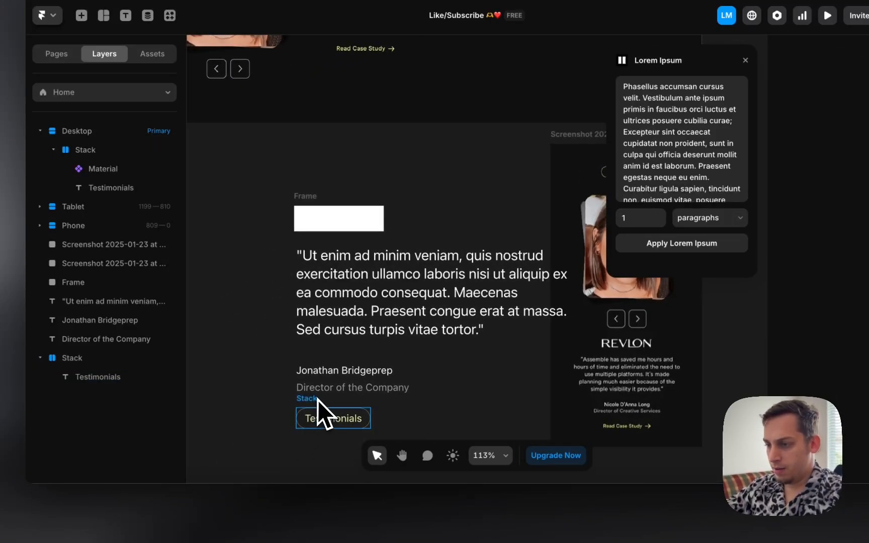
Step: Change the copied badge's text to 'Read Case Study'
left_click(317, 402)
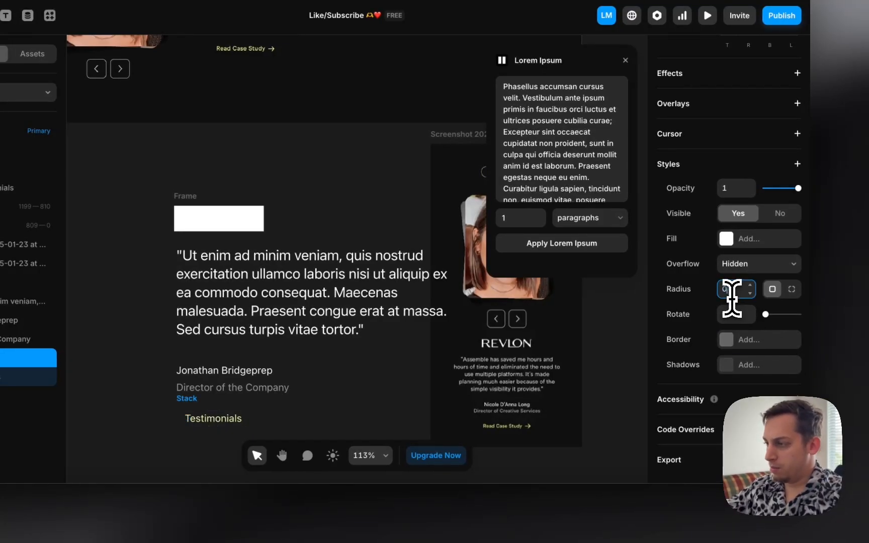
scroll(730, 297, "up", 8)
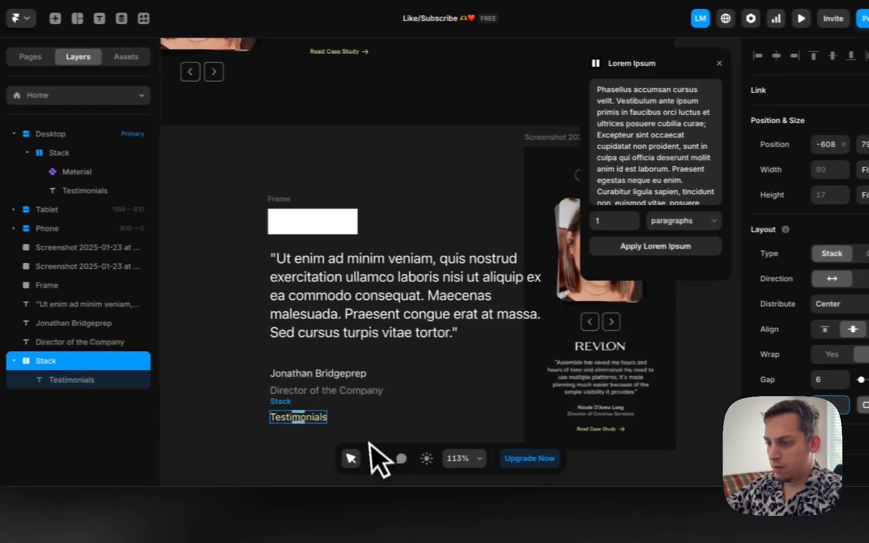
double_click(336, 418)
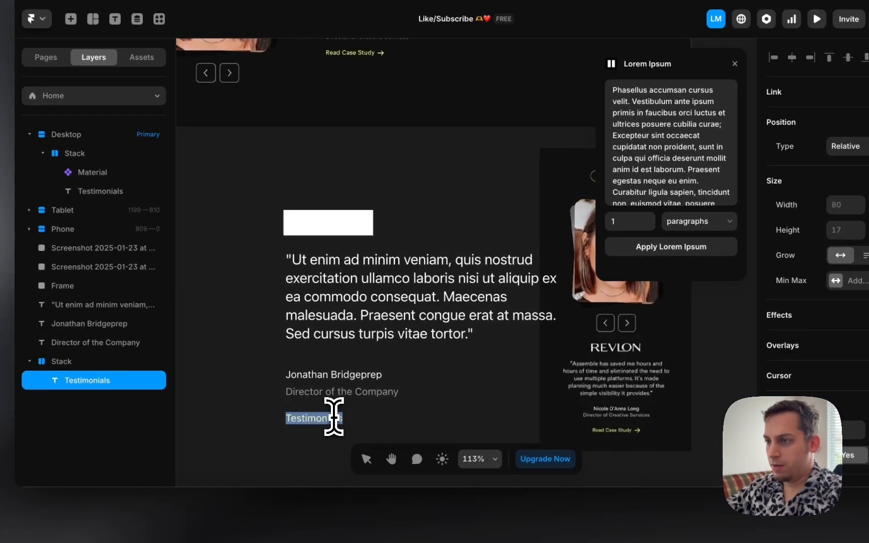
scroll(333, 416, "up", 2)
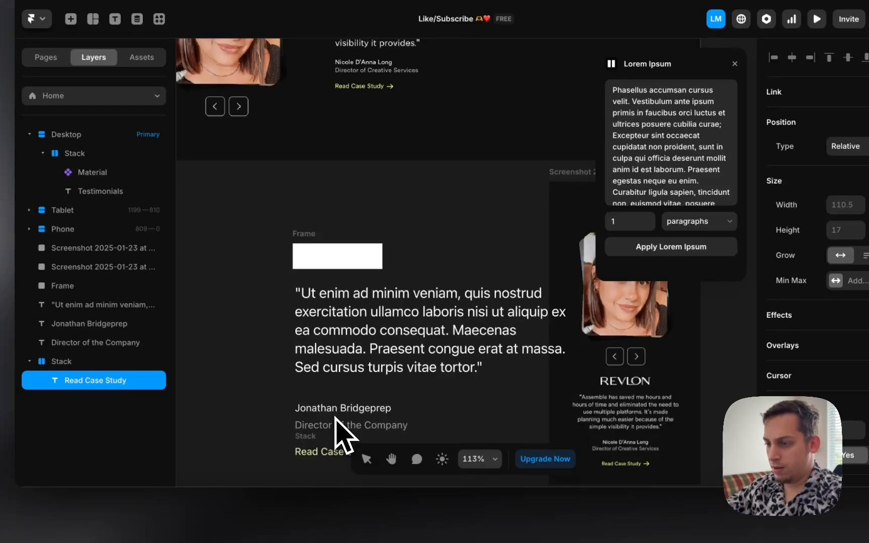
scroll(250, 401, "down", 3)
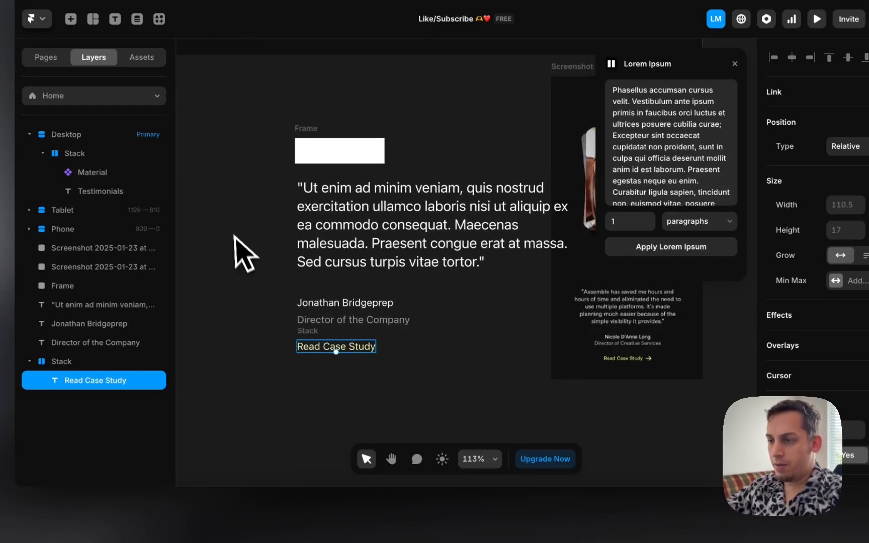
scroll(283, 287, "right", 4)
scroll(283, 287, "up", 3)
scroll(283, 288, "down", 4)
scroll(544, 110, "right", 3)
scroll(544, 110, "up", 1)
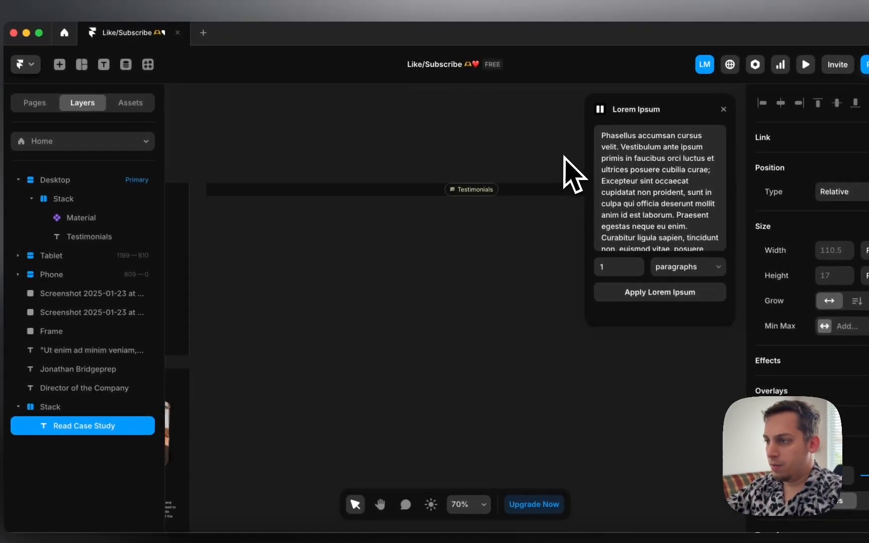
Step: Copy the icon from the original Testimonials badge and paste it beside 'Read Case Study'
double_click(455, 193)
scroll(389, 281, "left", 4)
scroll(389, 282, "down", 5)
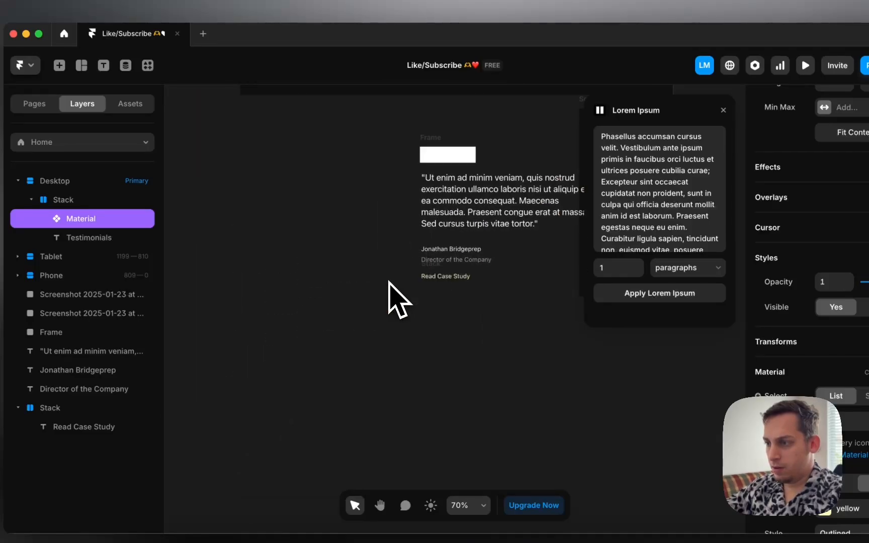
left_click(463, 283)
left_click(463, 280)
key("super+v")
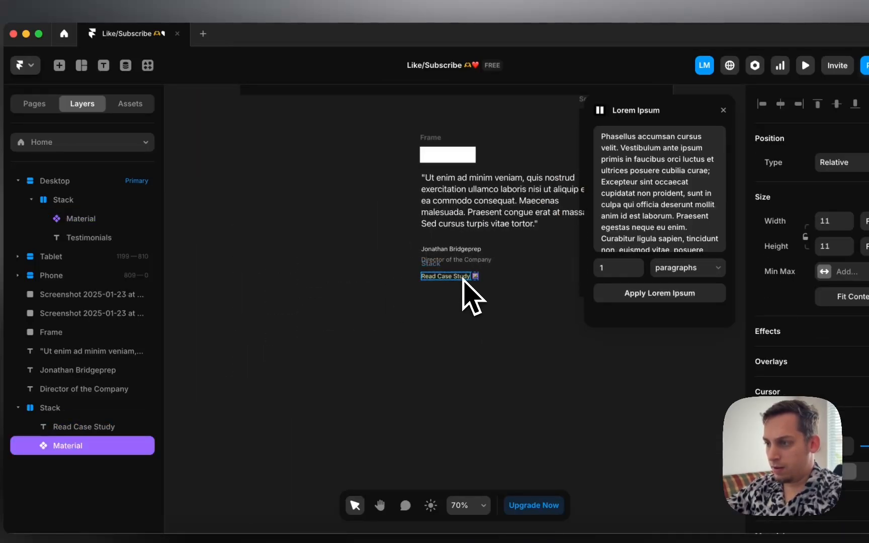
Step: Change the pasted Material icon to ArrowRight
scroll(463, 279, "up", 5)
scroll(467, 292, "up", 5)
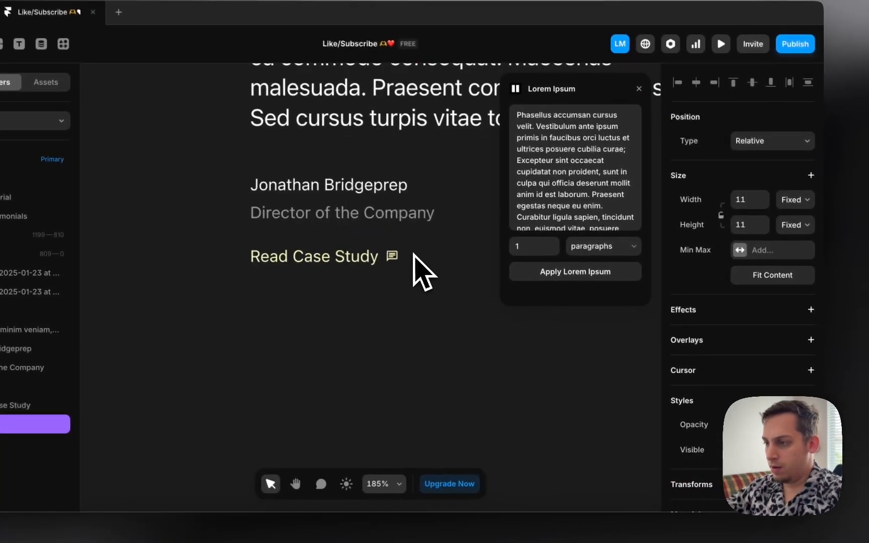
scroll(739, 372, "down", 6)
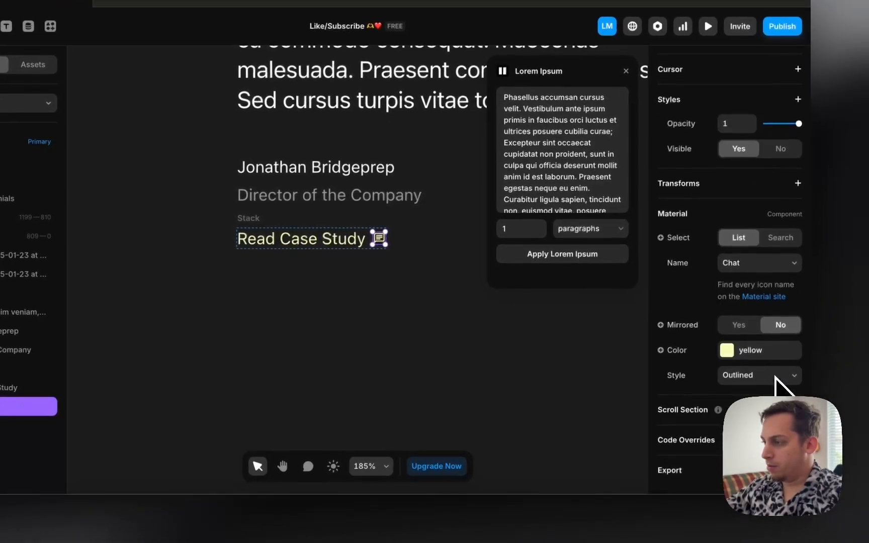
left_click(751, 271)
scroll(749, 281, "up", 10)
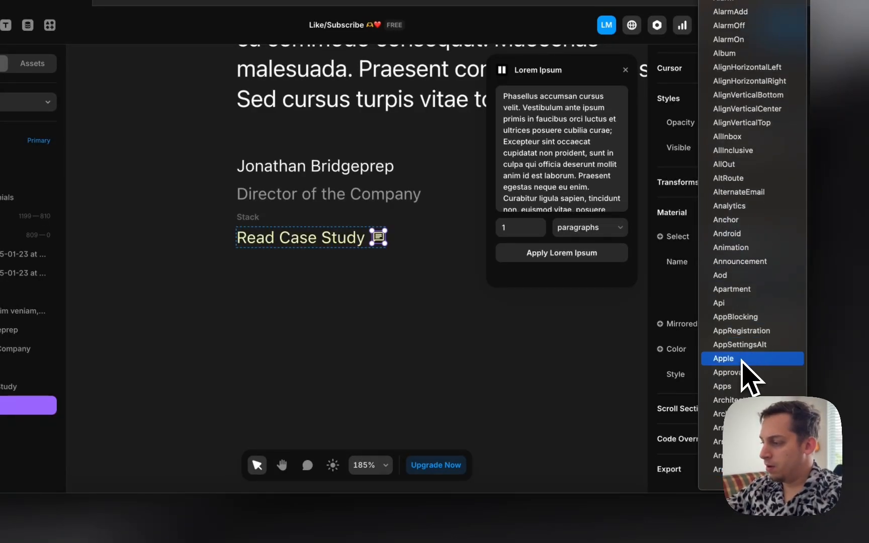
scroll(742, 362, "down", 4)
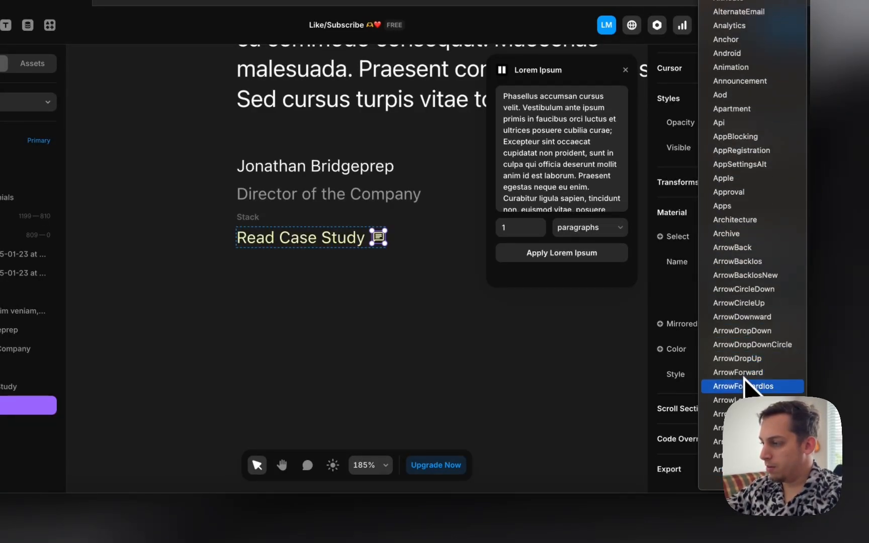
left_click(745, 413)
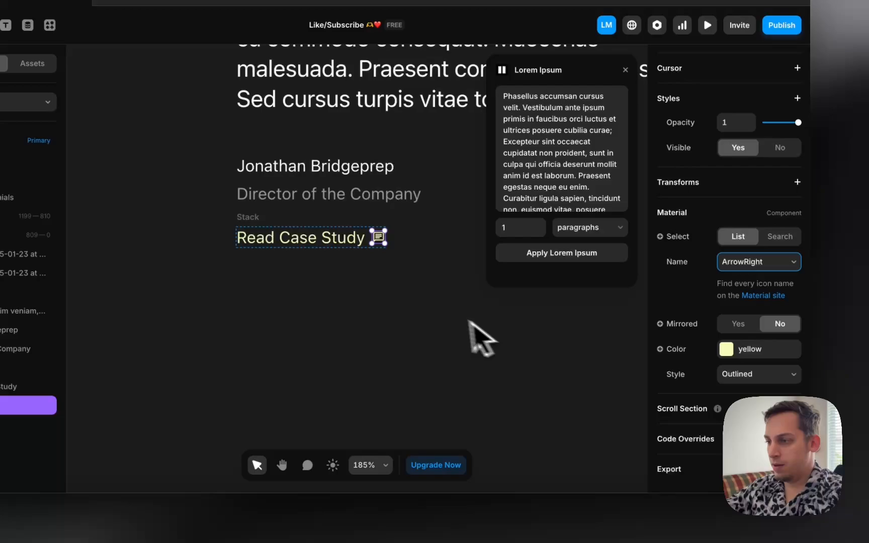
Step: Check the arrow icon and select the Read Case Study stack to review its horizontal layout
left_click(442, 313)
scroll(388, 264, "up", 3)
left_click(378, 233)
scroll(377, 230, "up", 5)
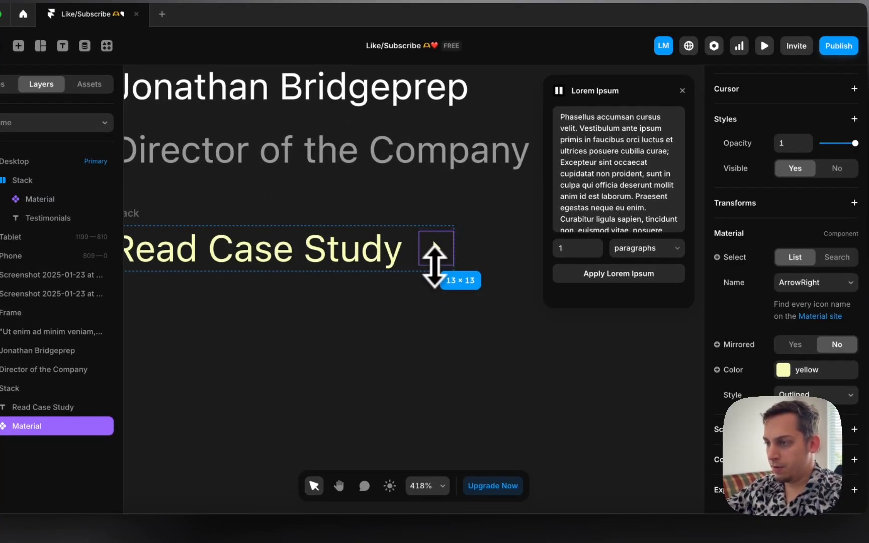
left_click(438, 291)
scroll(411, 347, "down", 5)
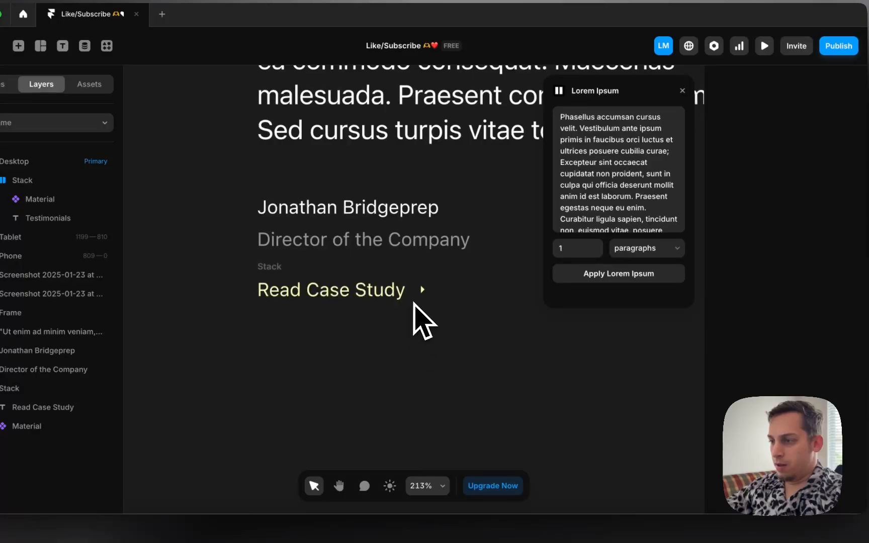
scroll(326, 301, "down", 5)
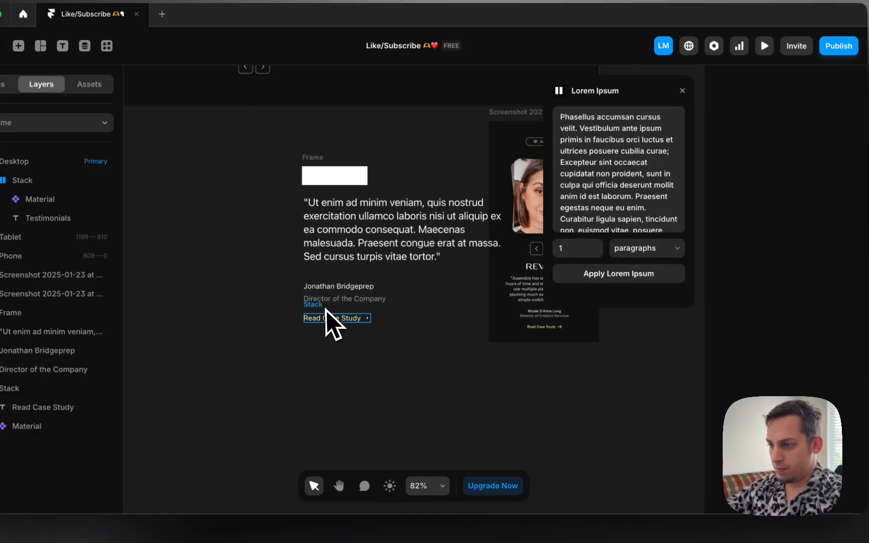
left_click(327, 310)
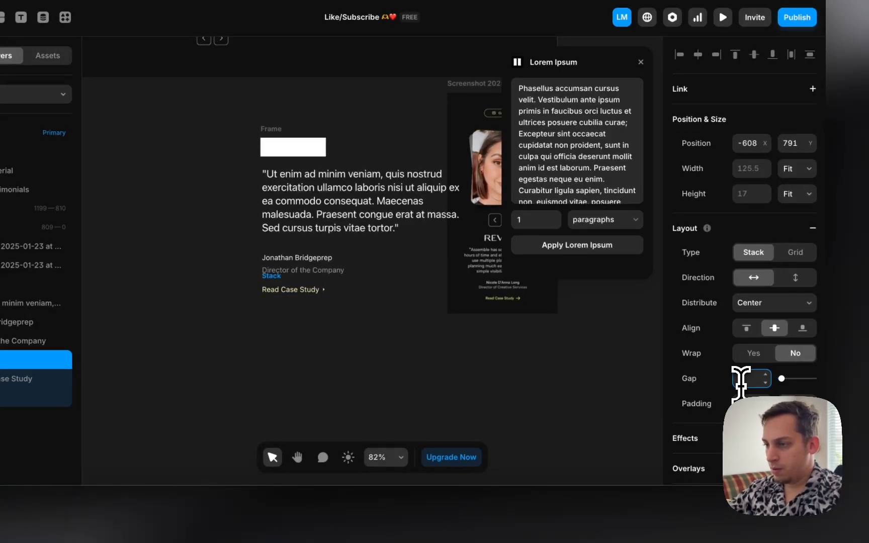
Step: Move the phone reference screenshot to the right, clear of the testimonial block
left_click(404, 333)
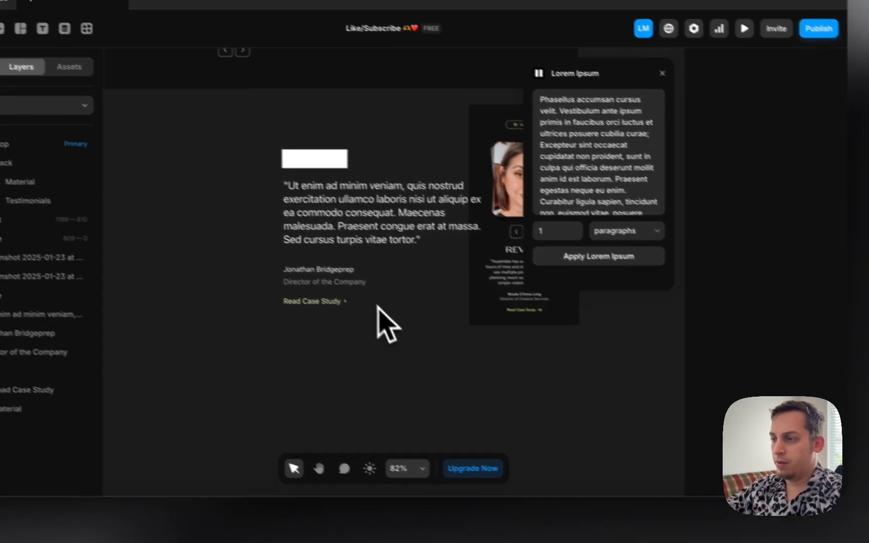
scroll(348, 284, "up", 2)
scroll(352, 282, "right", 2)
left_click_drag(483, 315, 558, 320)
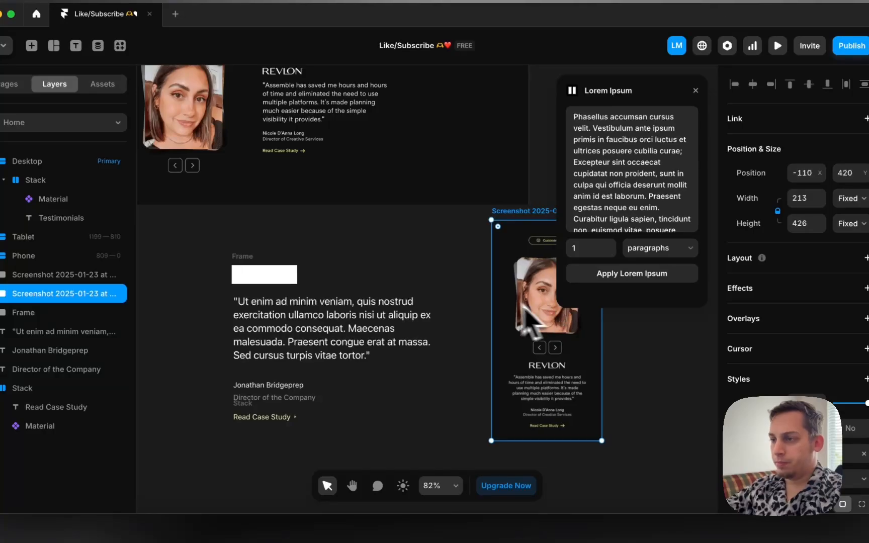
scroll(553, 322, "left", 2)
Step: Select the white 126×36 placeholder frame above the quote and check its fill colour
left_click(307, 283)
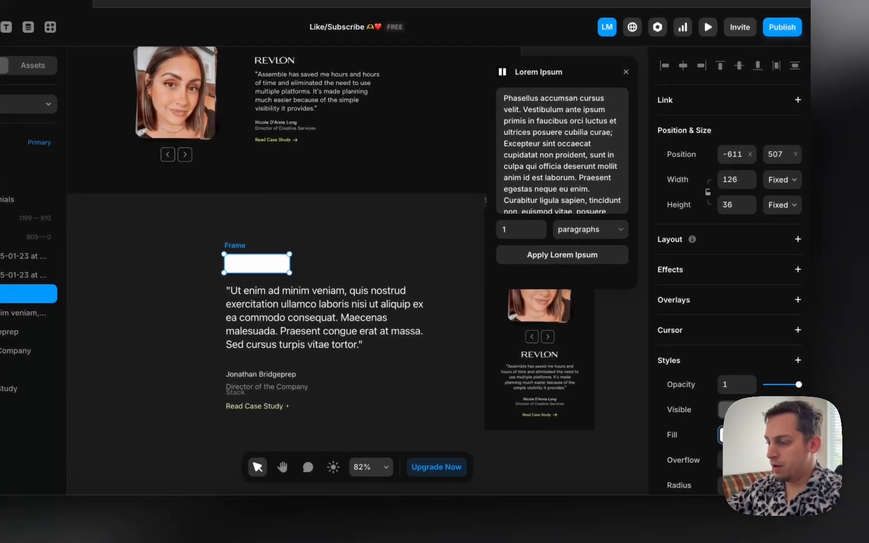
left_click(720, 434)
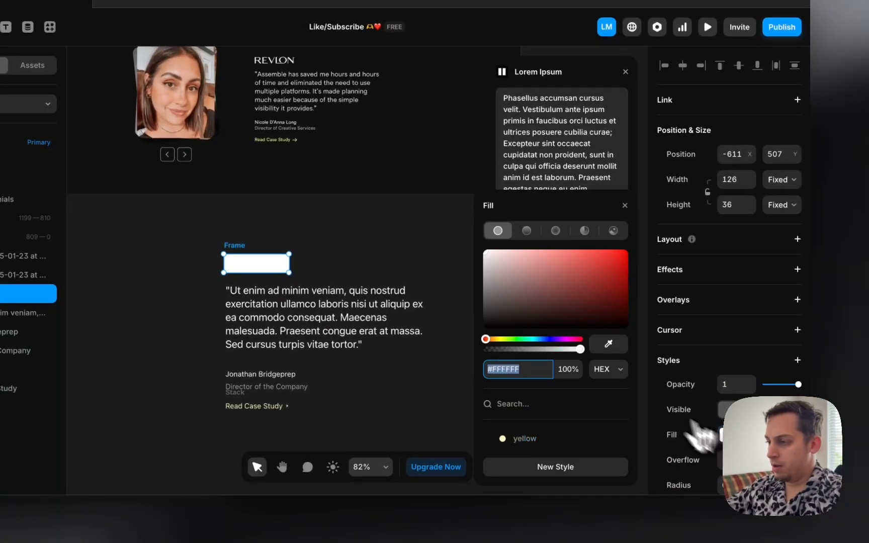
left_click(411, 226)
left_click(275, 263)
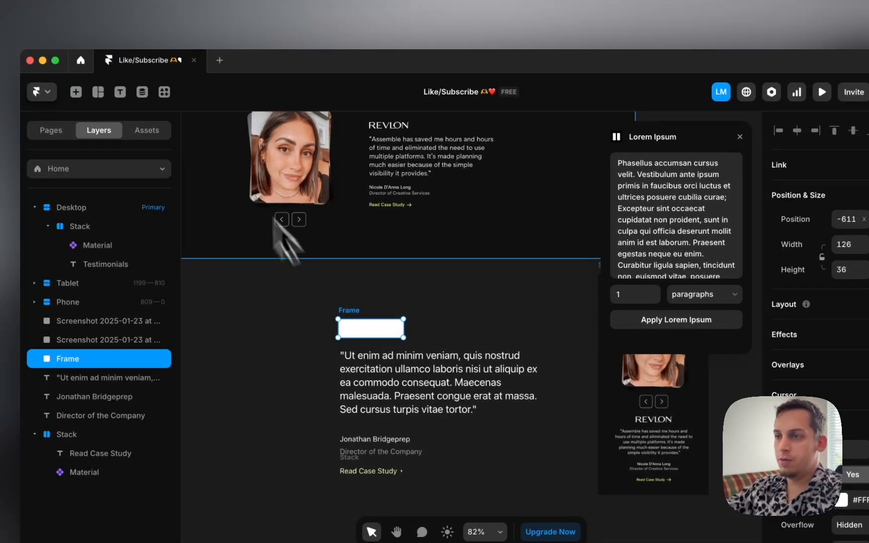
Step: Search the plugins for 'log' and launch the Logofy logo plugin
left_click(164, 92)
type("logo")
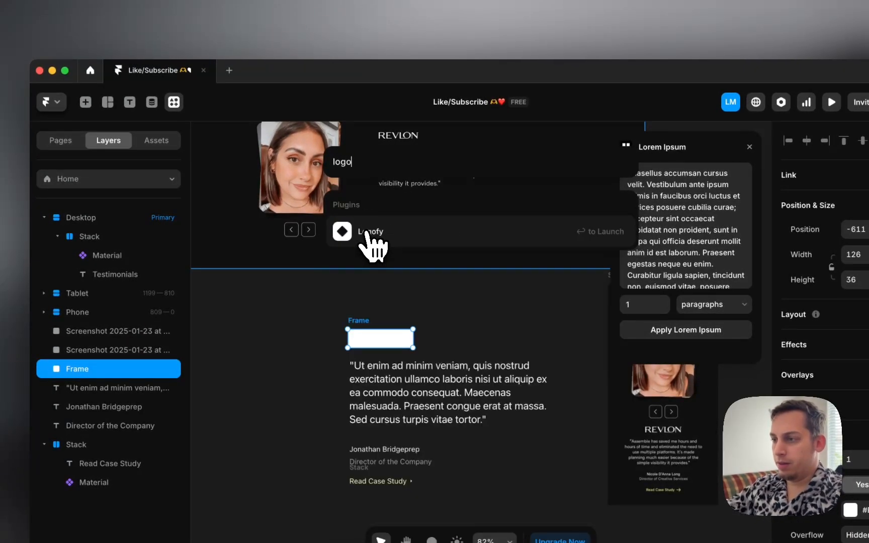
left_click(368, 245)
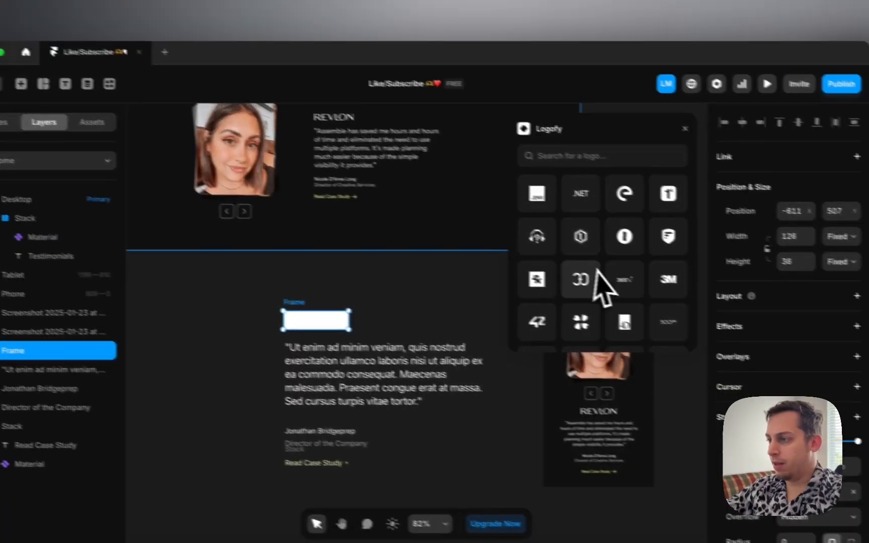
Step: Place the adyen logo left of the quote and resize it to 105×105
scroll(570, 251, "down", 15)
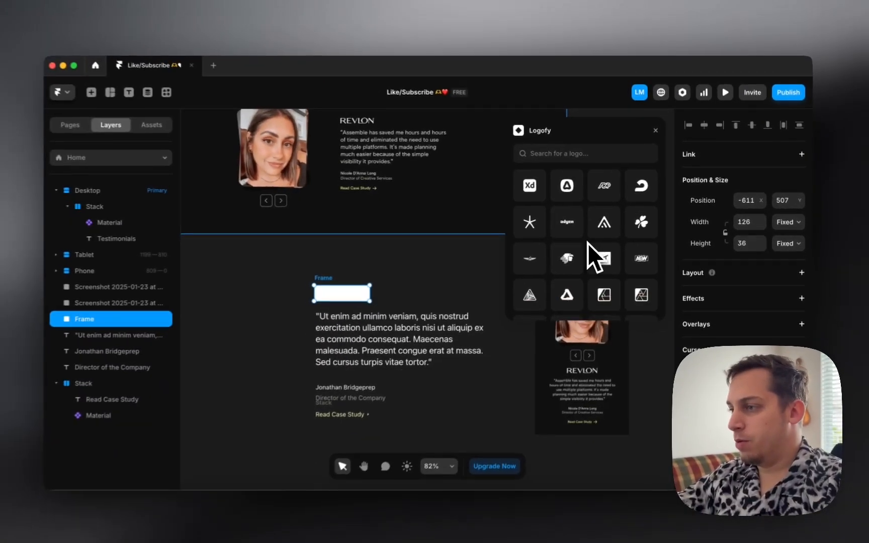
scroll(590, 242, "down", 10)
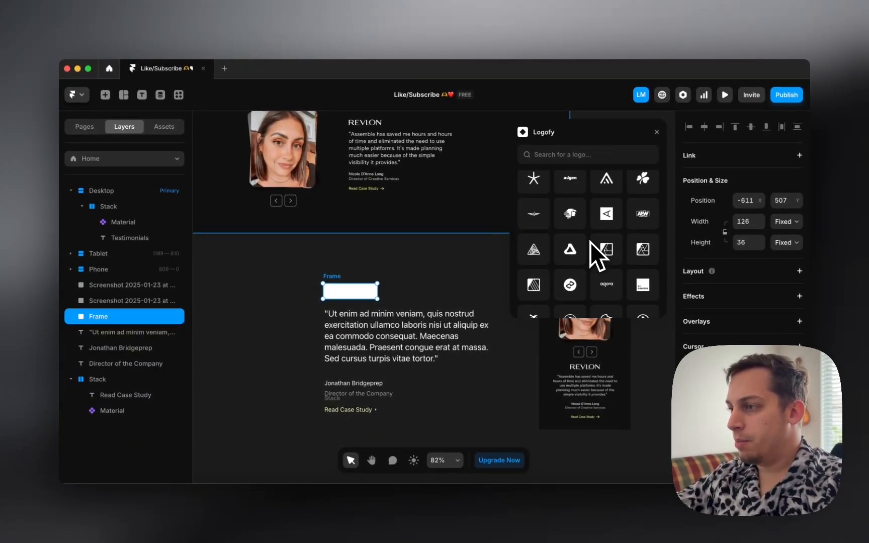
scroll(592, 249, "up", 1)
left_click_drag(573, 206, 244, 371)
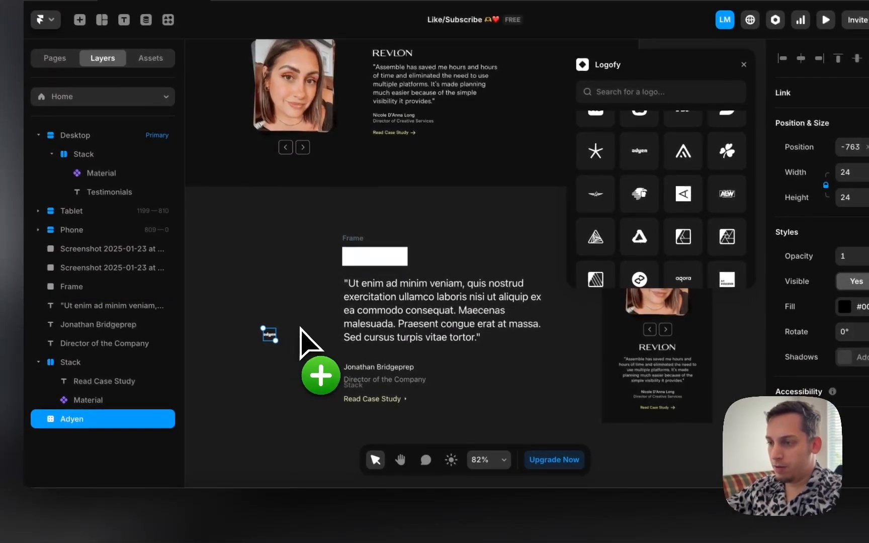
left_click_drag(277, 341, 309, 374)
mouse_move(297, 327)
left_mouse_down()
mouse_move(300, 304)
mouse_move(293, 315)
mouse_move(298, 324)
left_mouse_up()
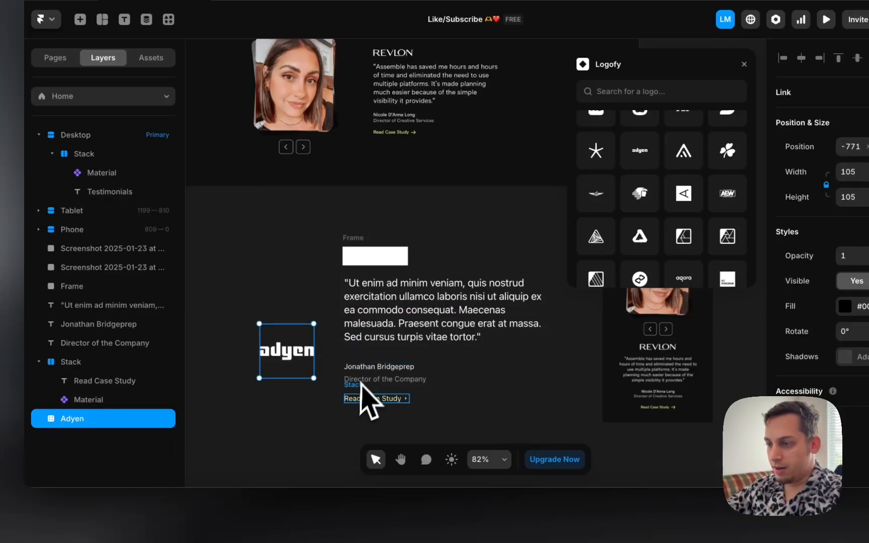
Step: Change the 'Director of the Company' title to 'Director of Marketing at adyen'
double_click(421, 381)
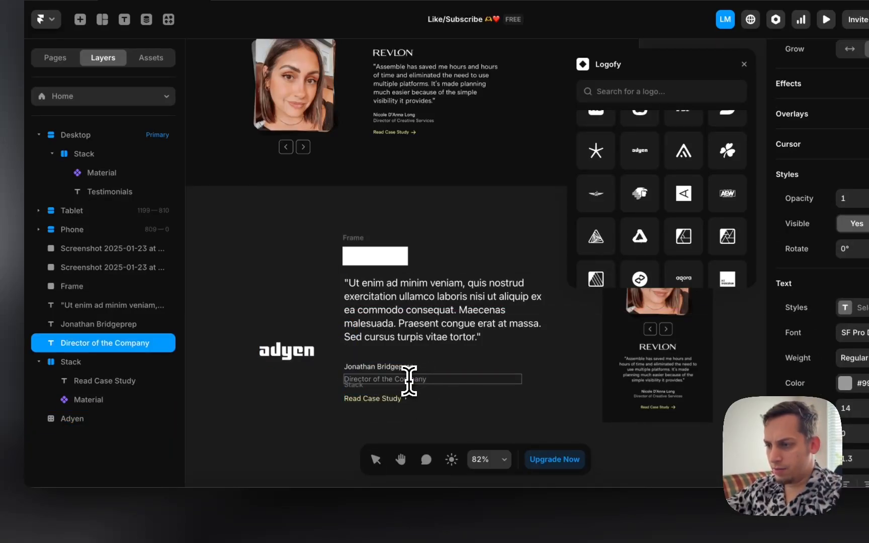
left_click(386, 381)
left_click(388, 382)
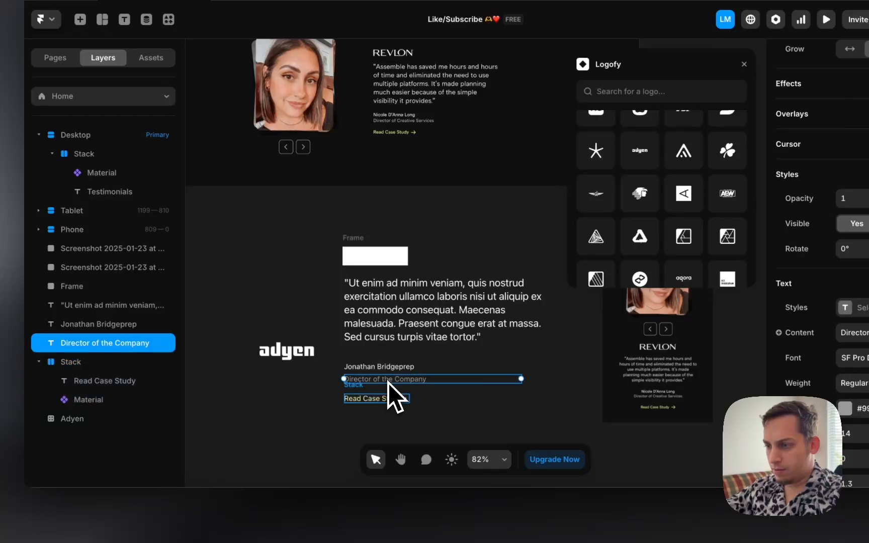
double_click(422, 380)
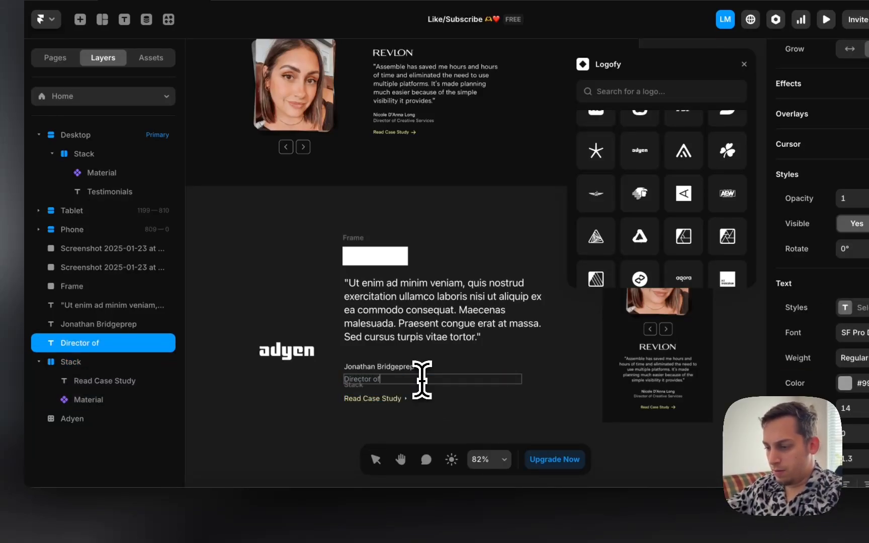
type("Marketing at adyen")
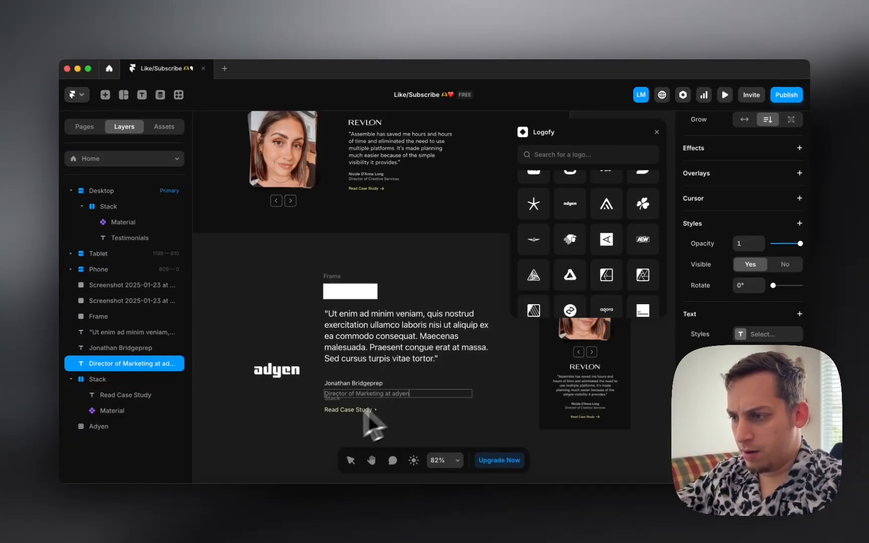
left_click(285, 421)
Step: Delete the white placeholder box and move the adyen logo above the quote's left edge
left_click_drag(283, 383, 414, 289)
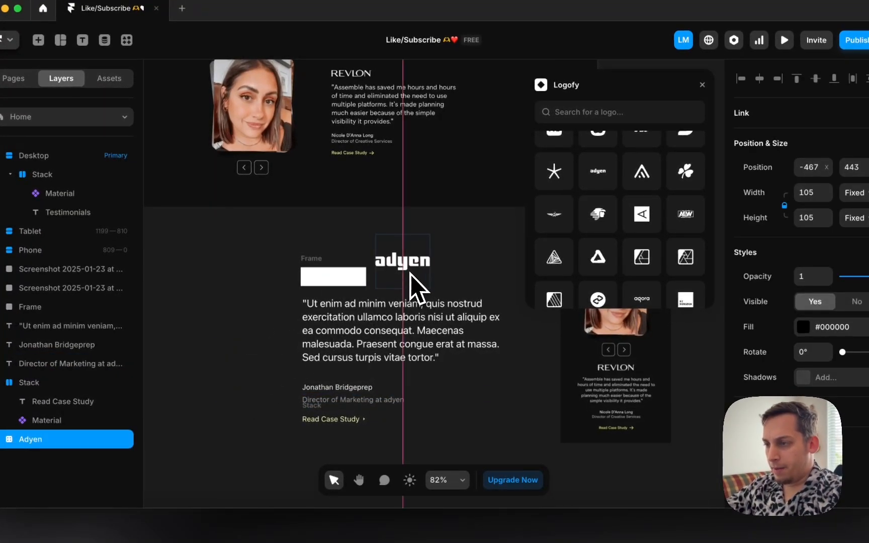
left_click(330, 275)
key("Delete")
left_click_drag(383, 261, 342, 254)
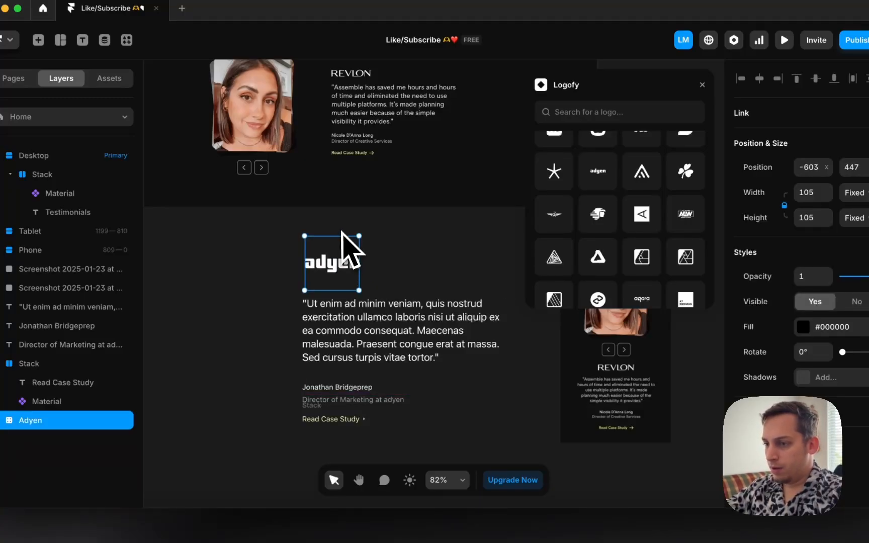
Step: Select the whole adyen graphic and set its height to 35 in the right panel
double_click(339, 247)
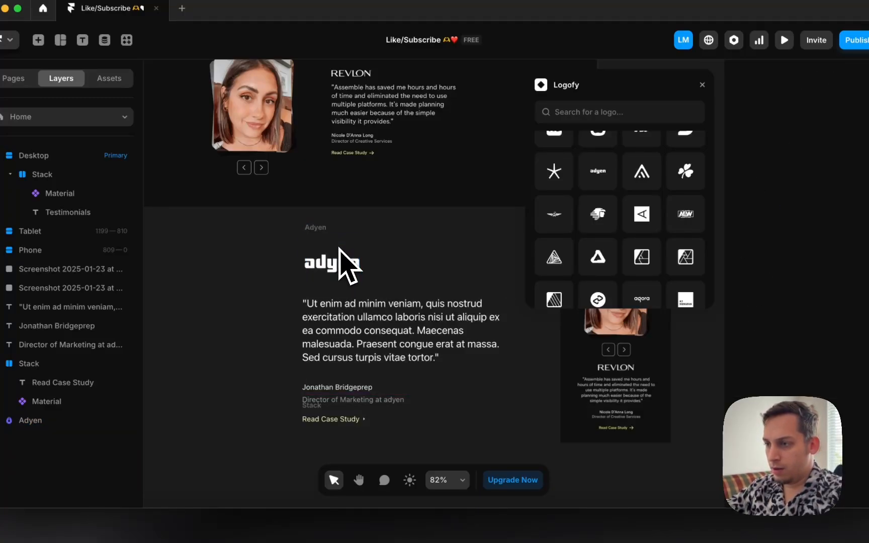
left_click(340, 237)
left_click_drag(340, 235, 339, 235)
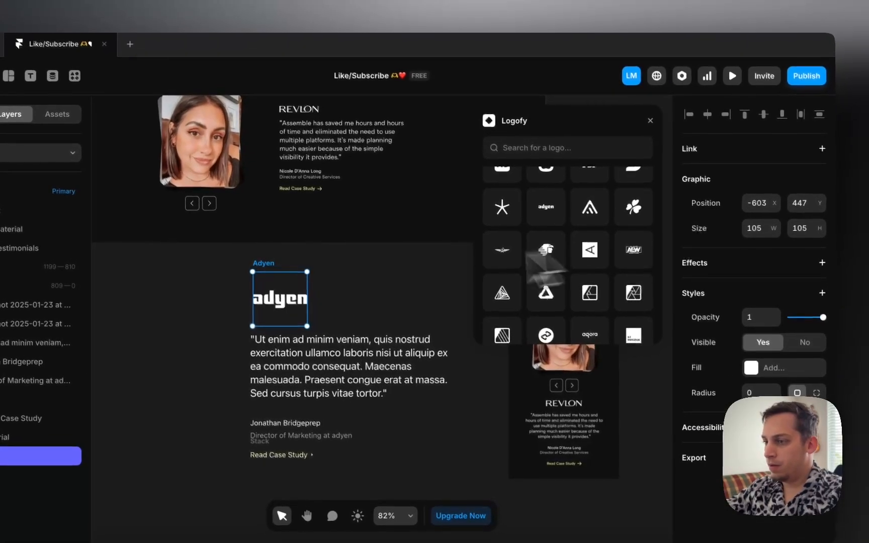
double_click(301, 291)
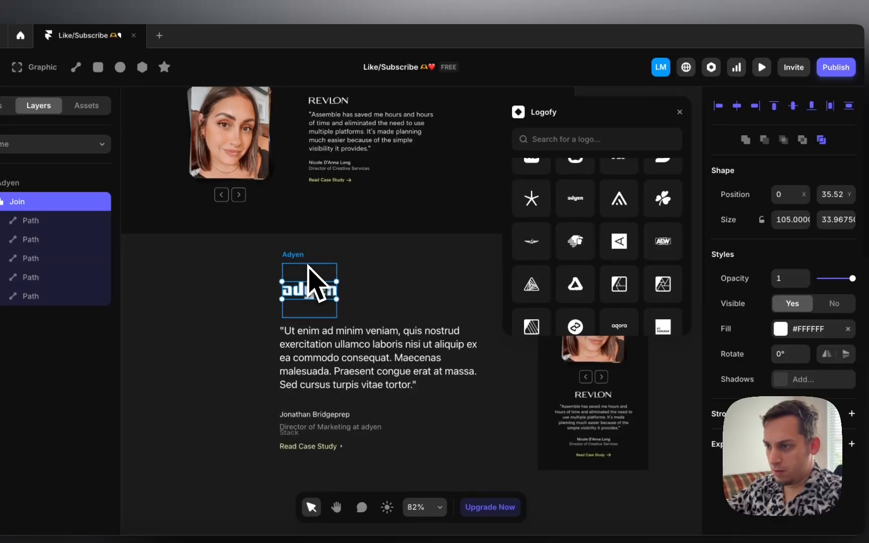
left_click(307, 263)
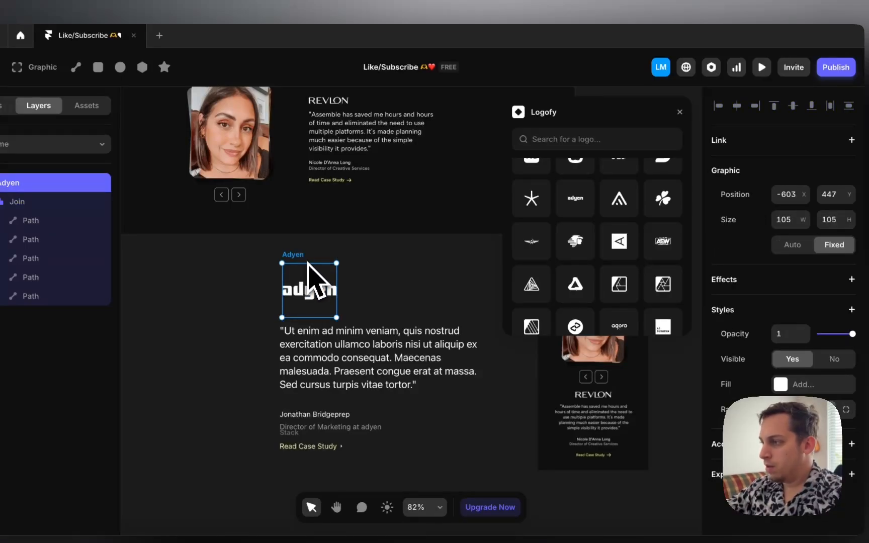
left_click(829, 218)
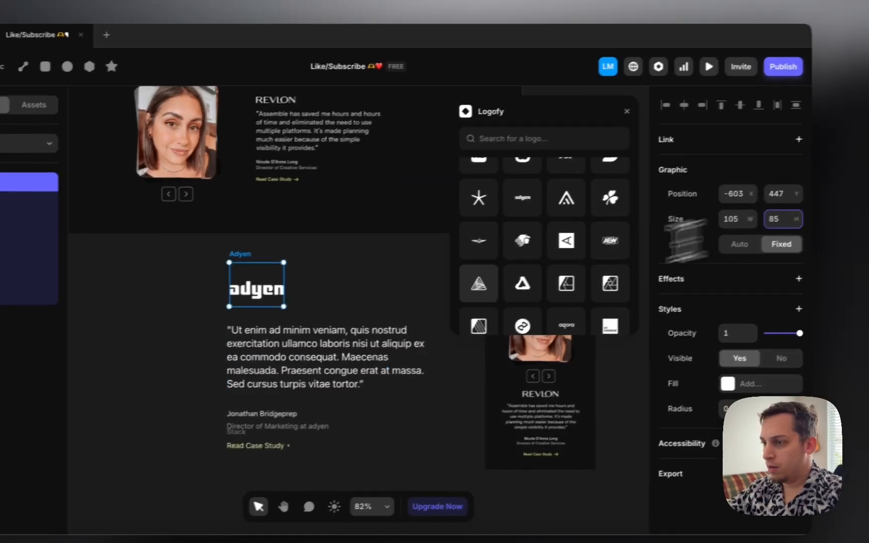
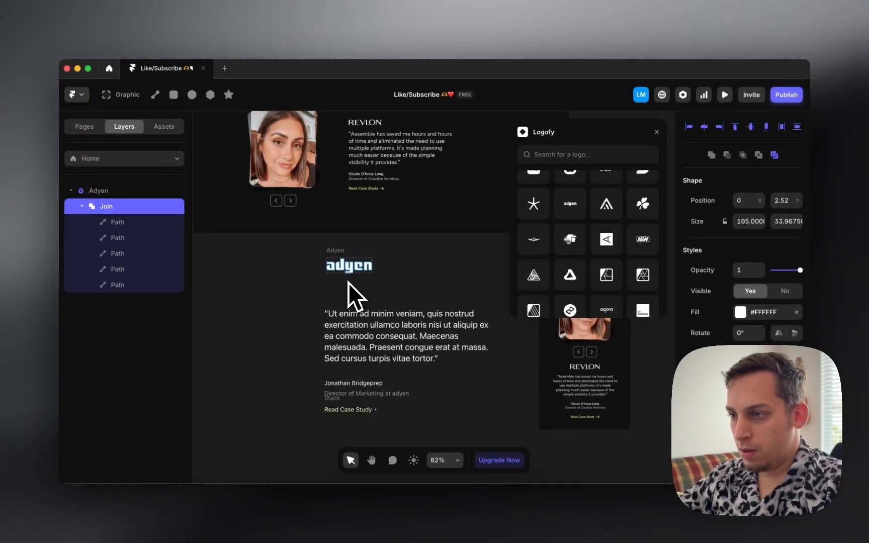
Step: Drag the Adyen logo down to about Y 506, just above the quote
scroll(346, 265, "up", 5)
left_click(324, 247)
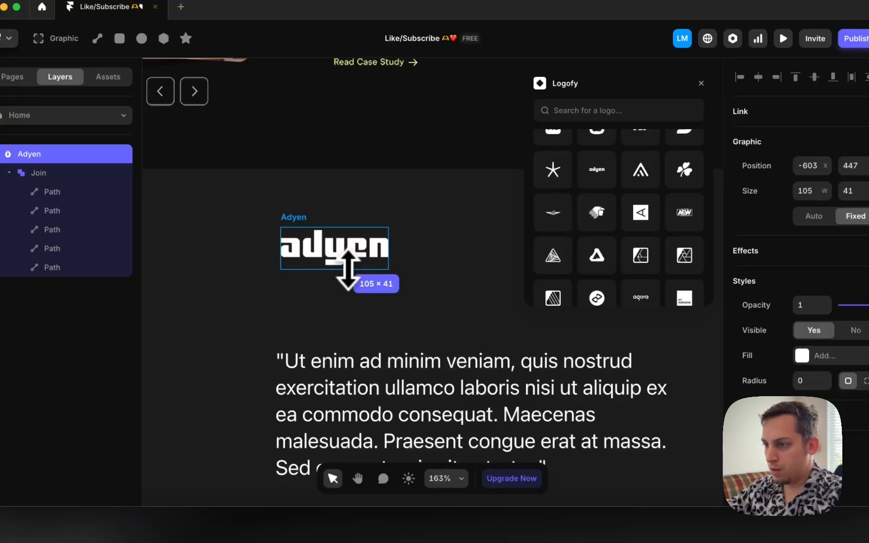
left_click(331, 206)
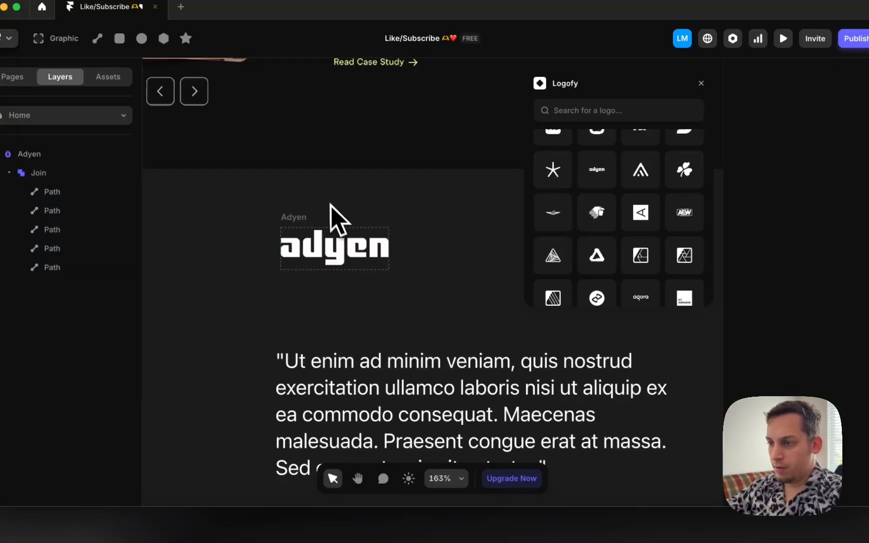
left_click_drag(308, 219, 305, 280)
scroll(292, 271, "down", 4)
Step: Wrap the name and job-title text lines together in a stack
scroll(271, 297, "down", 3)
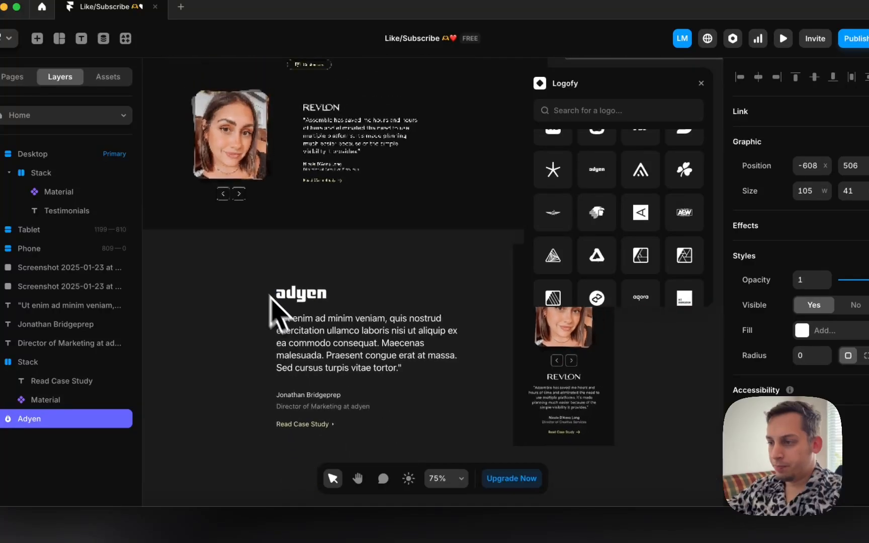
left_click(305, 343)
left_click_drag(272, 394, 299, 412)
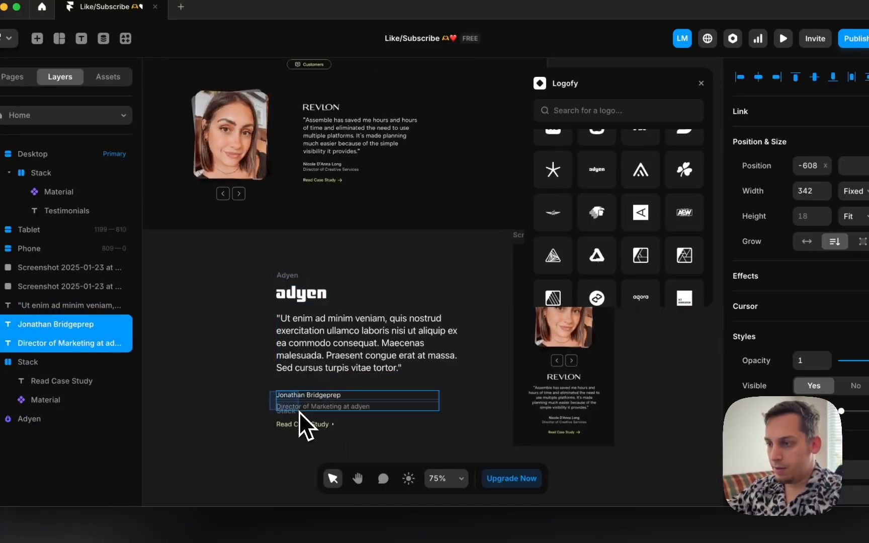
right_click(305, 410)
left_click(271, 397)
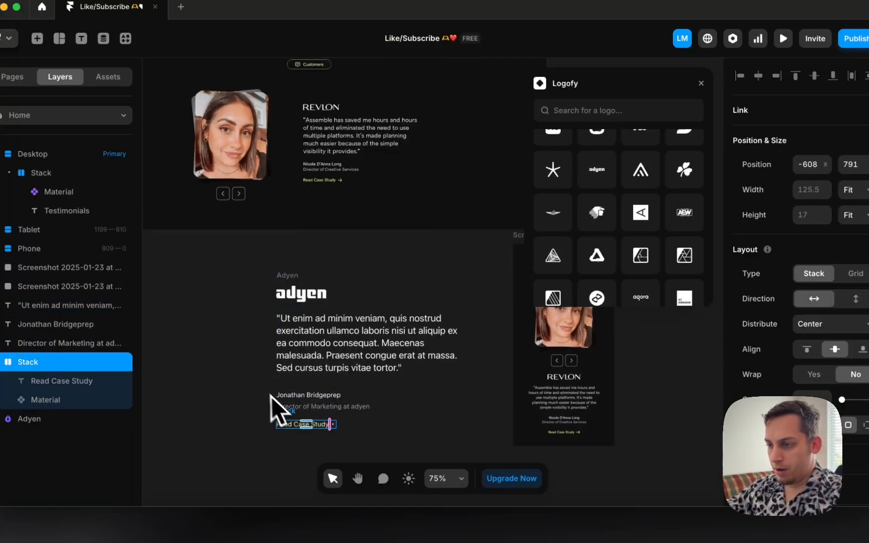
left_click_drag(253, 380, 333, 412)
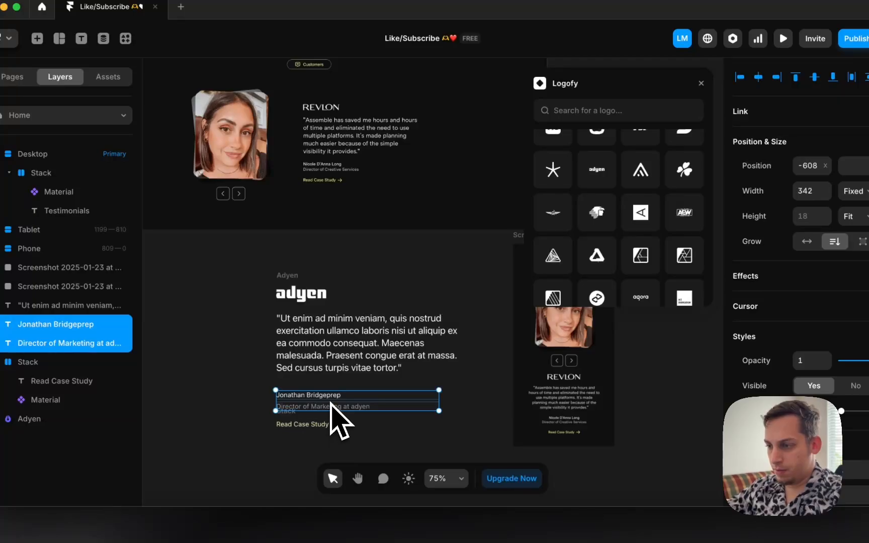
right_click(333, 410)
left_click(355, 364)
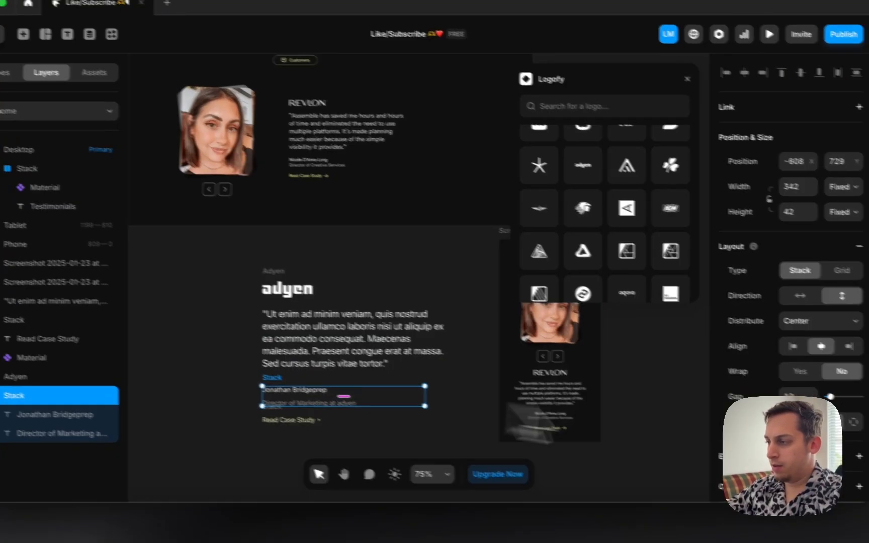
Step: Set the new stack's gap to 0 and rename it 'Name'
left_click(803, 400)
type("0")
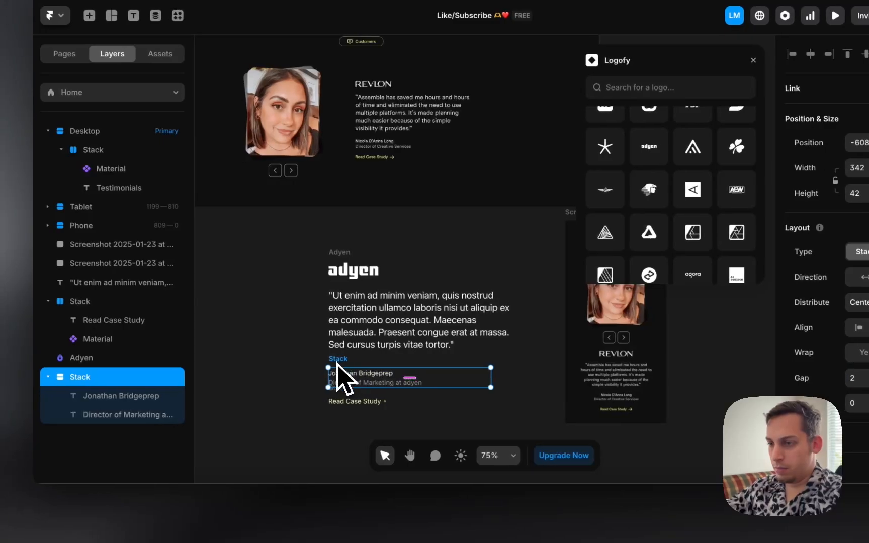
double_click(89, 386)
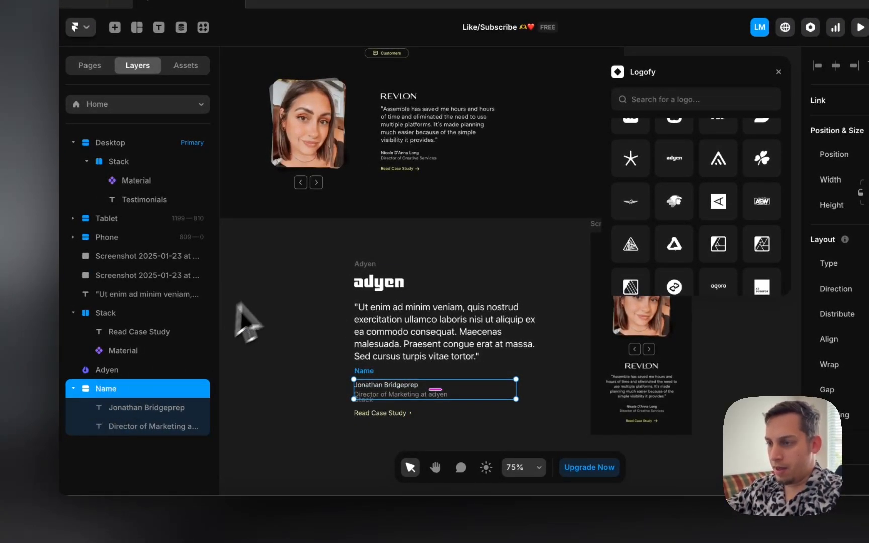
Step: Wrap the logo, quote, Name block and Read Case Study link in one stack
left_click_drag(351, 260, 473, 420)
right_click(394, 320)
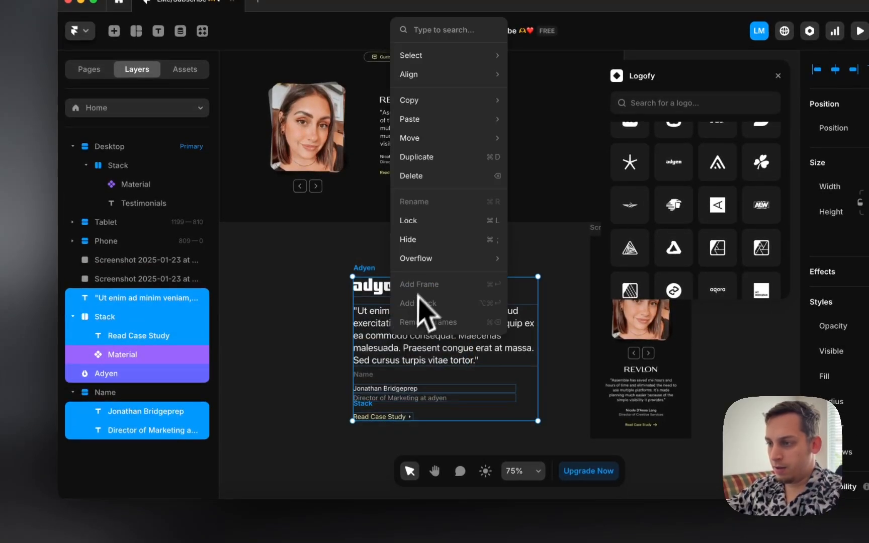
key("Escape")
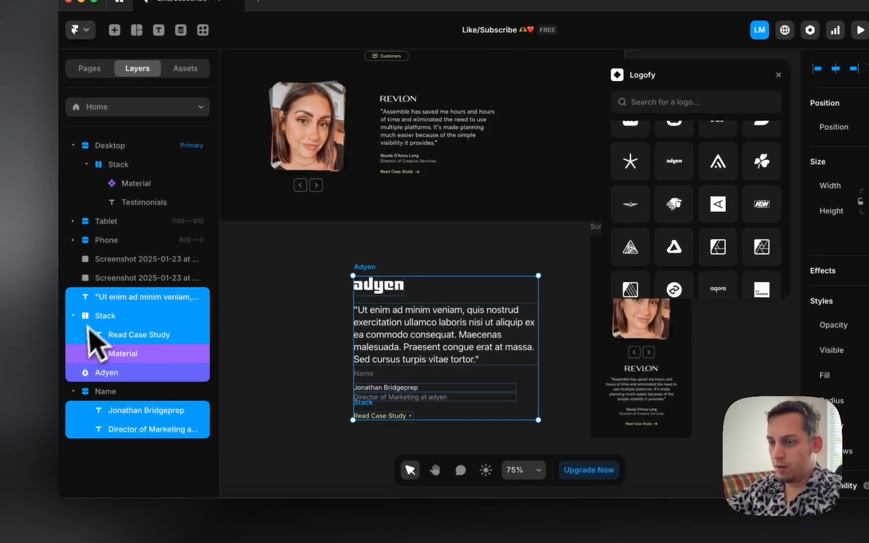
left_click(73, 392)
left_click(321, 381)
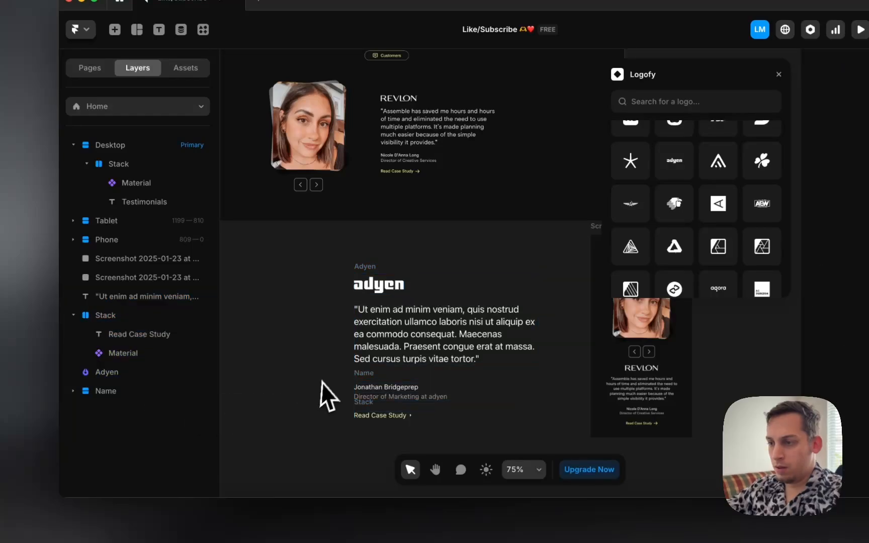
left_click_drag(340, 266, 546, 445)
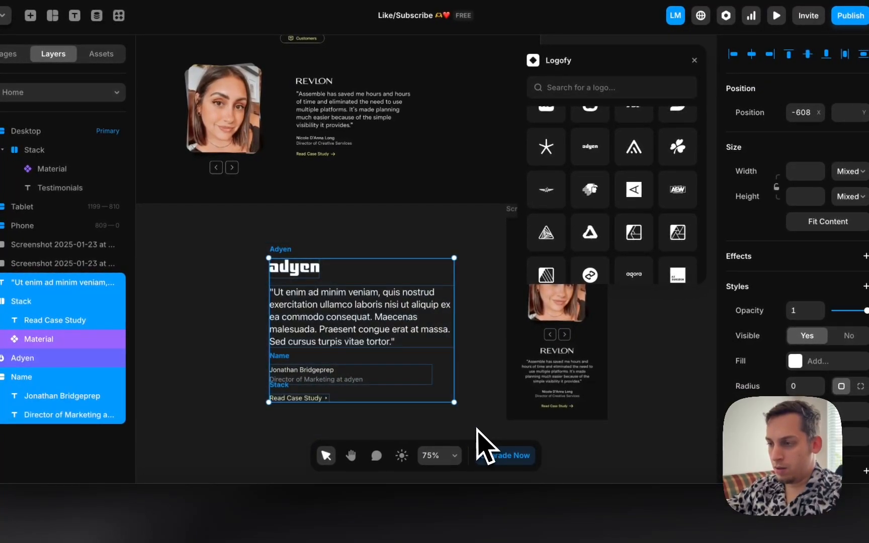
right_click(344, 334)
left_click(375, 295)
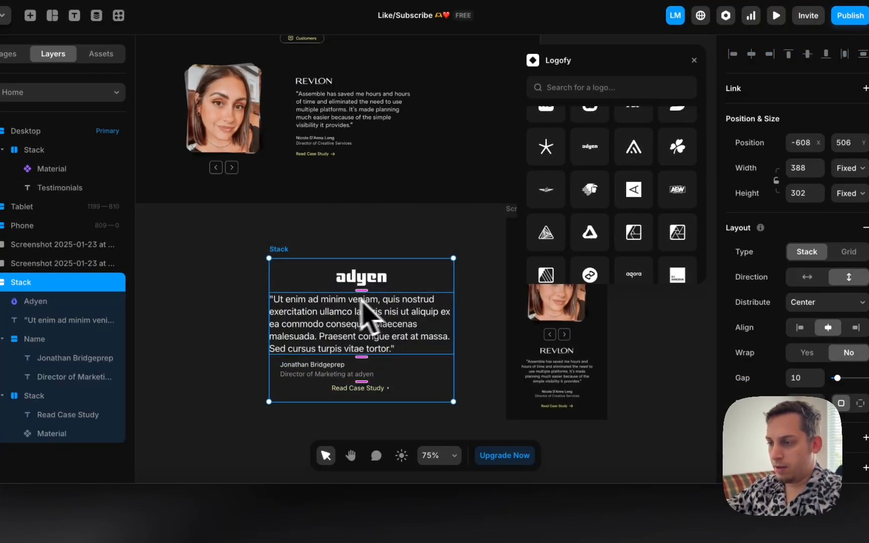
Step: Left-align the card stack, reduce its gap from 20, and set height to Fit (272)
left_click(800, 328)
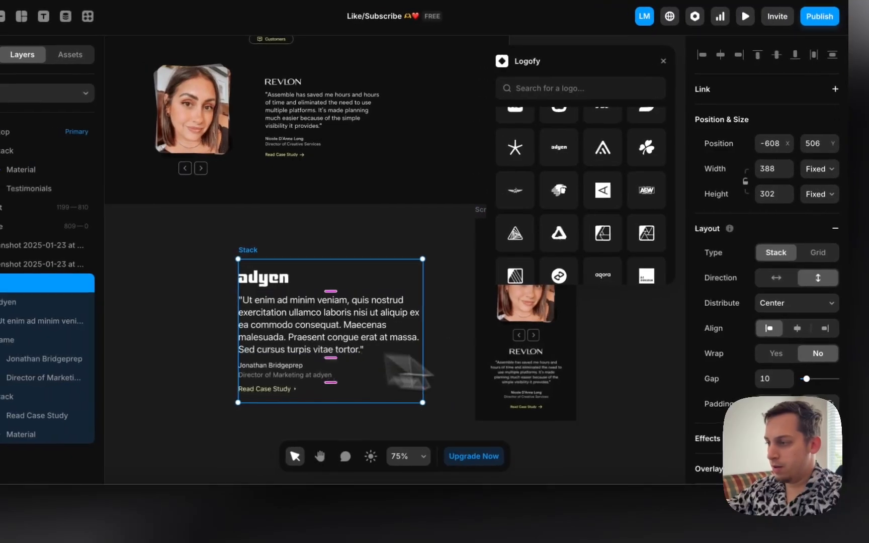
left_click(772, 379)
type("20")
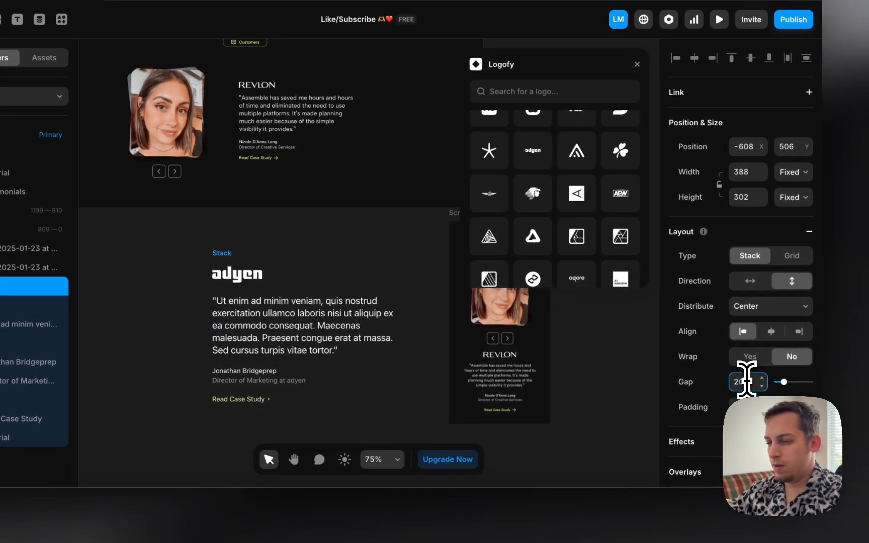
key("Down")
key("Down")
key("Down")
key("Down")
key("Down")
key("Down")
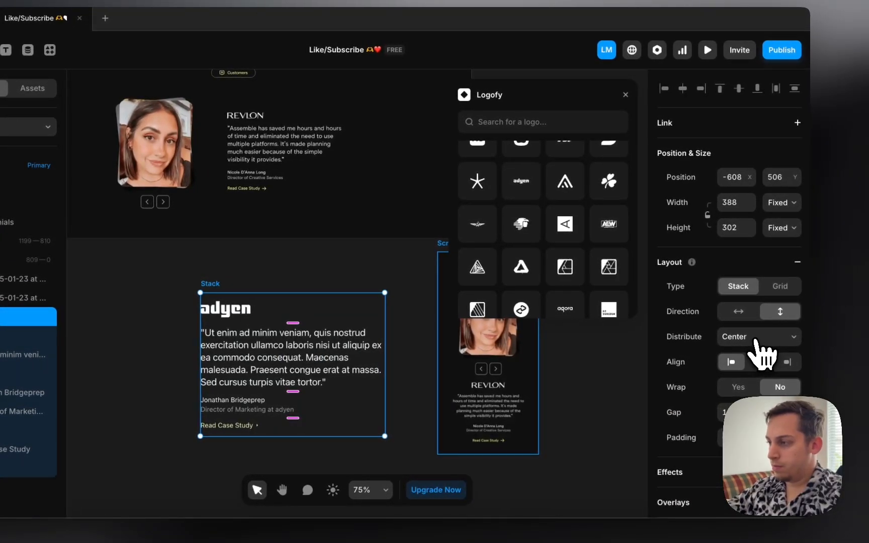
left_click(749, 336)
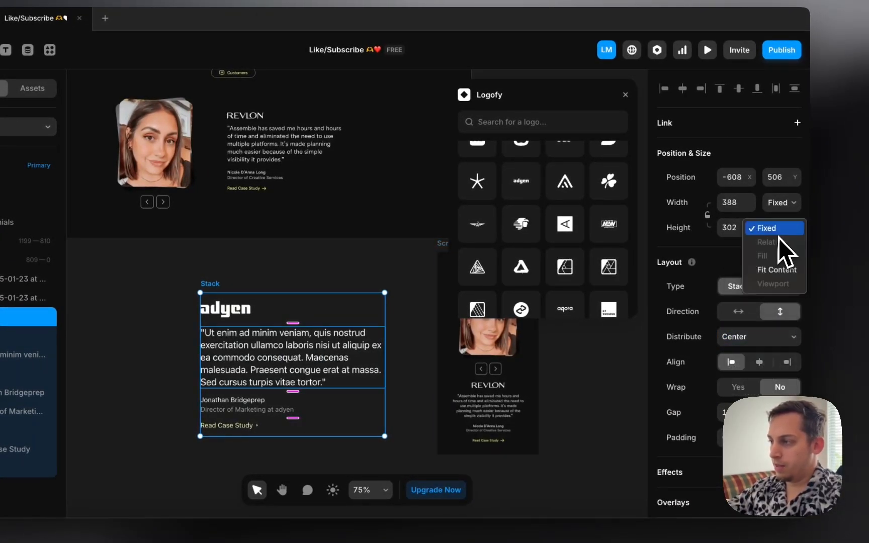
left_click(770, 268)
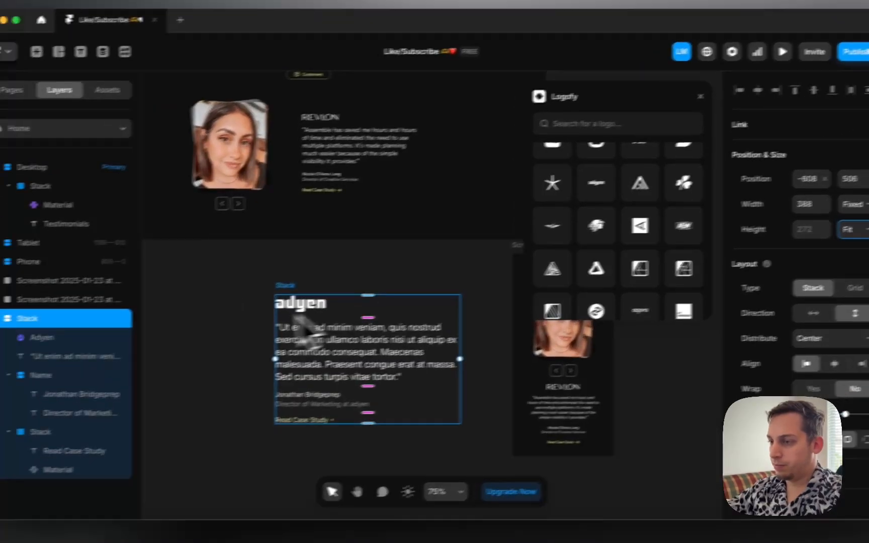
scroll(297, 318, "down", 5)
scroll(267, 296, "left", 1)
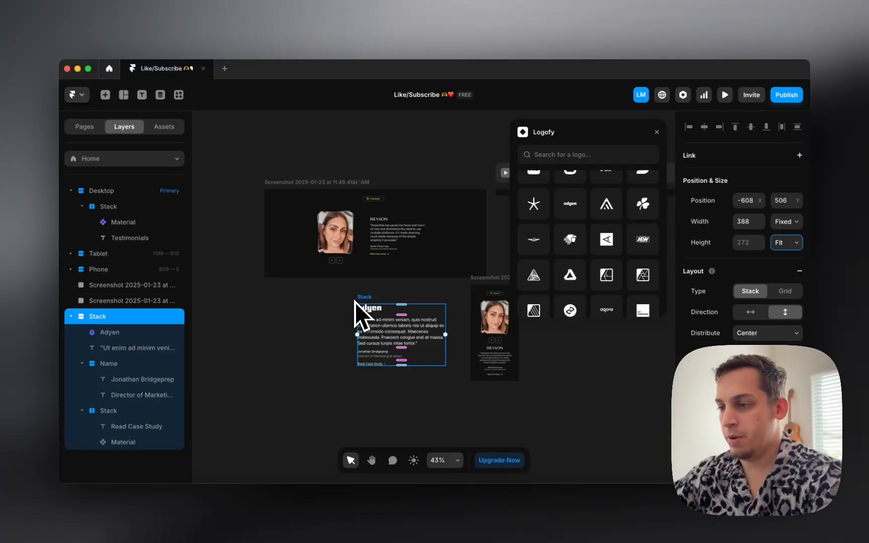
Step: Close the Logofy plugin panel
scroll(318, 292, "right", 5)
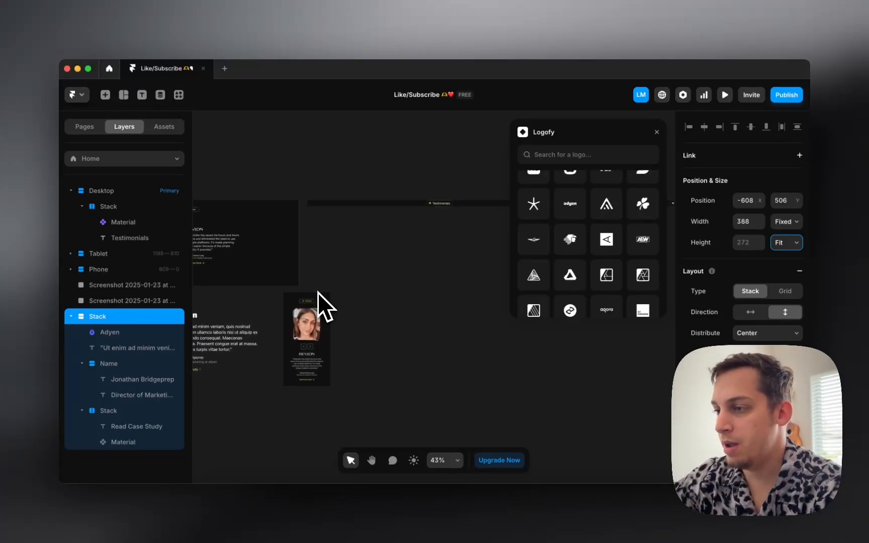
scroll(318, 291, "down", 3)
scroll(318, 292, "left", 4)
left_click(658, 133)
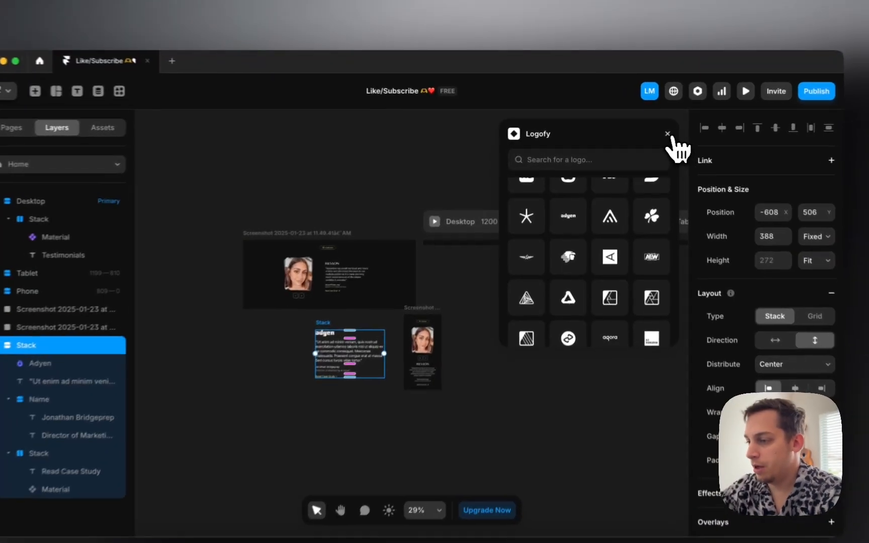
scroll(304, 323, "up", 5)
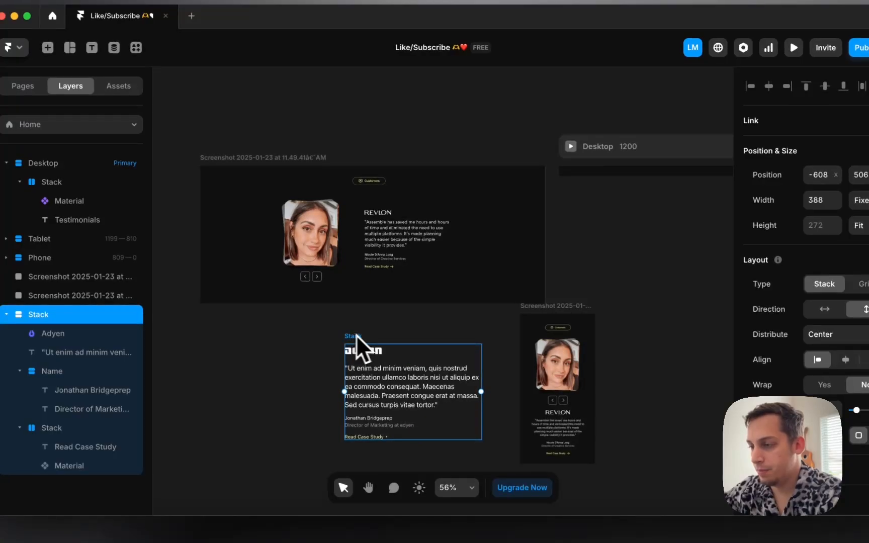
Step: Nudge the testimonial stack right and up, then draw a 183 × 242 frame left of it
left_click_drag(356, 335, 370, 332)
scroll(297, 322, "down", 1)
scroll(297, 322, "left", 1)
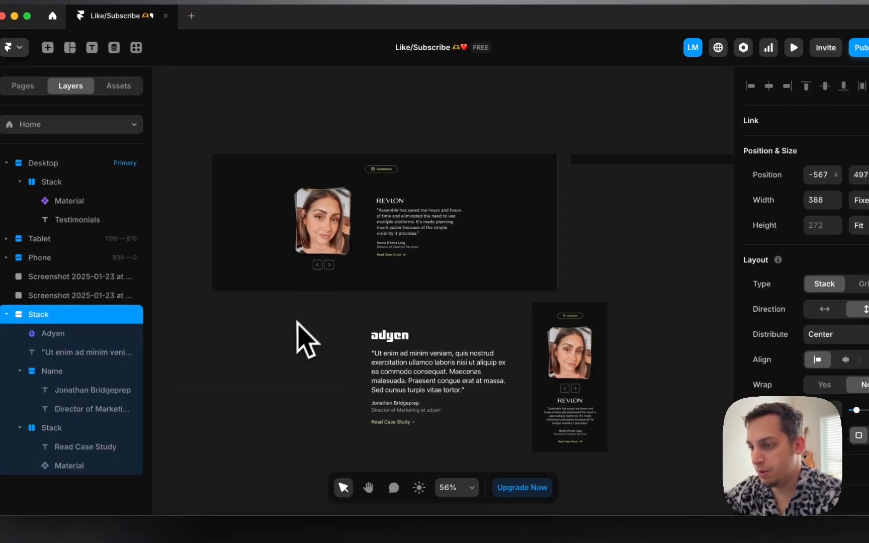
scroll(297, 322, "down", 1)
scroll(297, 322, "left", 2)
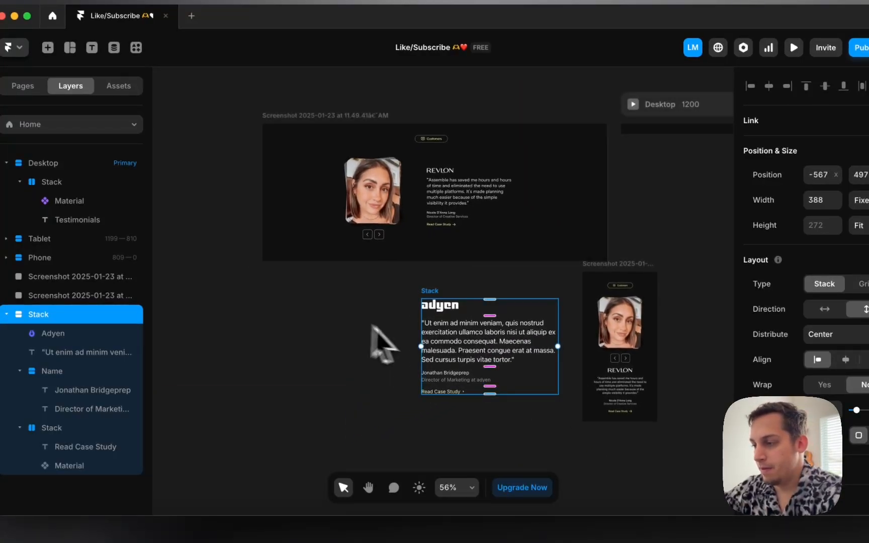
left_click(376, 285)
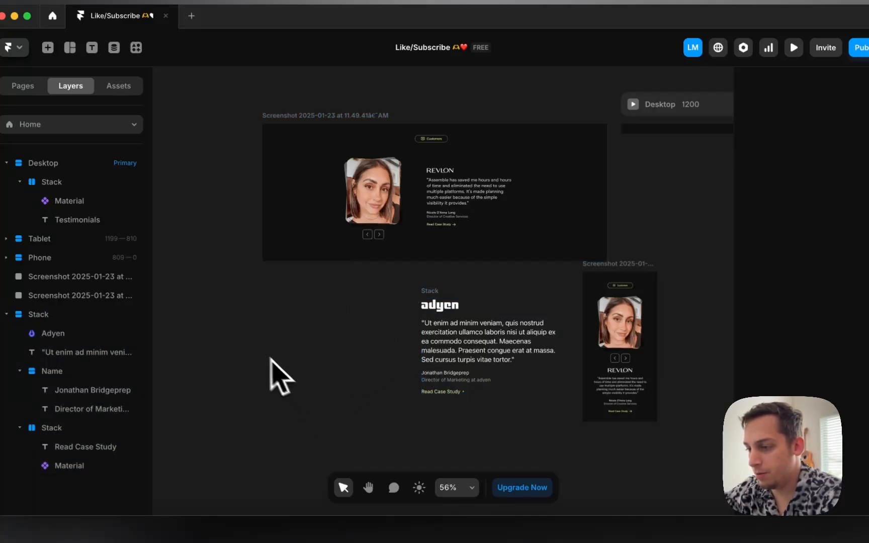
mouse_move(252, 325)
left_mouse_down()
mouse_move(293, 394)
mouse_move(305, 393)
left_mouse_up()
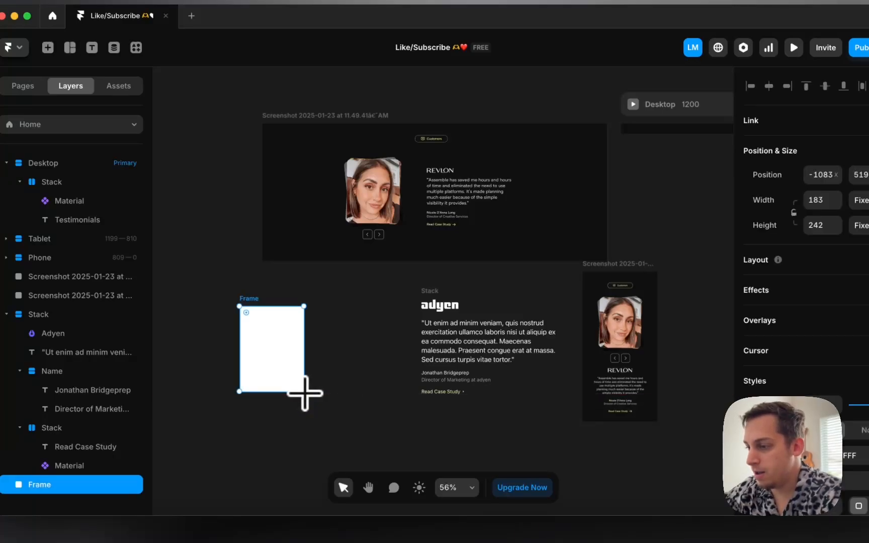
Step: Set the new frame's fill to Image and search Lummi for 'corporate headshot'
left_click(825, 456)
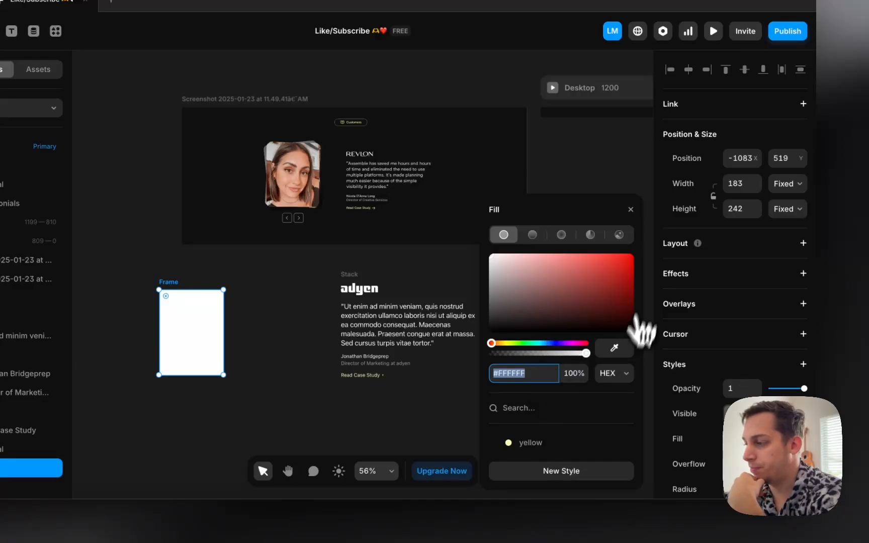
left_click(620, 235)
left_click(586, 471)
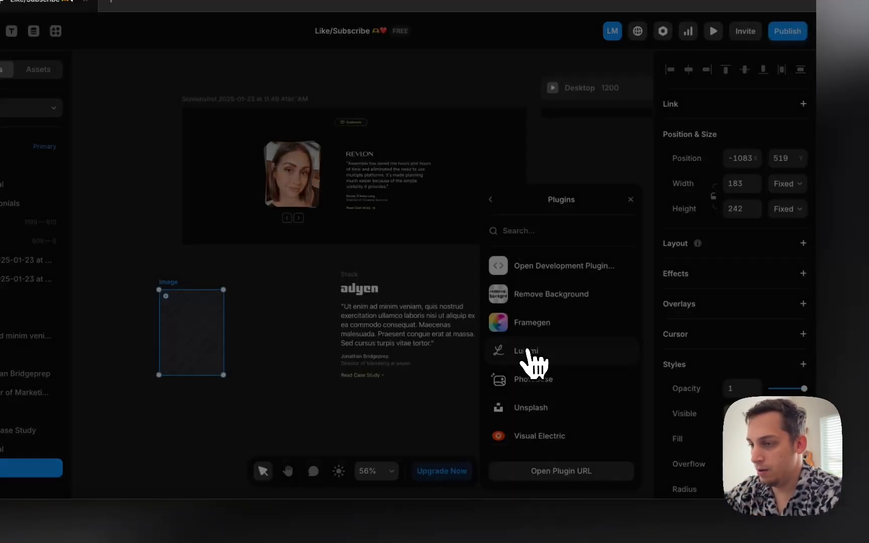
left_click(525, 351)
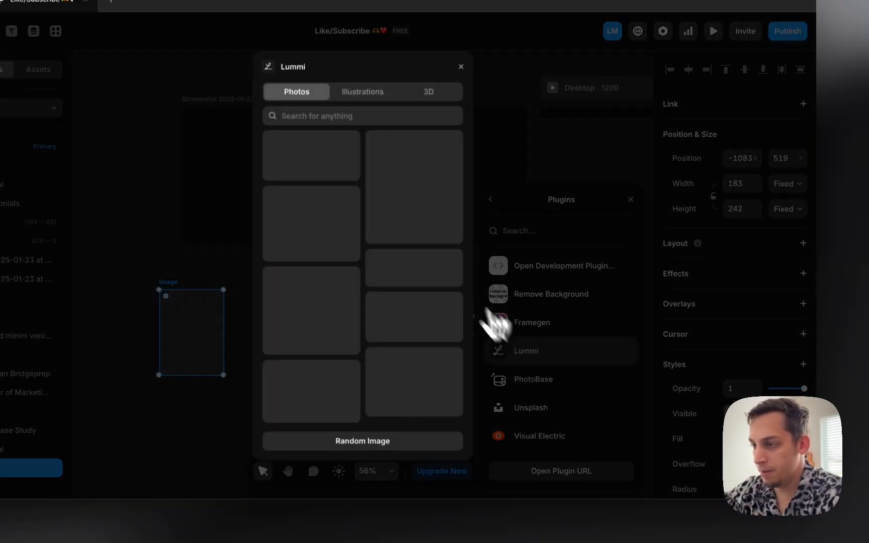
left_click(408, 176)
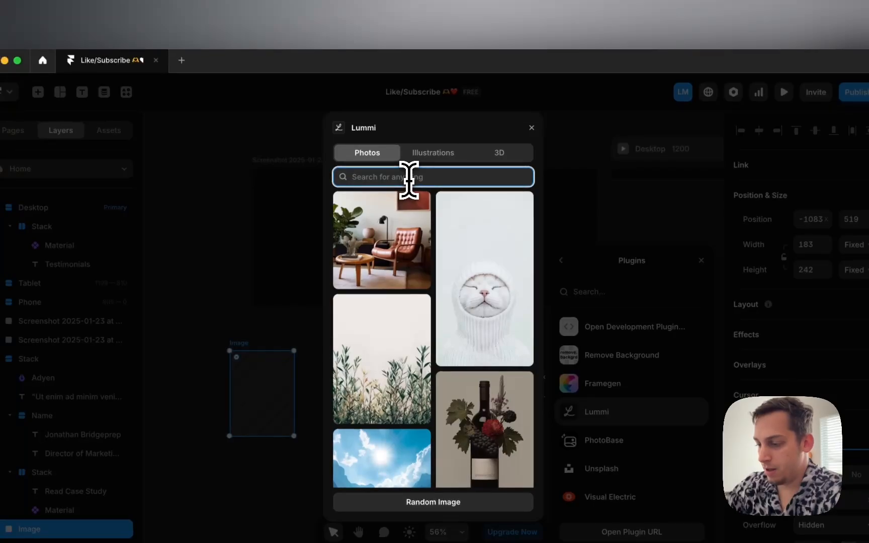
type("portrait")
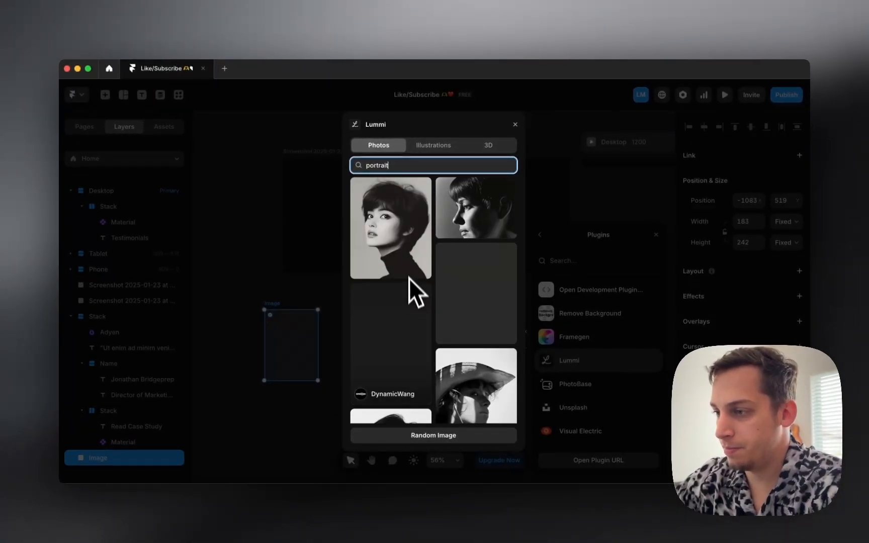
scroll(409, 289, "down", 5)
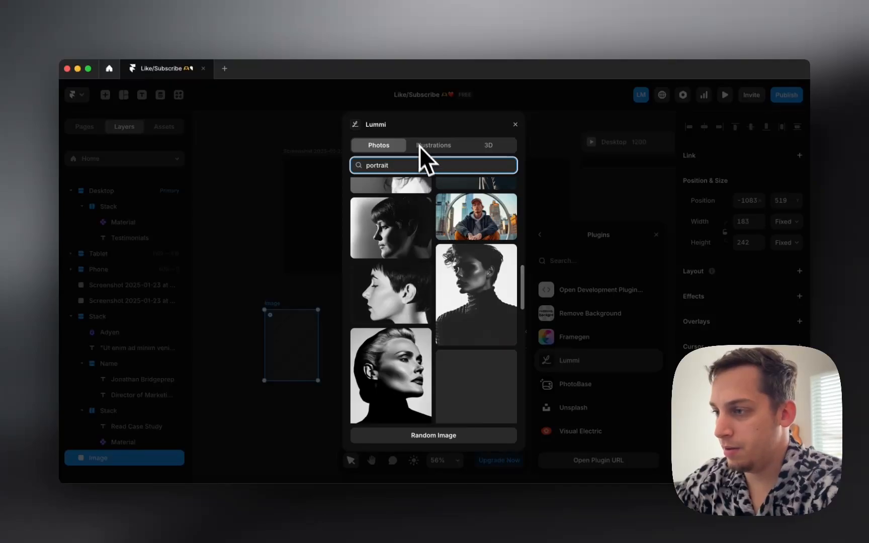
type("company")
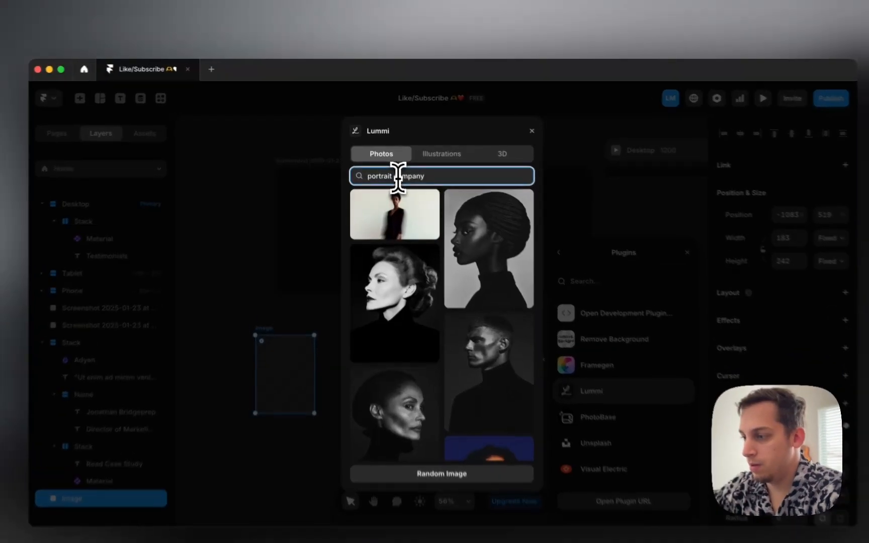
key("super+a")
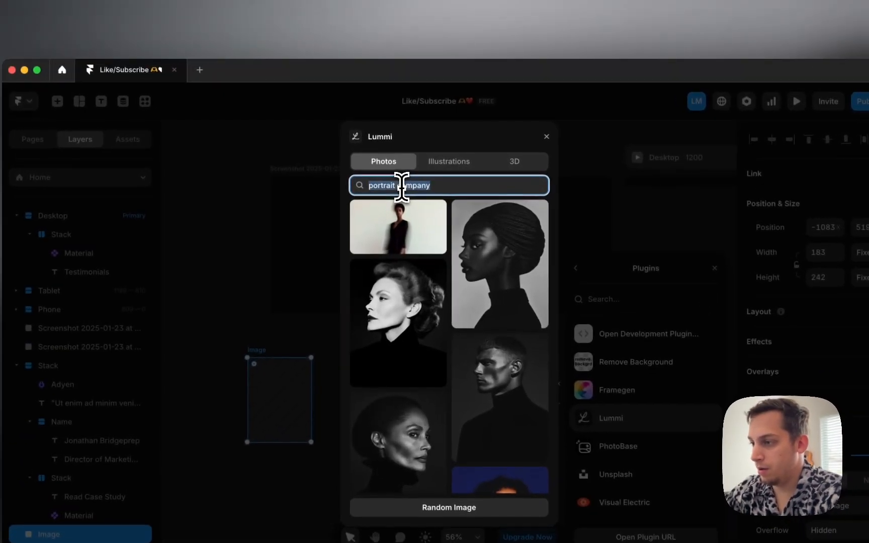
type("corpora")
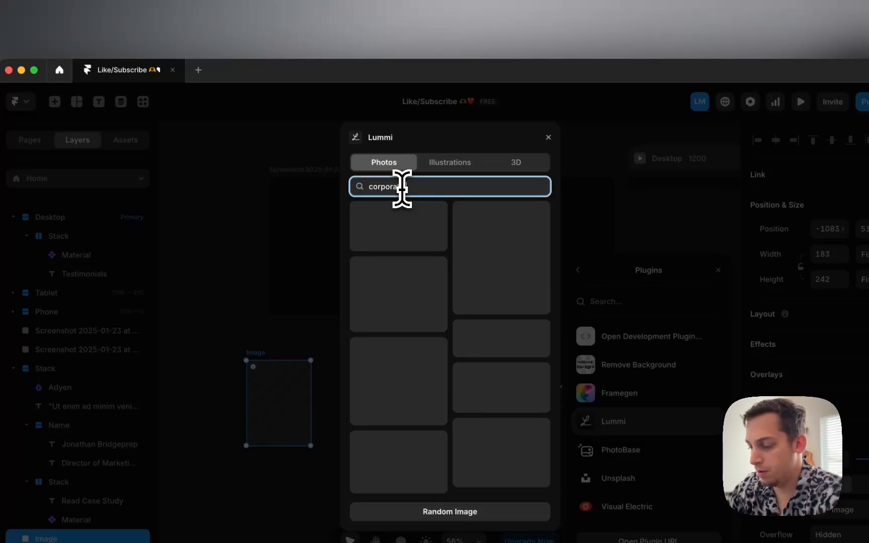
type("te headshot")
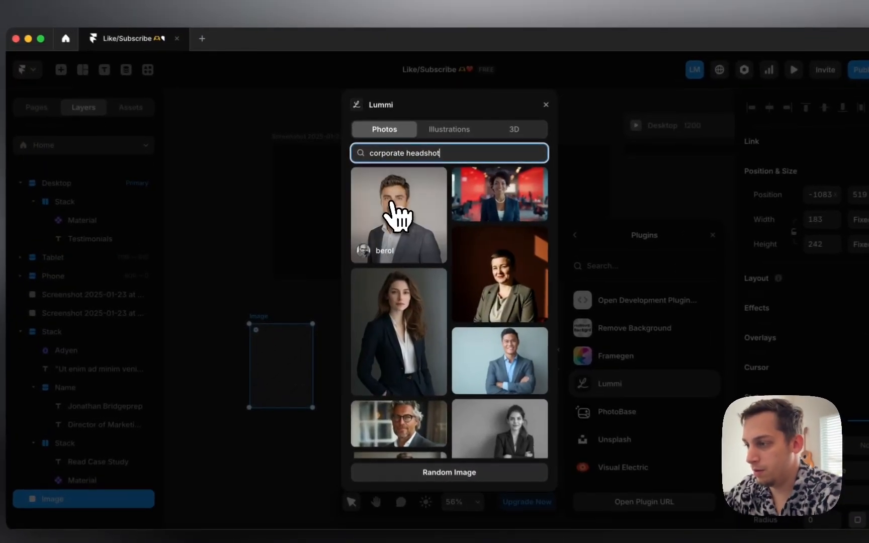
Step: Insert a headshot into the frame, then swap it for the smiling man in glasses
left_click(393, 188)
scroll(409, 312, "down", 7)
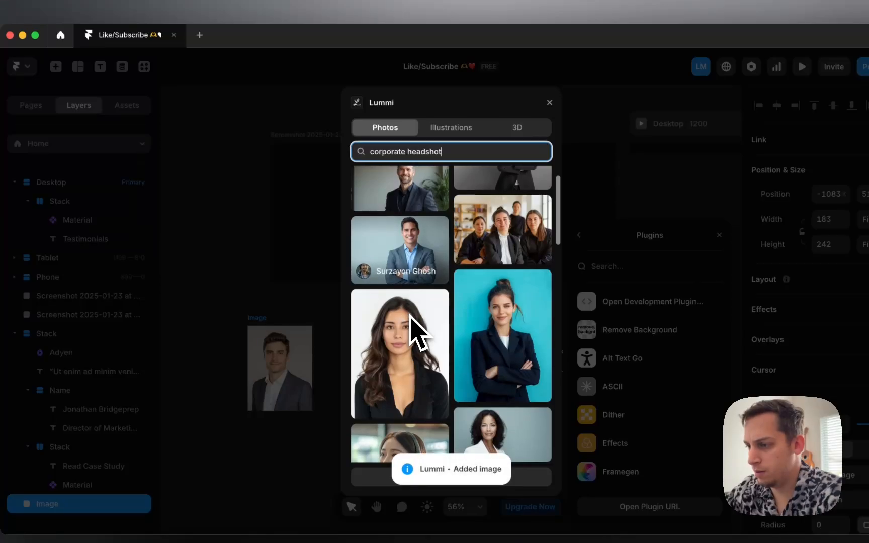
scroll(410, 316, "down", 5)
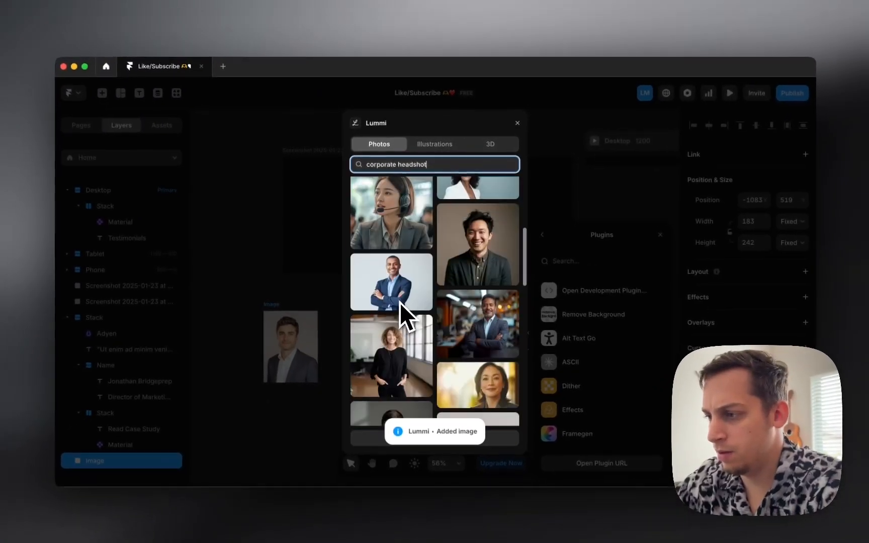
scroll(398, 301, "down", 5)
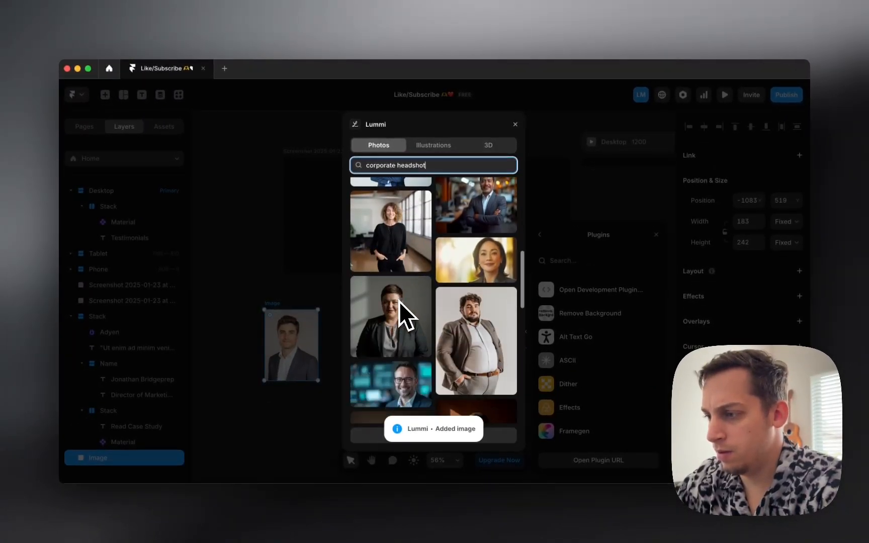
scroll(398, 301, "down", 4)
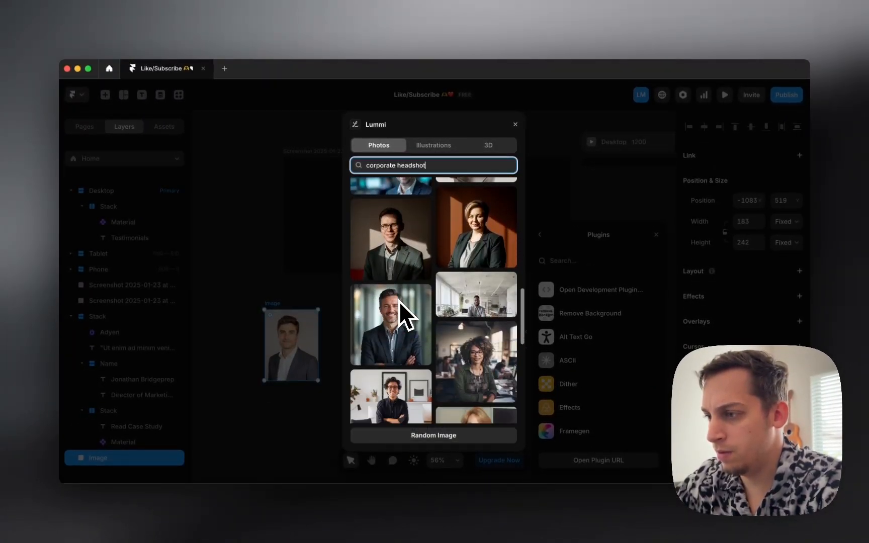
left_click(399, 255)
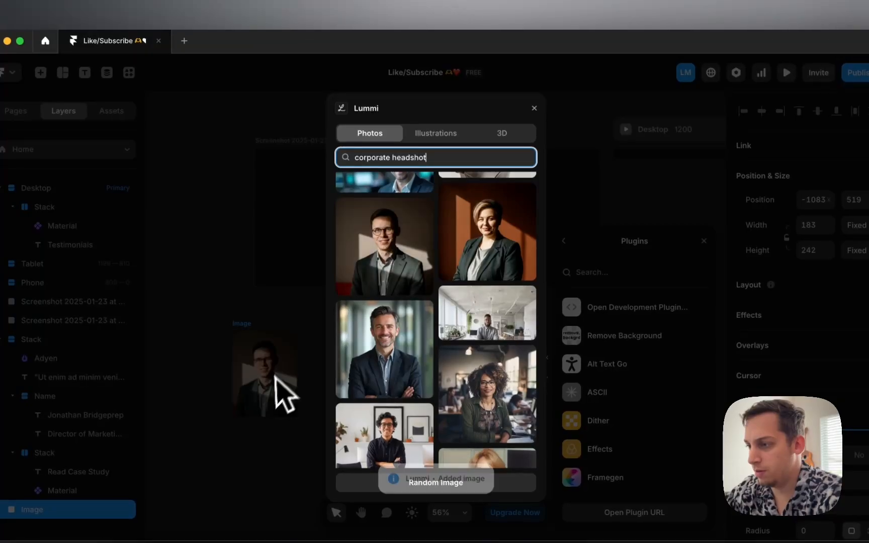
Step: Close the Lummi window and give the headshot a corner radius of 10
left_click(535, 108)
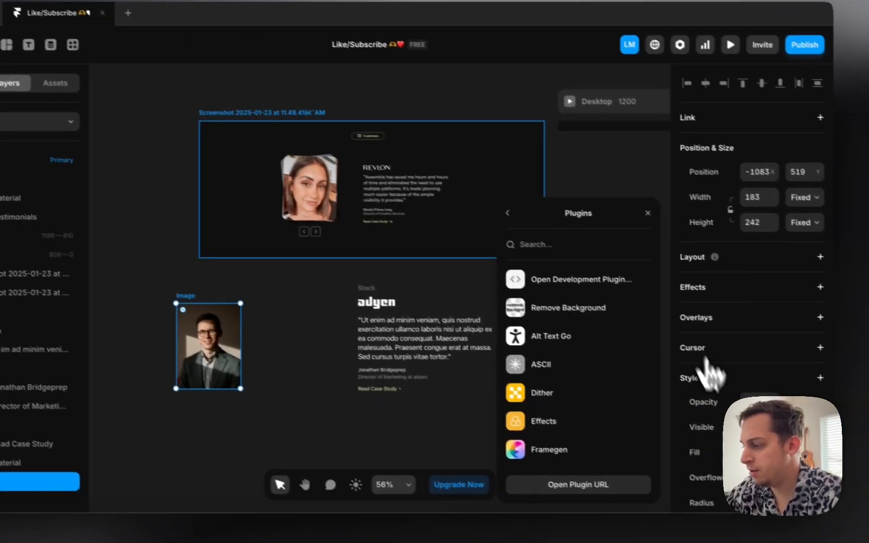
scroll(792, 435, "down", 4)
left_click(810, 346)
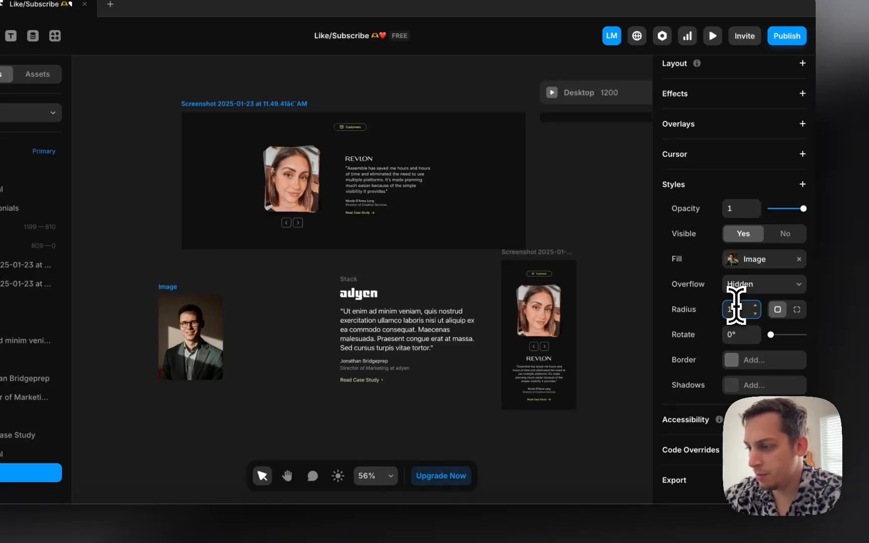
type("10")
Step: Duplicate the headshot twice so three copies sit side by side
scroll(188, 344, "up", 3)
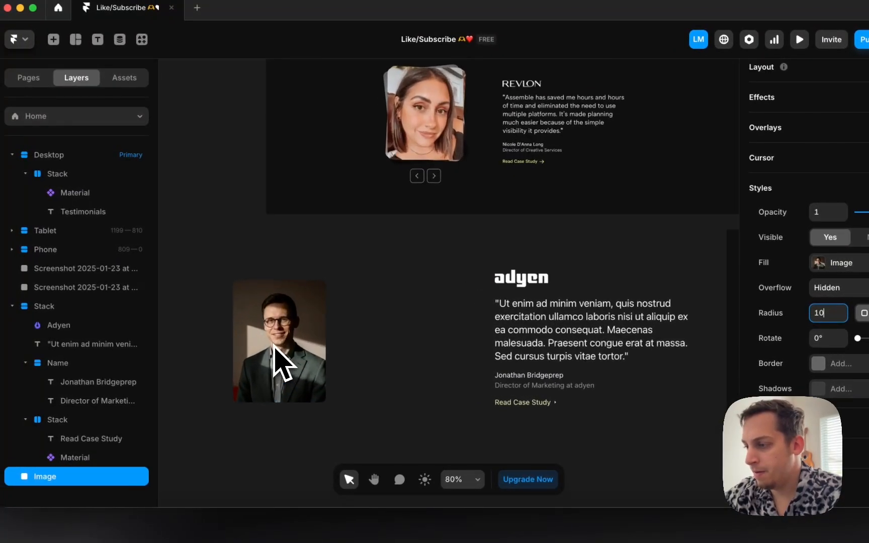
scroll(275, 347, "left", 3)
left_click_drag(294, 347, 380, 345, "alt")
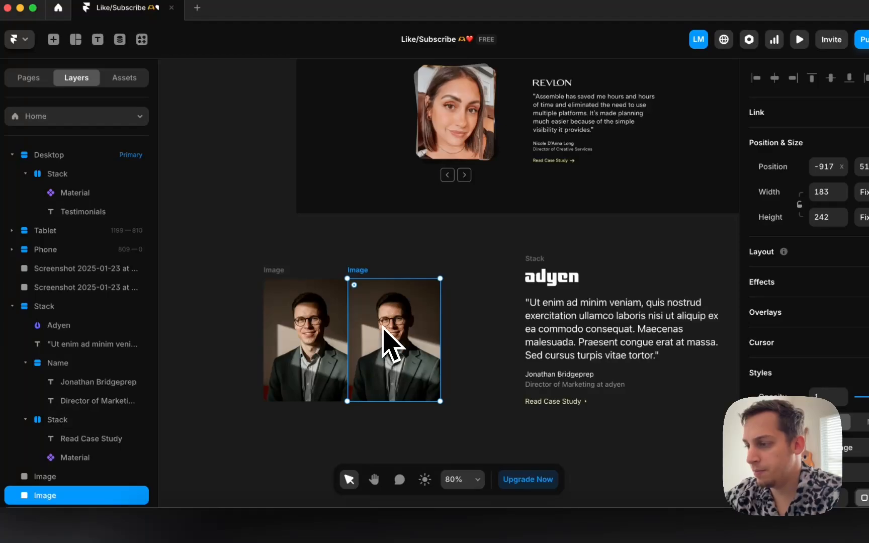
left_click(272, 286)
scroll(280, 289, "left", 4)
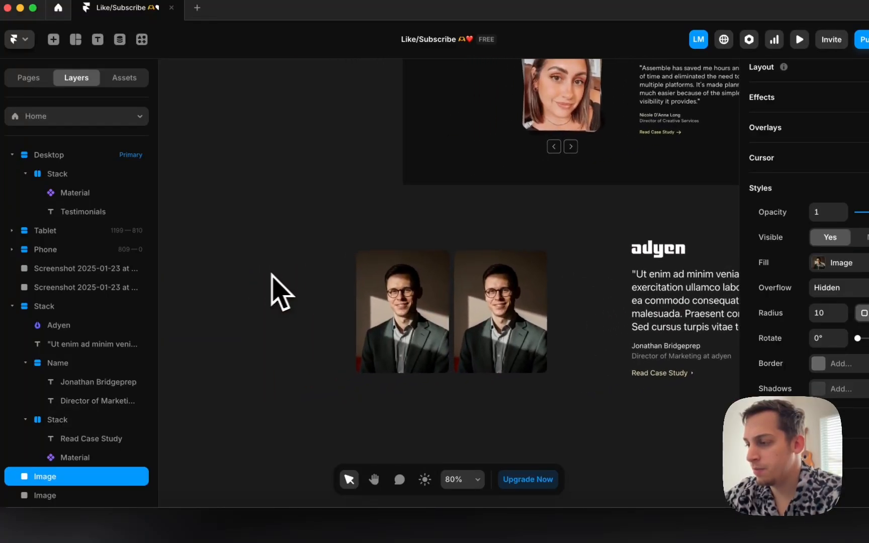
left_click_drag(508, 315, 306, 299, "alt")
scroll(305, 316, "left", 5)
left_click_drag(309, 241, 619, 401)
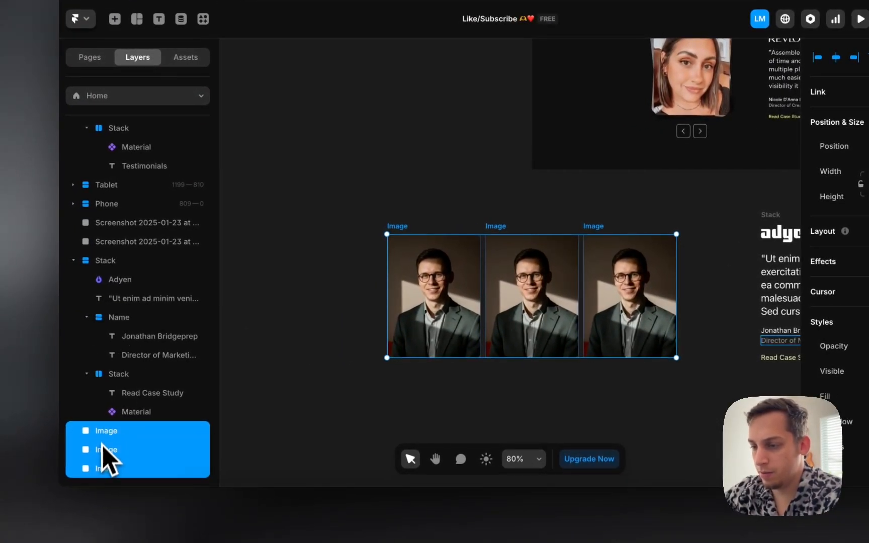
Step: Rename the three image layers 1, 2 and 3
double_click(104, 432)
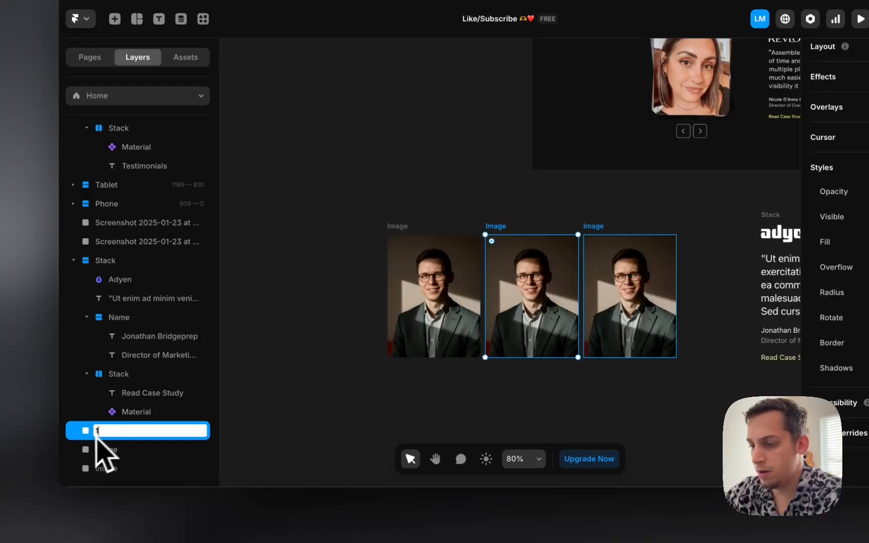
left_click(103, 450)
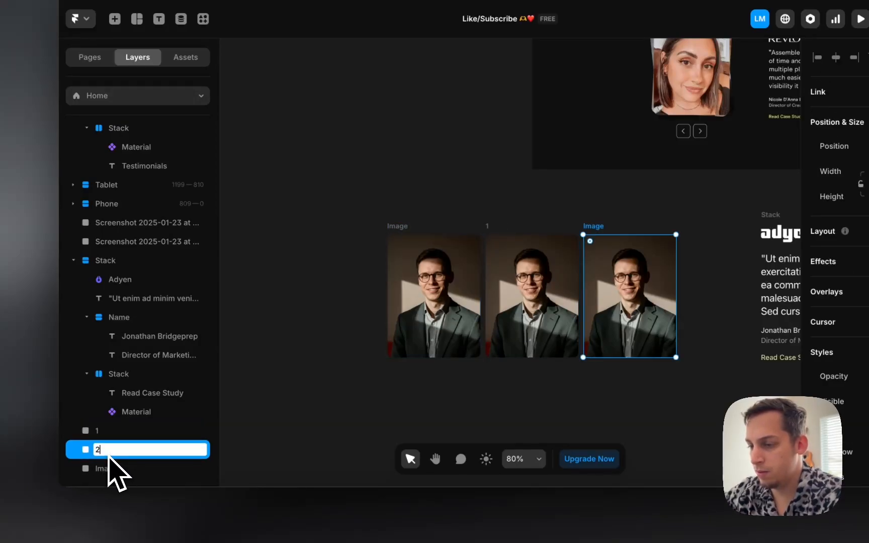
type("2")
double_click(108, 468)
type("3")
left_click(266, 409)
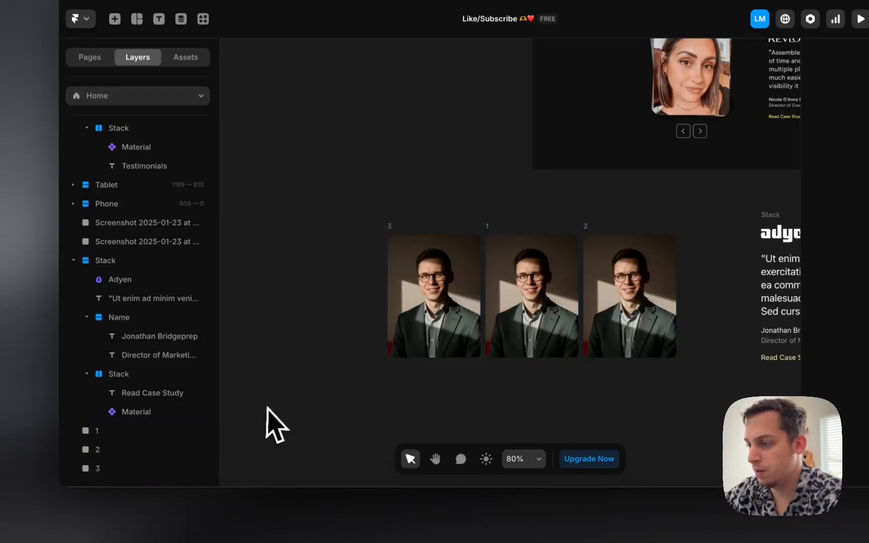
Step: Reorder the images to 1, 2, 3 left to right and move them further left
left_click_drag(409, 247, 701, 253)
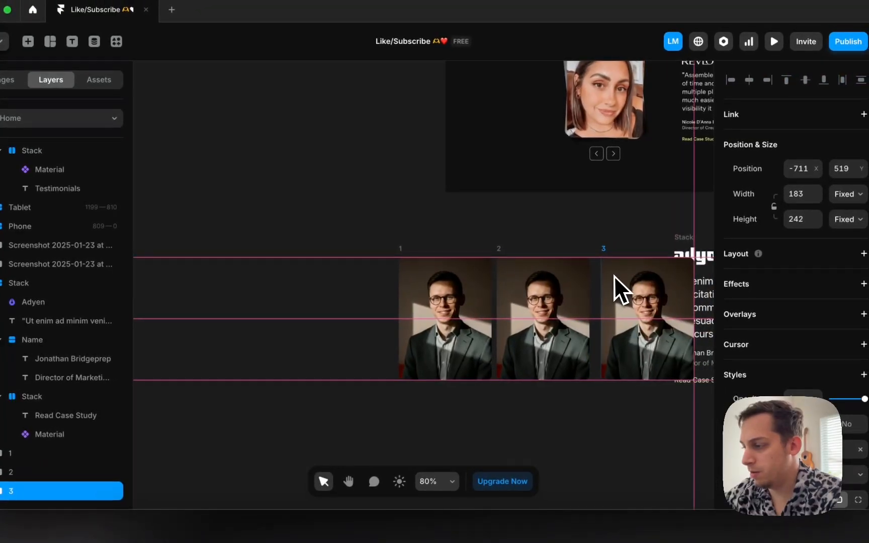
left_click_drag(613, 276, 606, 277)
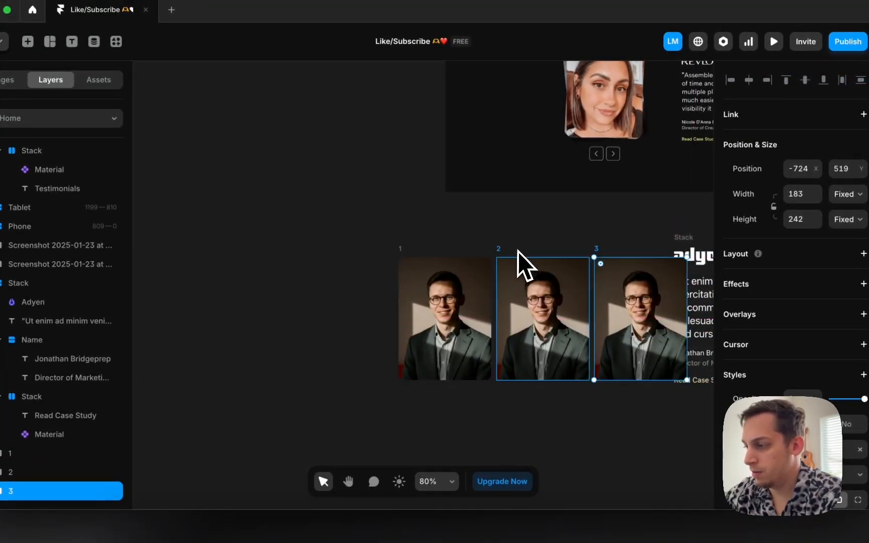
left_click(519, 259, "shift")
left_click_drag(418, 256, 315, 297)
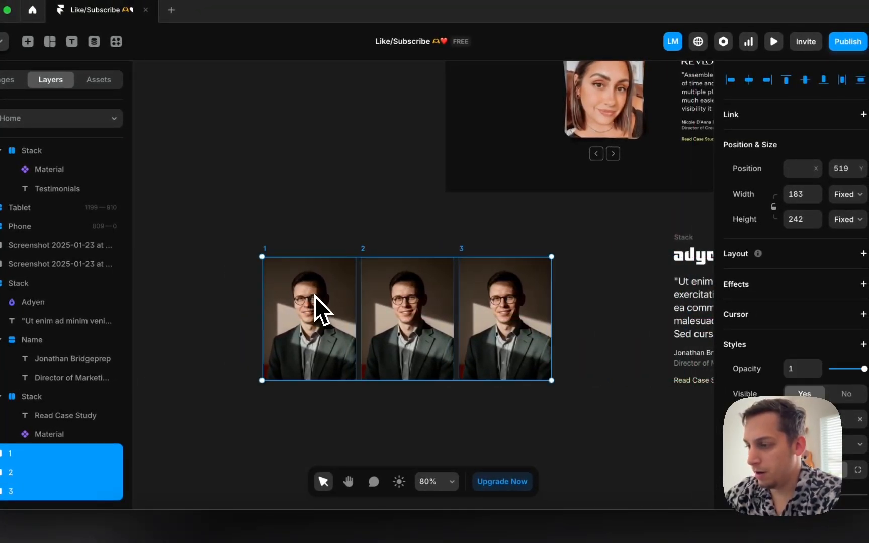
Step: Wrap the three headshots in a stack and make the images absolutely positioned
right_click(315, 296)
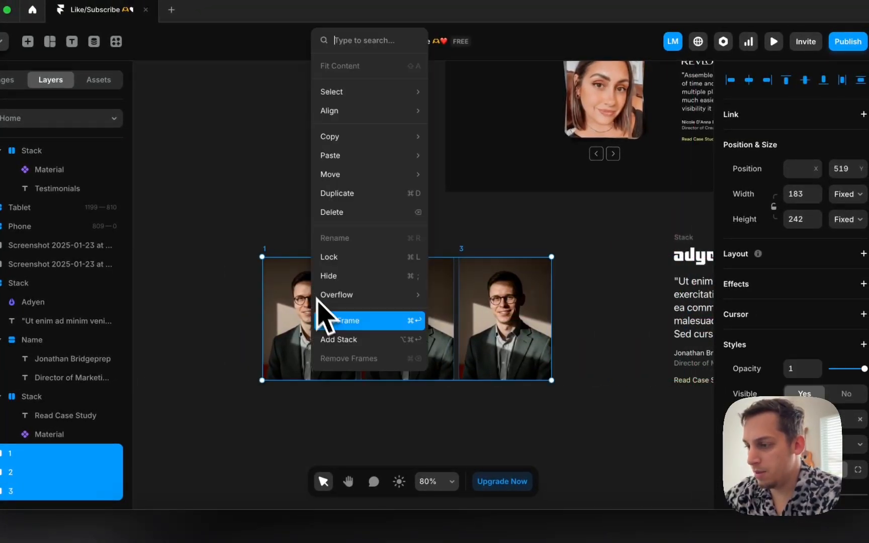
left_click(340, 341)
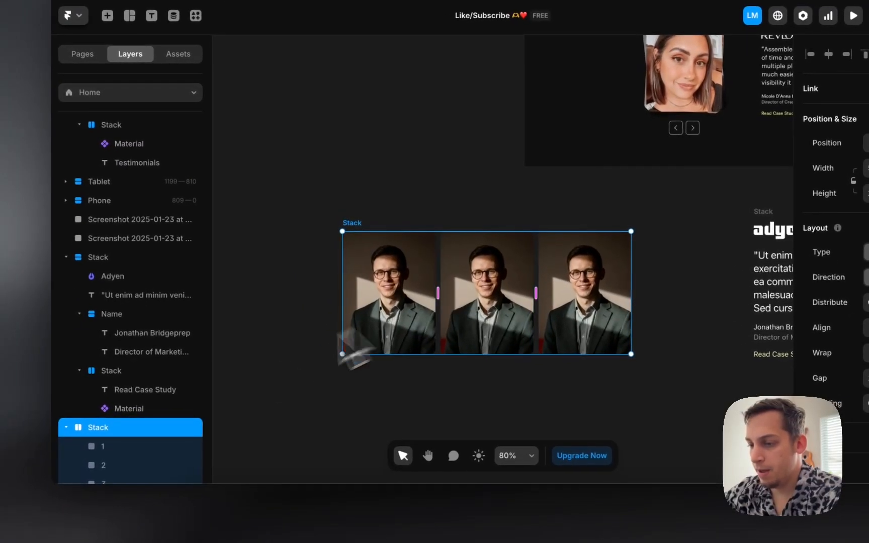
left_click(132, 464)
left_click(132, 449)
scroll(131, 452, "down", 1)
left_click(129, 466, "shift")
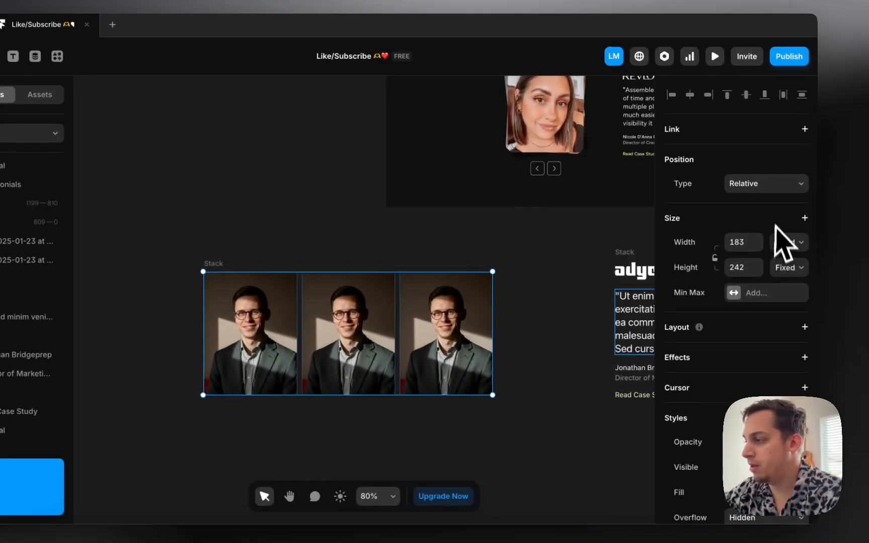
left_click(760, 186)
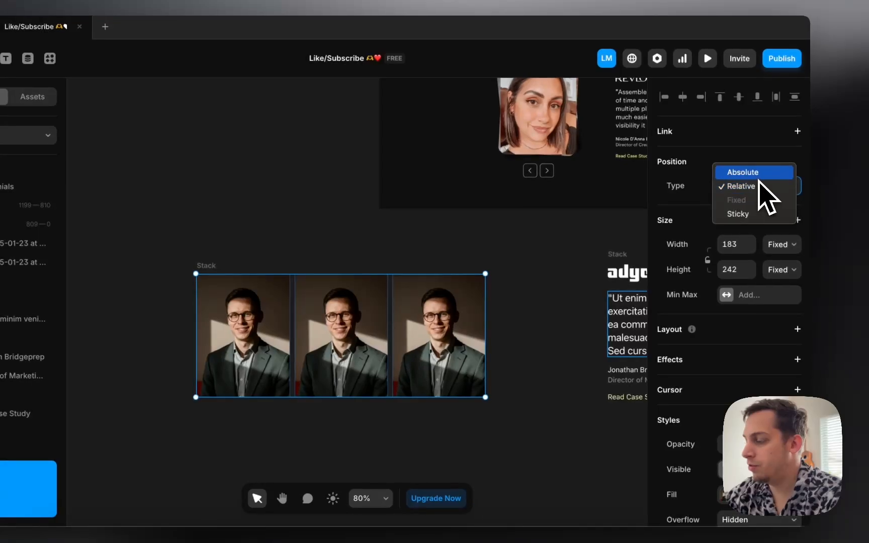
left_click(754, 173)
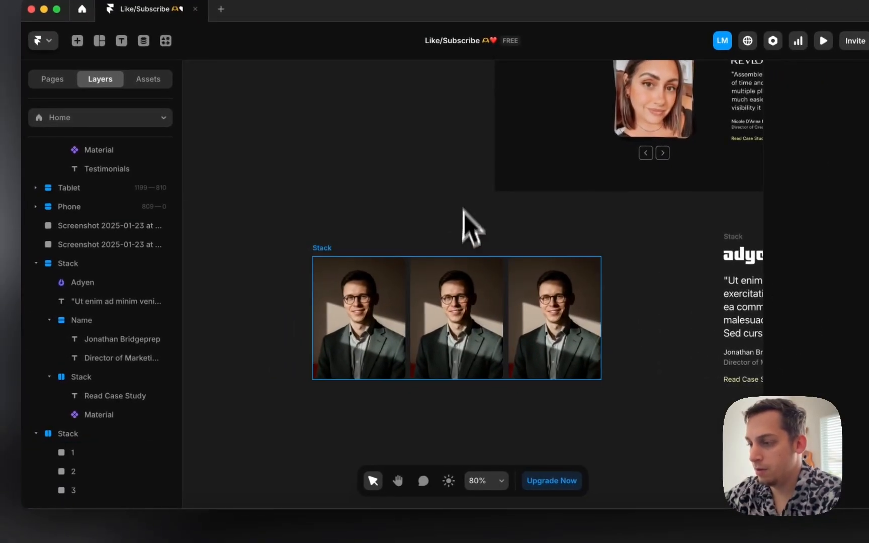
Step: Slide images 2 and 3 over image 1 so the photos overlap
left_click(417, 297)
left_click_drag(417, 297, 368, 294)
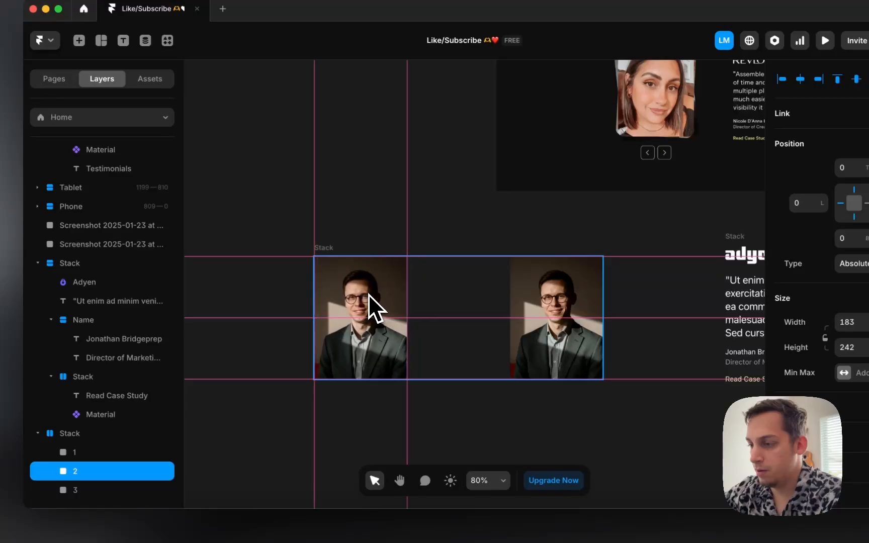
left_click(541, 324)
left_click_drag(541, 324, 352, 322)
Step: Rename the bottom photo layer 1 and the top photo layer 3
double_click(78, 491)
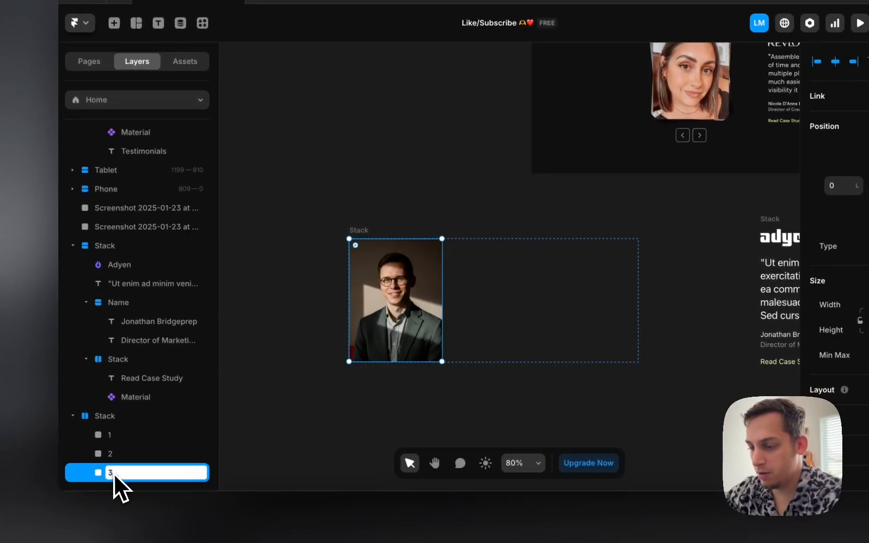
type("1")
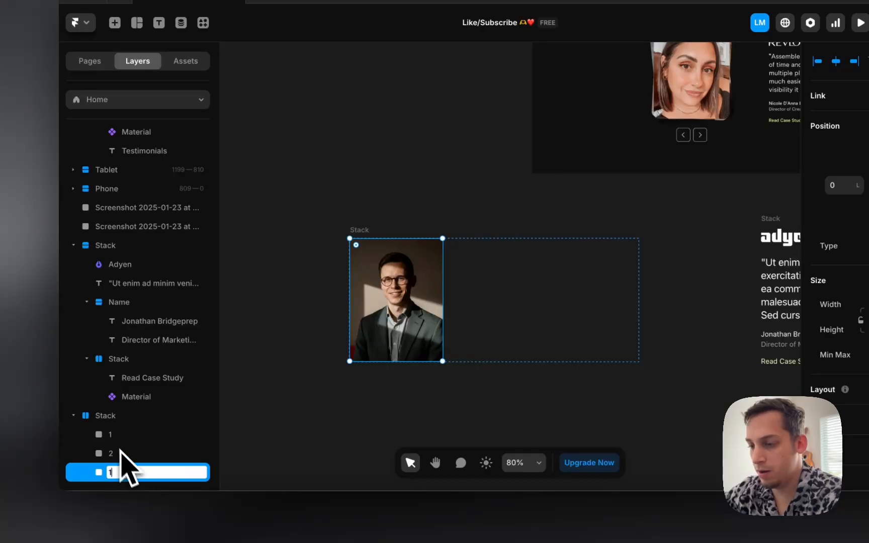
double_click(113, 438)
type("3")
left_click(262, 390)
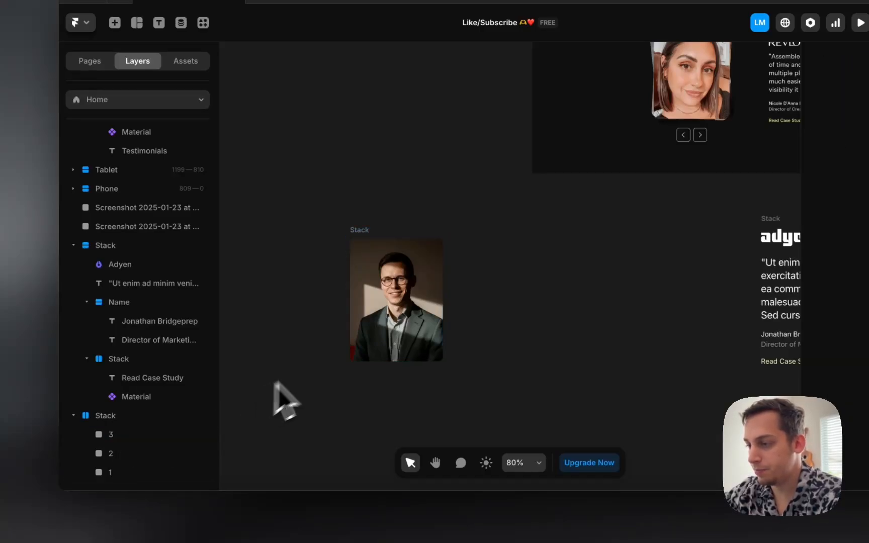
Step: Shrink the photo stack's width down to a single photo's width
left_click(375, 307)
left_click(360, 231)
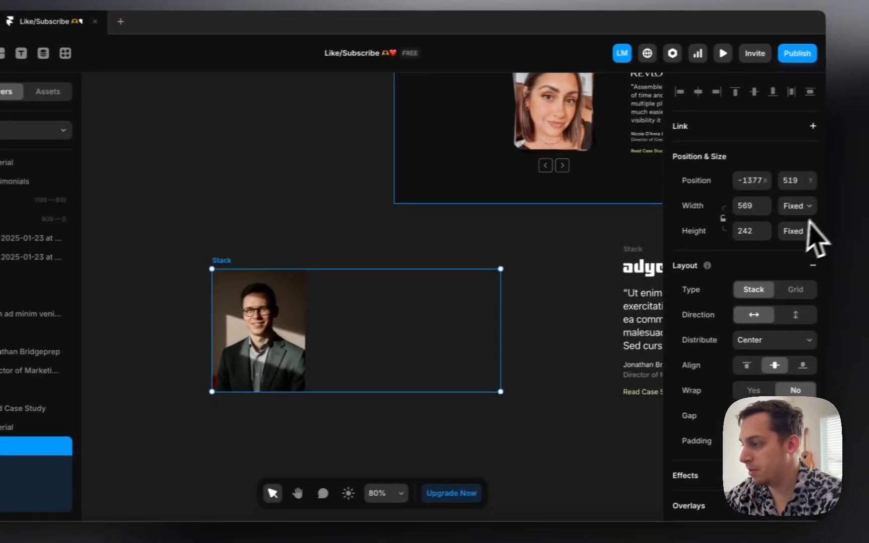
left_click(799, 207)
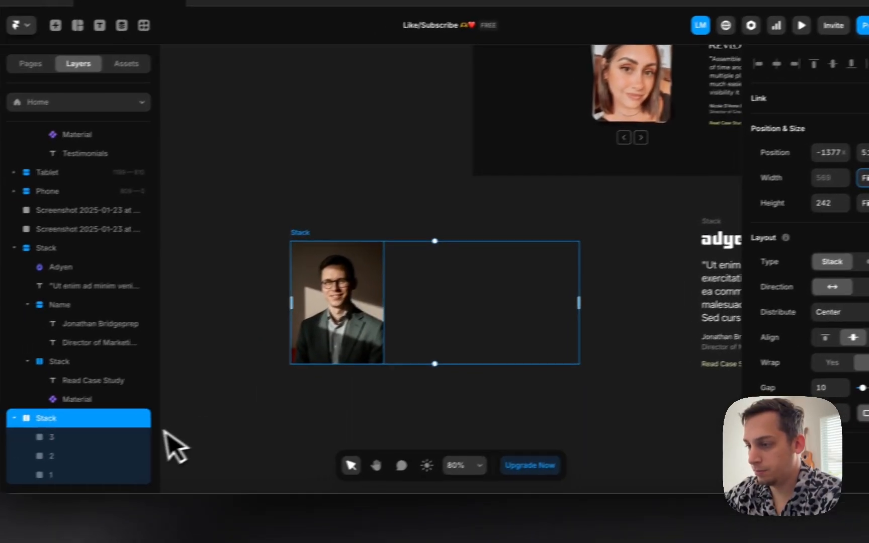
left_click(30, 467)
left_click(304, 363)
left_click(348, 247)
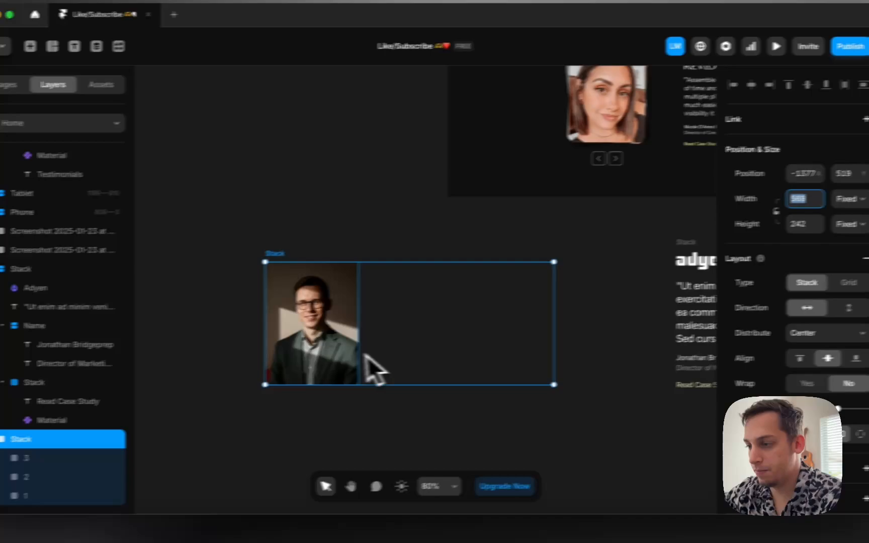
double_click(249, 331)
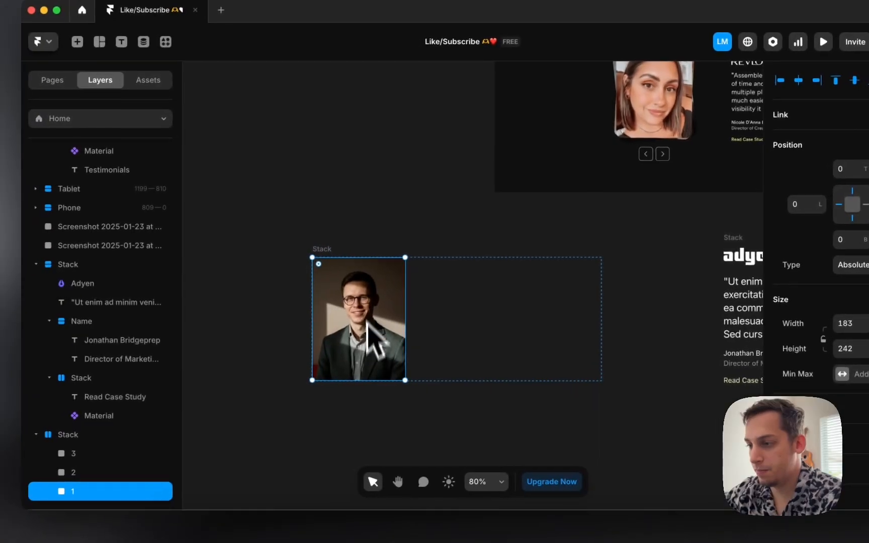
left_click(212, 261)
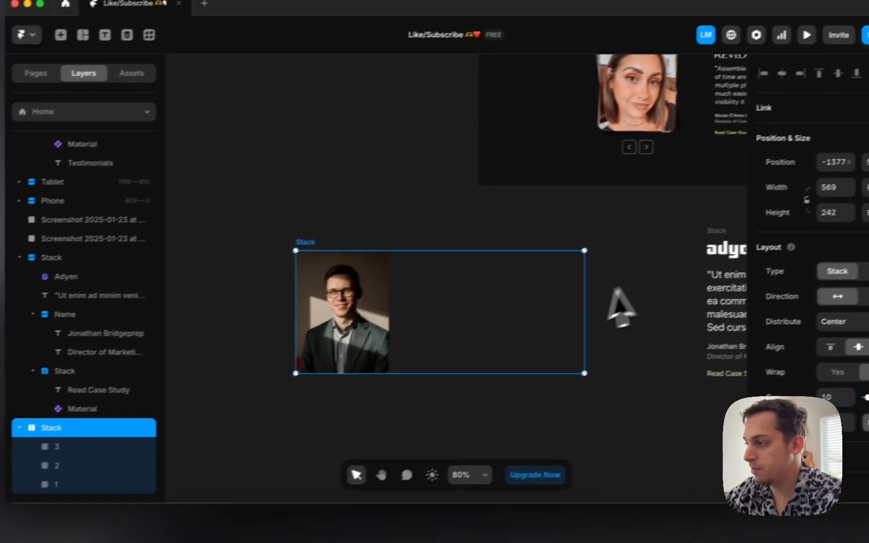
left_click_drag(559, 316, 375, 324)
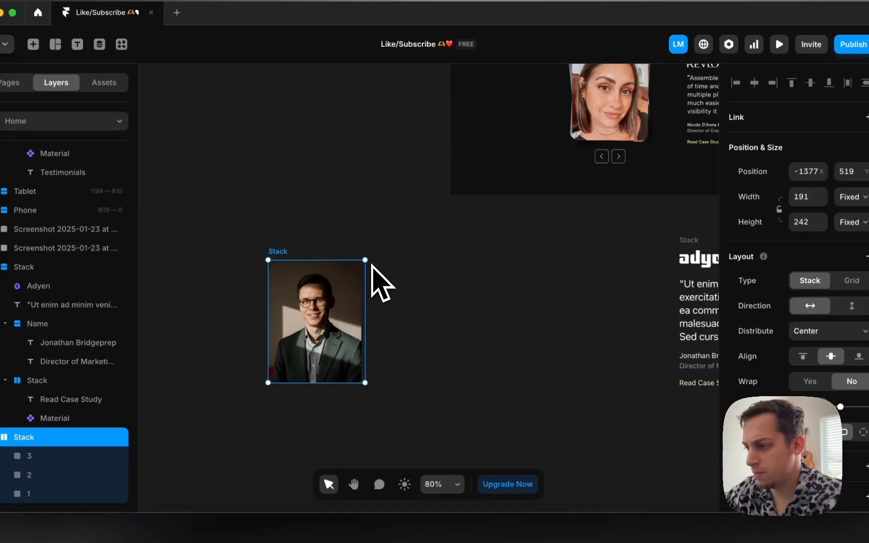
Step: Enlarge the photo stack to about 224 × 284
right_click(366, 261)
left_click(275, 254)
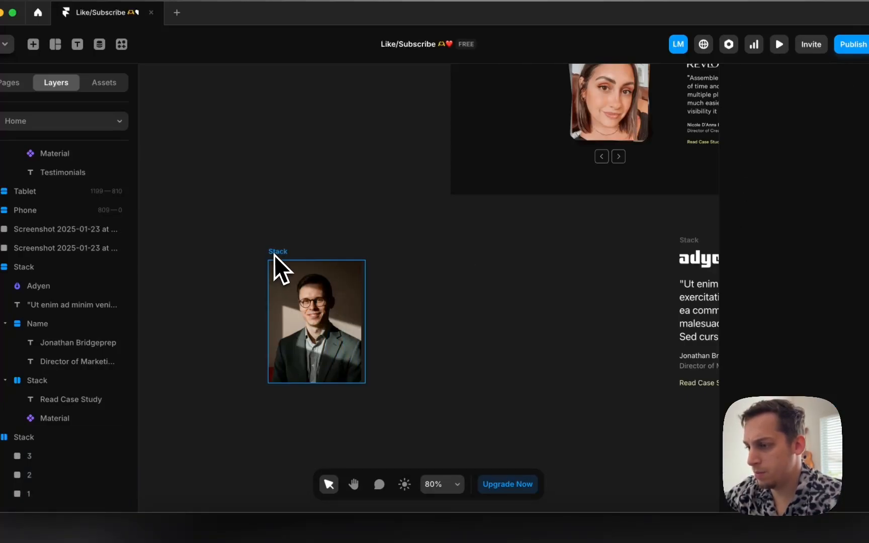
right_click(364, 262)
left_click(281, 262)
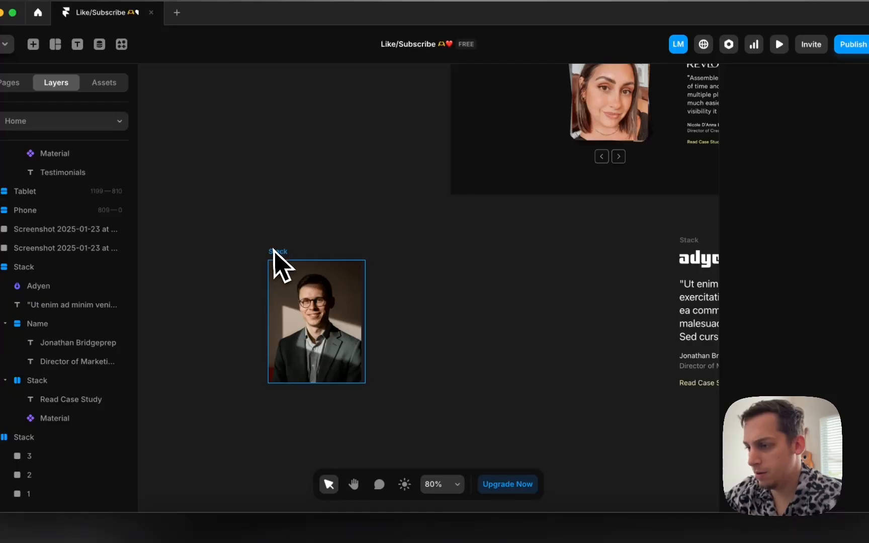
mouse_move(366, 260)
left_mouse_down()
mouse_move(380, 249)
mouse_move(374, 252)
left_mouse_up()
Step: Resize all three photos to 150.5 × 228 and centre them in the stack
left_click(48, 455)
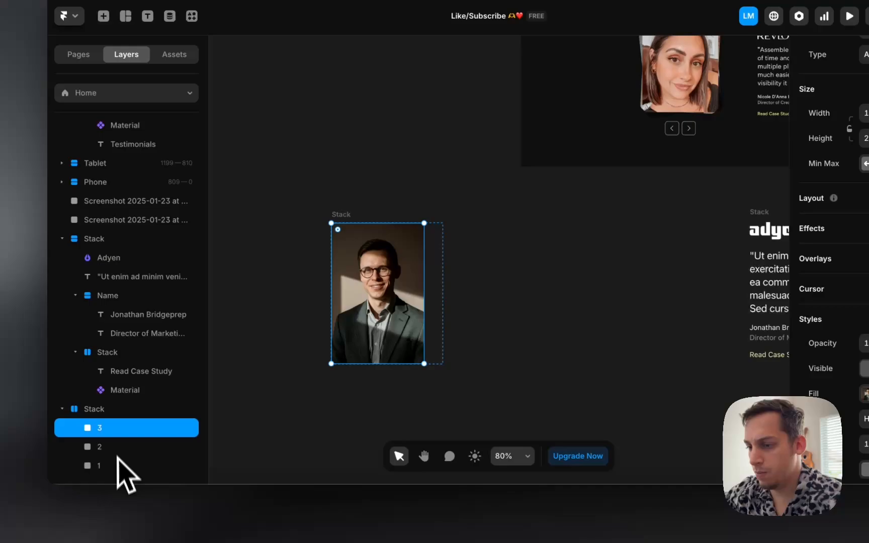
left_click(126, 466, "shift")
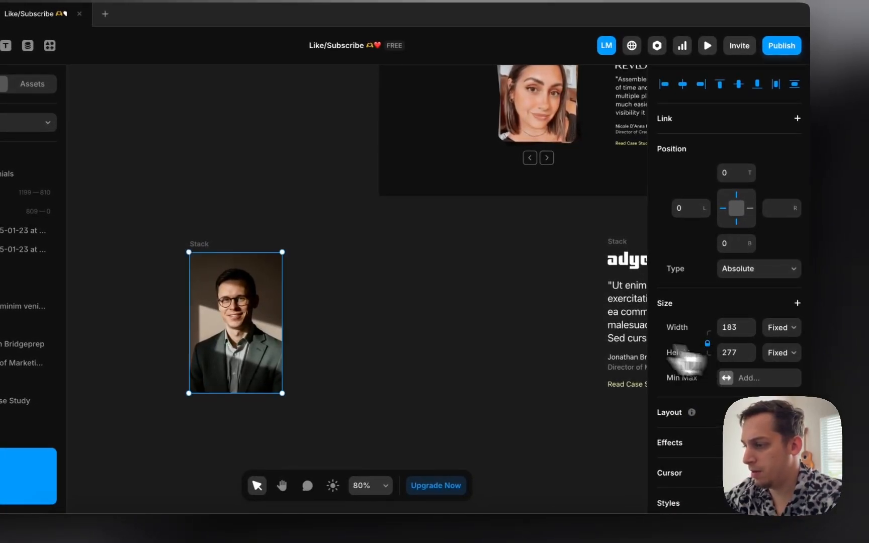
left_click_drag(282, 393, 277, 384)
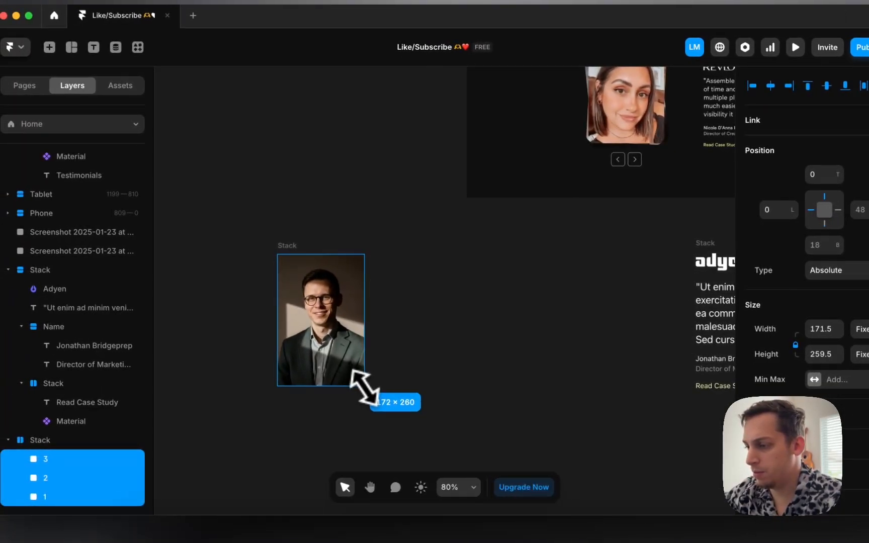
left_click_drag(365, 386, 354, 371)
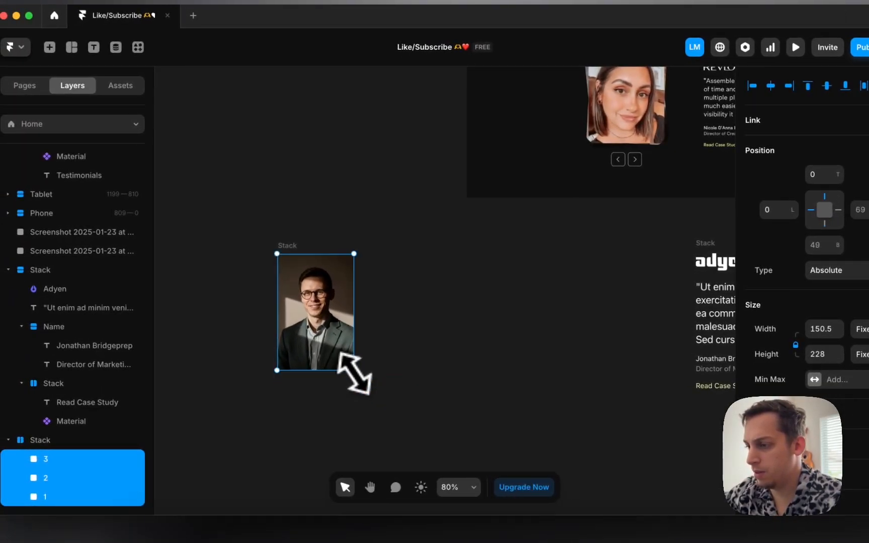
left_click_drag(310, 311, 328, 324)
left_click(298, 257)
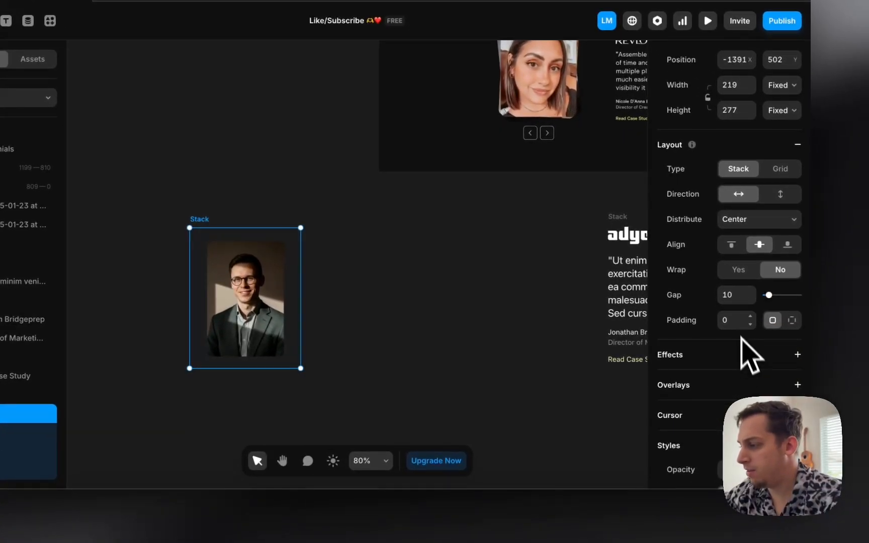
Step: Give the photo stack a white fill at 0.1 opacity
scroll(741, 338, "down", 3)
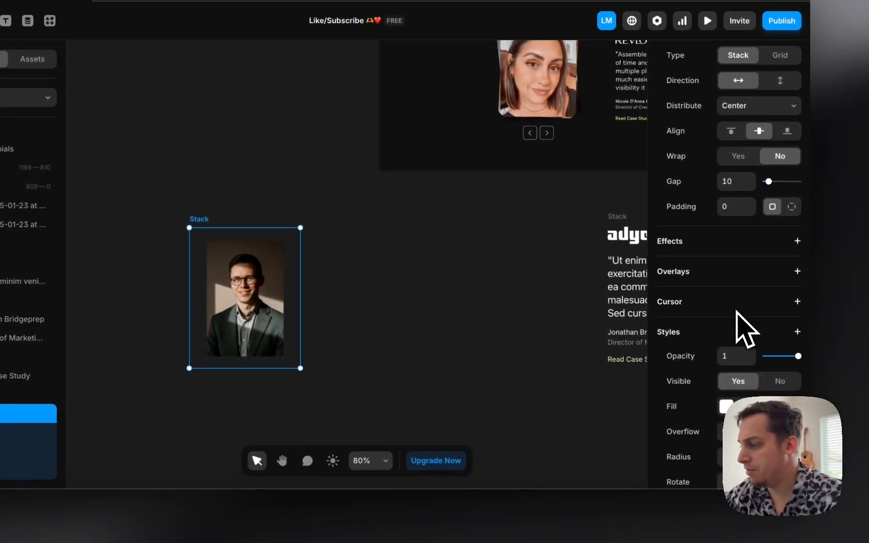
left_click(726, 406)
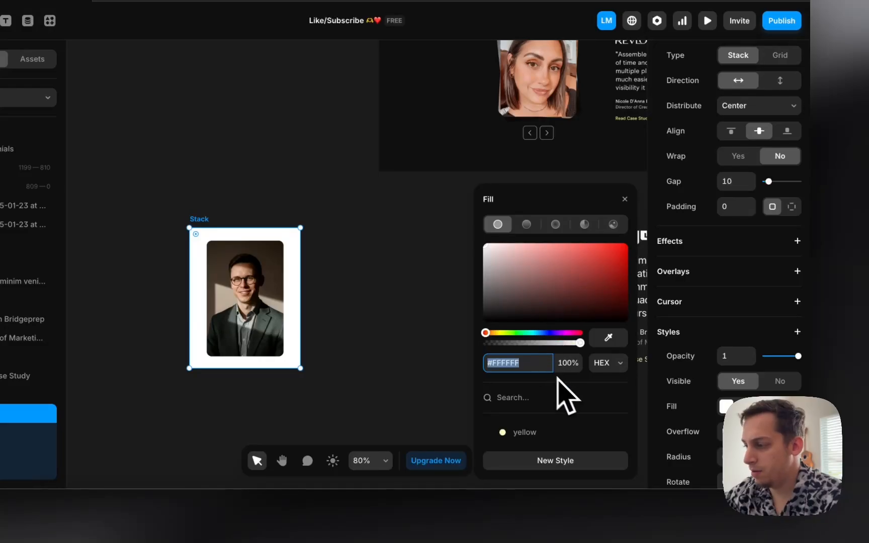
type(".1")
key("Return")
left_click(392, 348)
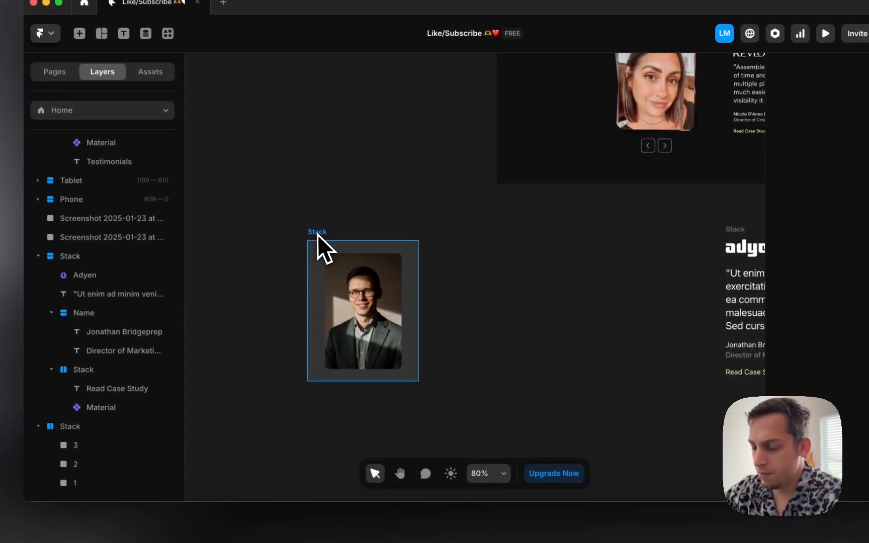
Step: Tilt photo 1 slightly with its corner handle
double_click(341, 306)
scroll(343, 316, "up", 2)
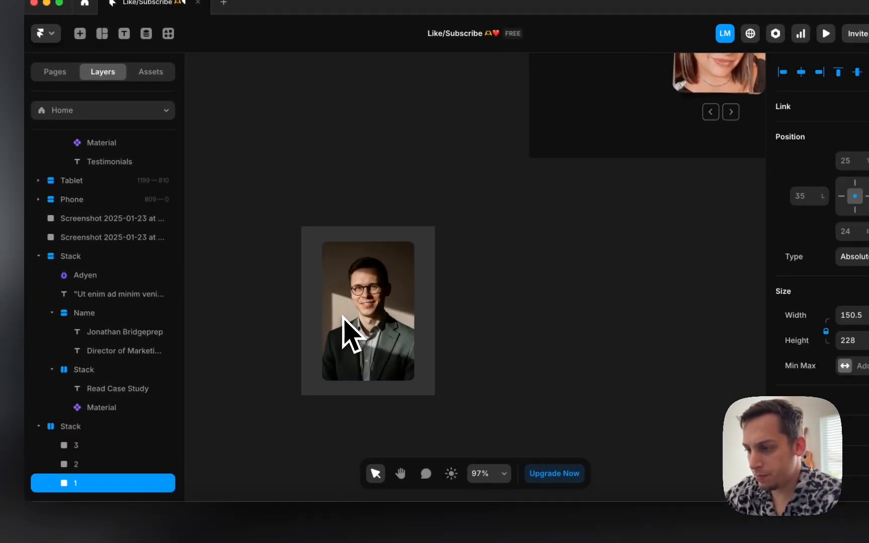
scroll(425, 261, "up", 2)
scroll(425, 261, "up", 1)
scroll(425, 262, "down", 1)
scroll(426, 261, "down", 2)
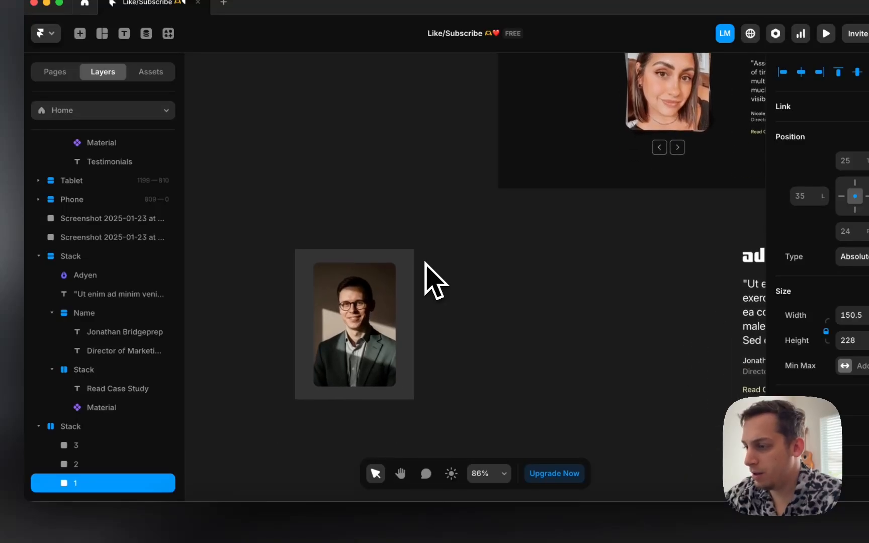
scroll(425, 262, "up", 3)
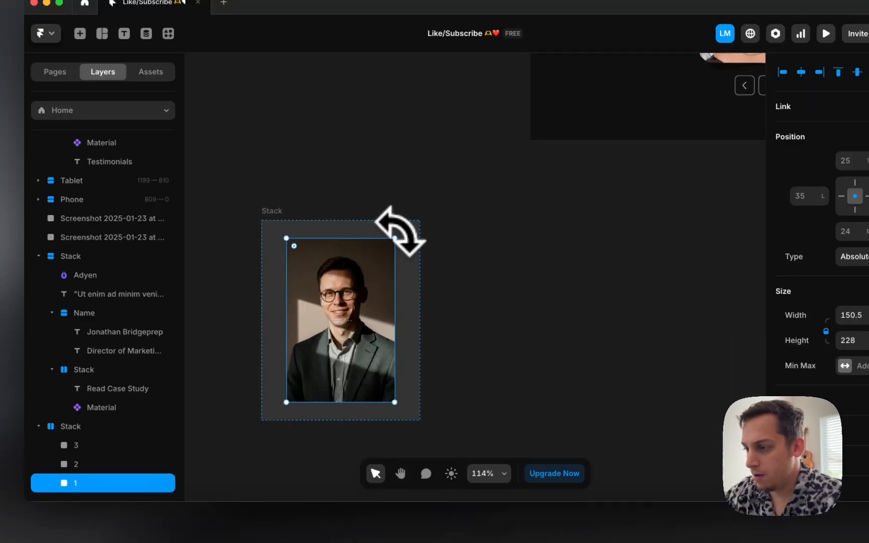
left_click_drag(400, 231, 405, 240)
Step: Tilt photo 2 at a different angle and rotate photo 3 to about -2°
left_click(150, 464)
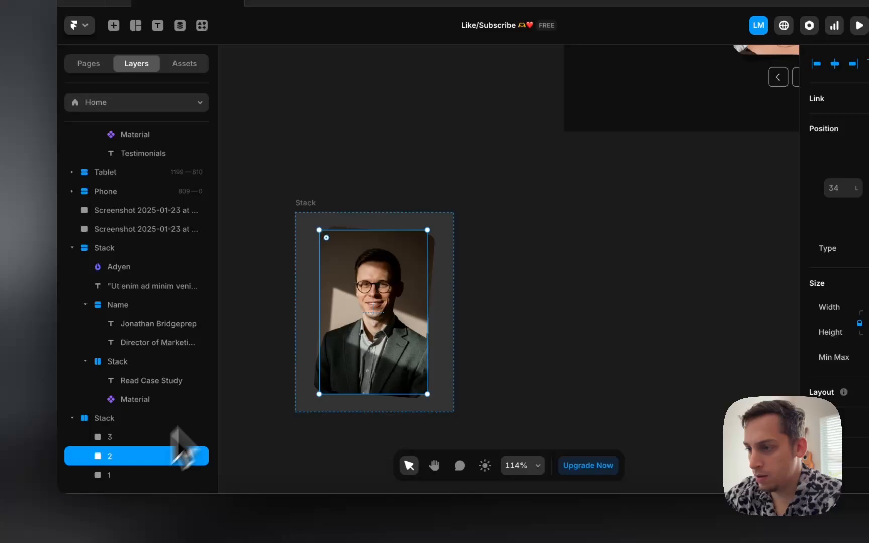
scroll(330, 295, "left", 1)
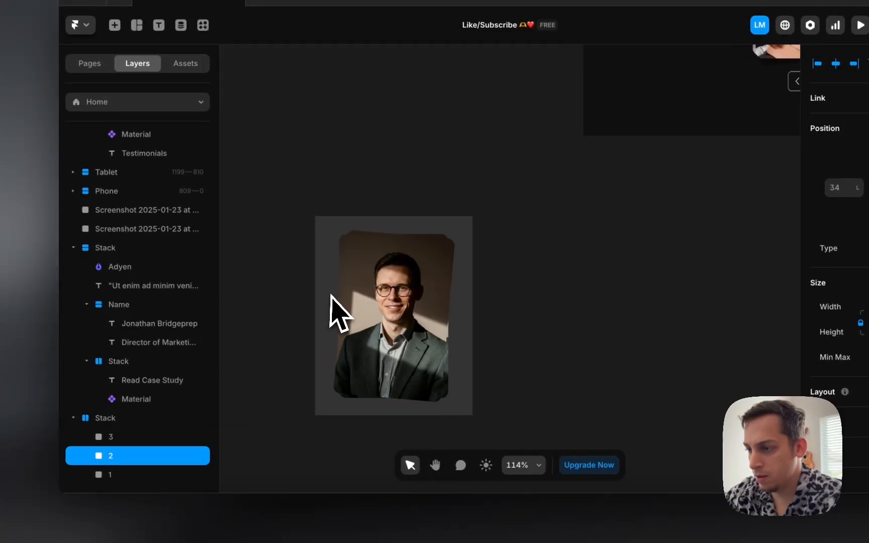
mouse_move(355, 234)
left_mouse_down()
mouse_move(352, 225)
mouse_move(340, 229)
mouse_move(364, 223)
left_mouse_up()
left_click(150, 437)
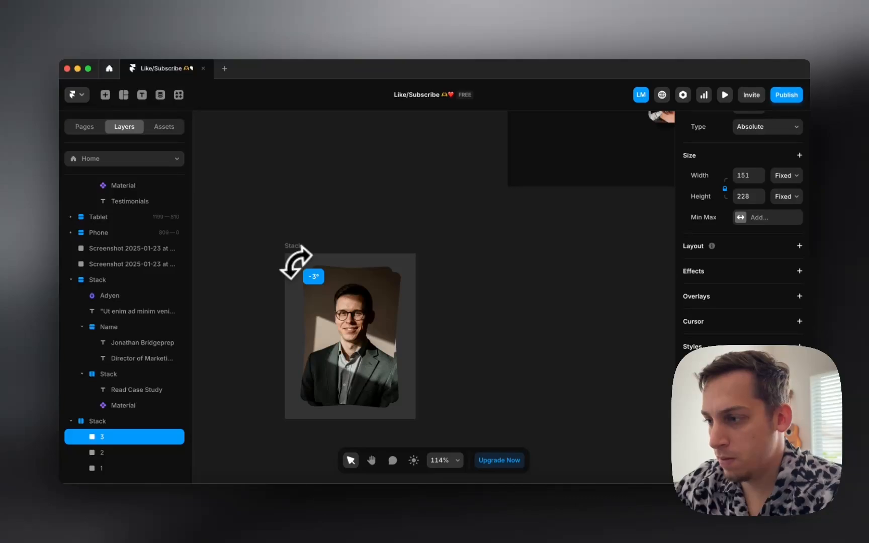
left_click_drag(299, 260, 299, 262)
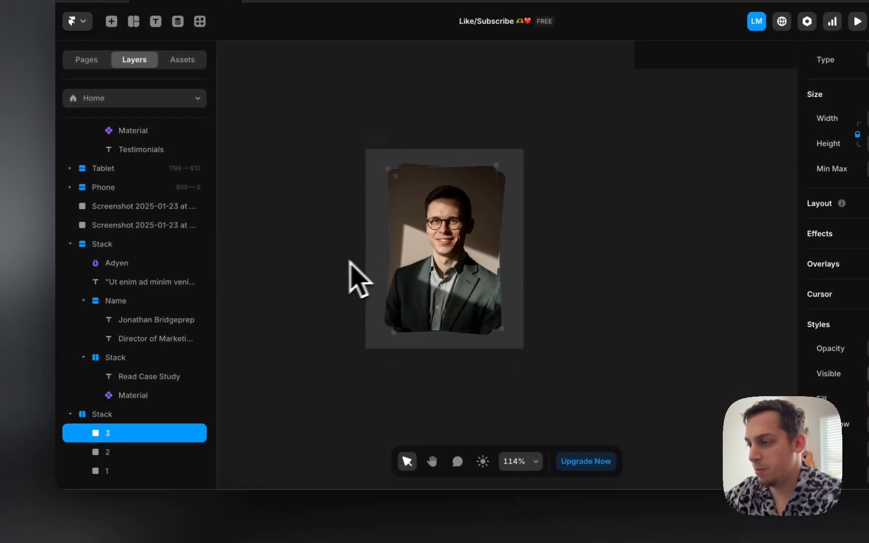
left_click(321, 270)
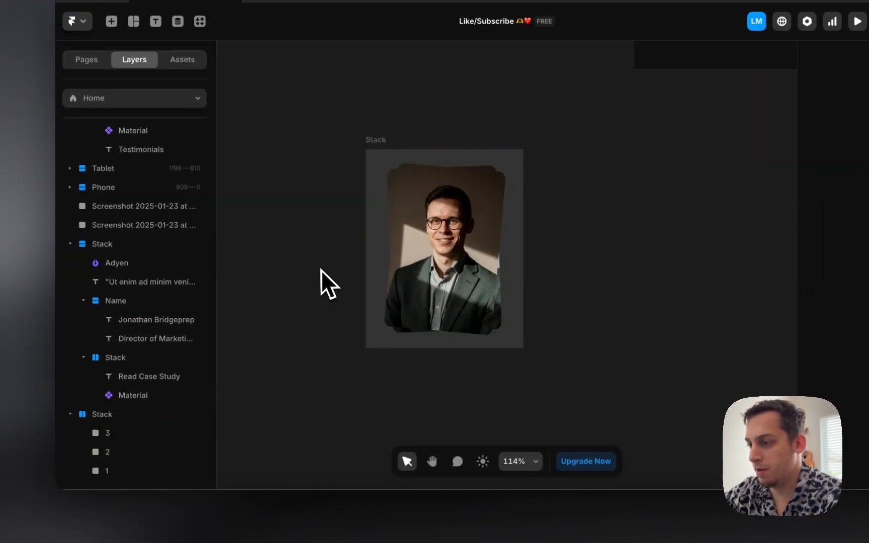
left_click(441, 274)
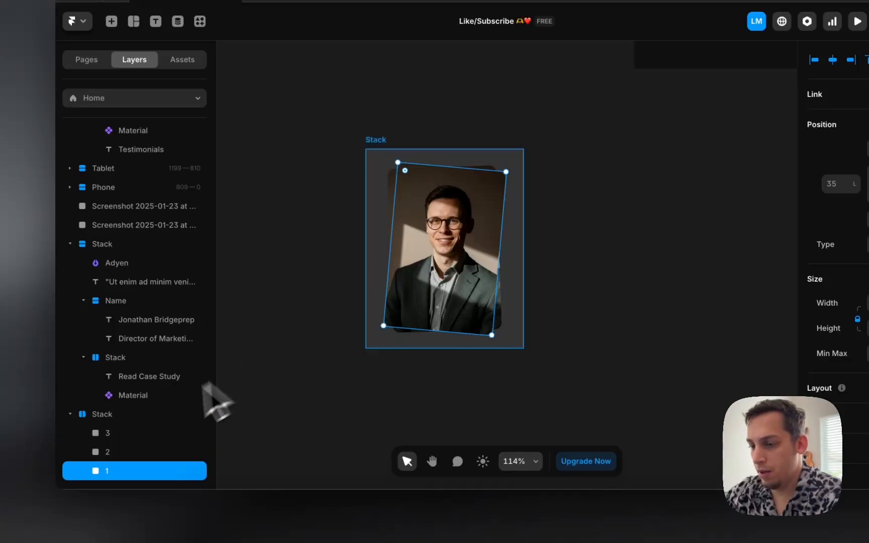
Step: Give headshot photos 3, 2 and 1 a realistic drop shadow
left_click(144, 433)
left_click(141, 471, "shift")
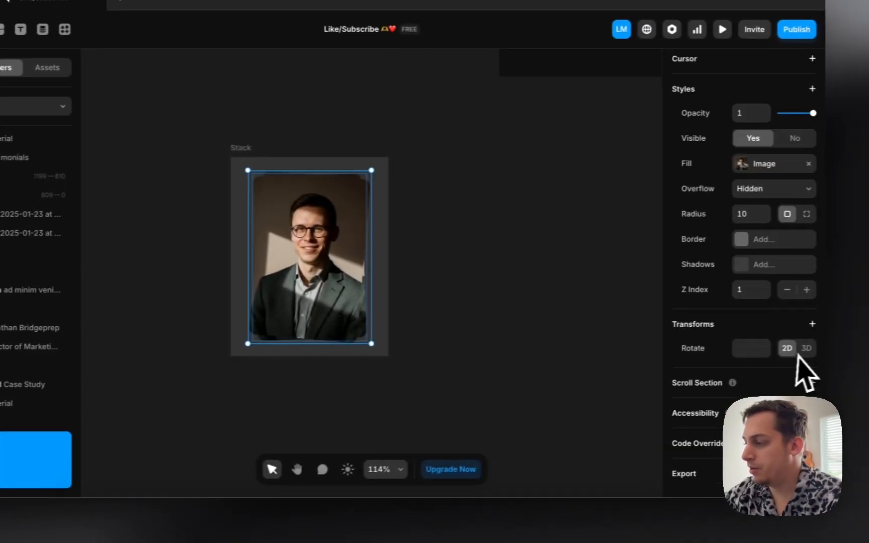
scroll(780, 301, "up", 1)
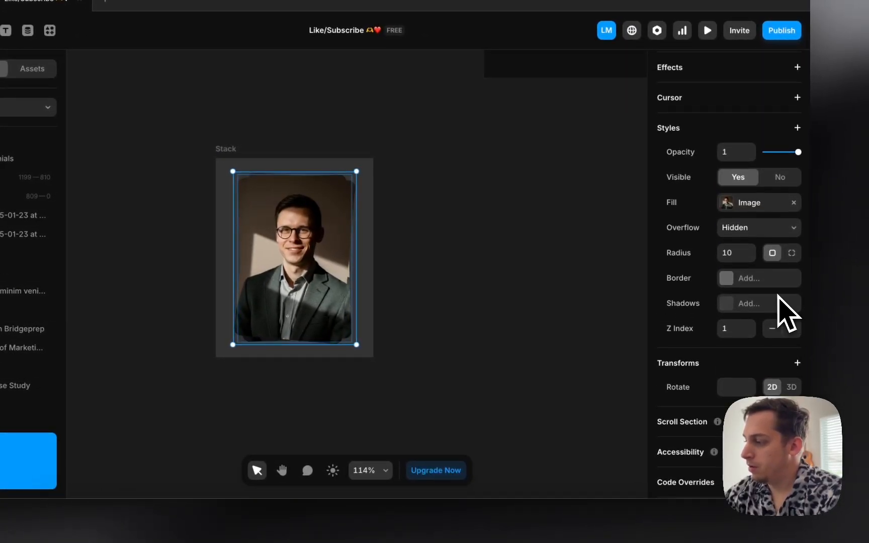
left_click(744, 304)
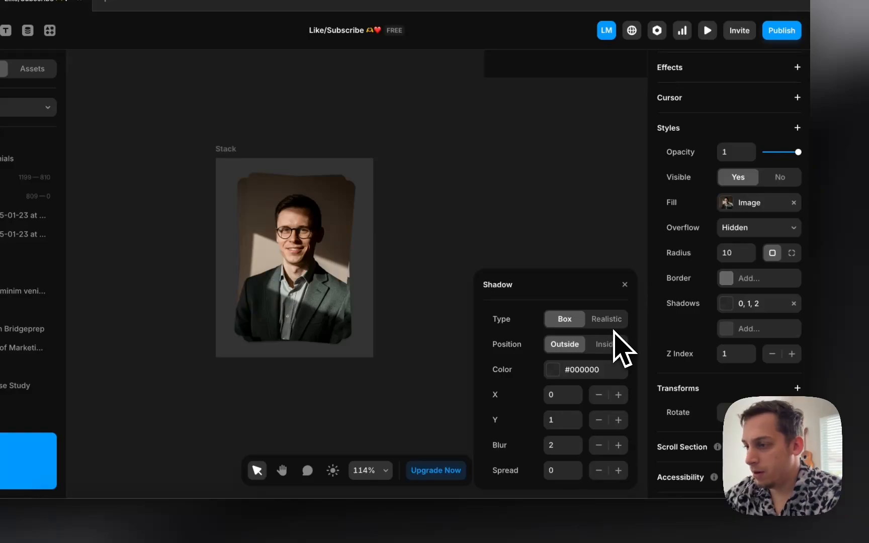
left_click(610, 320)
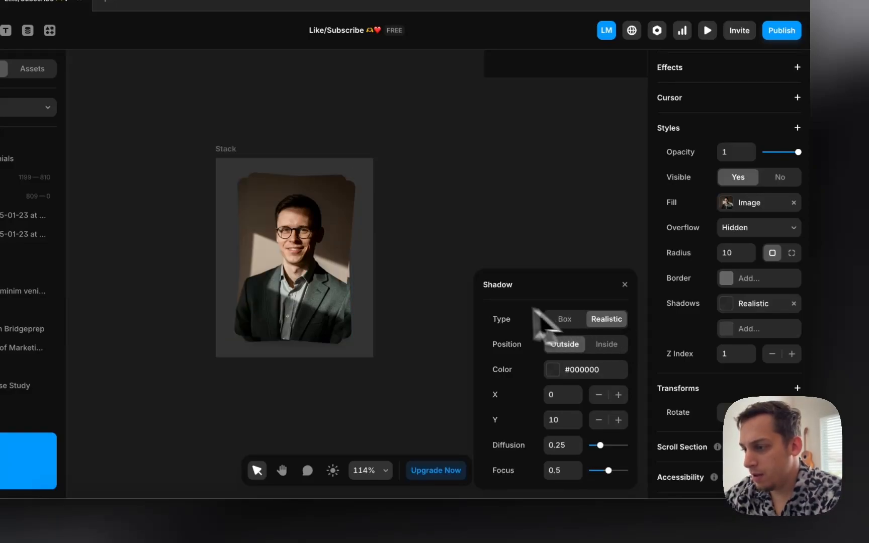
left_click(452, 291)
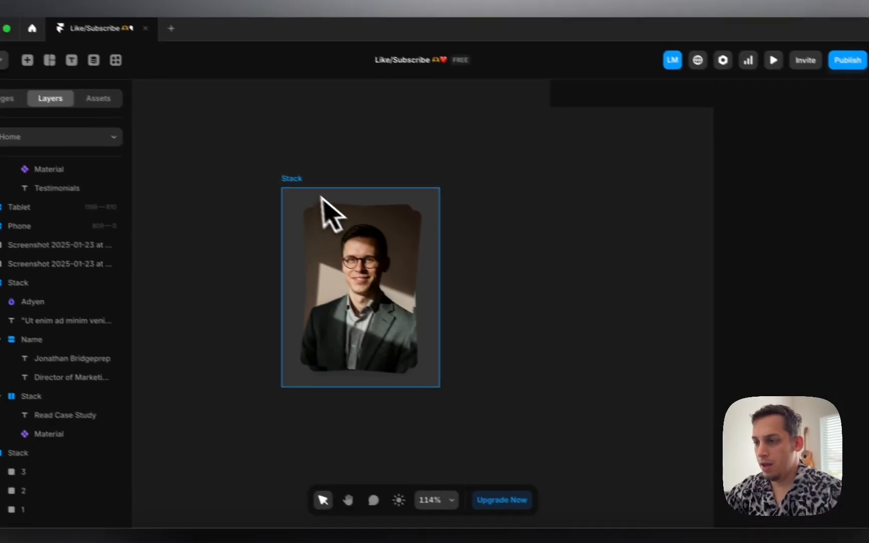
Step: Align the headshot stack beside the Adyen quote and begin renaming its layer
left_click(240, 170)
scroll(240, 170, "down", 3)
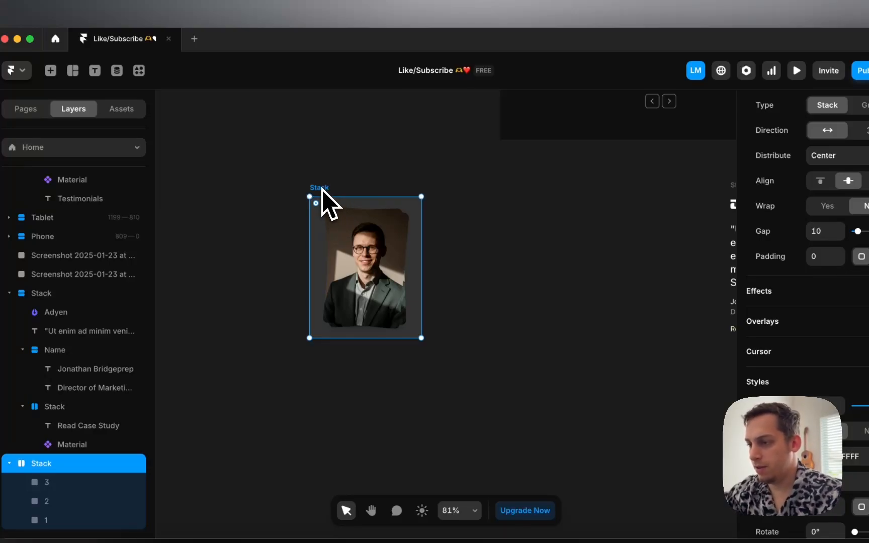
left_click_drag(321, 189, 587, 205)
scroll(587, 205, "right", 3)
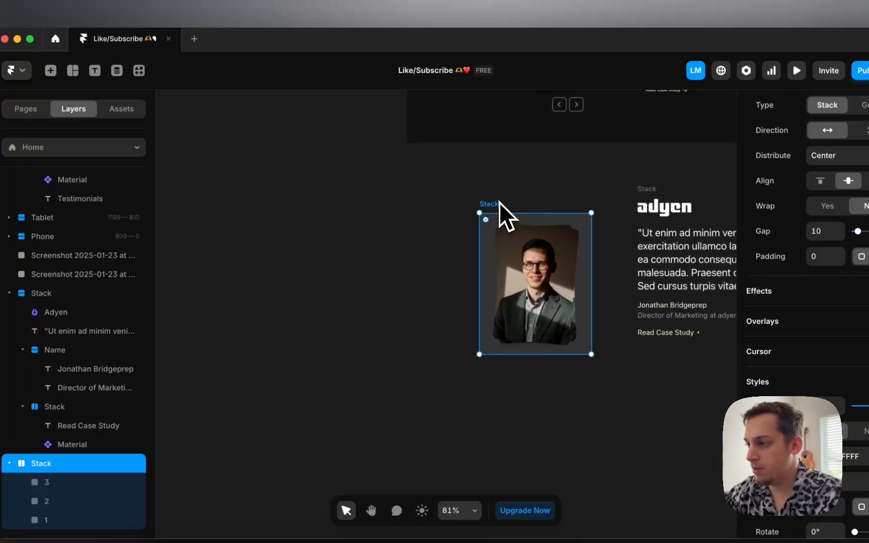
left_click_drag(499, 202, 520, 186)
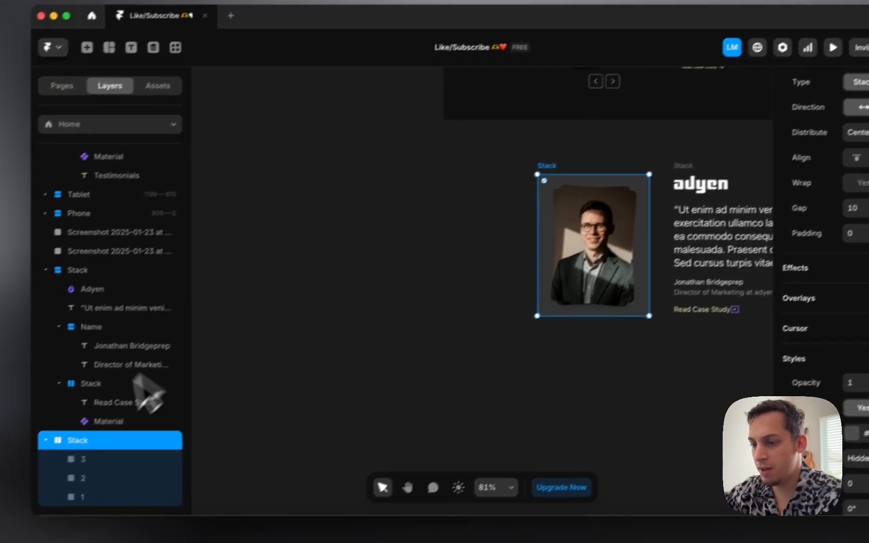
double_click(47, 465)
key("BackSpace")
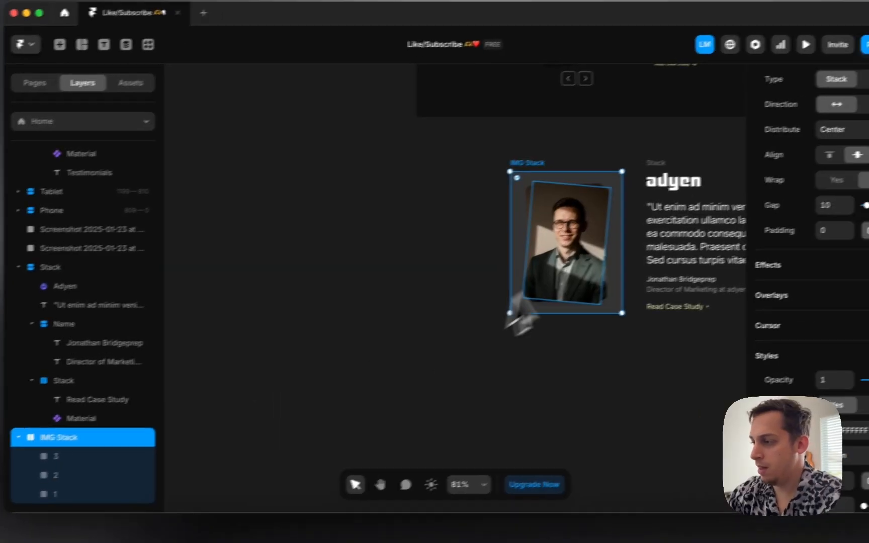
Step: Rename the testimonial text stack layer to 'Text Stack'
left_click(712, 181)
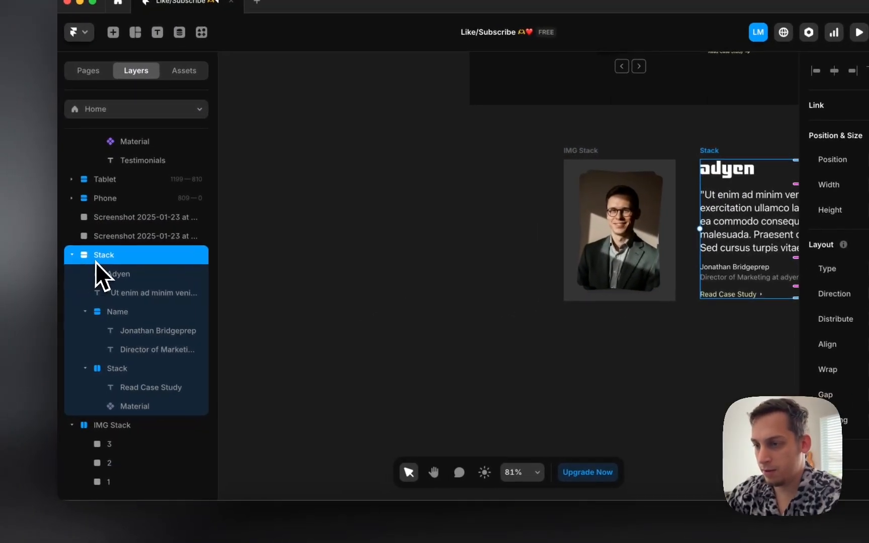
double_click(83, 261)
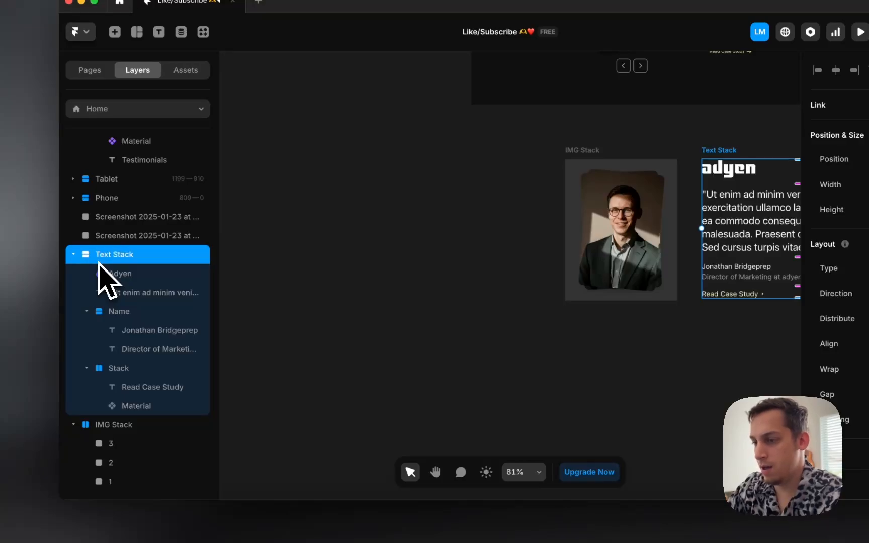
double_click(606, 198)
Step: Wrap IMG Stack and Text Stack together in a new horizontal Stack
left_click(508, 165)
scroll(503, 165, "right", 2)
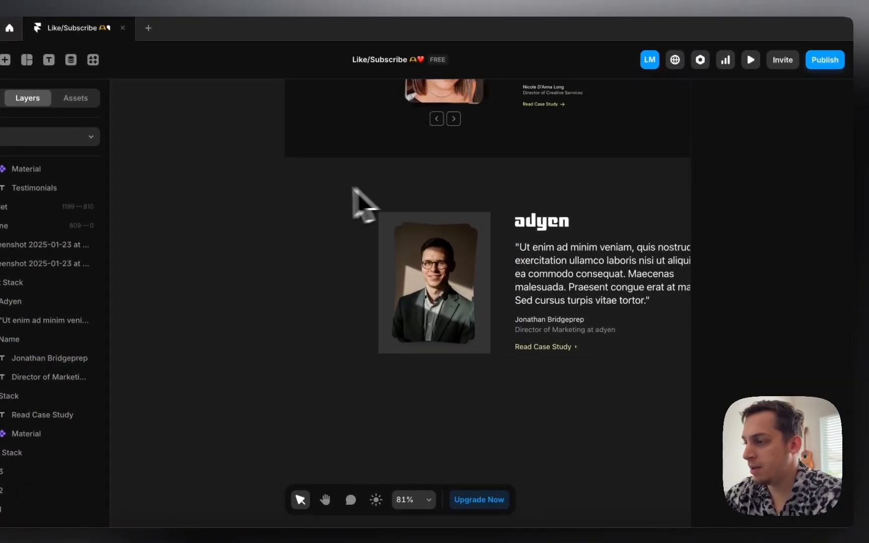
left_click_drag(312, 188, 621, 370)
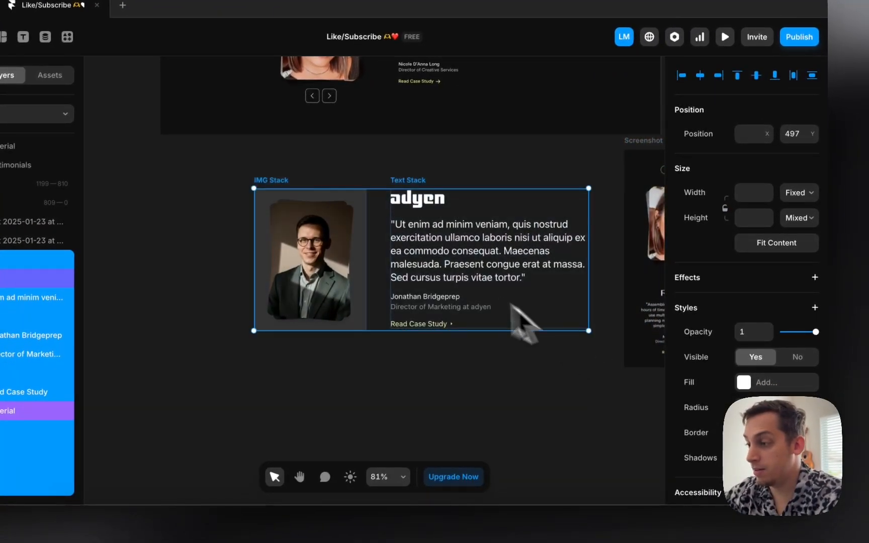
right_click(446, 298)
left_click(468, 337)
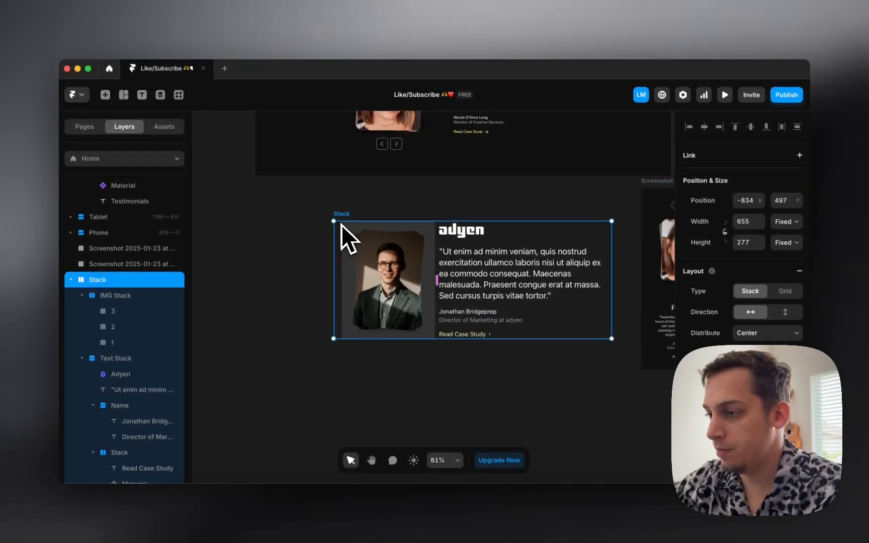
Step: Widen the combined testimonial stack to 865
left_click_drag(331, 241, 220, 301)
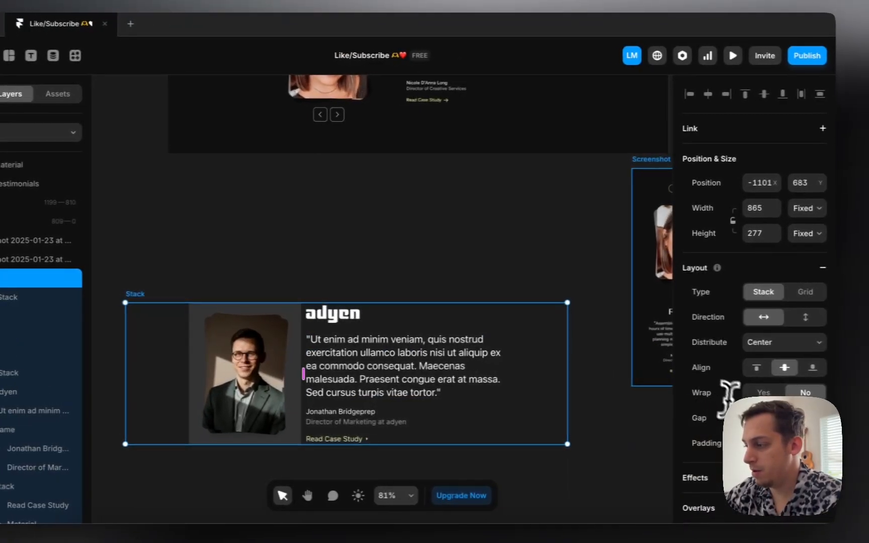
scroll(475, 372, "up", 3)
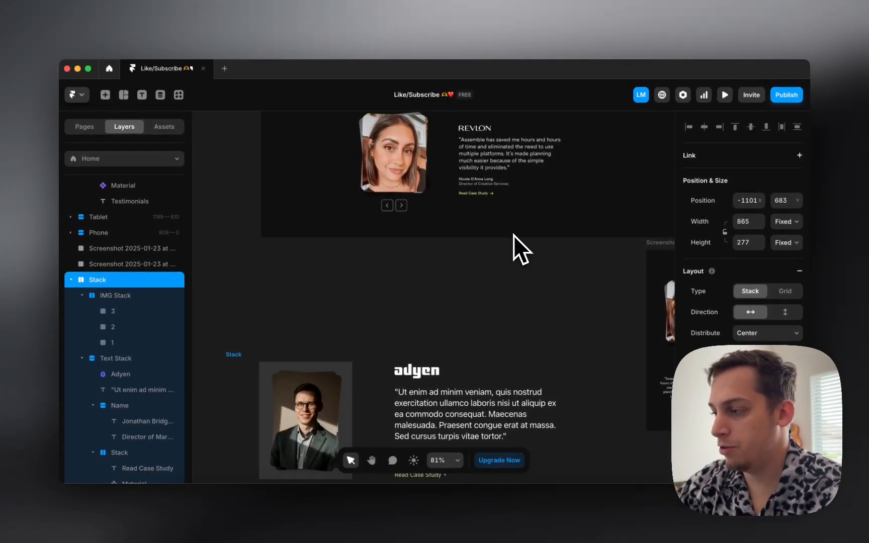
scroll(360, 313, "down", 5)
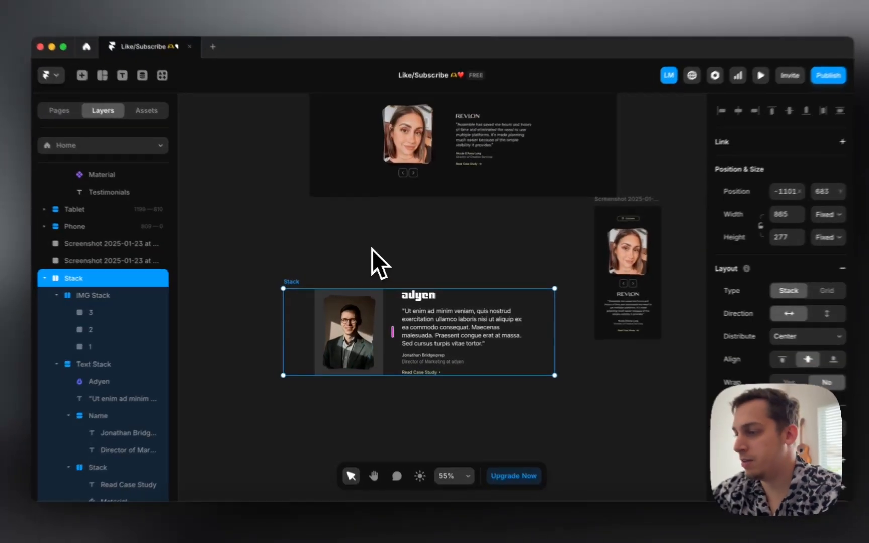
left_click(372, 249)
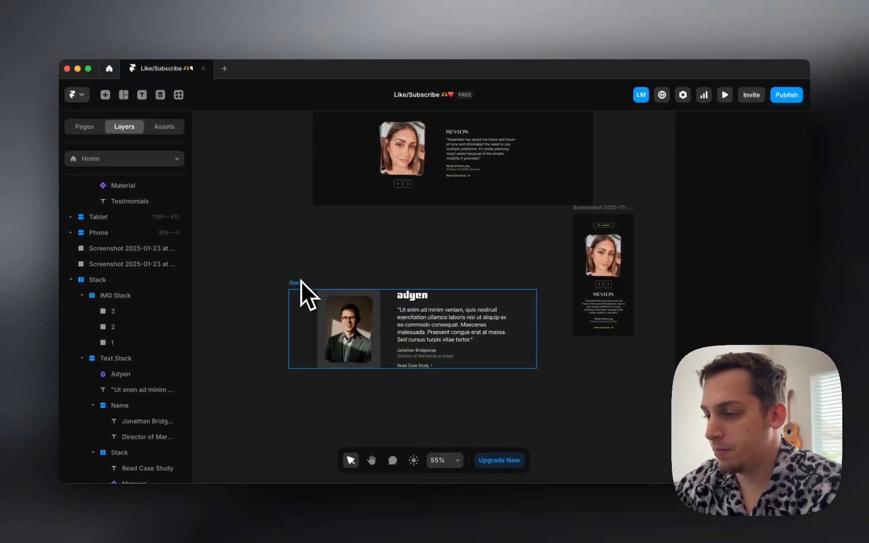
Step: Make IMG Stack taller, about 259 × 327, and set the outer stack's height to Fit Content
left_click(350, 329)
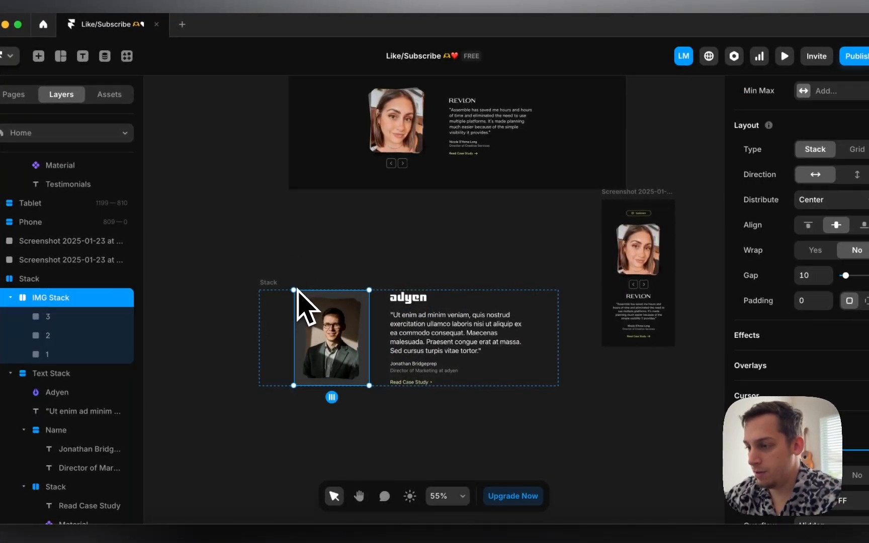
left_click_drag(300, 289, 300, 282)
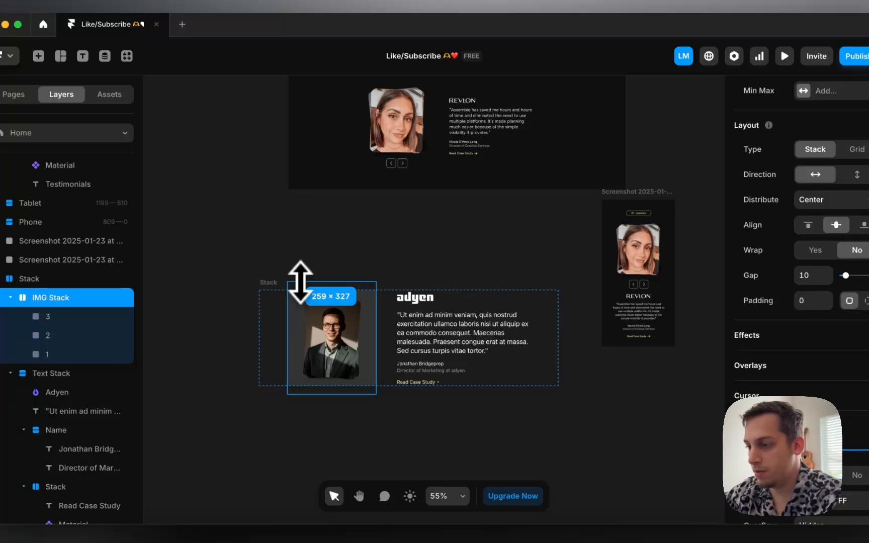
left_click(281, 287)
left_click(858, 235)
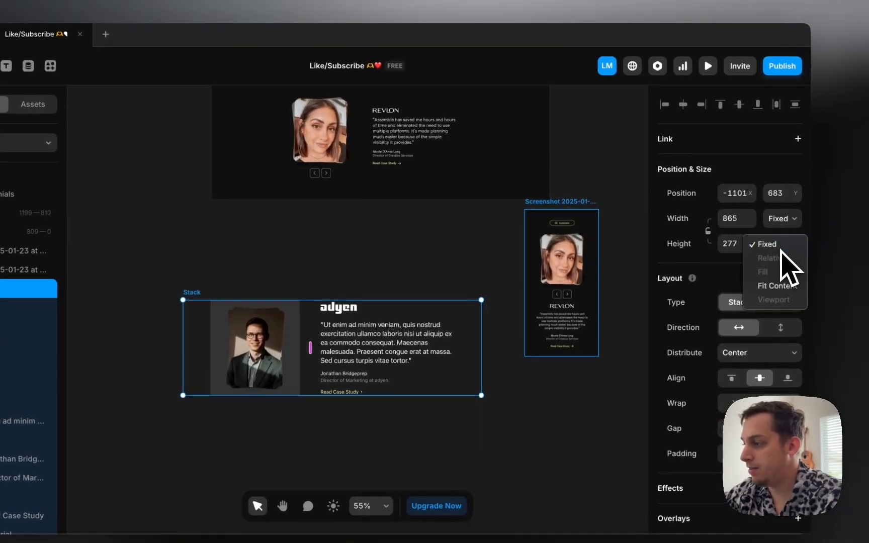
left_click(778, 287)
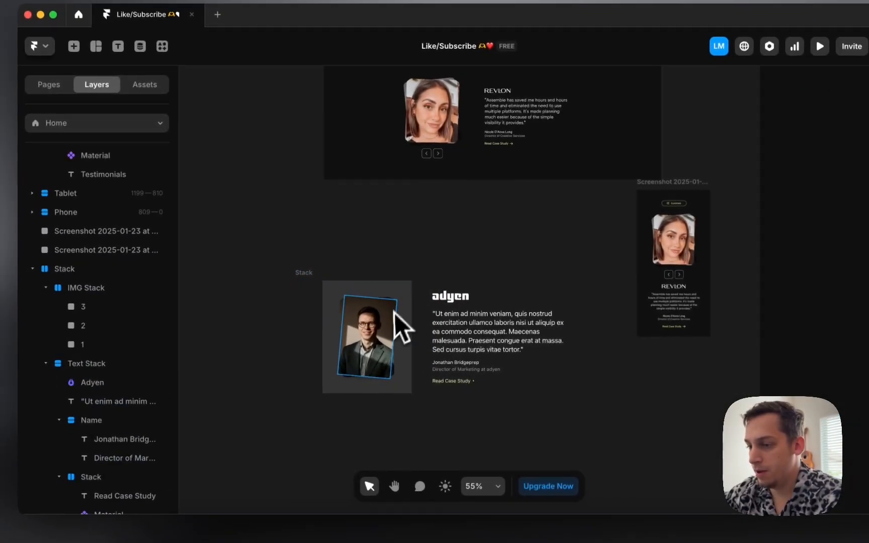
left_click(262, 333)
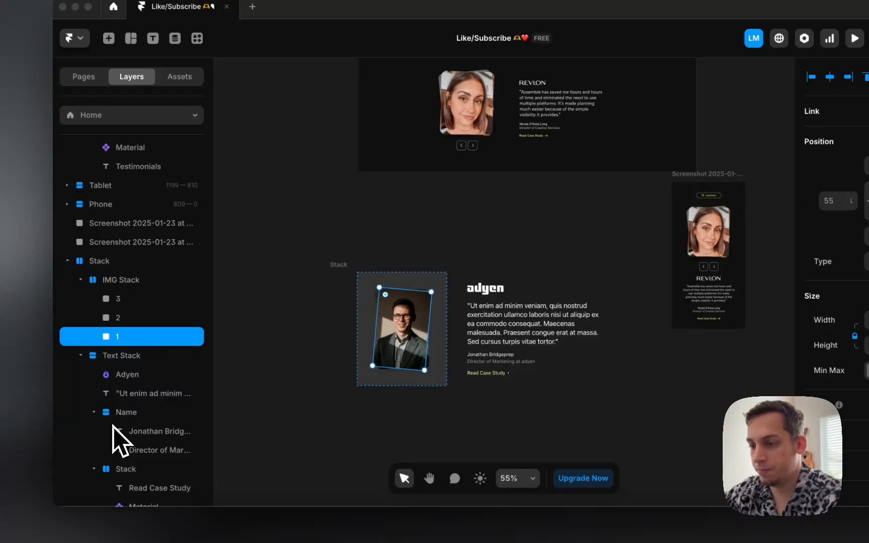
Step: Enlarge the three headshots to 200 × 282, then grow IMG Stack to about 391 tall and wider leftward
left_click(150, 298, "shift")
left_click_drag(393, 287, 397, 281)
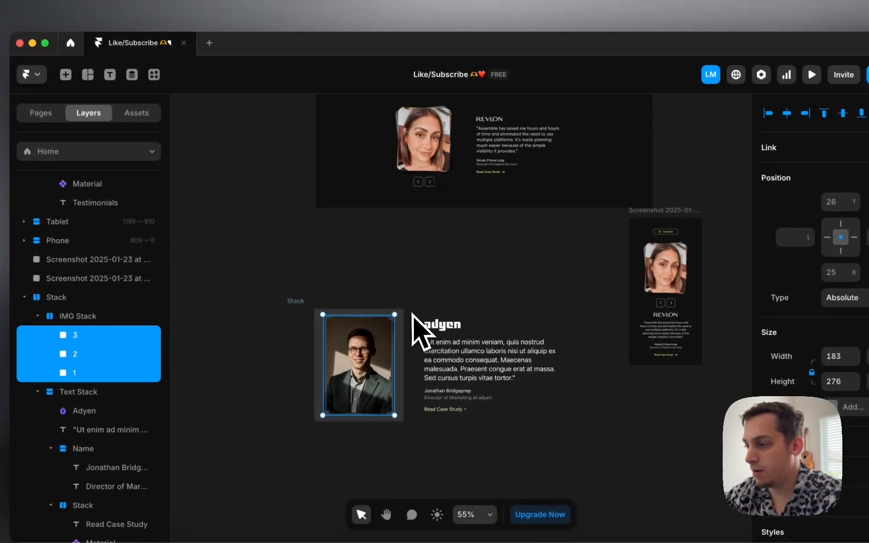
left_click(400, 312)
left_click_drag(376, 309, 374, 295)
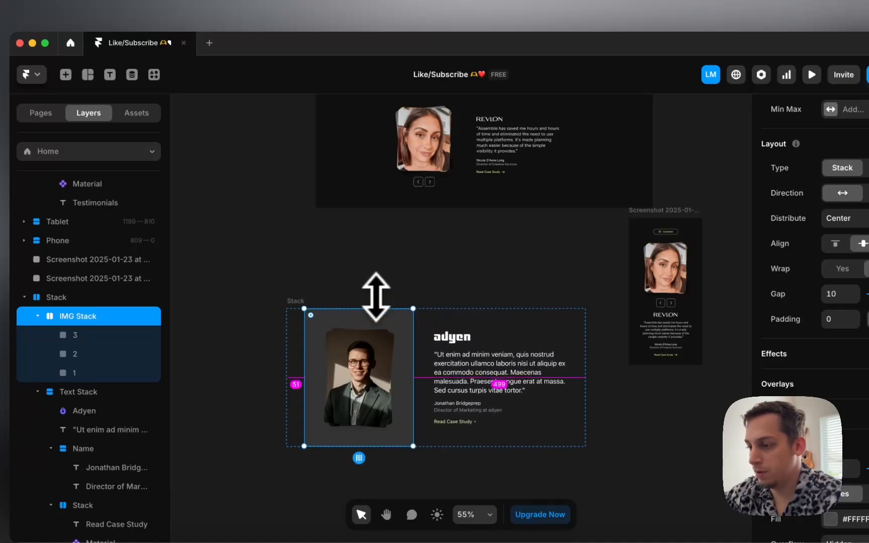
left_click(366, 367)
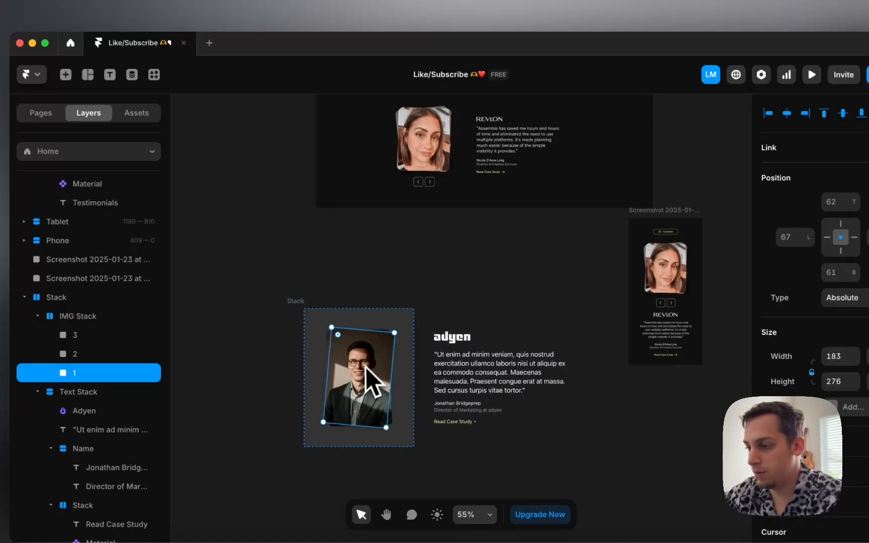
left_click(307, 359)
left_click_drag(305, 368, 270, 333)
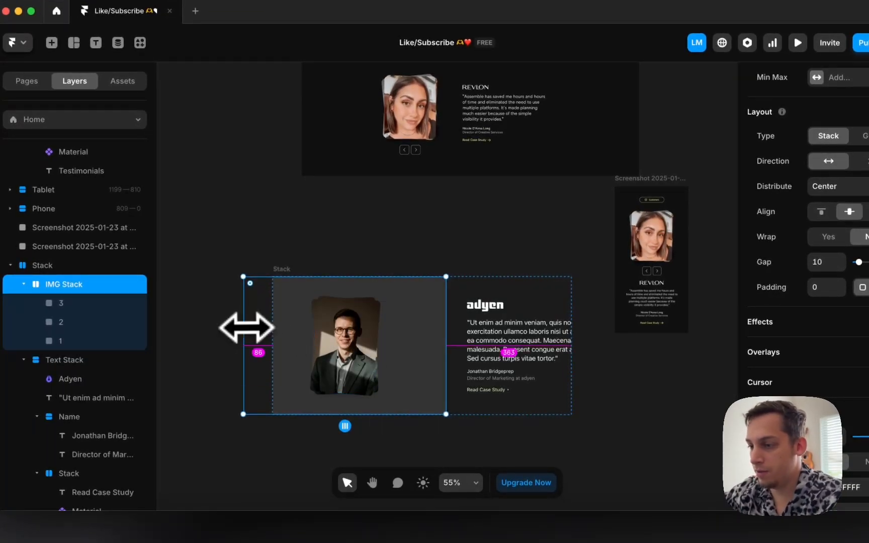
Step: Widen the image stack to 710 and set the parent testimonial stack's width to Fit Content
left_click_drag(247, 327, 223, 327)
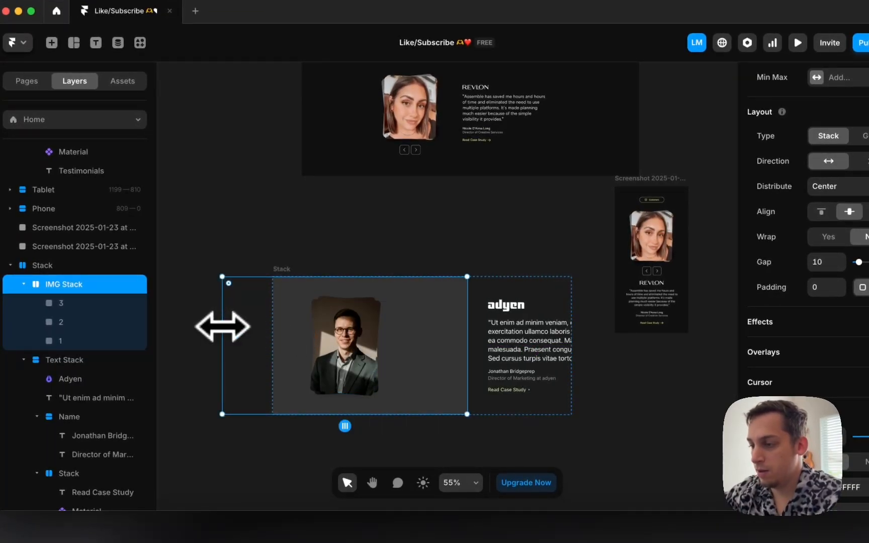
left_click(285, 270)
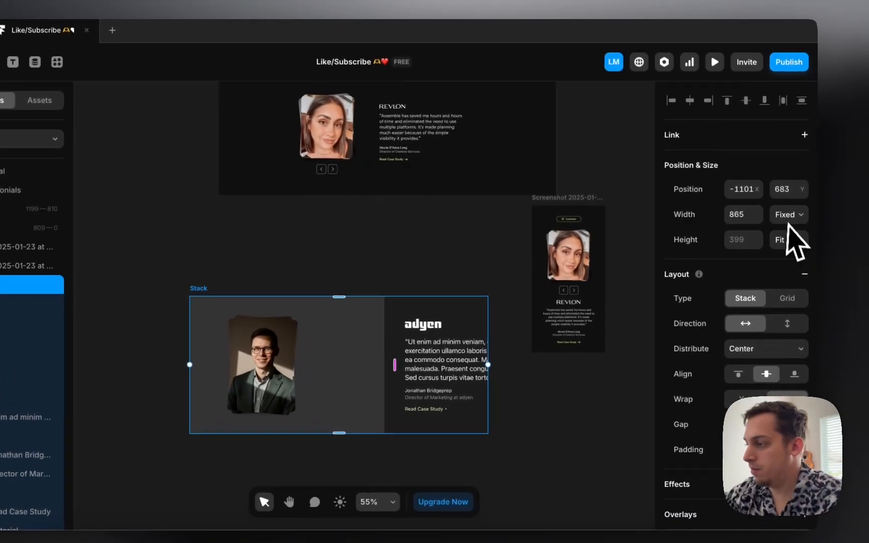
left_click(790, 220)
left_click(770, 265)
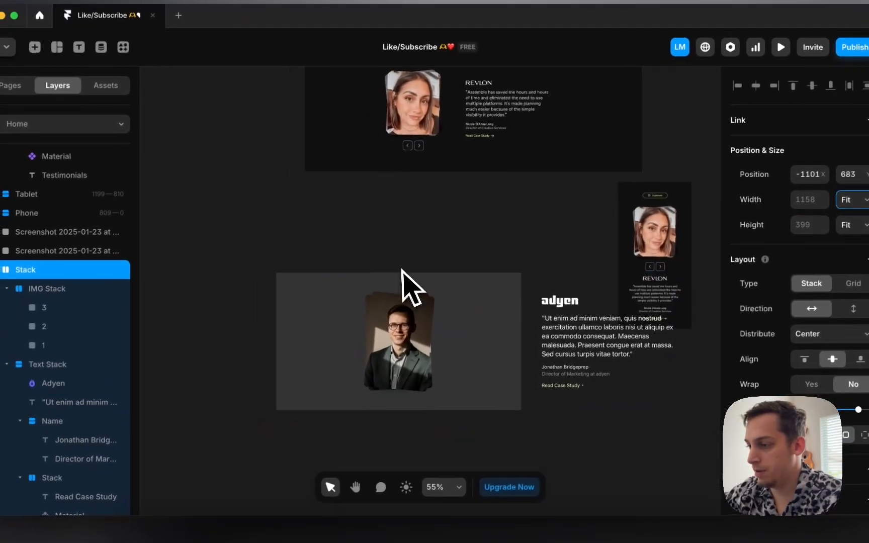
Step: Narrow the image stack to 343 wide and slide the three headshots right within it
scroll(337, 301, "down", 3)
scroll(405, 271, "right", 3)
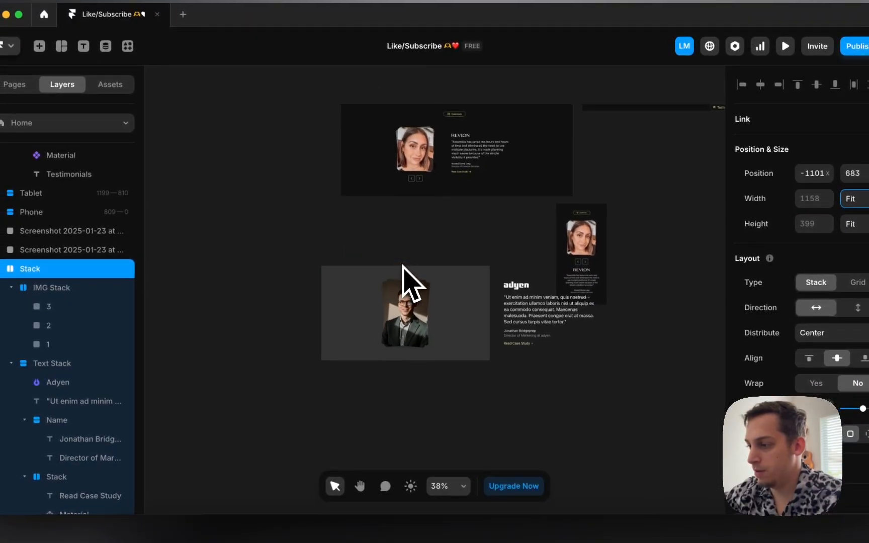
left_click(446, 329)
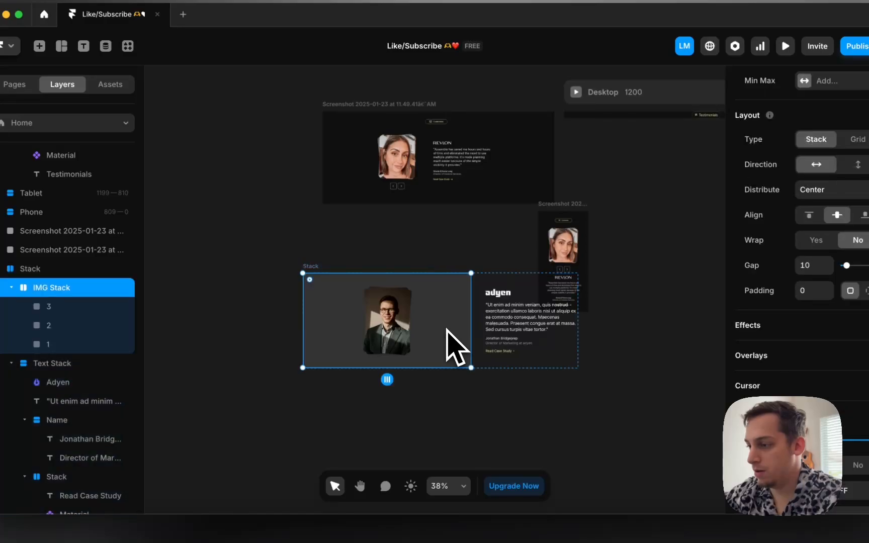
left_click_drag(471, 327, 431, 326)
scroll(423, 376, "up", 1)
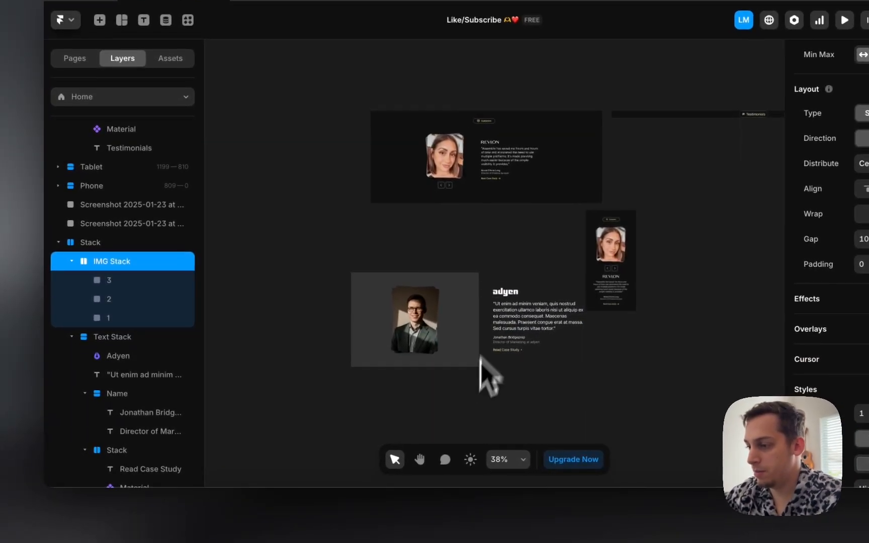
left_click(464, 392)
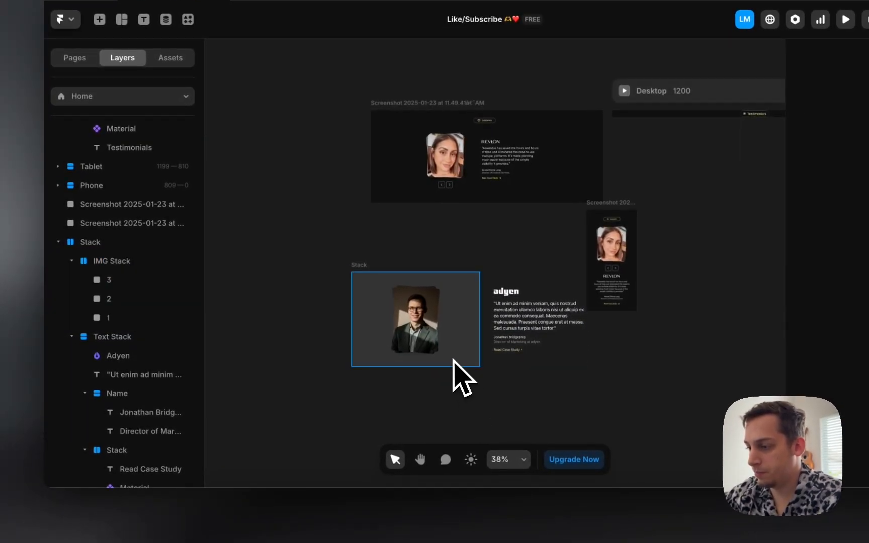
left_click(435, 358)
left_click(137, 281, "shift")
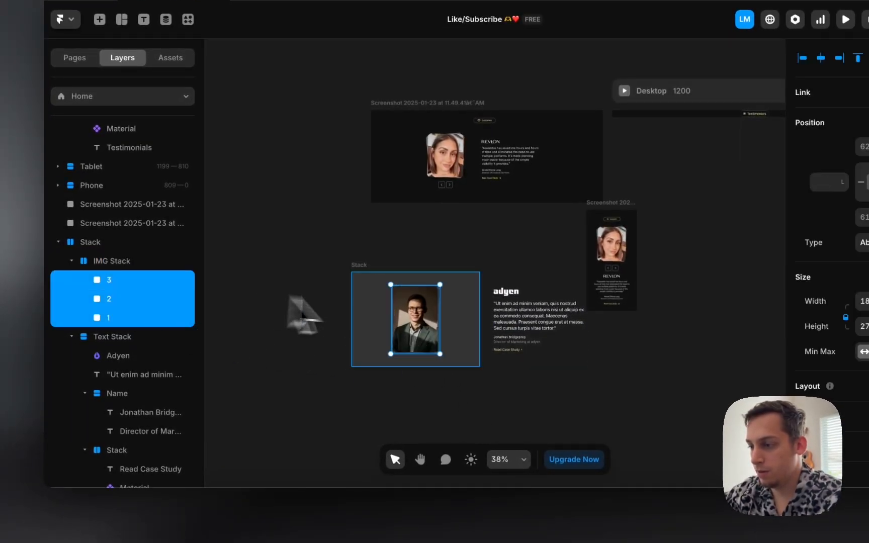
left_click_drag(417, 320, 448, 316)
Step: Set IMG Stack's width and height to Fit Content (316 × 399), undoing an accidental resize
left_click(448, 316)
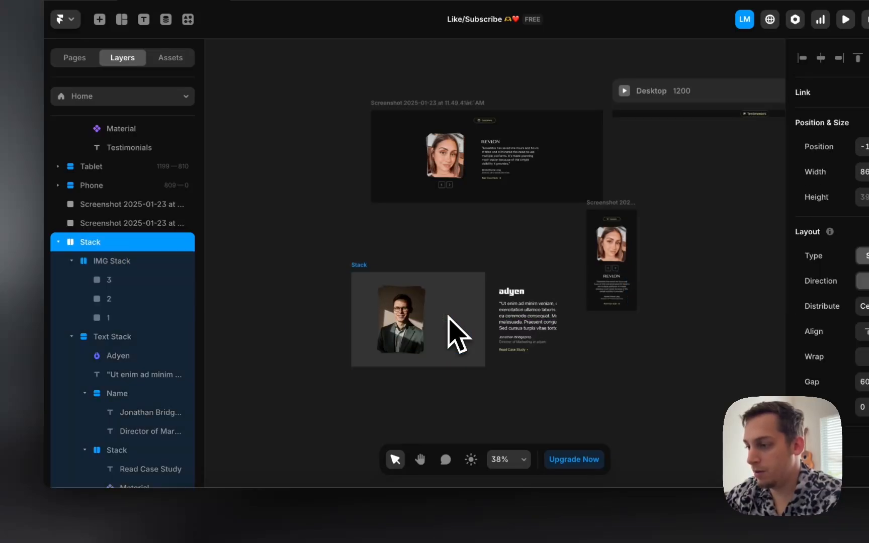
left_click(448, 316)
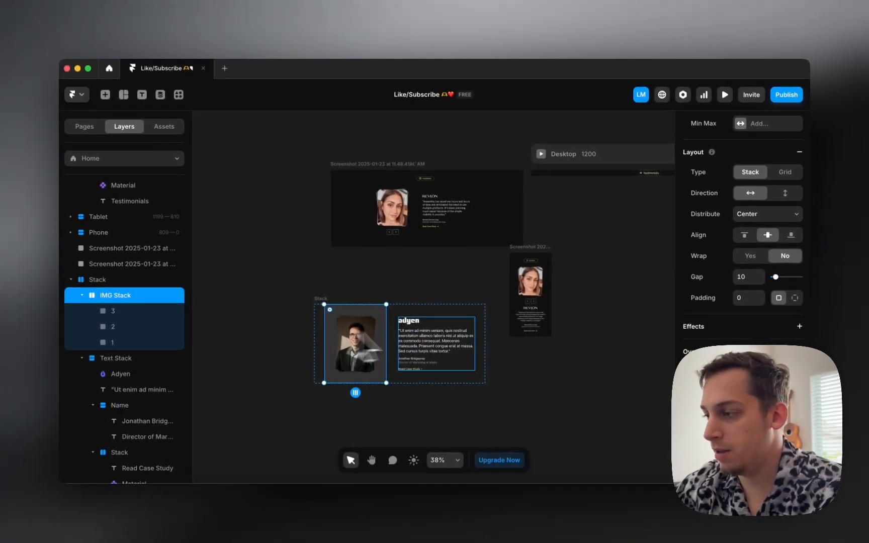
scroll(759, 217, "up", 4)
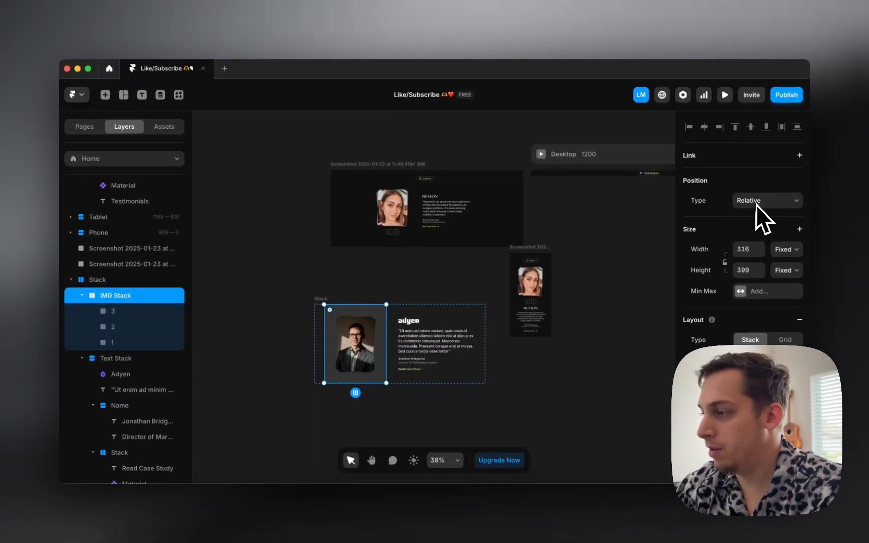
left_click(787, 252)
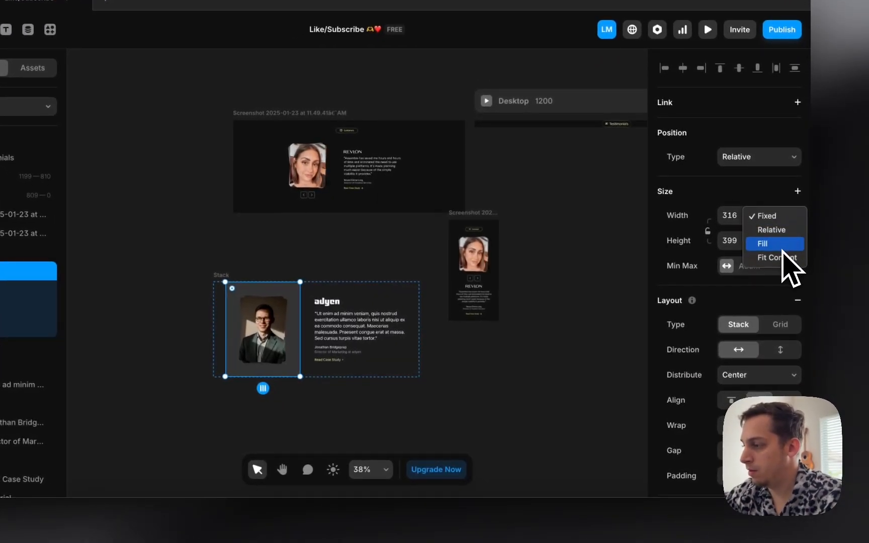
left_click(784, 241)
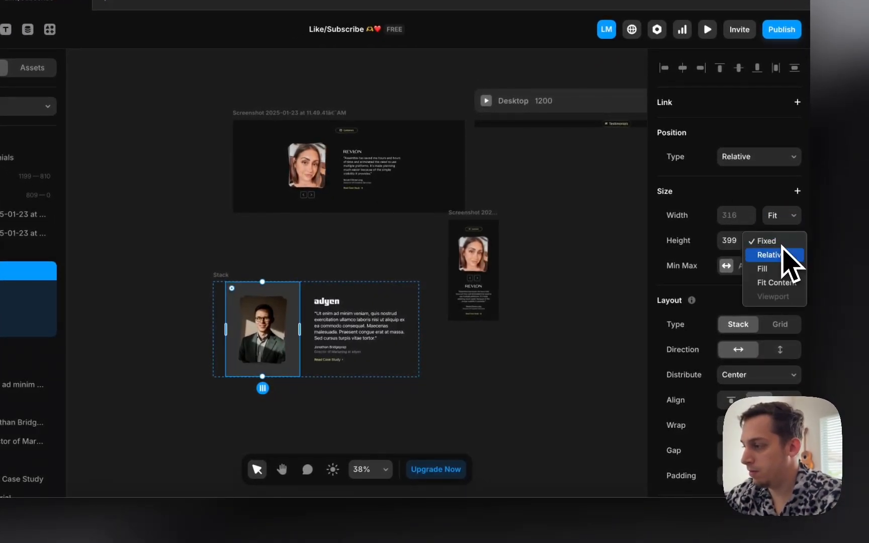
left_click(777, 283)
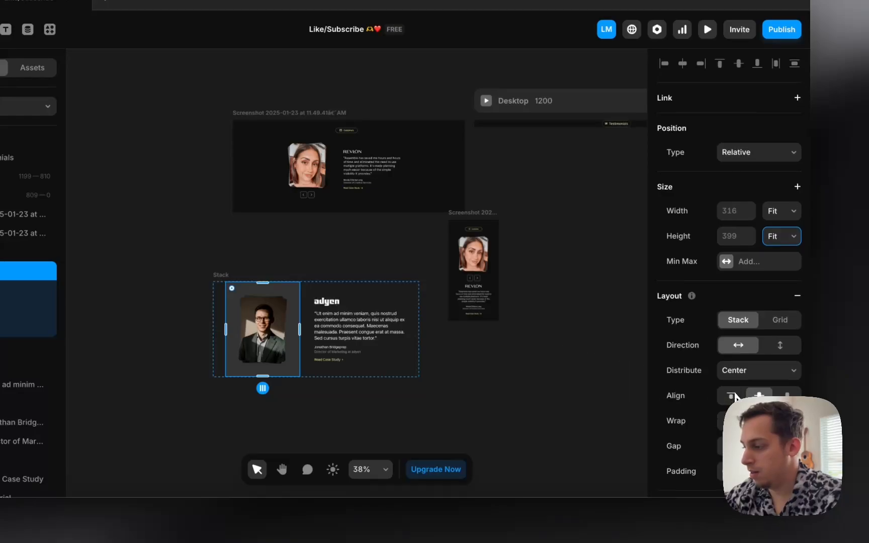
scroll(734, 397, "down", 2)
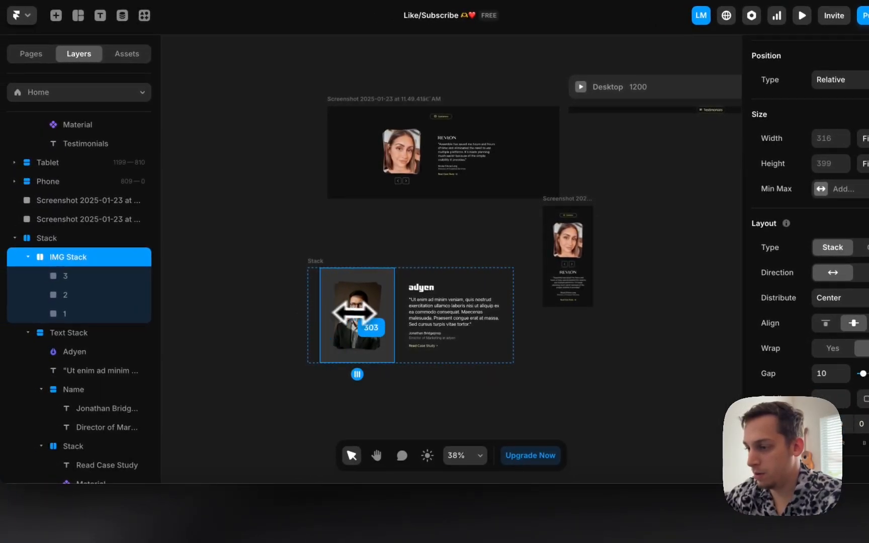
left_click_drag(354, 312, 361, 314)
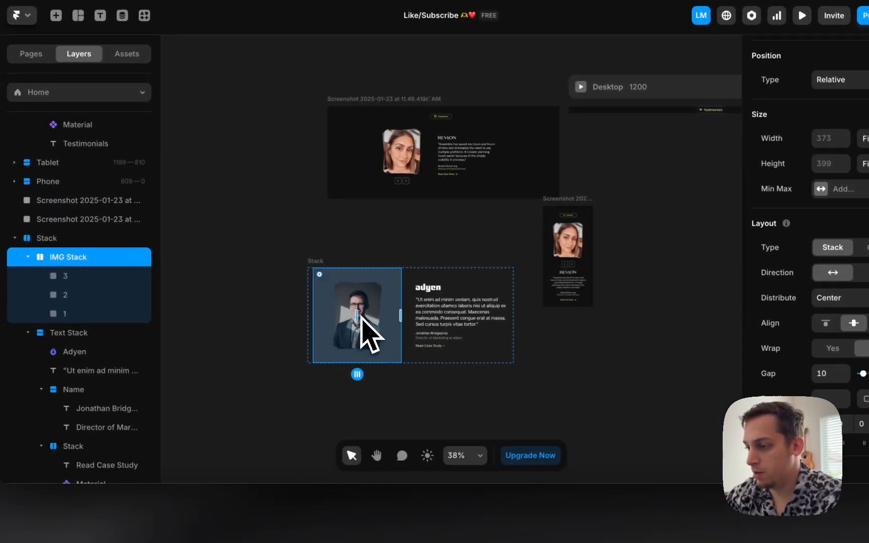
key("ctrl+z")
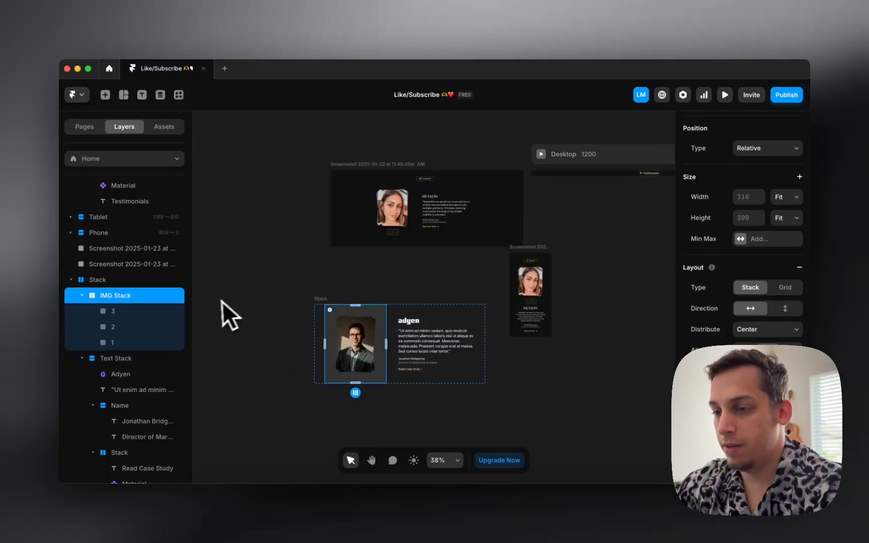
Step: Try placing a small new frame over the tilted headshot in IMG Stack, then undo it
left_click(137, 342)
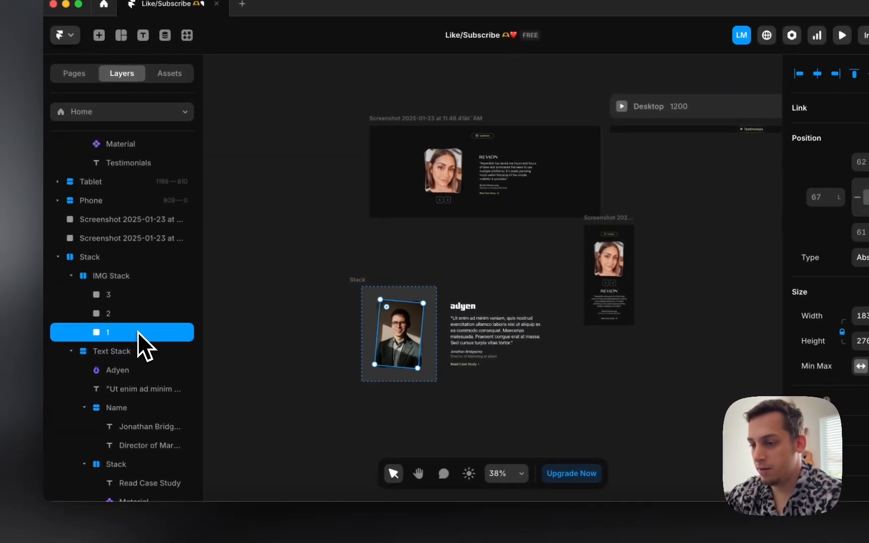
left_click(233, 330)
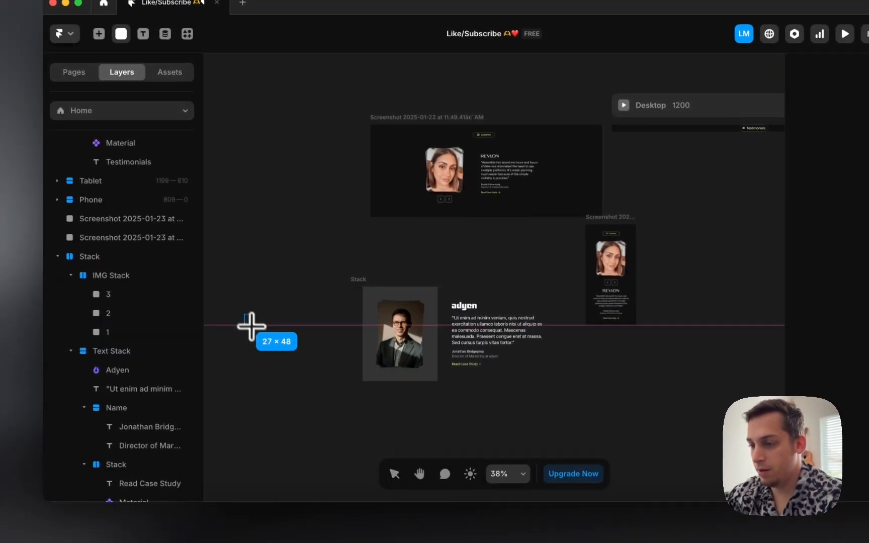
mouse_move(260, 329)
left_mouse_down()
mouse_move(138, 280)
mouse_move(573, 346)
mouse_move(505, 339)
left_mouse_up()
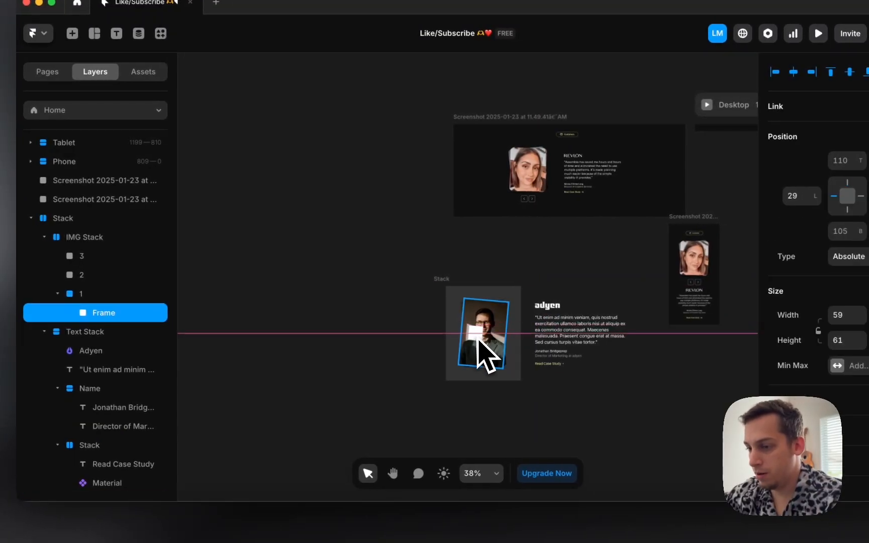
left_click_drag(96, 313, 133, 274)
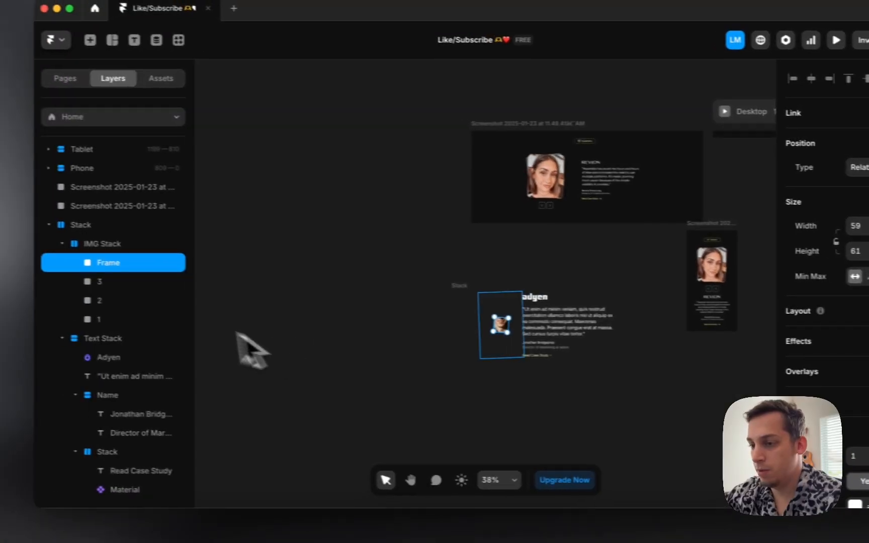
double_click(96, 320)
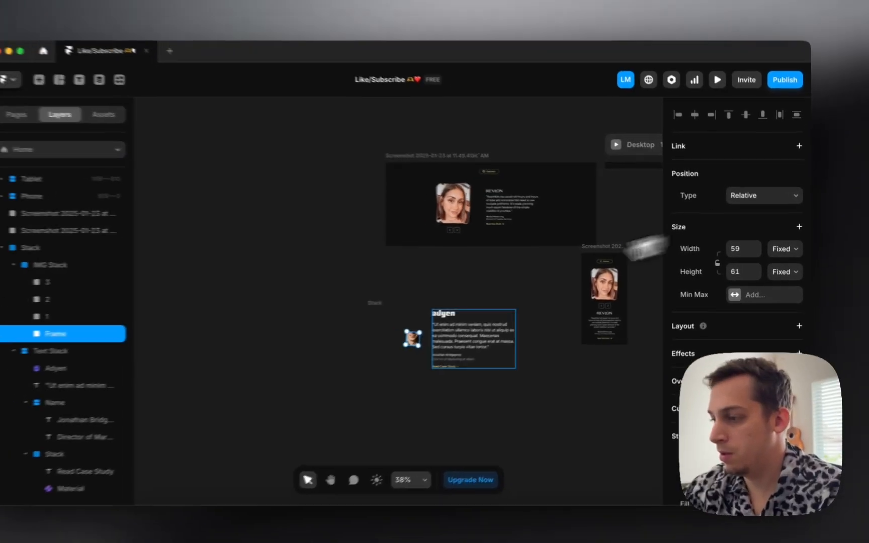
key("super+z")
key("super+z")
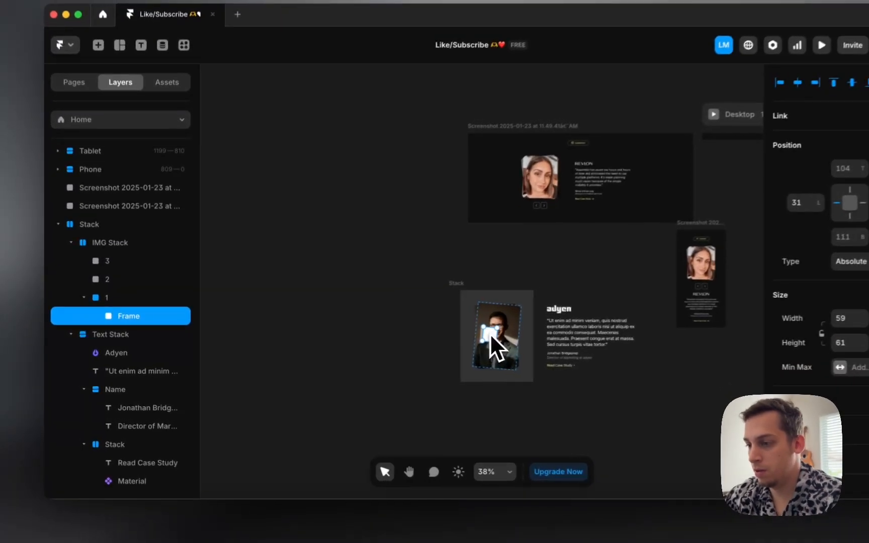
left_click_drag(444, 342, 424, 341)
left_click_drag(479, 330, 484, 344)
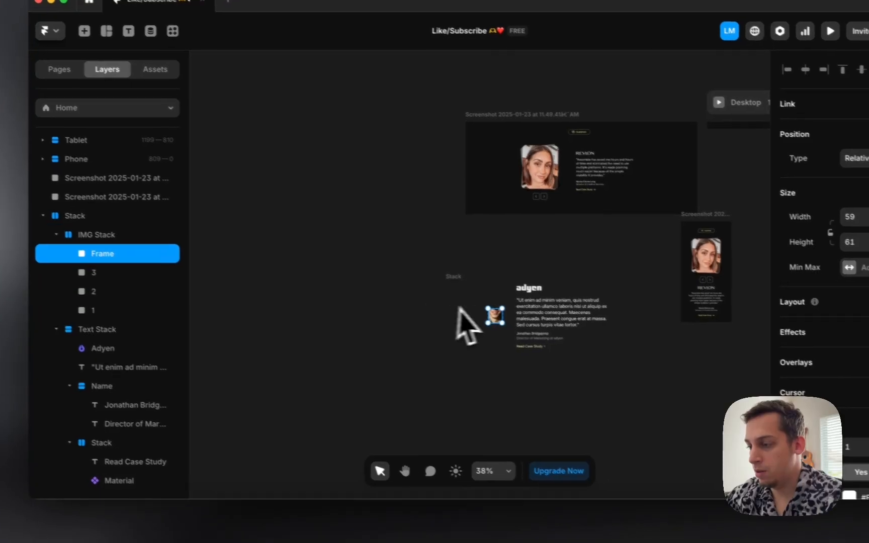
left_click(483, 315)
scroll(507, 306, "up", 5)
left_click(469, 323)
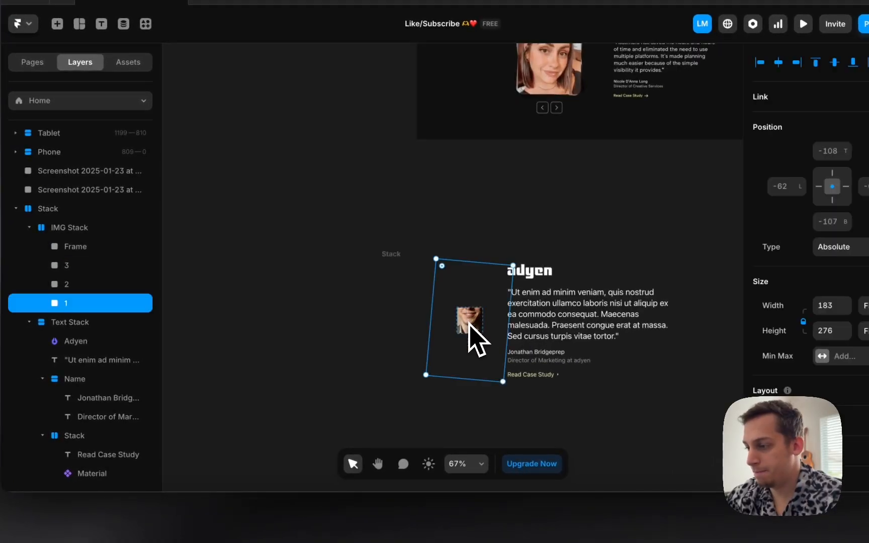
key("super+z")
key("super+z")
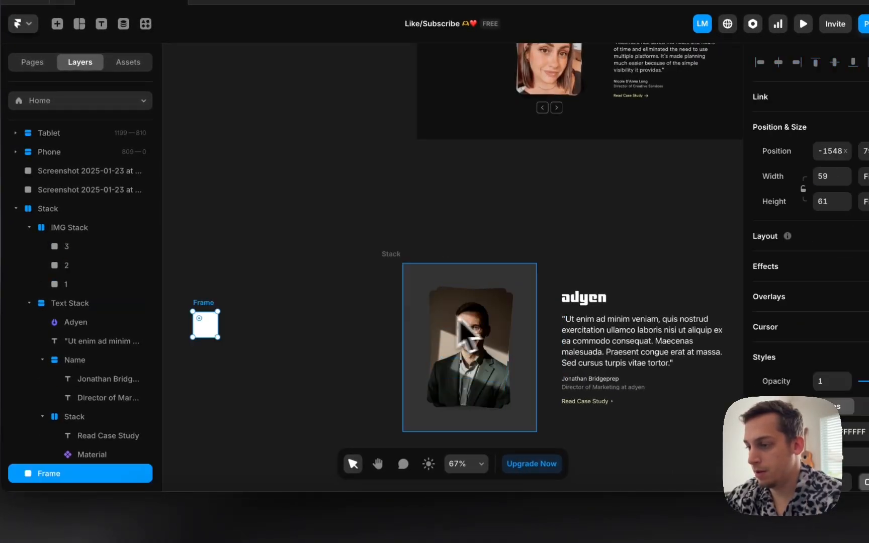
Step: Widen IMG Stack to about 664 and set the parent Stack's width to Fit Content
left_click(442, 330)
left_click(425, 312)
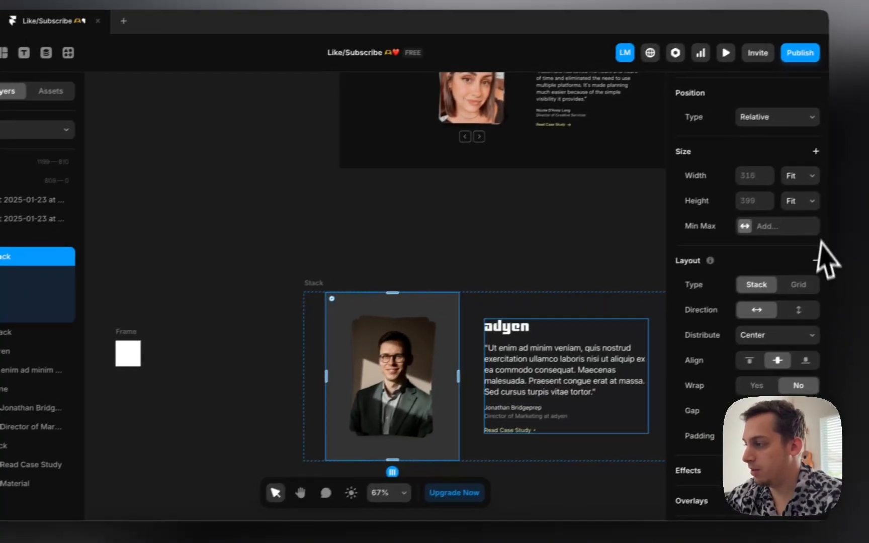
left_click(865, 146)
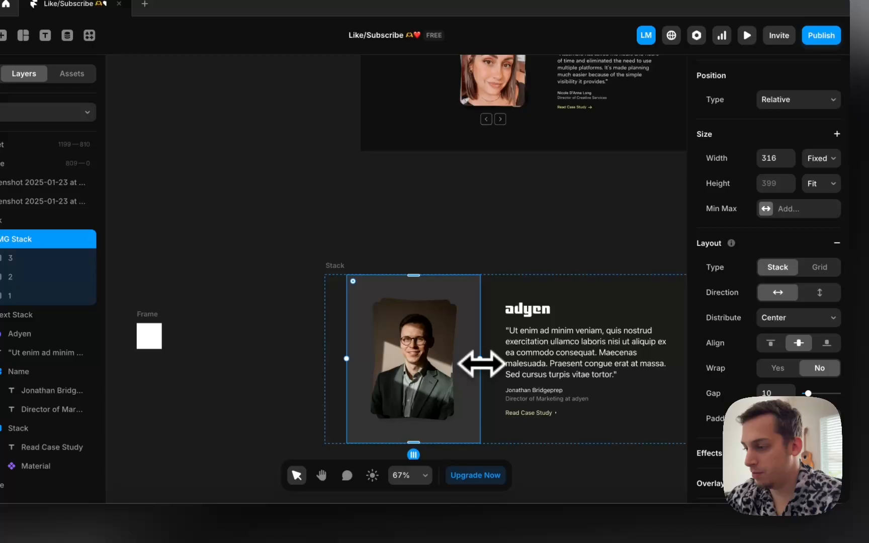
left_click_drag(440, 387, 592, 386)
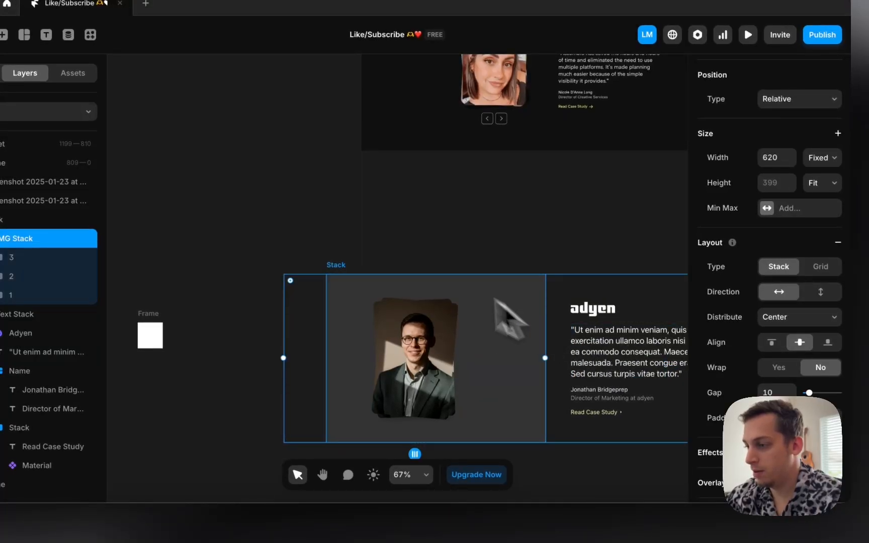
left_click(338, 266)
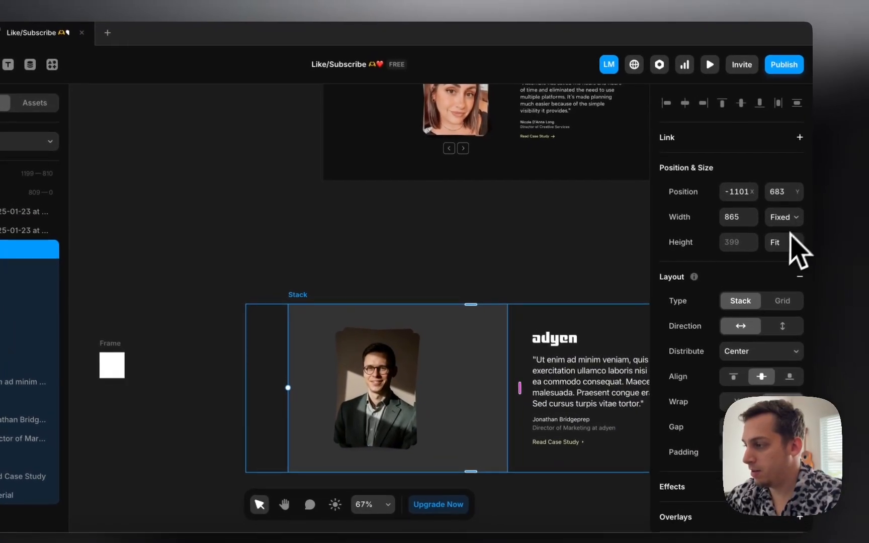
left_click(826, 194)
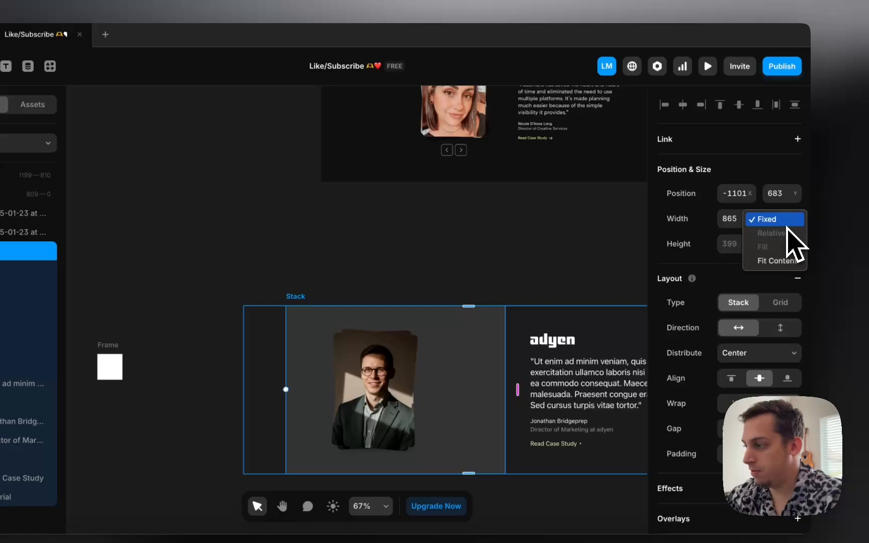
left_click(766, 261)
Step: Check the headshot layers and IMG Stack, then select the whole 928 × 399 testimonial stack
scroll(446, 330, "down", 2)
left_click(366, 343)
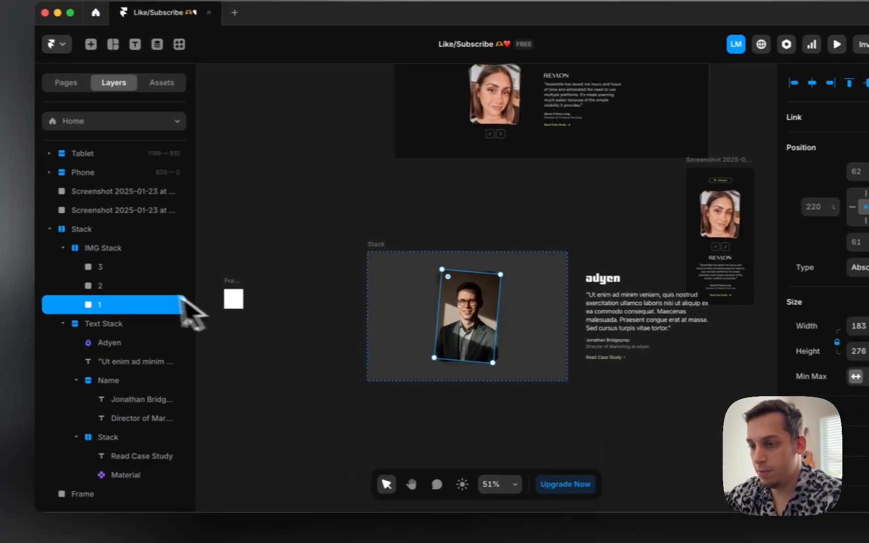
left_click(120, 268, "shift")
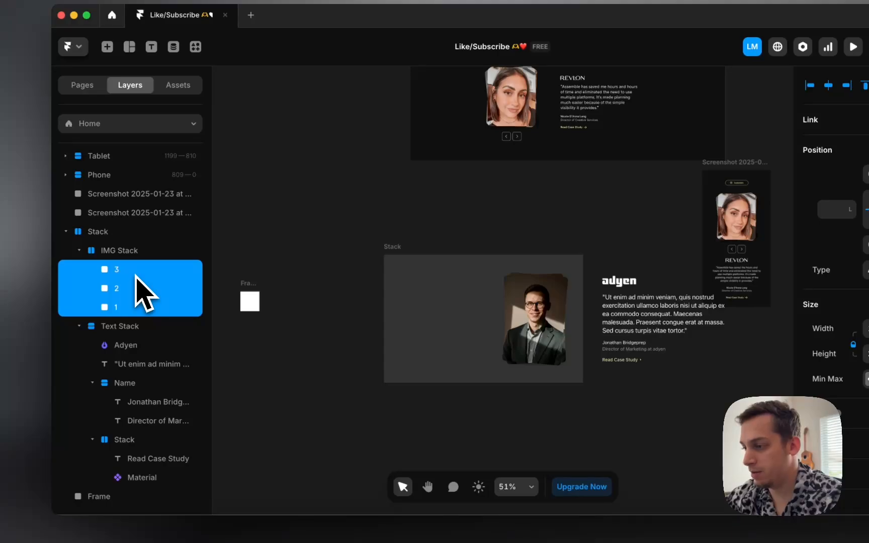
left_click(436, 305)
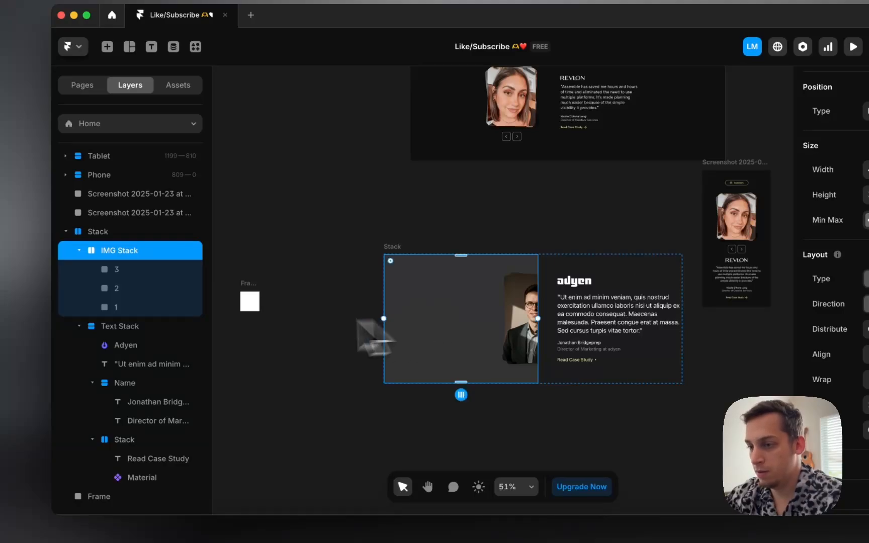
left_click(147, 311)
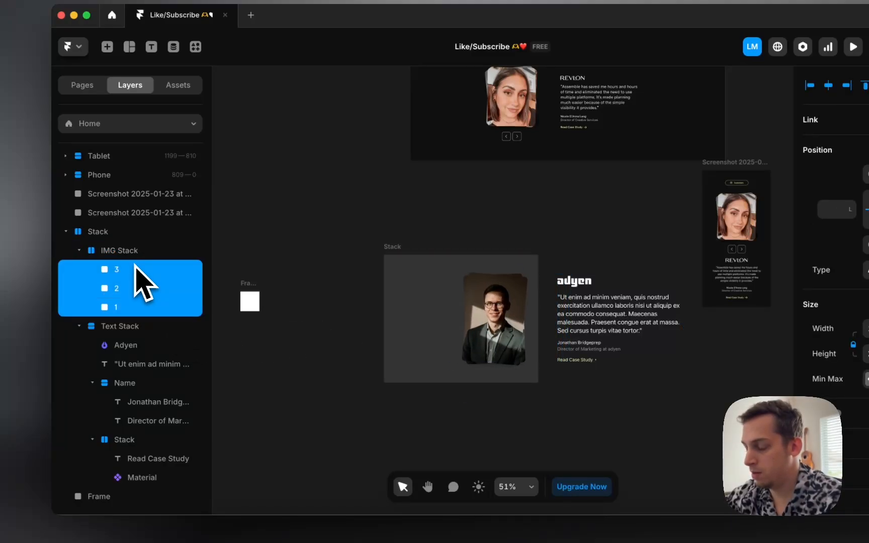
left_click(396, 304)
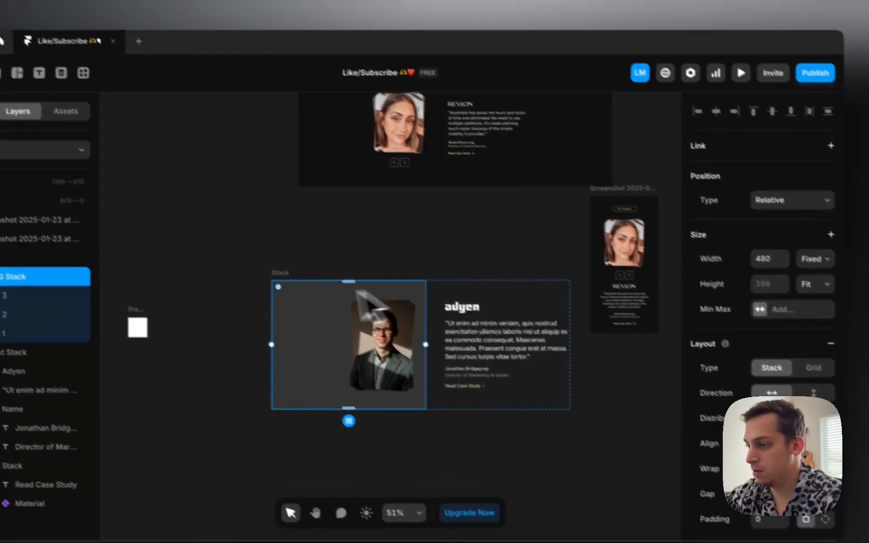
left_click(257, 253)
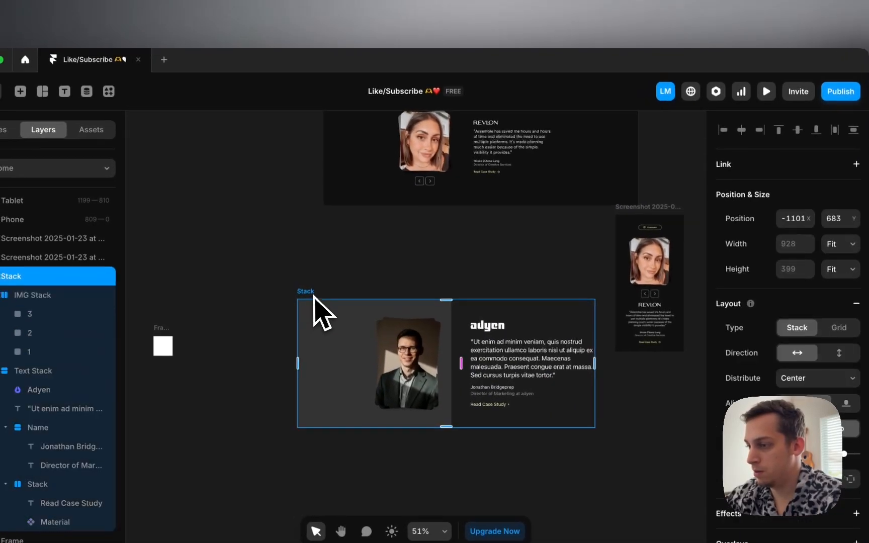
scroll(254, 252, "down", 5)
Step: Move the testimonial stack into the Desktop 1200 frame and preview it at tablet width
left_click_drag(311, 302, 617, 209)
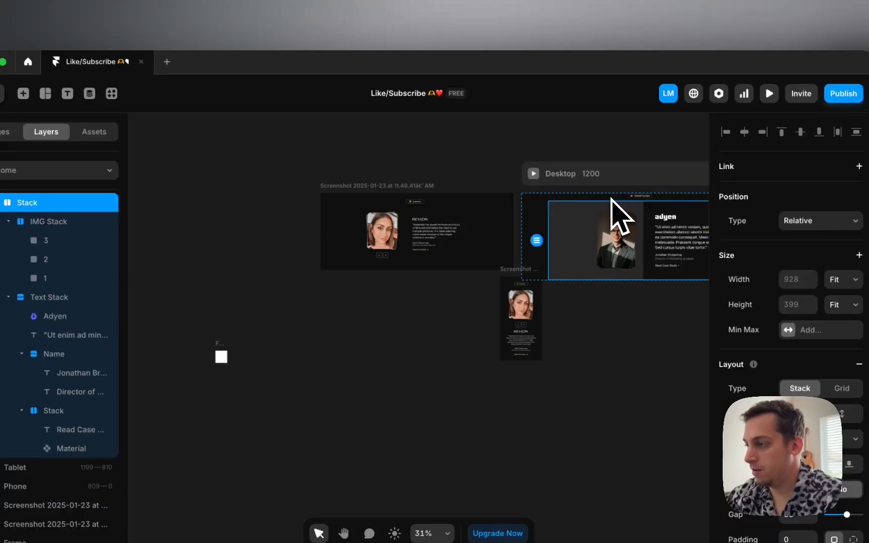
scroll(558, 227, "right", 3)
scroll(545, 217, "up", 3)
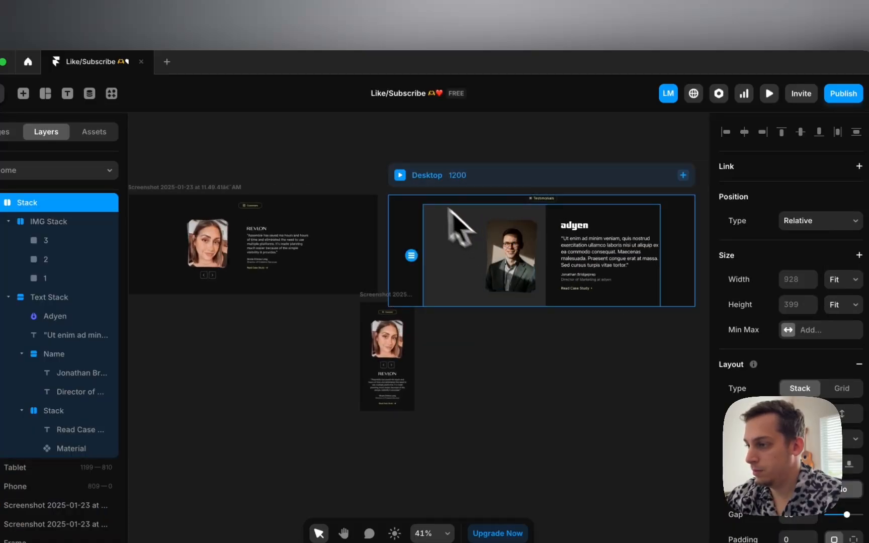
left_click(400, 175)
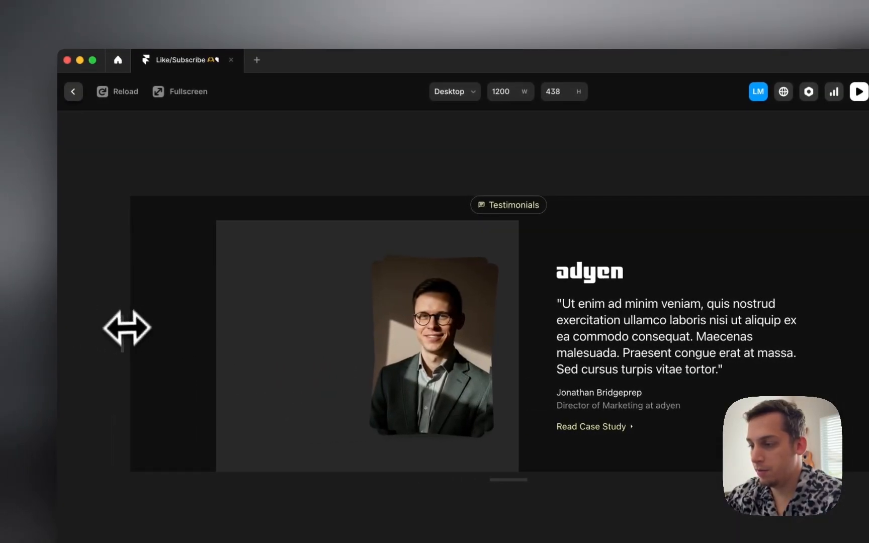
left_click_drag(126, 330, 98, 320)
left_click(76, 91)
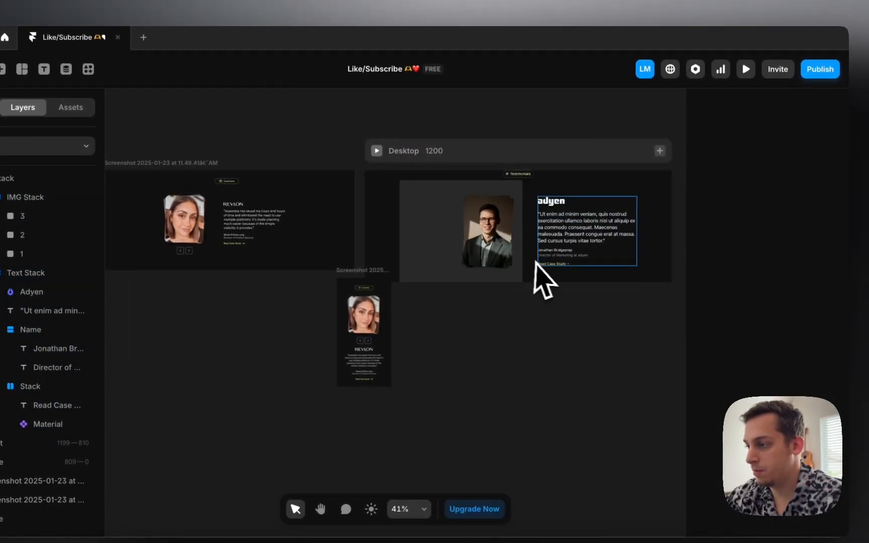
Step: Set the testimonial stack's width to Fill and re-check the preview at tablet, phone and wide widths
left_click(535, 262)
left_click(816, 255)
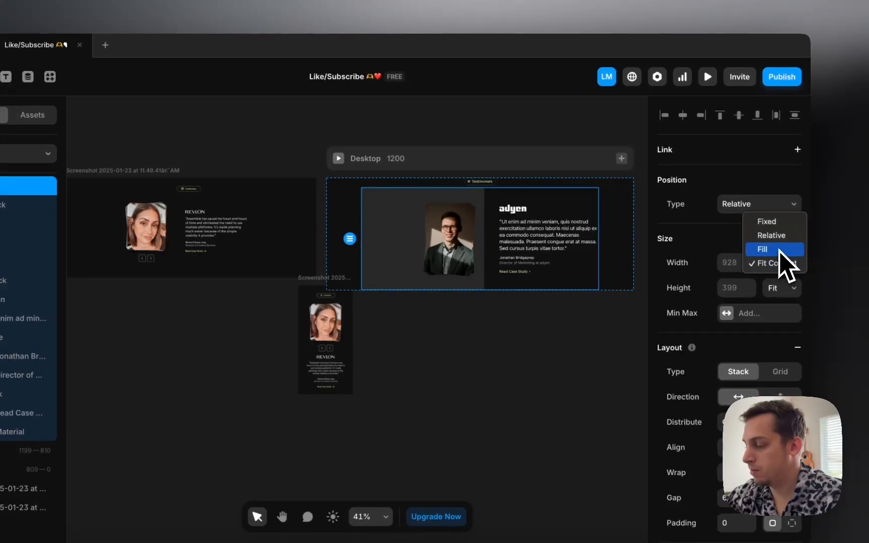
left_click(338, 158)
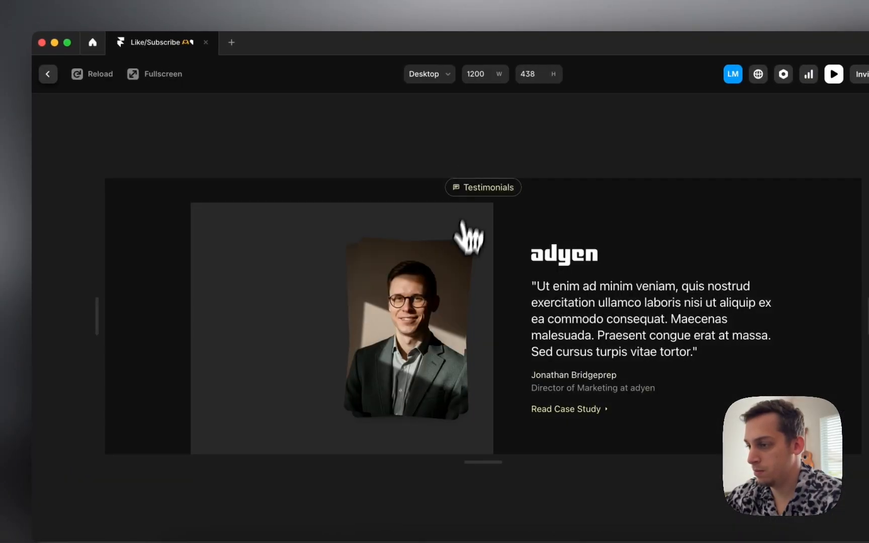
left_click_drag(126, 346, 53, 328)
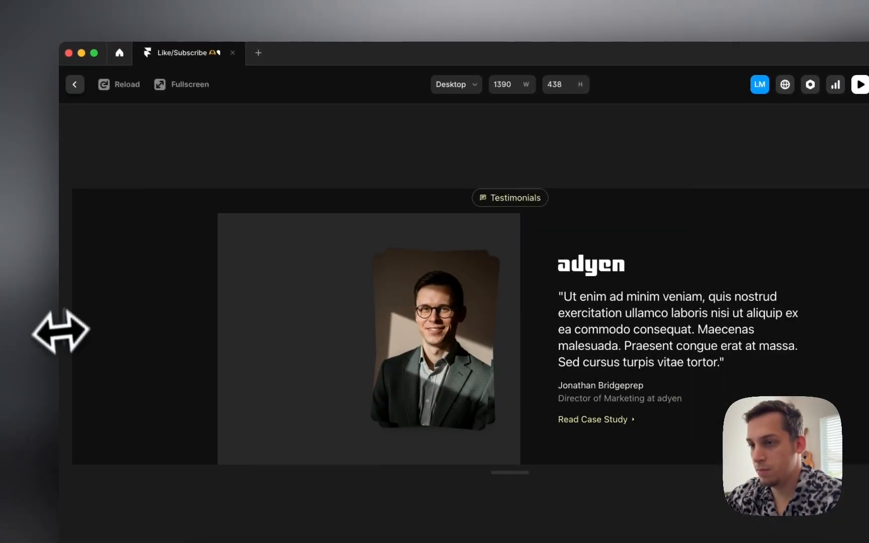
left_click(76, 84)
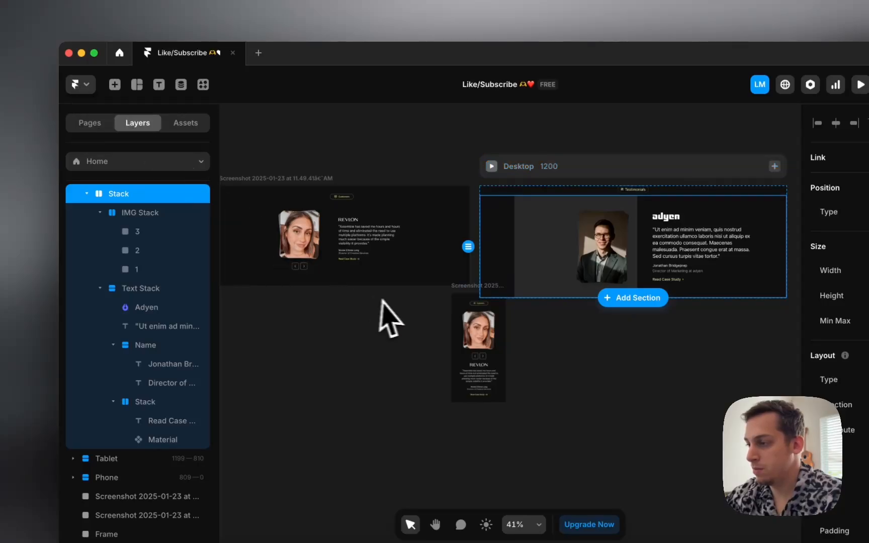
Step: Set the Text Stack and IMG Stack widths to Fill
scroll(395, 301, "right", 2)
scroll(397, 298, "left", 2)
scroll(397, 298, "right", 3)
left_click(599, 268, "super")
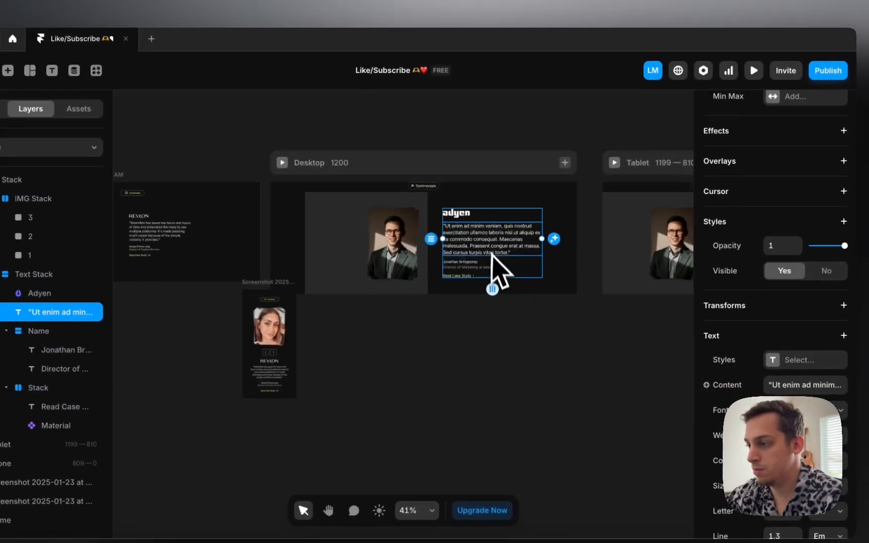
left_click(527, 259)
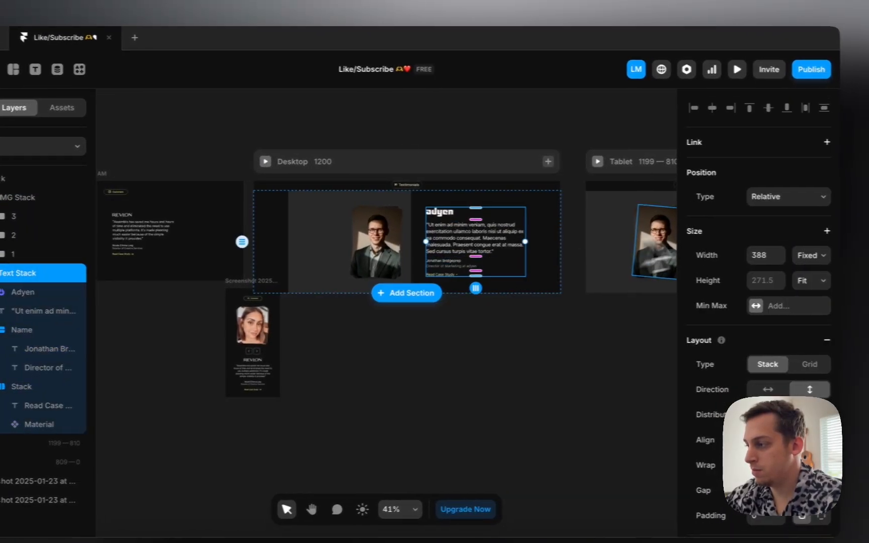
left_click(820, 256)
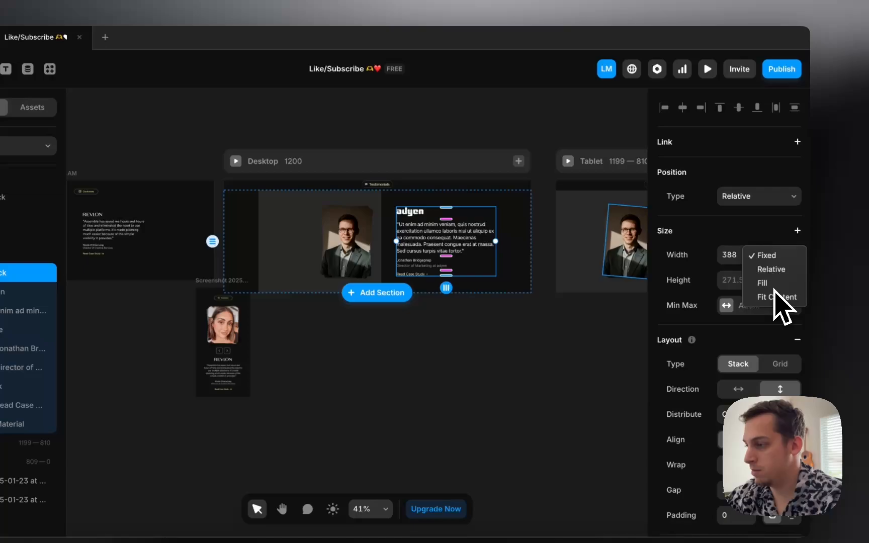
left_click(767, 284)
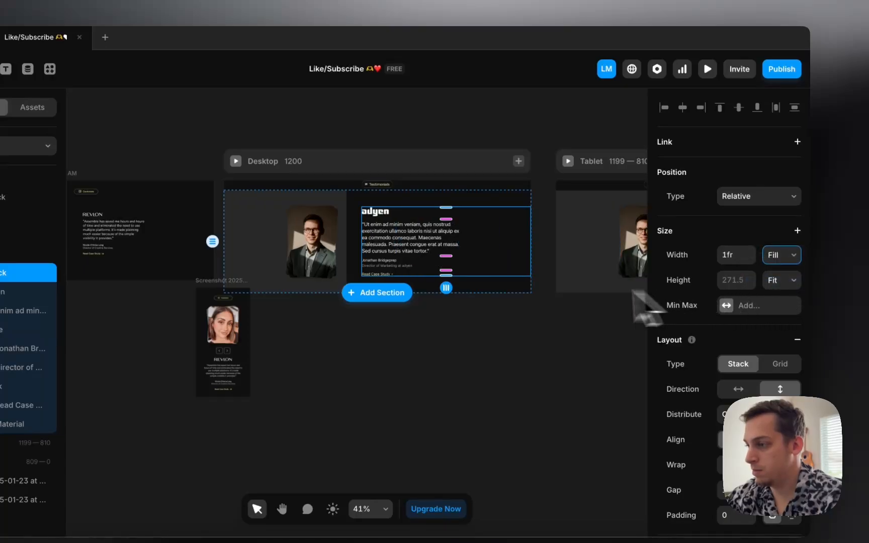
left_click(269, 208)
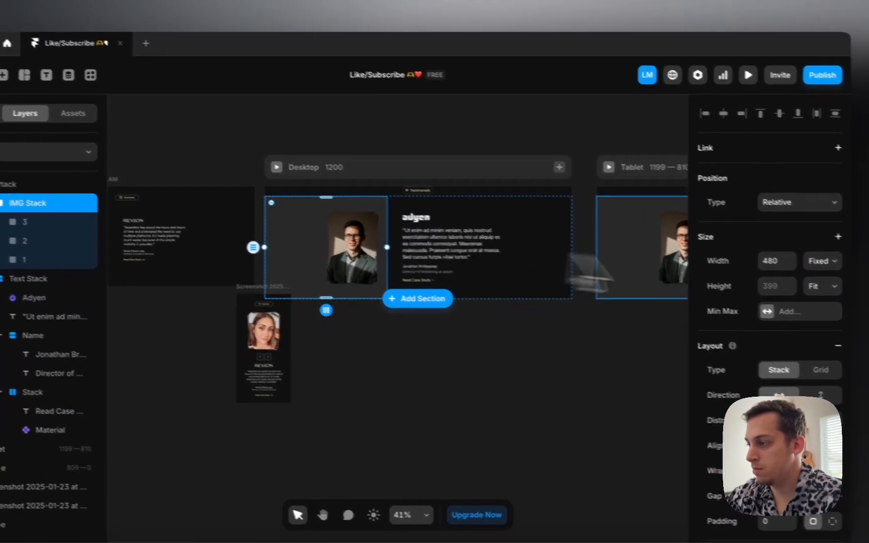
left_click(787, 254)
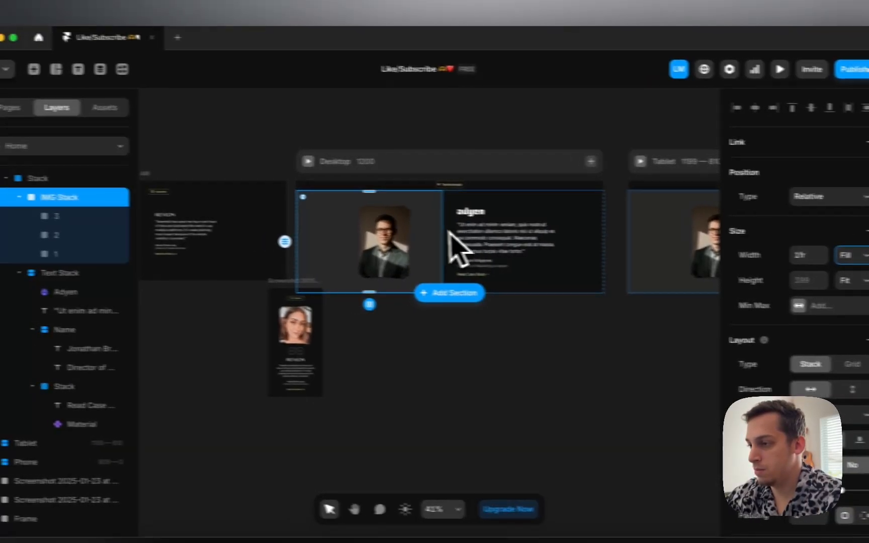
Step: Select headshot layers 3, 2, 1 in the Desktop and Tablet versions, then preview the Desktop page
left_click(320, 237)
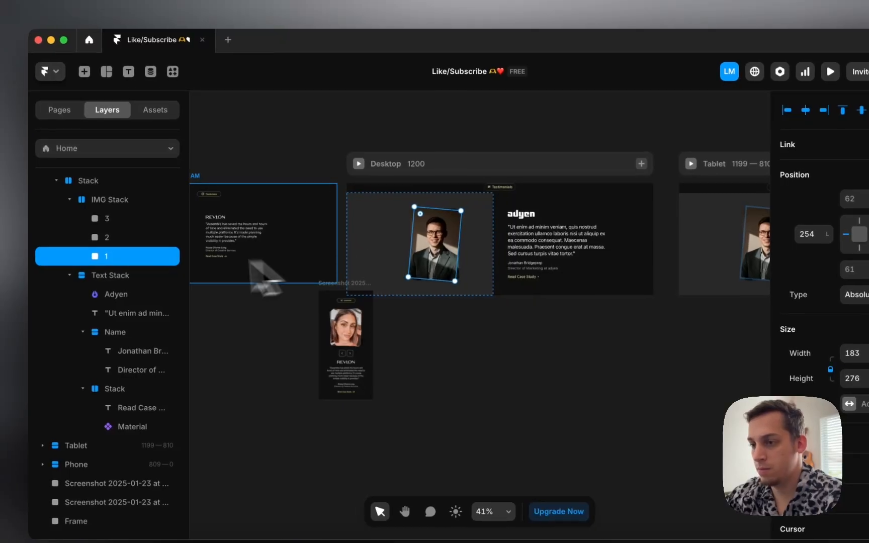
left_click(112, 222, "shift")
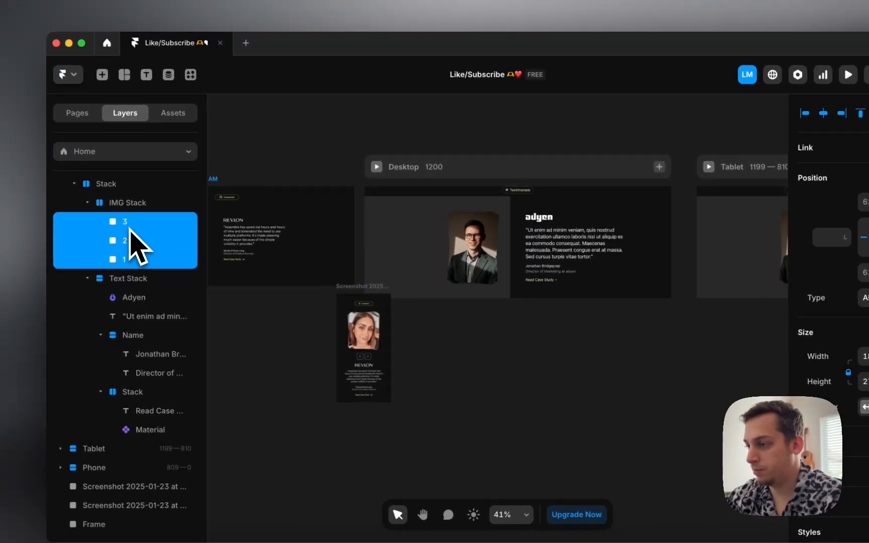
scroll(359, 272, "right", 5)
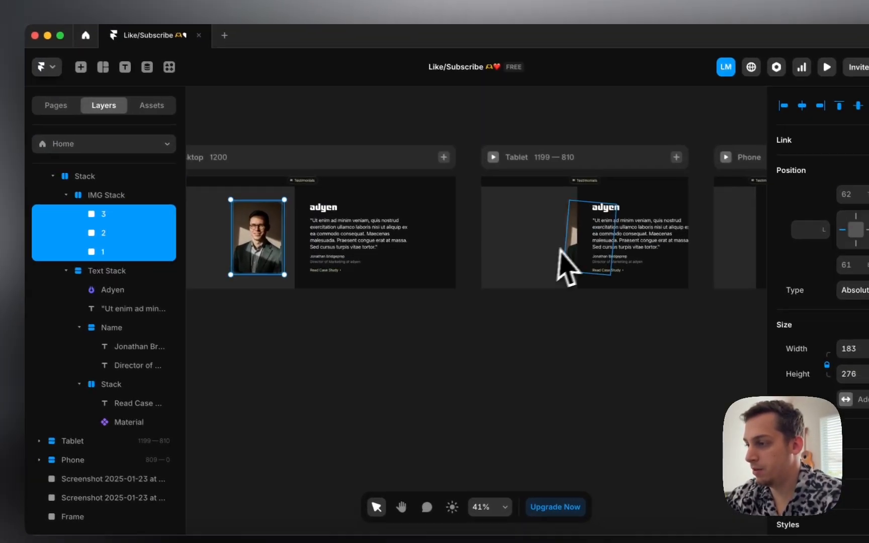
left_click(567, 269)
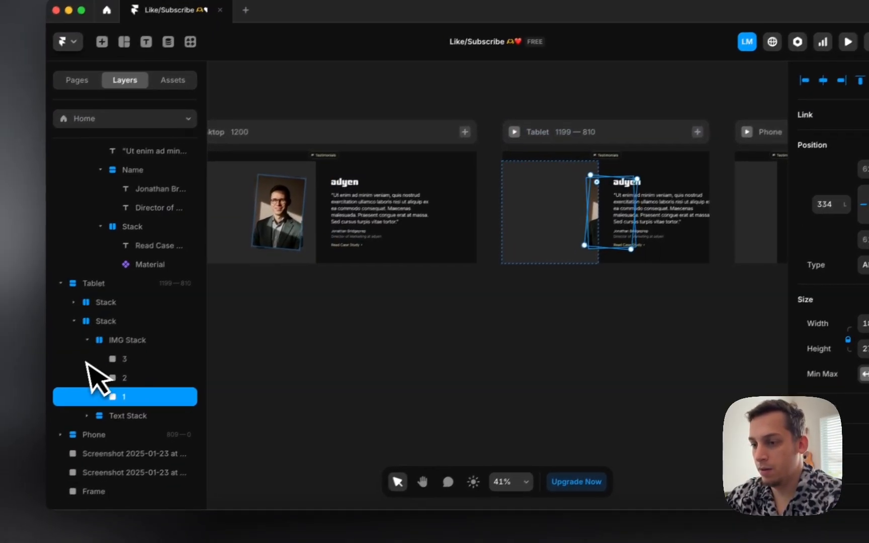
left_click(86, 361, "shift")
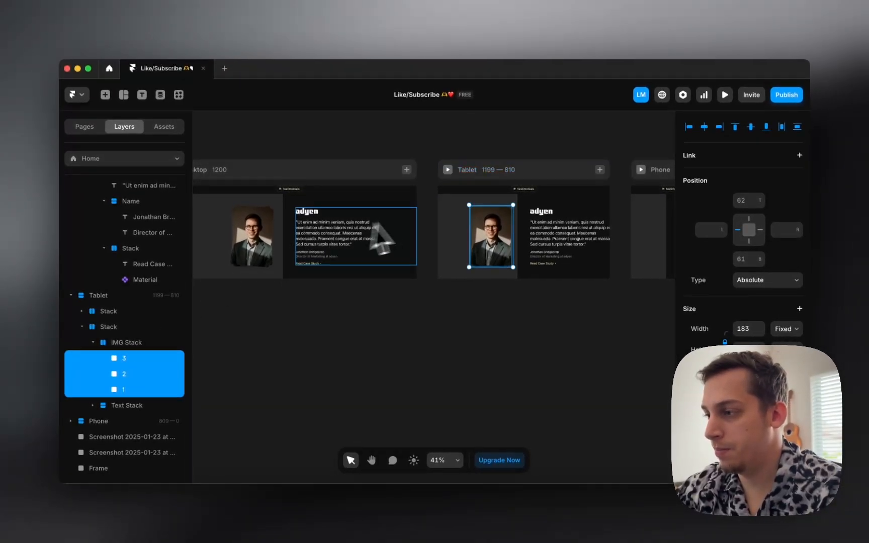
scroll(398, 229, "right", 3)
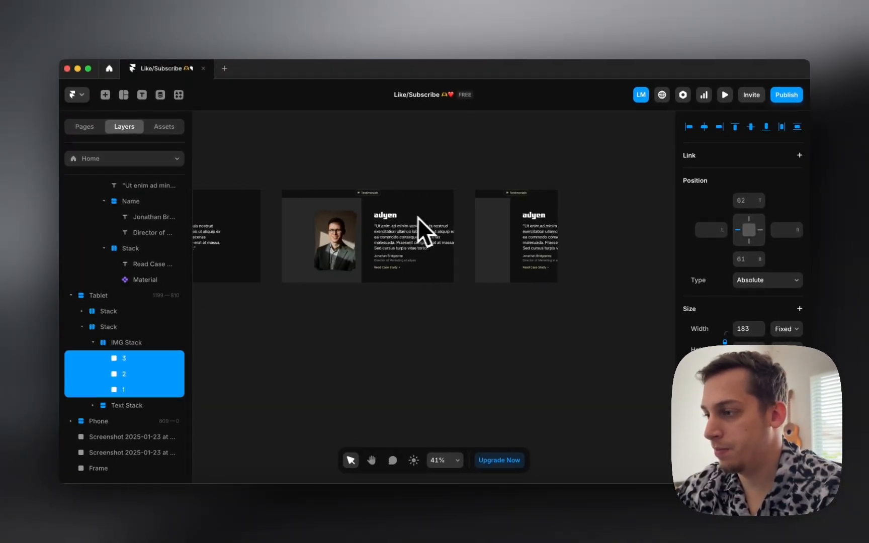
scroll(403, 181, "left", 6)
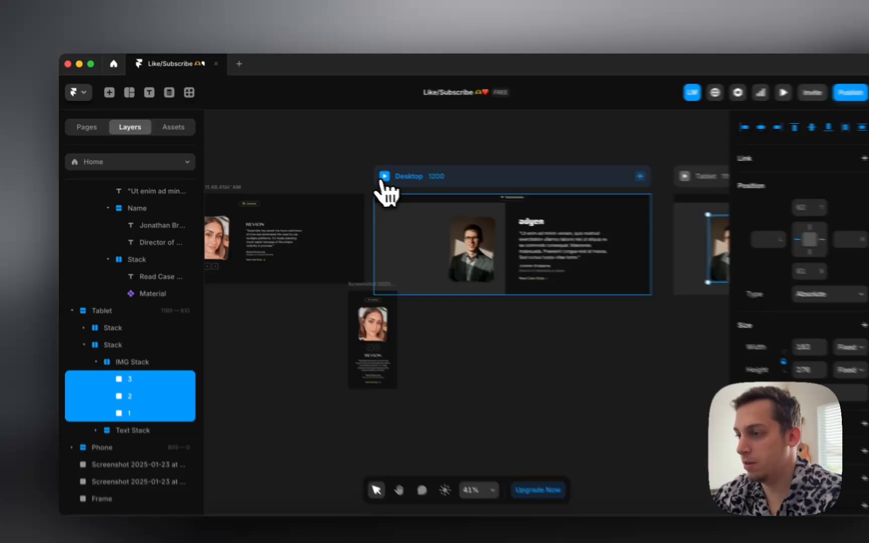
left_click(385, 176)
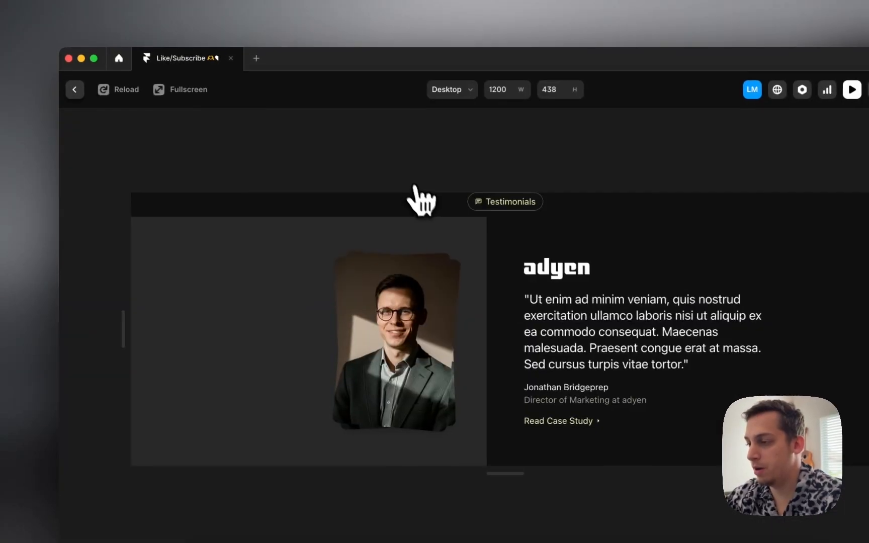
Step: Check the preview at tablet width, then undo until the testimonial stack leaves the Desktop frame
left_click_drag(119, 320, 59, 341)
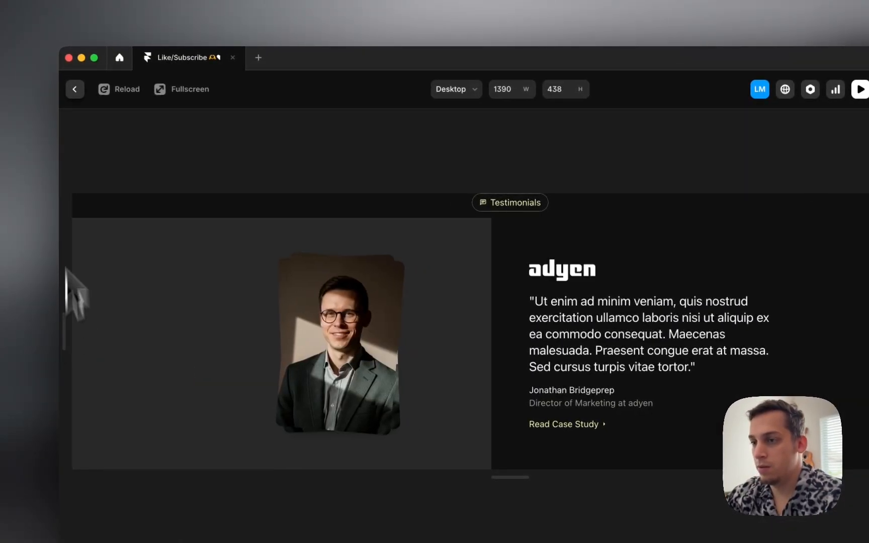
left_click(75, 89)
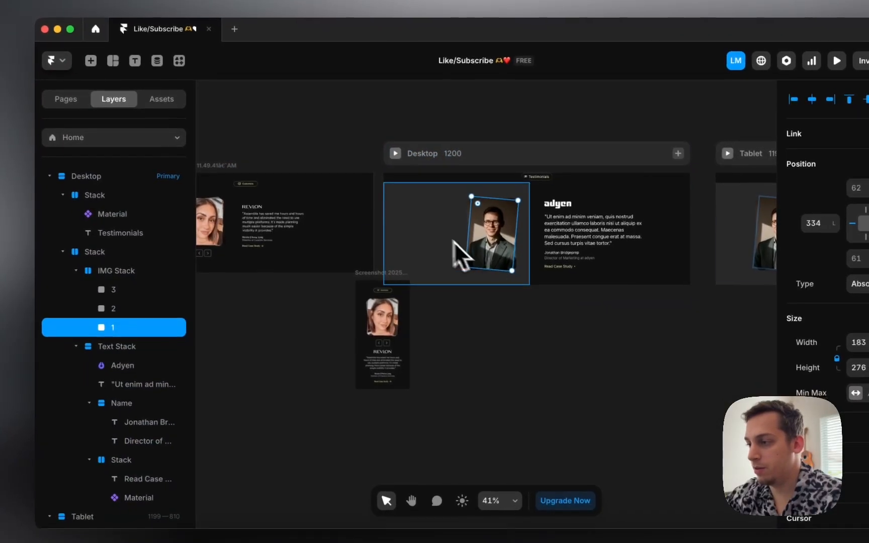
left_click(454, 242)
key("super+z")
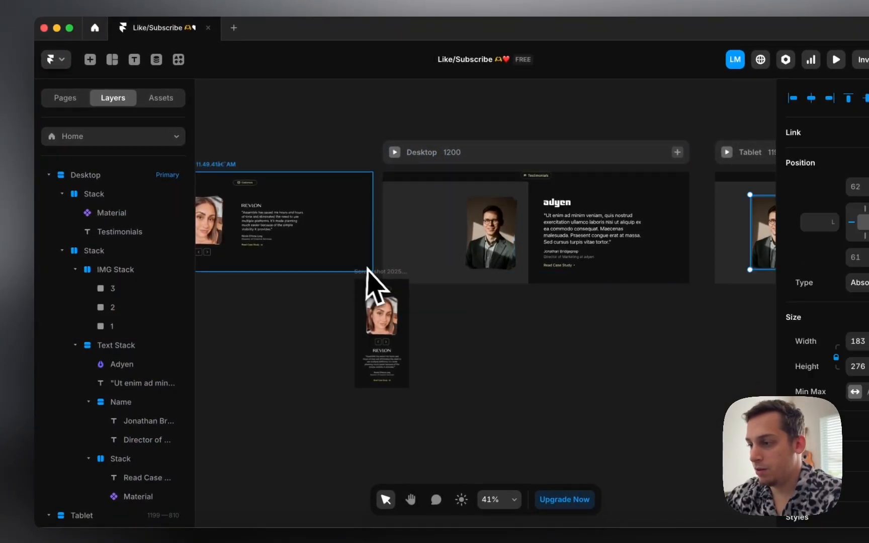
key("super+z")
key("super+z")
key("super+z")
key("super+z")
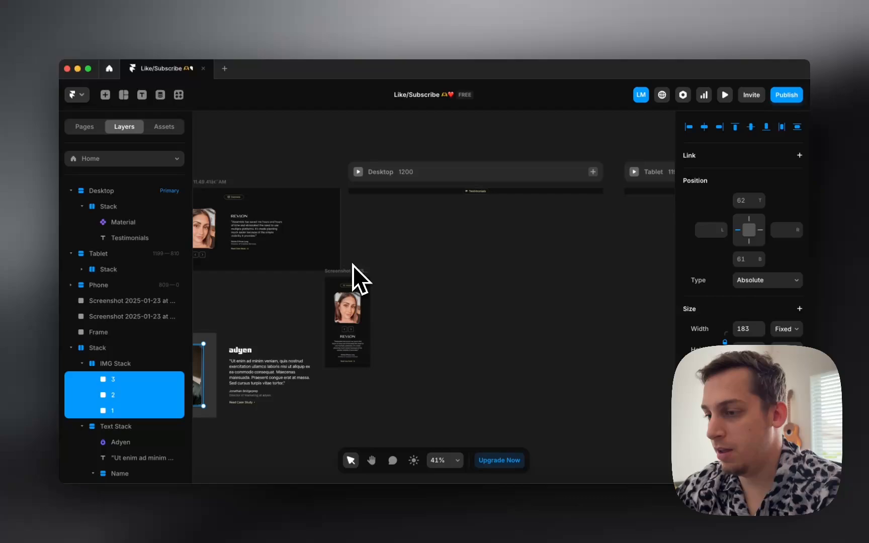
scroll(353, 264, "left", 10)
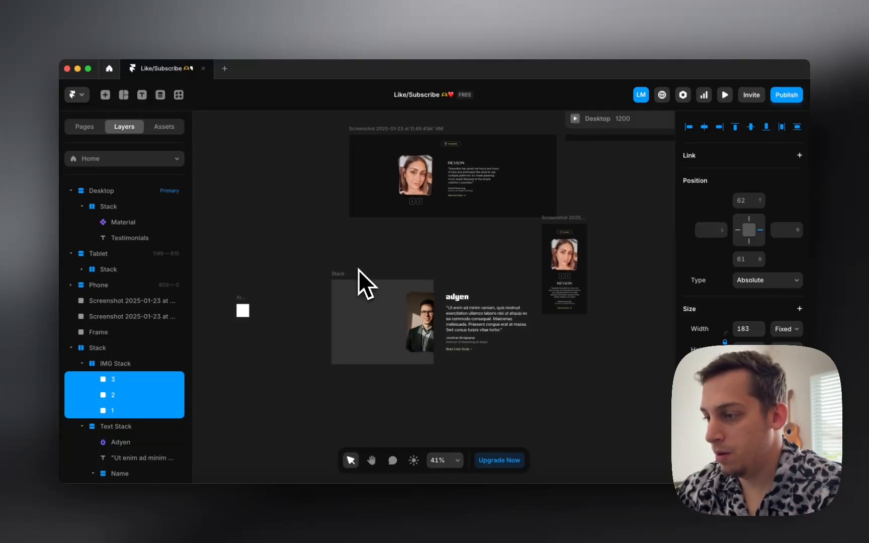
key("super+z")
key("super+z")
key("super+z")
key("super+z")
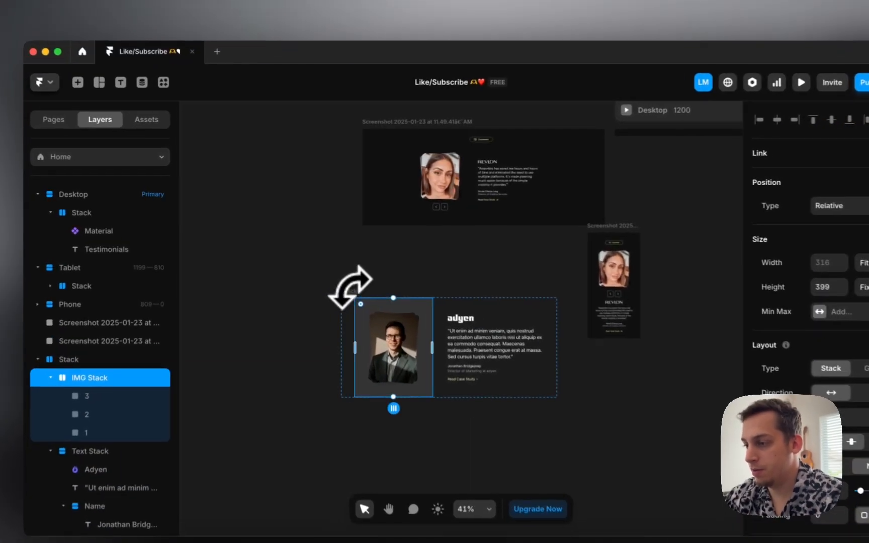
Step: Turn the testimonial stack into a component named 'Testimonial'
left_click(339, 273)
right_click(353, 294)
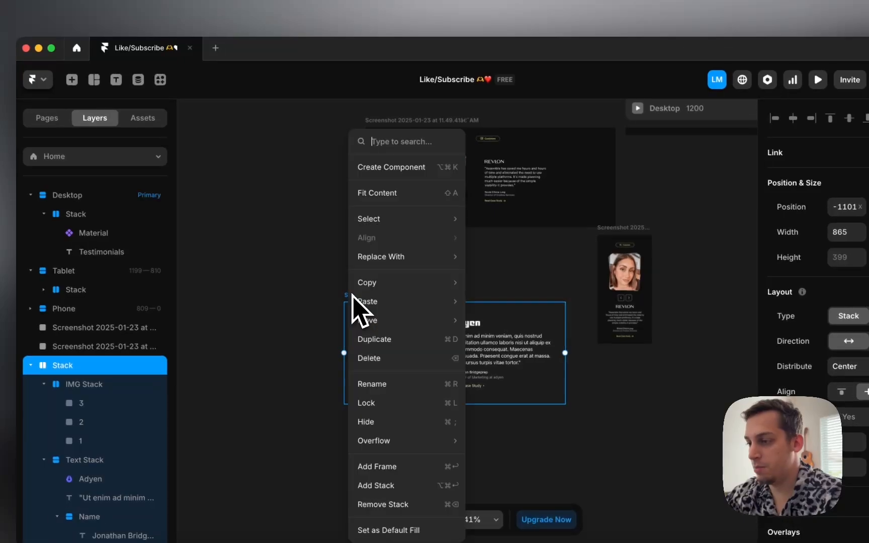
left_click(387, 168)
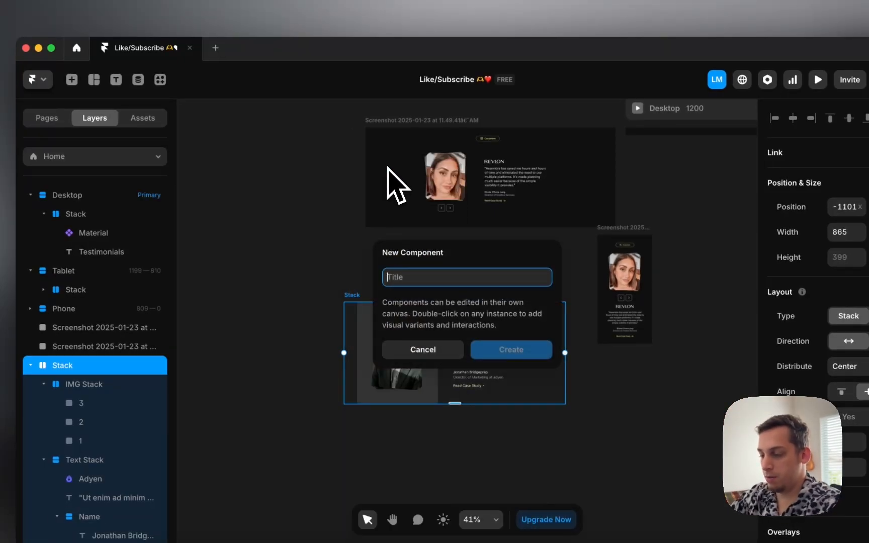
type("Testimonial")
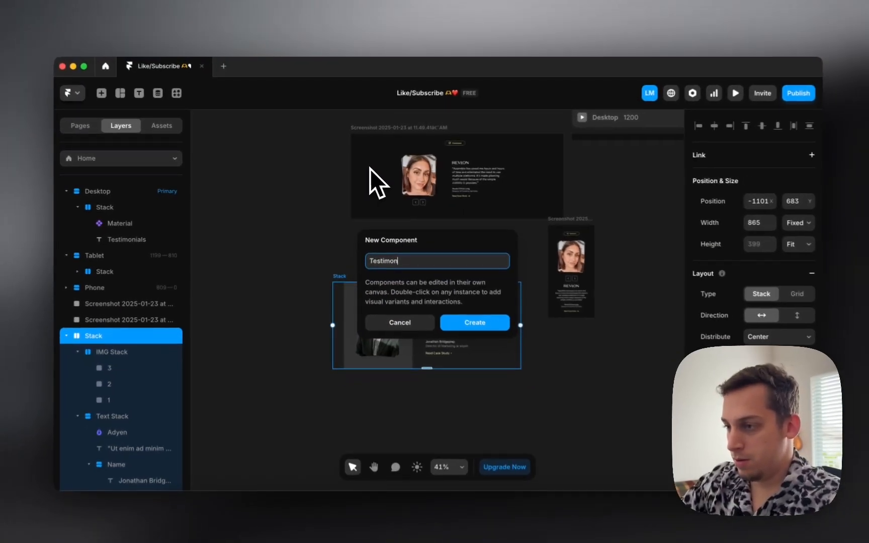
key("Return")
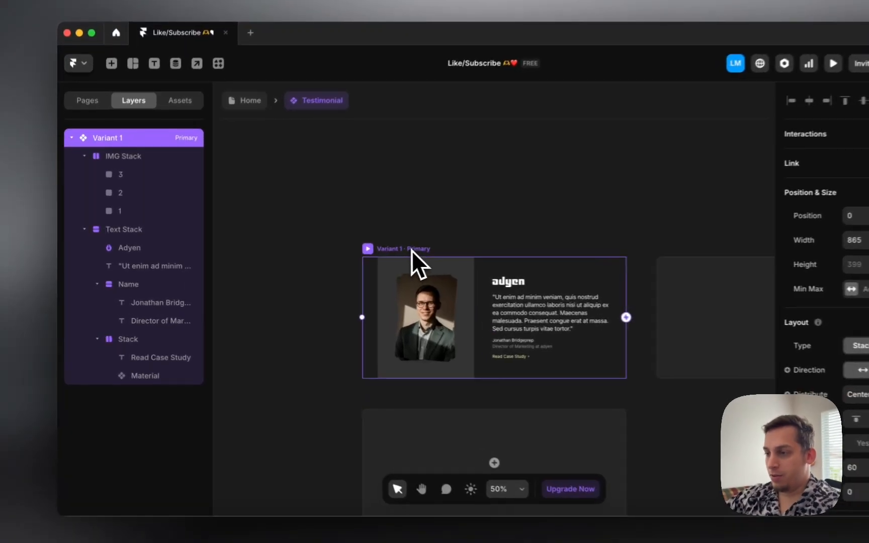
Step: Fill image 2 with a teal-background woman's headshot from a Lummi 'corporate headshot' search
left_click(370, 328, "super")
scroll(737, 362, "down", 10)
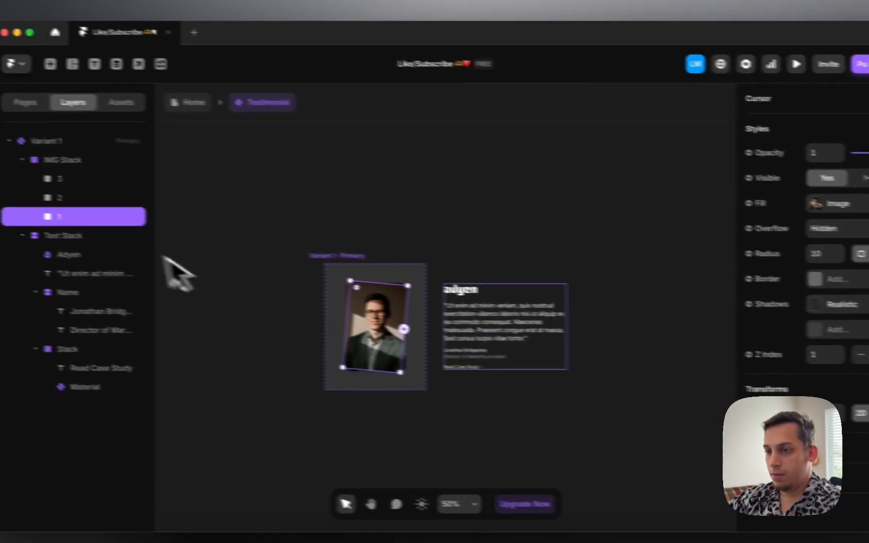
left_click(4, 188)
scroll(713, 361, "down", 10)
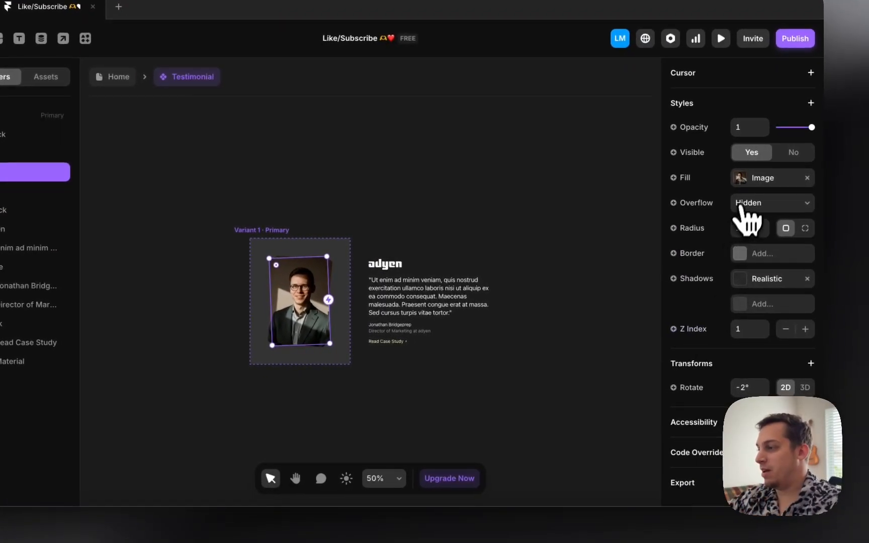
left_click(745, 182)
left_click(596, 453)
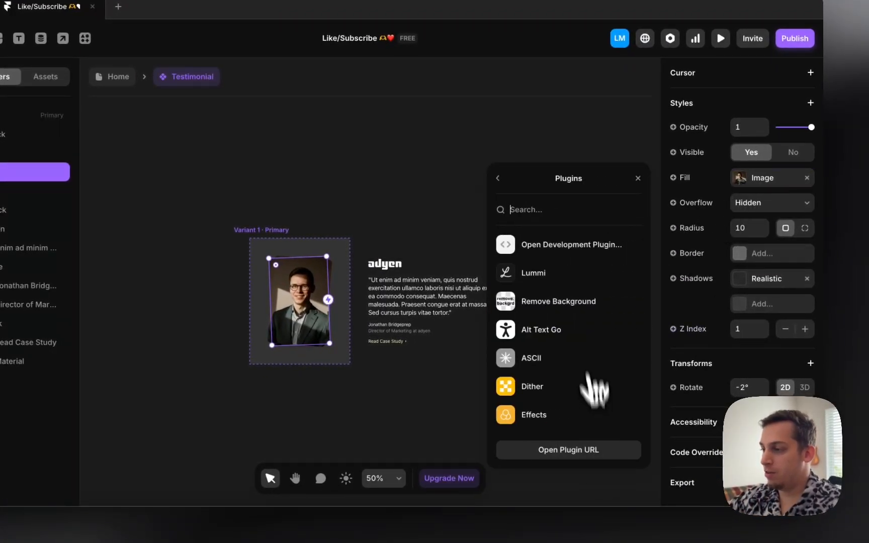
left_click(563, 281)
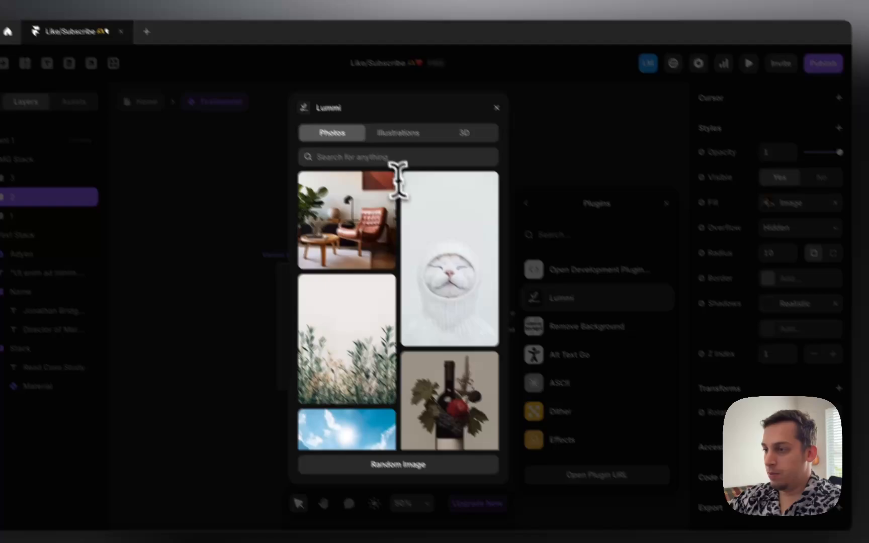
left_click(387, 157)
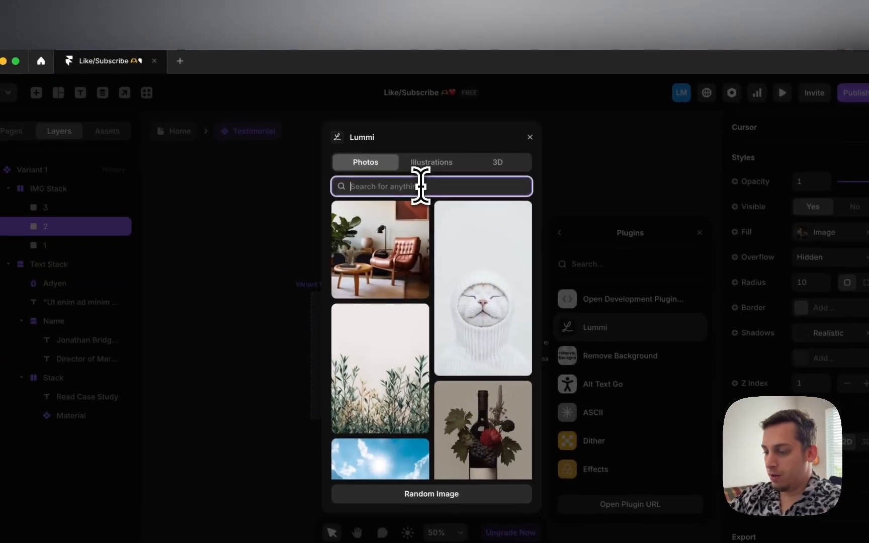
type("corporate h")
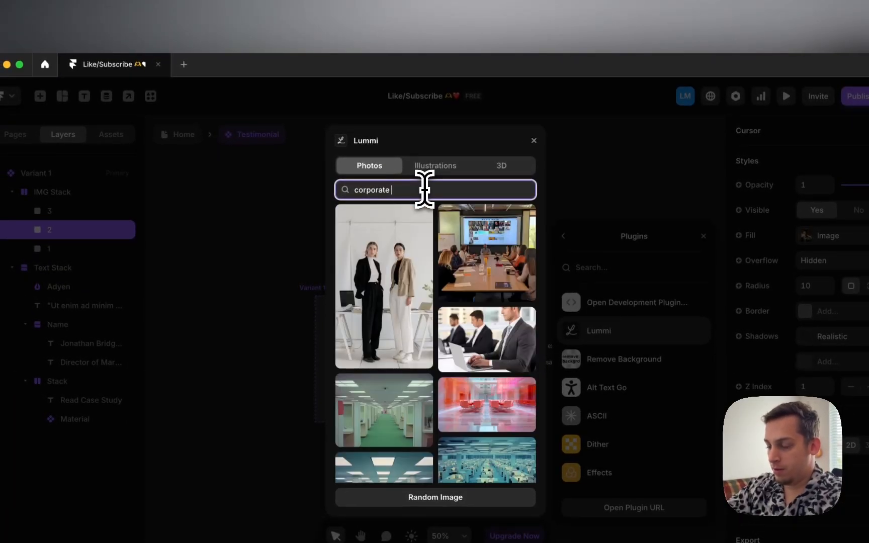
type("eadsh")
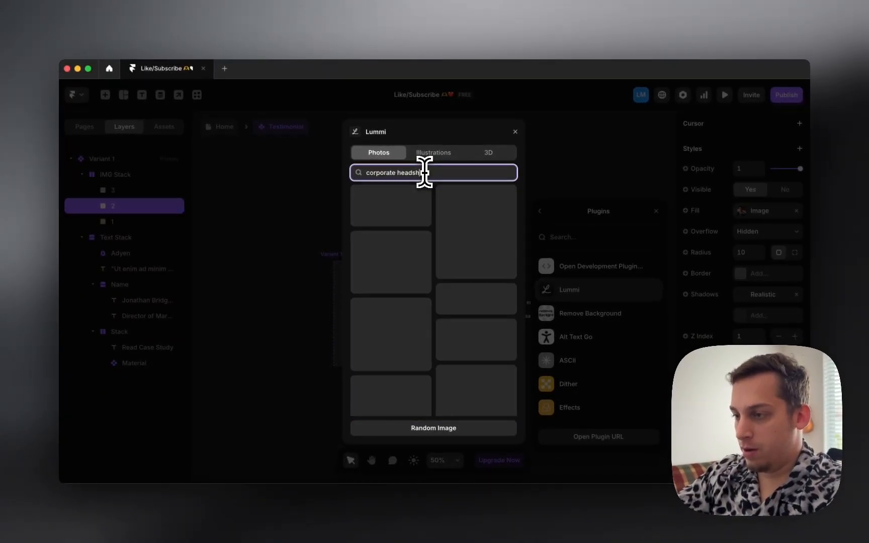
type("ot")
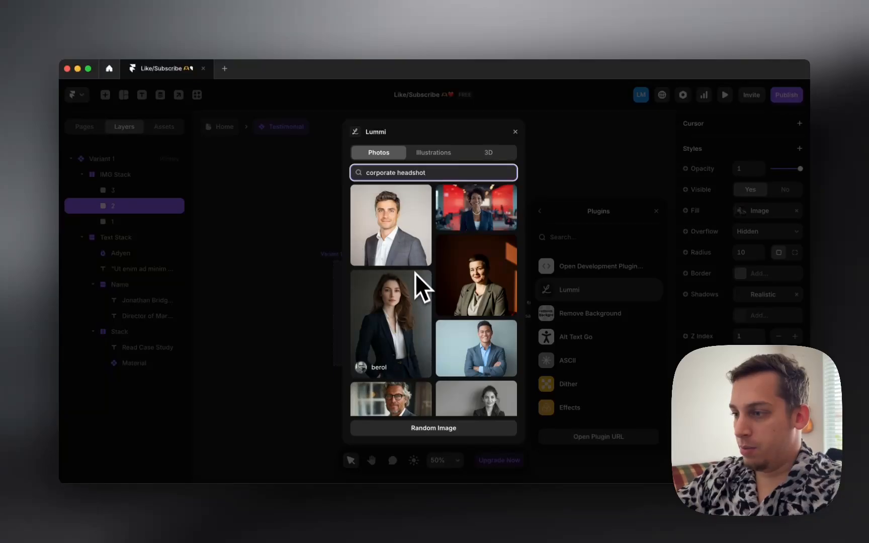
scroll(415, 277, "down", 5)
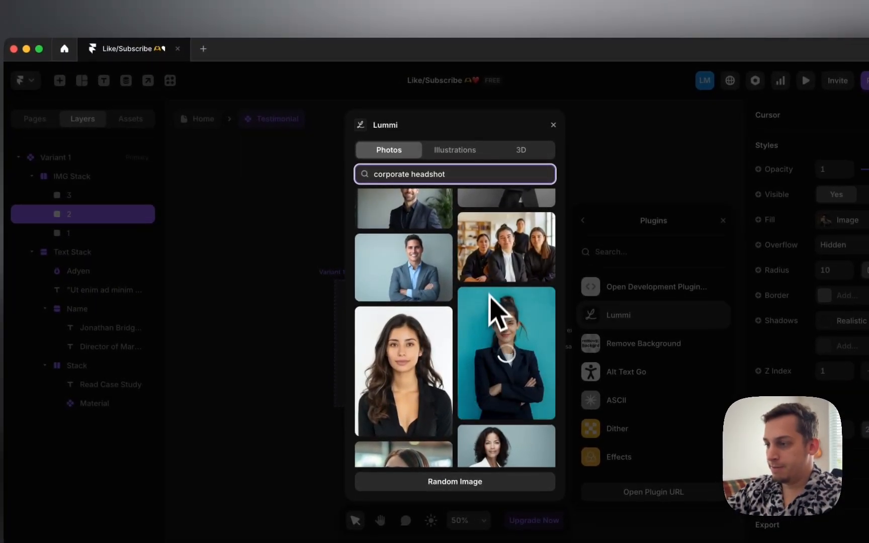
left_click(554, 126)
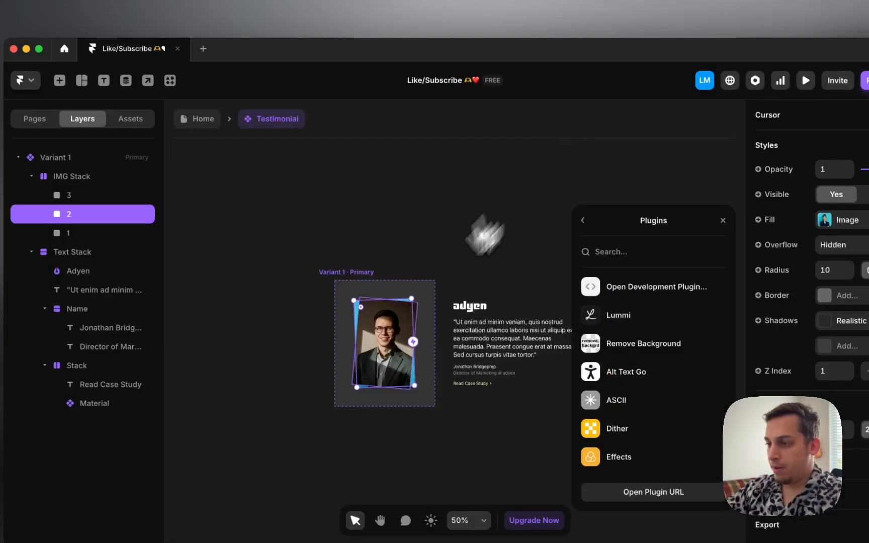
Step: Replace image 1 with a smiling man's corporate headshot from Lummi
left_click(84, 233)
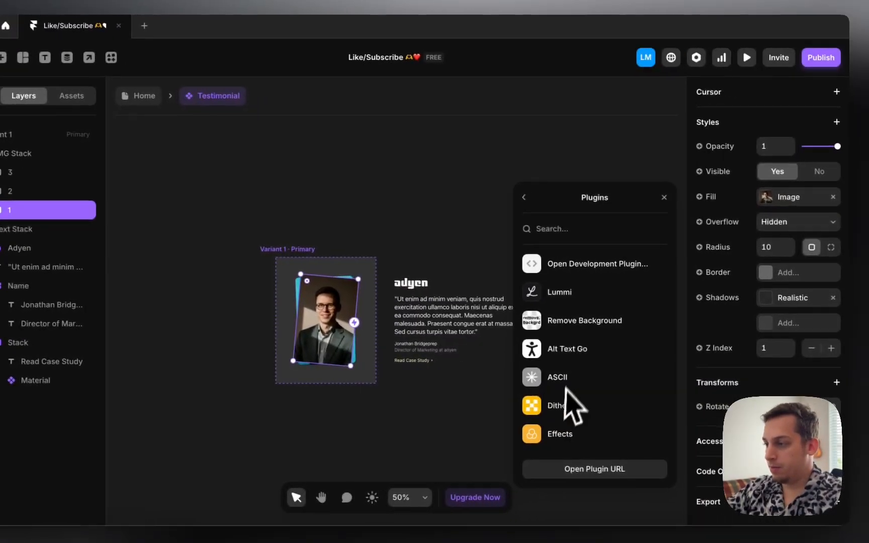
left_click(669, 296)
left_click(384, 151)
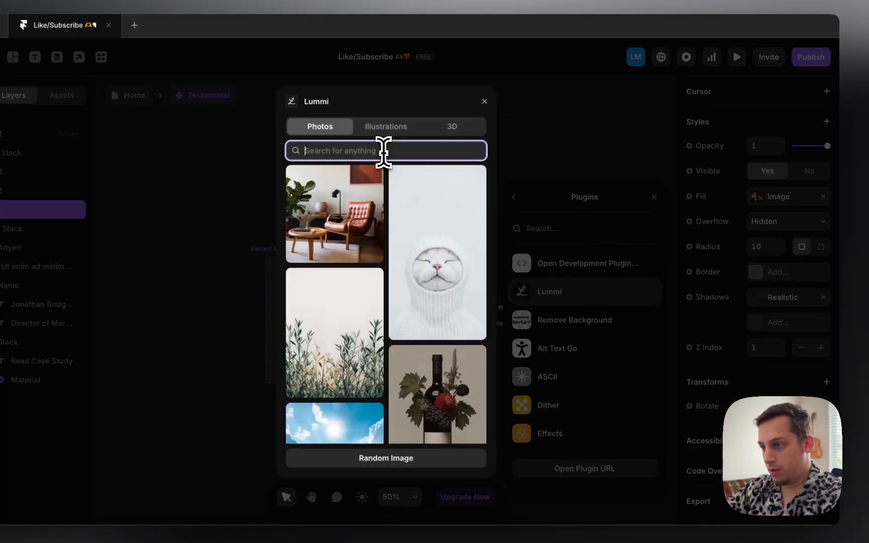
type("corporate")
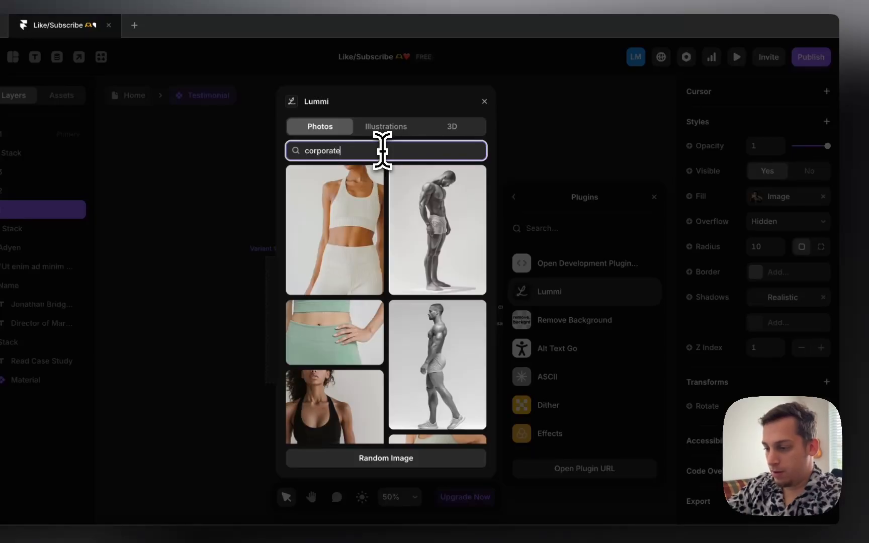
type(" headhsot")
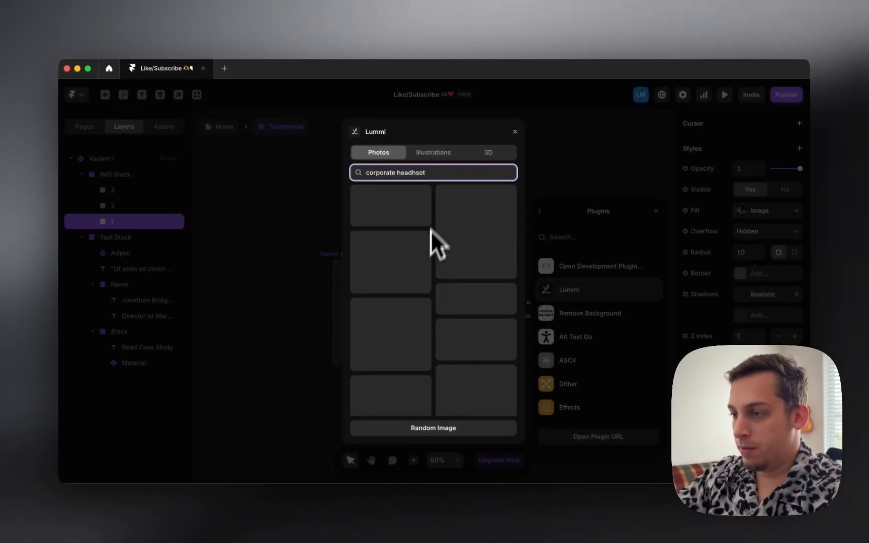
scroll(421, 278, "down", 5)
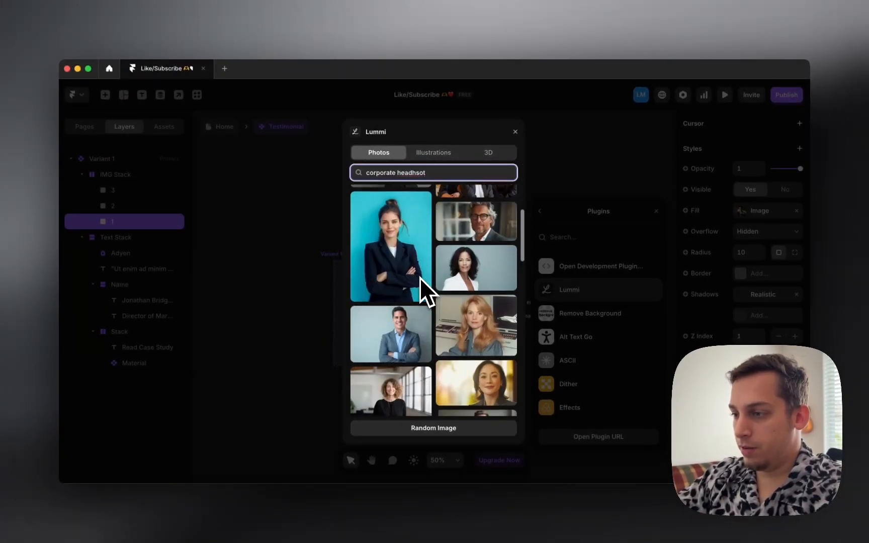
scroll(427, 335, "down", 3)
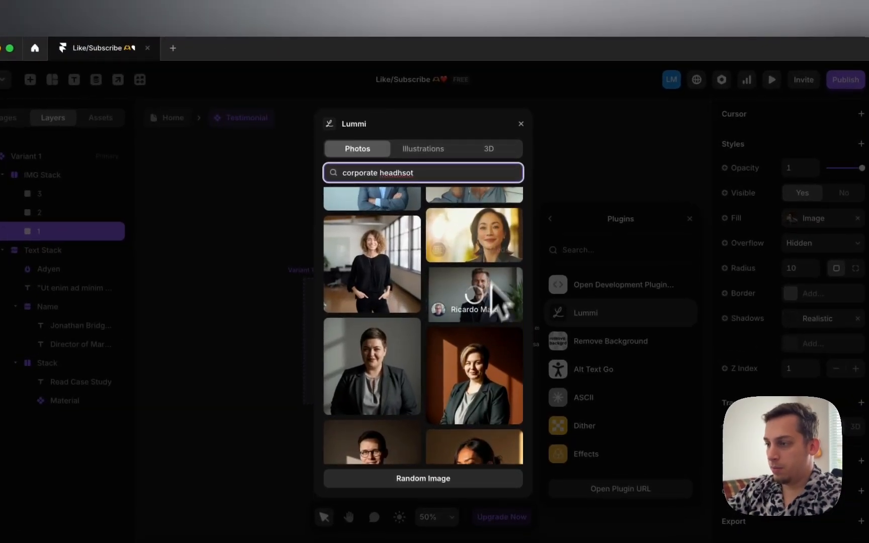
left_click(475, 282)
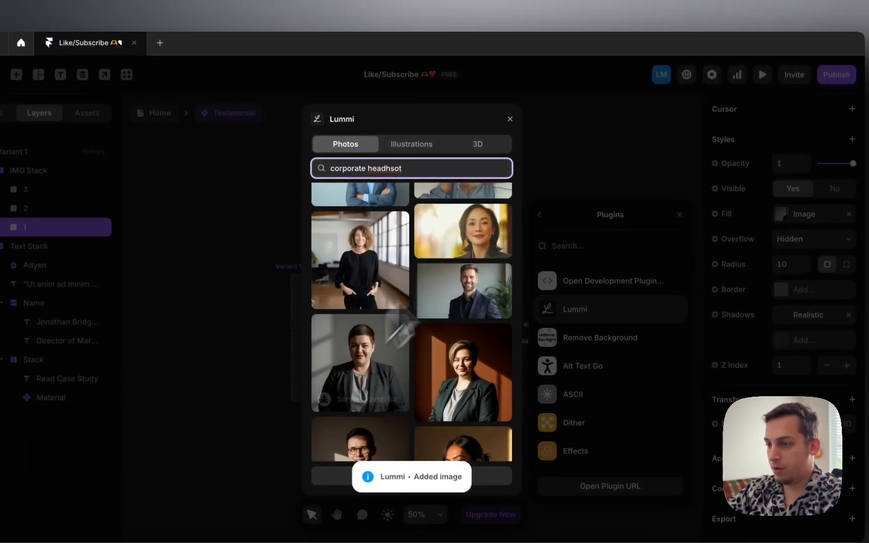
left_click(522, 124)
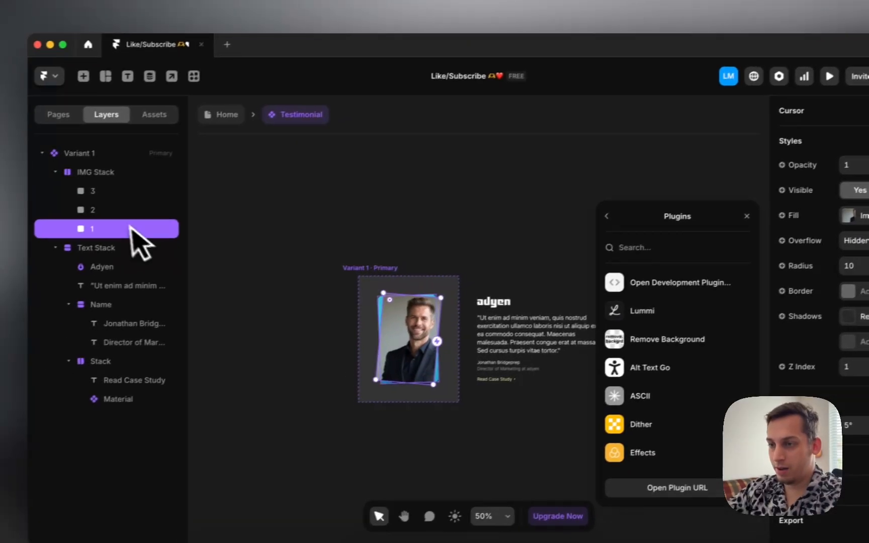
Step: Swap image 2 for a different woman's corporate headshot from Lummi and review the stack
left_click(90, 226)
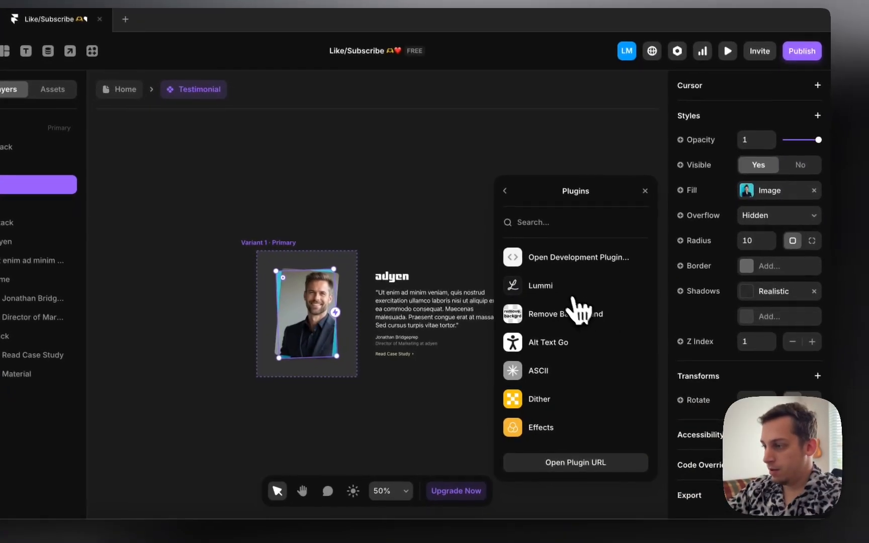
left_click(539, 285)
left_click(376, 145)
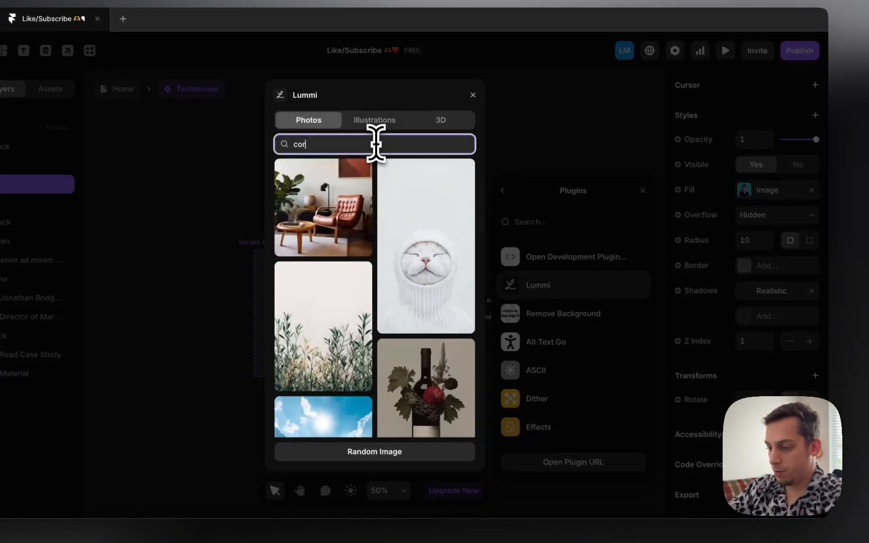
type("corporate headhsot")
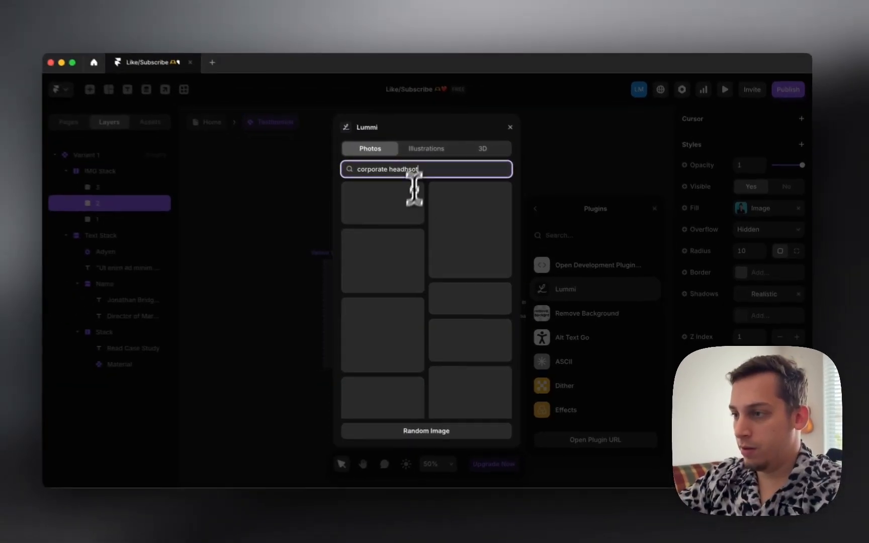
scroll(400, 281, "down", 5)
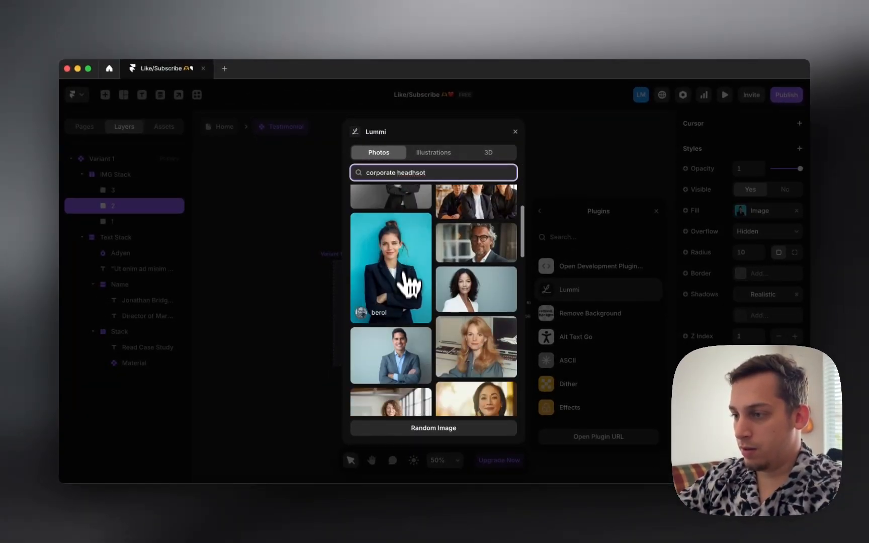
scroll(404, 322, "down", 3)
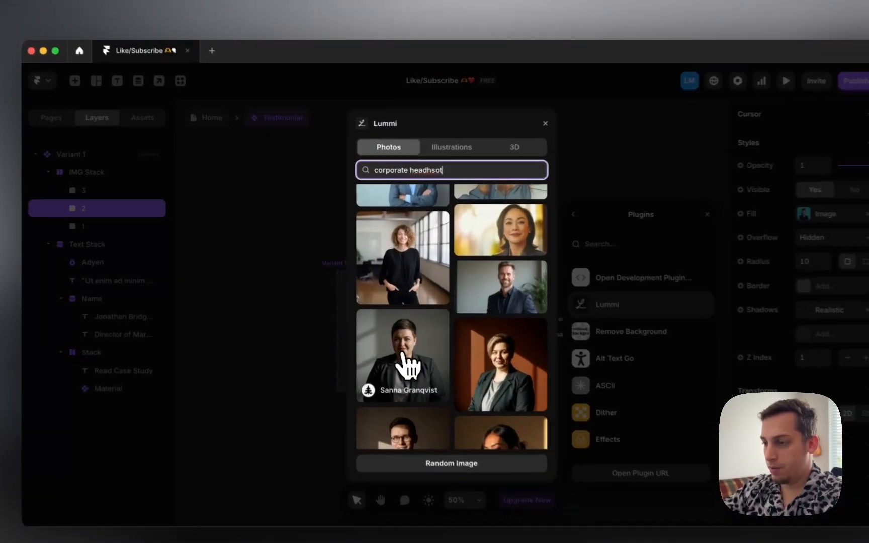
left_click(393, 345)
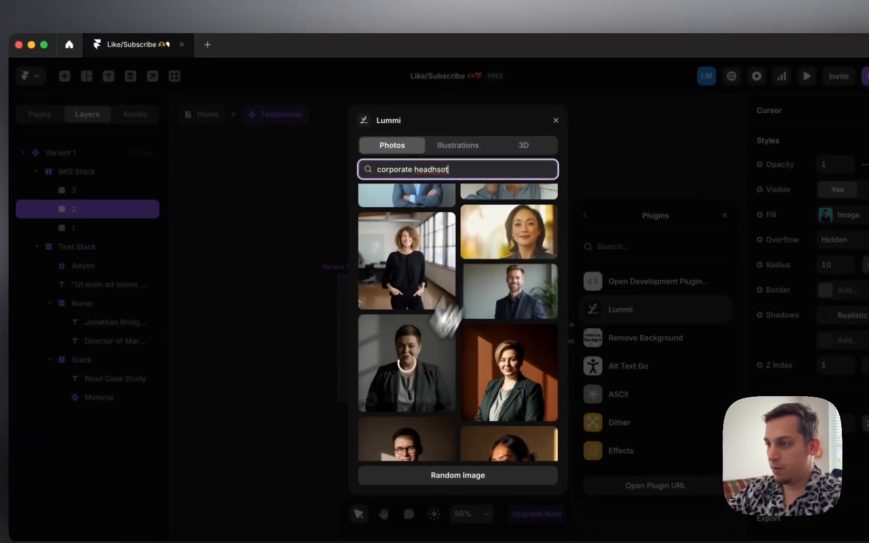
left_click(556, 121)
left_click(307, 322)
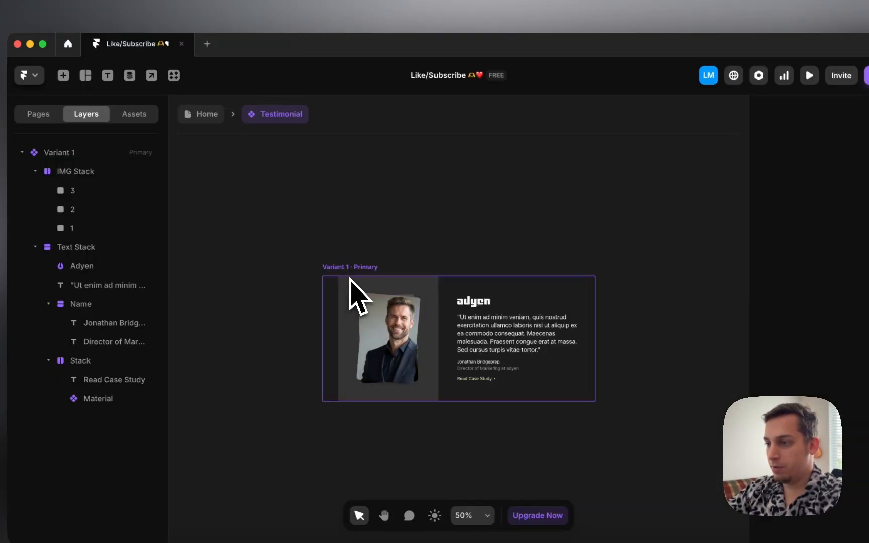
Step: Inspect the three headshot layers in the image stack
left_click(374, 345)
scroll(380, 352, "up", 6)
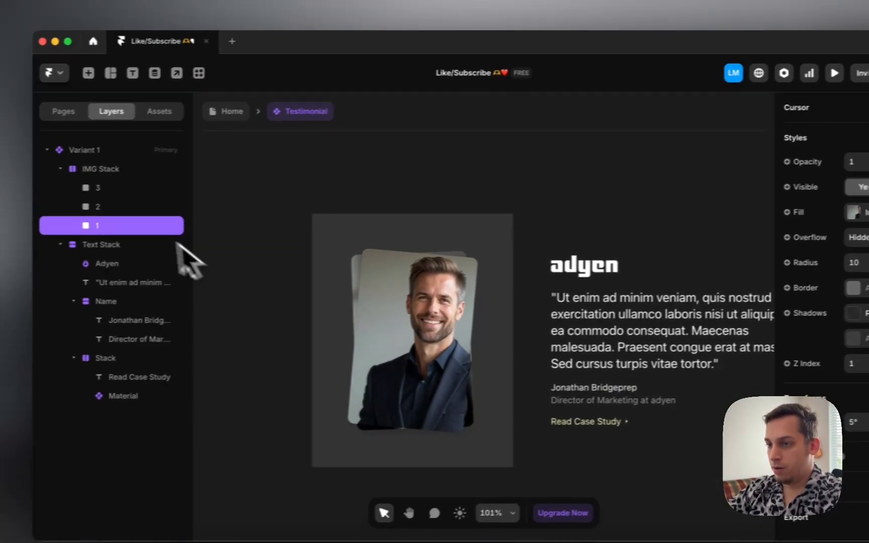
left_click(121, 207)
left_click(115, 188)
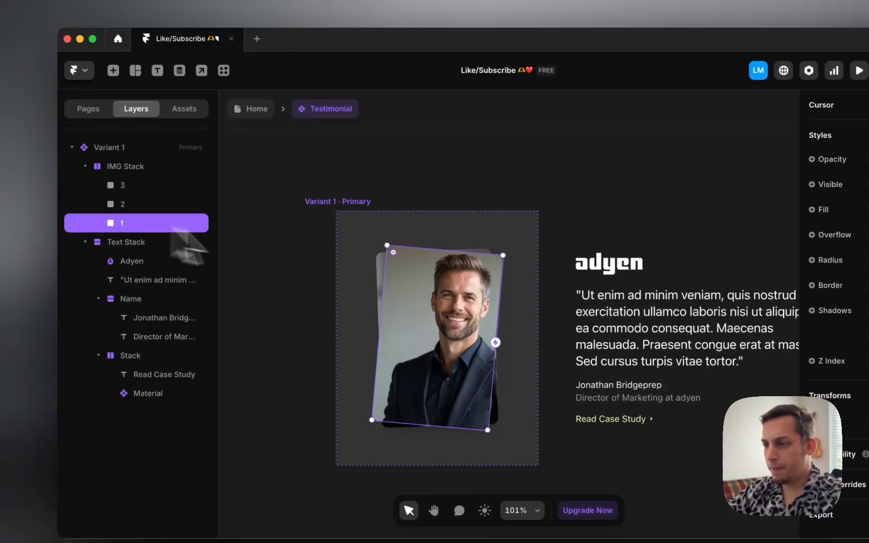
scroll(431, 310, "left", 5)
scroll(431, 311, "down", 4)
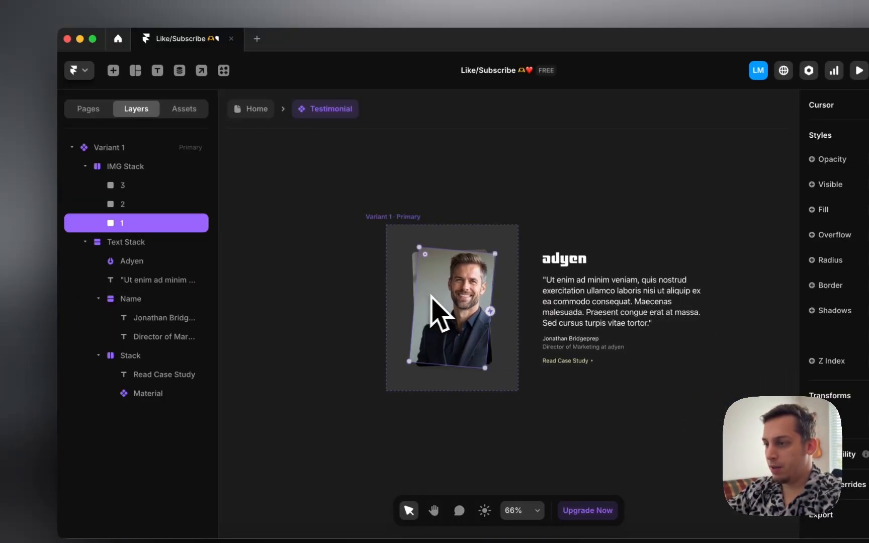
scroll(448, 314, "down", 2)
scroll(413, 271, "right", 2)
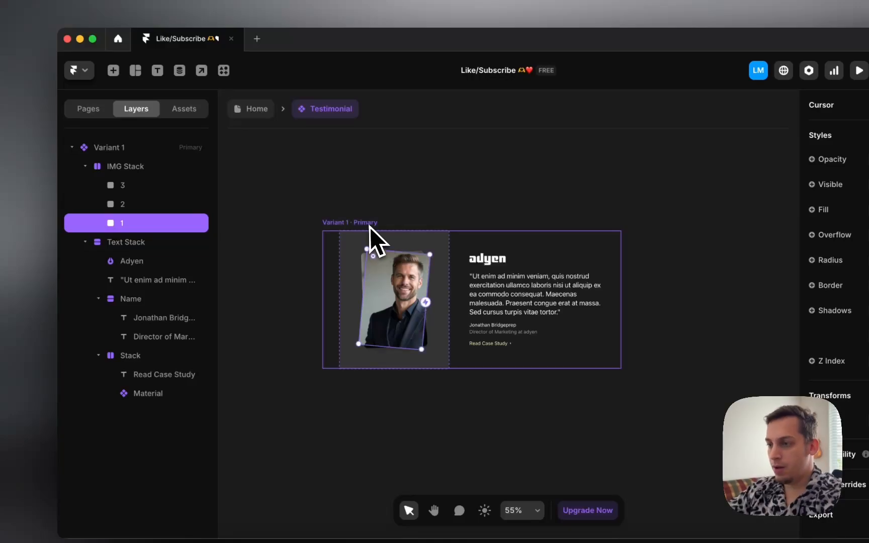
Step: Collapse the image and text stack layers in Variant 1 and select the image stack
left_click(369, 225)
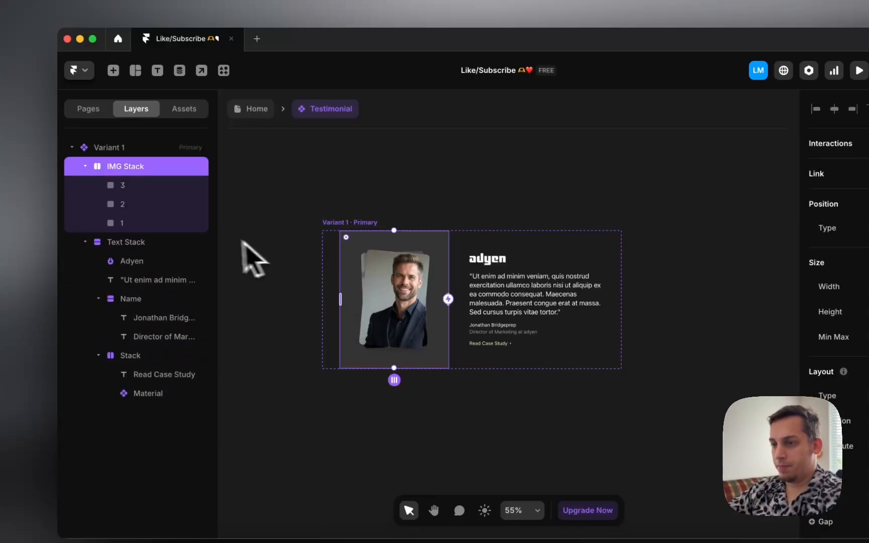
left_click(157, 223)
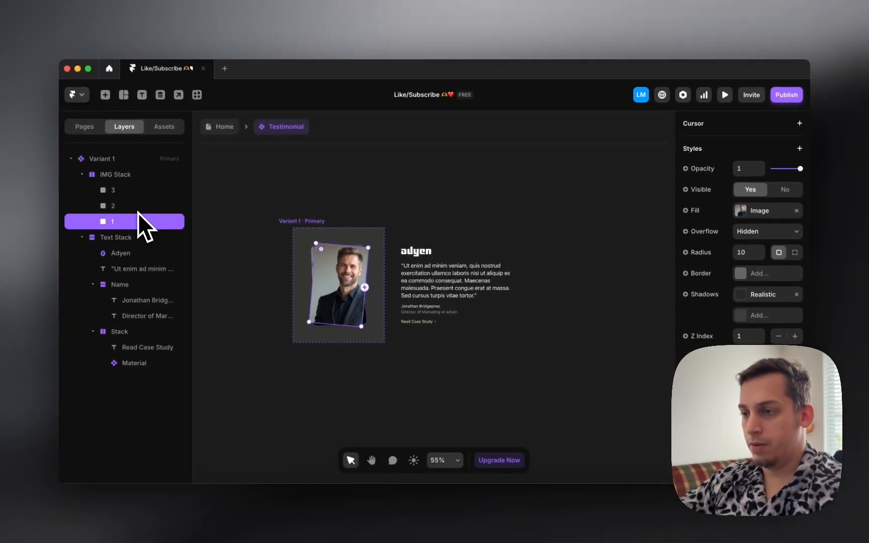
left_click(308, 274)
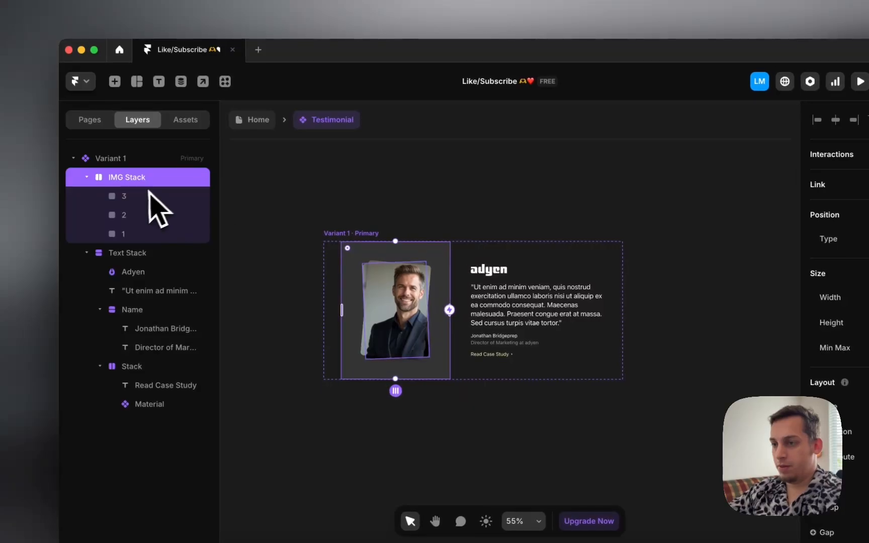
left_click(87, 177)
left_click(87, 196)
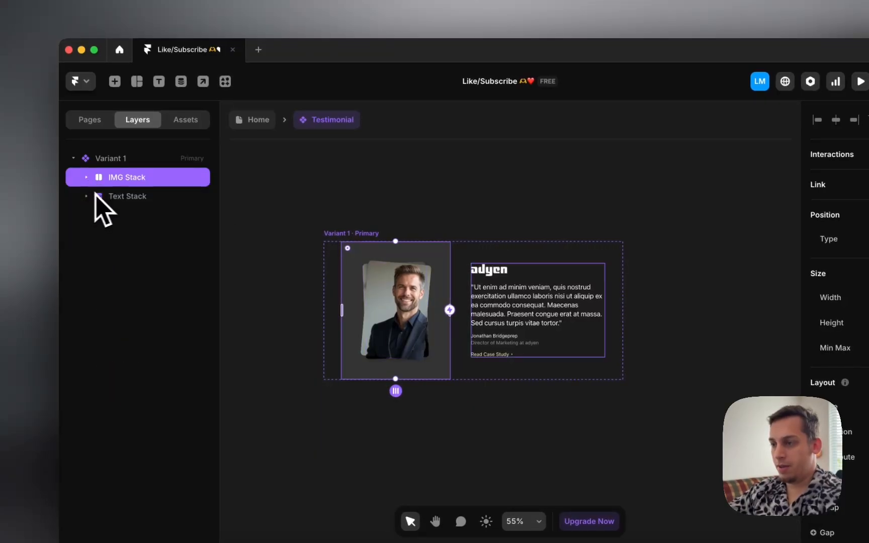
left_click(125, 196)
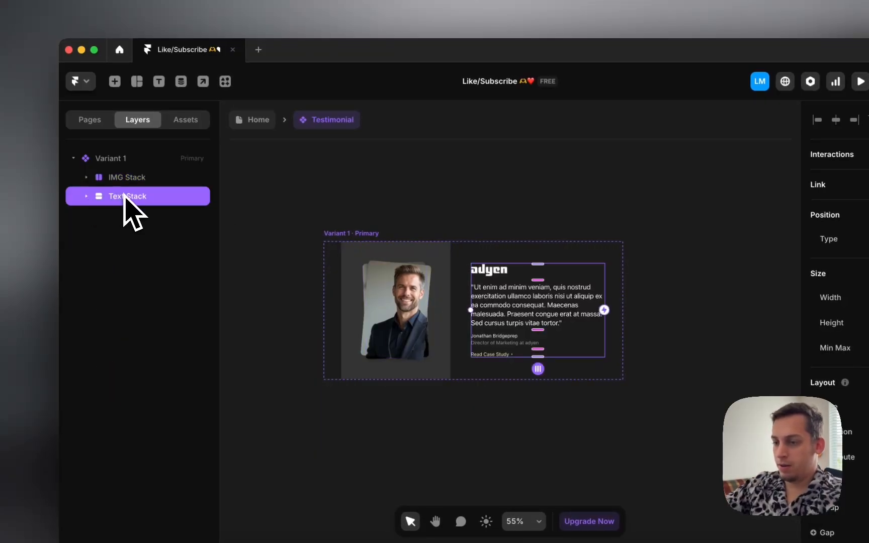
left_click(425, 272)
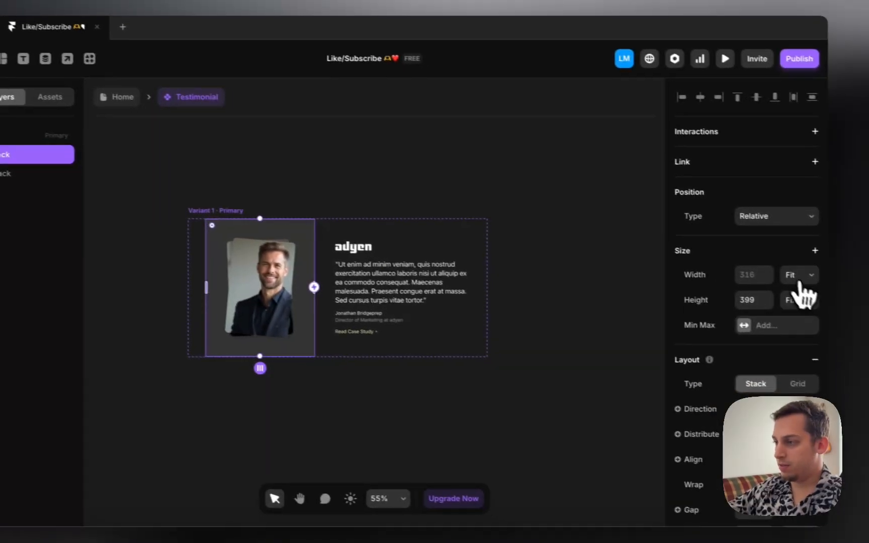
Step: Set IMG Stack and Text Stack width to Fill and Variant 1's gap to 0
left_click(800, 287)
left_click(780, 256)
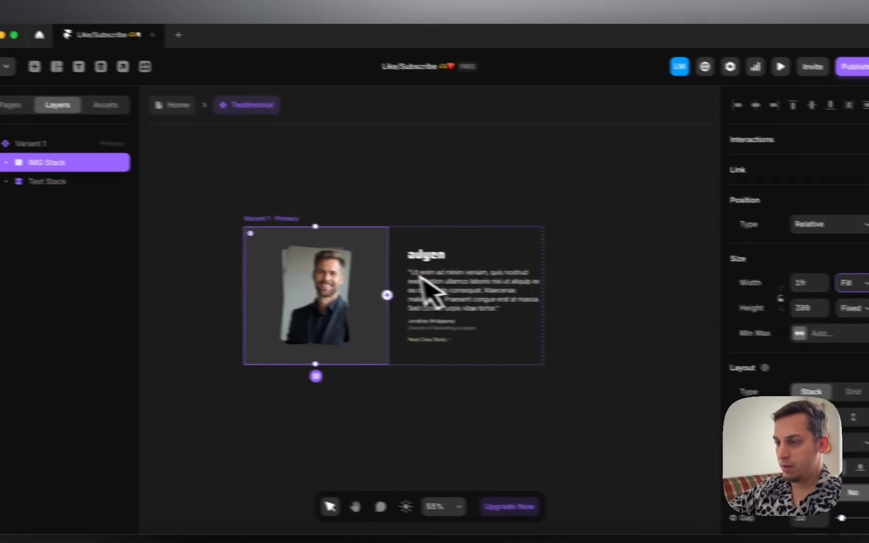
left_click(401, 252)
left_click(50, 182)
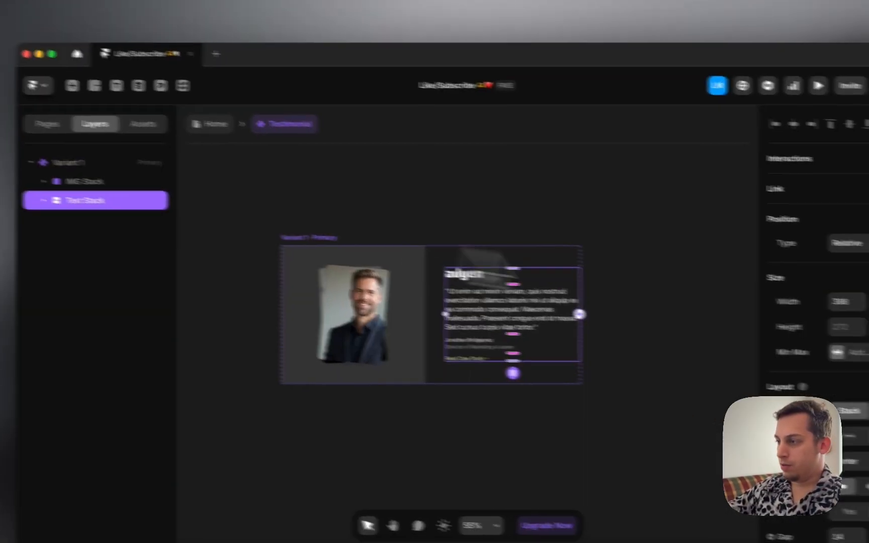
left_click(786, 280)
left_click(770, 300)
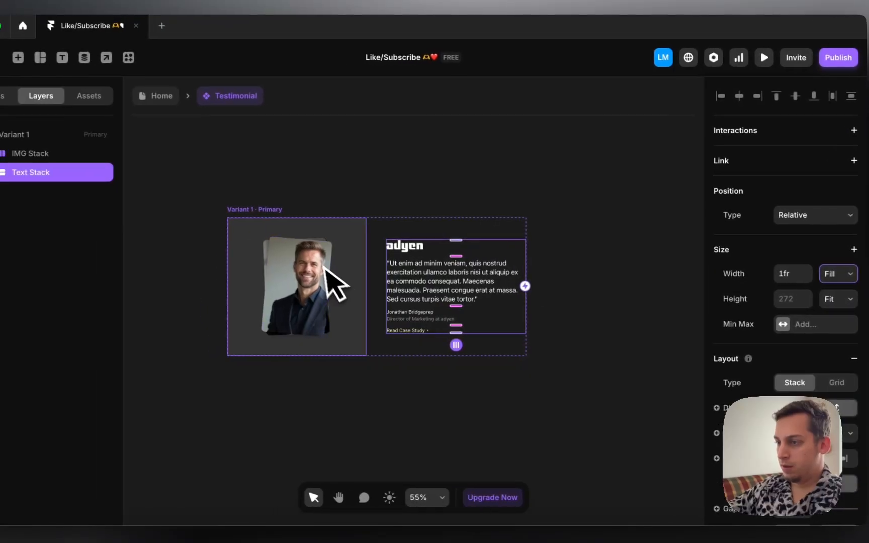
left_click(280, 209)
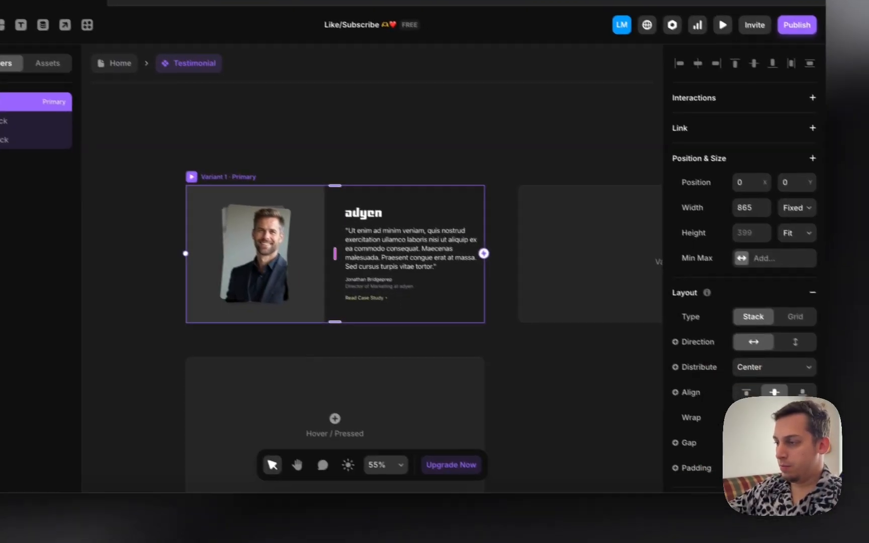
left_click(742, 446)
key("shift+Down")
key("shift+Down")
key("shift+Down")
key("shift+Down")
key("shift+Down")
key("shift+Down")
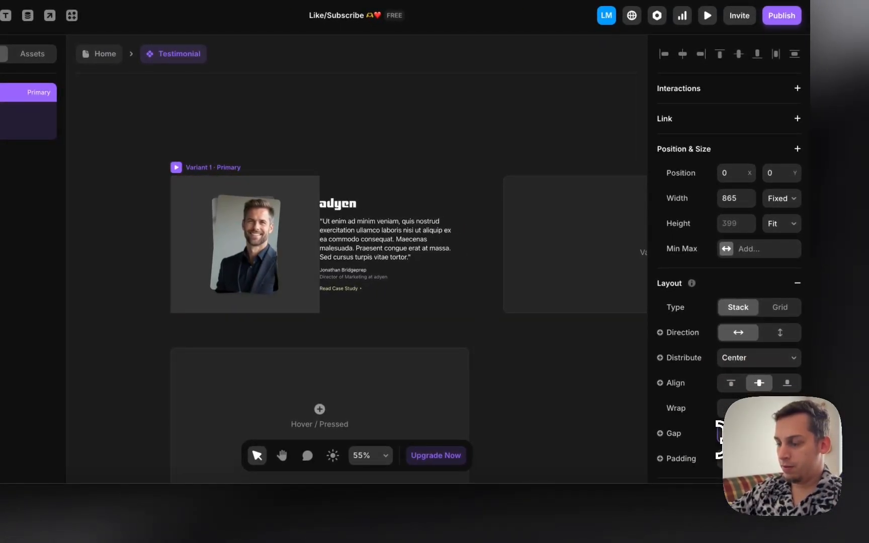
Step: Remove the image frame's grey background fill and zoom out to 38%
left_click(300, 307)
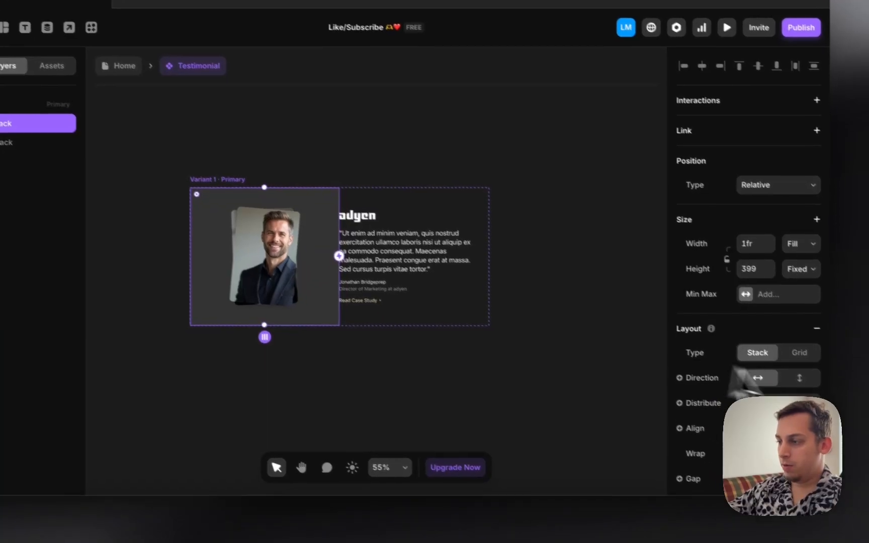
scroll(769, 379, "down", 5)
left_click(794, 443)
left_click(500, 387)
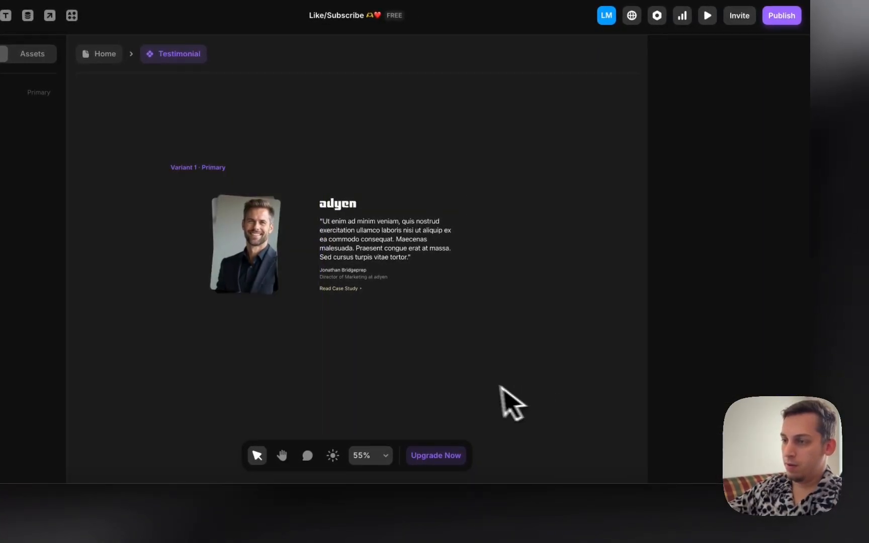
left_click(245, 246, "super")
scroll(246, 247, "left", 1)
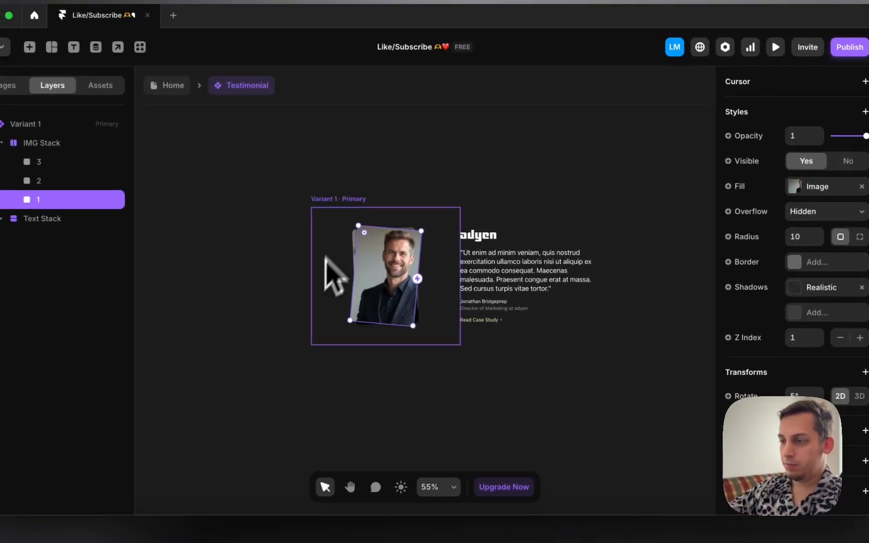
left_click(341, 201)
scroll(342, 201, "down", 3)
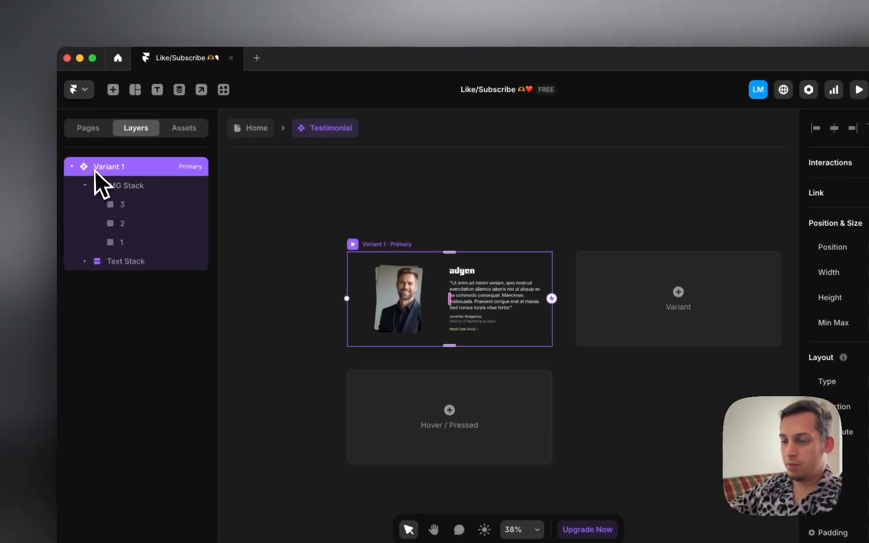
Step: Rename Variant 1 to '1'
double_click(12, 124)
type("1")
key("Return")
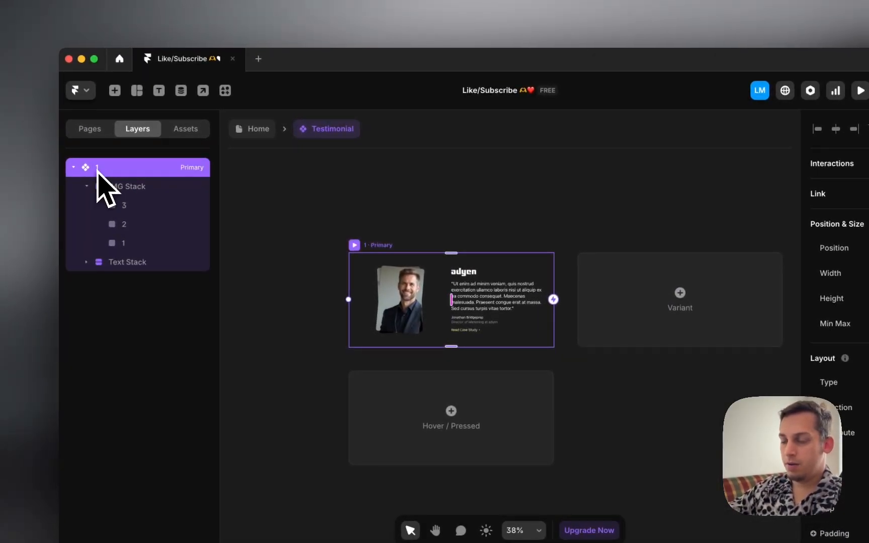
Step: Add a second variant named 'Transtion 1-2' and select its text stack
left_click(704, 329)
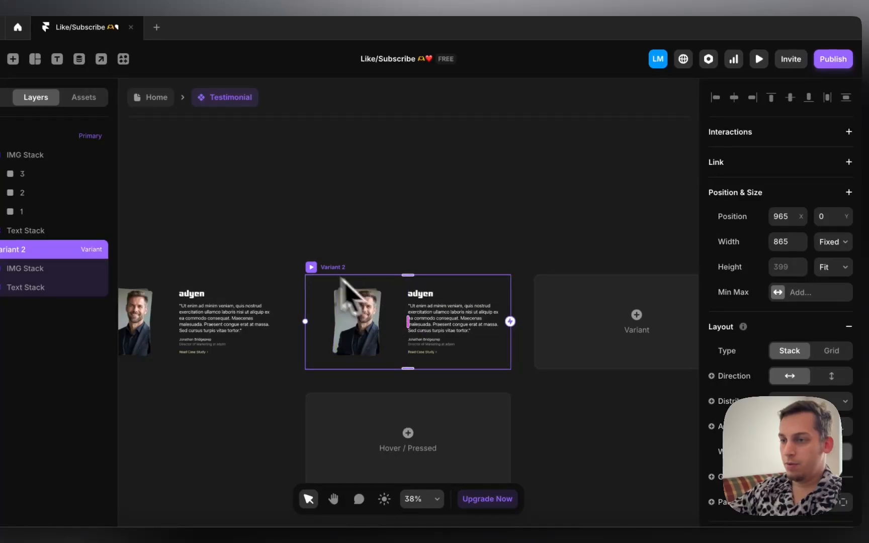
double_click(5, 250)
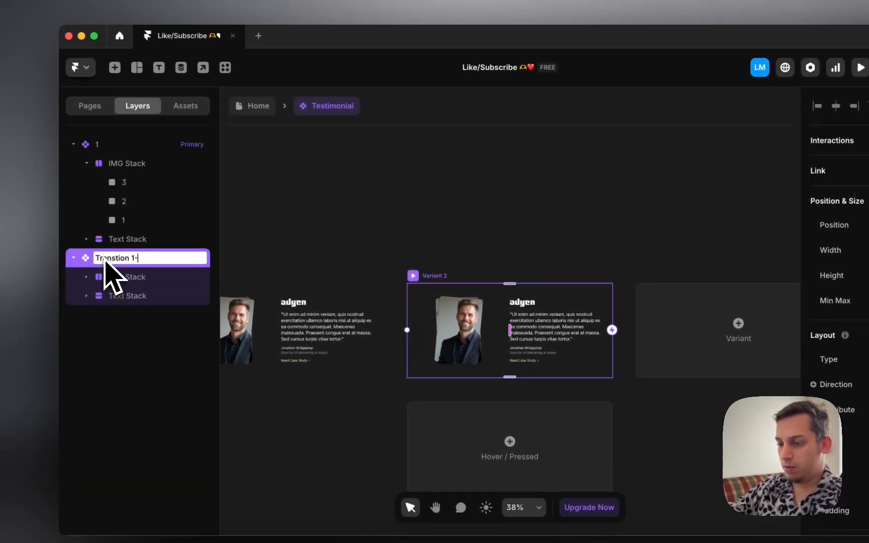
type("Transtion 1-2")
left_click(349, 219)
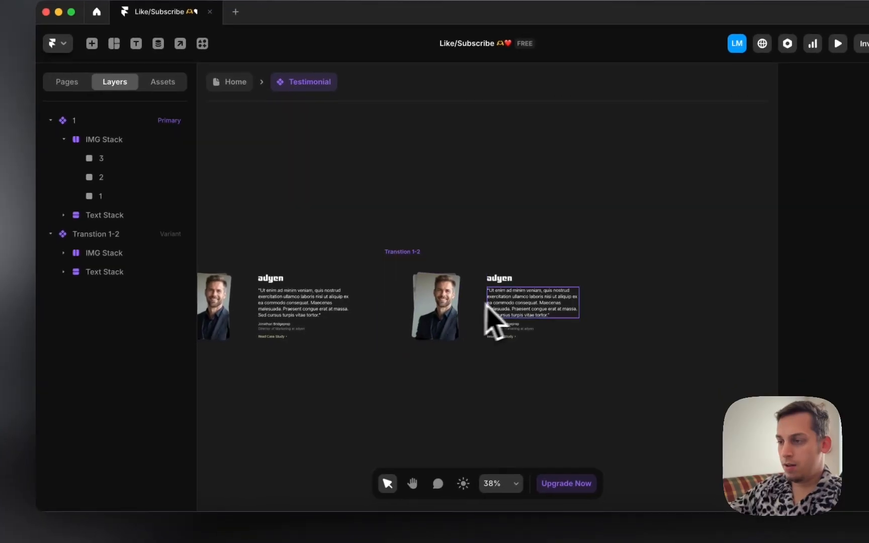
left_click(540, 325)
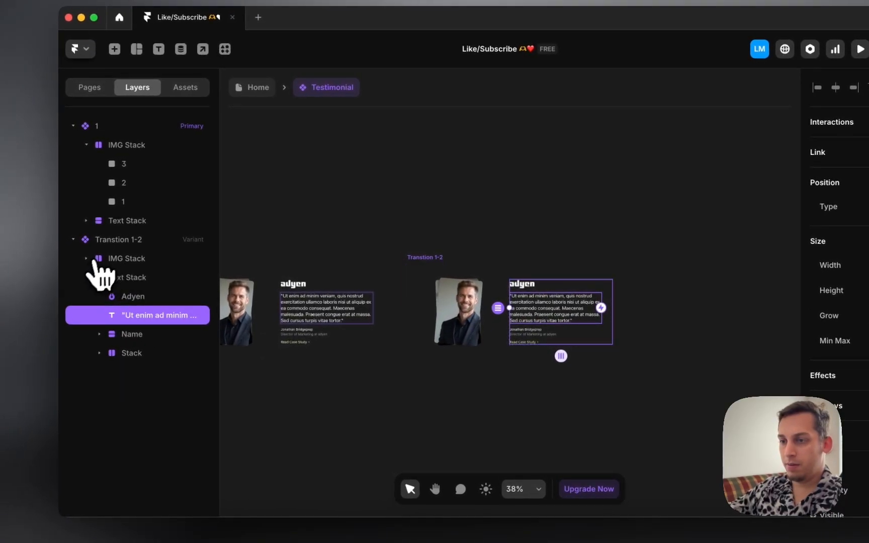
left_click(62, 270)
left_click(121, 278)
scroll(855, 397, "down", 8)
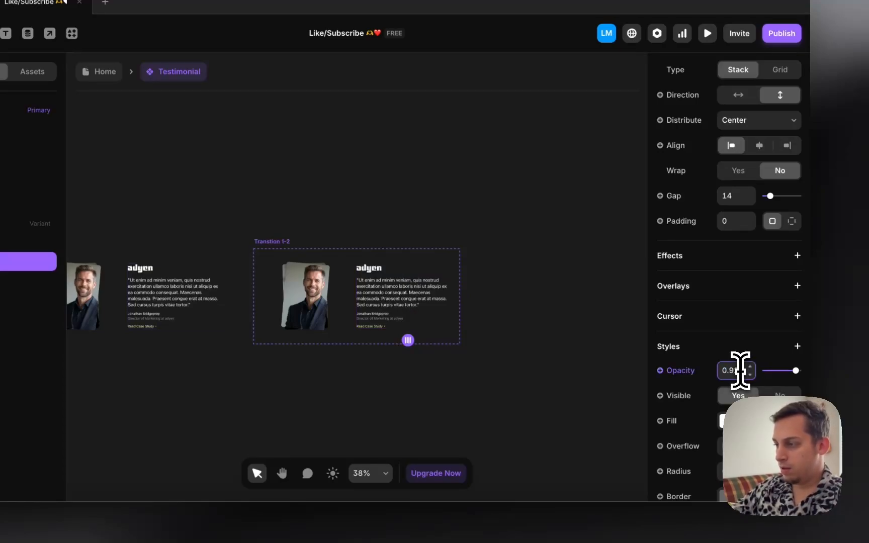
Step: Set Transtion 1-2's text stack opacity to 0.5 and slide headshot 1 left to -54
type("0.5")
key("Return")
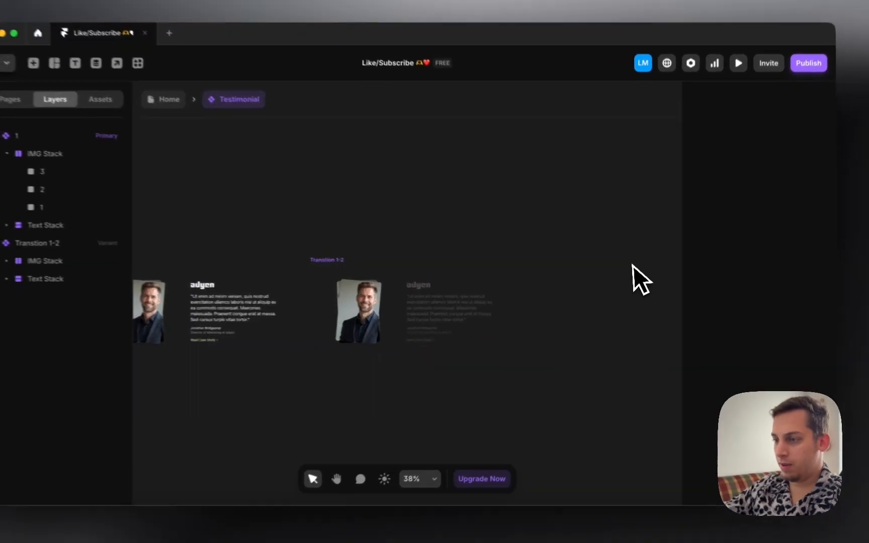
left_click(401, 310)
scroll(352, 327, "left", 5)
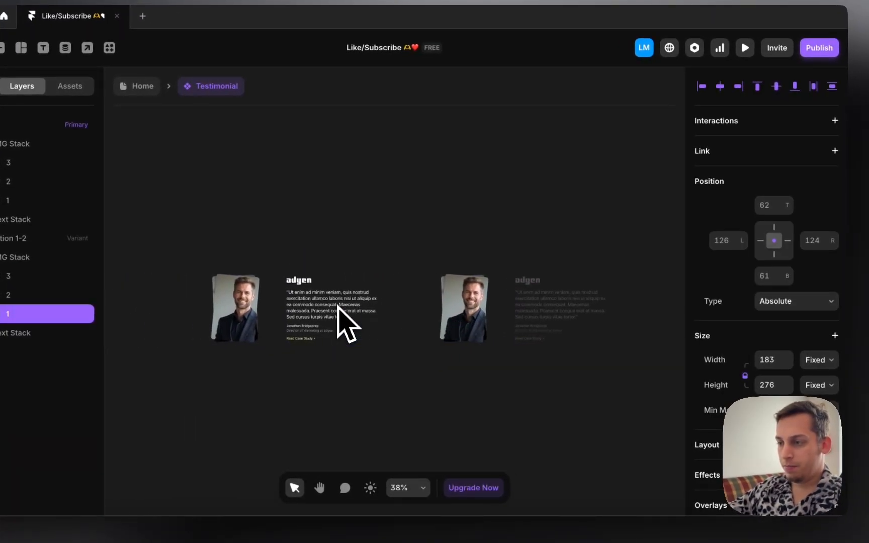
key("shift+Left")
key("shift+Left")
key("shift+Left")
key("shift+Left")
key("shift+Left")
key("shift+Left")
key("shift+Left")
key("shift+Left")
key("shift+Left")
key("shift+Left")
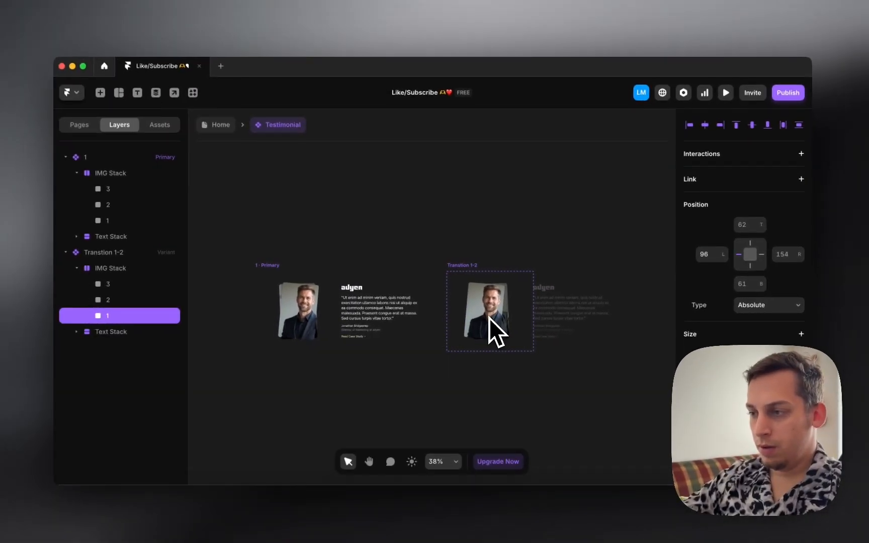
key("shift+Left")
key("shift+Left")
key("shift+Left")
key("shift+Left")
key("shift+Left")
key("shift+Left")
key("shift+Left")
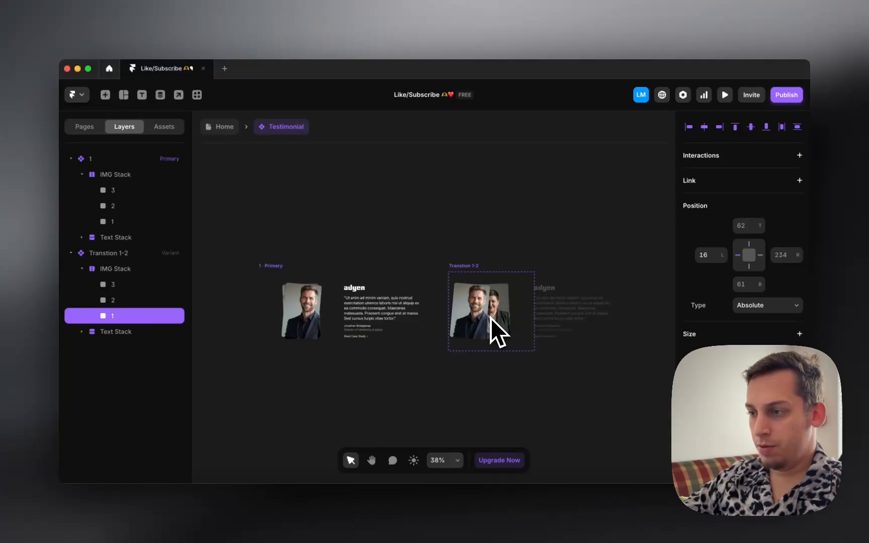
key("shift+Left")
key("shift+Left")
key("shift+Left")
key("shift+Left")
key("shift+Left")
key("shift+Left")
key("shift+Left")
key("shift+Left")
key("shift+Left")
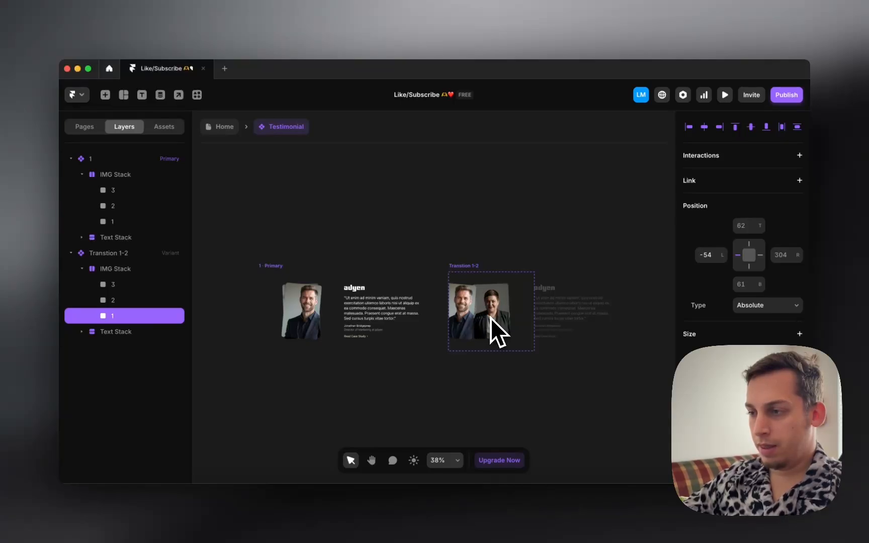
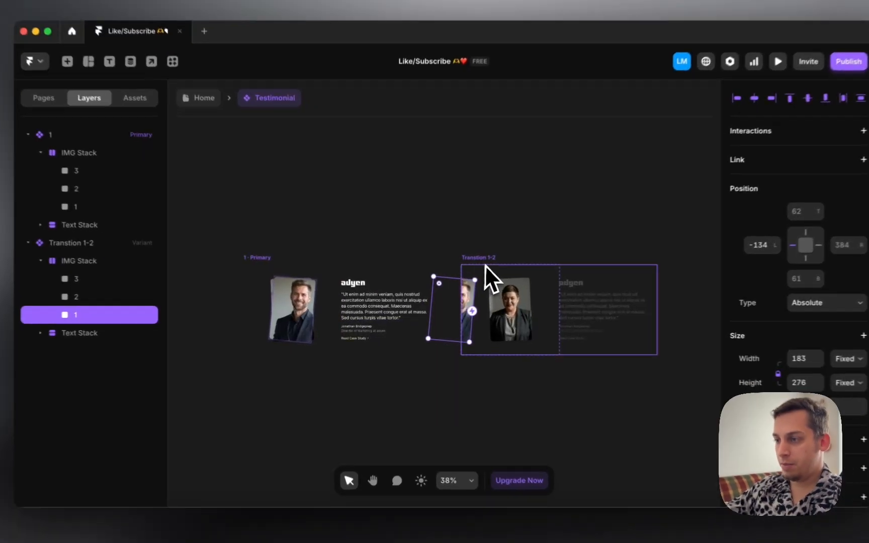
Step: Select and delete the Transtion 1-2 variant
left_click(485, 265)
key("BackSpace")
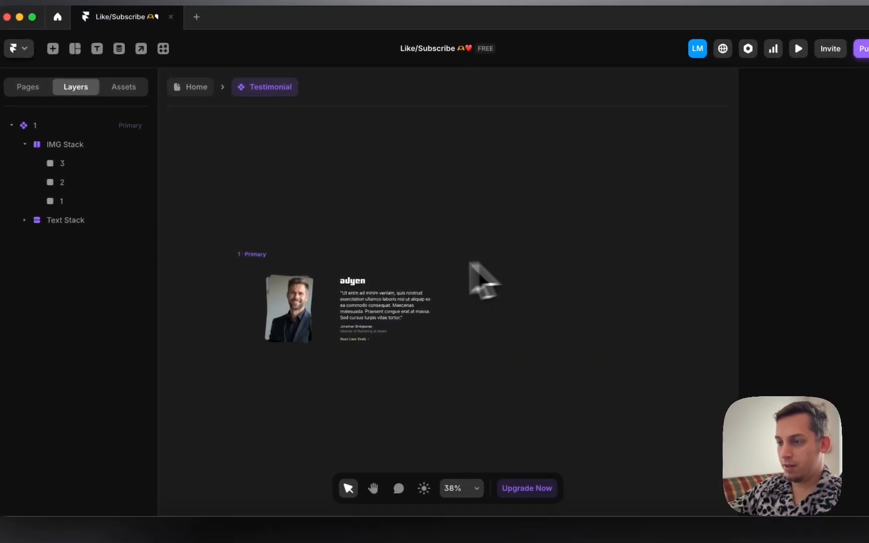
Step: Widen the Primary variant to 1043 px and shift the three-headshot stack slightly left
left_click(259, 255)
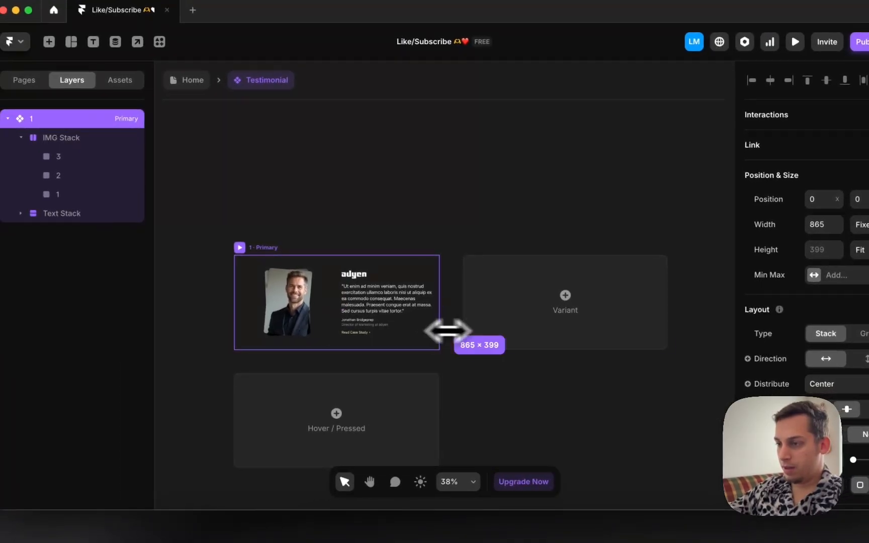
left_click_drag(447, 330, 582, 322)
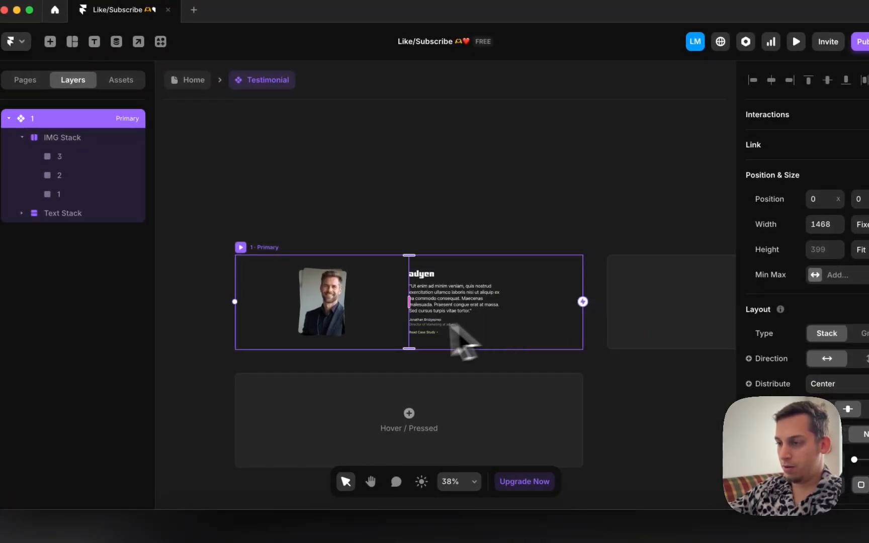
key("super+z")
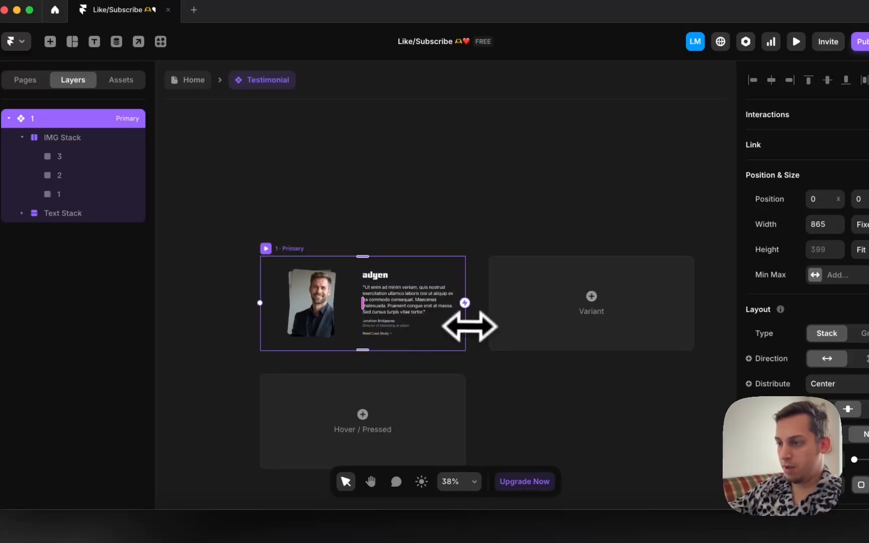
left_click_drag(469, 326, 507, 326)
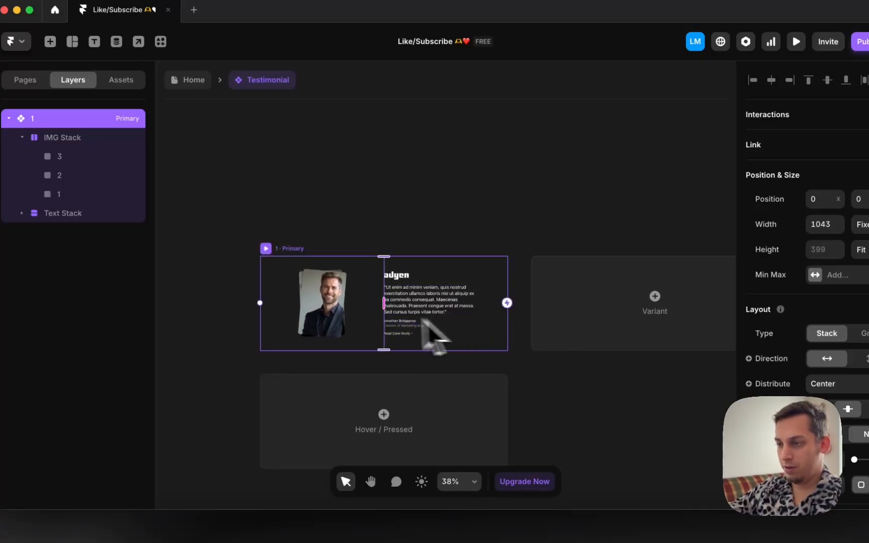
left_click(335, 310)
left_click(73, 156, "shift")
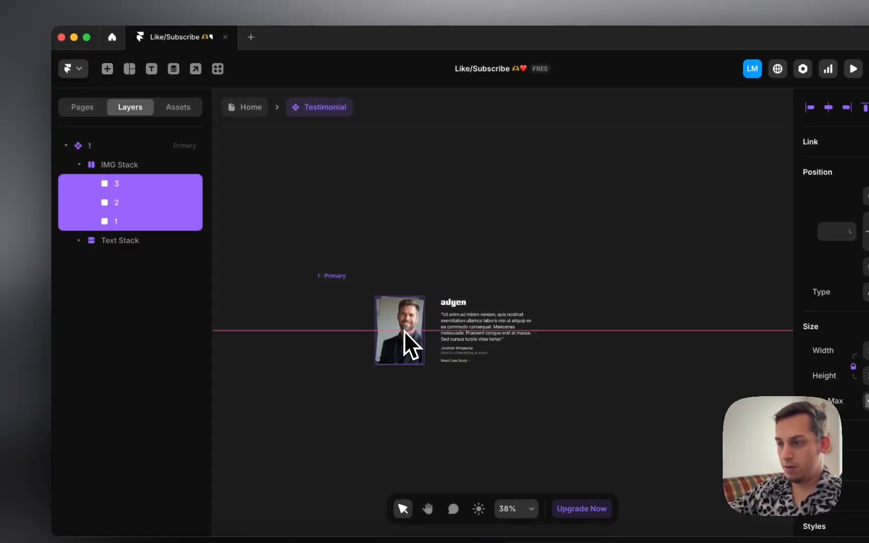
left_click_drag(407, 331, 404, 331)
Step: Widen Primary further to 1189 px and move the headshot stack right toward the quote
scroll(437, 333, "left", 2)
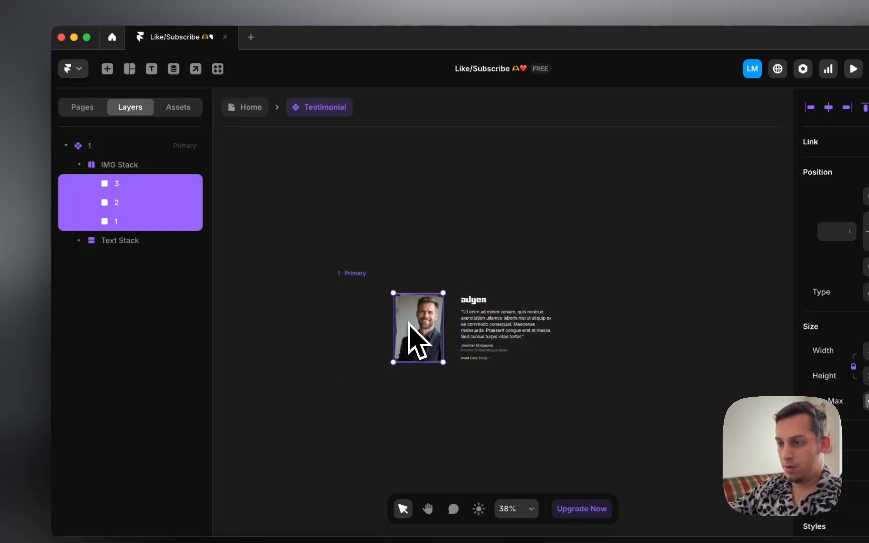
left_click(365, 292)
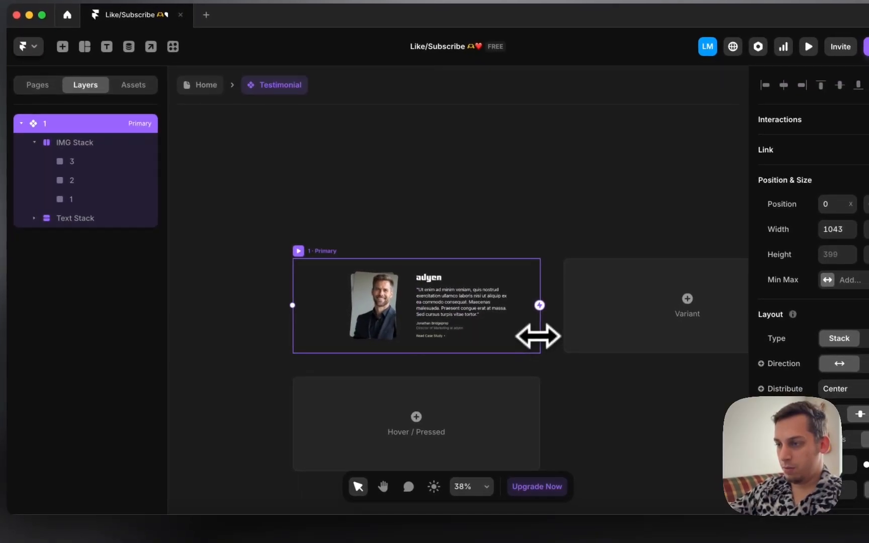
left_click_drag(582, 359, 614, 359)
left_click_drag(568, 336, 573, 336)
left_click(406, 299)
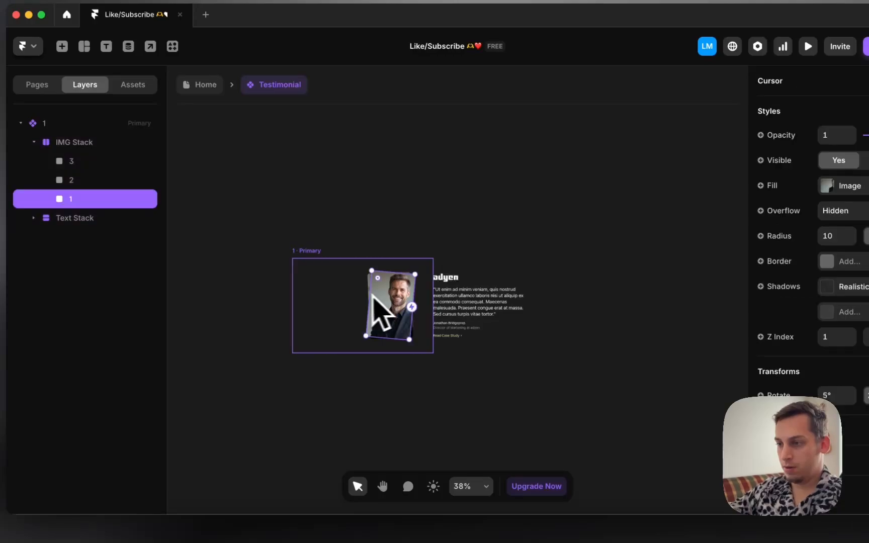
left_click(103, 162, "shift")
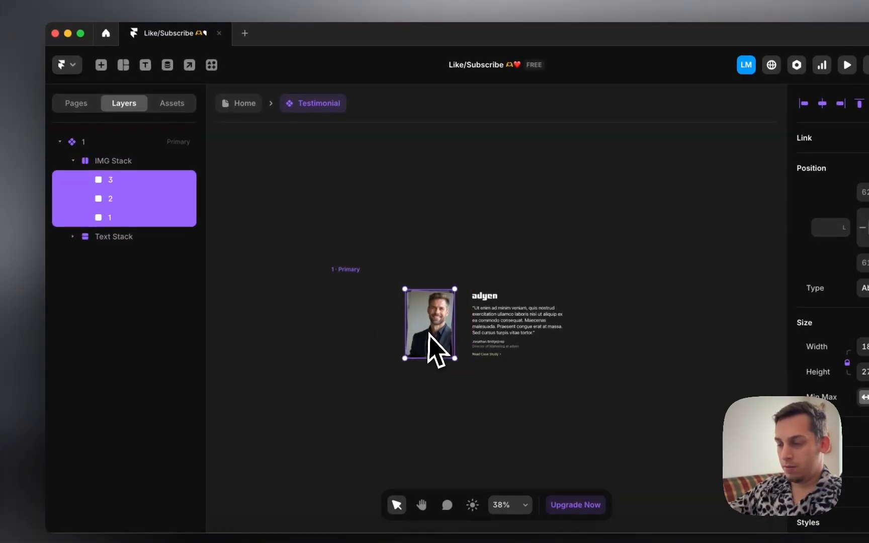
mouse_move(430, 332)
left_mouse_down()
mouse_move(497, 332)
mouse_move(440, 326)
left_mouse_up()
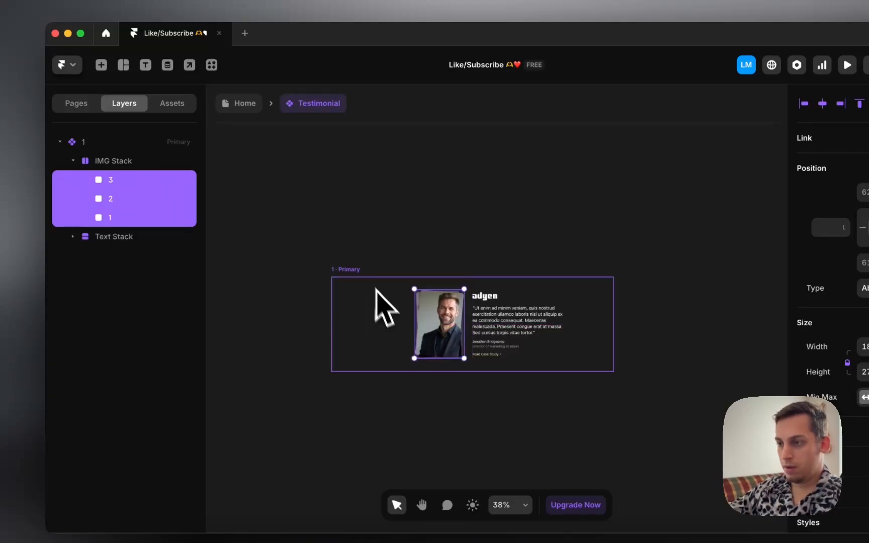
left_click(352, 259)
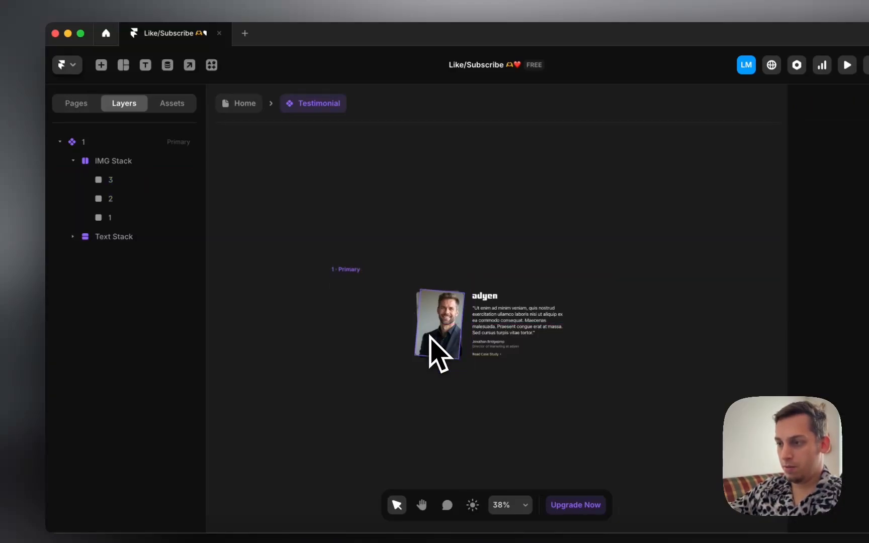
left_click(104, 219)
left_click(111, 179, "shift")
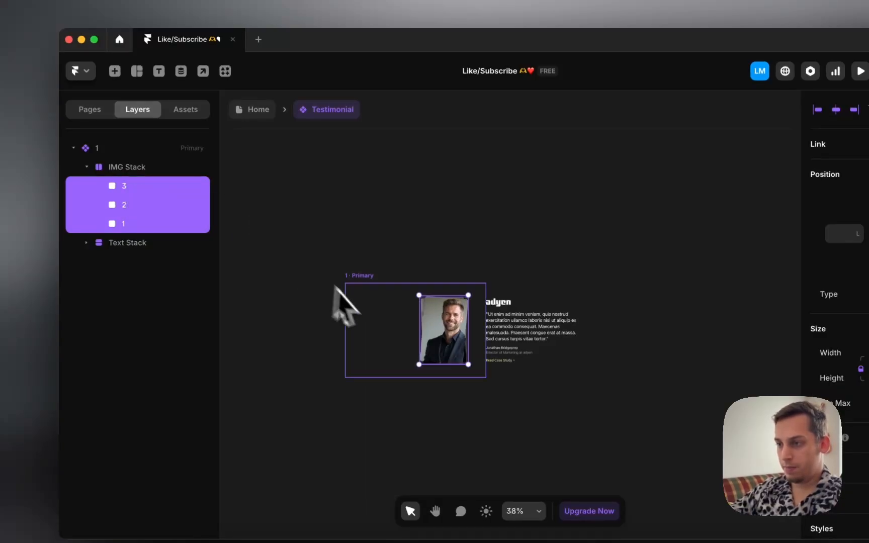
left_click(363, 276)
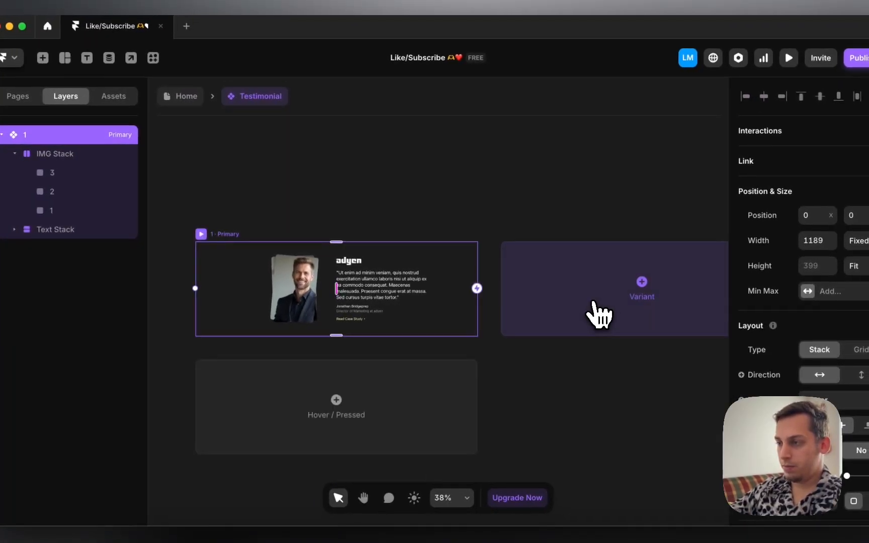
Step: Add a new testimonial variant named '1-2'
left_click(670, 328)
double_click(46, 248)
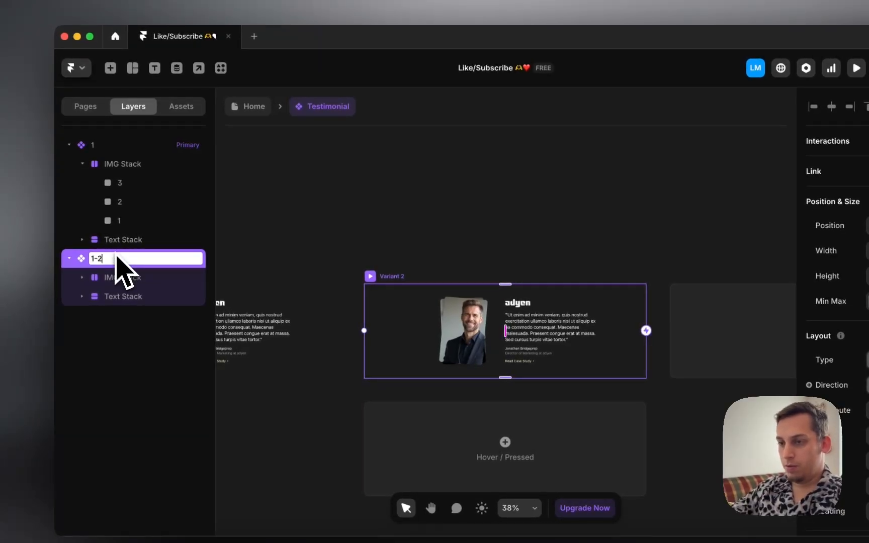
type("1-2")
key("Return")
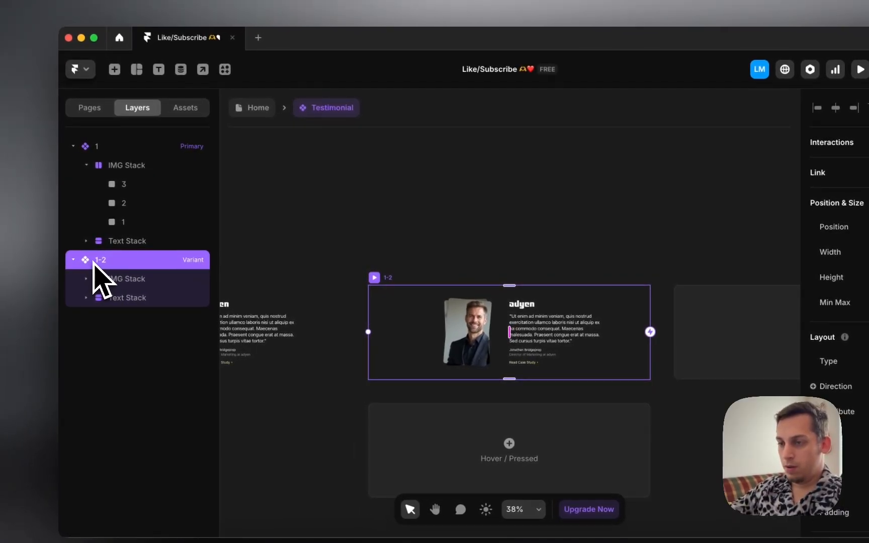
Step: Nudge variant 1-2's front headshot left and rotate it upright to 0°
double_click(486, 336)
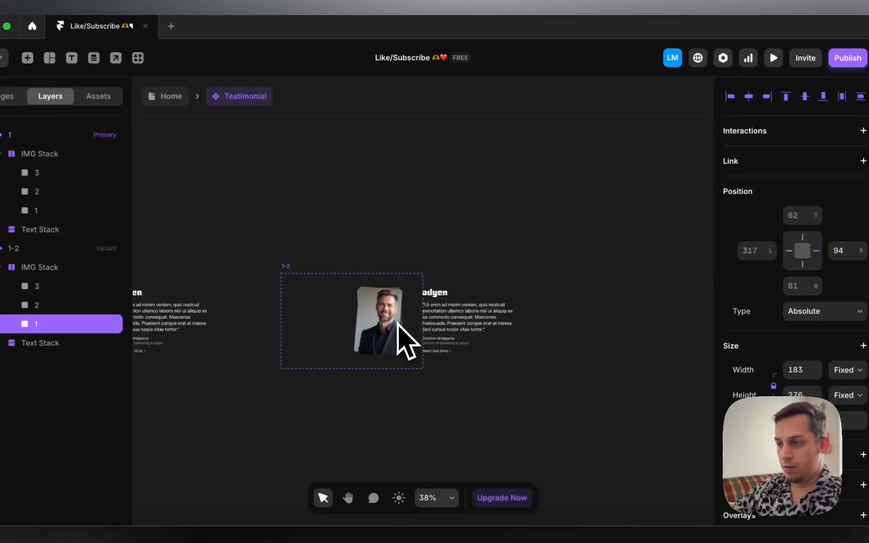
key("shift+Left")
key("shift+Left")
key("shift+Left")
key("shift+Left")
key("shift+Left")
key("shift+Left")
key("shift+Left")
key("shift+Left")
key("shift+Left")
key("shift+Left")
key("shift+Left")
key("shift+Left")
key("shift+Left")
key("shift+Left")
key("shift+Left")
key("shift+Left")
key("shift+Left")
key("shift+Left")
key("shift+Left")
key("shift+Left")
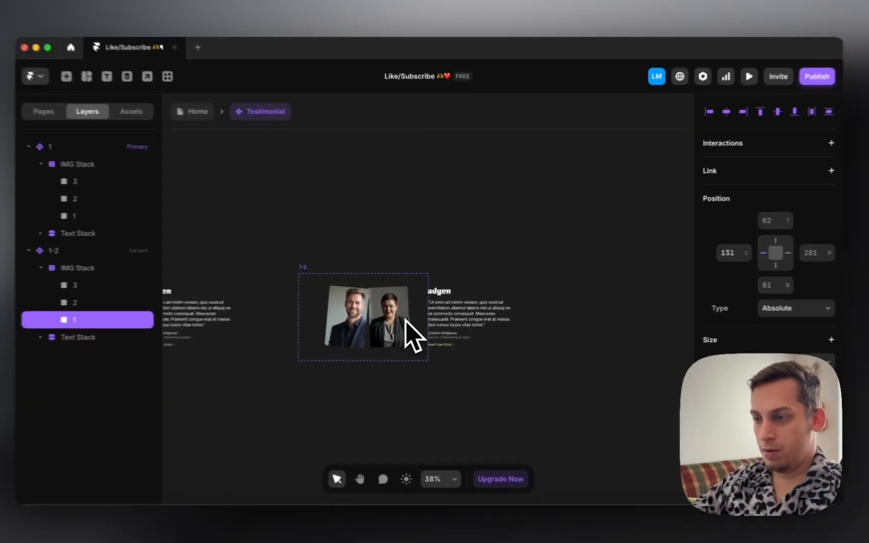
key("shift+Left")
key("shift+Left")
key("shift+Left")
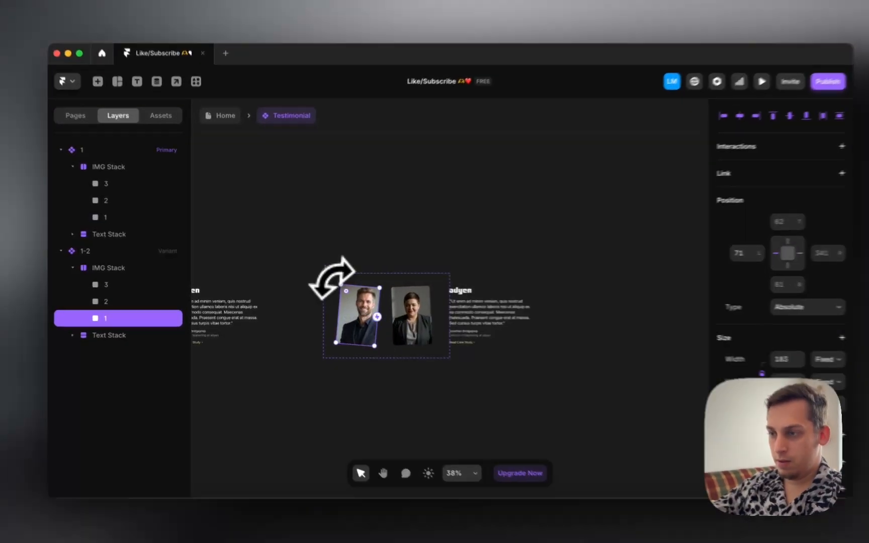
left_click_drag(332, 277, 319, 283)
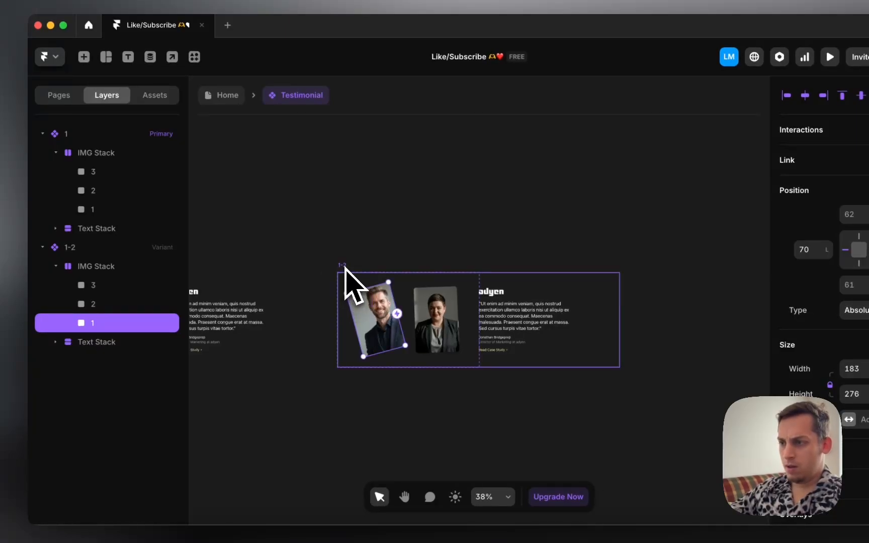
key("super+z")
key("super+z")
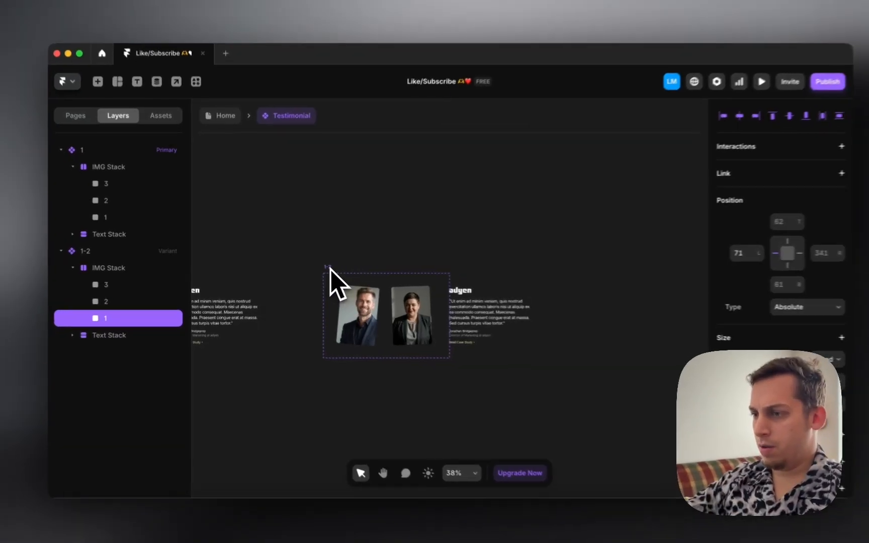
key("shift+Left")
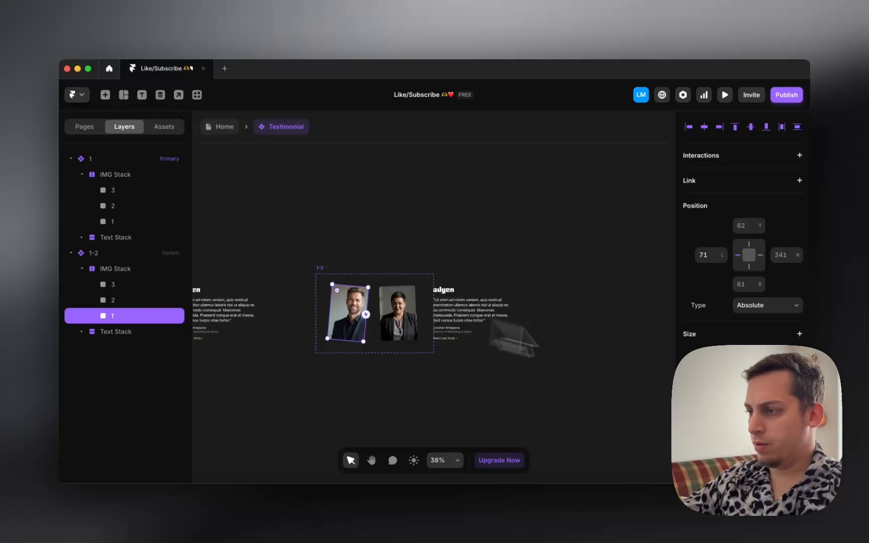
scroll(739, 251, "down", 10)
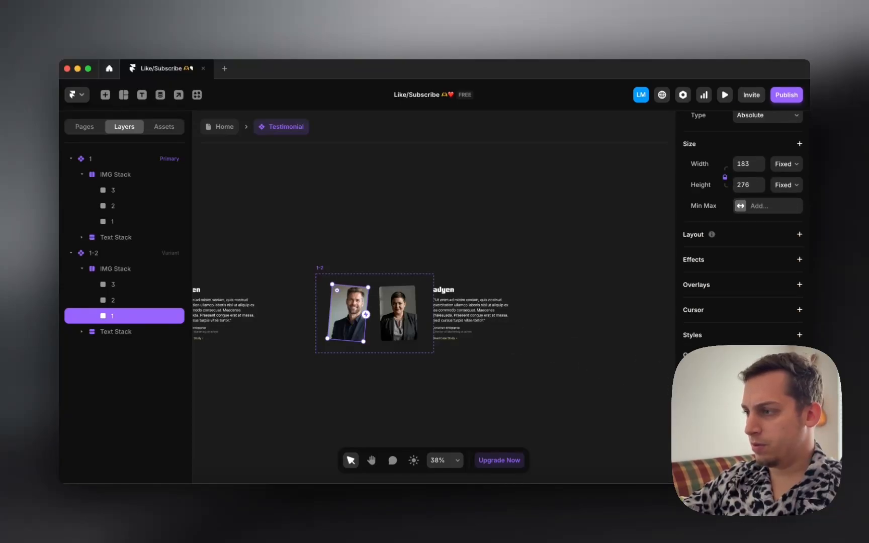
scroll(762, 343, "down", 2)
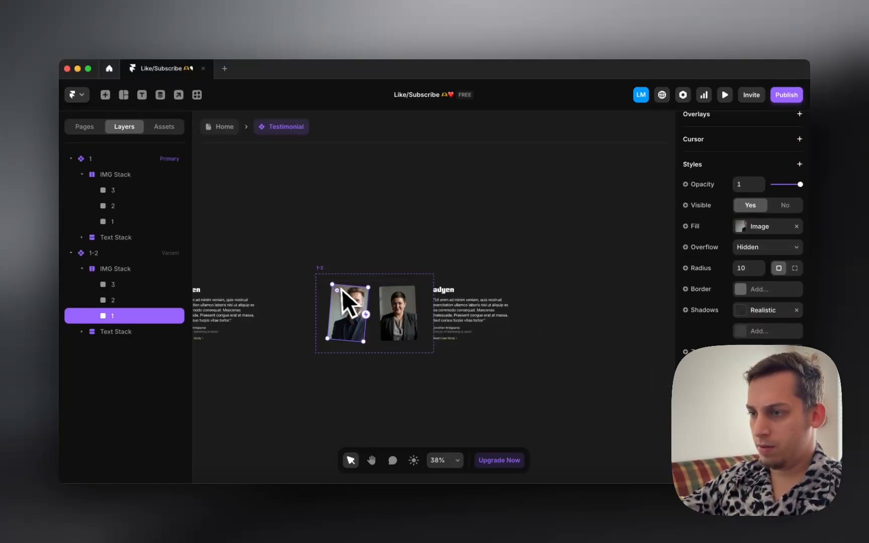
left_click_drag(329, 279, 301, 274)
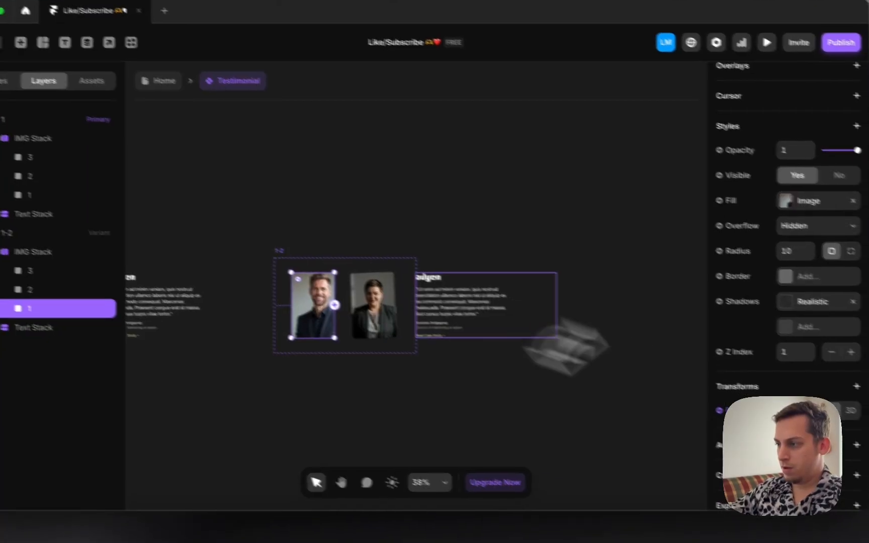
left_click(806, 417)
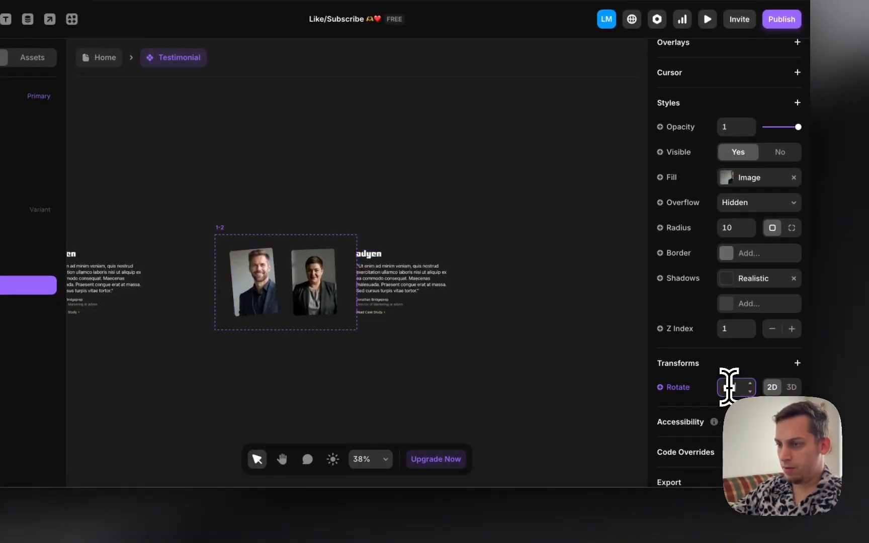
Step: Set variant 1-2's quote Text Stack opacity to 0.5, then deselect
left_click(229, 227)
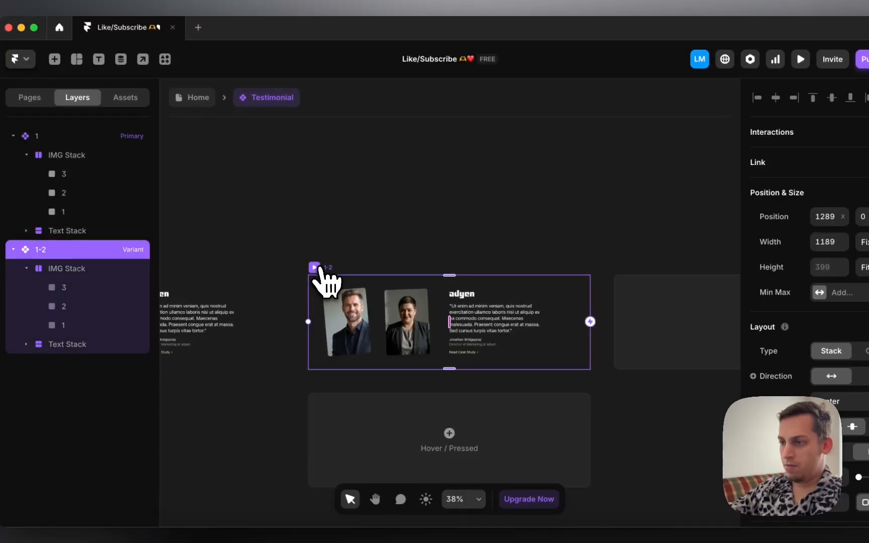
scroll(322, 282, "right", 3)
scroll(316, 261, "left", 4)
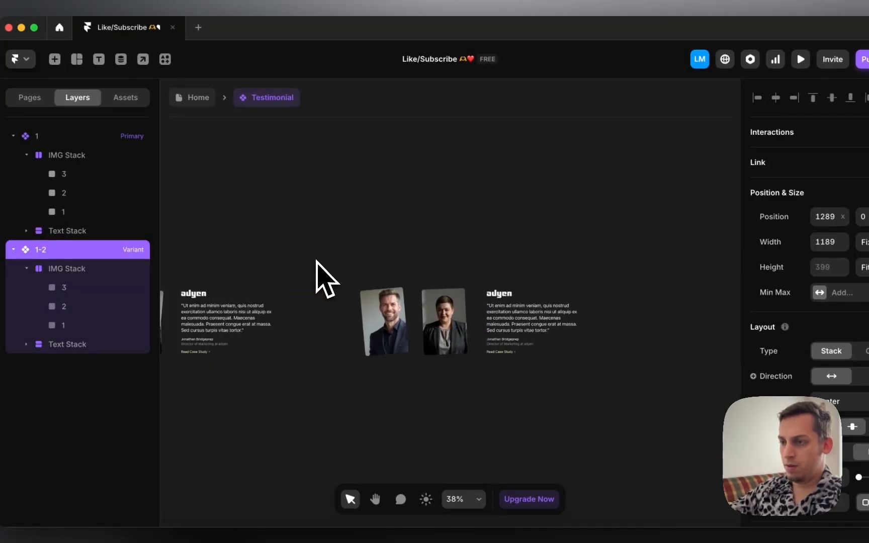
scroll(317, 263, "right", 3)
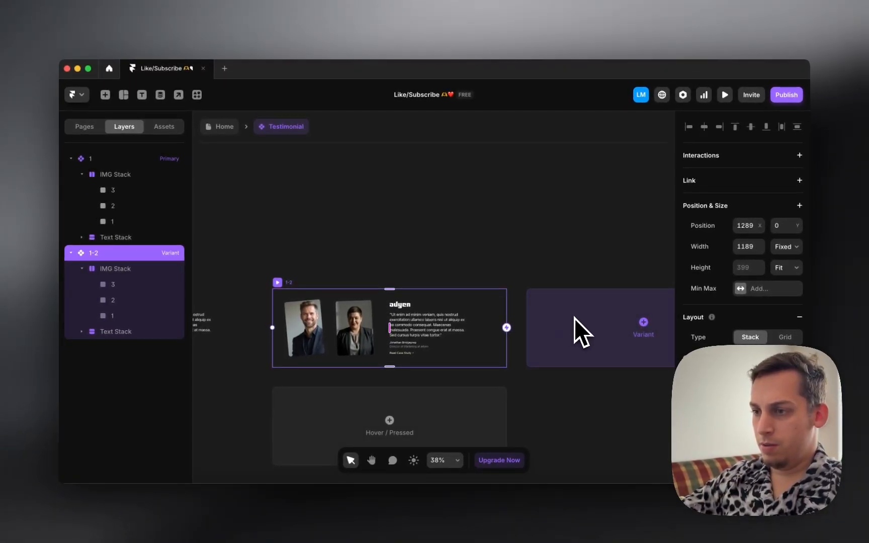
left_click(468, 317)
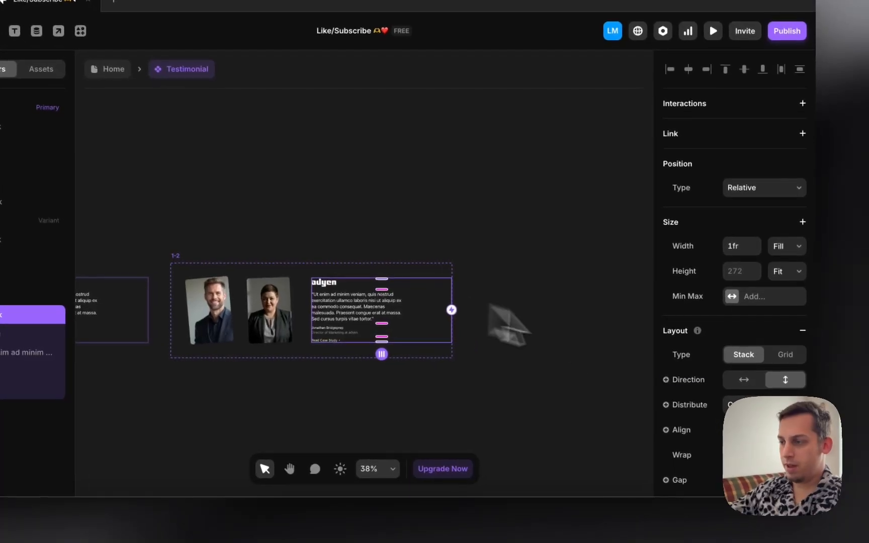
scroll(761, 363, "down", 5)
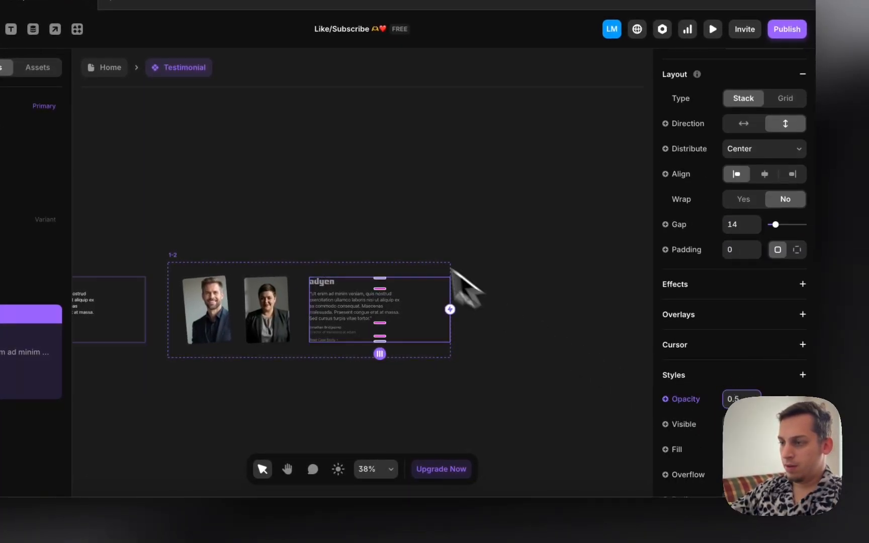
key("Down")
key("Down")
key("Down")
left_click(377, 235)
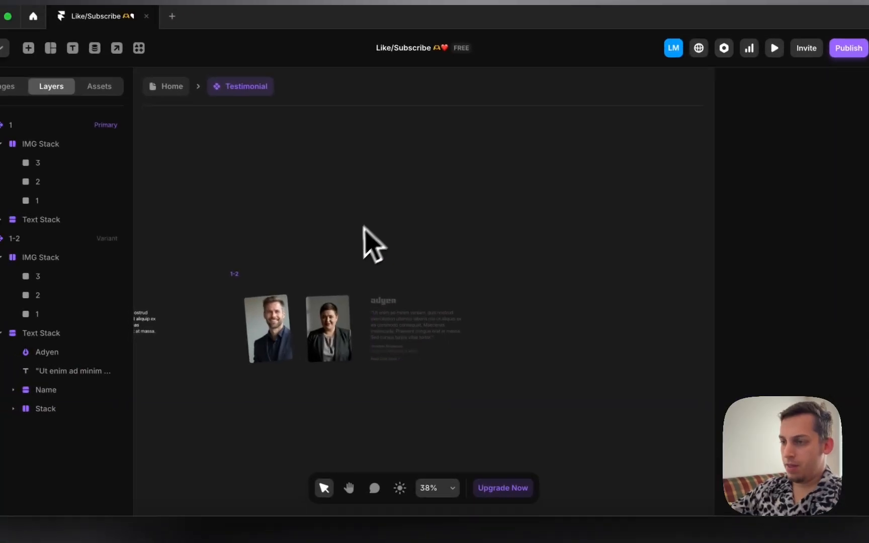
scroll(259, 277, "left", 3)
Step: Create Variant 3 as a copy of variant 1-2
left_click(366, 289)
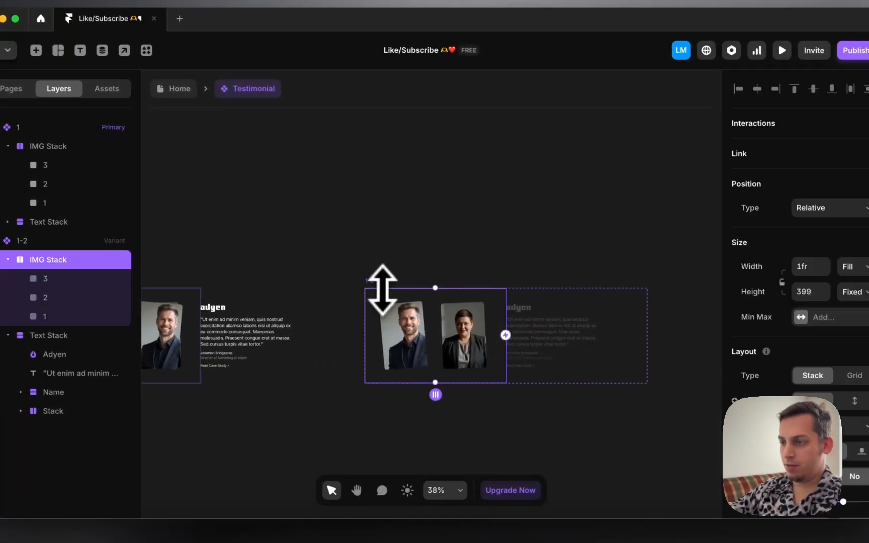
left_click(373, 283)
scroll(374, 286, "right", 4)
left_click(511, 329)
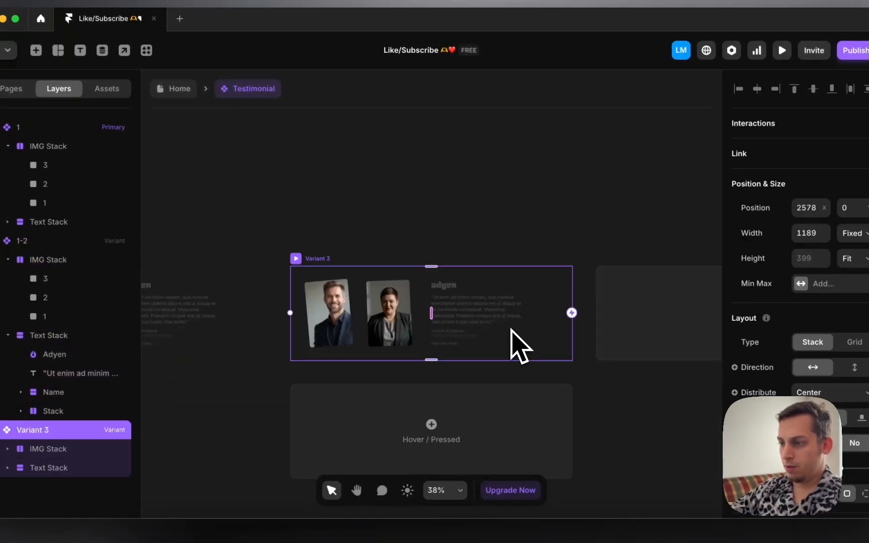
Step: Shift Variant 3's first headshot right onto the second photo, comparing with Primary
left_click(336, 315)
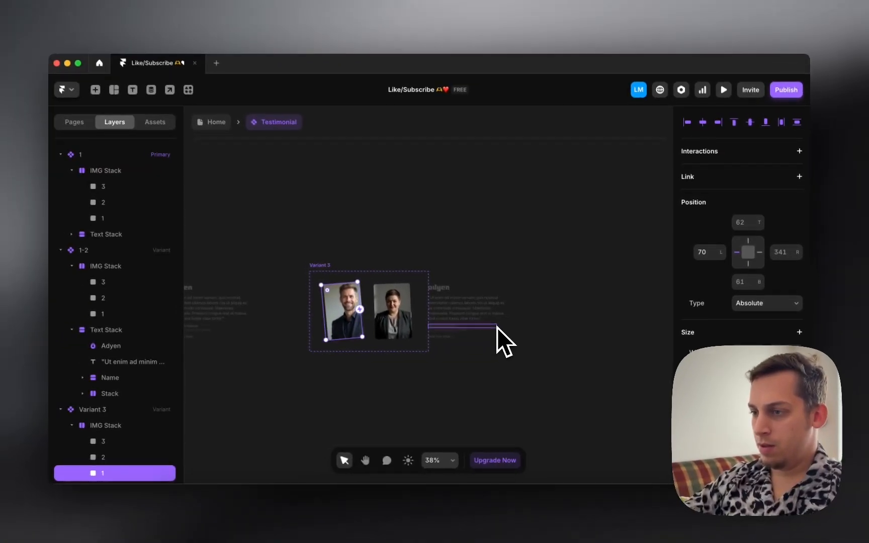
key("shift+Right")
key("shift+Right")
key("shift+Right")
key("shift+Right")
key("shift+Right")
key("shift+Right")
key("shift+Right")
key("shift+Right")
key("shift+Right")
key("shift+Right")
key("shift+Right")
key("shift+Right")
key("shift+Right")
key("shift+Right")
key("shift+Right")
key("shift+Right")
key("shift+Right")
key("shift+Right")
key("shift+Right")
key("shift+Right")
key("shift+Right")
key("shift+Right")
key("shift+Right")
key("shift+Right")
key("shift+Right")
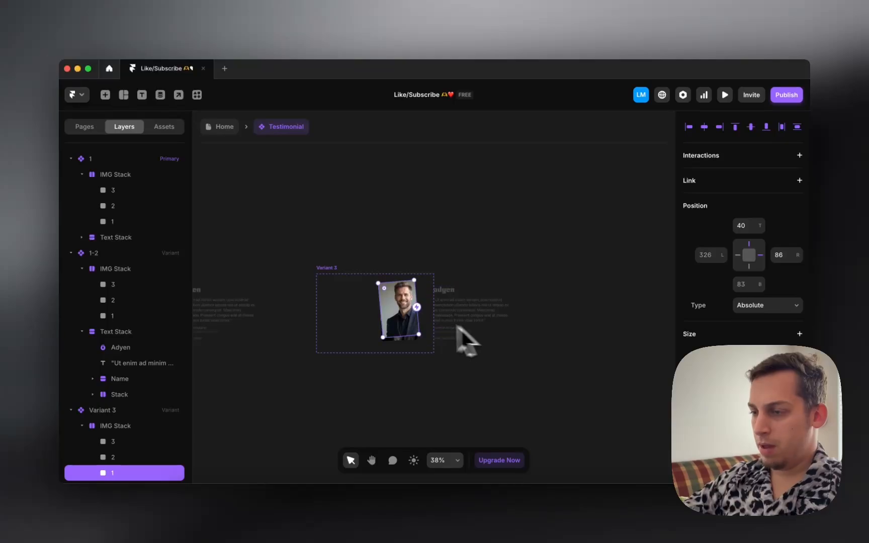
scroll(433, 319, "left", 10)
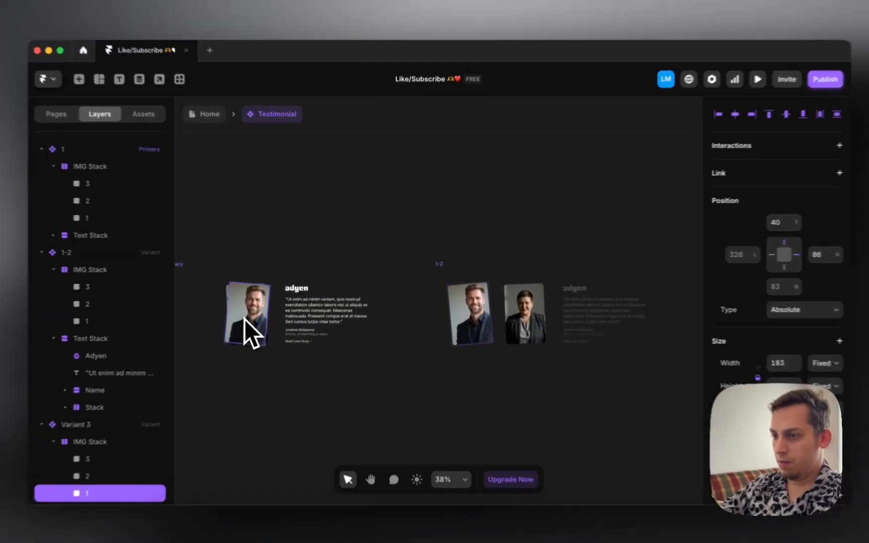
left_click(237, 317)
scroll(790, 161, "up", 10)
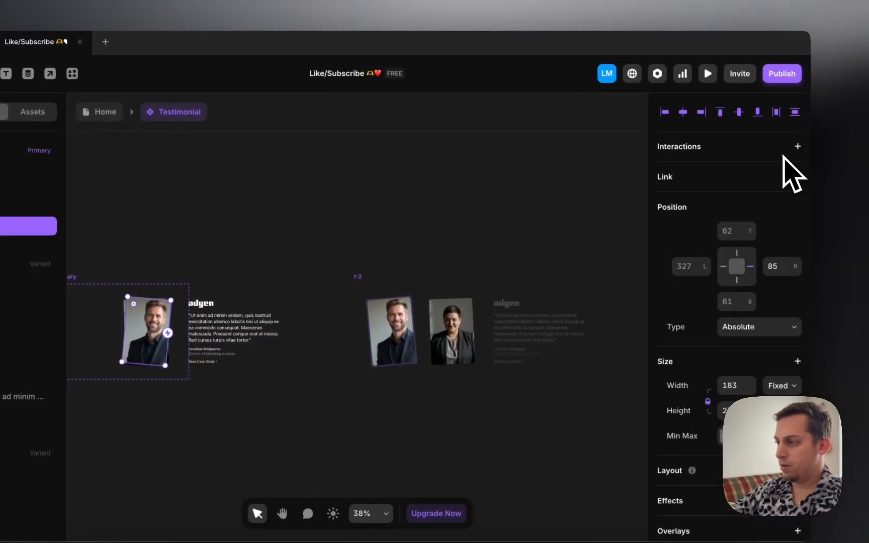
scroll(498, 337, "right", 10)
left_click(329, 313)
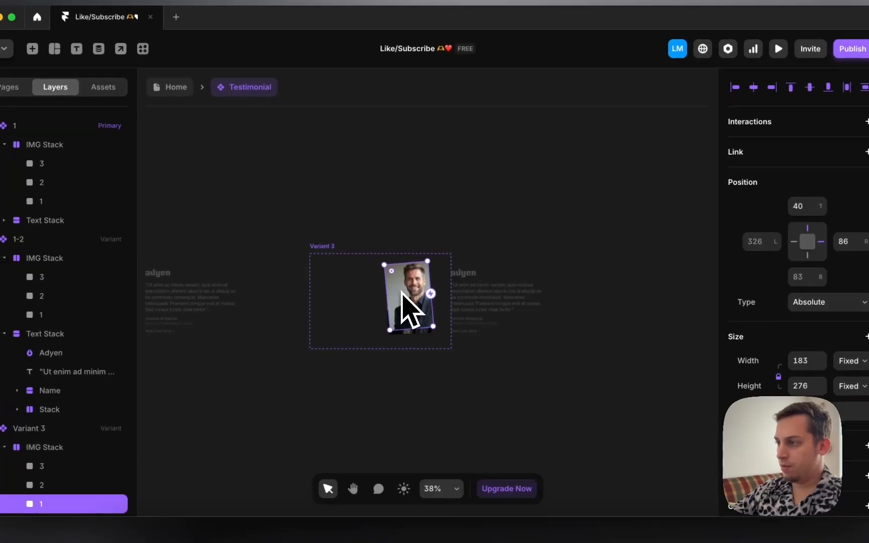
Step: Tilt Variant 3's man's headshot 5° and send it behind the woman's photo
left_click_drag(393, 294, 412, 292)
scroll(785, 443, "down", 8)
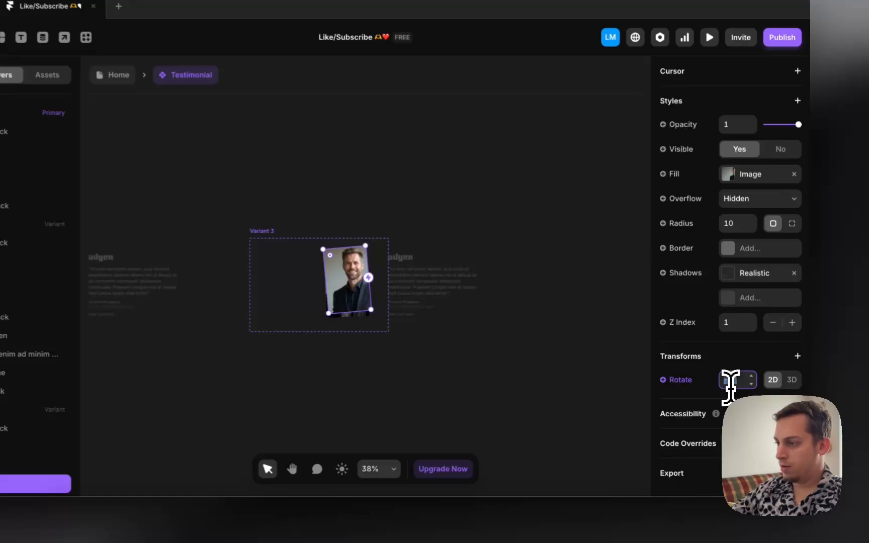
left_click(743, 387)
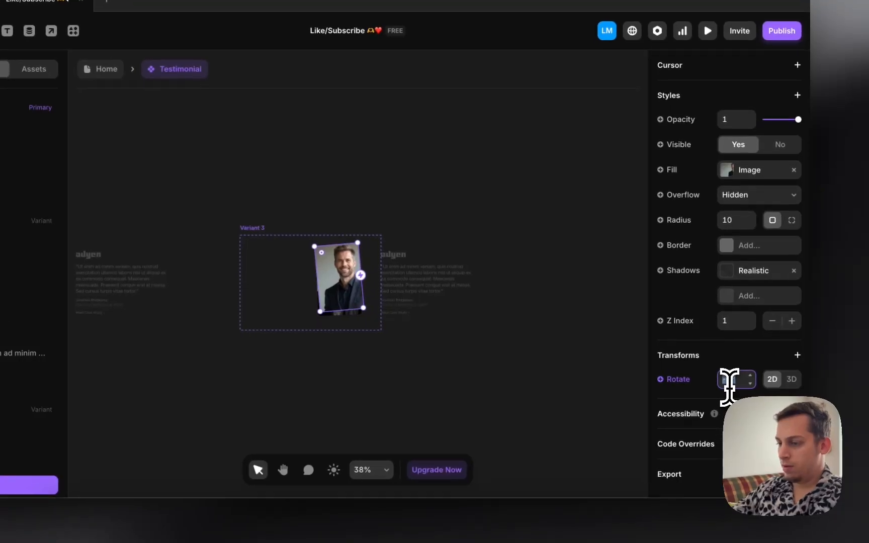
type("5")
key("Return")
left_click(772, 320)
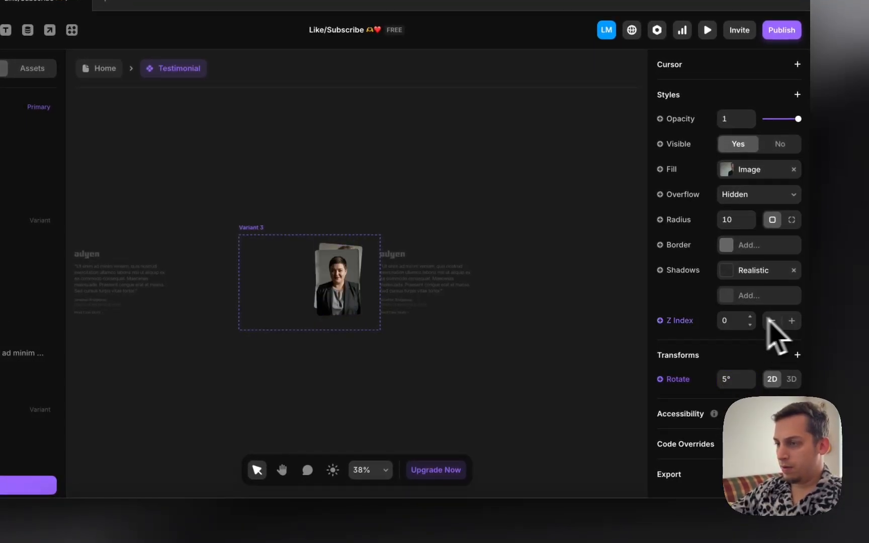
scroll(352, 282, "left", 5)
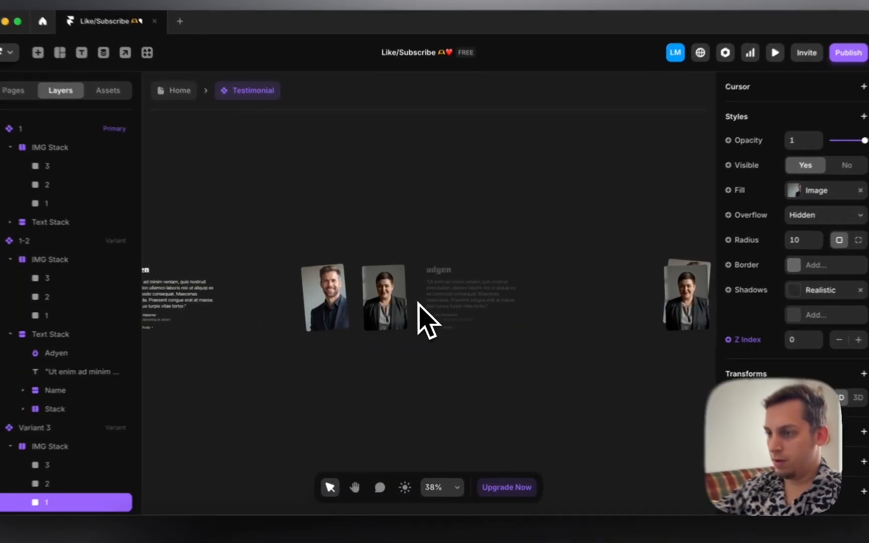
scroll(419, 303, "right", 1)
scroll(418, 303, "left", 5)
scroll(419, 303, "right", 3)
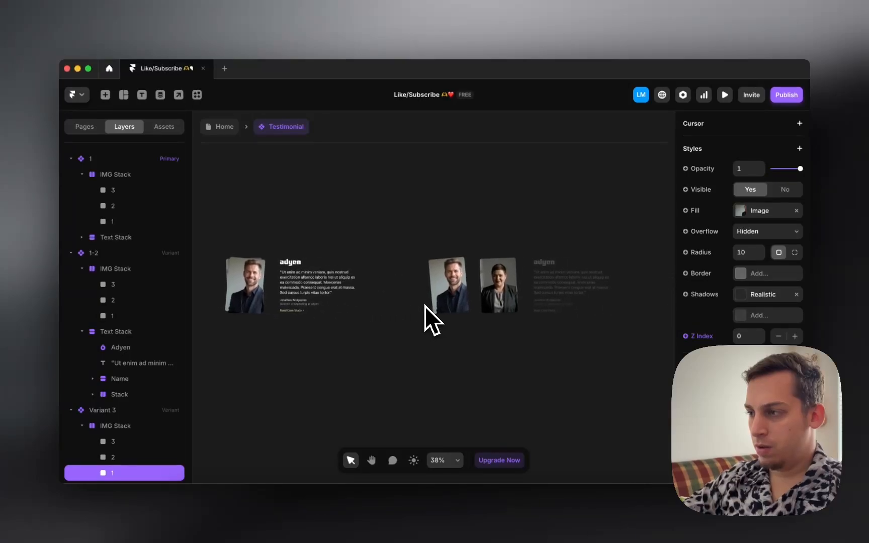
scroll(425, 306, "right", 3)
scroll(752, 270, "up", 5)
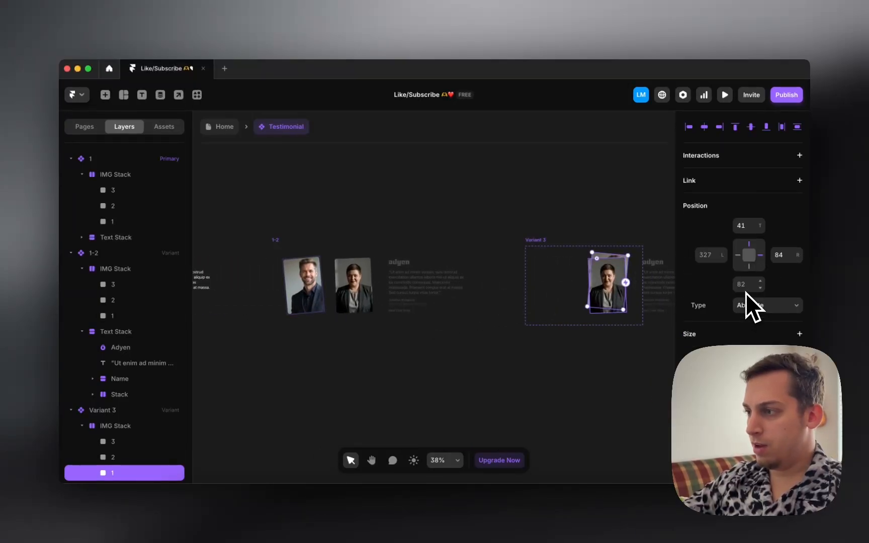
Step: Align the headshot's offsets with the Primary variant's photo, setting the top offset to 61
left_click(779, 257)
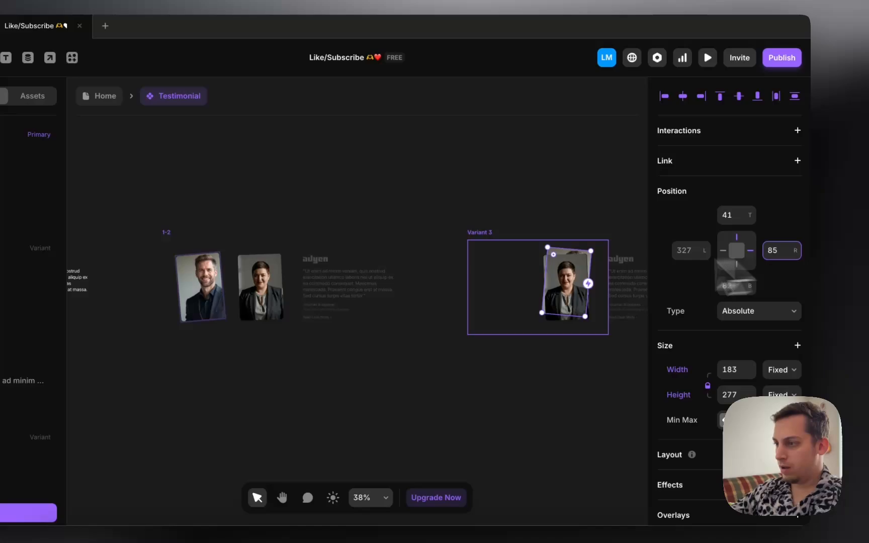
scroll(372, 325, "left", 5)
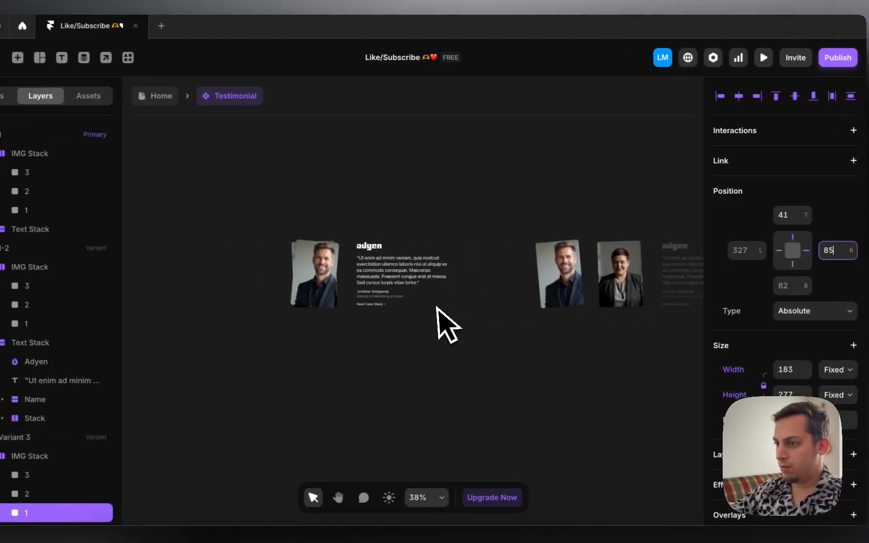
left_click(315, 291)
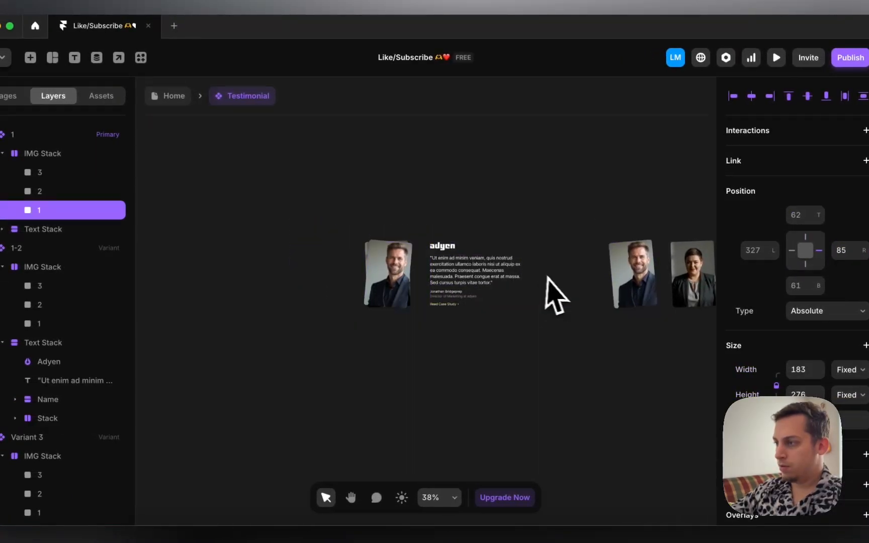
scroll(556, 296, "right", 5)
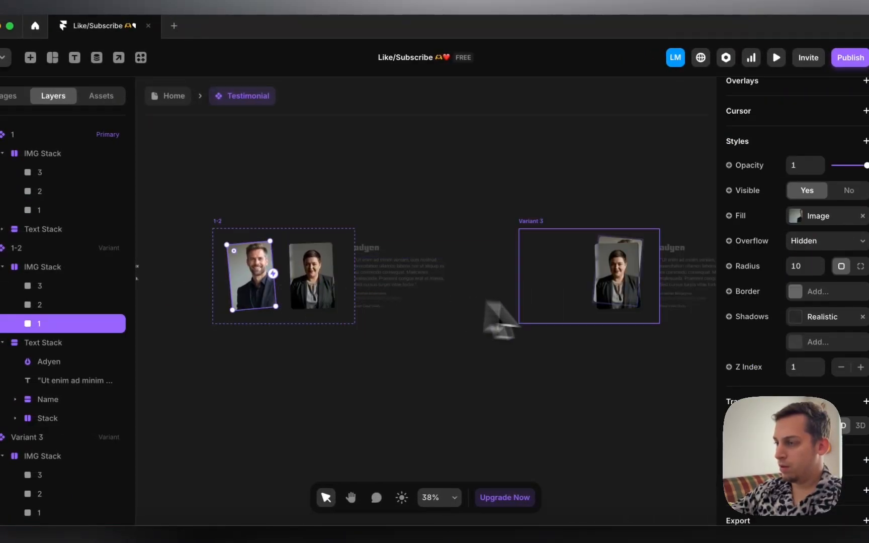
left_click(624, 285)
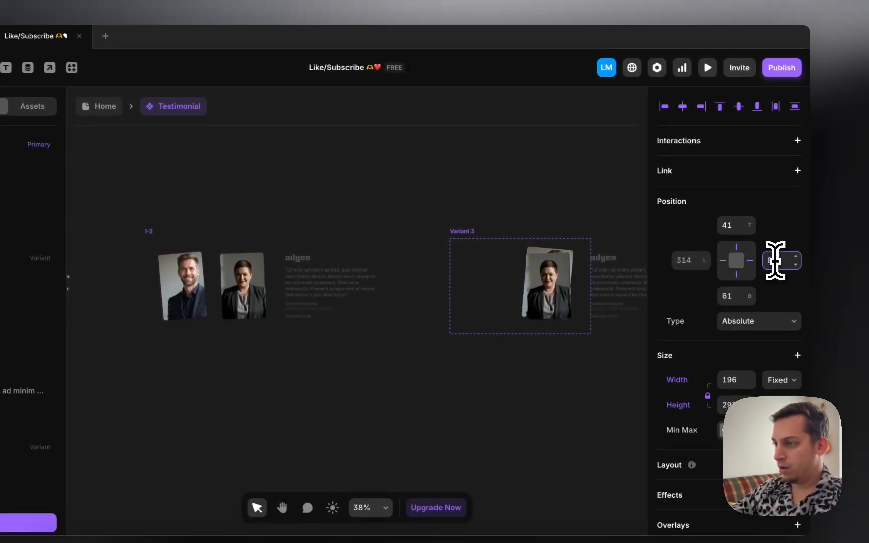
scroll(498, 206, "left", 10)
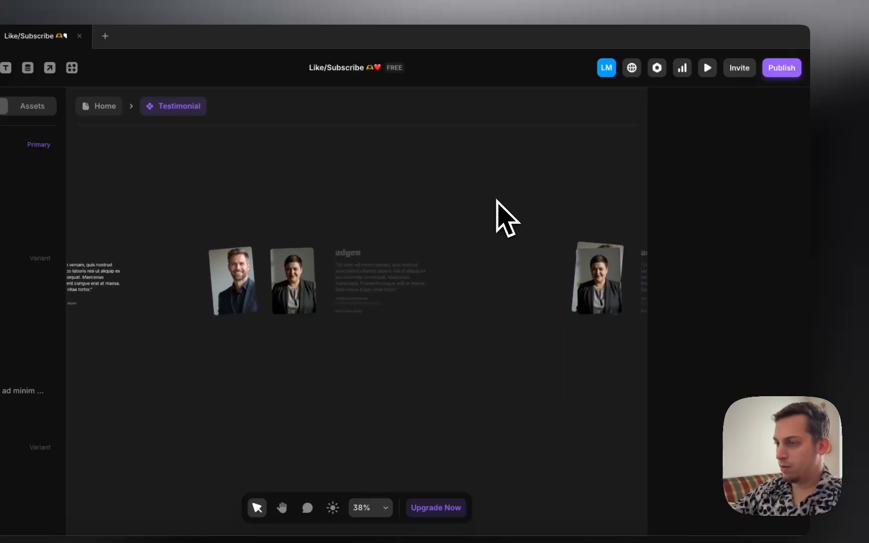
left_click(438, 274)
scroll(611, 264, "right", 15)
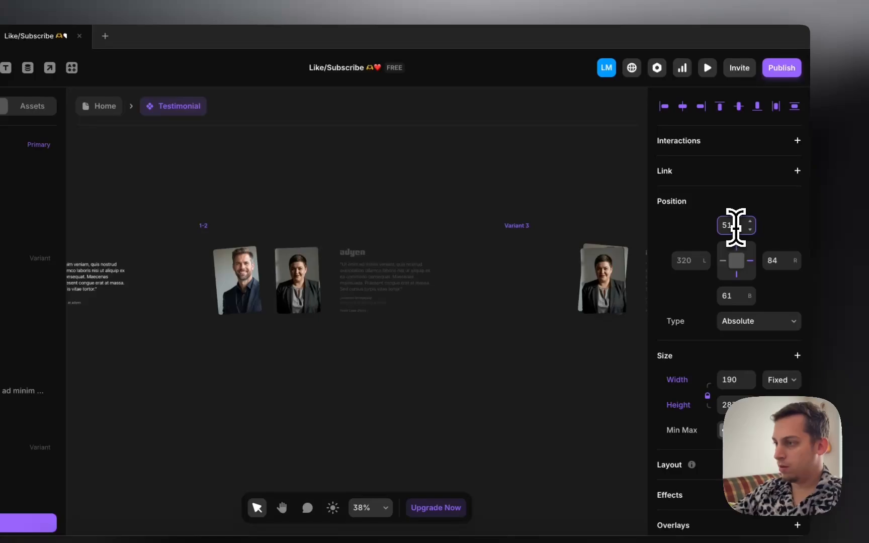
key("shift+Down")
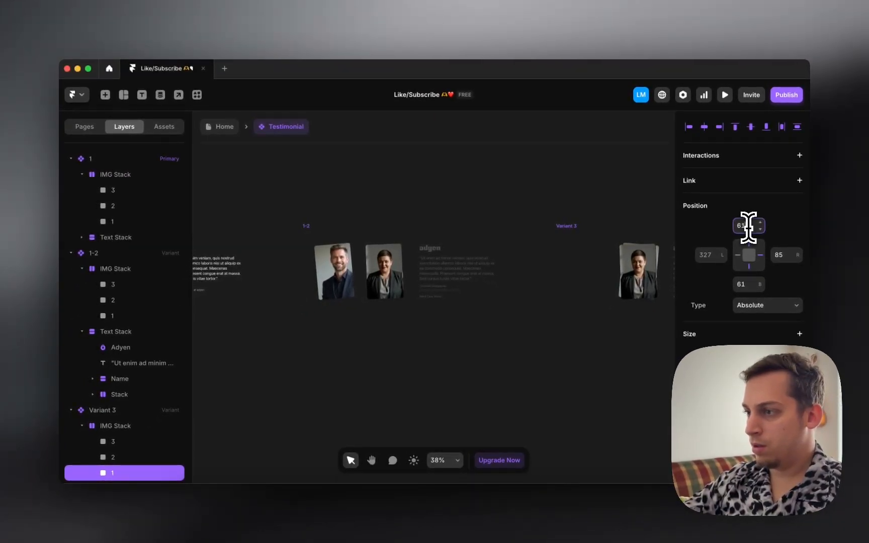
scroll(724, 383, "down", 6)
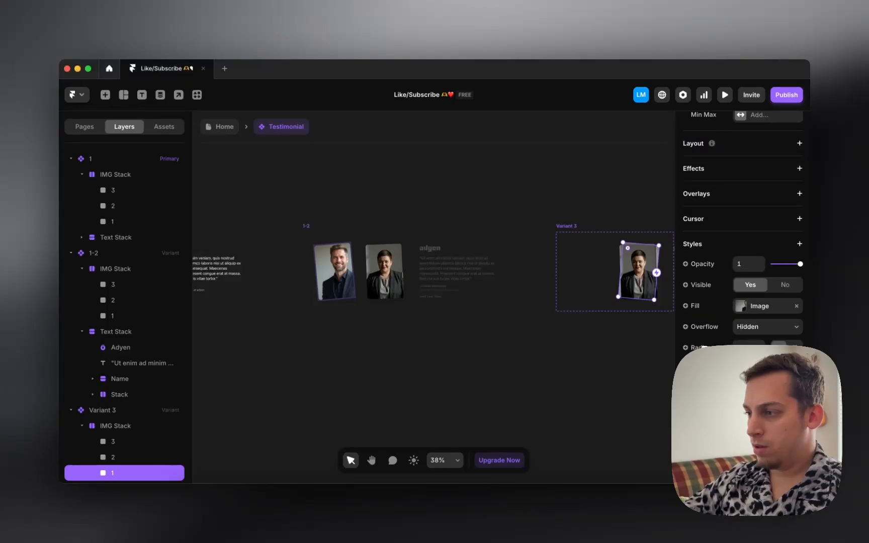
scroll(724, 382, "up", 2)
scroll(434, 303, "left", 7)
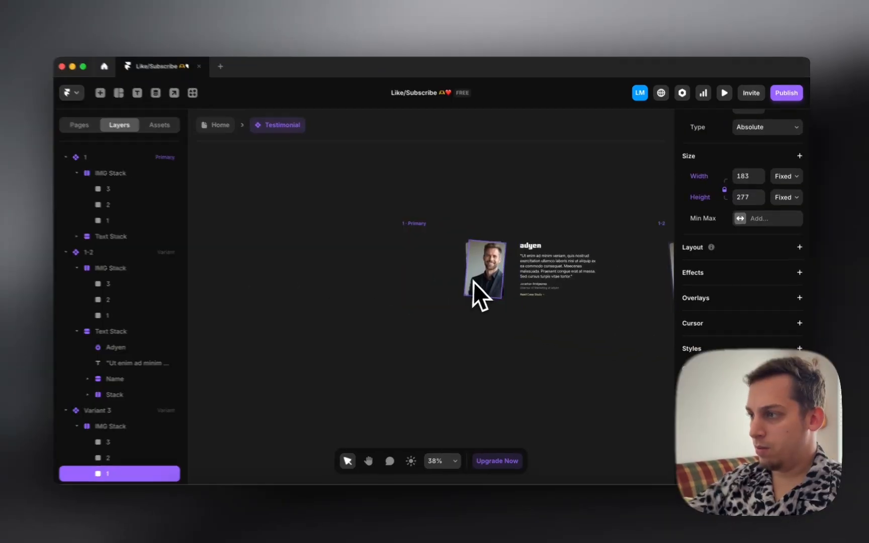
left_click(475, 282)
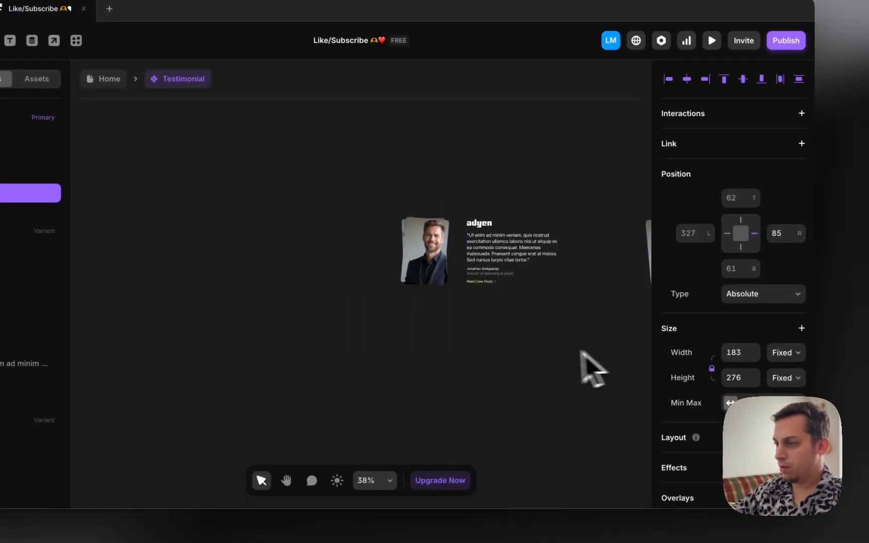
scroll(585, 355, "right", 5)
scroll(619, 340, "right", 3)
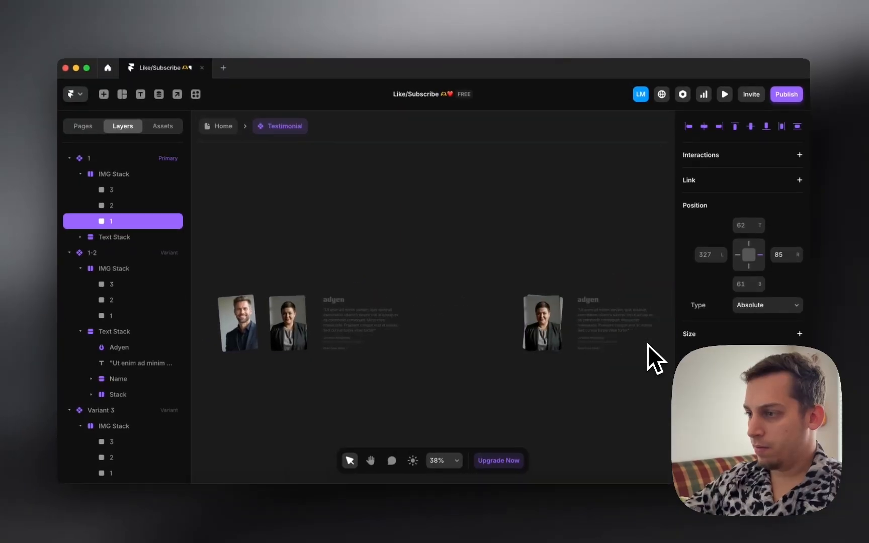
scroll(547, 306, "left", 10)
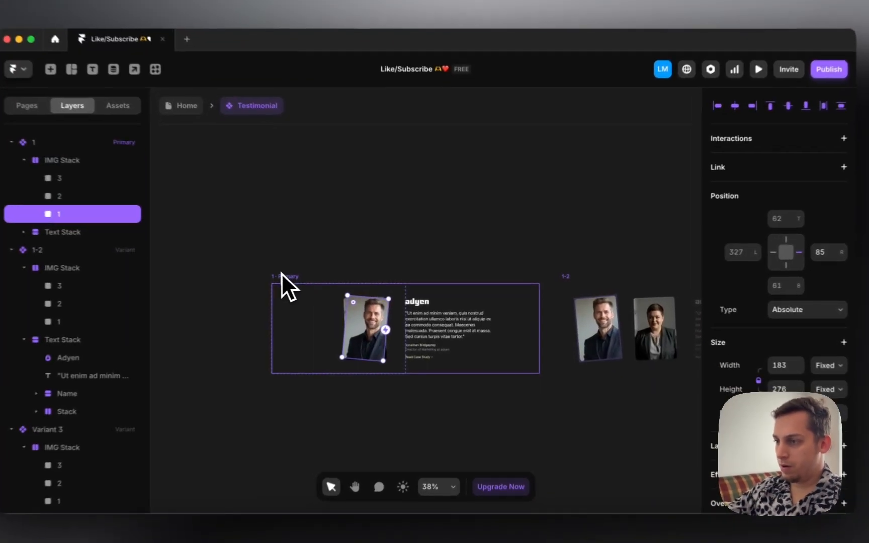
Step: Delete variants 1-2 and Variant 3, leaving only Primary
left_click(337, 305)
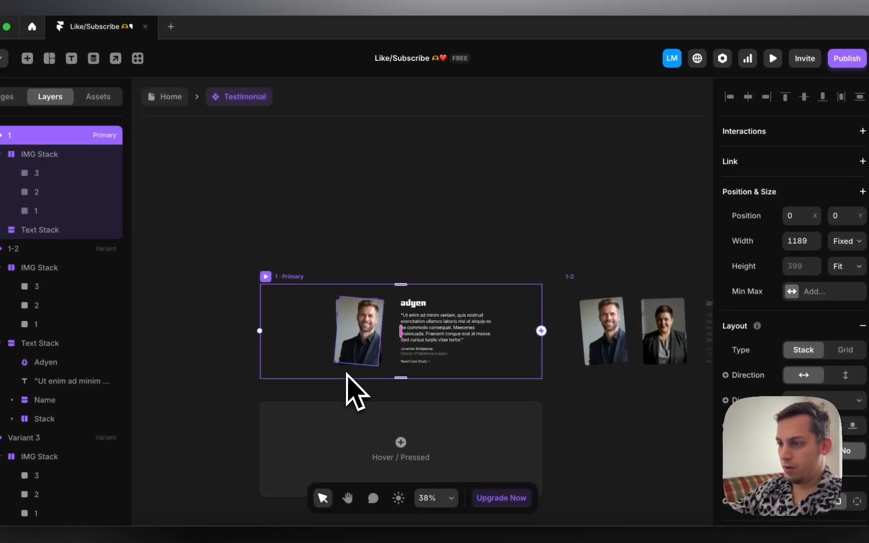
left_click(384, 190)
left_click(582, 287)
scroll(583, 291, "right", 5)
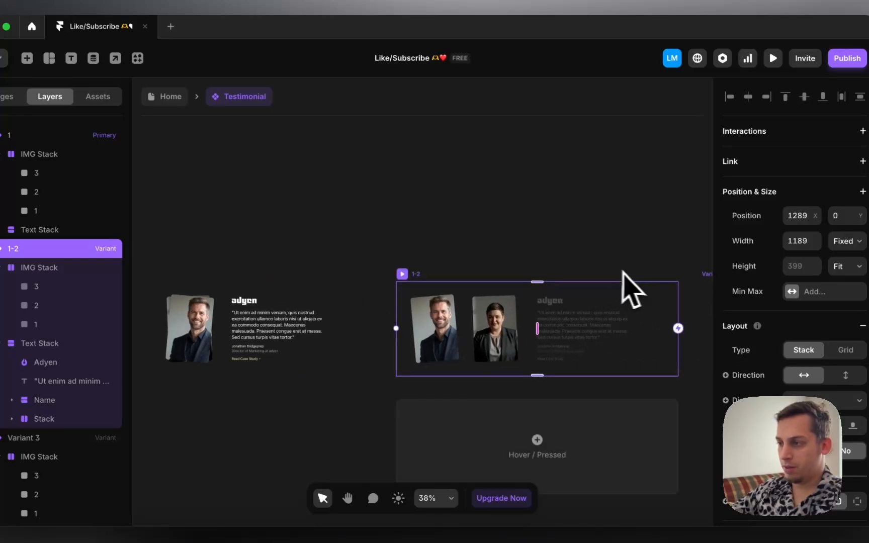
left_click(707, 275, "shift")
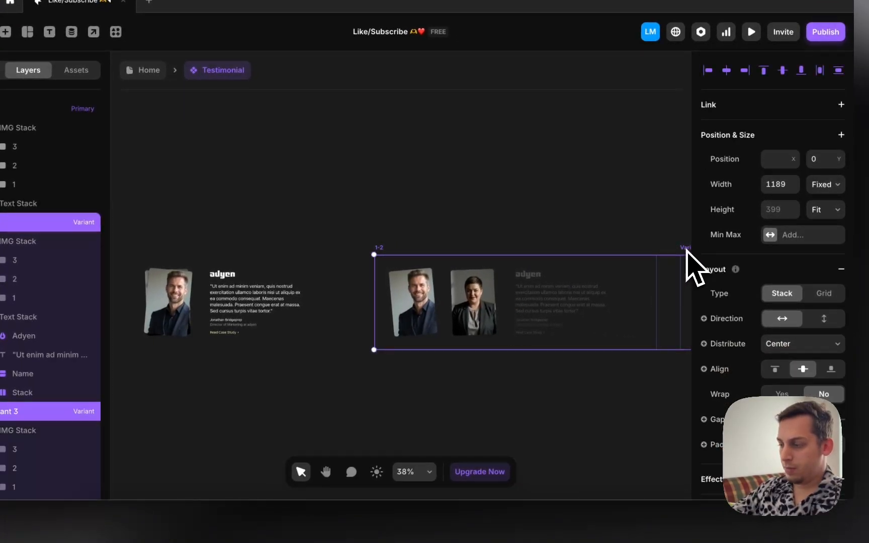
key("Delete")
key("shift+1")
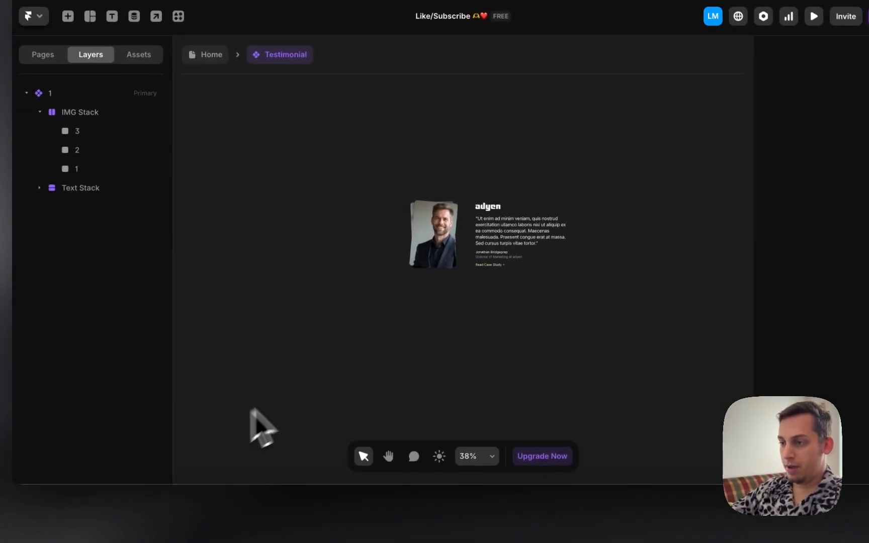
Step: Select the fanned IMG Stack, then switch to the Assemble reference site in Chrome
scroll(407, 350, "up", 3)
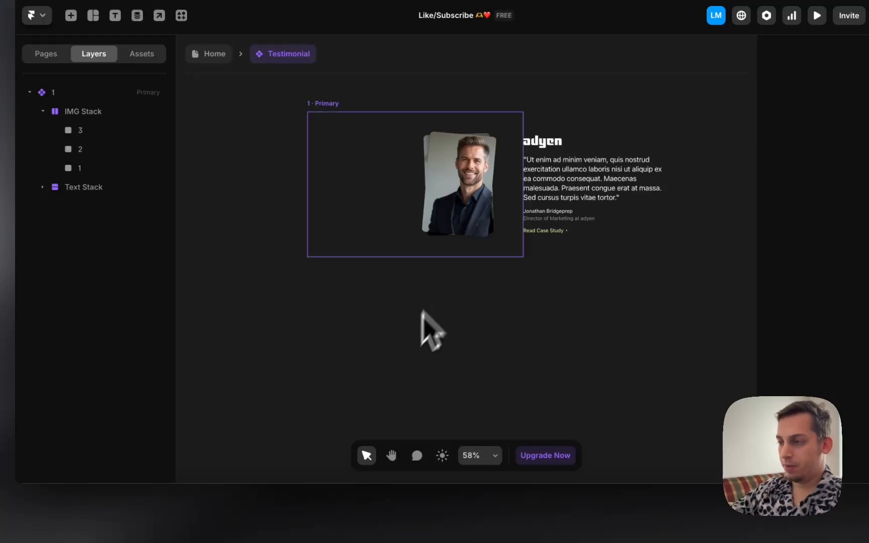
left_click(446, 244)
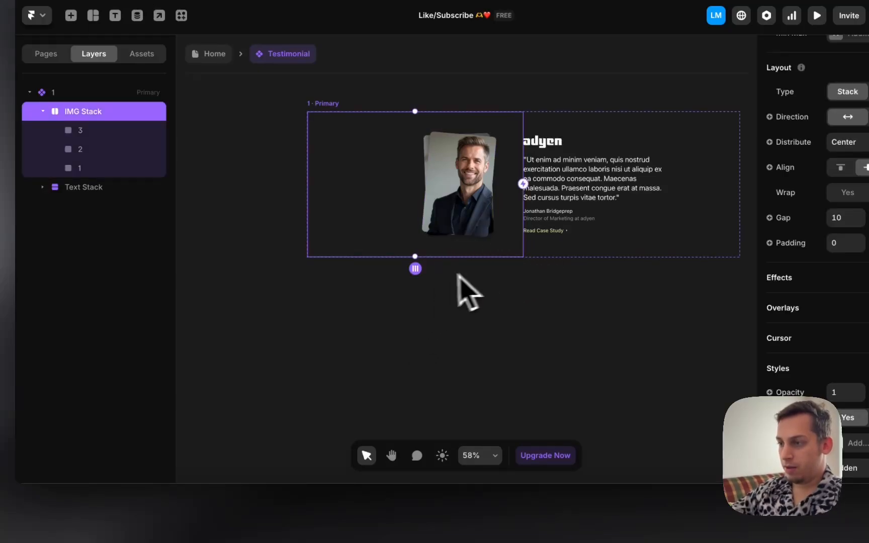
left_click(219, 512)
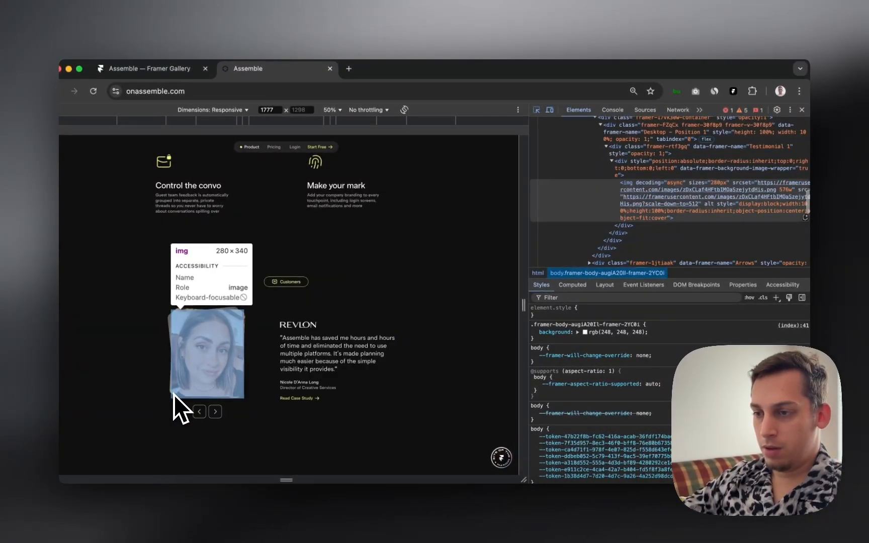
Step: Close DevTools and cycle the Assemble carousel through six testimonials
left_click(200, 411)
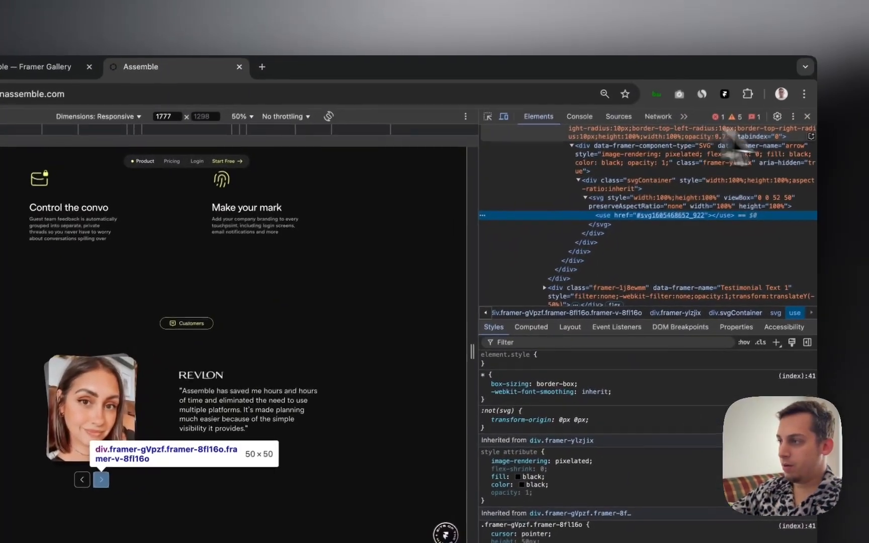
left_click(864, 85)
scroll(296, 419, "down", 1)
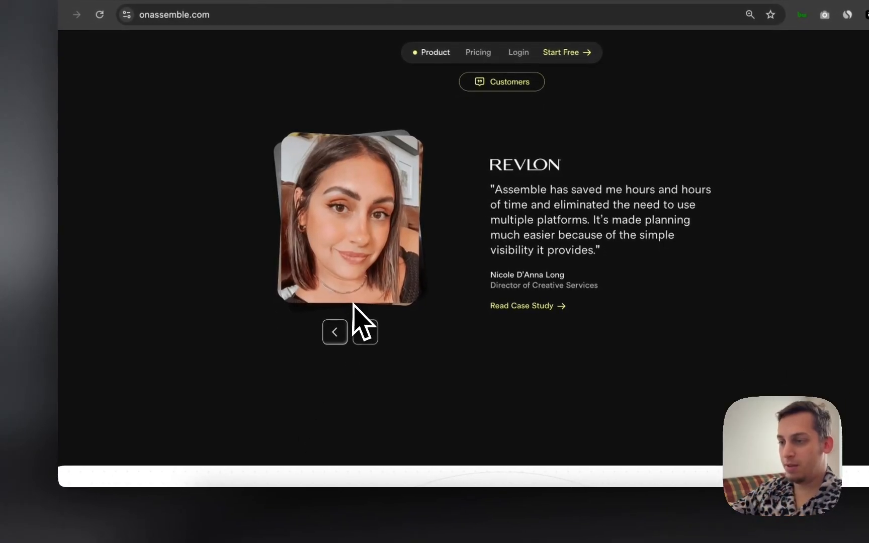
left_click(359, 334)
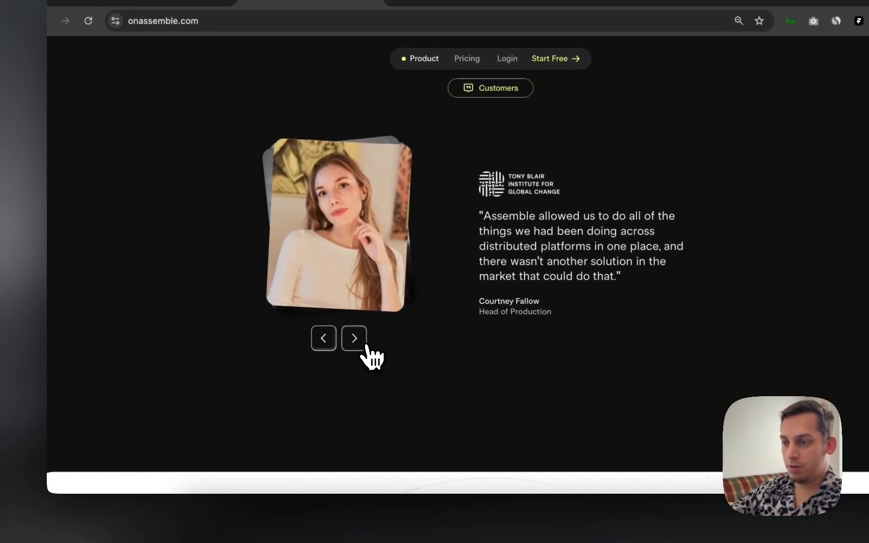
left_click(360, 335)
left_click(362, 347)
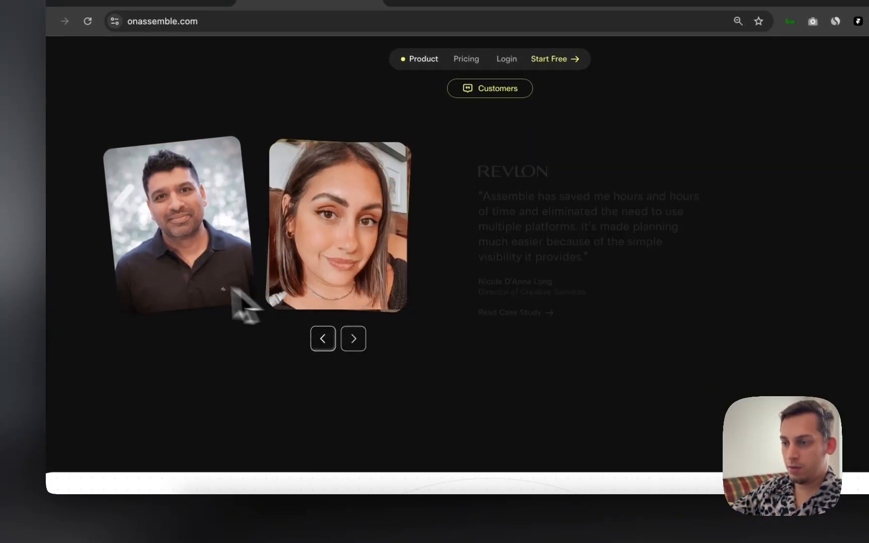
left_click(355, 346)
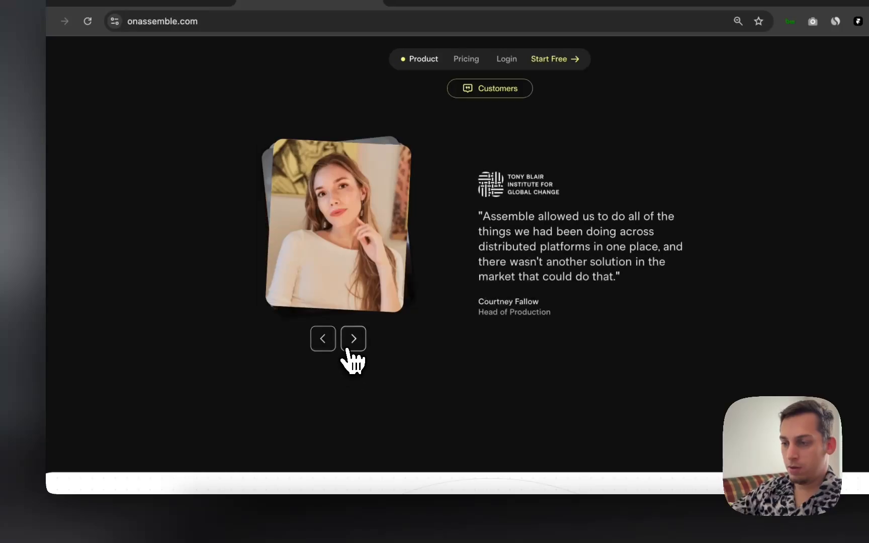
left_click(349, 348)
left_click(355, 347)
Step: Reopen DevTools and use the element picker to inspect the carousel's arrow button
right_click(301, 396)
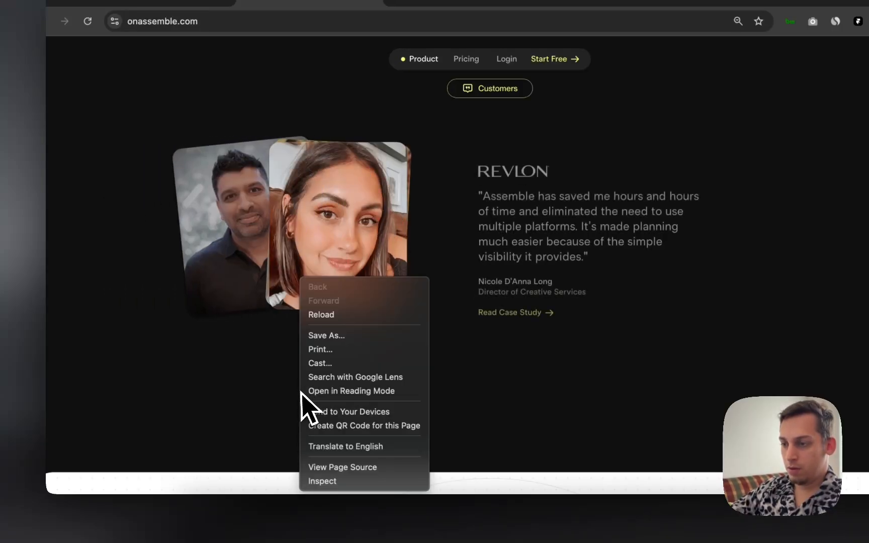
left_click(328, 480)
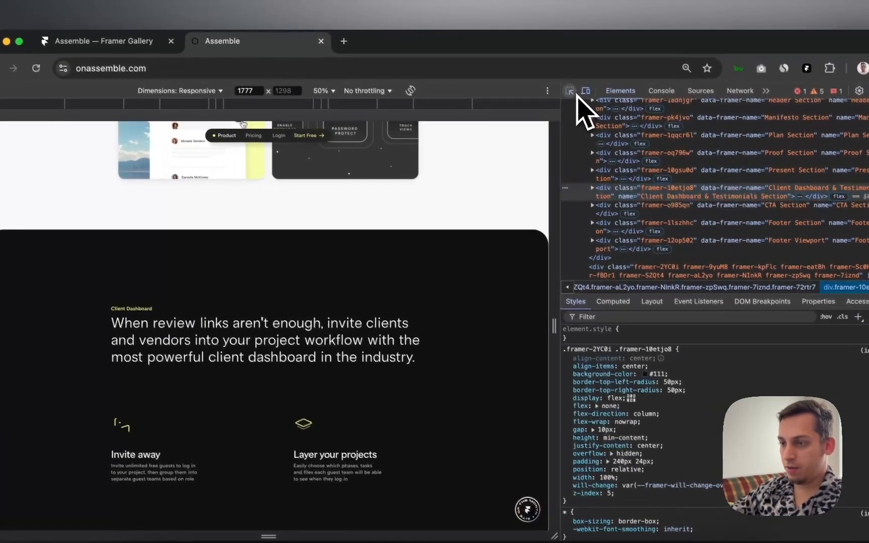
left_click(572, 93)
mouse_move(306, 347)
scroll(288, 363, "up", 7)
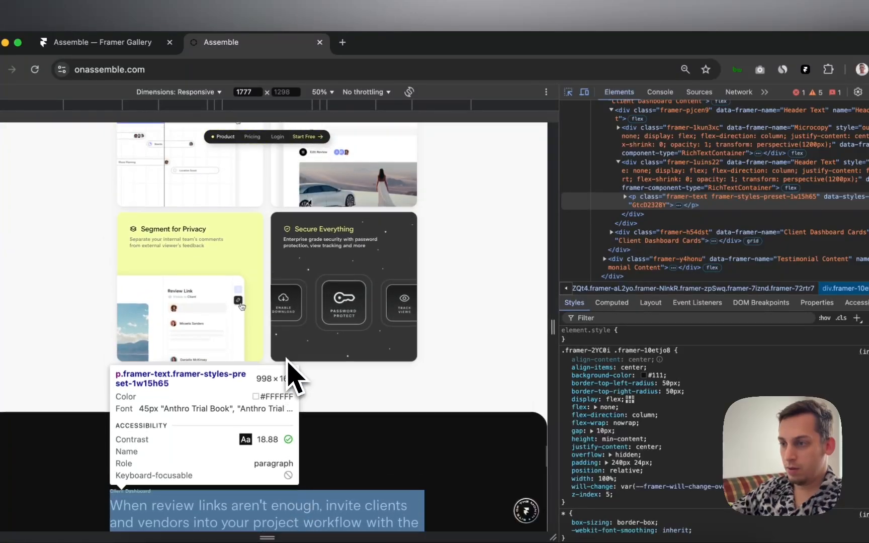
scroll(287, 362, "down", 9)
scroll(297, 378, "down", 7)
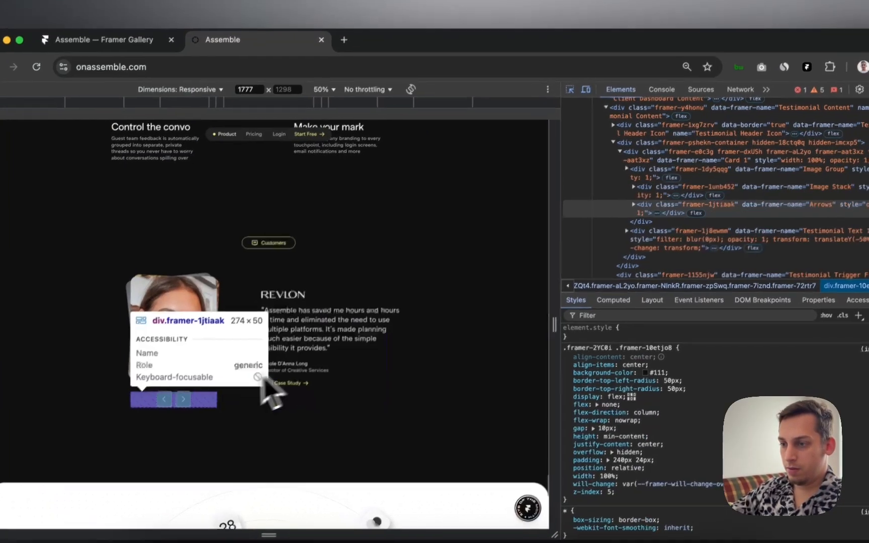
left_click(182, 402)
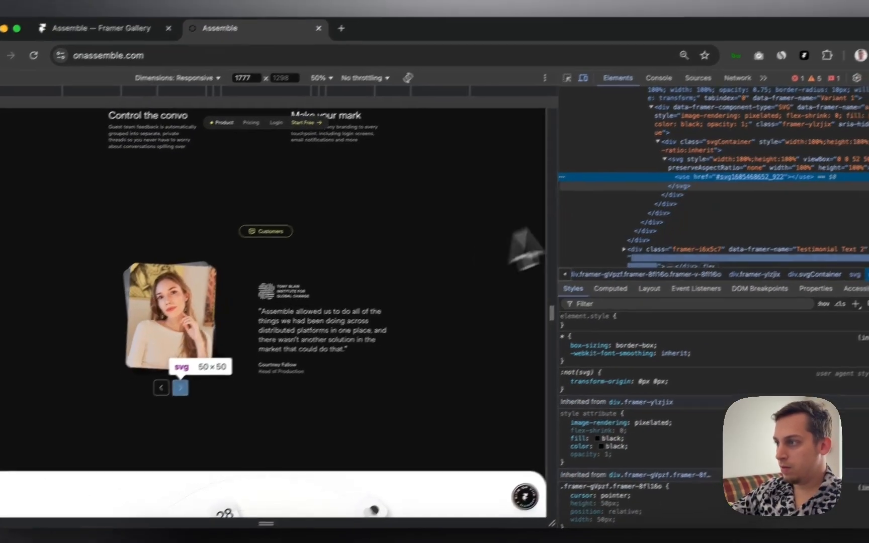
scroll(639, 182, "up", 2)
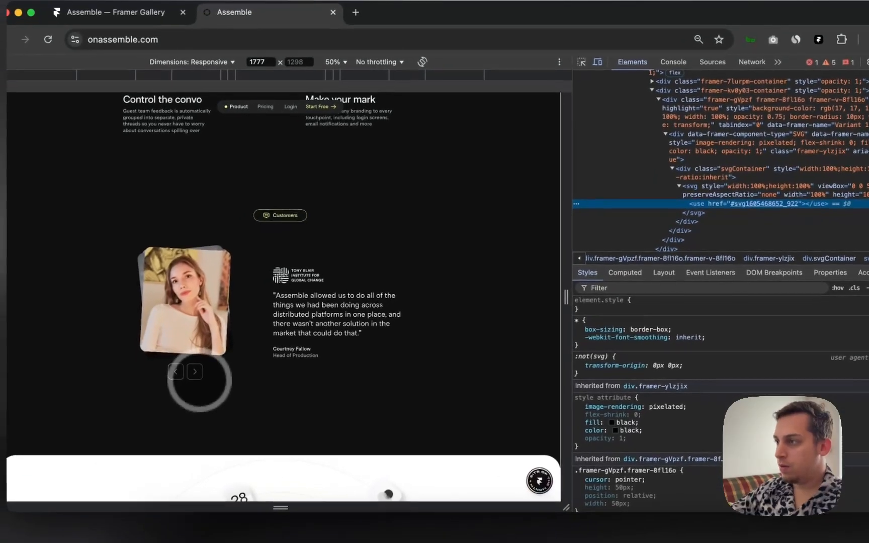
left_click(146, 409)
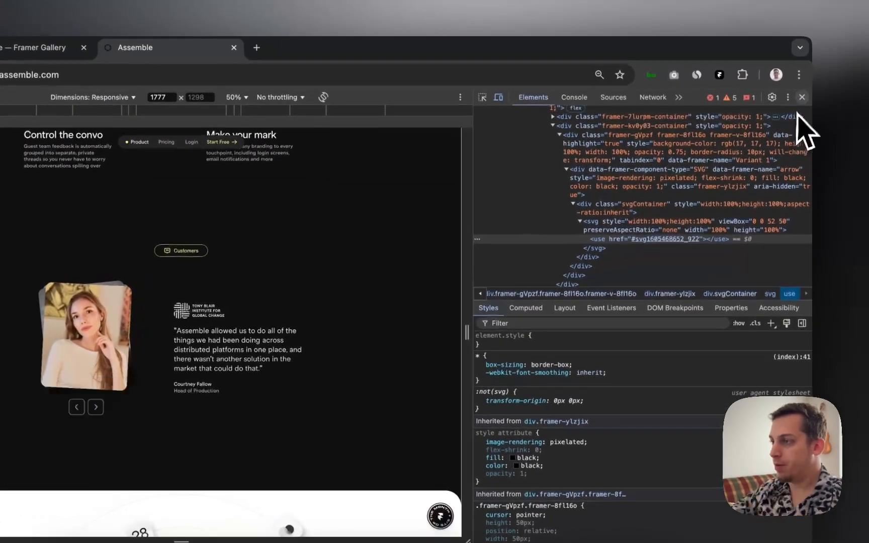
Step: Close DevTools and return to Framer
left_click(820, 88)
scroll(448, 525, "down", 3)
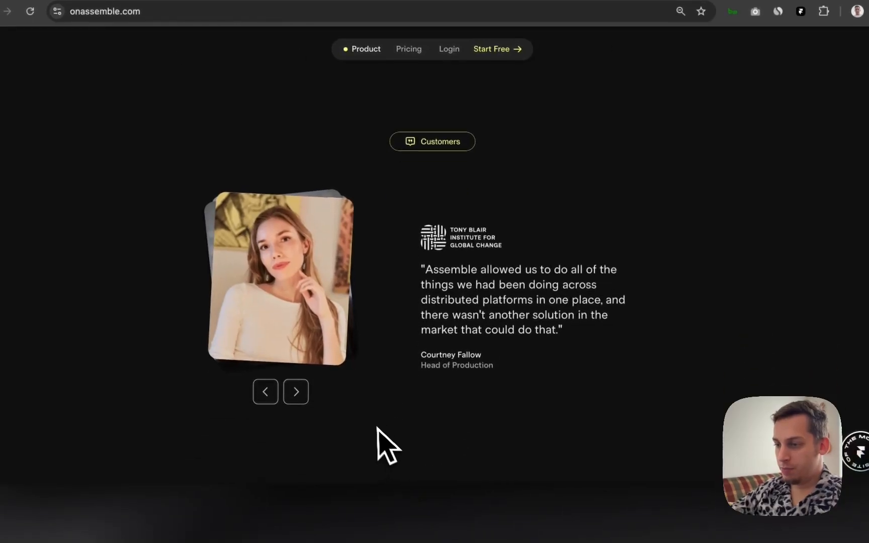
left_click(461, 526)
Step: Select the Testimonials badge stack on the Desktop frame
scroll(520, 268, "down", 5)
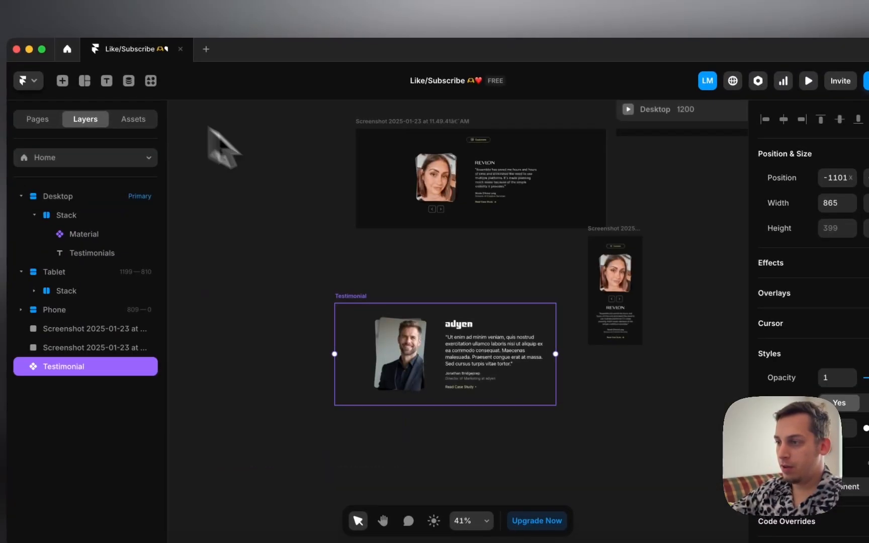
scroll(629, 272, "up", 5)
scroll(629, 271, "right", 5)
left_click(520, 329)
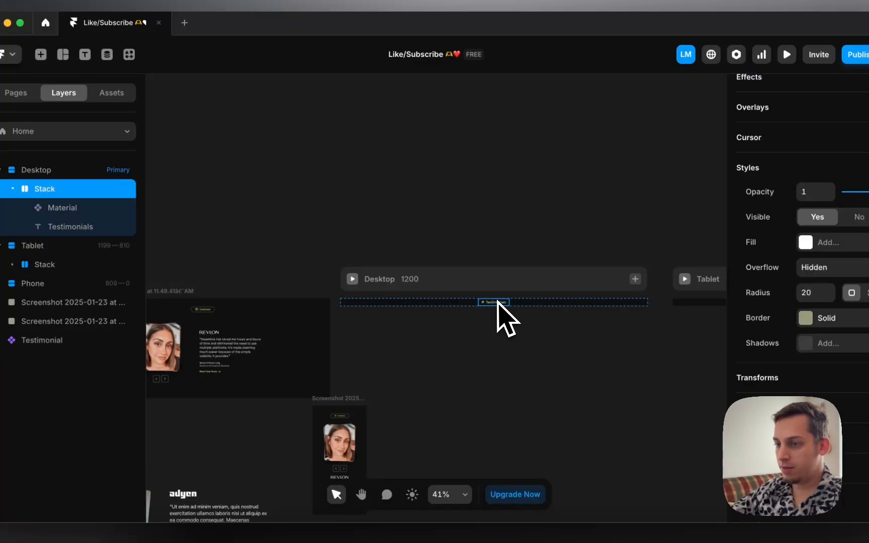
scroll(308, 434, "down", 5)
scroll(308, 435, "left", 3)
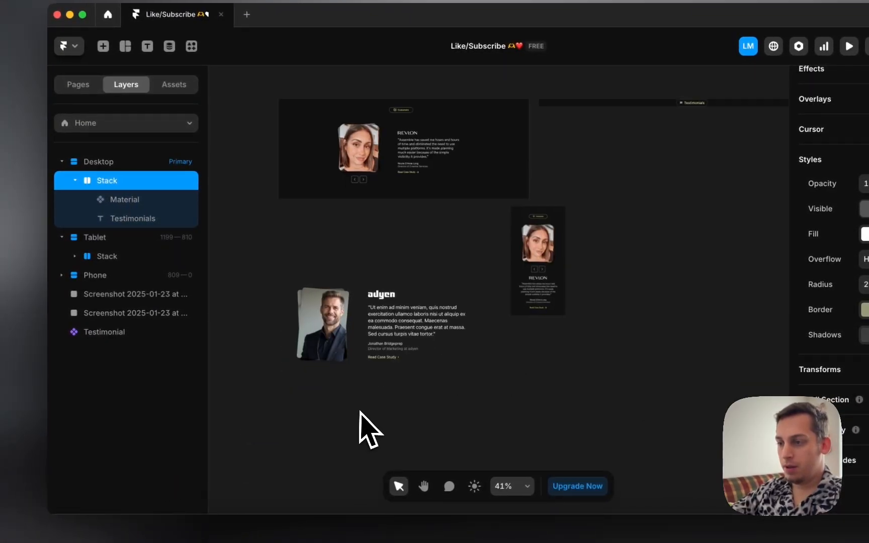
Step: Open the Testimonial component, paste the badge stack, then undo the paste
double_click(358, 366)
left_click(310, 346)
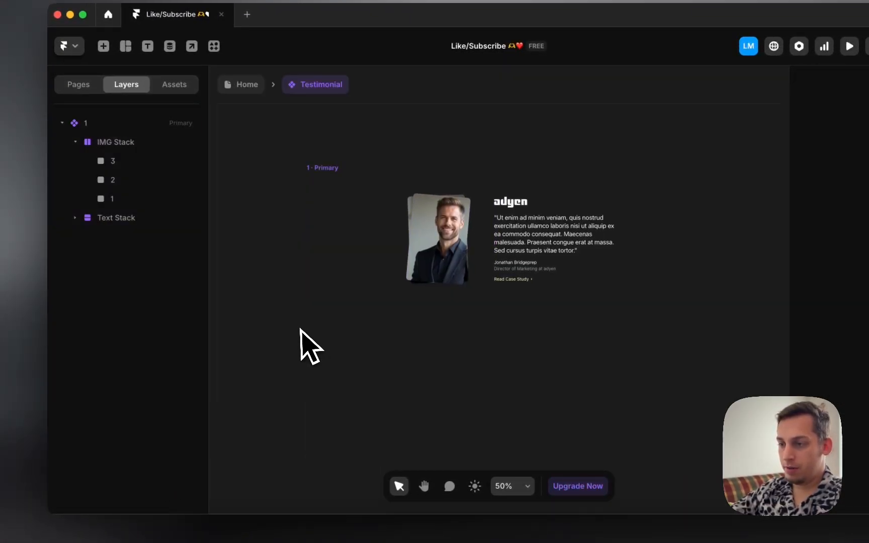
scroll(298, 329, "left", 5)
key("super+v")
scroll(516, 318, "up", 4)
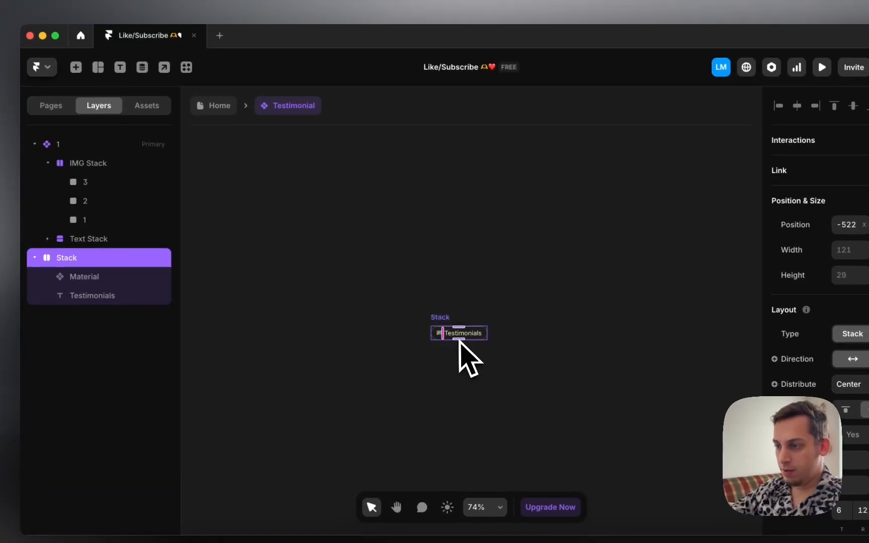
key("super+z")
scroll(455, 355, "right", 8)
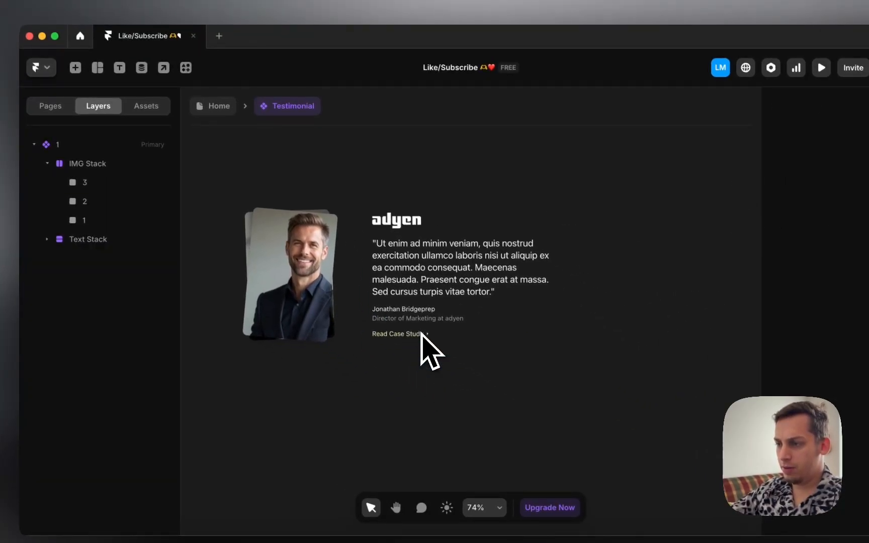
Step: Select the arrow icon and the Read Case Study text in the Text Stack
left_click(427, 334)
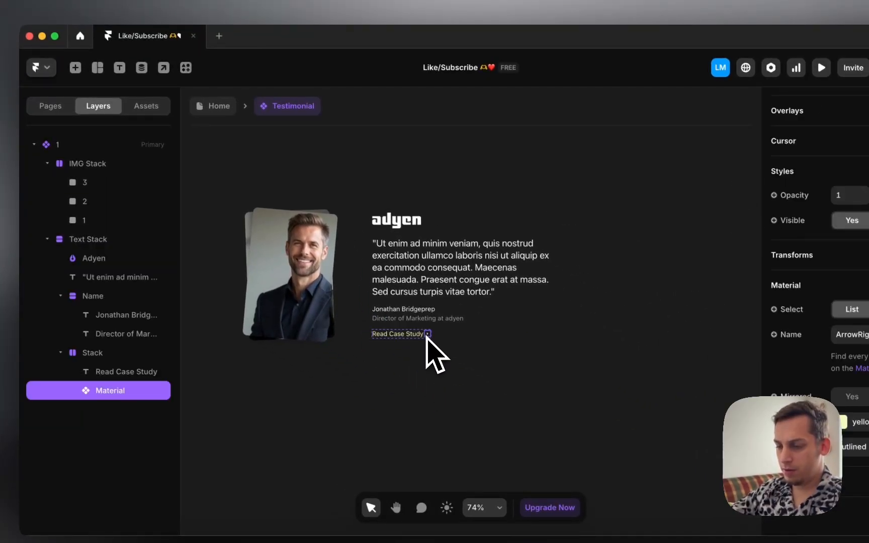
left_click(409, 335)
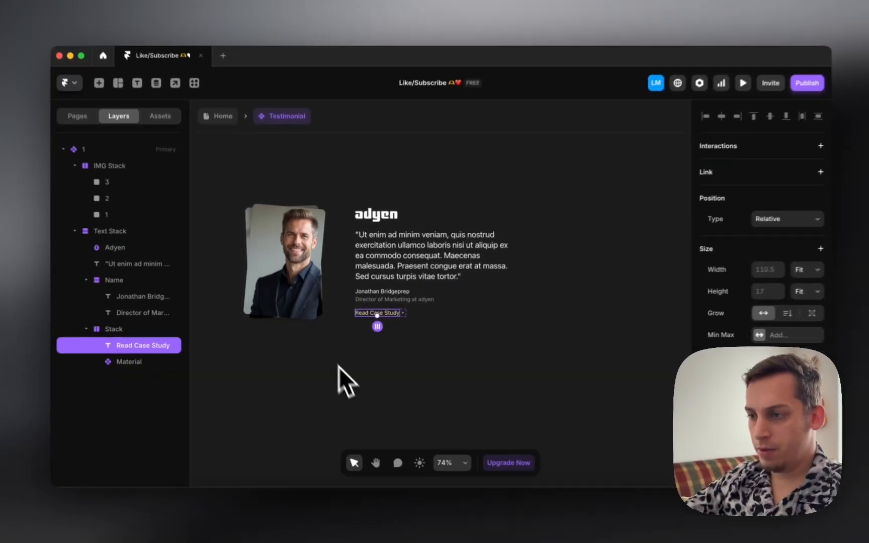
scroll(349, 381, "left", 7)
scroll(349, 381, "down", 2)
scroll(340, 351, "right", 5)
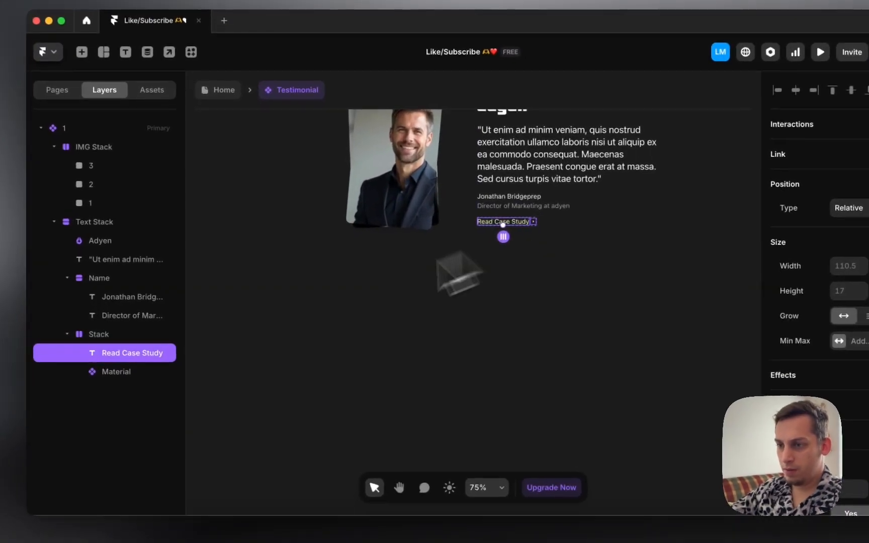
Step: Duplicate the link-and-arrow stack below the card, delete its Read Case Study text, and enter 10
left_click(90, 335)
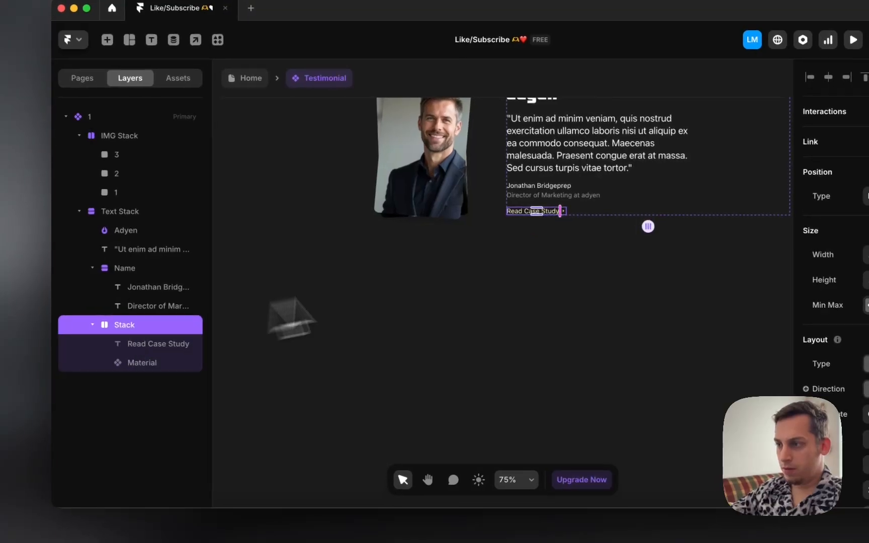
left_click_drag(518, 224, 359, 358)
scroll(355, 357, "up", 3)
double_click(354, 354)
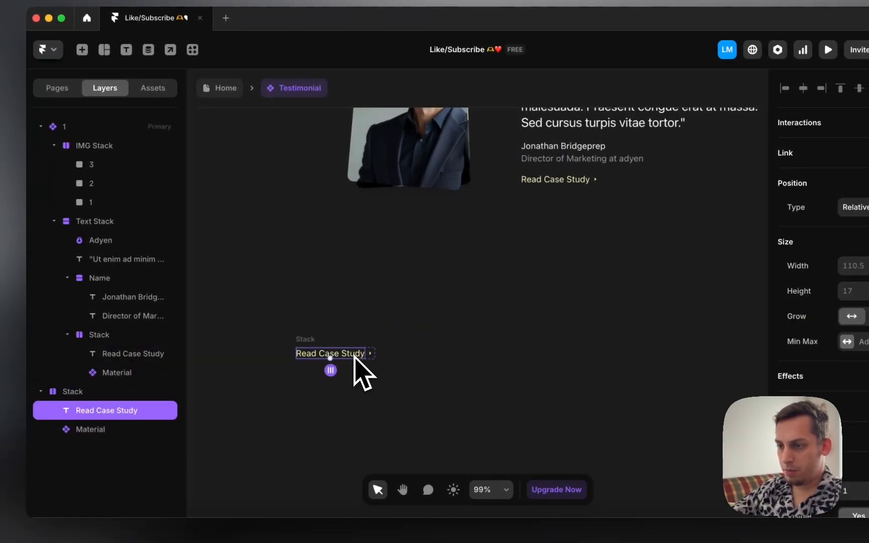
key("Delete")
left_click(301, 348)
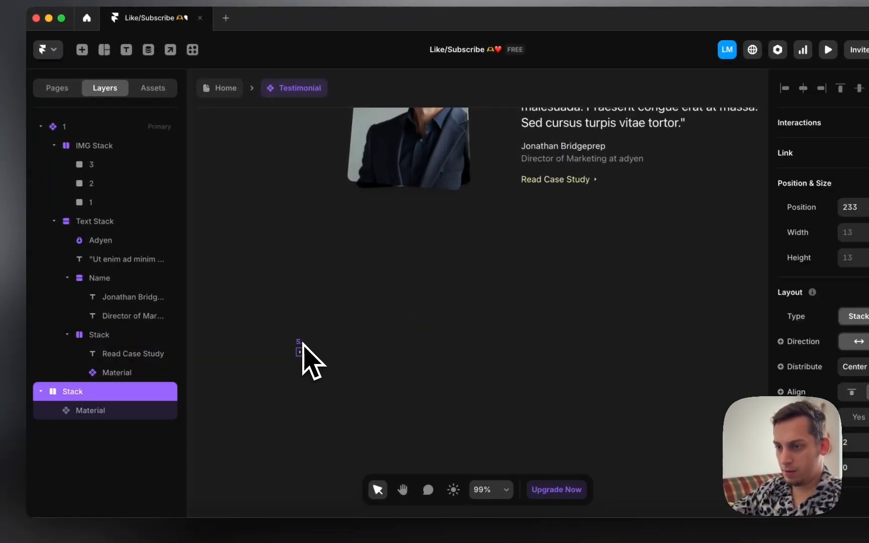
type("10")
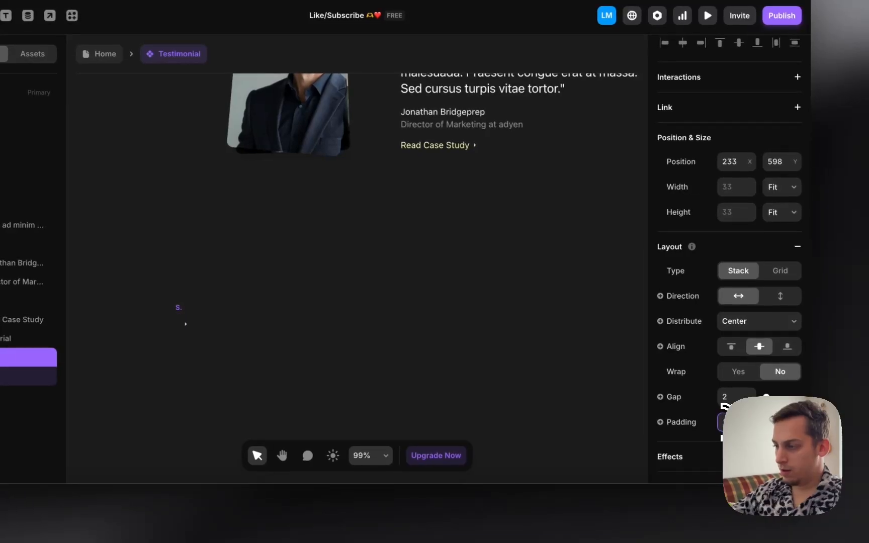
scroll(719, 413, "down", 6)
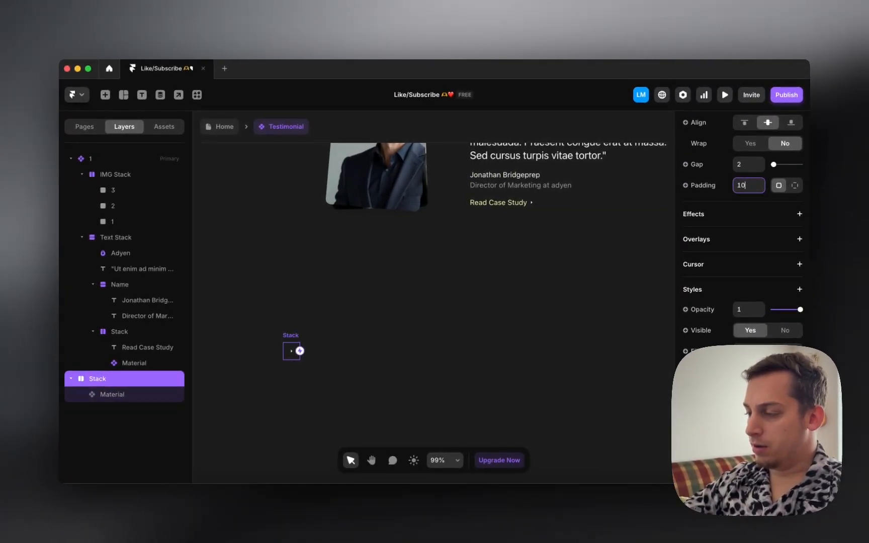
Step: Give the arrow button a border in the yellow colour style at lower opacity
left_click(768, 435)
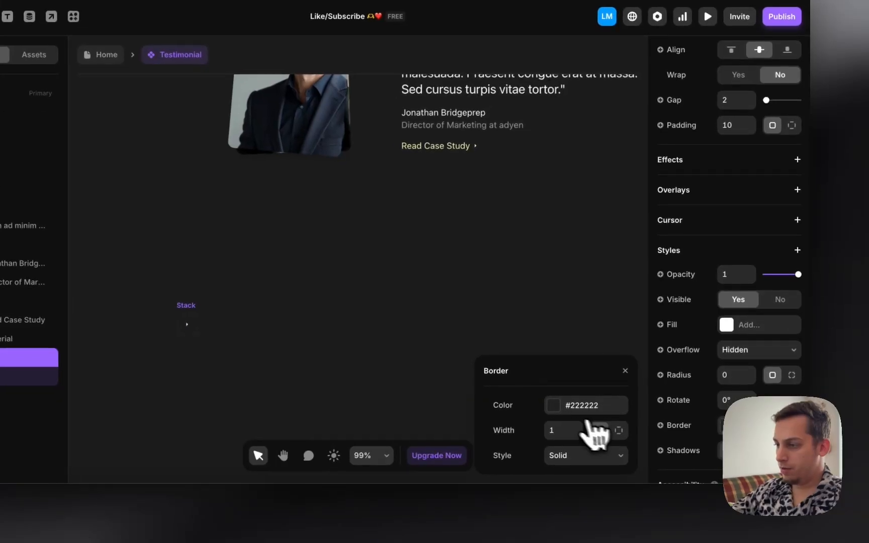
left_click(600, 419)
left_click(558, 413)
left_click(532, 430)
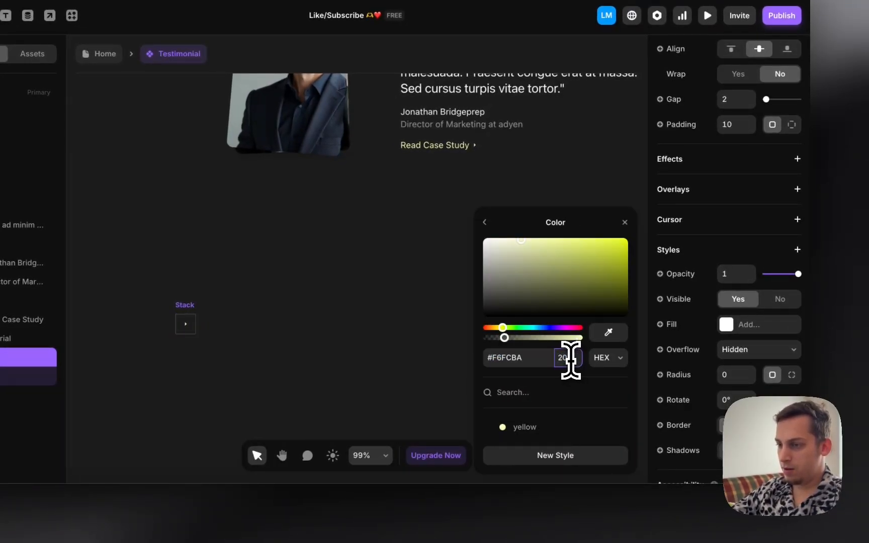
key("shift+Up")
key("shift+Up")
key("shift+Up")
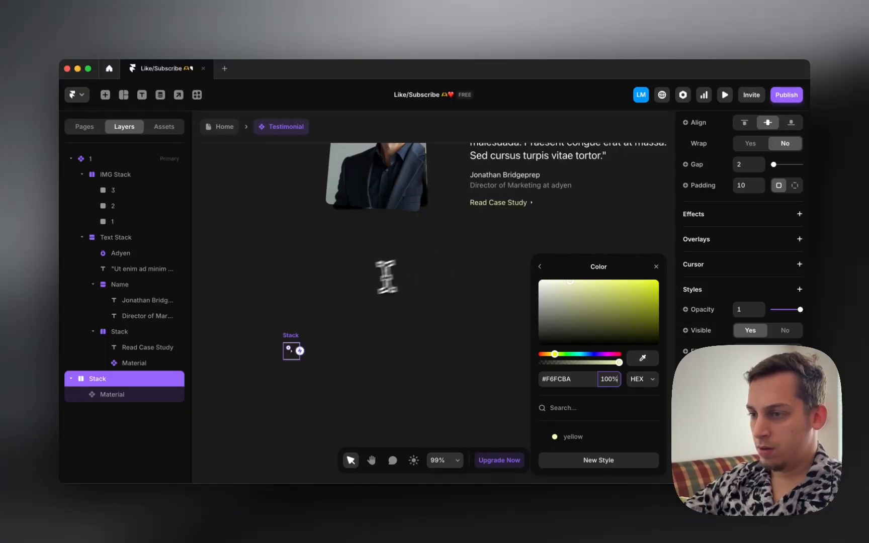
left_click(291, 352)
scroll(291, 361, "up", 3)
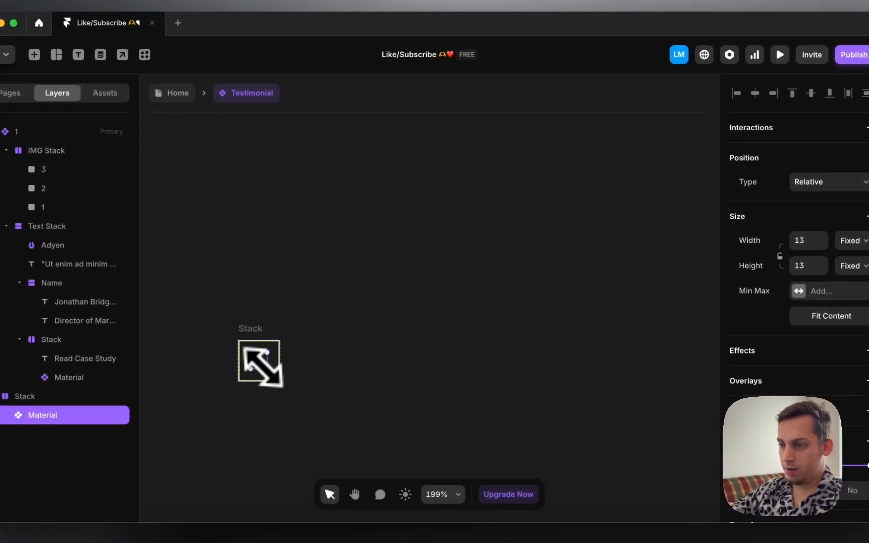
left_click(316, 311)
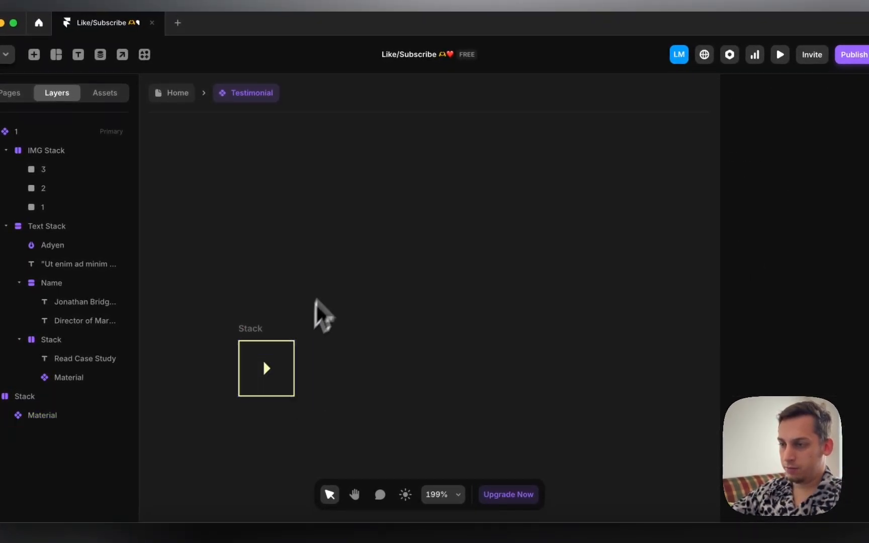
scroll(327, 299, "down", 3)
scroll(288, 299, "down", 2)
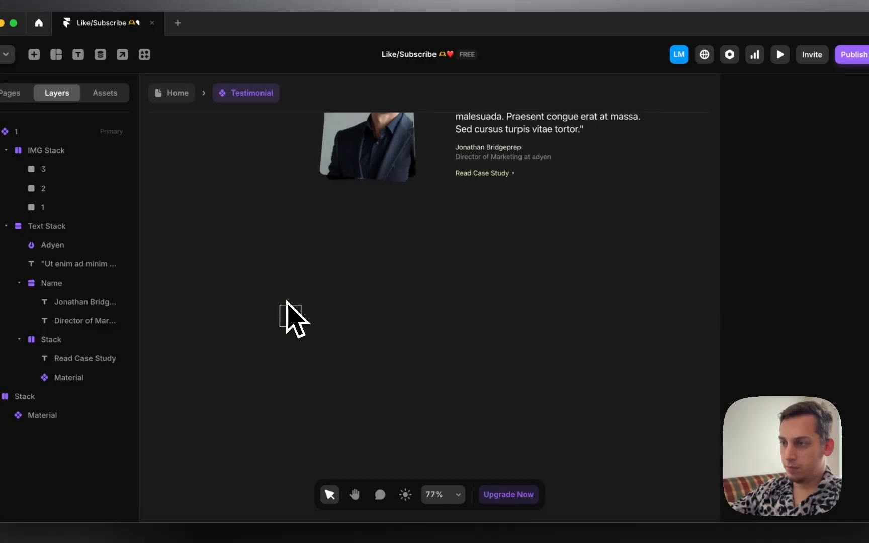
Step: Duplicate the arrow button to its left and set the copy's icon to ArrowLeft
left_click_drag(286, 305, 449, 200)
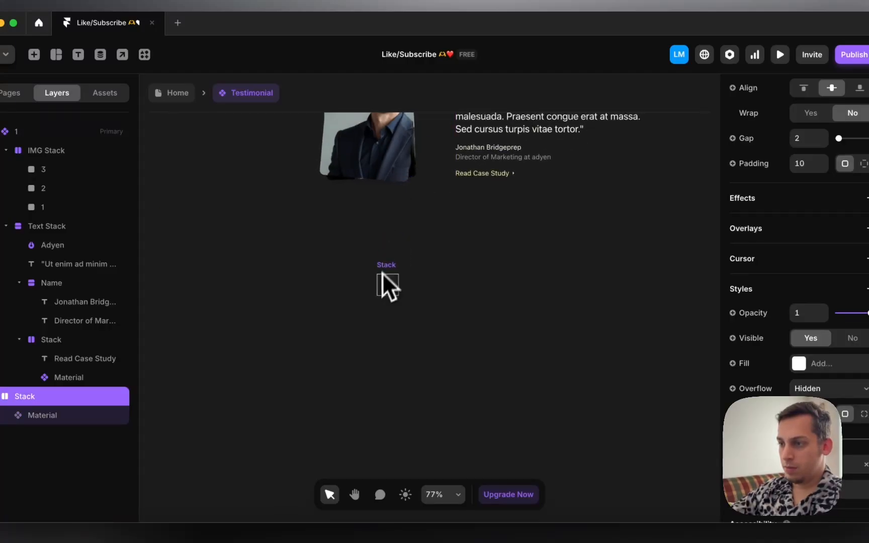
left_click_drag(383, 269, 347, 268)
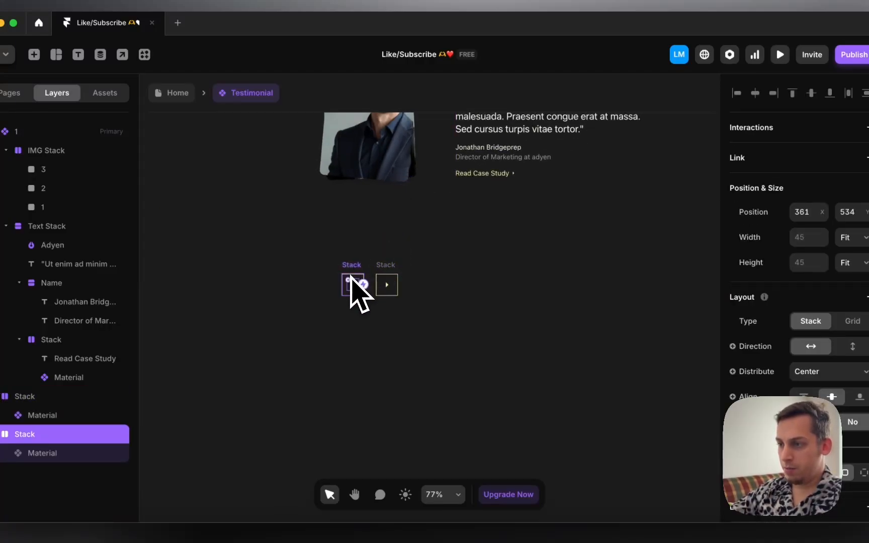
left_click(352, 282)
scroll(805, 362, "down", 5)
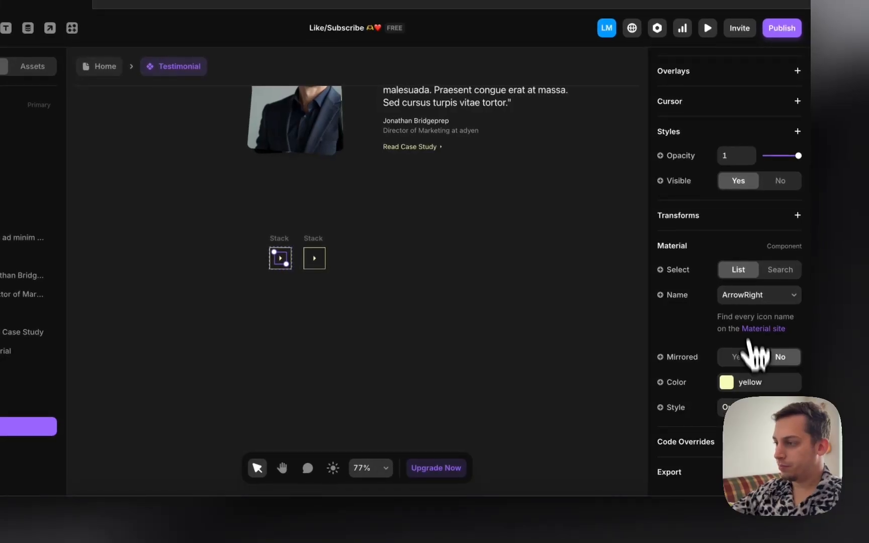
left_click(747, 298)
left_click(734, 282)
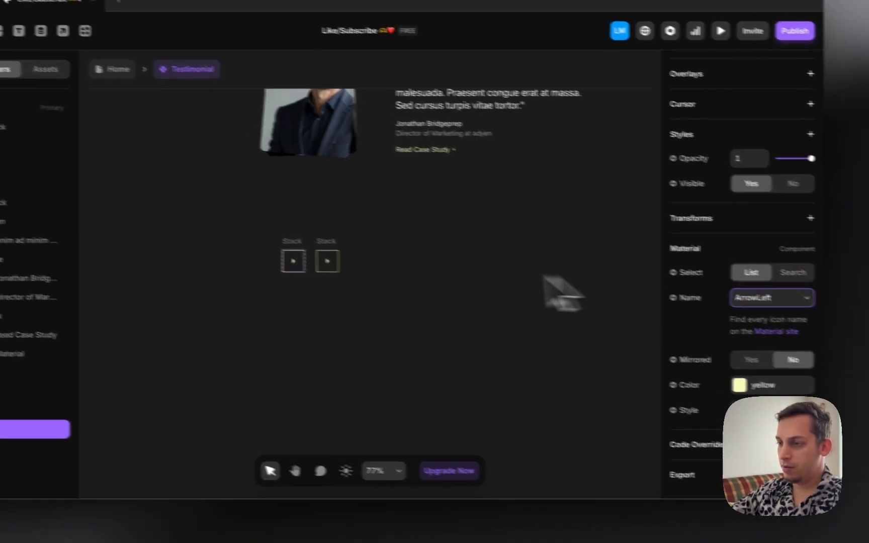
Step: Select both arrow buttons together
left_click_drag(250, 231, 394, 278)
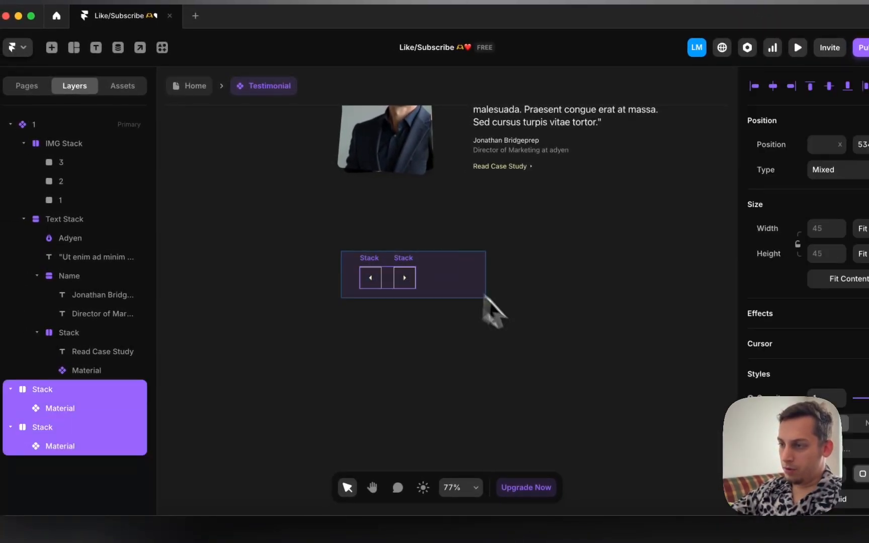
left_click_drag(483, 296, 433, 284)
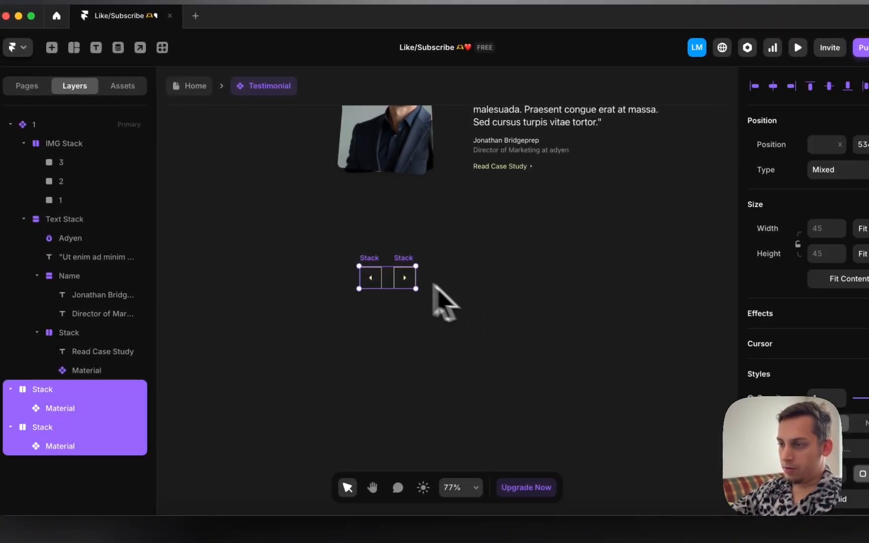
right_click(388, 274)
left_click(319, 233)
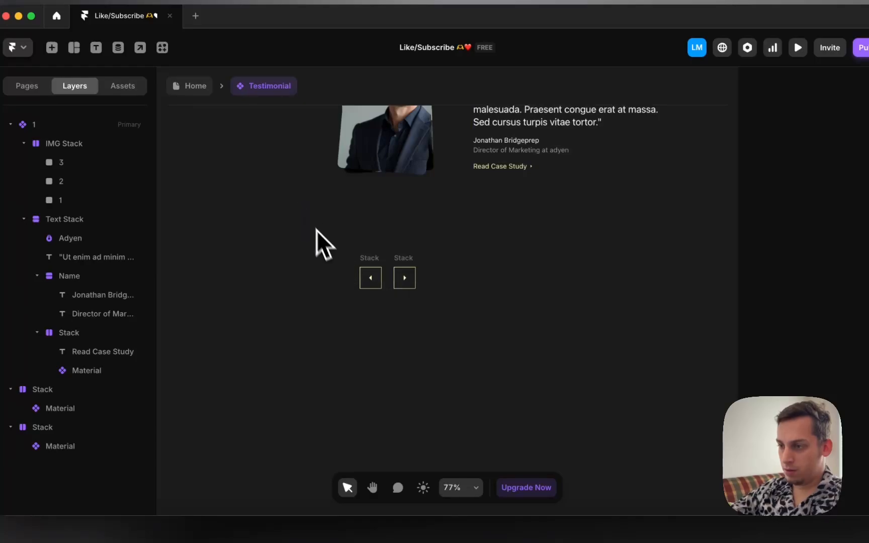
left_click_drag(318, 232, 566, 371)
Step: Wrap both arrow buttons in a stack named Arrows, sized to Fit Content both ways
right_click(399, 279)
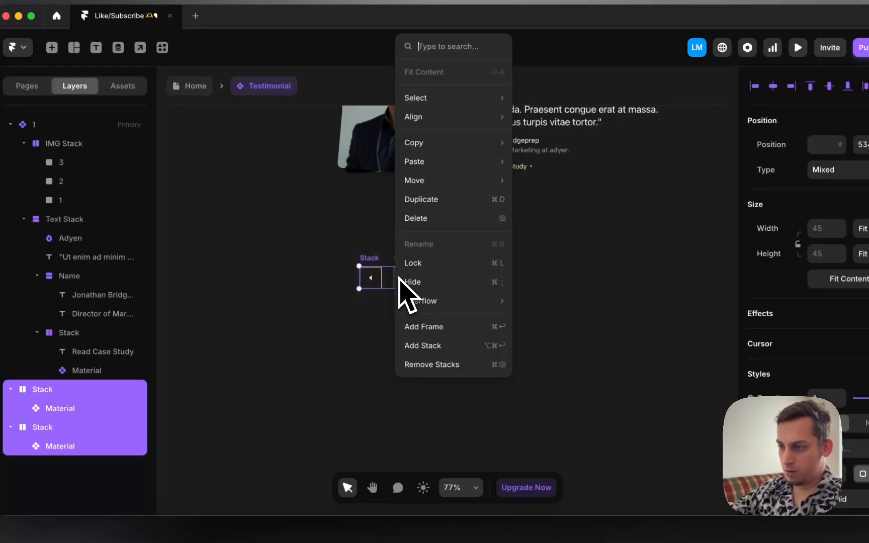
left_click(435, 347)
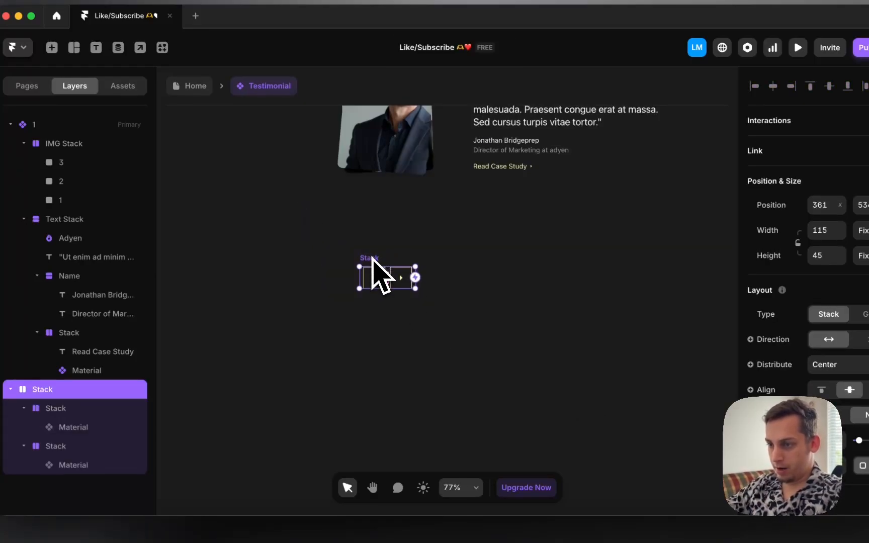
double_click(49, 390)
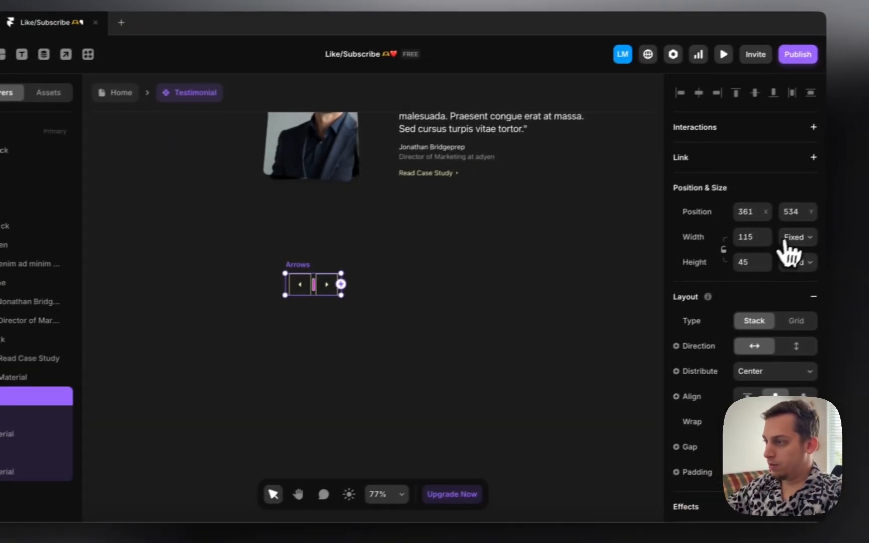
left_click(785, 240)
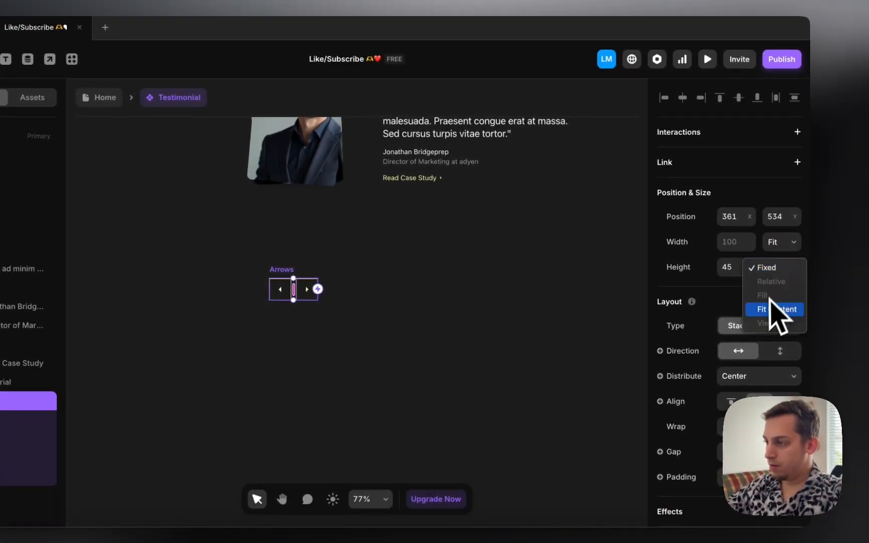
left_click(772, 309)
Step: Move the Arrows group under the photo, placing it just above the IMG Stack in the layers
left_click_drag(286, 289, 285, 202)
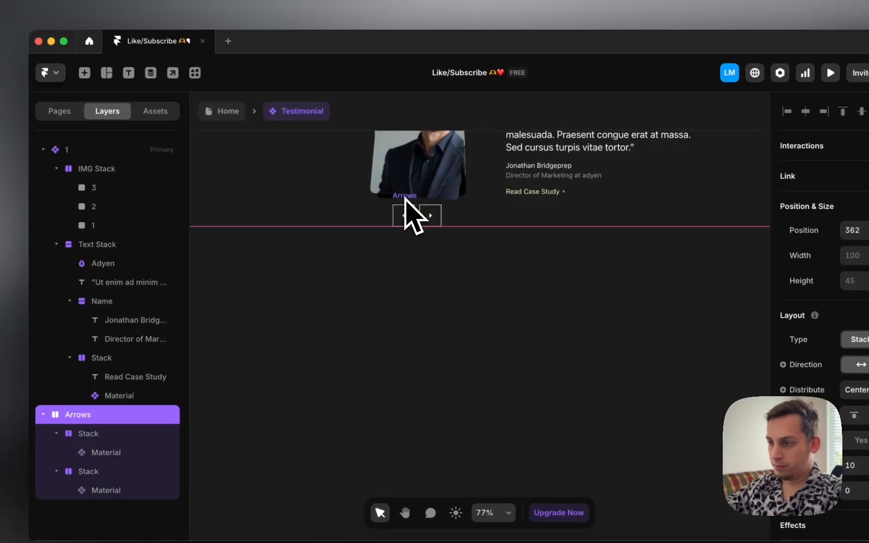
left_click_drag(488, 199, 488, 202)
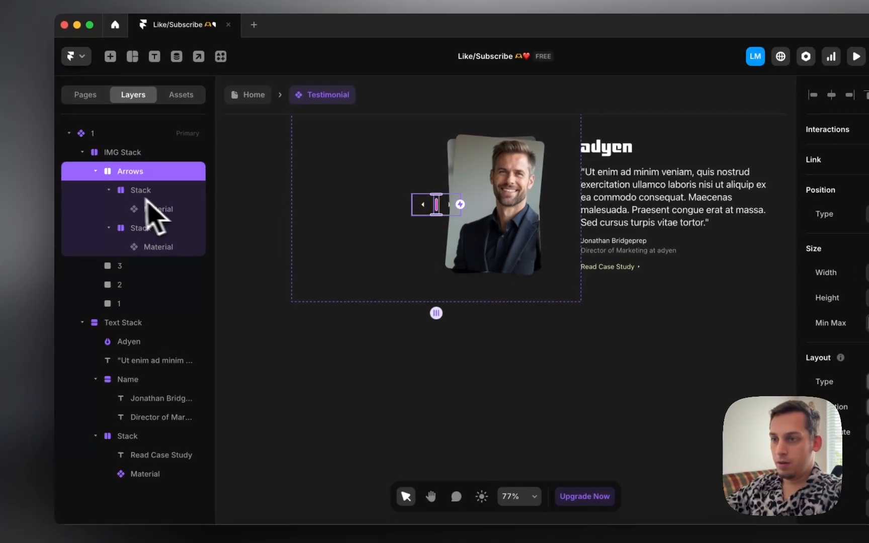
left_click(95, 171)
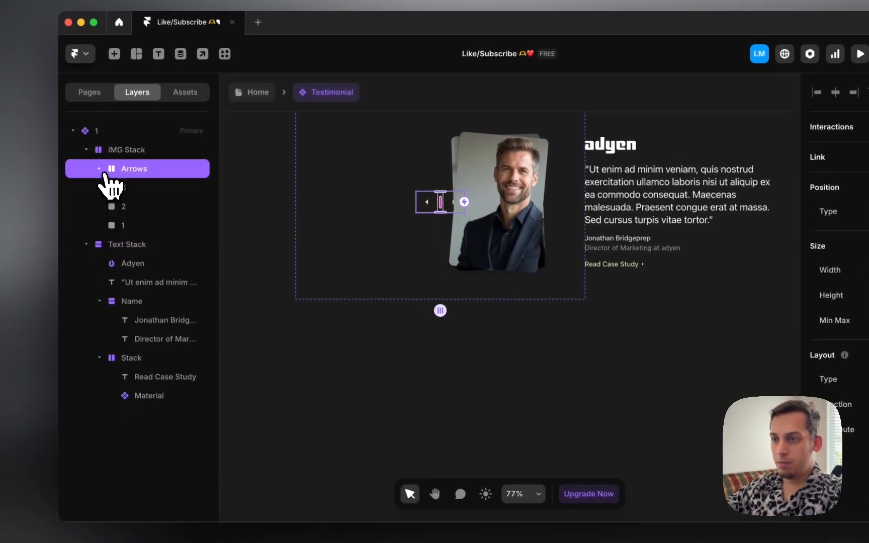
left_click(83, 152)
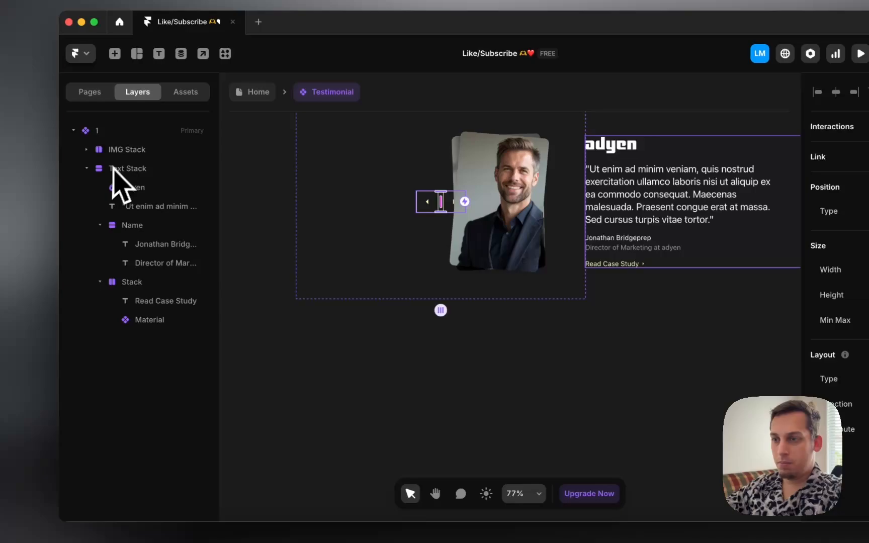
left_click(87, 150)
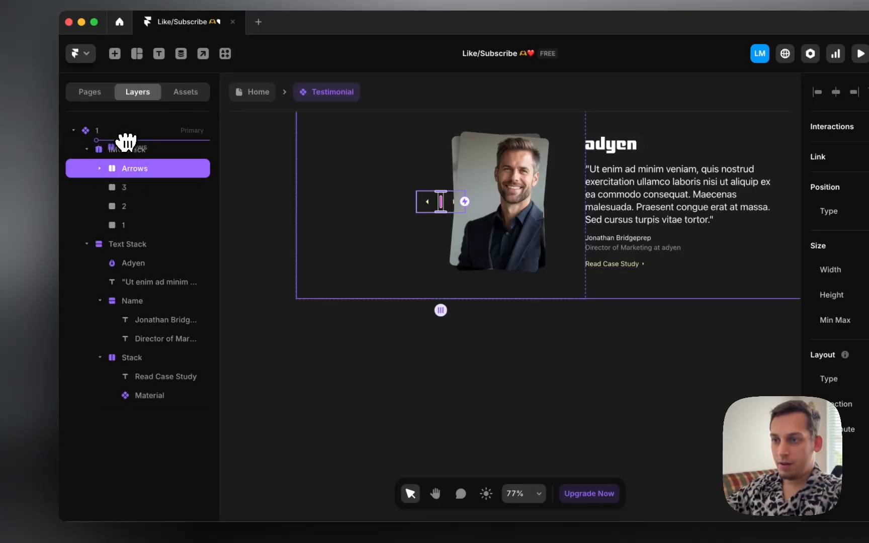
left_click_drag(126, 142, 124, 145)
Step: Wrap Arrows and IMG Stack in a new vertical stack
left_click(117, 170, "shift")
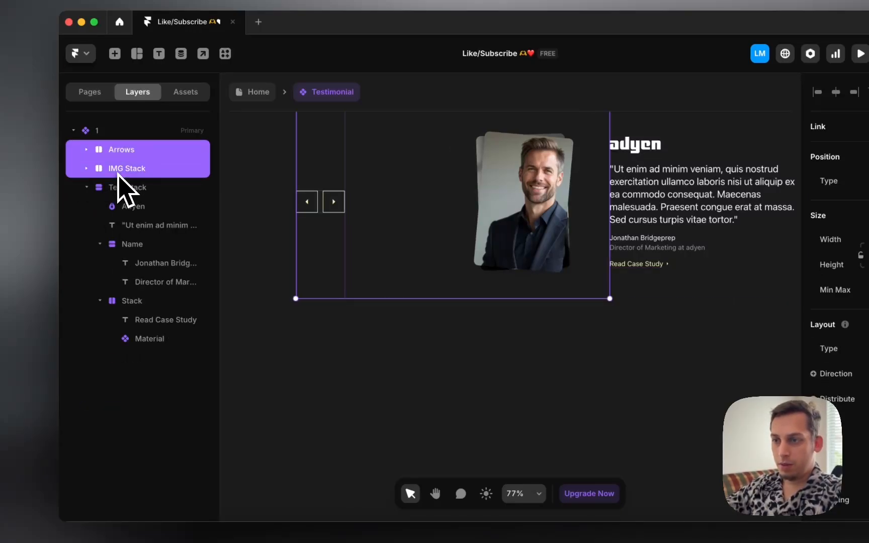
right_click(117, 172)
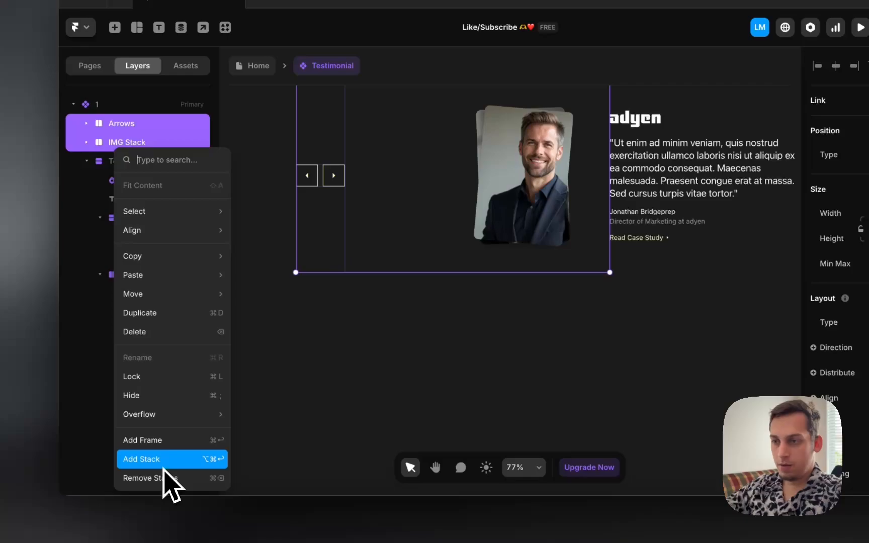
left_click(163, 467)
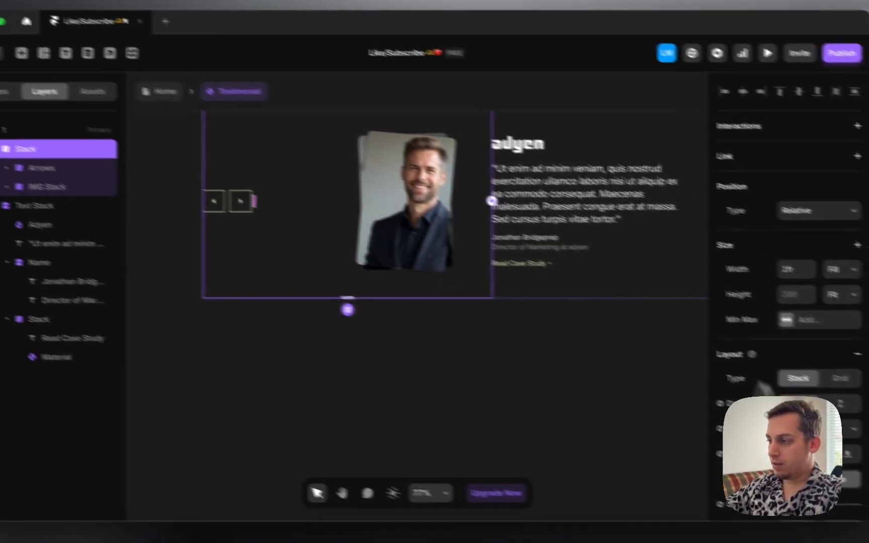
left_click(787, 385)
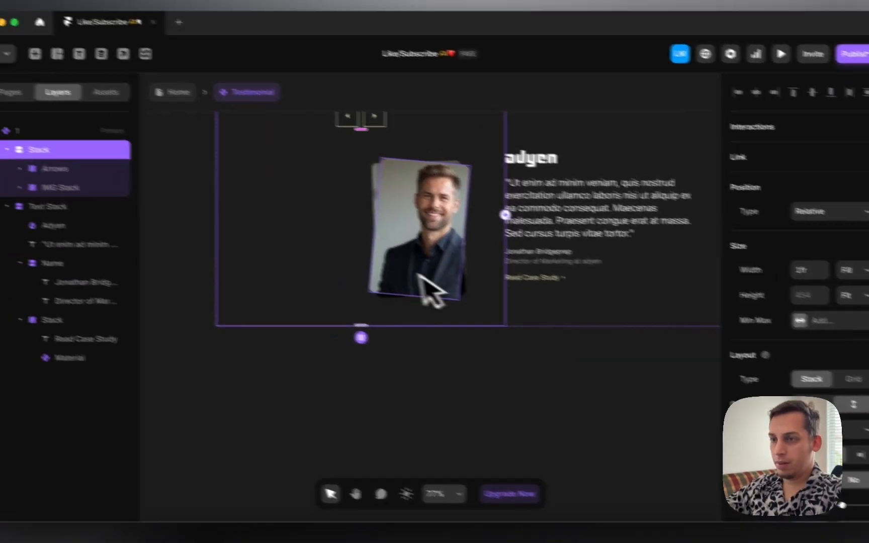
Step: Place the Arrows below the headshots, then return to the onassemble.com reference in Chrome
left_click(5, 168)
left_click(126, 159)
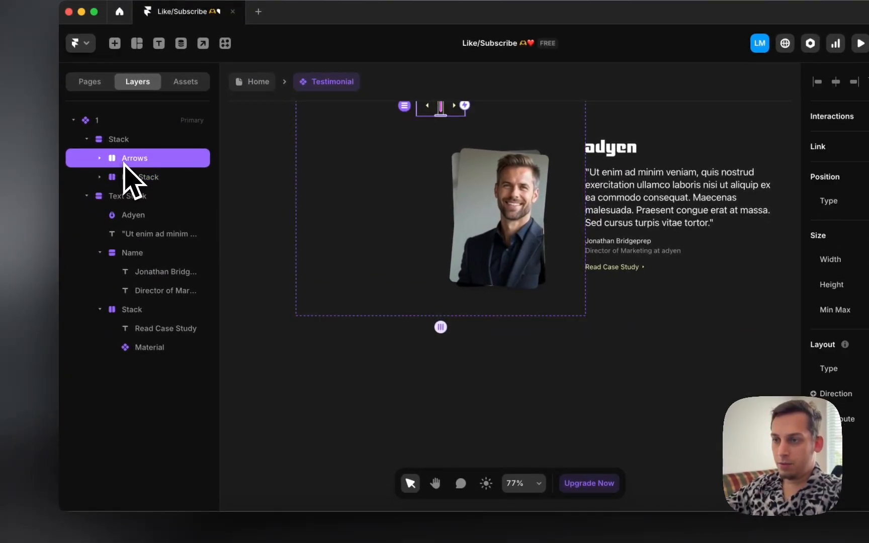
left_click_drag(120, 183, 124, 189)
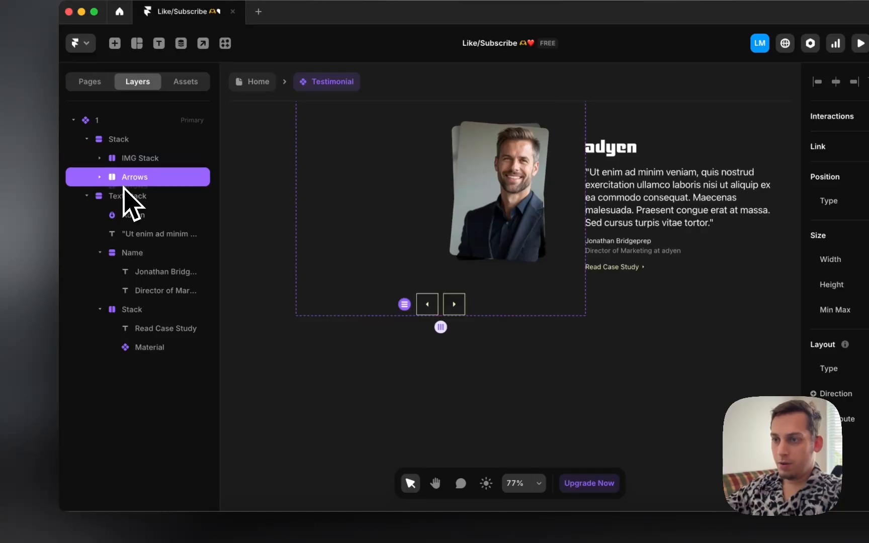
left_click(135, 162)
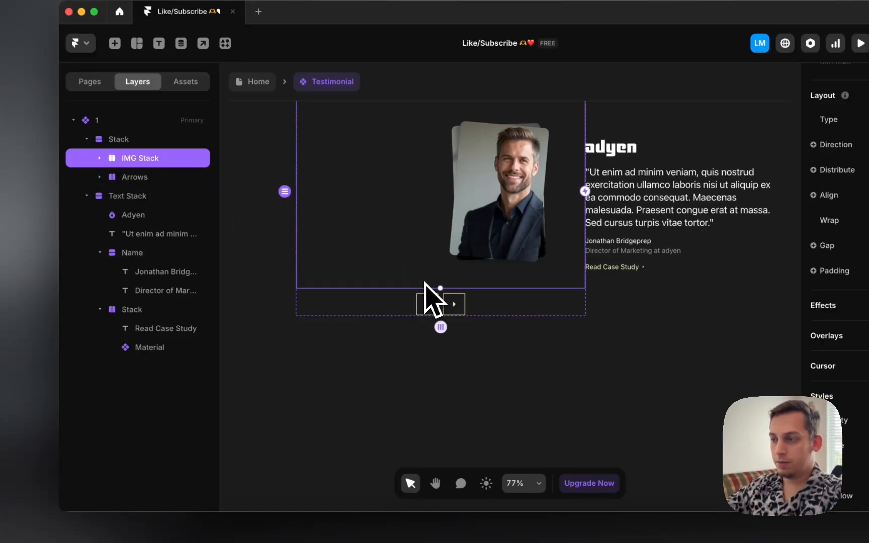
left_click(233, 524)
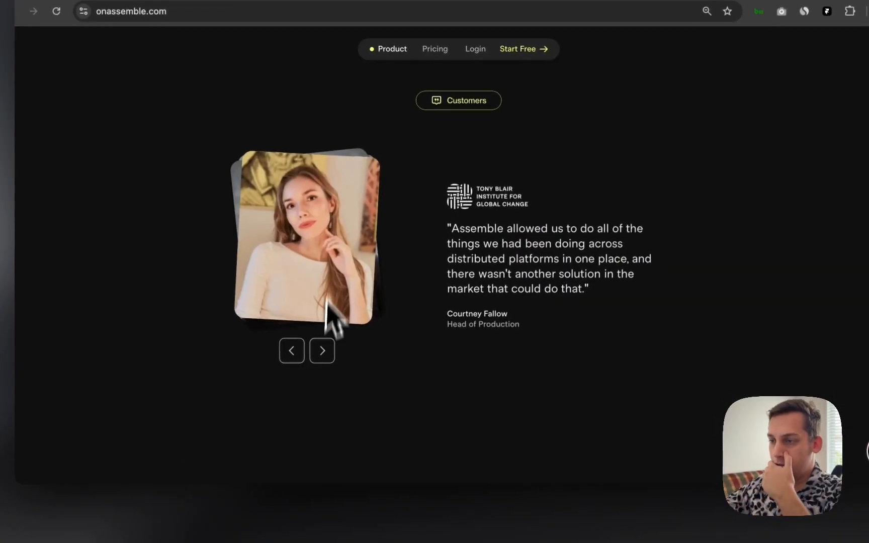
Step: Open DevTools and pick the testimonial image on the reference page
right_click(443, 370)
left_click(471, 475)
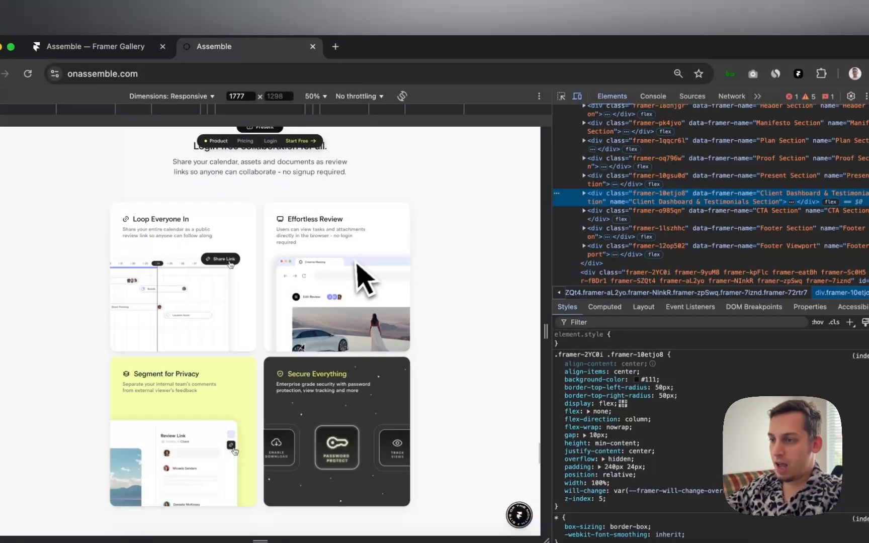
scroll(352, 281, "down", 15)
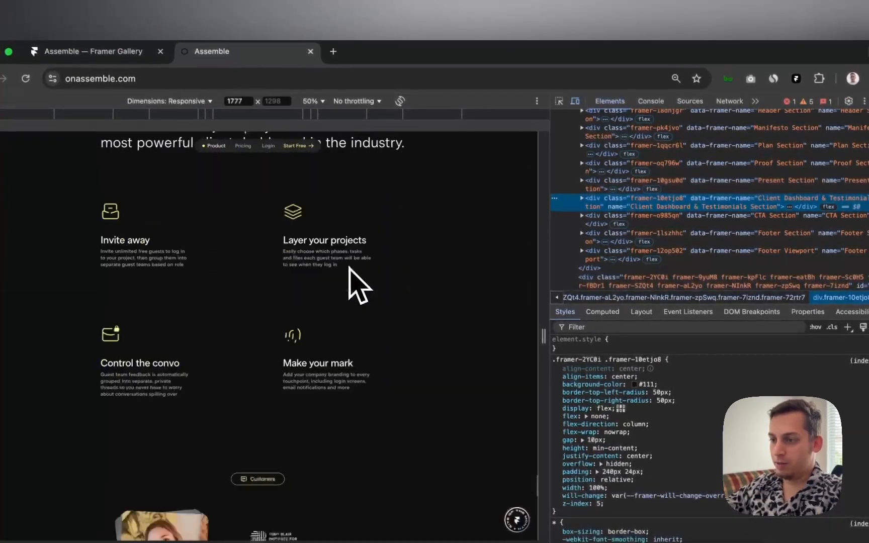
scroll(353, 284, "up", 8)
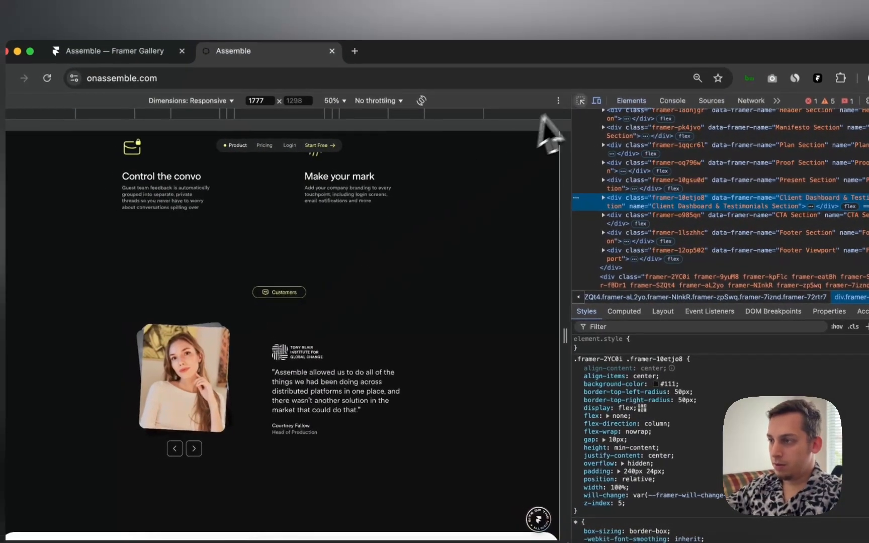
left_click(562, 101)
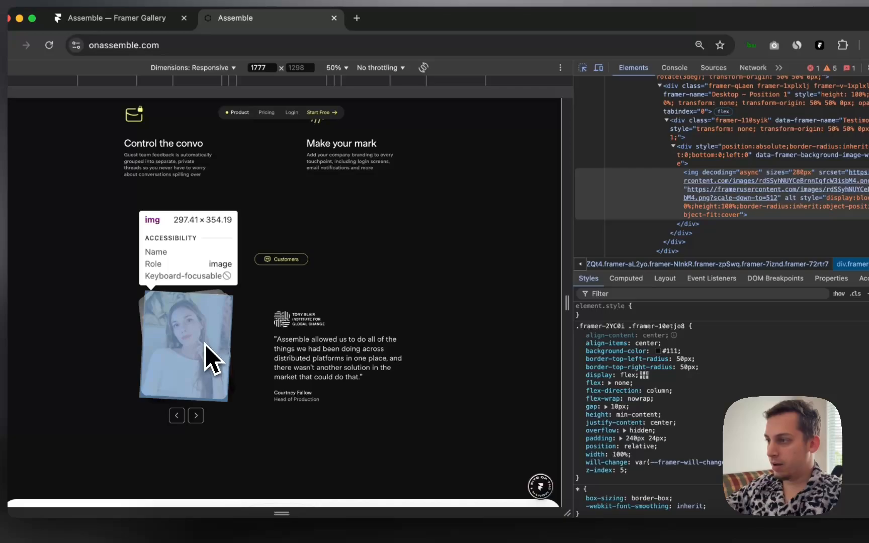
left_click(207, 347)
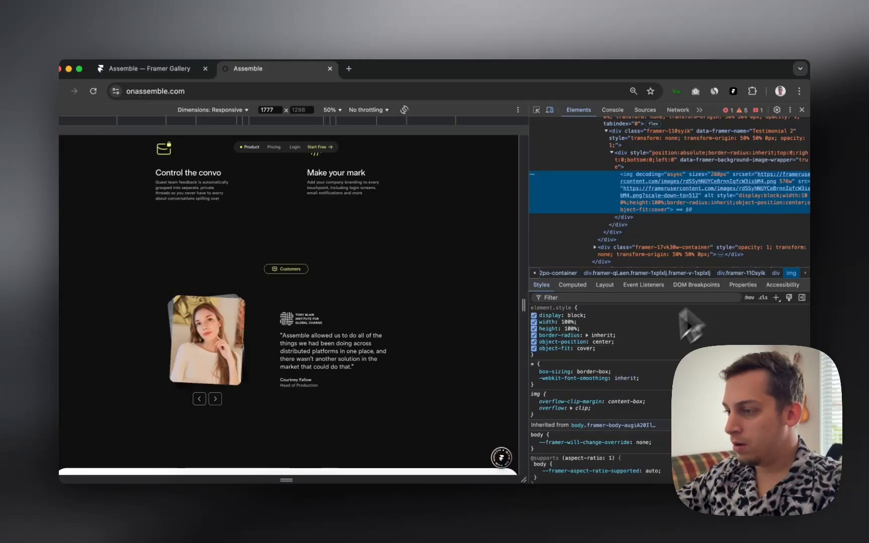
Step: Walk up from the headshot wrapper through Testimonial 2 to the Desktop Position 1 element
scroll(629, 359, "down", 1)
scroll(629, 359, "down", 1)
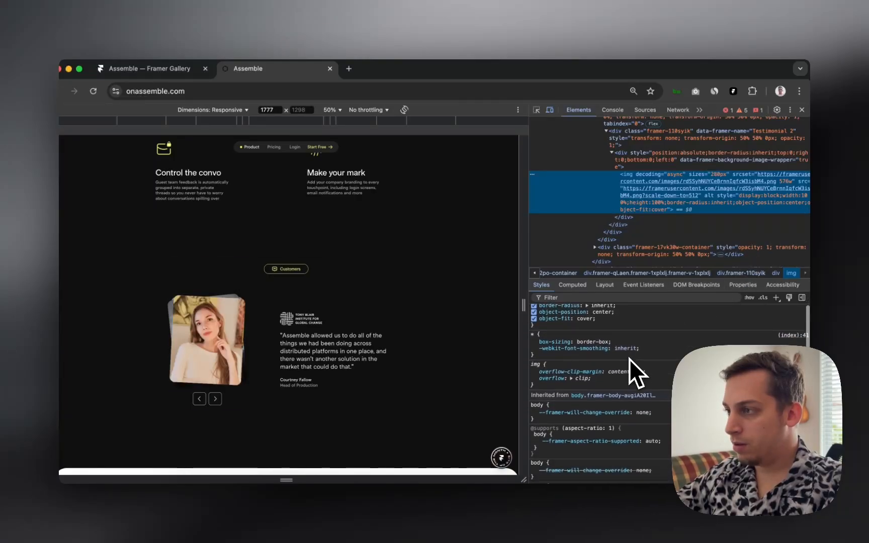
mouse_move(700, 180)
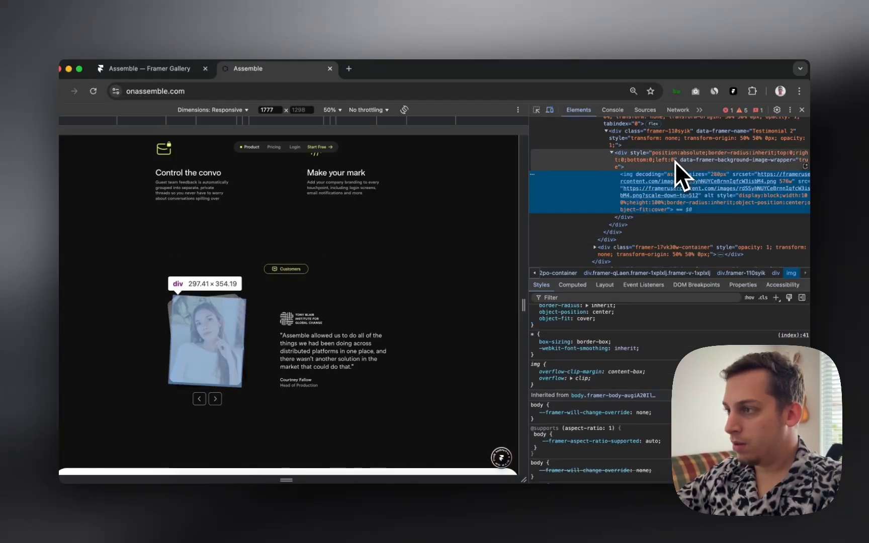
left_click(654, 171)
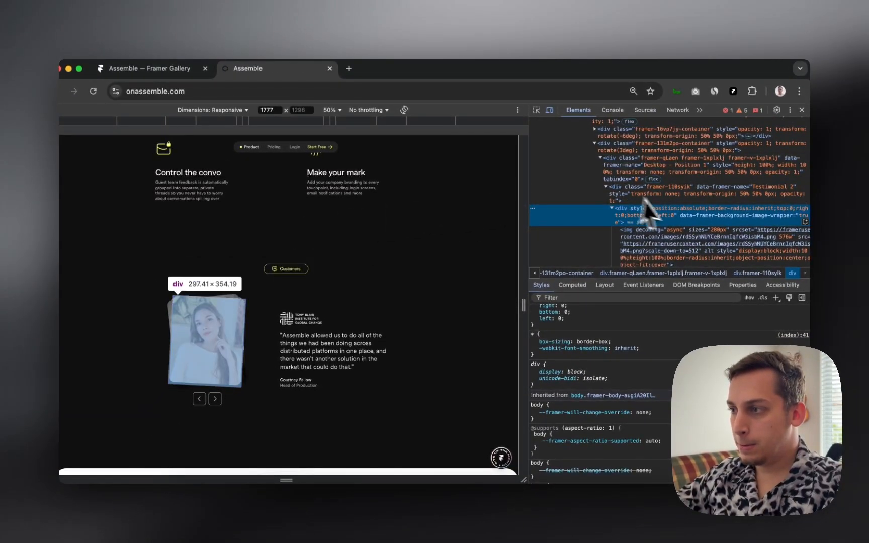
left_click(658, 198)
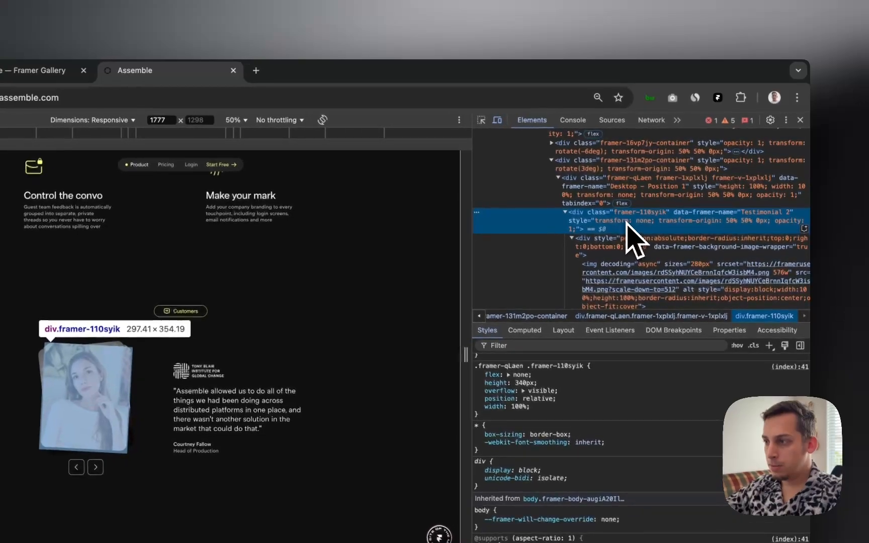
left_click(628, 198)
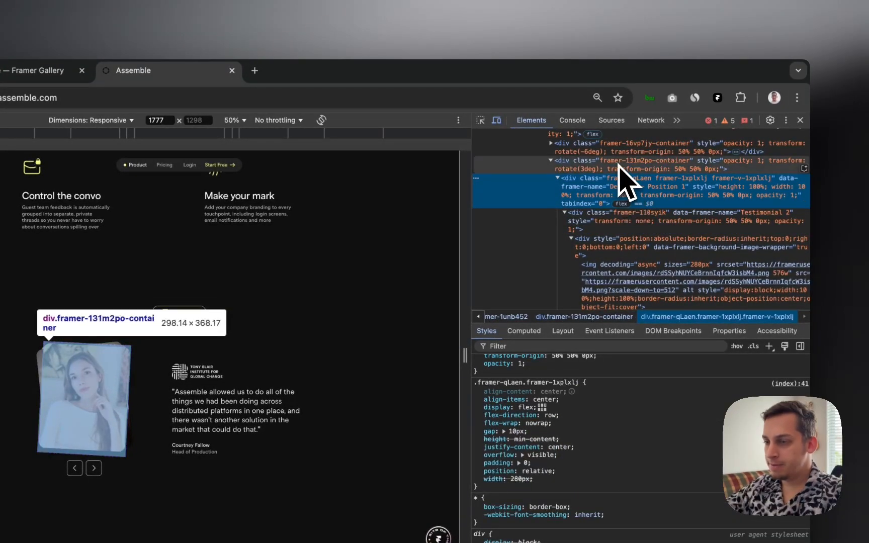
scroll(624, 176, "up", 3)
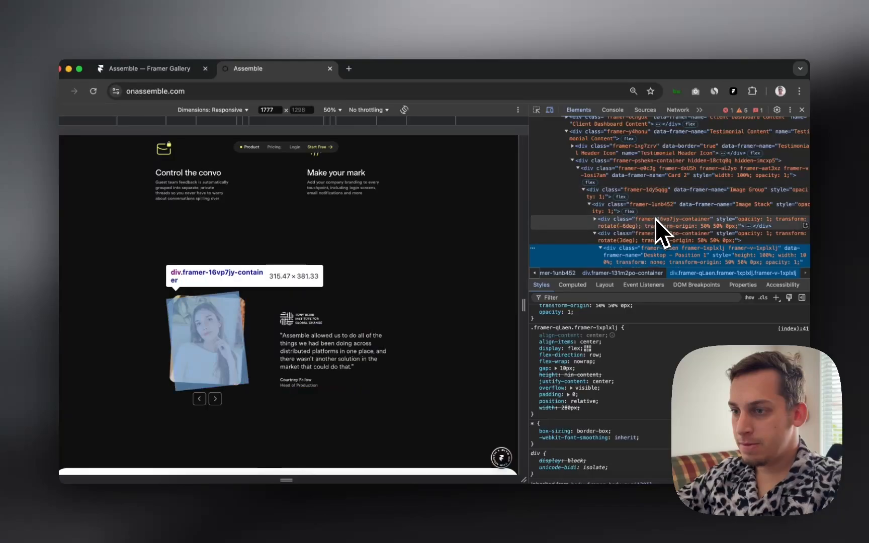
Step: Compare the three card containers: rotated 3deg, rotated -6deg, and the unrotated front card
left_click(598, 234)
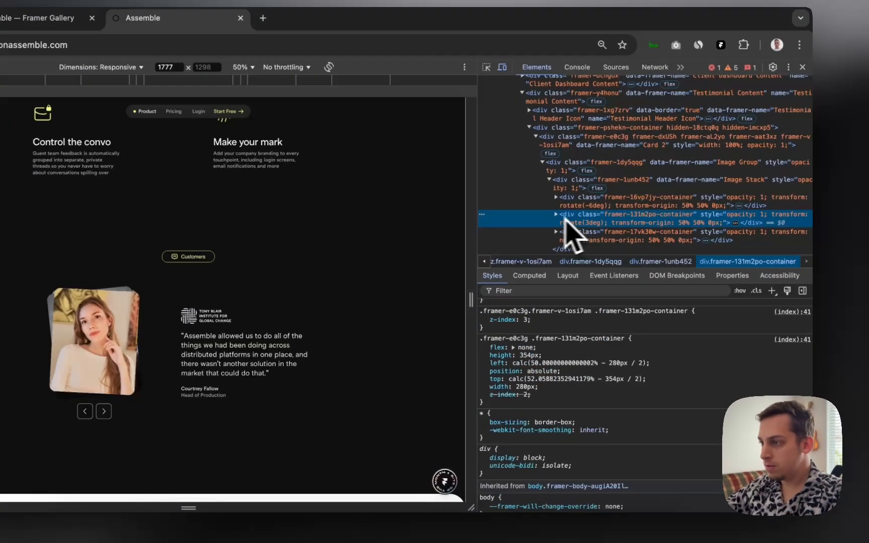
left_click(601, 237)
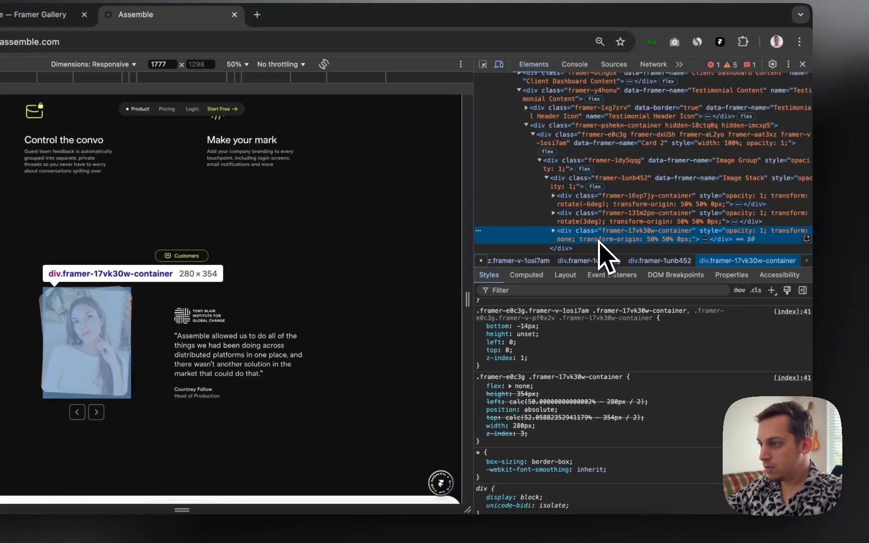
scroll(574, 378, "down", 5)
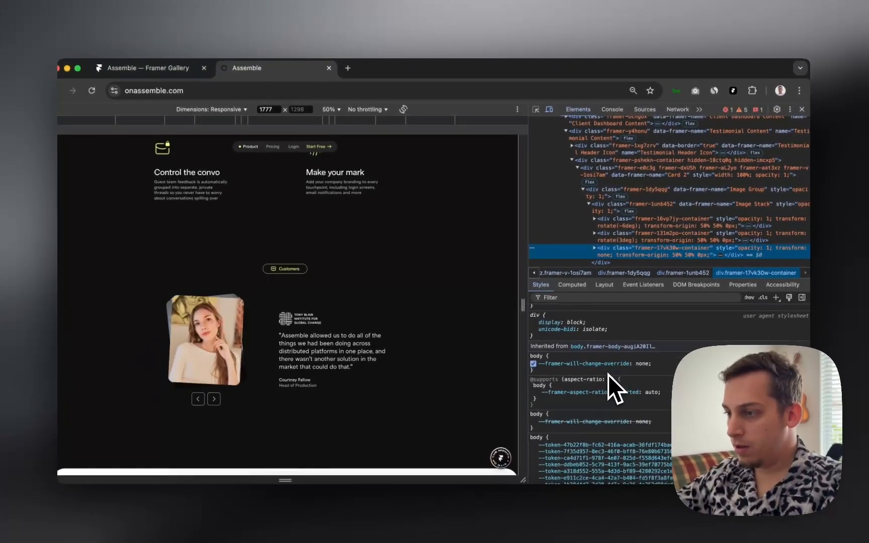
scroll(609, 375, "up", 5)
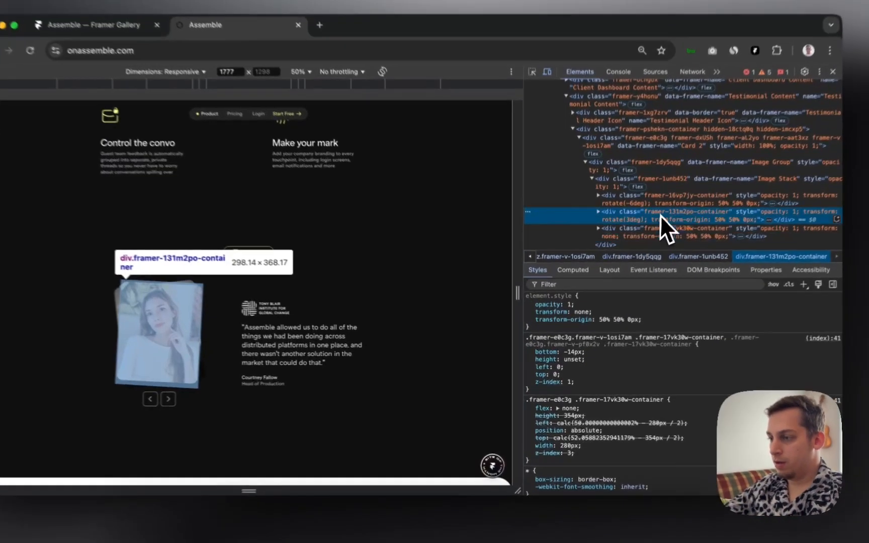
left_click(654, 237)
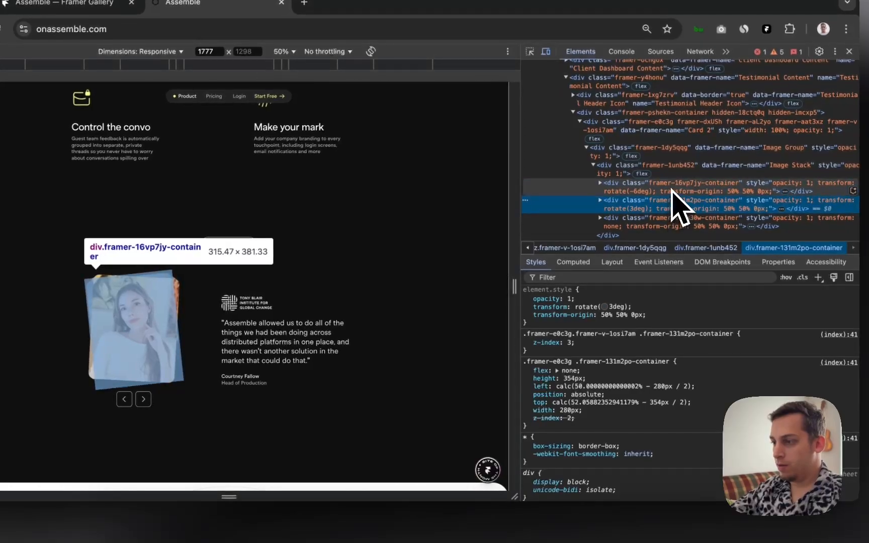
left_click(674, 190)
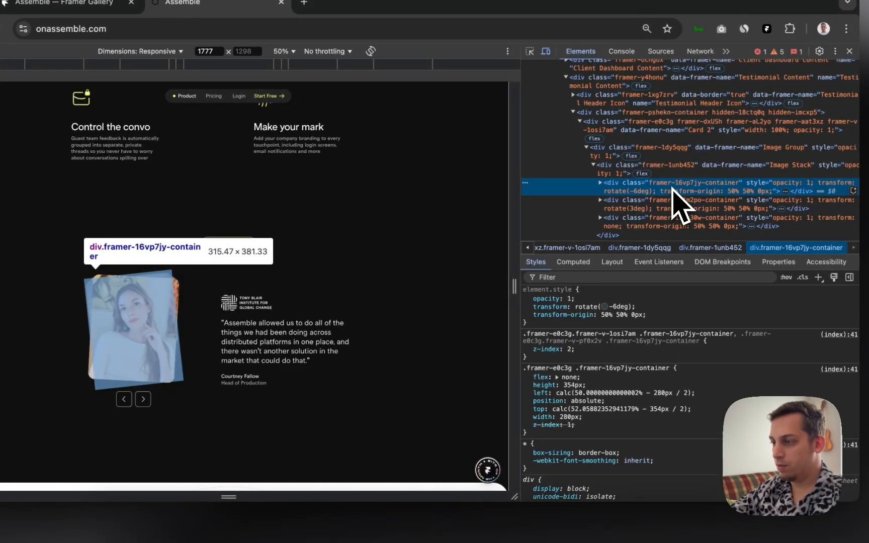
left_click(673, 200)
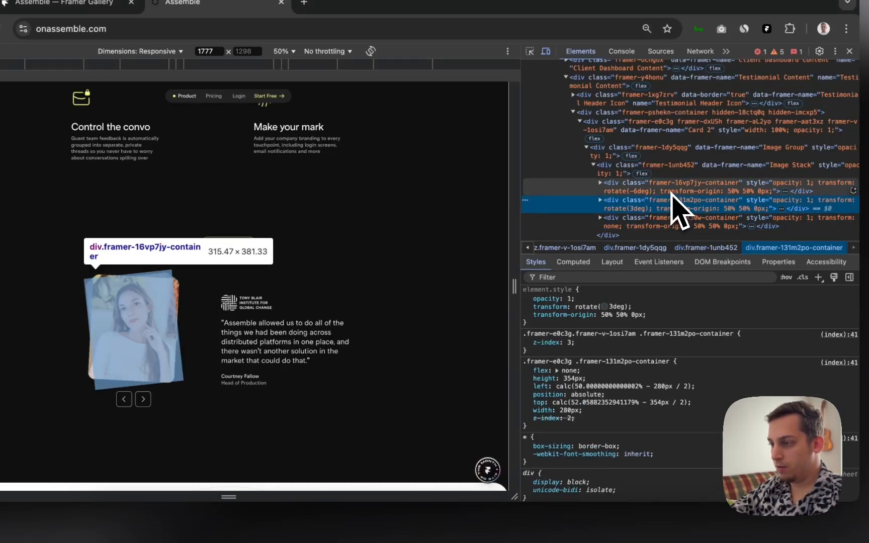
left_click(672, 223)
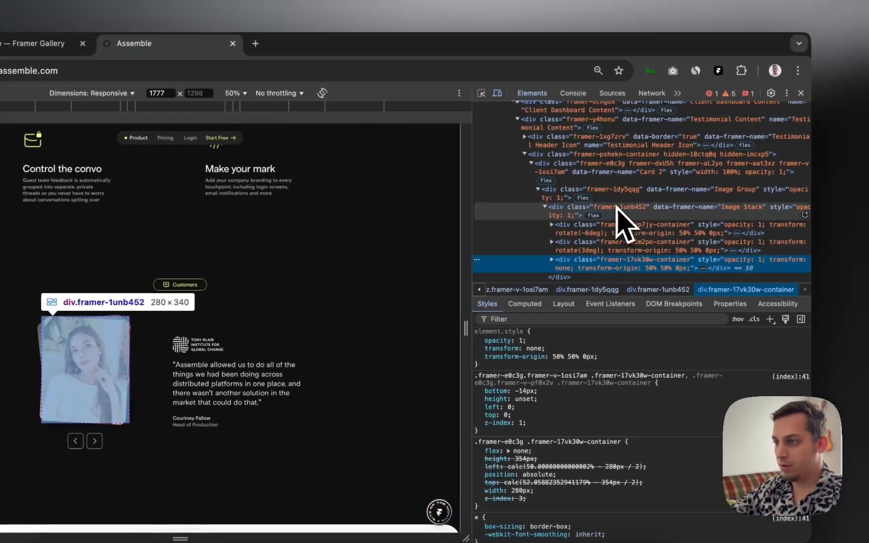
Step: Inspect and collapse the Image Stack node holding all three cards, then return to Framer
left_click(629, 210)
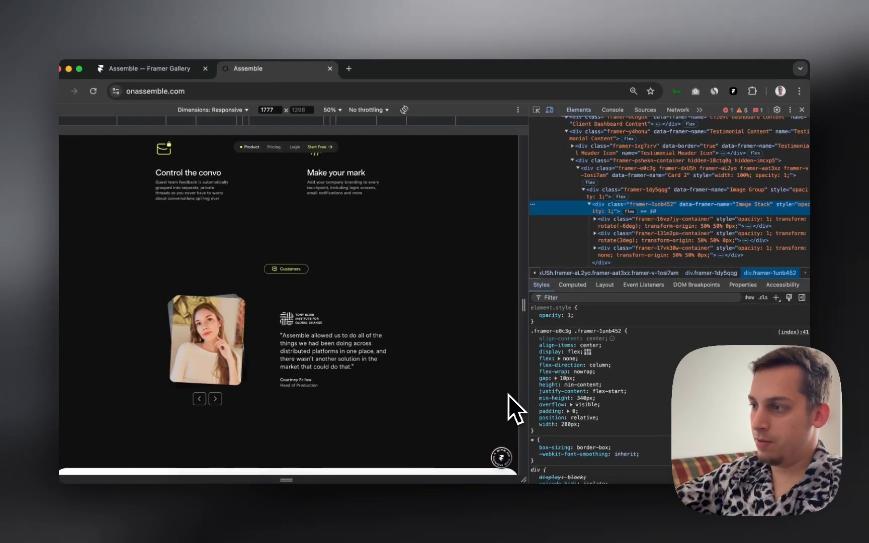
left_click(592, 206)
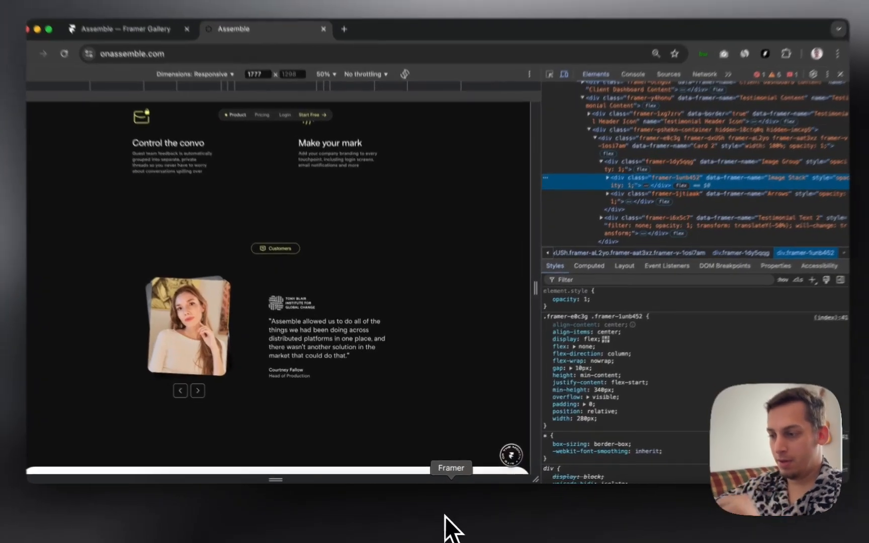
left_click(444, 526)
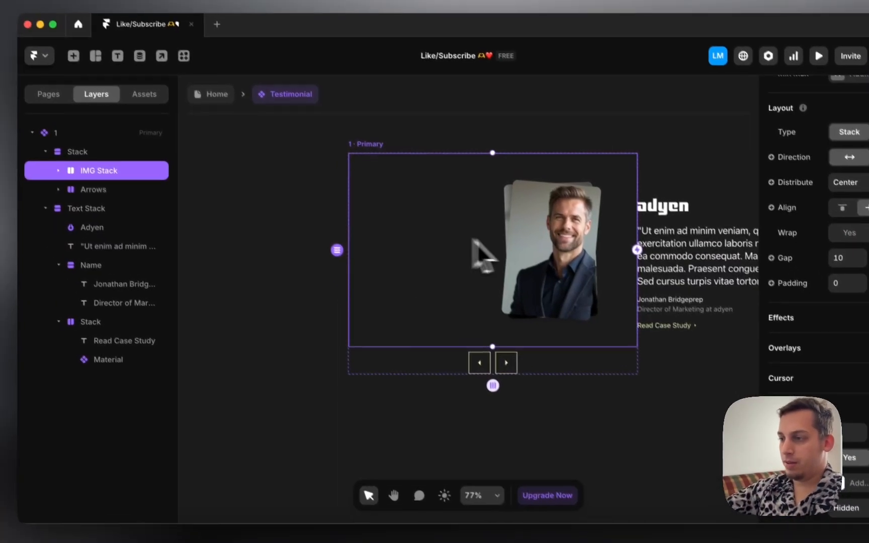
Step: Expand the IMG Stack layer to reveal headshot layers 3, 2 and 1
left_click(69, 182)
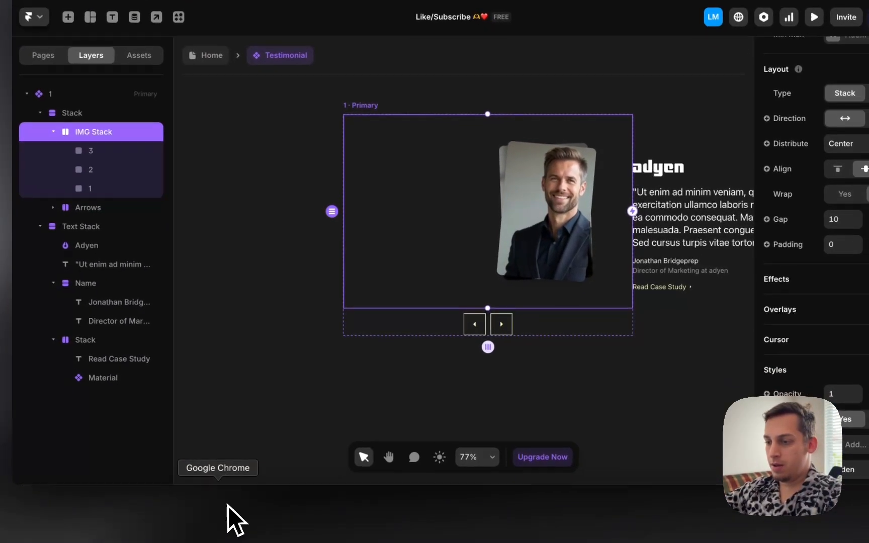
Step: Inspect the reference Image Stack's styles: 280px width, min-content height, vertical flex layout
left_click(233, 520)
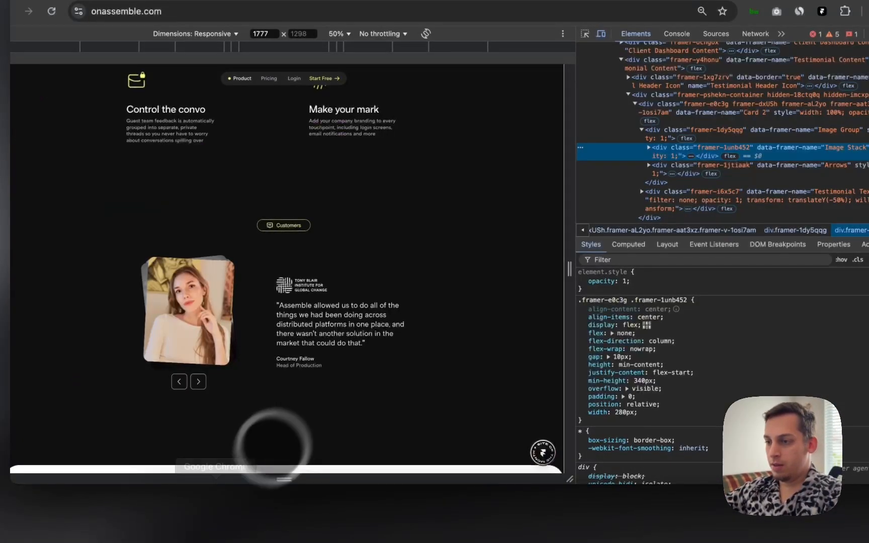
right_click(443, 314)
left_click(461, 470)
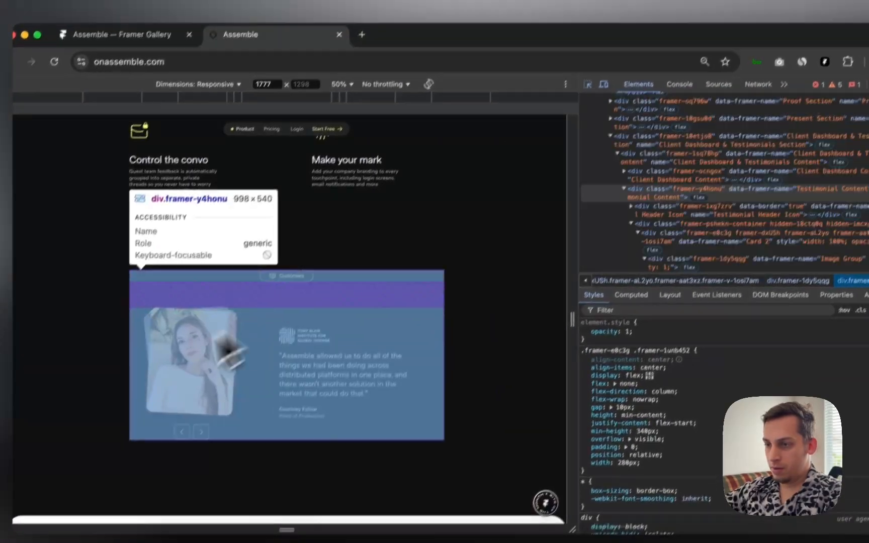
left_click(177, 364)
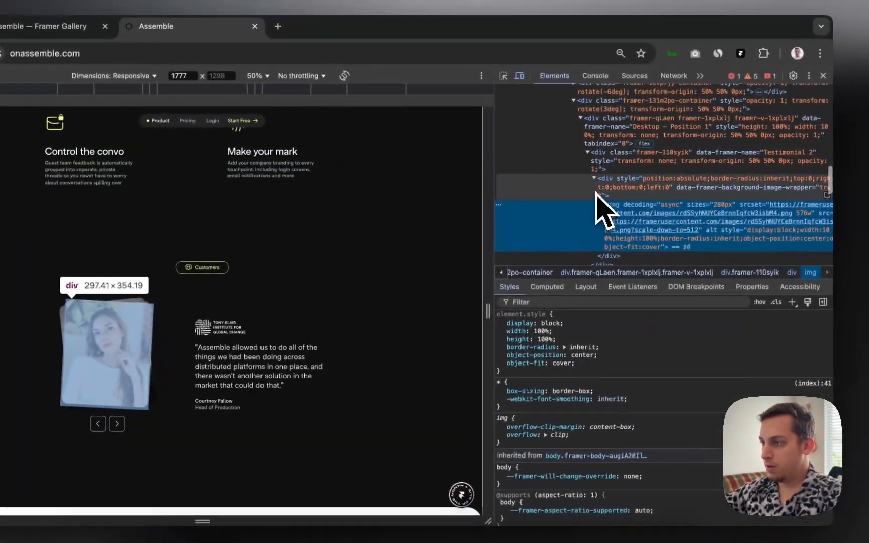
left_click(680, 187)
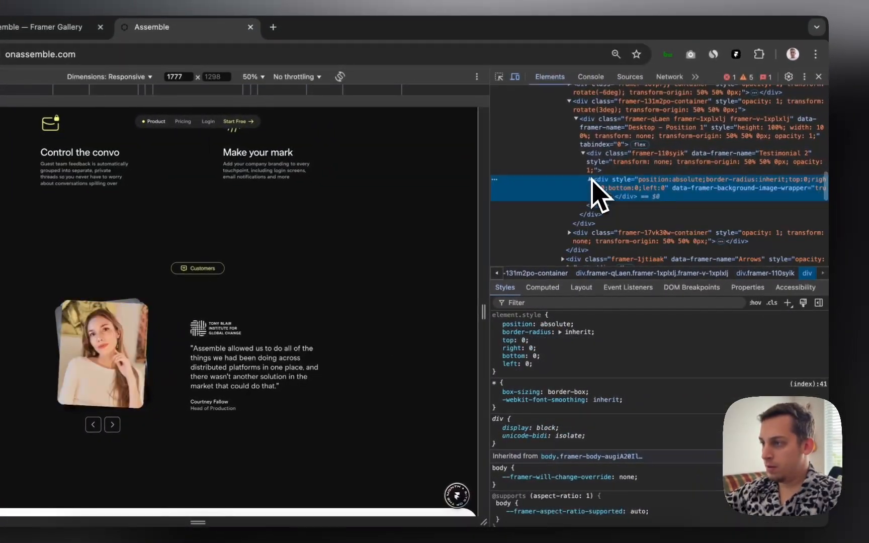
left_click(584, 154)
scroll(584, 153, "up", 2)
left_click(570, 166)
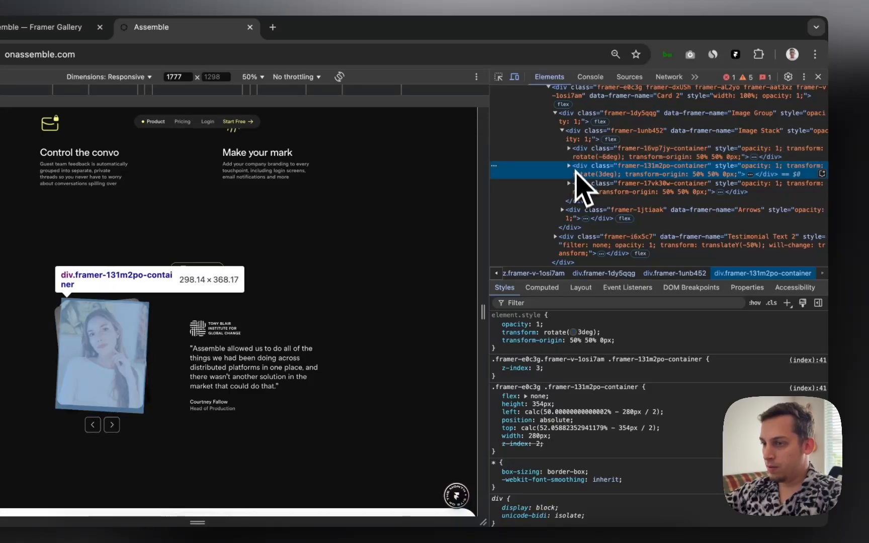
left_click(580, 136)
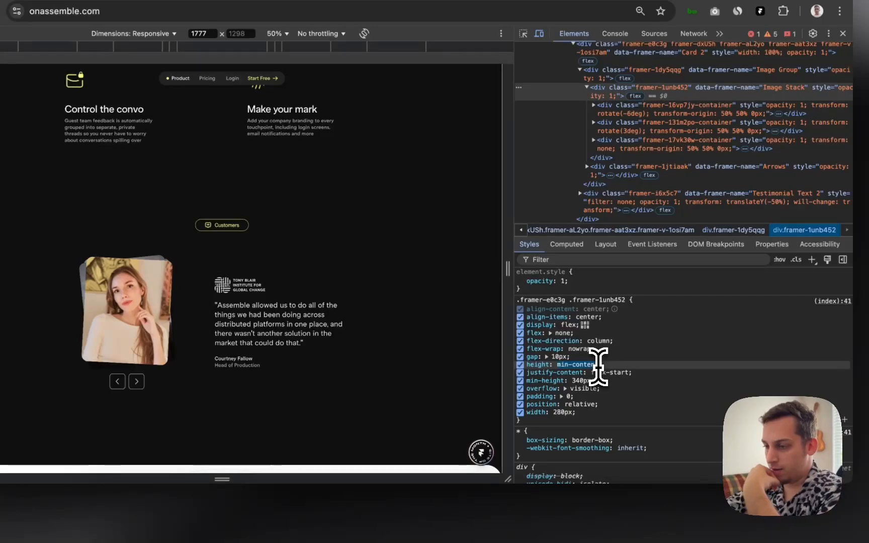
left_click(416, 523)
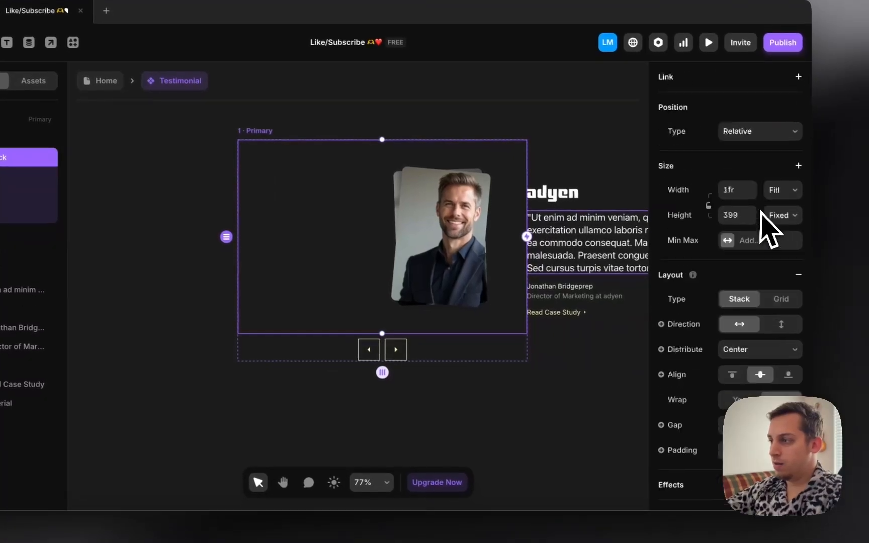
Step: Narrow the IMG Stack to a fixed 280 width
scroll(760, 221, "up", 3)
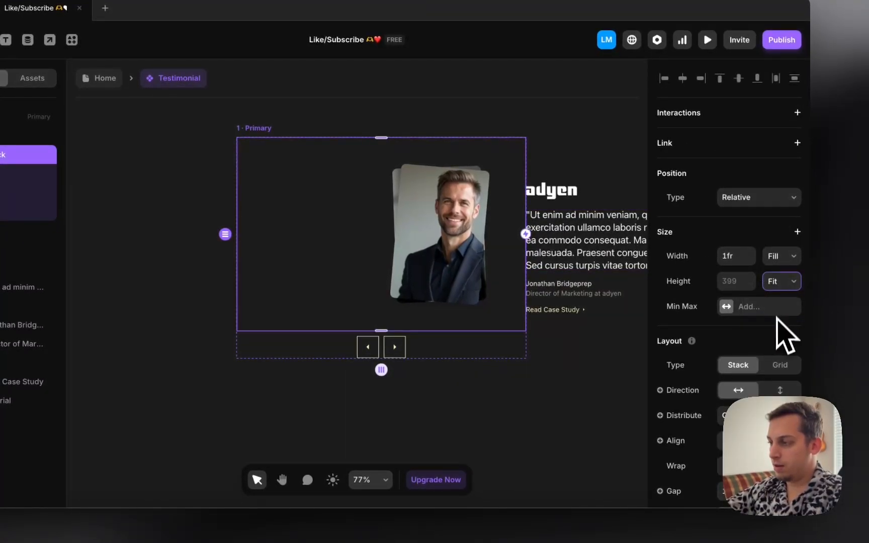
left_click(781, 262)
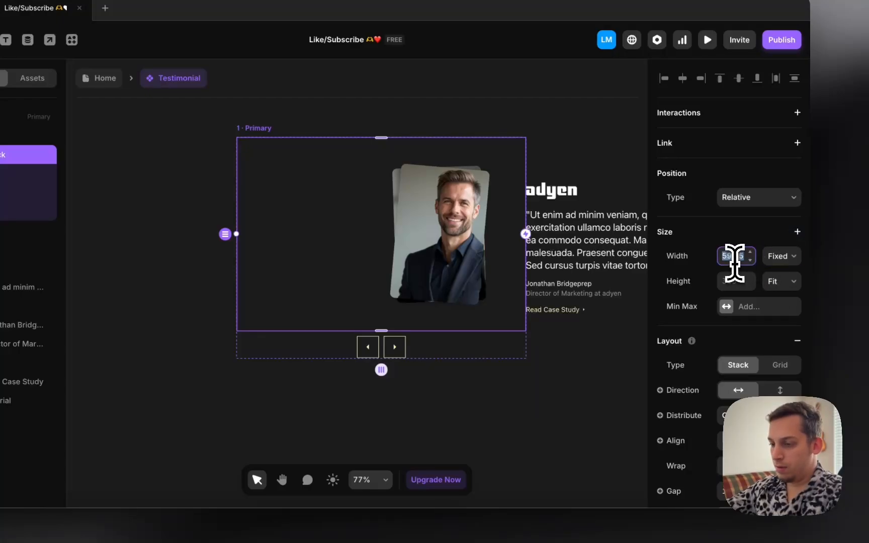
key("Return")
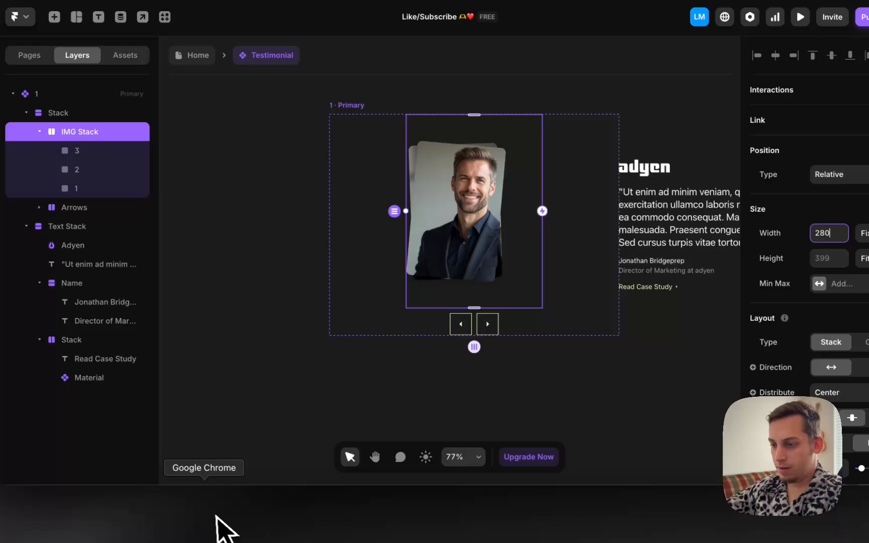
Step: After comparing with the reference, add a 340 minimum height to the IMG Stack
left_click(220, 528)
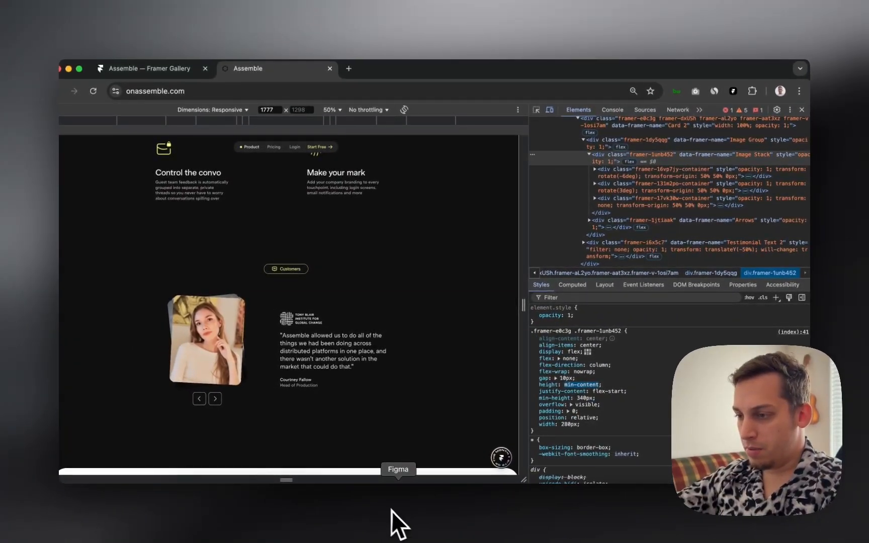
left_click(445, 511)
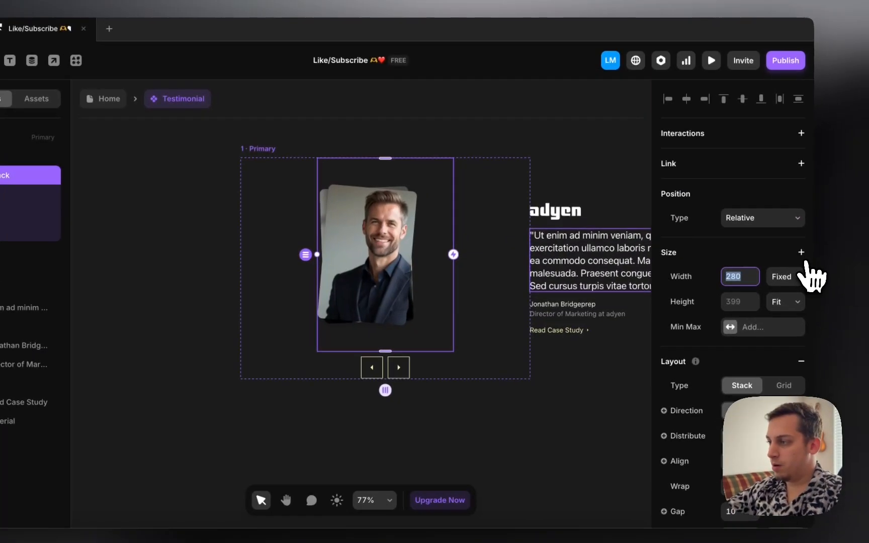
left_click(828, 214)
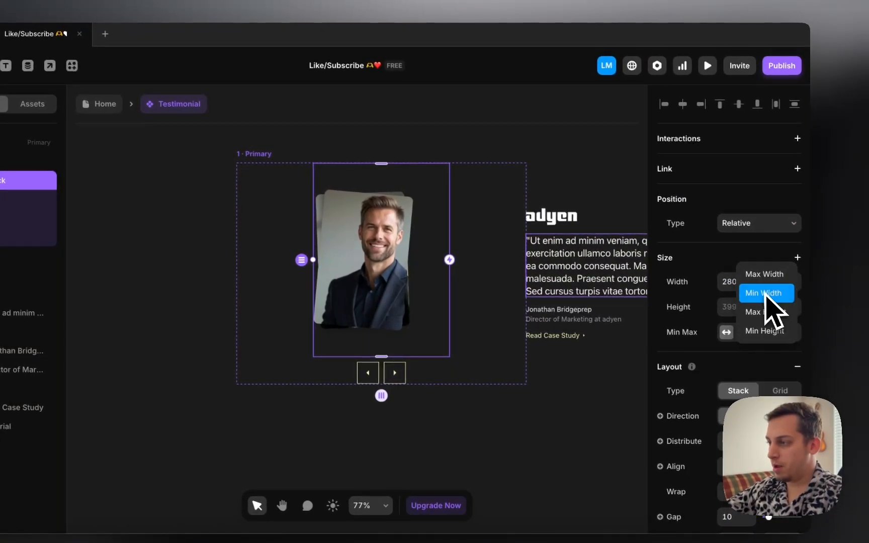
left_click(774, 332)
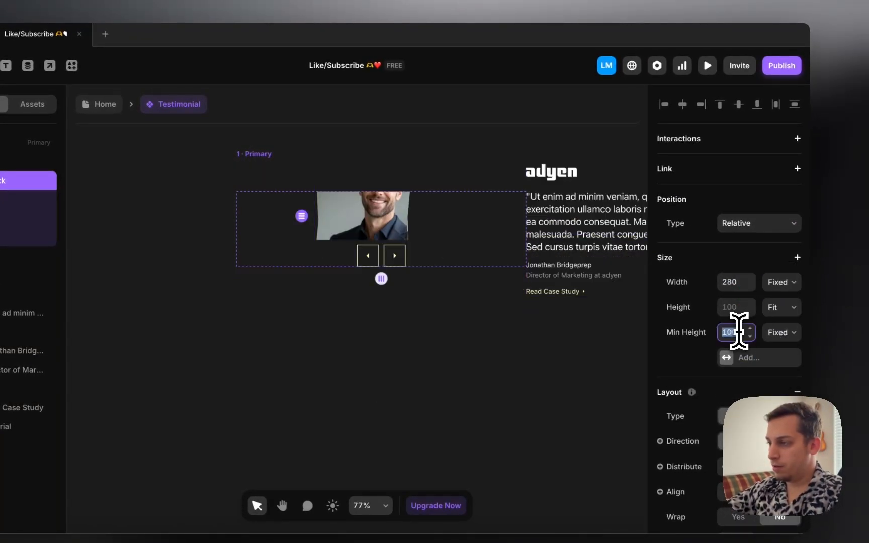
key("Return")
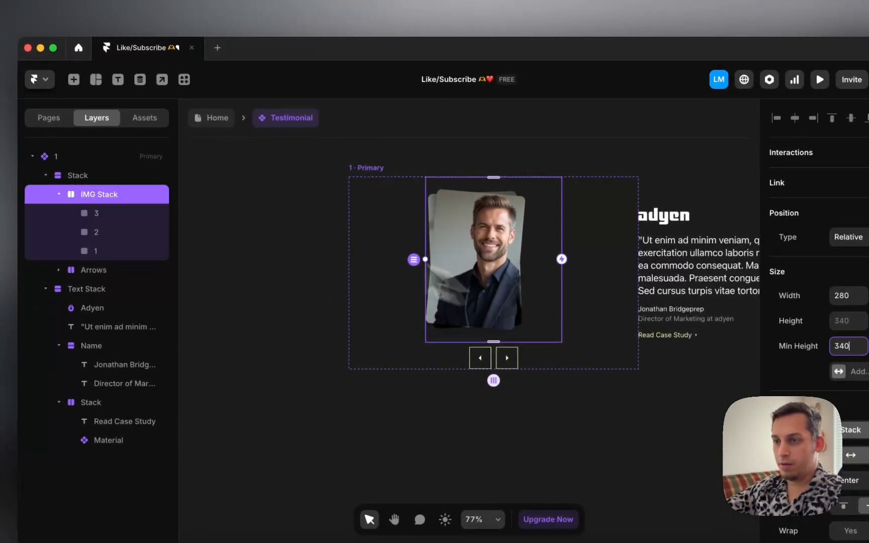
Step: Select headshots 3, 2 and 1 and nudge them to the centre of the stack
left_click(93, 249)
left_click(98, 219, "shift")
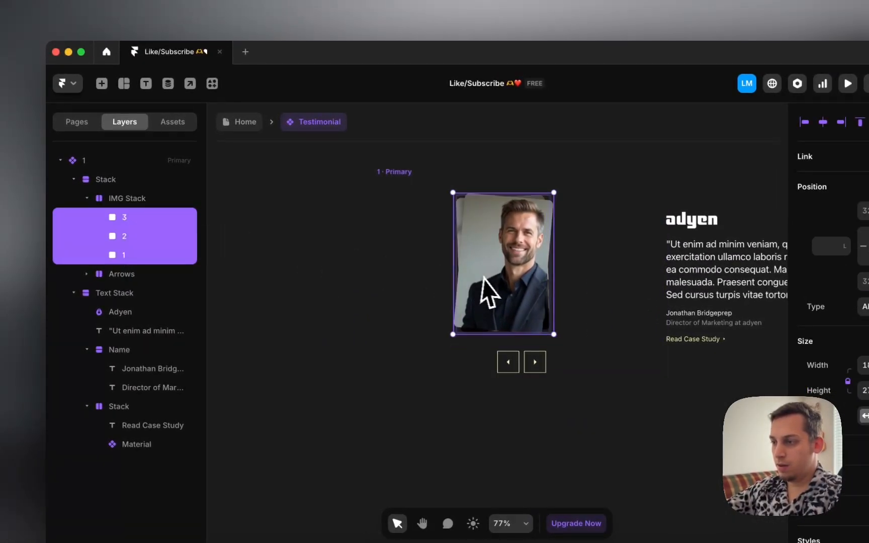
left_click_drag(483, 278, 511, 279)
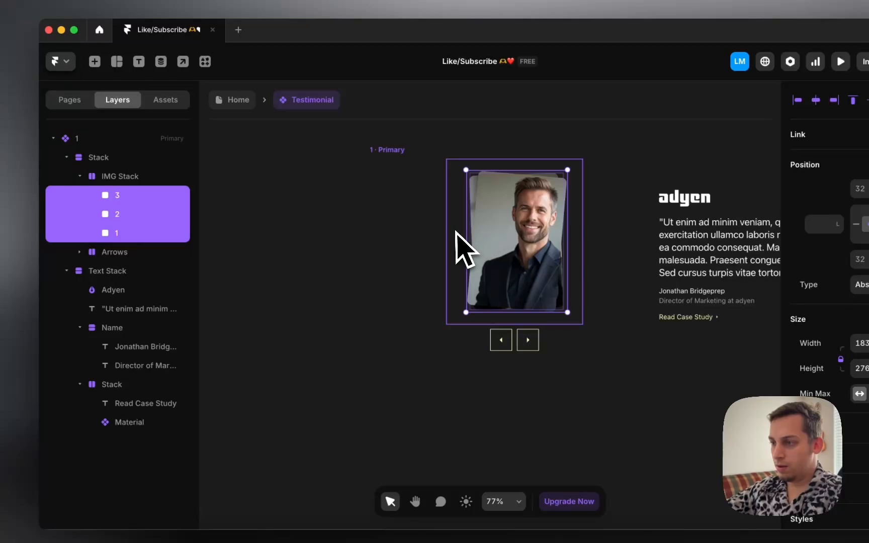
left_click_drag(488, 238, 485, 238)
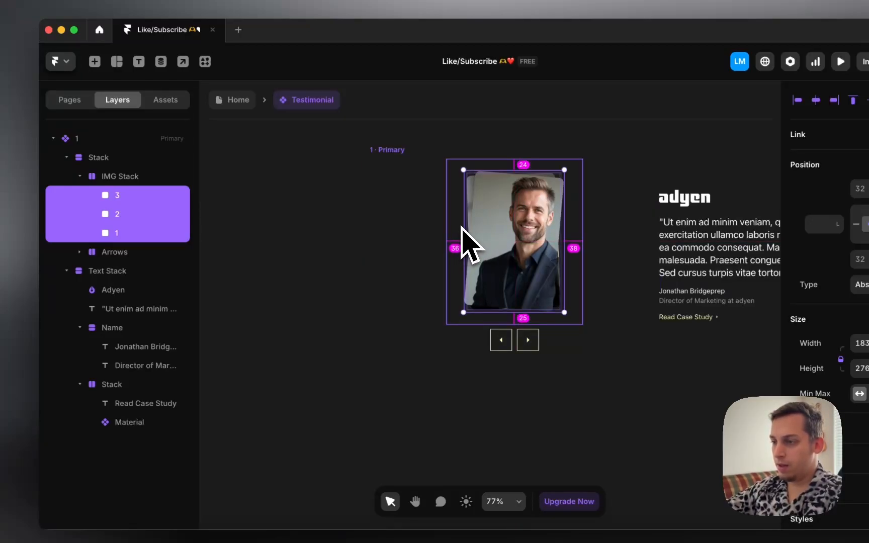
Step: Set the width of the Stack holding images and arrows to Fit Content
left_click(449, 329)
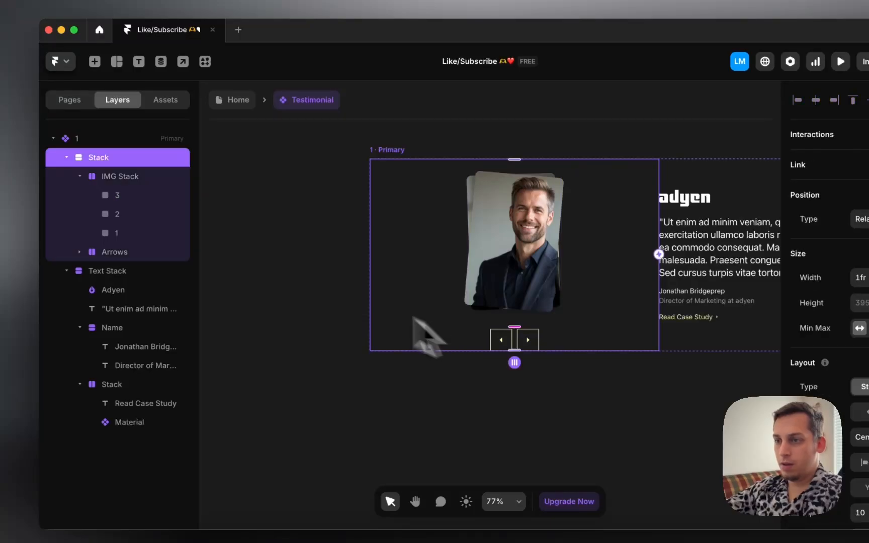
left_click(79, 176)
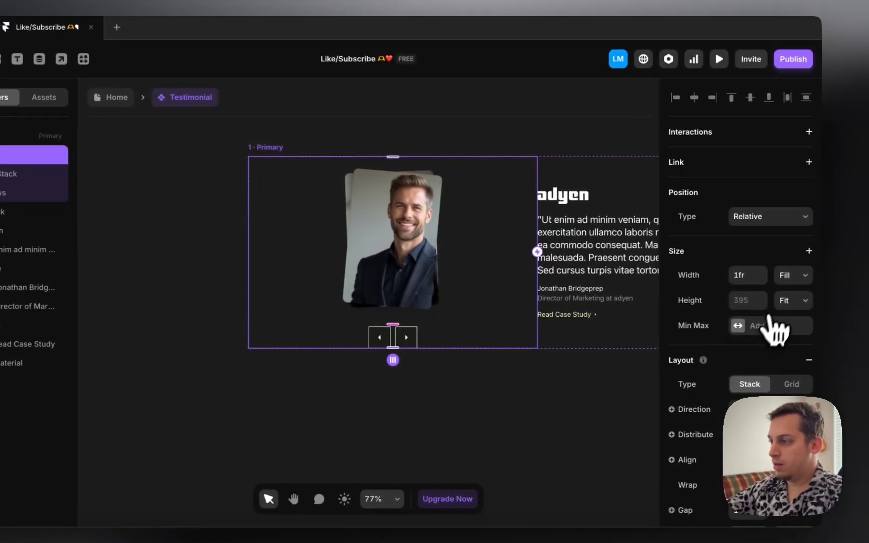
left_click(853, 286)
left_click(772, 293)
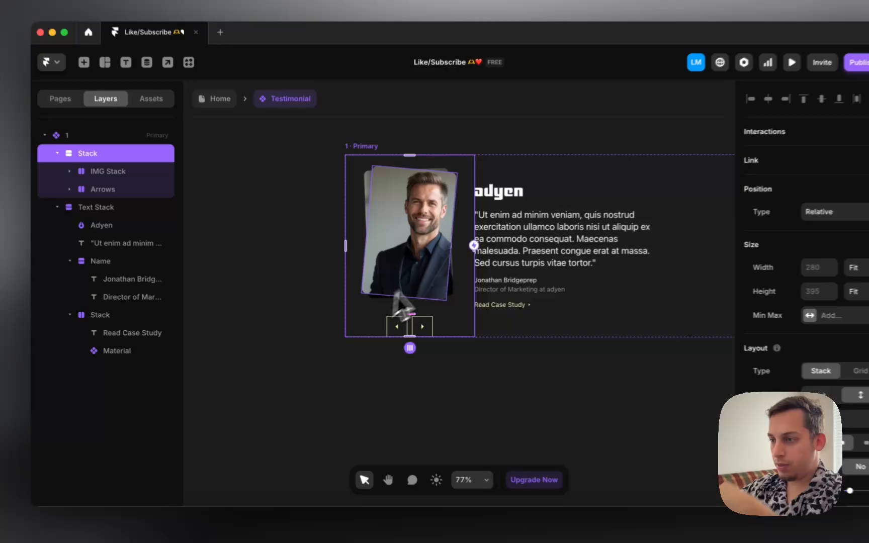
Step: Try pulling headshot 1 left, undo it, reselect the image stack, and return to Chrome
left_click(387, 261, "super")
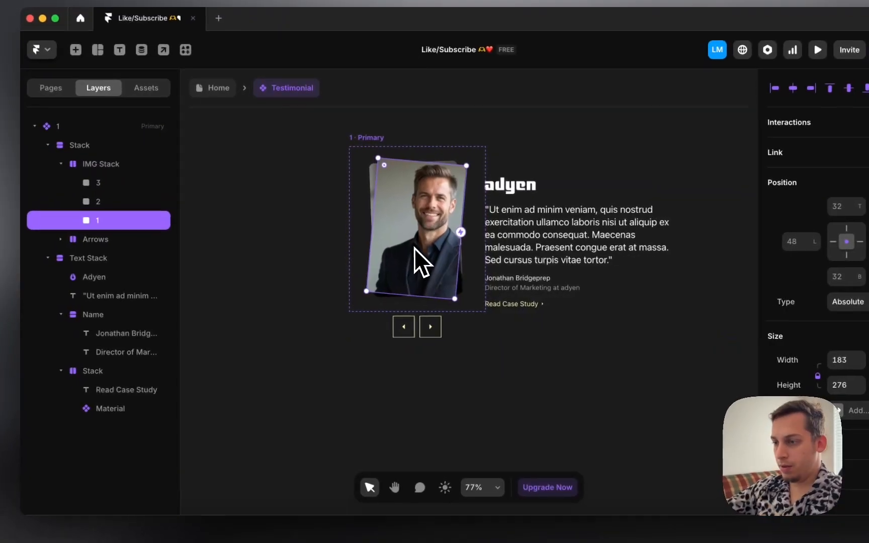
left_click_drag(387, 261, 350, 245)
key("super+z")
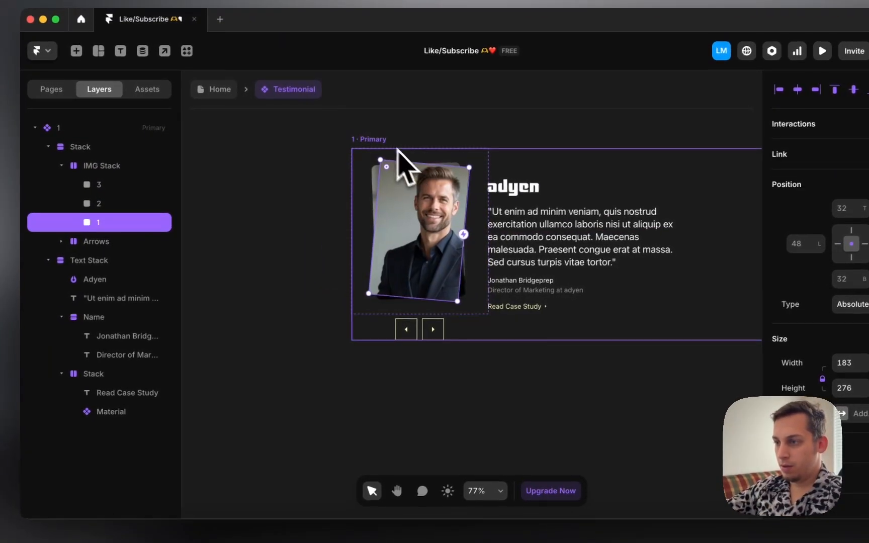
left_click(378, 138)
left_click(394, 184, "super")
left_click(373, 187)
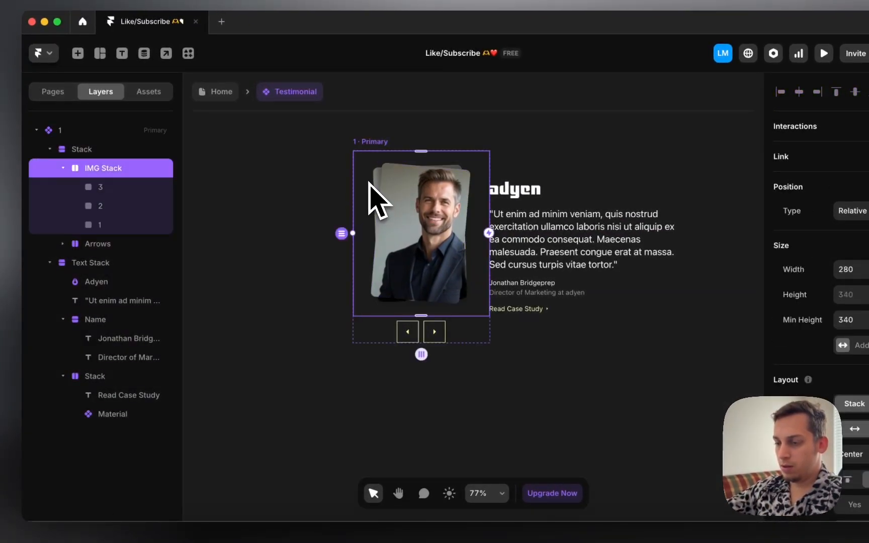
left_click(259, 536)
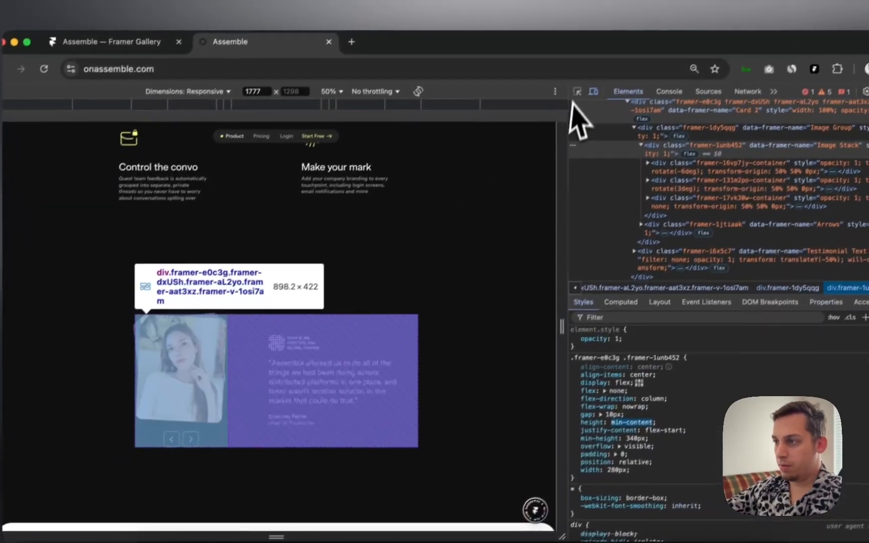
Step: Pick the testimonial headshot on onassemble.com to inspect its img element
left_click(633, 33)
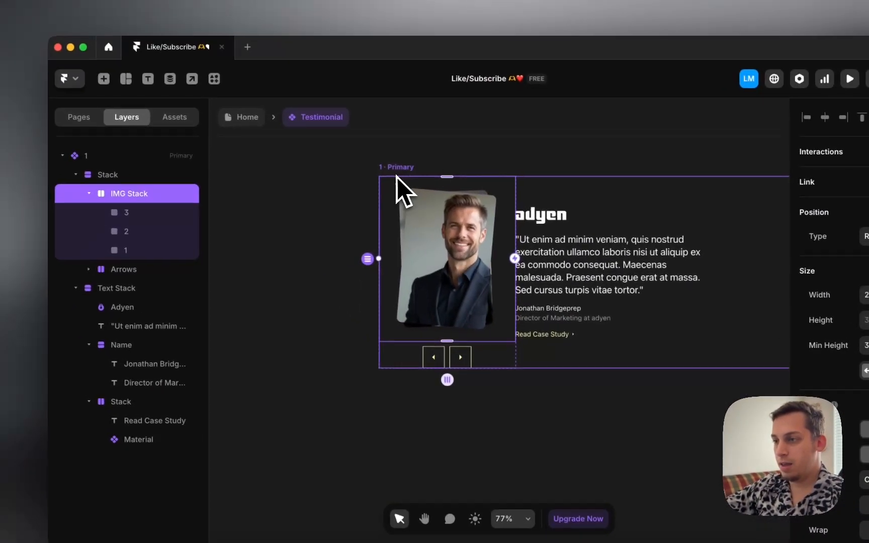
Step: Set the image stack's Overflow to Visible
left_click(396, 176)
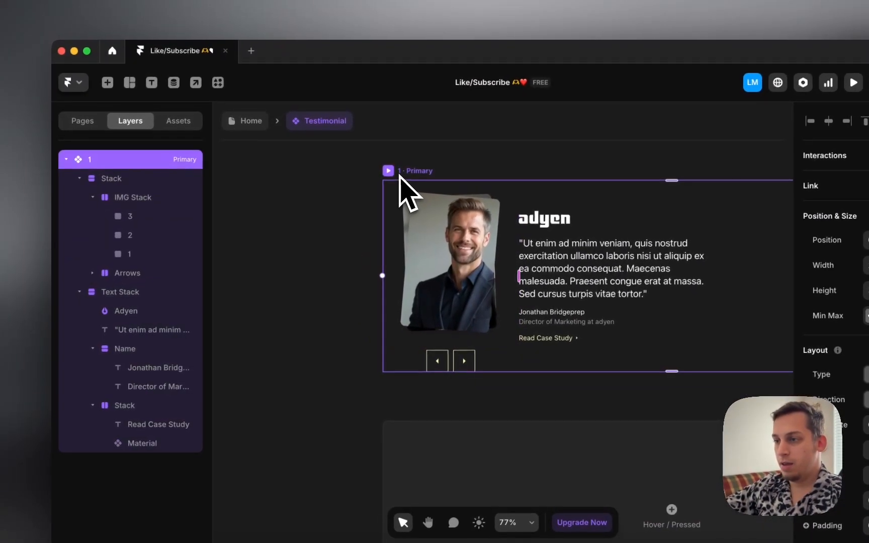
left_click(404, 197, "super")
left_click(137, 197)
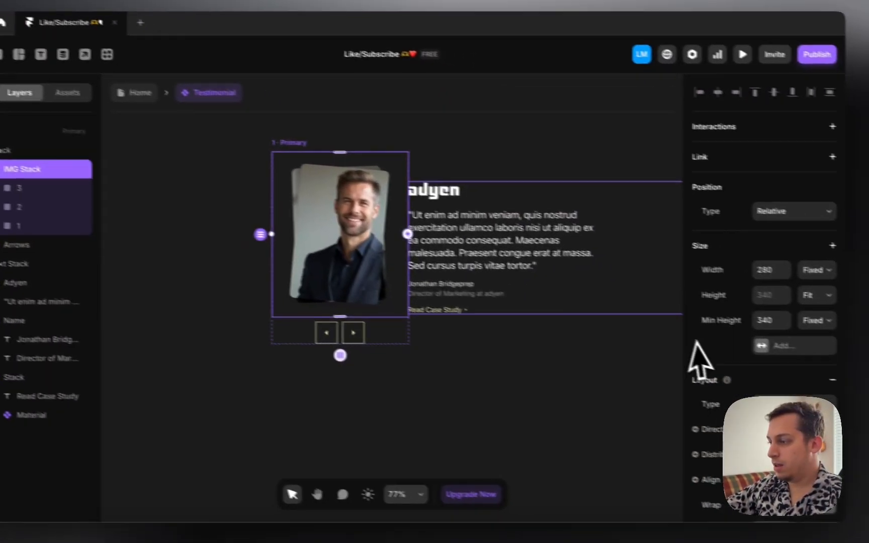
scroll(830, 402, "down", 10)
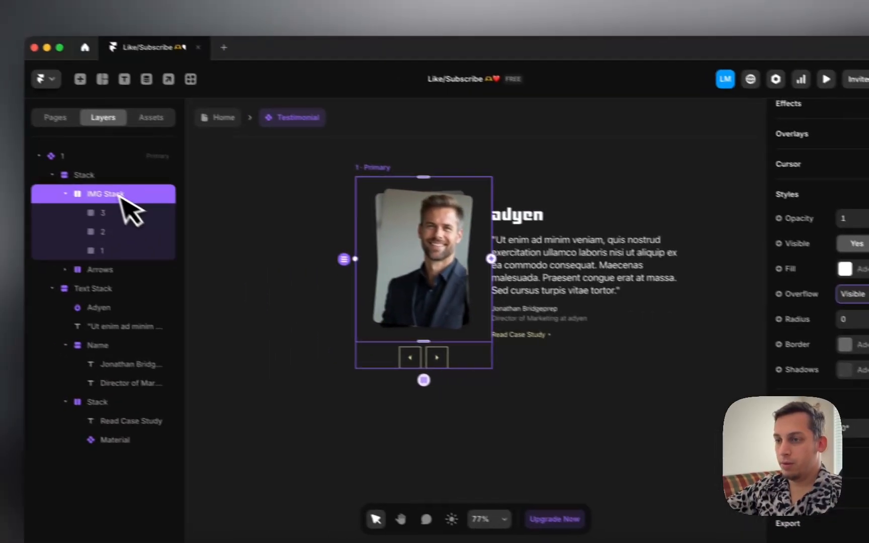
left_click(116, 175)
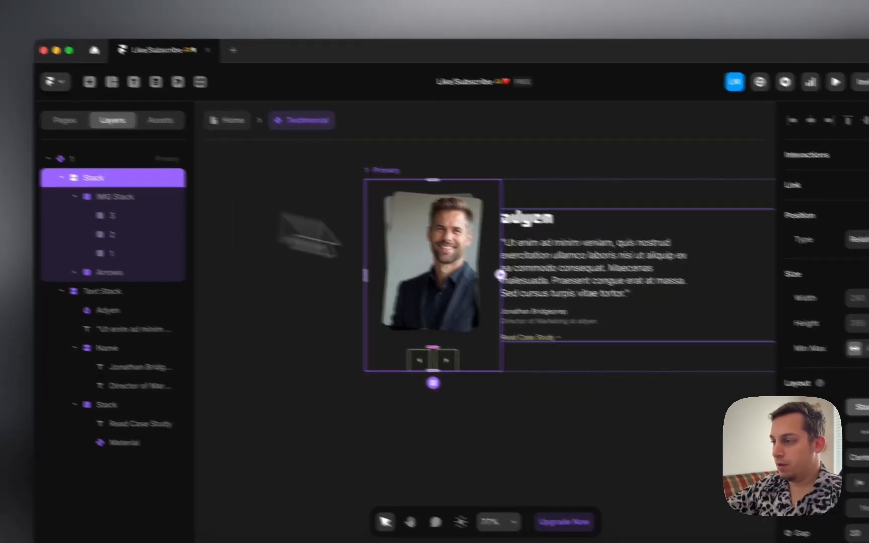
scroll(745, 364, "down", 10)
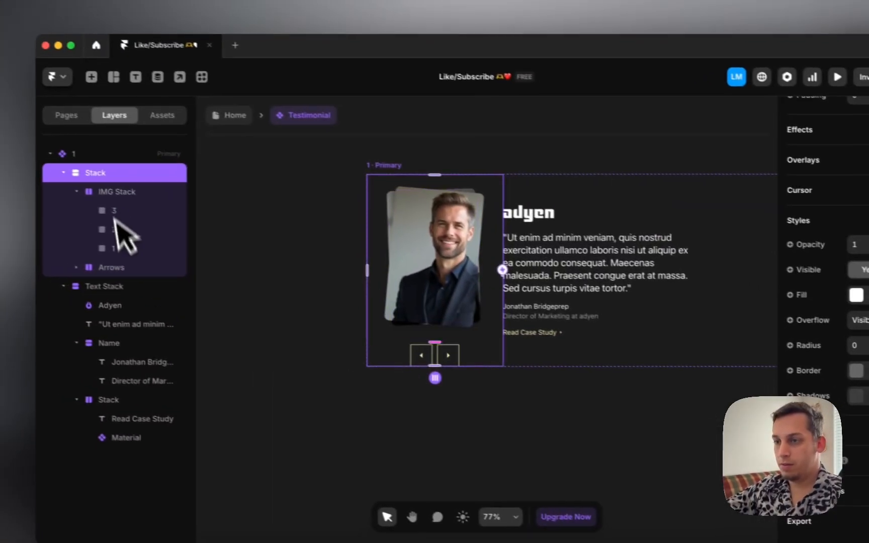
Step: Set the 1 · Primary variant's Overflow to Visible
left_click(115, 160)
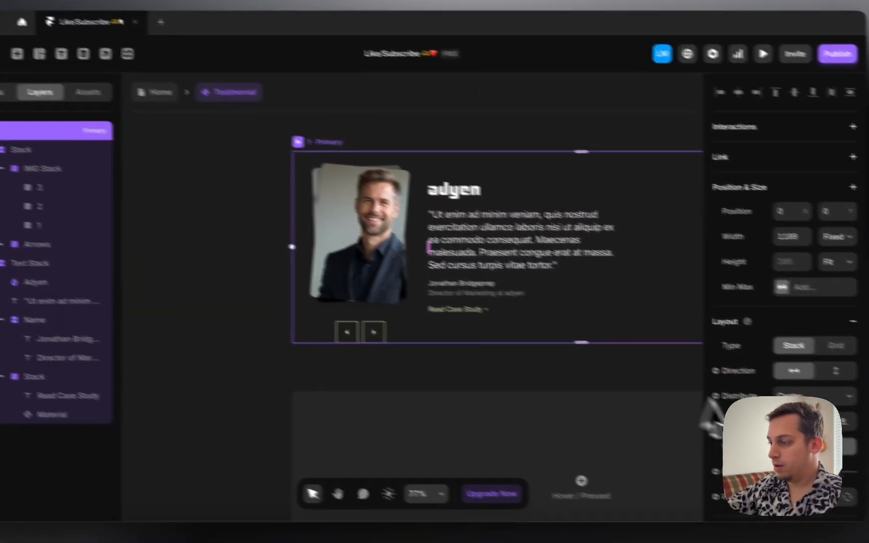
scroll(714, 402, "down", 10)
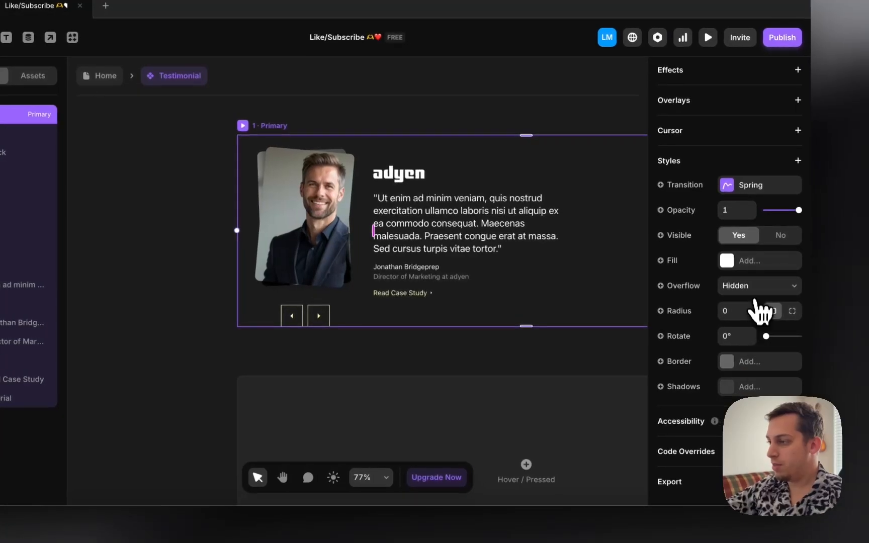
left_click(809, 302)
left_click(800, 317)
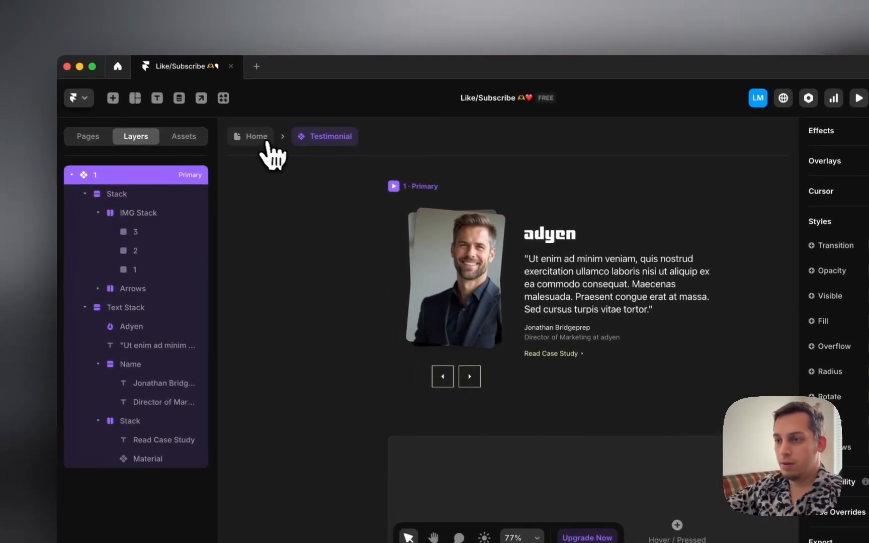
Step: Return to the Home page's Desktop frame and reopen the Testimonial component
left_click(120, 83)
scroll(481, 256, "right", 3)
scroll(481, 256, "up", 1)
left_click(507, 198)
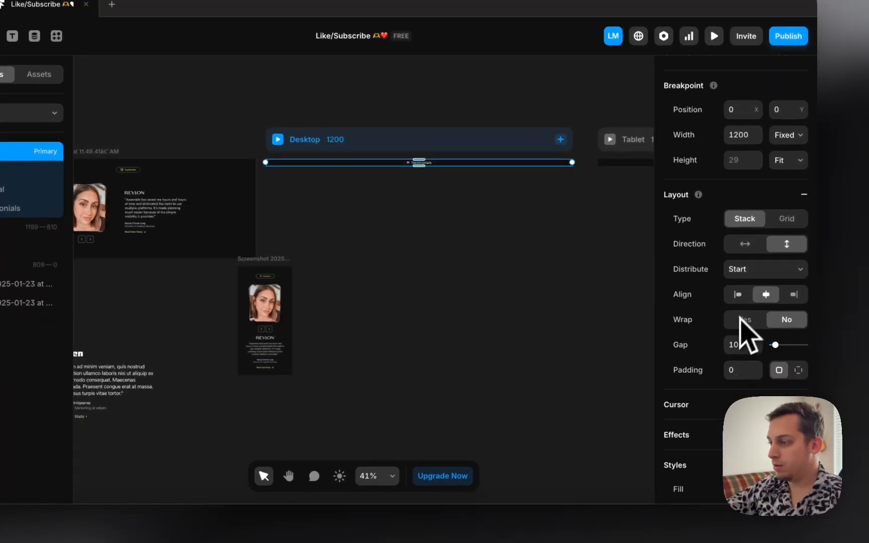
scroll(754, 347, "down", 3)
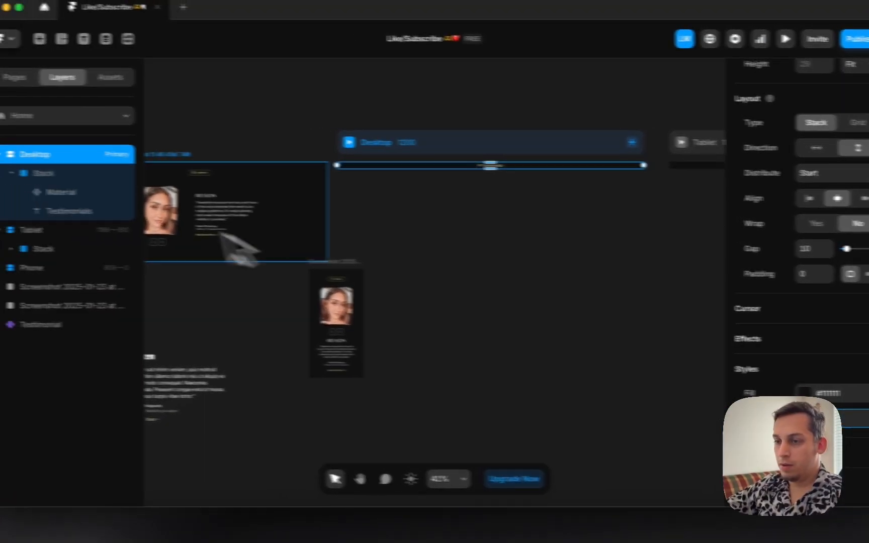
left_click(122, 330)
double_click(260, 404)
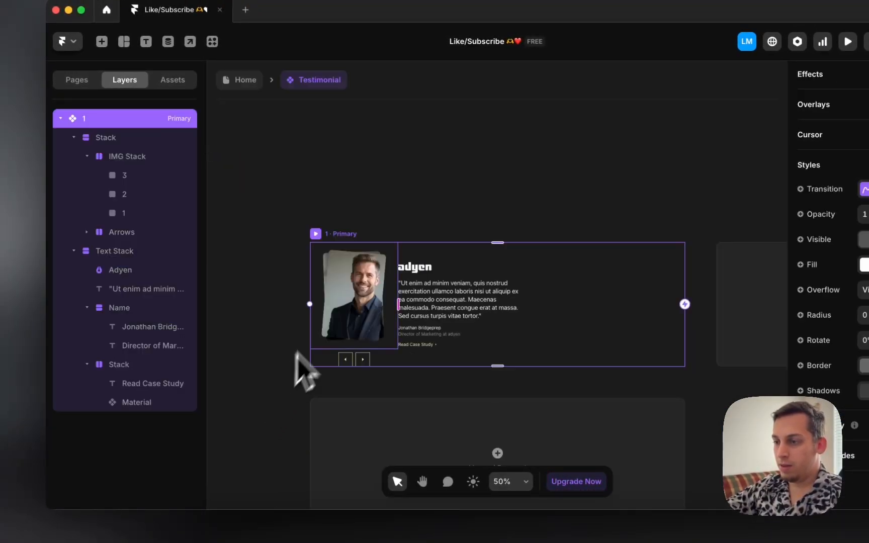
Step: Drag headshot 1 left to test that it overflows visibly, then reselect the Primary variant
left_click(348, 292)
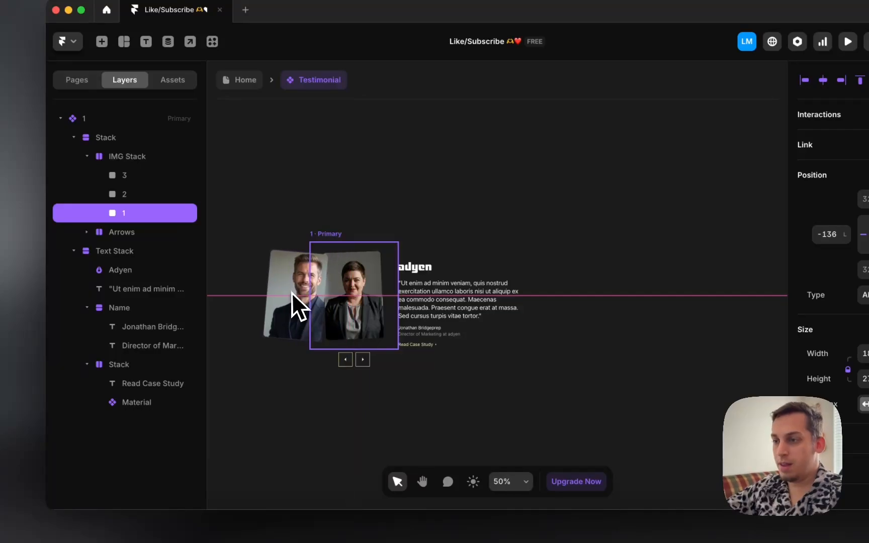
left_click_drag(292, 294, 310, 292)
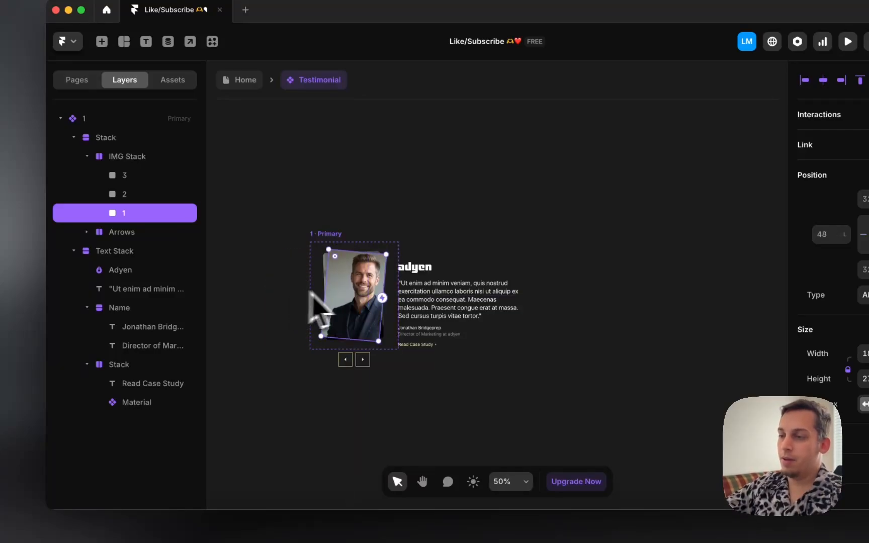
left_click(418, 203)
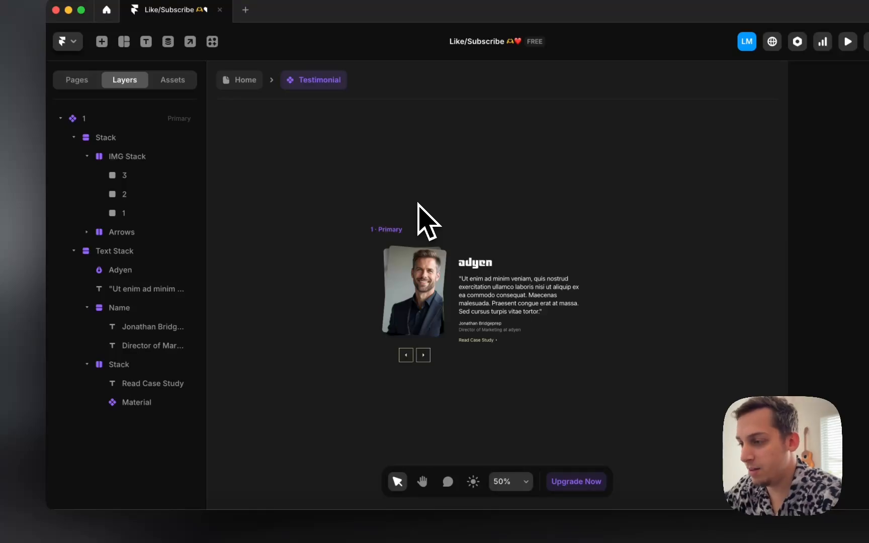
left_click(392, 230)
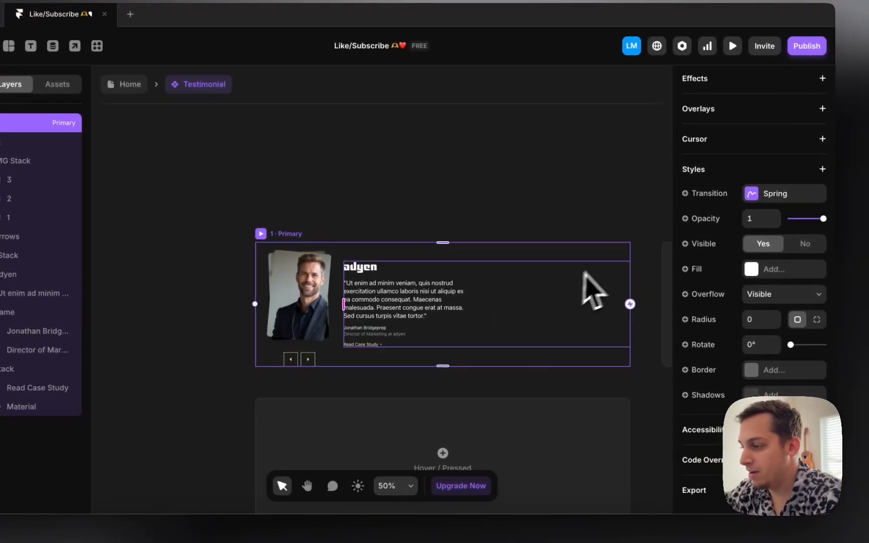
left_click(613, 304)
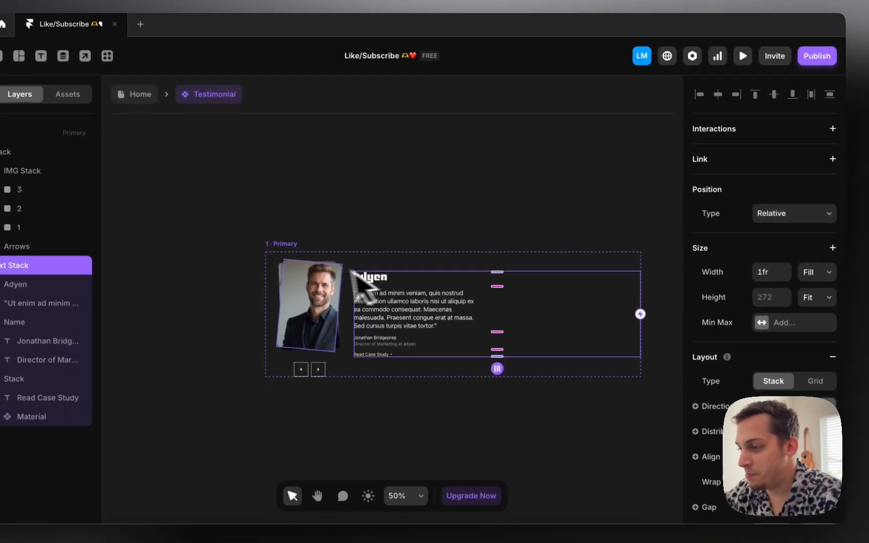
left_click(276, 235)
scroll(772, 260, "up", 2)
scroll(764, 282, "up", 5)
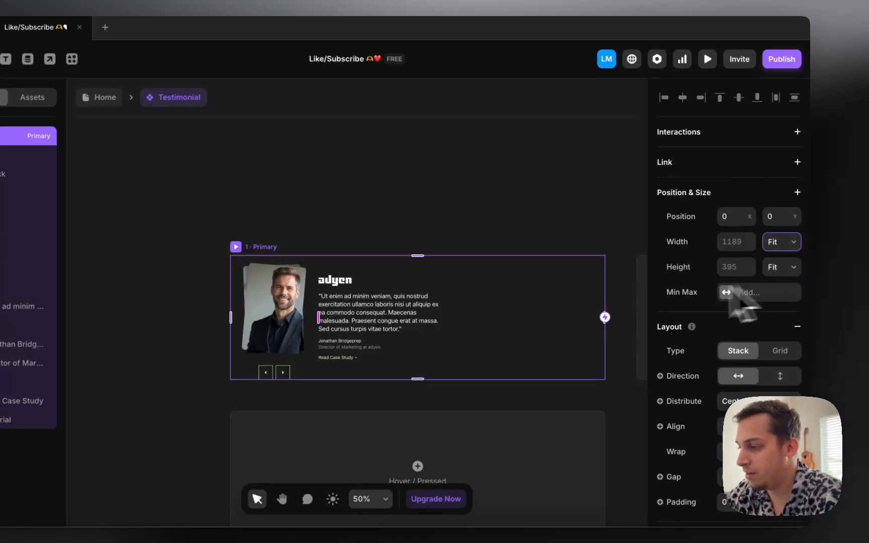
left_click(468, 298)
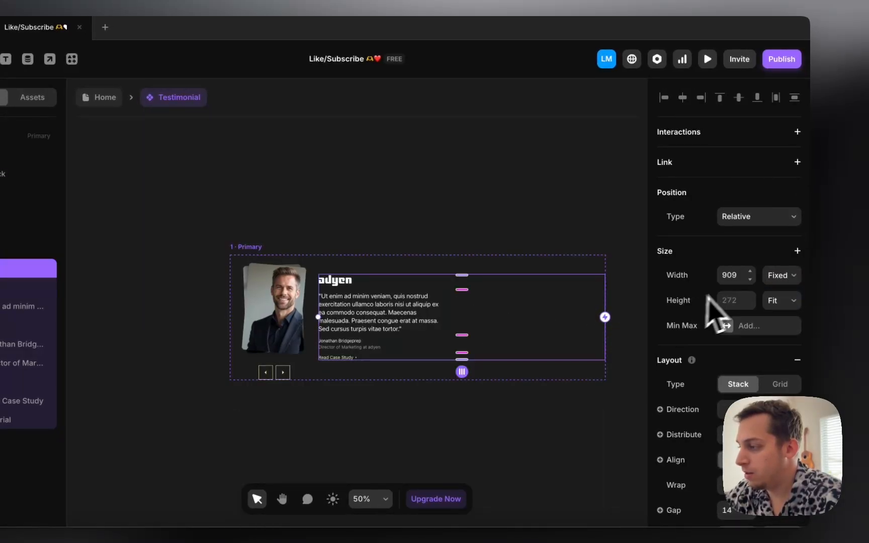
left_click(771, 276)
left_click(450, 243)
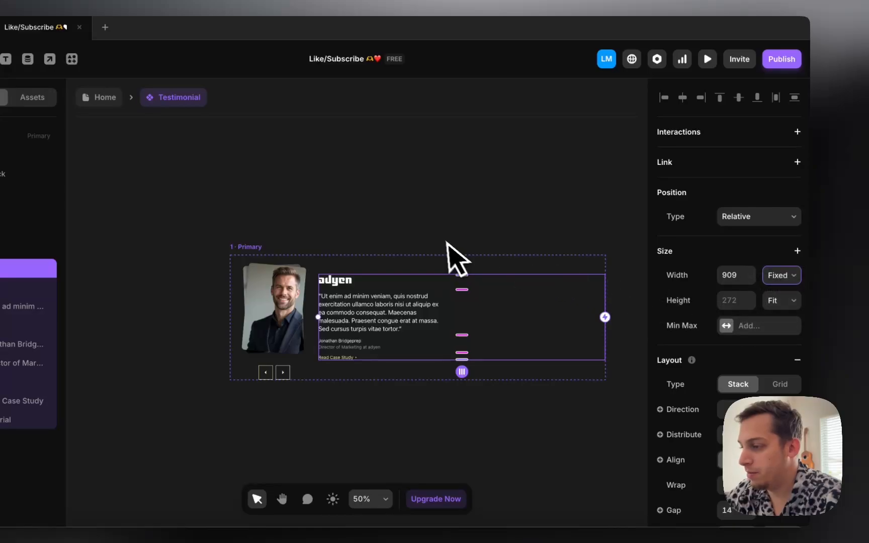
left_click(446, 240)
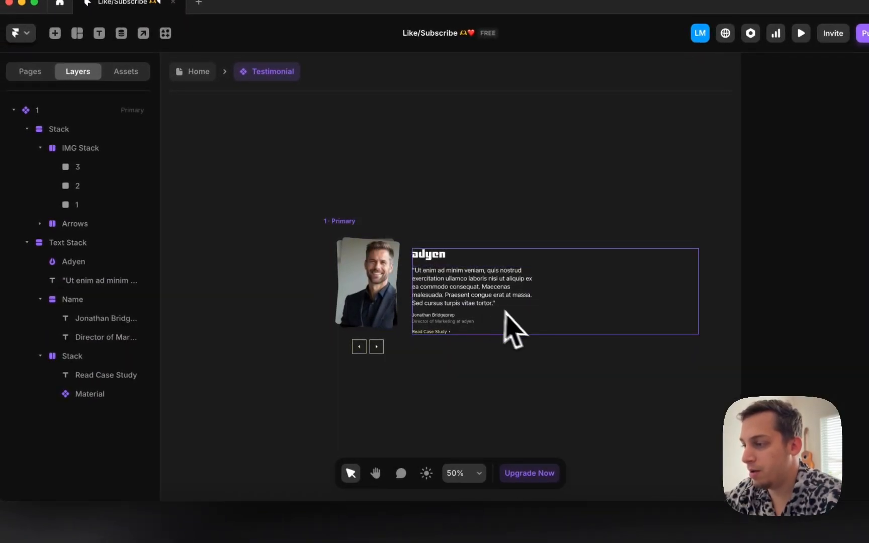
left_click(525, 321)
left_click(355, 230)
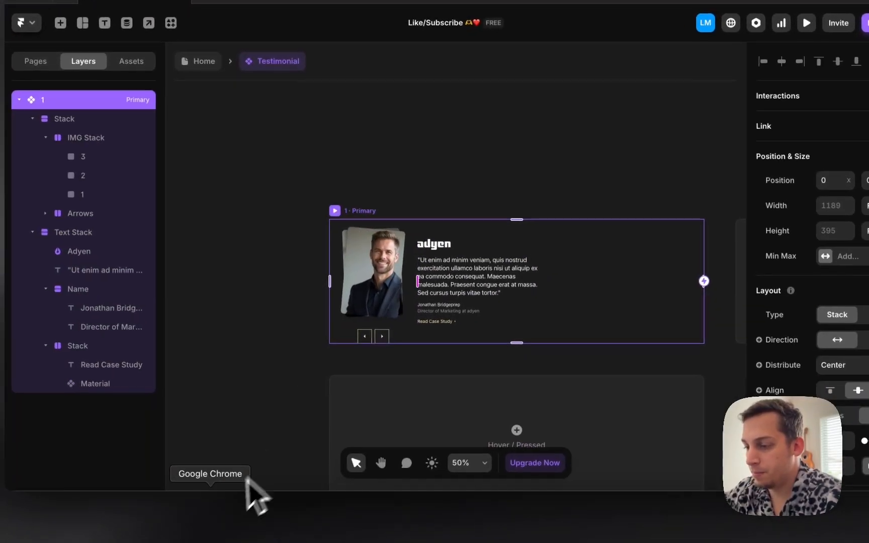
Step: Inspect the reference Testimonial Content div in DevTools: 80px gap, 998px max width, 100% width
left_click(207, 520)
left_click(518, 266)
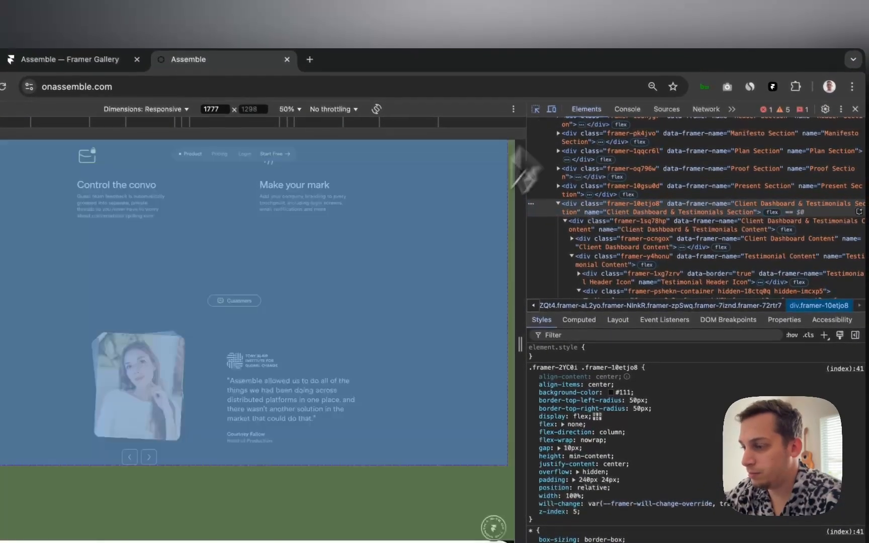
left_click(536, 109)
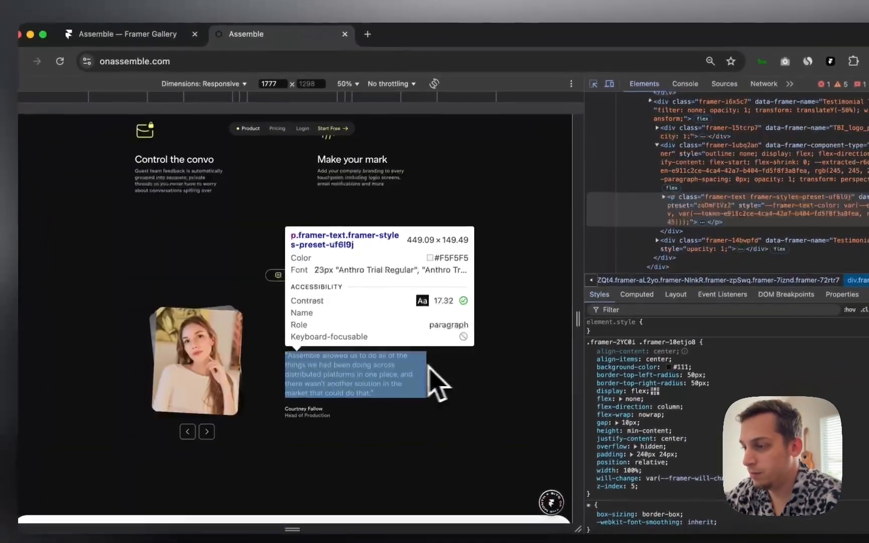
left_click(369, 403)
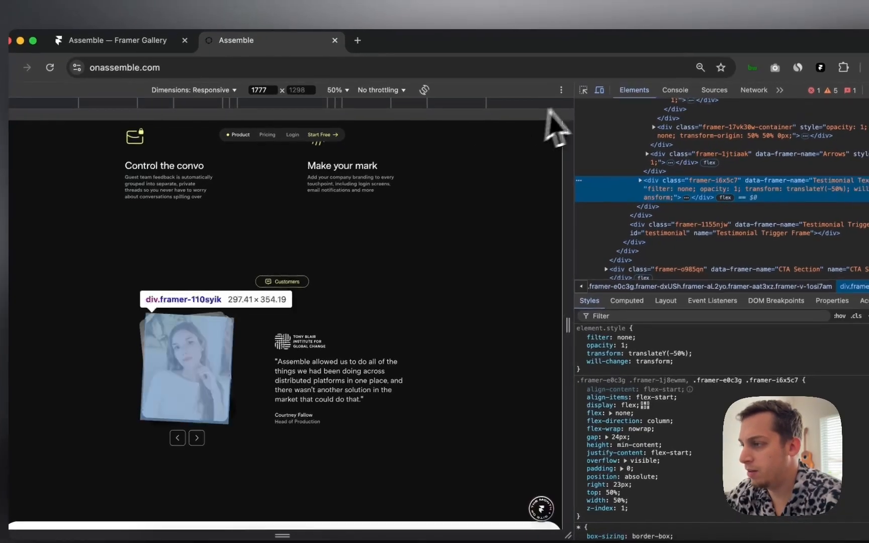
left_click(597, 83)
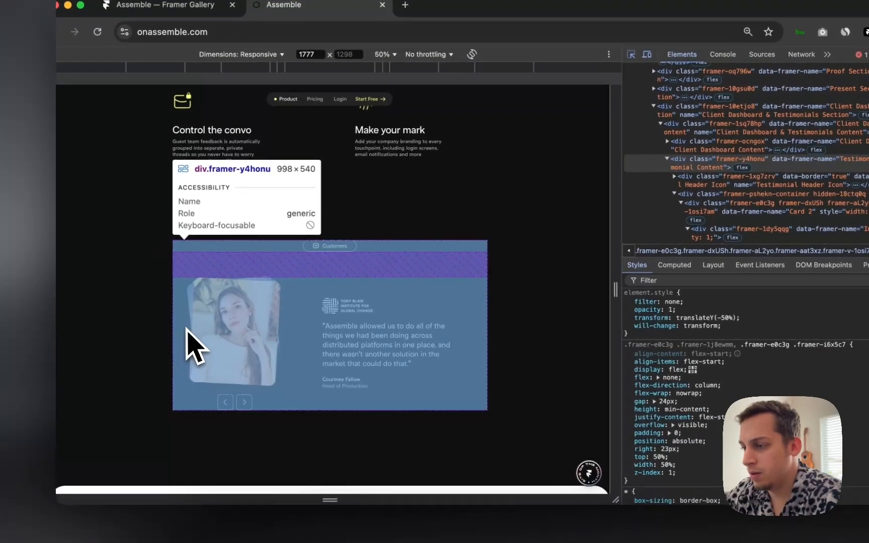
left_click(186, 328)
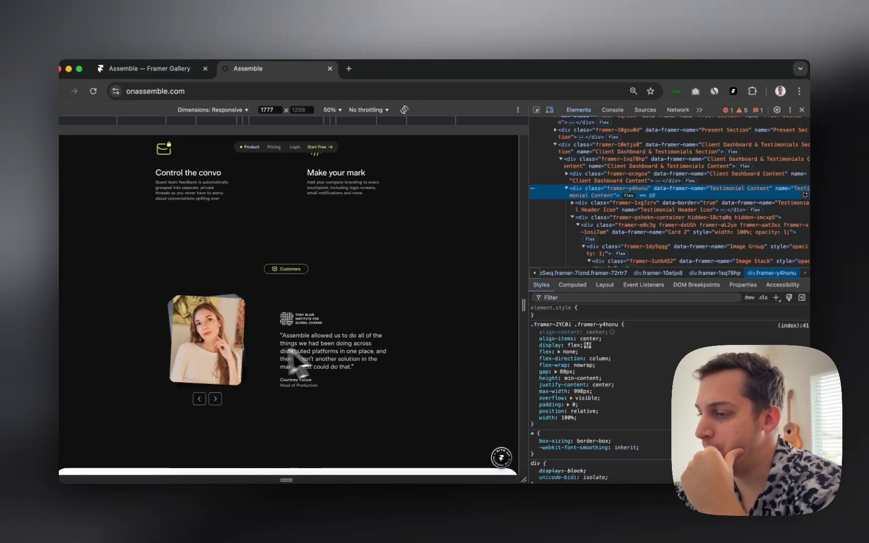
Step: Increase the main stack's gap and set the Text Stack width to Fit Content
left_click(443, 509)
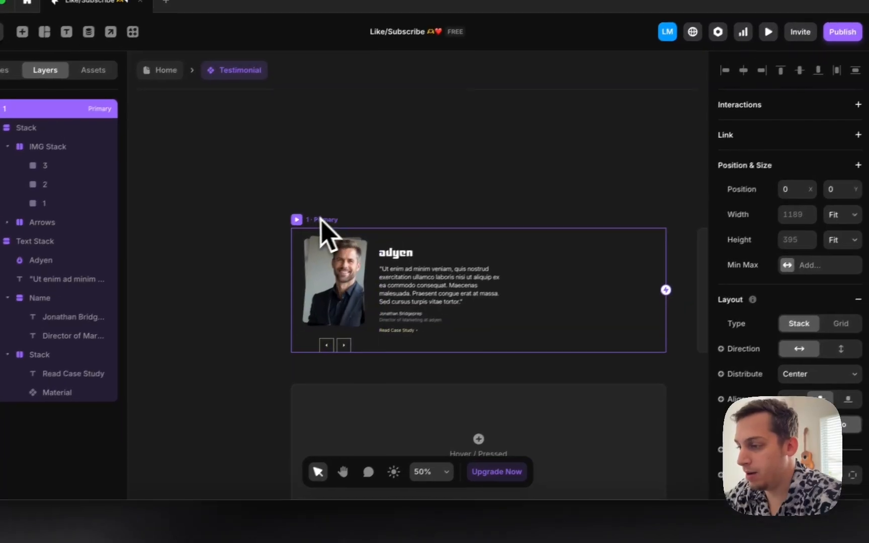
left_click(753, 445)
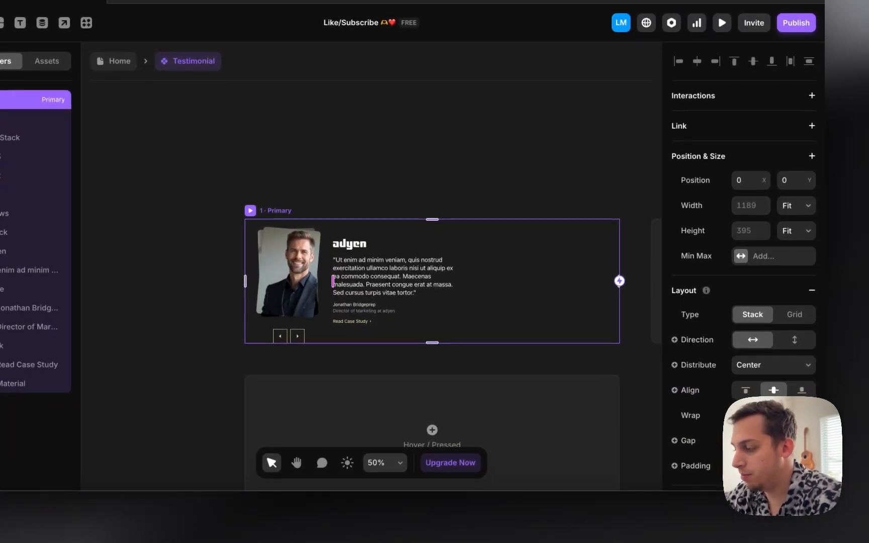
key("shift+Up")
key("shift+Up")
key("shift+Up")
key("shift+Up")
key("shift+Up")
key("shift+Up")
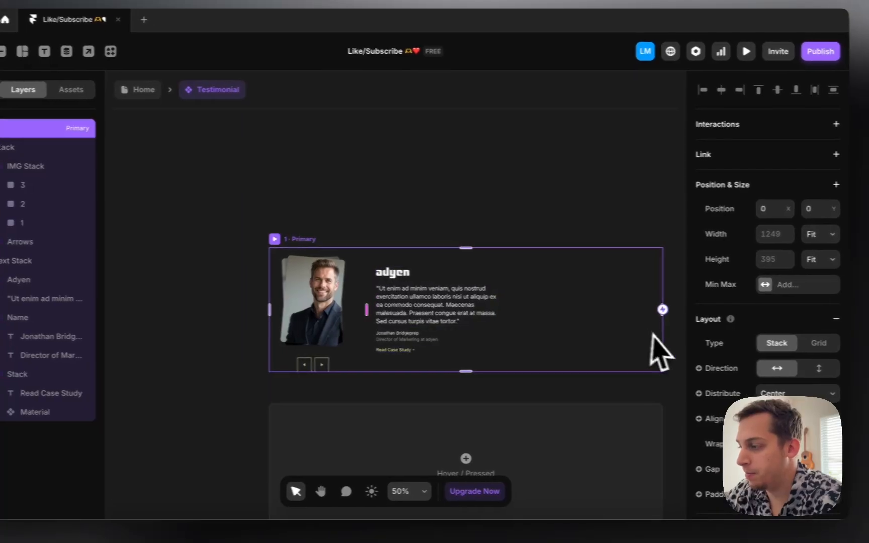
left_click(660, 332)
left_click(793, 267)
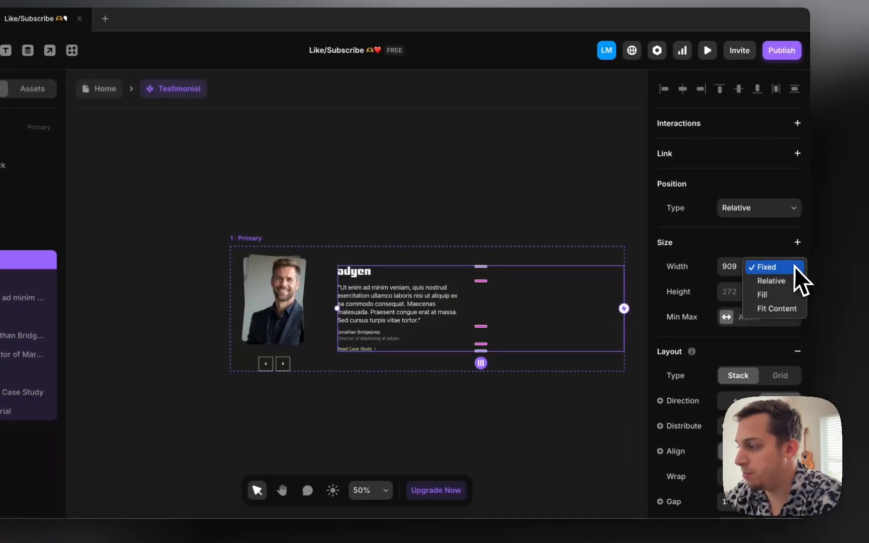
left_click(779, 309)
Step: Set the quote paragraph's width to Fill and add a Max Width constraint
left_click(416, 313)
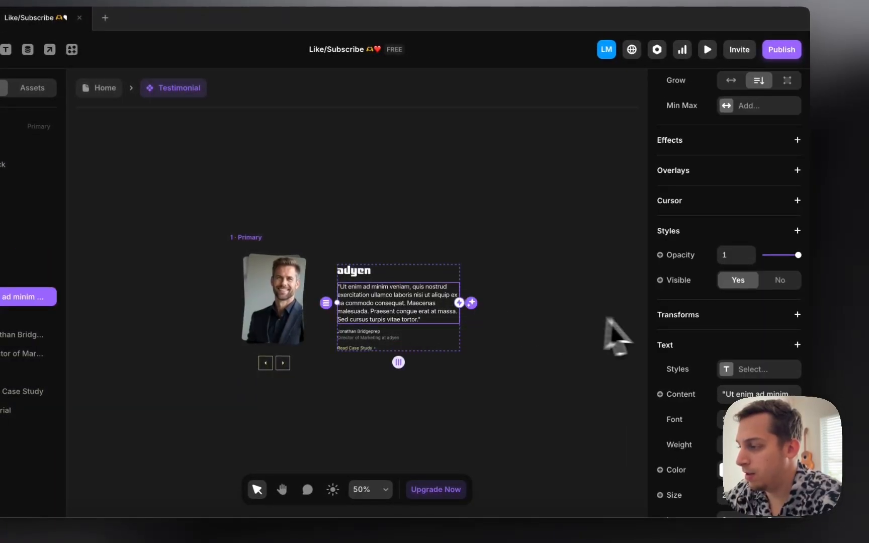
scroll(754, 302, "up", 5)
left_click(777, 267)
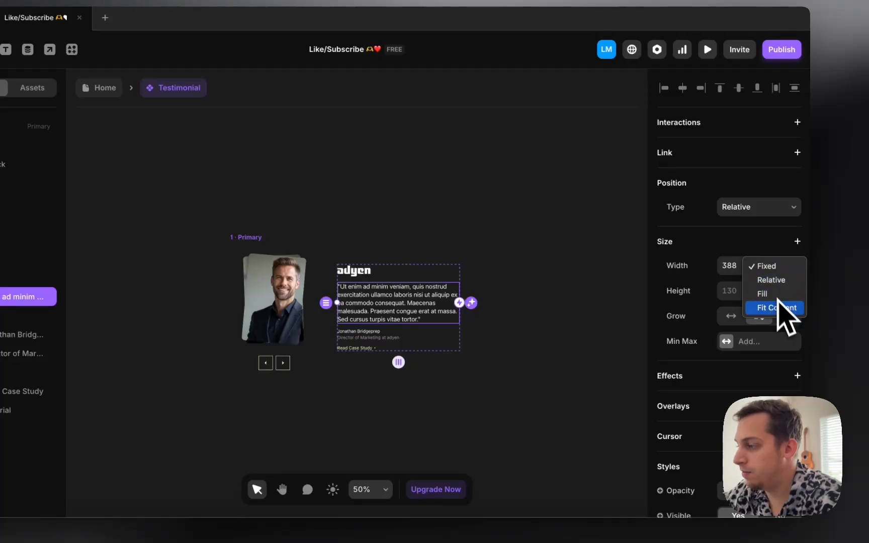
left_click(783, 295)
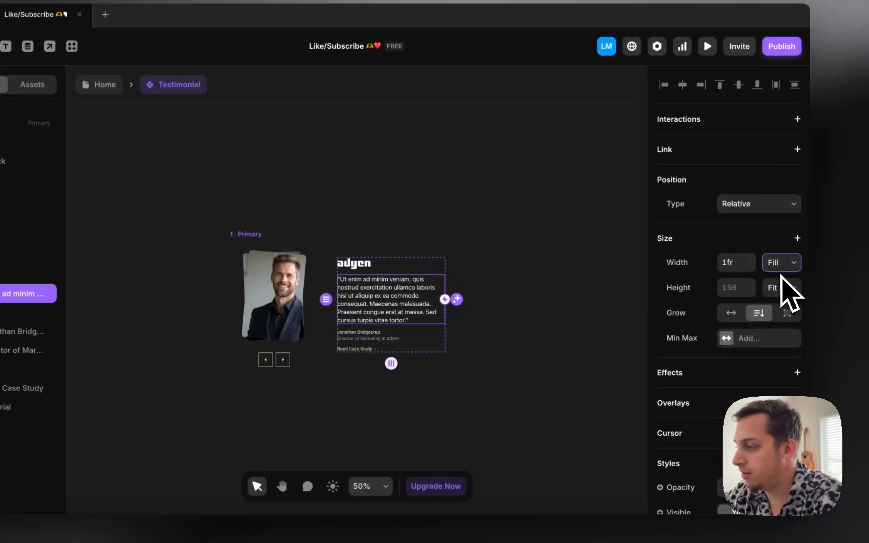
left_click(798, 239)
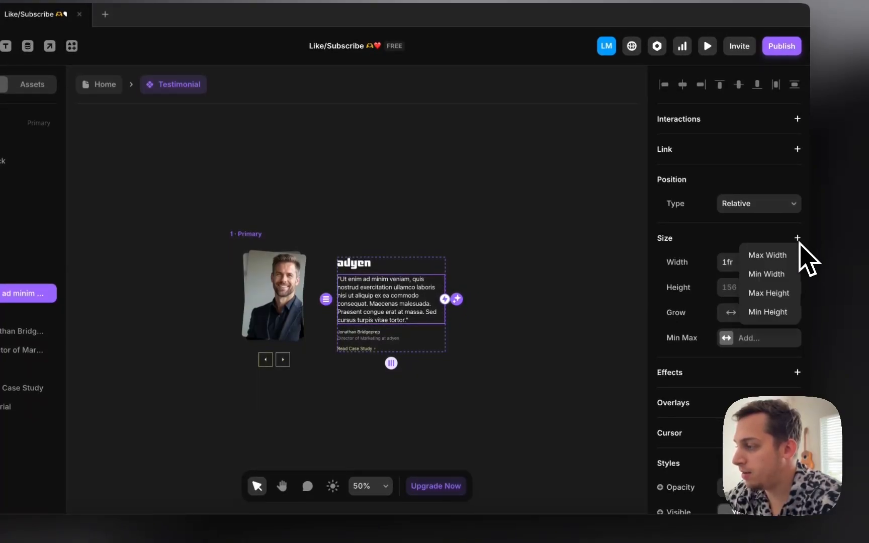
left_click(779, 260)
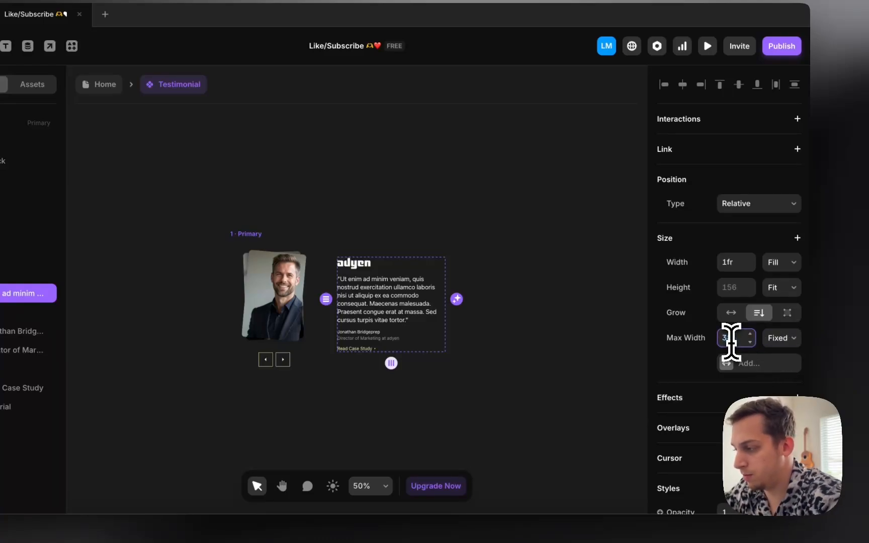
Step: Give the quote a 420 max width so the Primary card becomes 682 wide
left_click(442, 271)
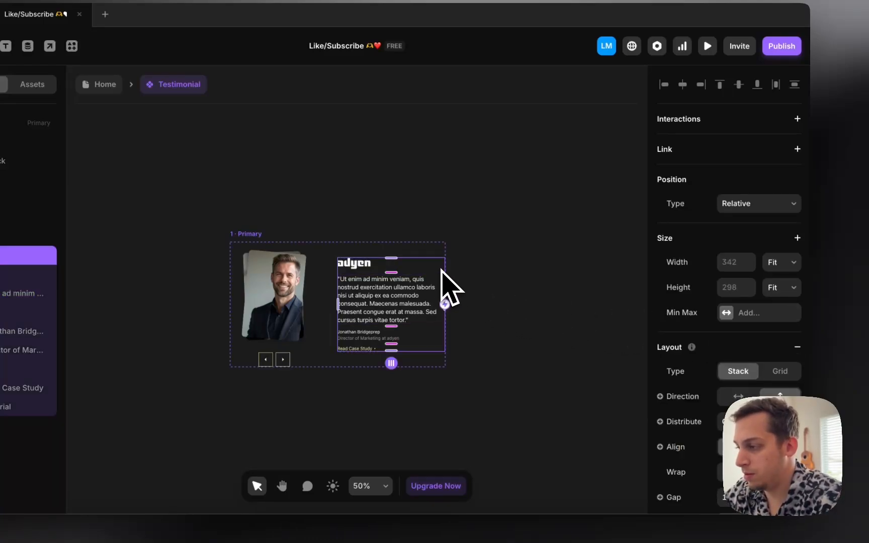
left_click(393, 310)
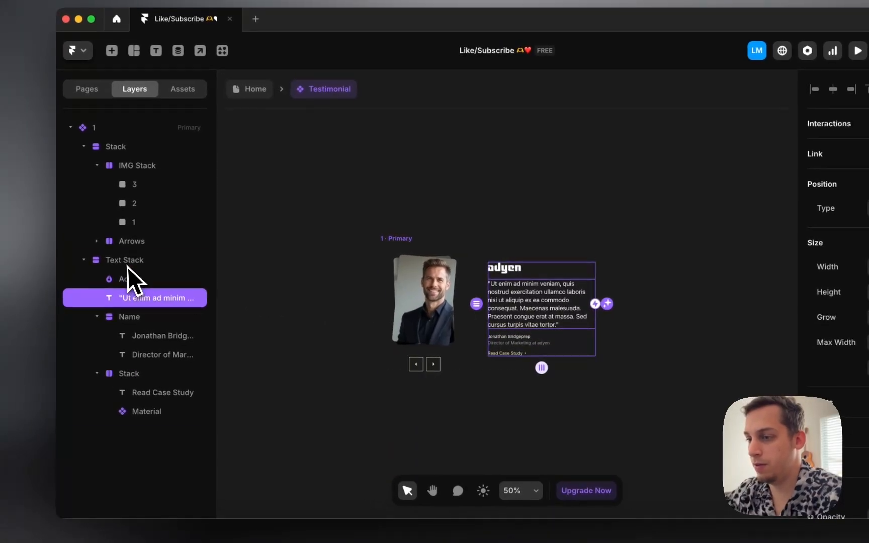
left_click(103, 262)
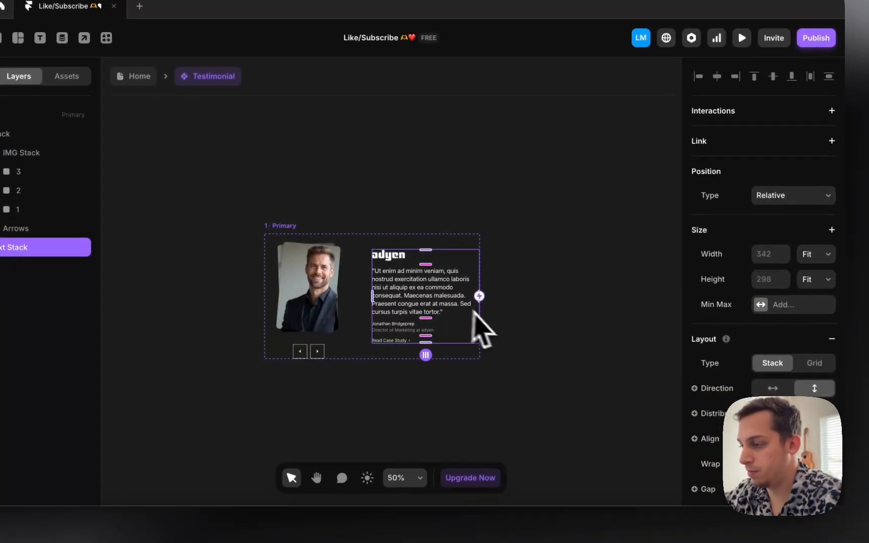
left_click(638, 356)
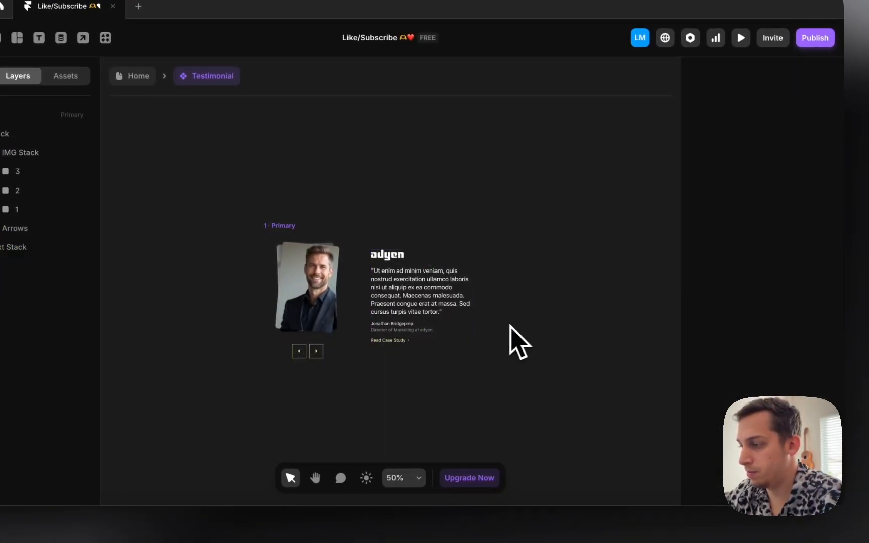
left_click(443, 308)
left_click(774, 331)
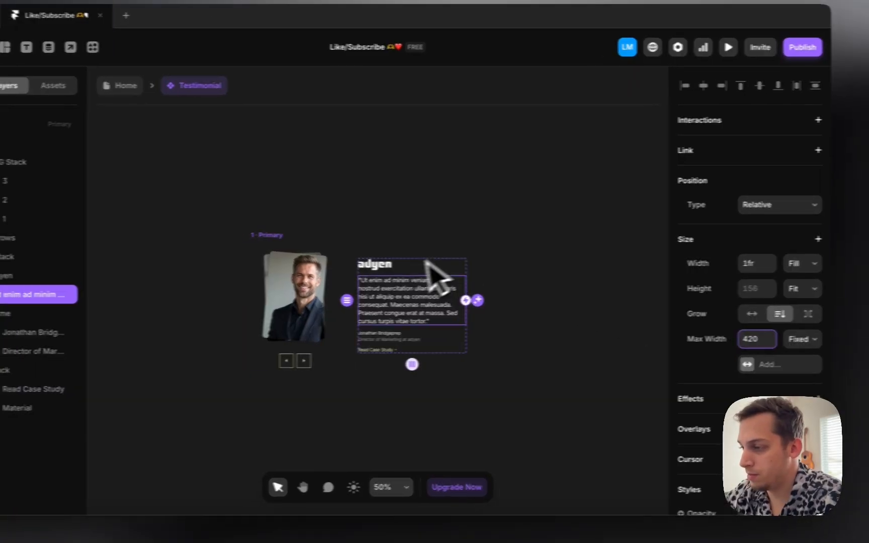
left_click(406, 274)
left_click(332, 233)
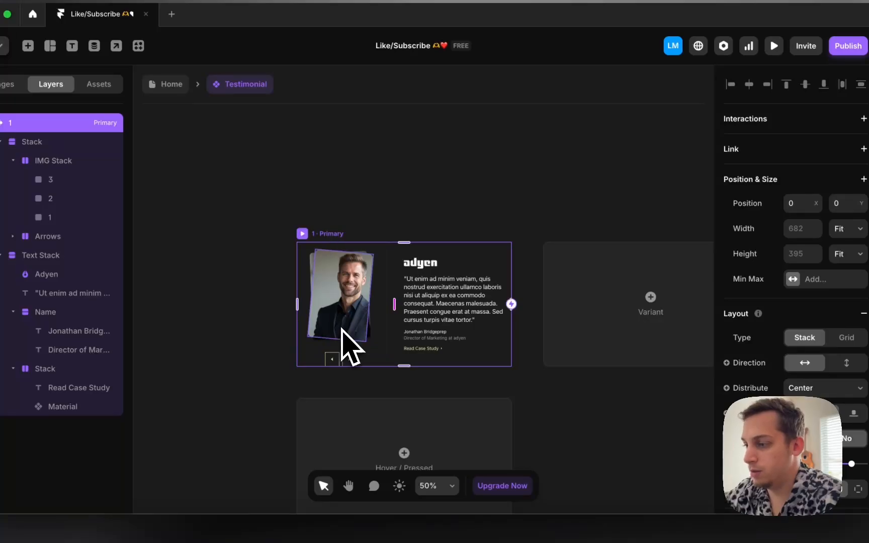
Step: Duplicate the Primary card as a new variant, rename it 1-2, and drag it right
scroll(344, 359, "up", 5)
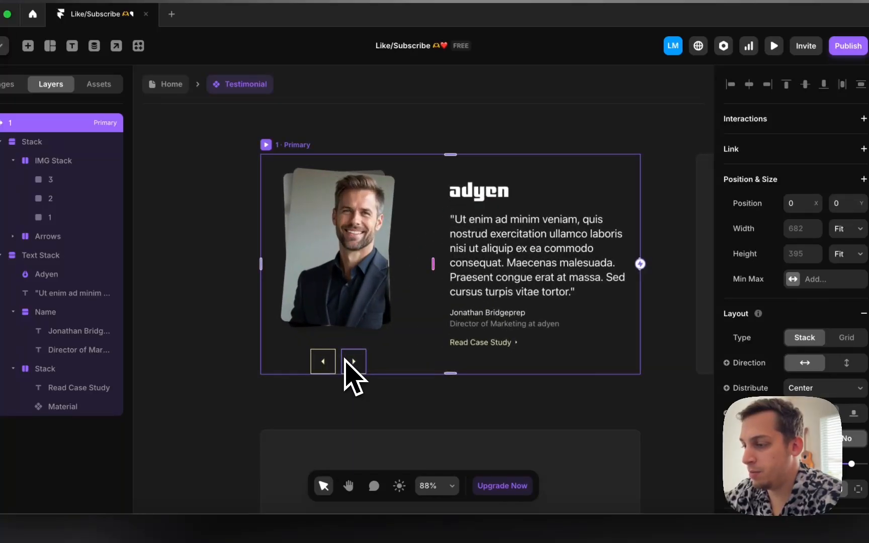
left_click(345, 360, "super")
scroll(344, 360, "down", 3)
scroll(638, 312, "down", 2)
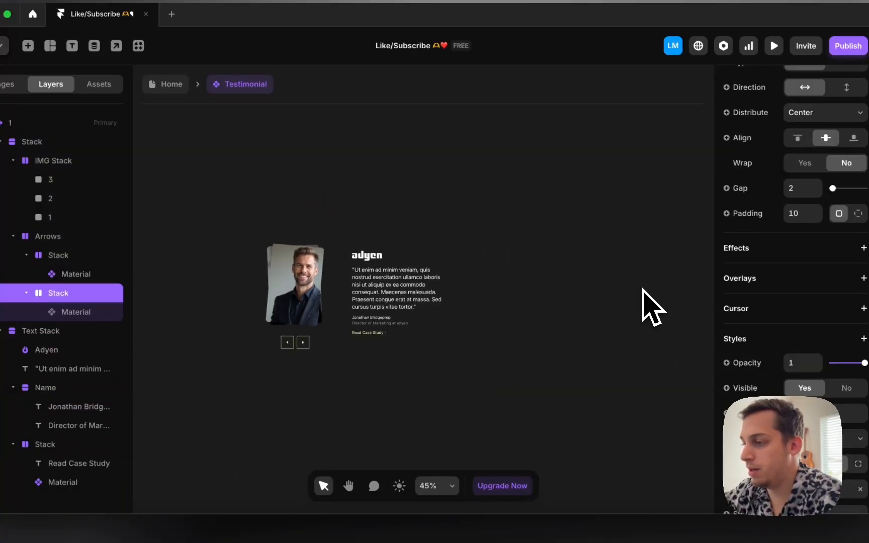
left_click(268, 242)
left_click(628, 328)
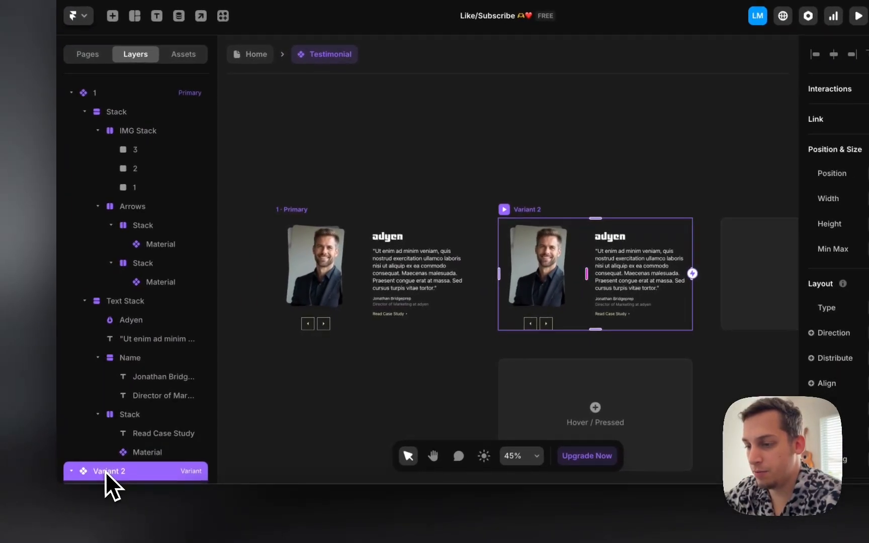
double_click(27, 508)
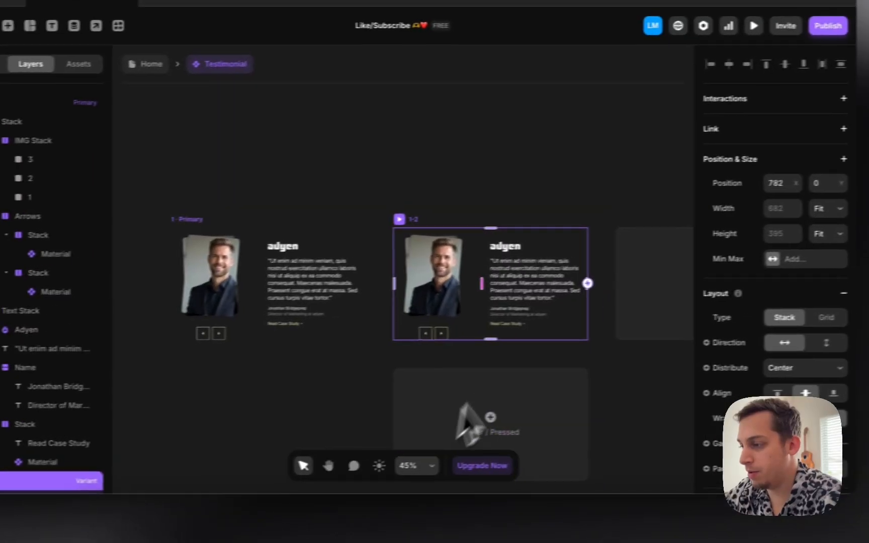
left_click_drag(390, 221, 475, 221)
scroll(430, 215, "right", 5)
Step: Lower variant 1-2's Text Stack opacity to 0.2
left_click(476, 295)
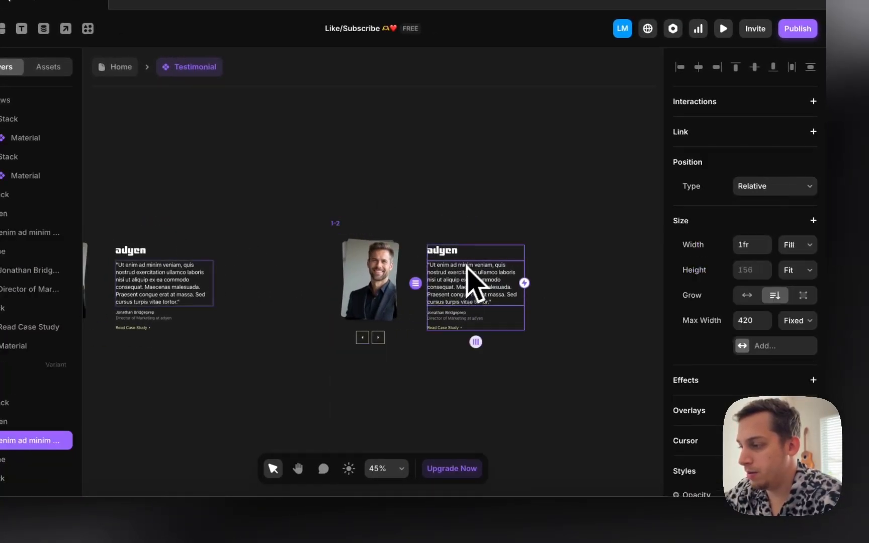
left_click(467, 263)
scroll(738, 336, "down", 7)
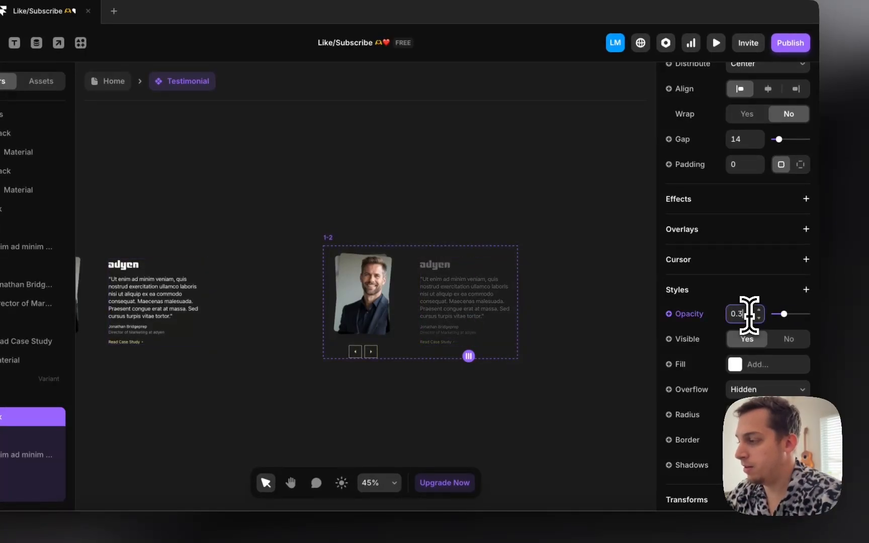
key("Down")
Step: Nudge variant 1-2's first headshot left and rotate it back upright
left_click(354, 187)
left_click(352, 329, "super")
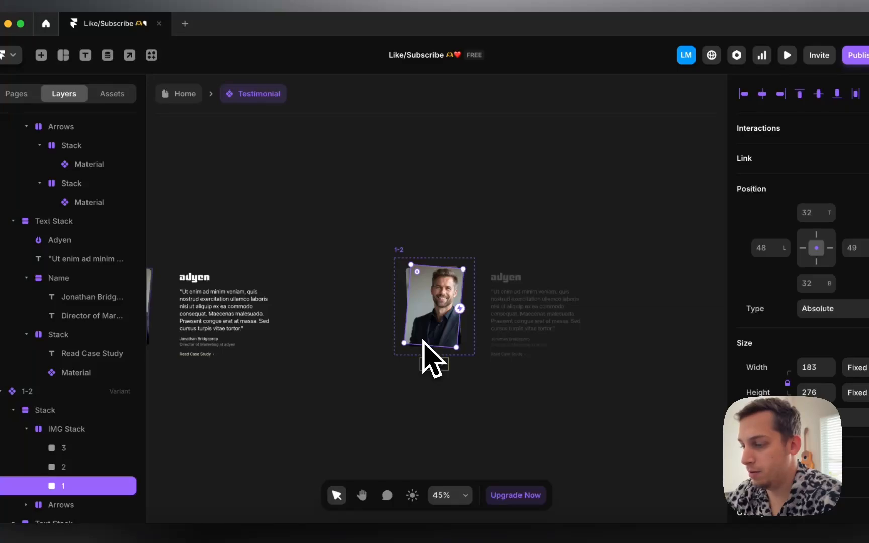
key("shift+Left")
key("shift+Left")
key("shift+Left")
key("shift+Left")
key("shift+Left")
key("shift+Left")
key("shift+Left")
key("shift+Left")
key("shift+Left")
key("shift+Left")
key("shift+Left")
key("shift+Left")
key("shift+Left")
key("shift+Left")
key("shift+Left")
key("shift+Left")
key("shift+Left")
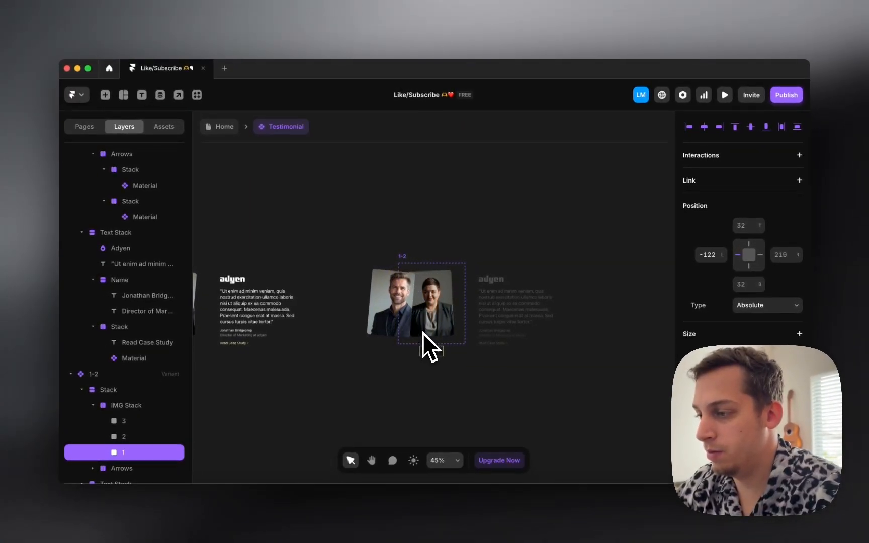
key("shift+Left")
key("shift+Left")
key("shift+Left")
key("shift+Left")
key("shift+Left")
key("shift+Left")
key("shift+Left")
key("shift+Left")
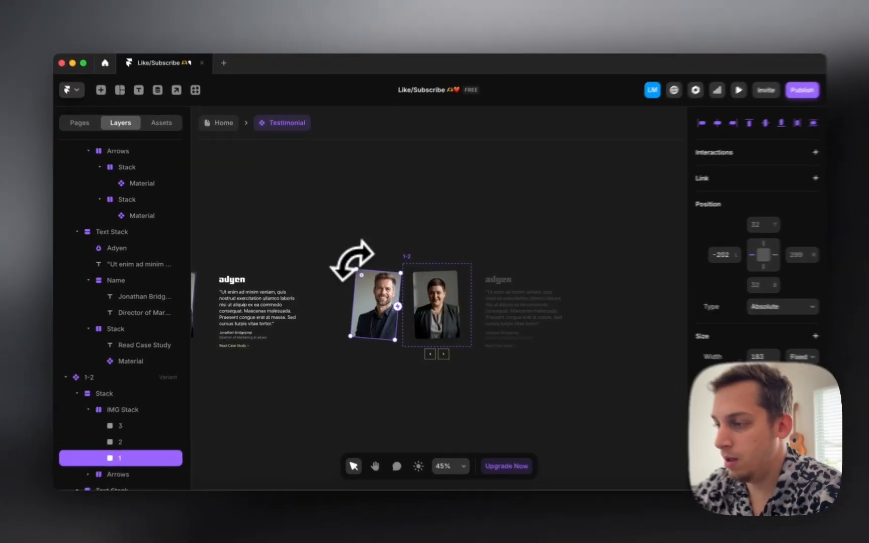
left_click_drag(353, 261, 337, 264)
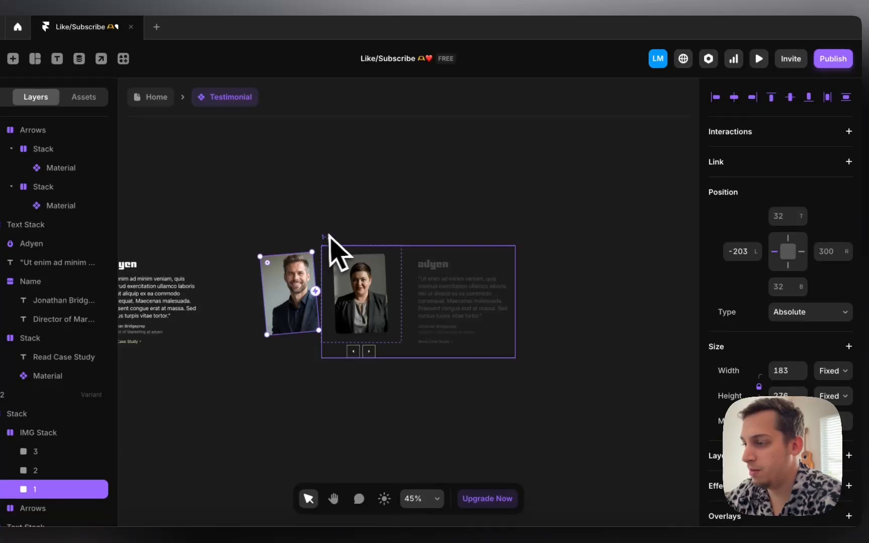
left_click(330, 234)
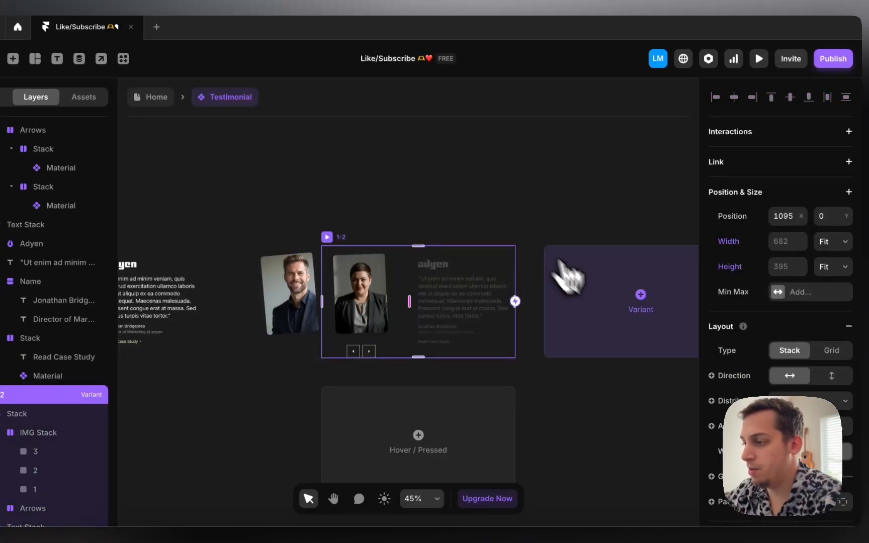
Step: Add Variant 3 after 1-2 and move it further right on the canvas
left_click(638, 316)
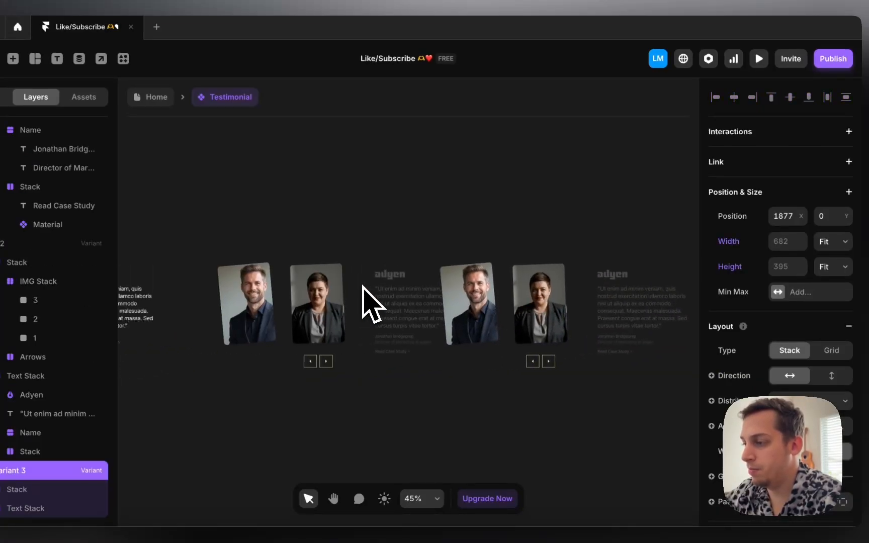
left_click_drag(360, 262, 441, 252)
left_click(347, 233)
scroll(321, 227, "left", 3)
scroll(326, 229, "down", 4)
Step: Move Variant 3's man headshot back into the IMG Stack alongside the second photo
left_click(454, 268)
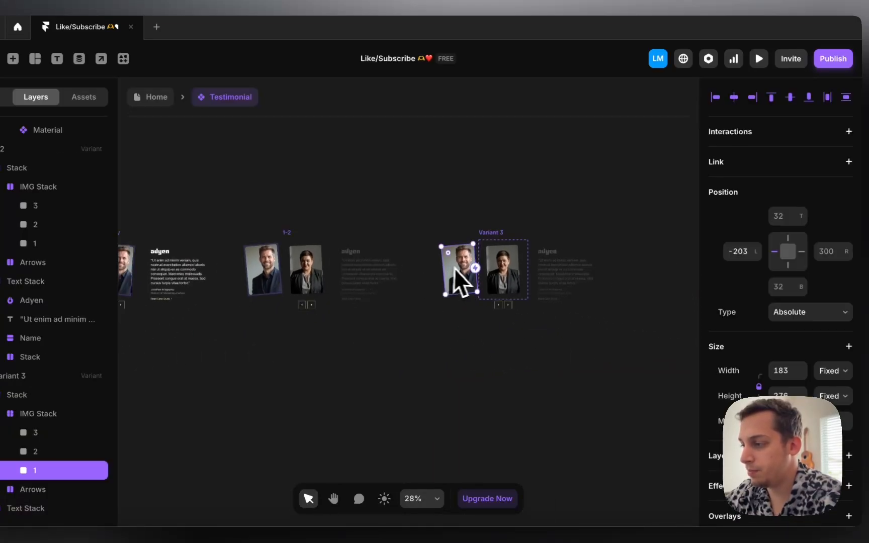
scroll(476, 258, "up", 3)
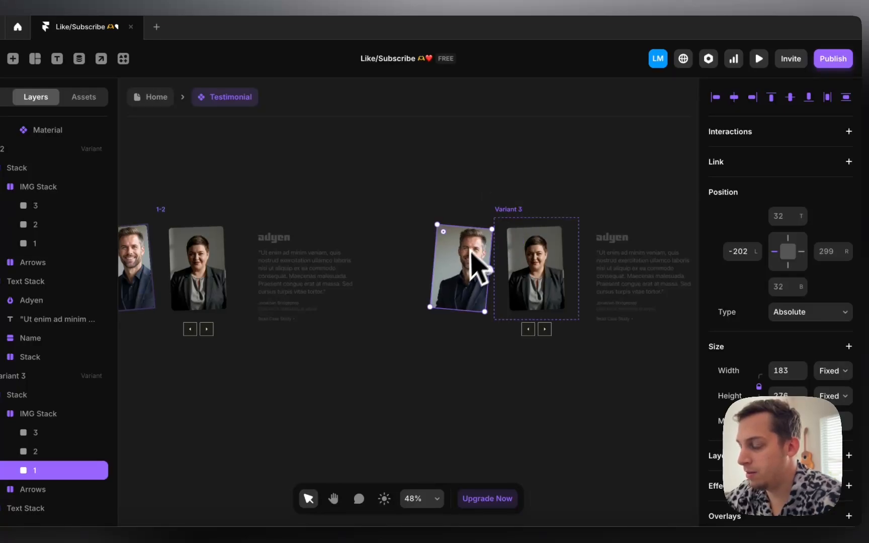
left_click_drag(458, 267, 536, 269)
scroll(725, 372, "down", 6)
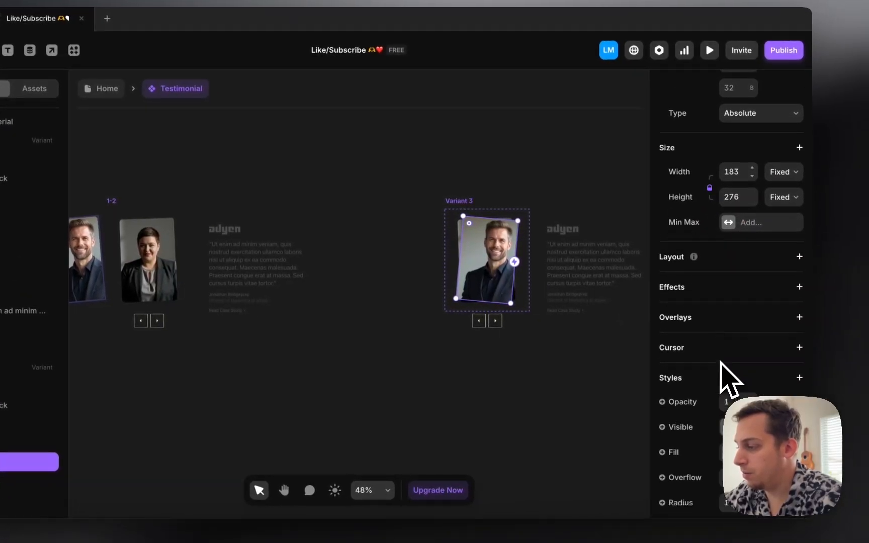
scroll(720, 361, "down", 2)
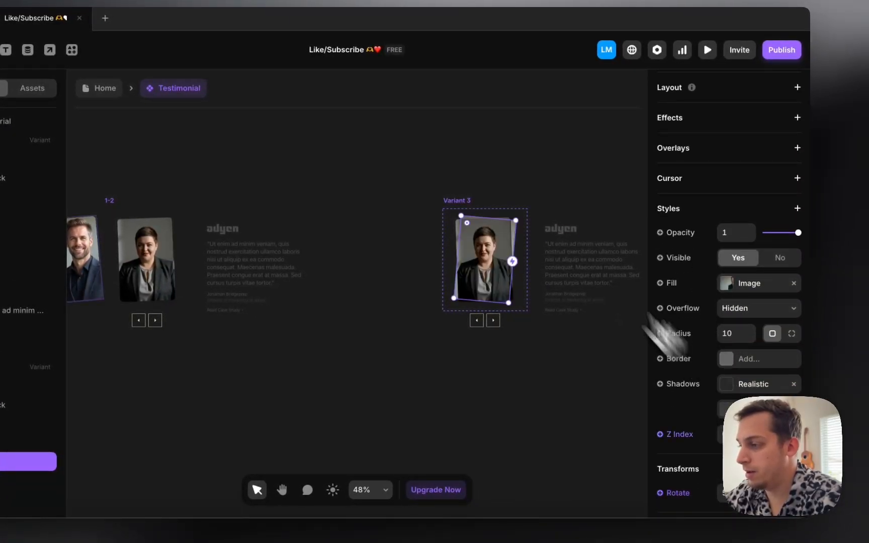
scroll(500, 141, "right", 2)
scroll(481, 150, "down", 4)
Step: Raise photo 3's Z Index in Variant 3's image stack
left_click(417, 201)
scroll(415, 202, "left", 1)
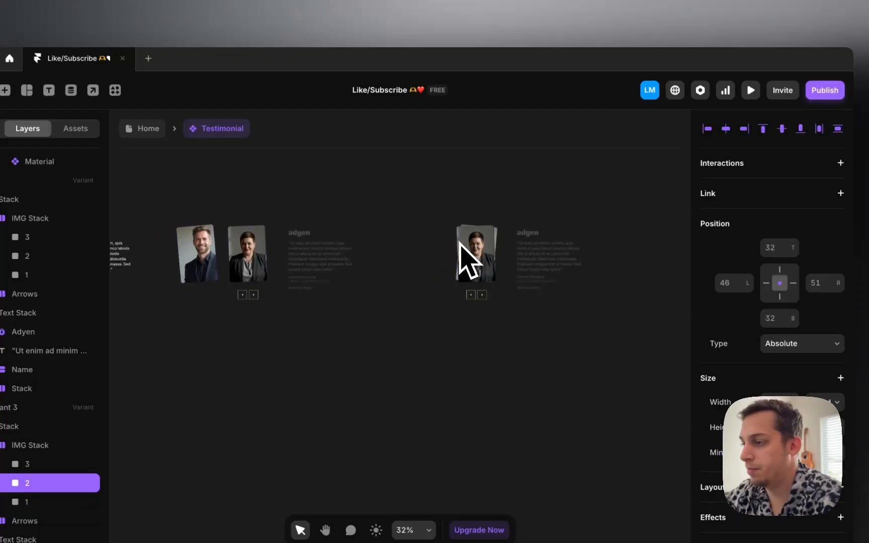
scroll(470, 257, "right", 2)
scroll(481, 262, "down", 3)
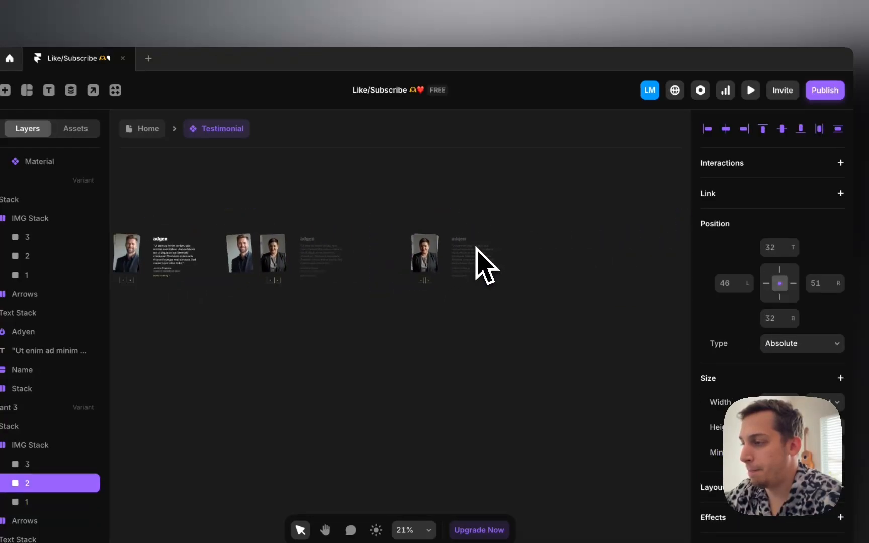
scroll(476, 248, "up", 5)
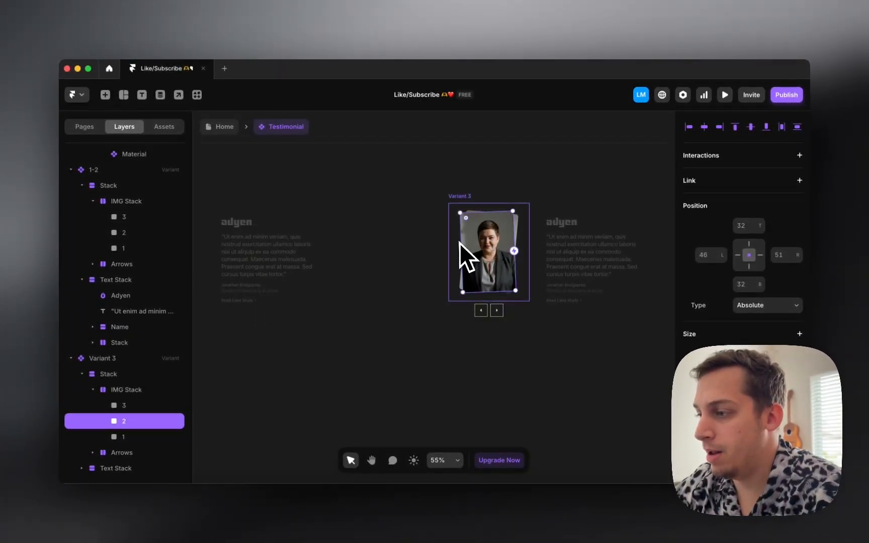
left_click(517, 223)
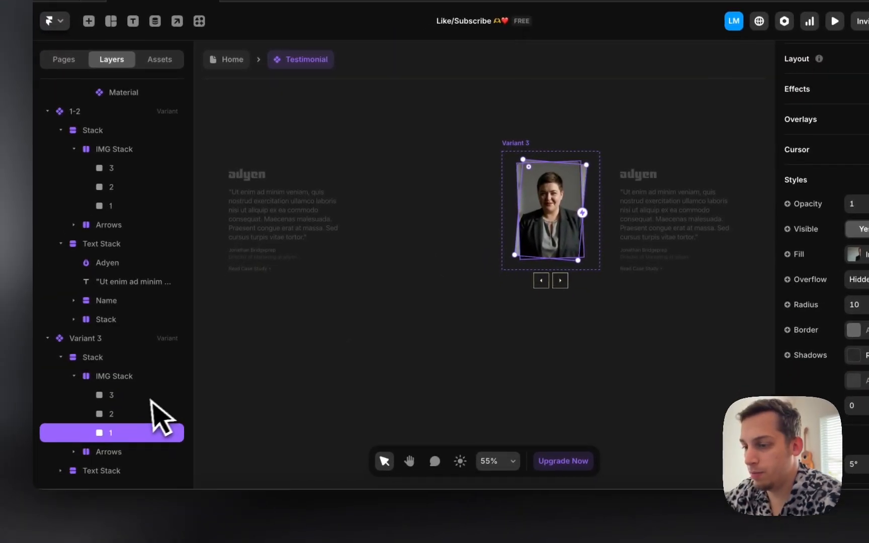
left_click(160, 398)
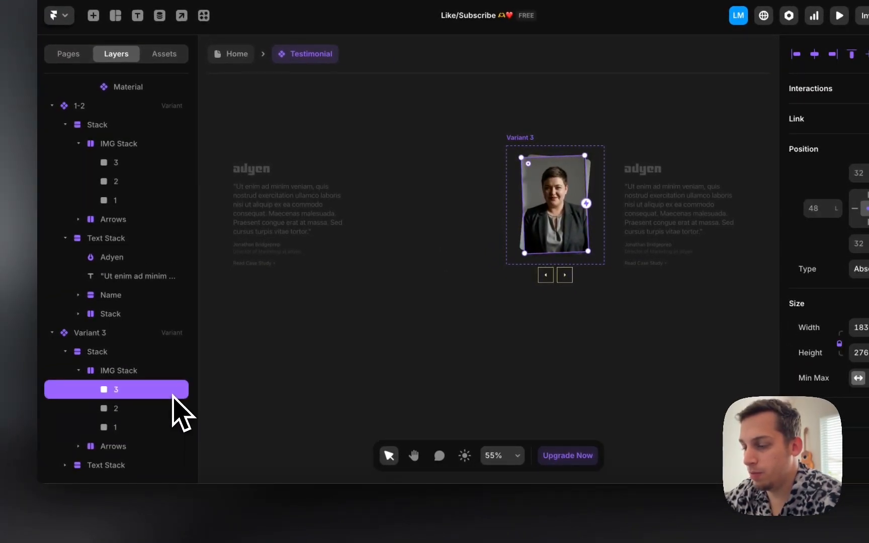
scroll(776, 384, "down", 5)
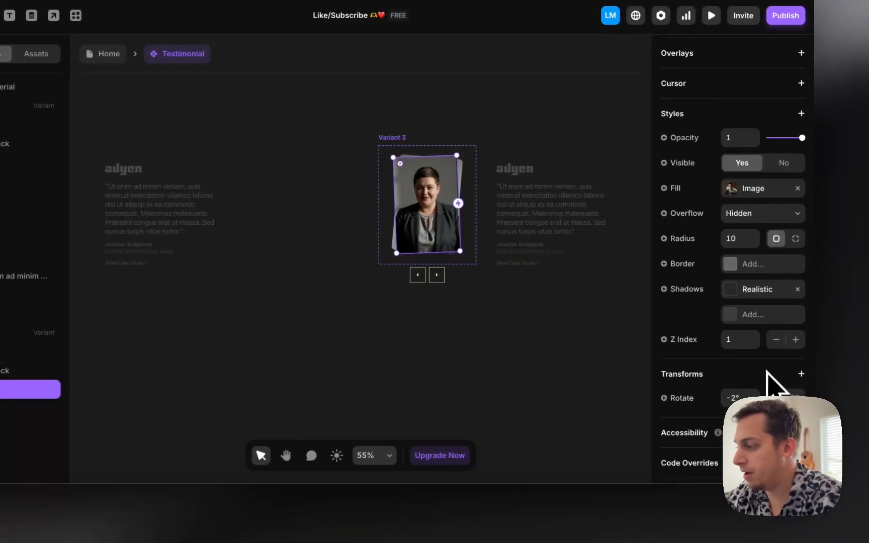
left_click(793, 340)
Step: Raise photo 1's Z Index twice to bring it to the top
left_click(171, 428)
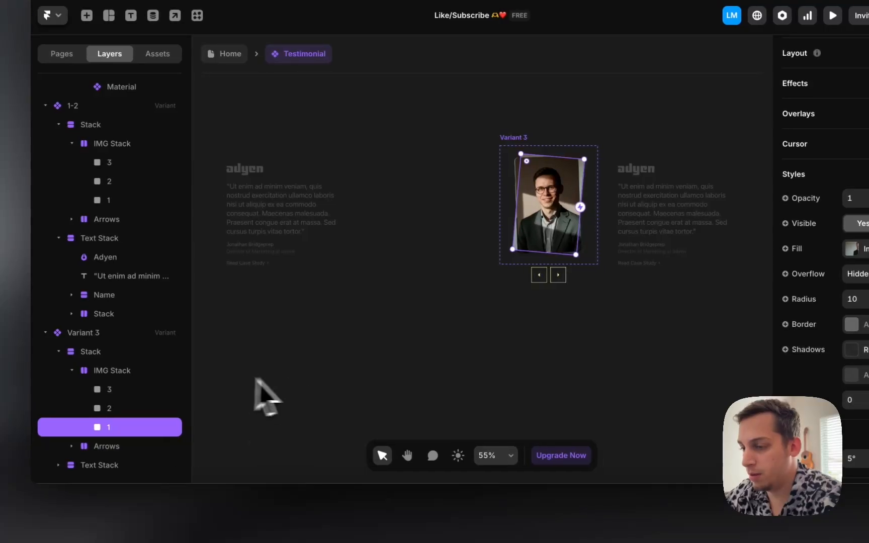
scroll(811, 388, "down", 5)
left_click(792, 356)
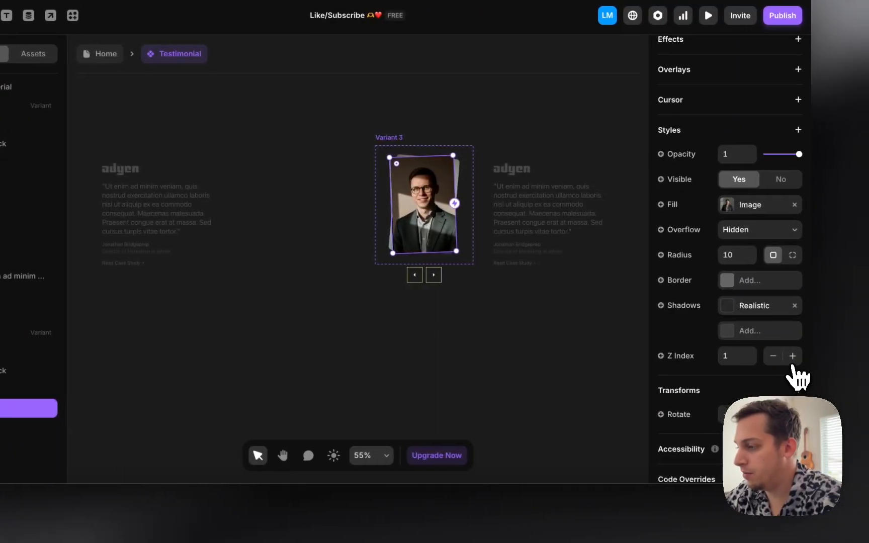
left_click(792, 355)
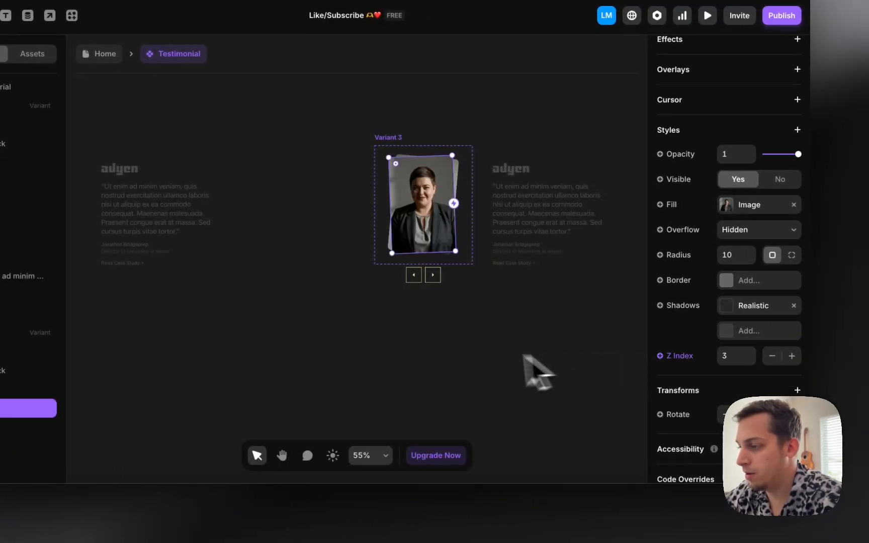
Step: Restore Variant 3's quote text block to full opacity
scroll(537, 372, "down", 3)
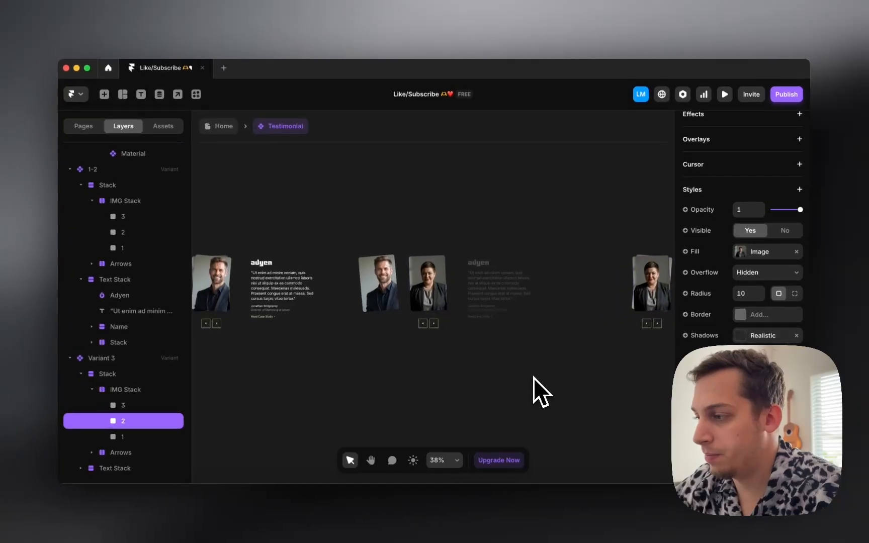
scroll(533, 378, "right", 5)
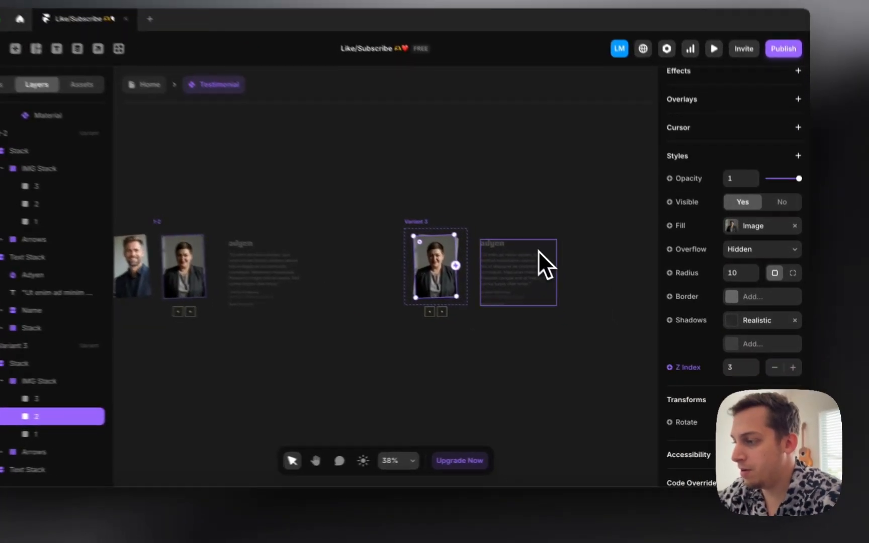
left_click(564, 285)
scroll(758, 342, "down", 3)
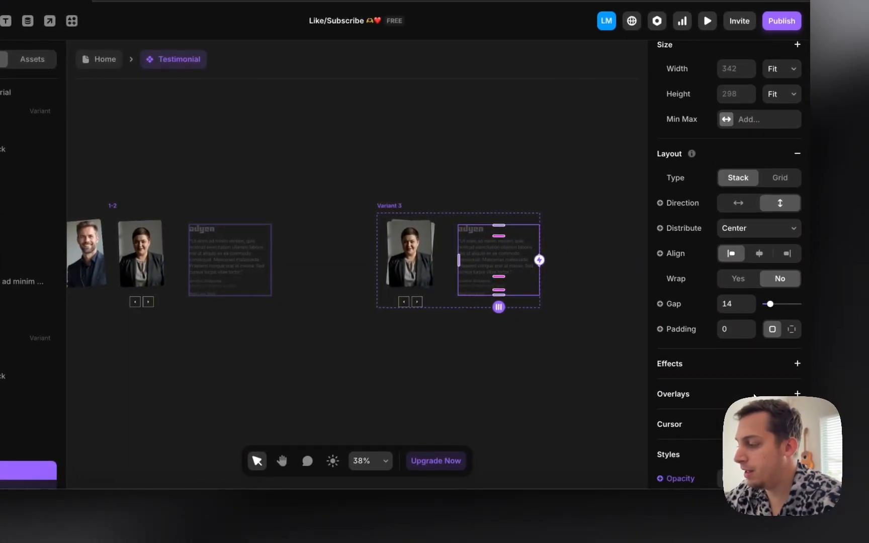
scroll(729, 262, "down", 1)
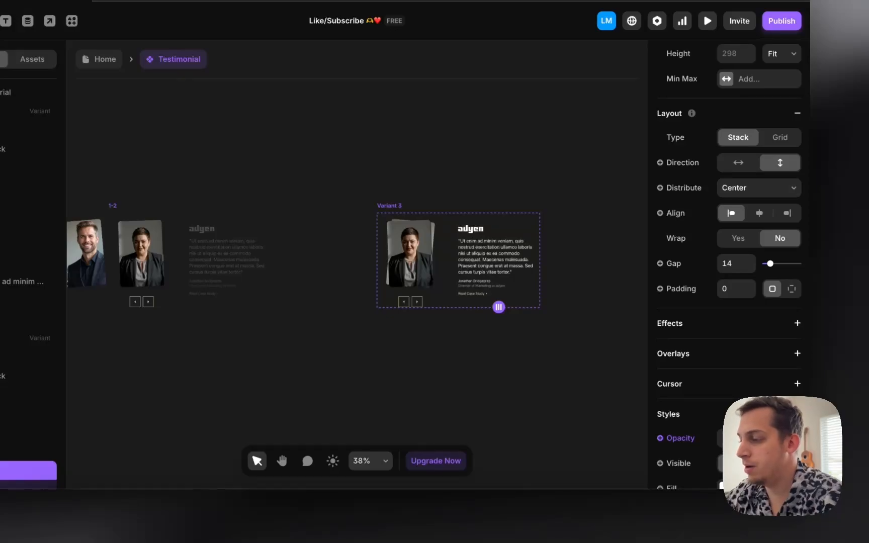
left_click(545, 349)
scroll(512, 346, "left", 3)
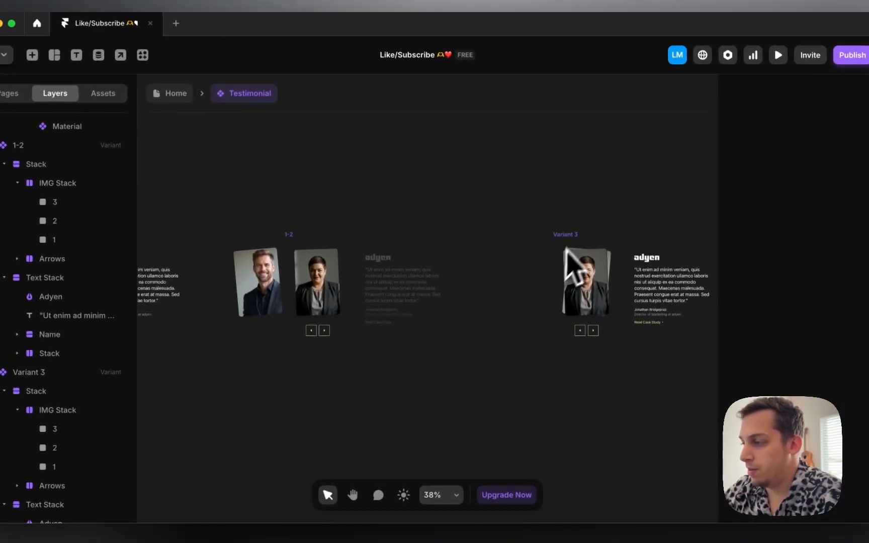
Step: Rename Variant 3 to 2 in the Layers panel
left_click(566, 235)
scroll(578, 247, "left", 1)
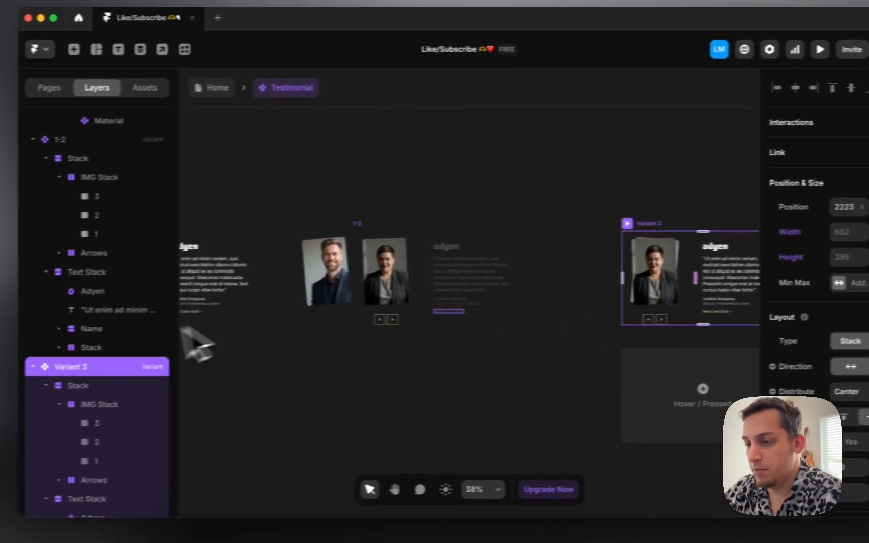
double_click(75, 366)
type("2")
left_click(240, 402)
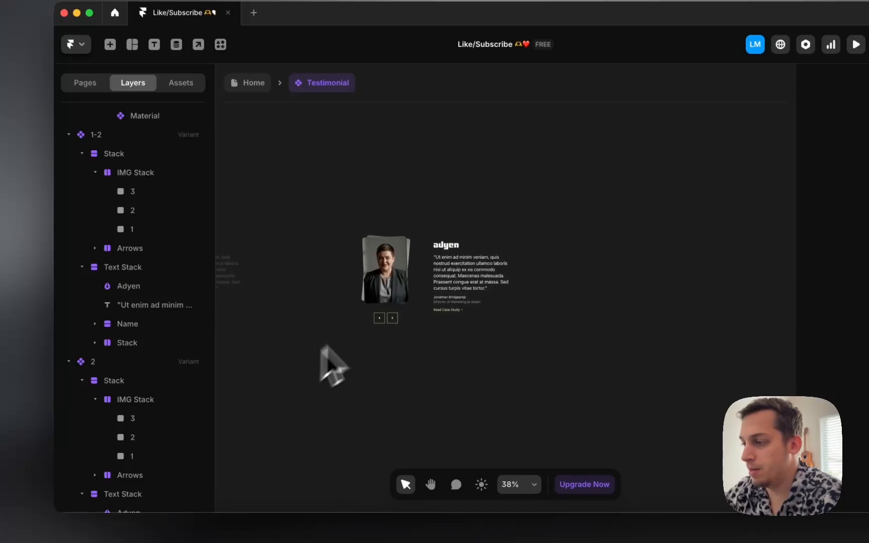
Step: Add Variant 4 after variant 2, move it right, and start renaming it 2-3
left_click(381, 243)
left_click(548, 262)
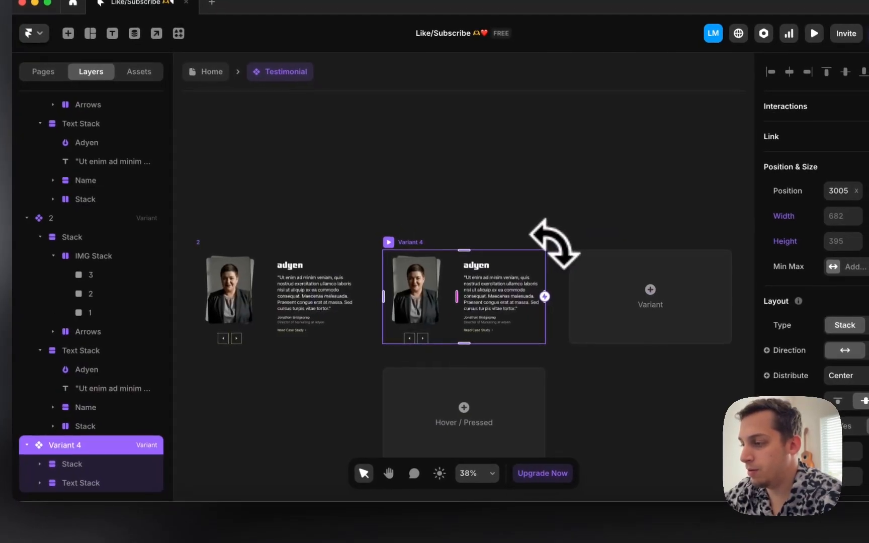
left_click_drag(426, 254, 534, 242)
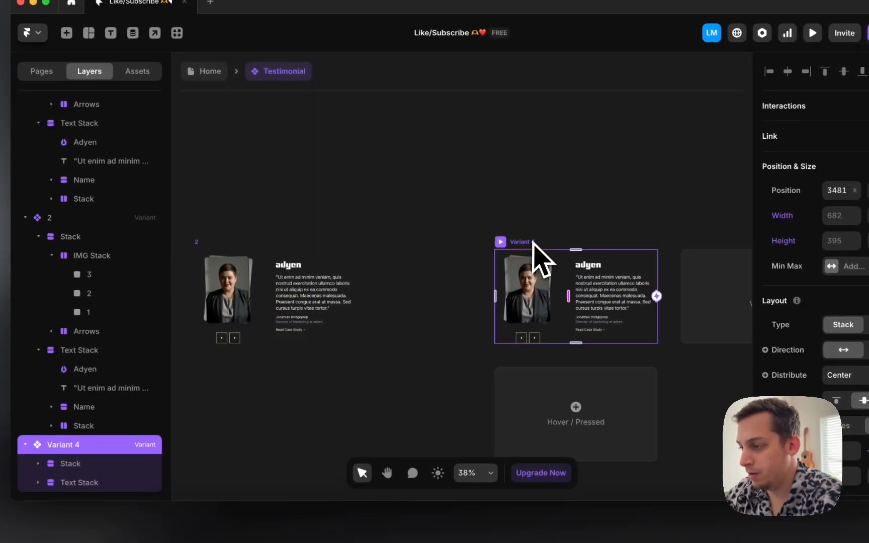
double_click(66, 447)
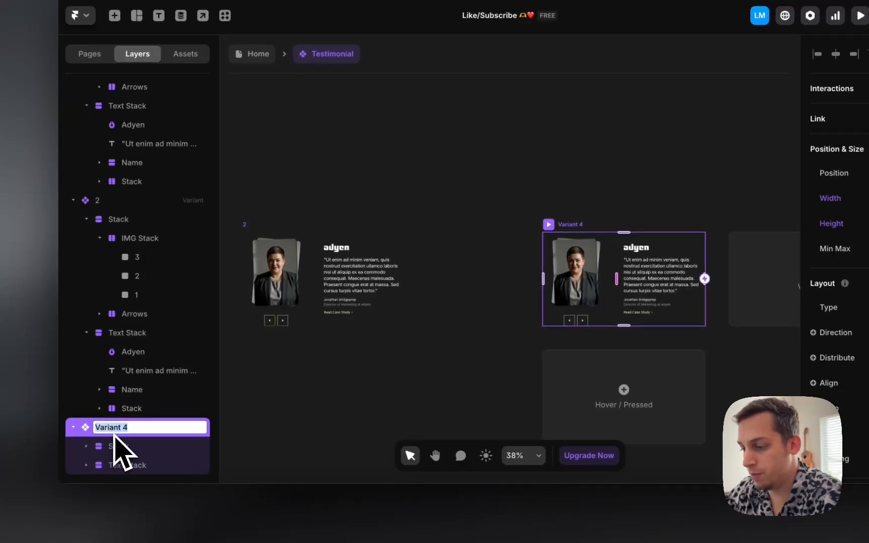
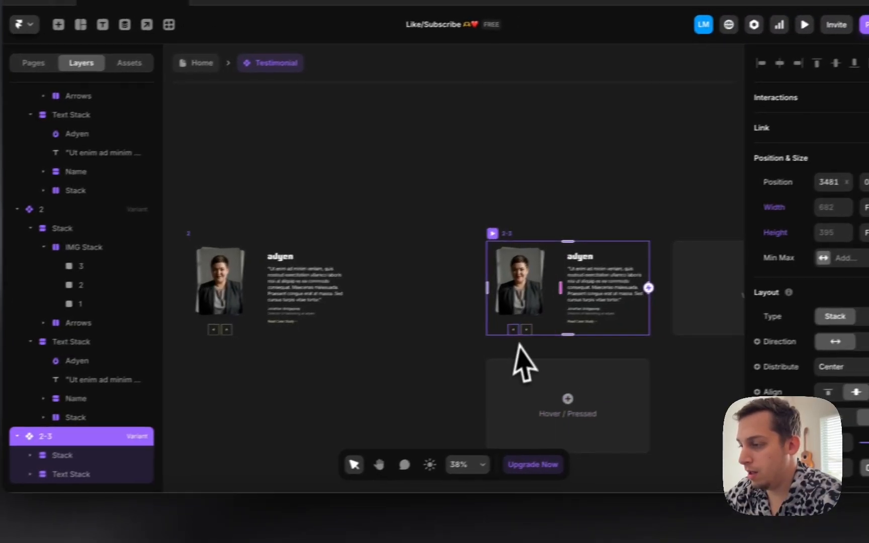
Step: Nudge the woman's headshot in variant 2-3 left to Left -195, beside the man's photo
scroll(523, 298, "left", 8)
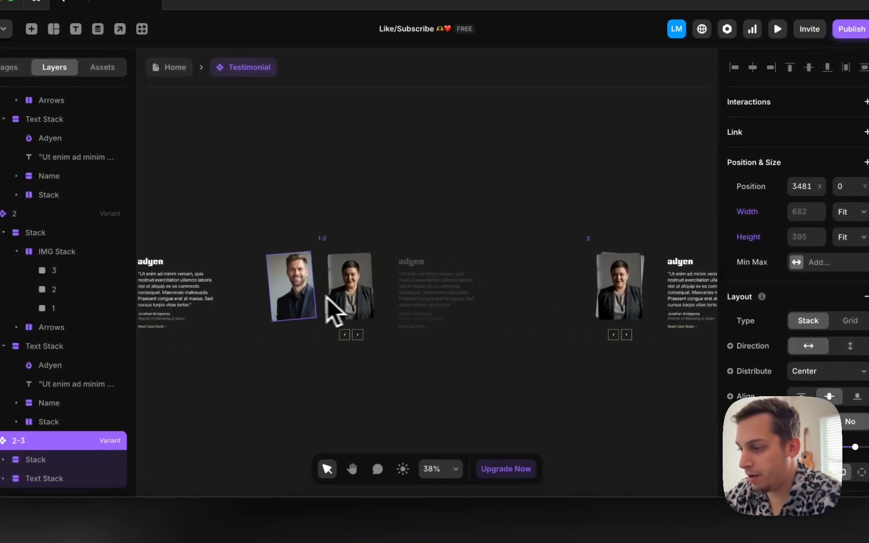
left_click(325, 298)
scroll(382, 300, "right", 6)
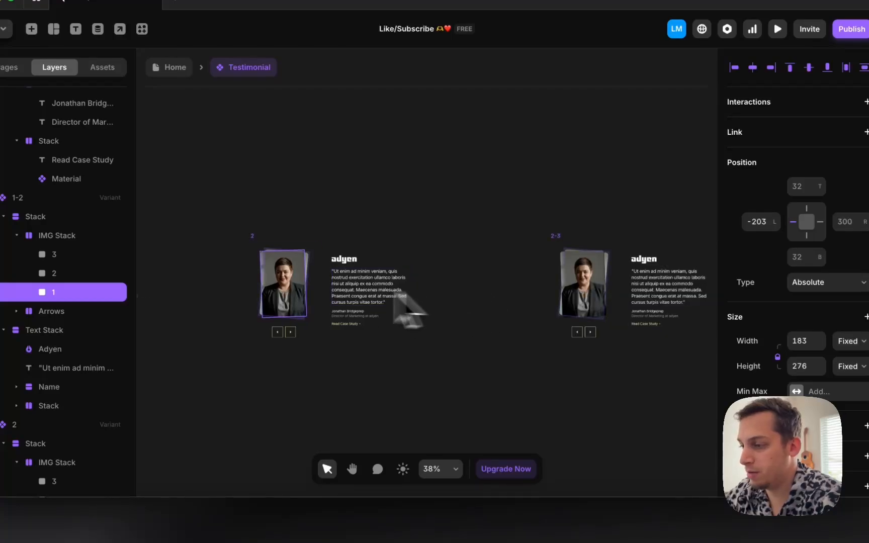
left_click(597, 310)
scroll(598, 309, "up", 5)
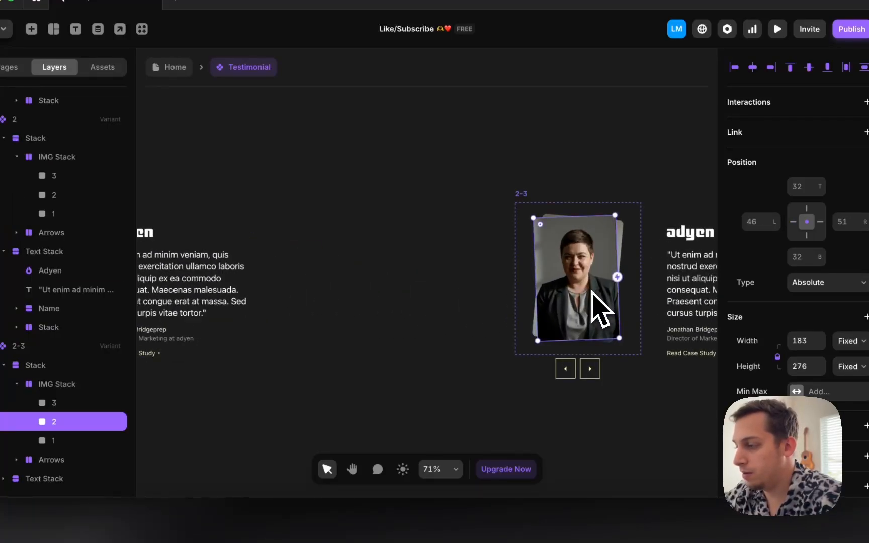
key("shift+Left")
key("shift+Left")
key("shift+Left")
key("shift+Left")
key("shift+Left")
key("shift+Left")
key("shift+Left")
key("shift+Left")
key("shift+Left")
key("shift+Left")
key("shift+Left")
key("shift+Left")
key("shift+Left")
key("shift+Left")
key("shift+Left")
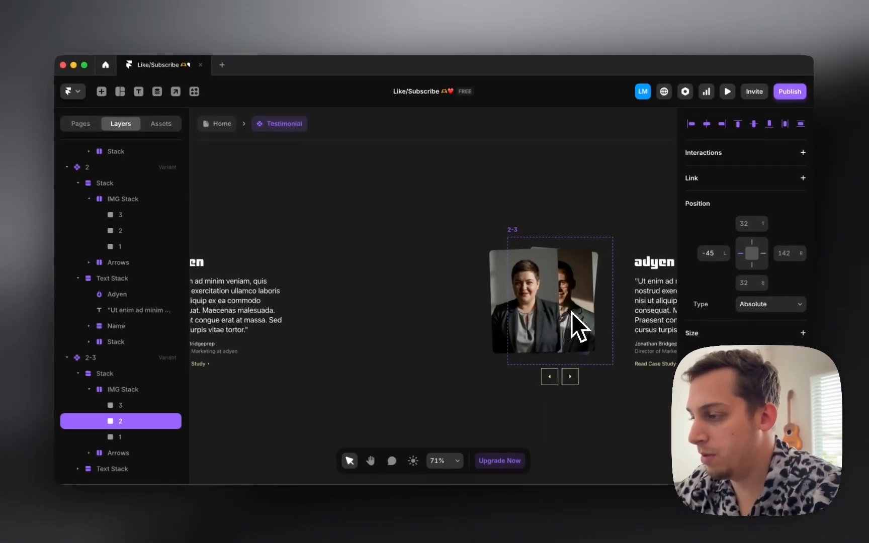
key("shift+Left")
key("shift+Left")
key("shift+Left")
key("shift+Left")
key("shift+Left")
key("shift+Left")
key("shift+Left")
key("shift+Left")
key("shift+Left")
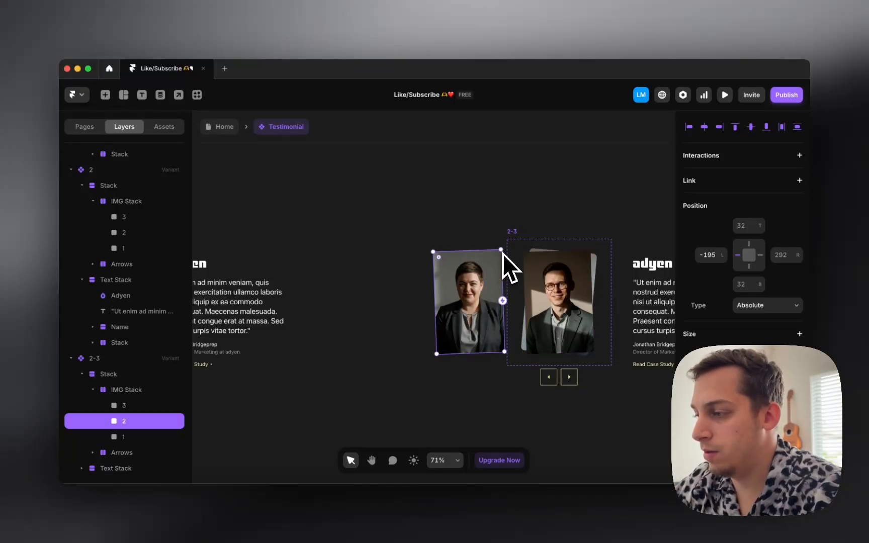
Step: Tilt the woman's headshot slightly with the rotate handle
scroll(503, 245, "down", 5)
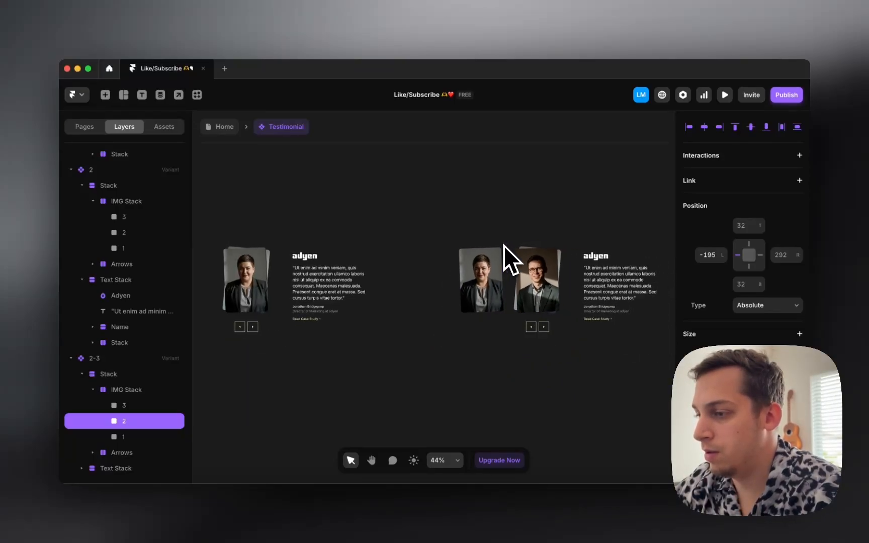
scroll(503, 245, "left", 10)
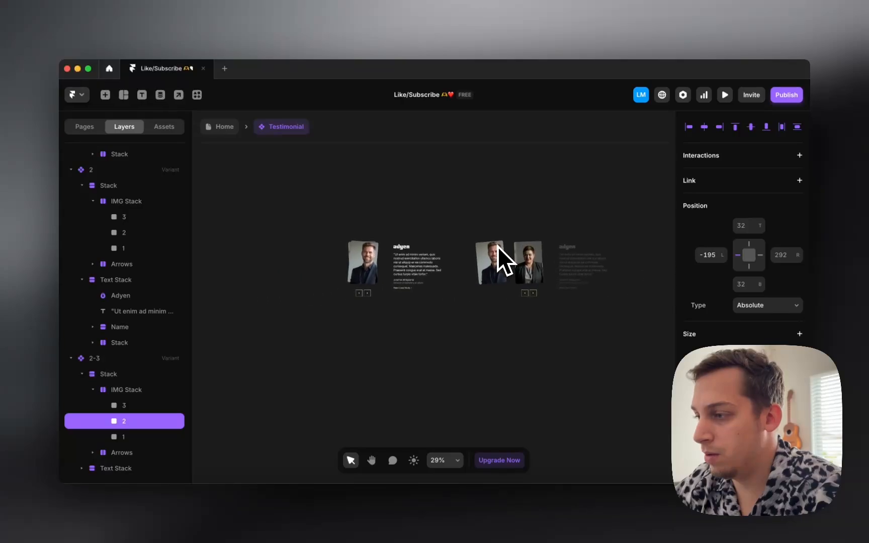
scroll(498, 246, "right", 5)
scroll(498, 246, "up", 2)
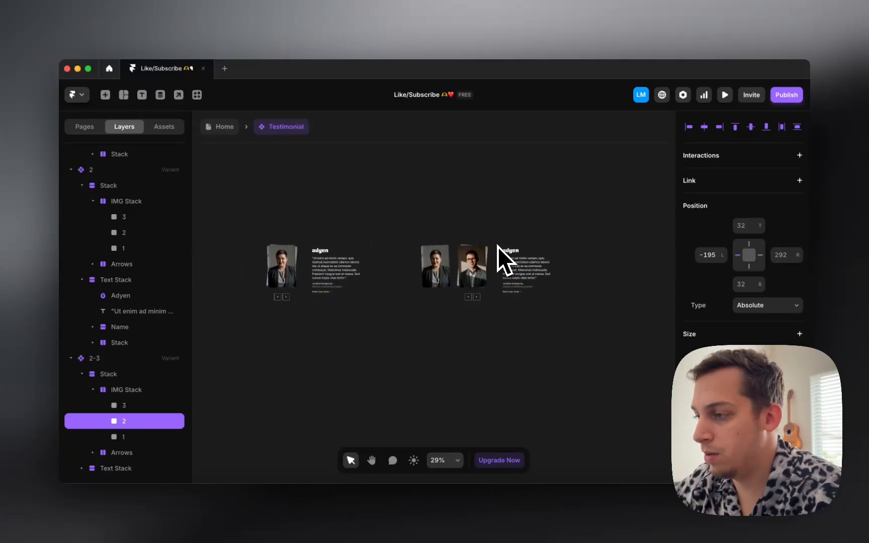
scroll(466, 245, "up", 3)
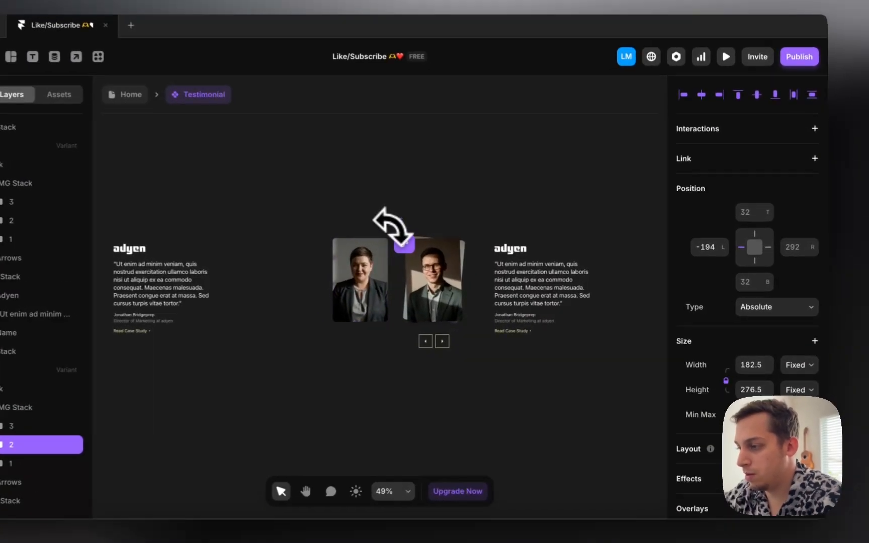
left_click_drag(392, 227, 396, 229)
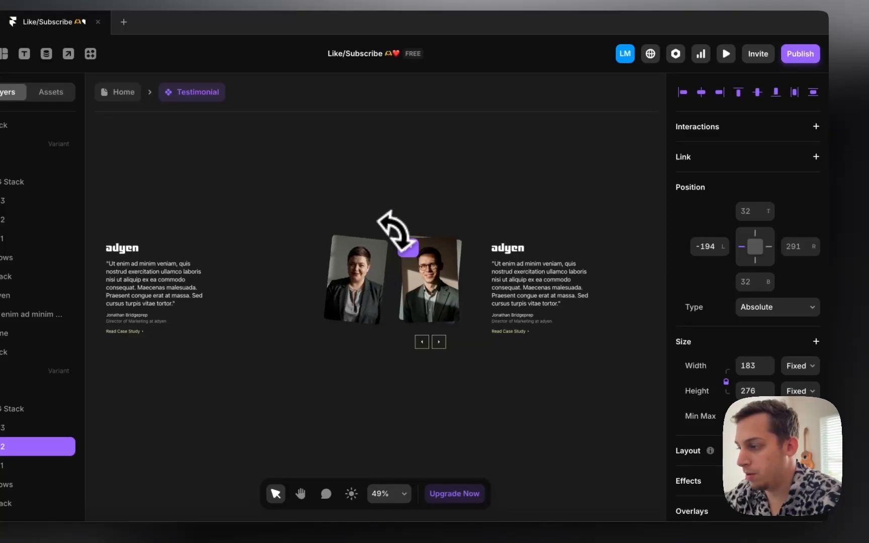
scroll(430, 259, "down", 5)
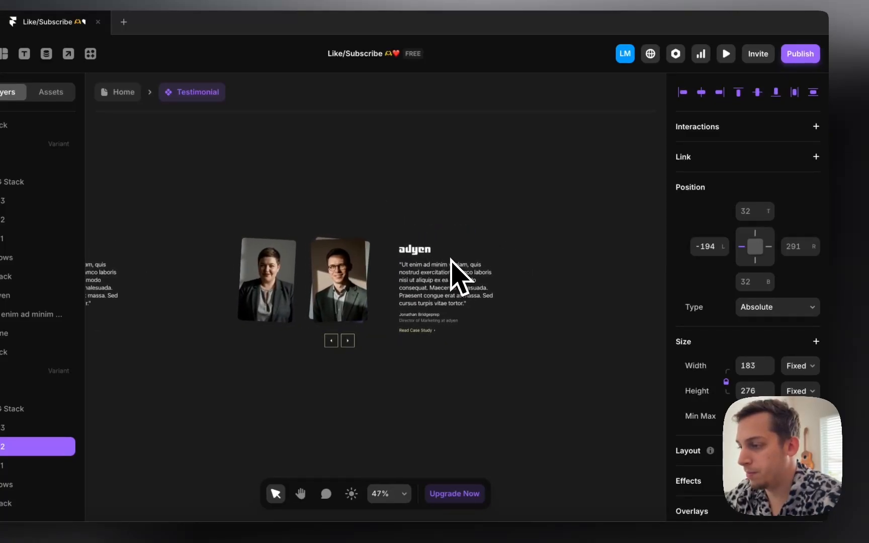
left_click(367, 241)
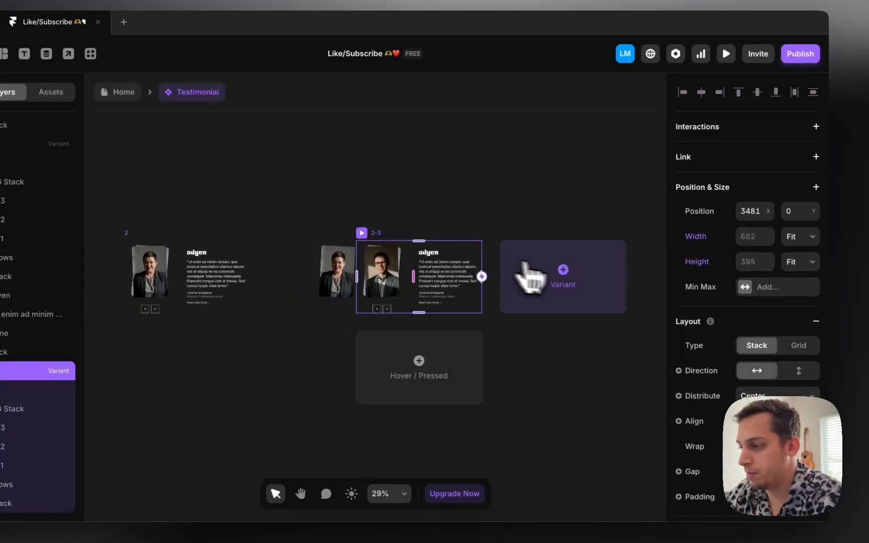
Step: Lower the opacity of the quote text stack in variant 2-3
left_click(464, 283)
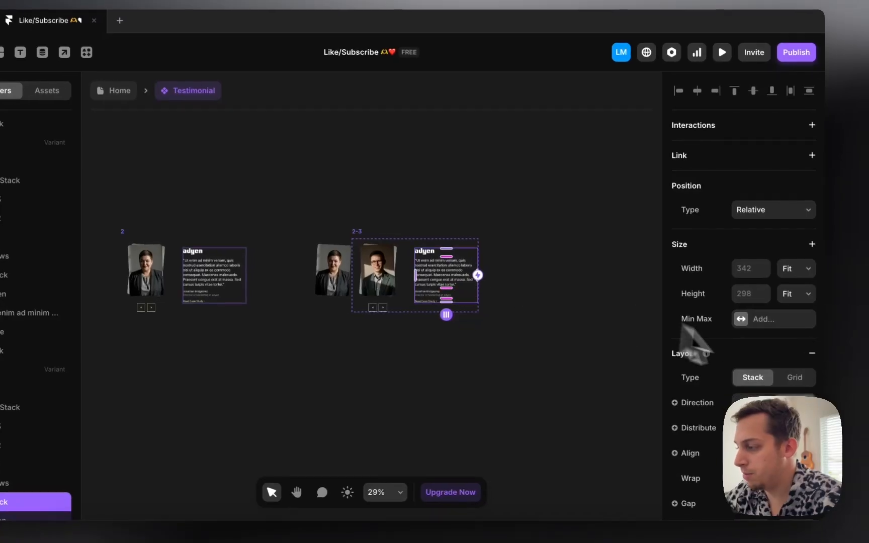
scroll(782, 372, "down", 6)
left_click(750, 351)
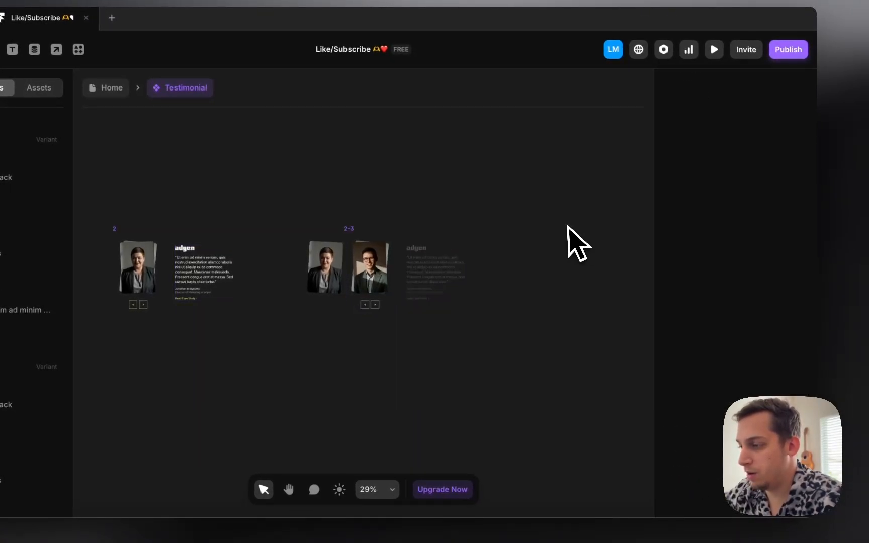
Step: Add a new variant after 2-3, move it right, and name it 3
left_click(353, 230)
scroll(356, 231, "up", 2)
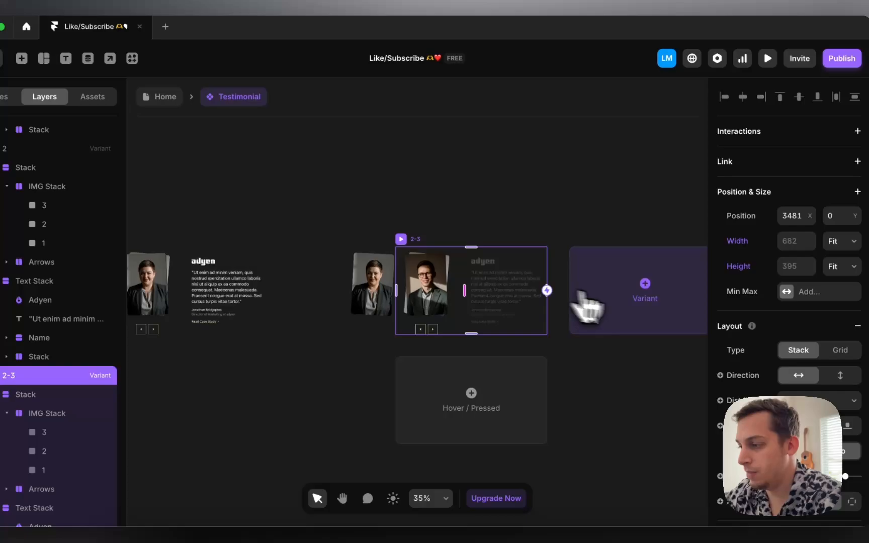
left_click(643, 297)
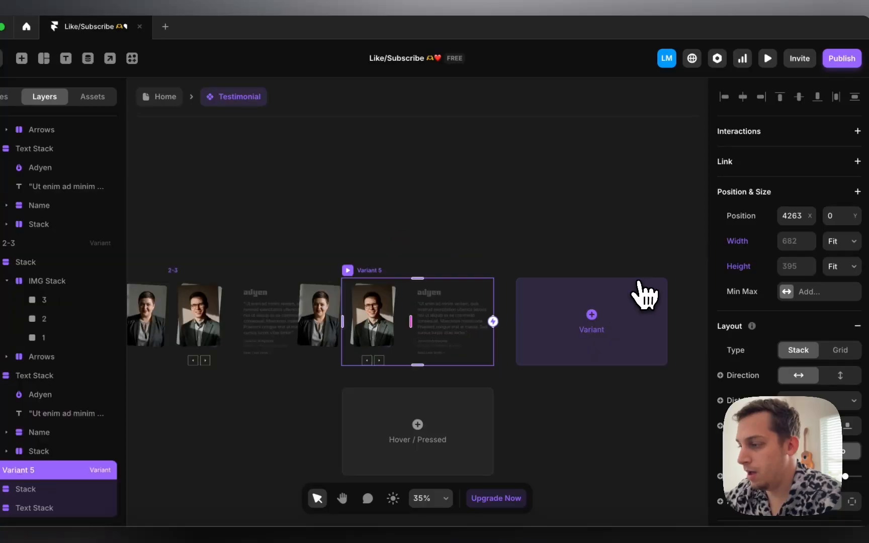
left_click_drag(371, 274, 479, 275)
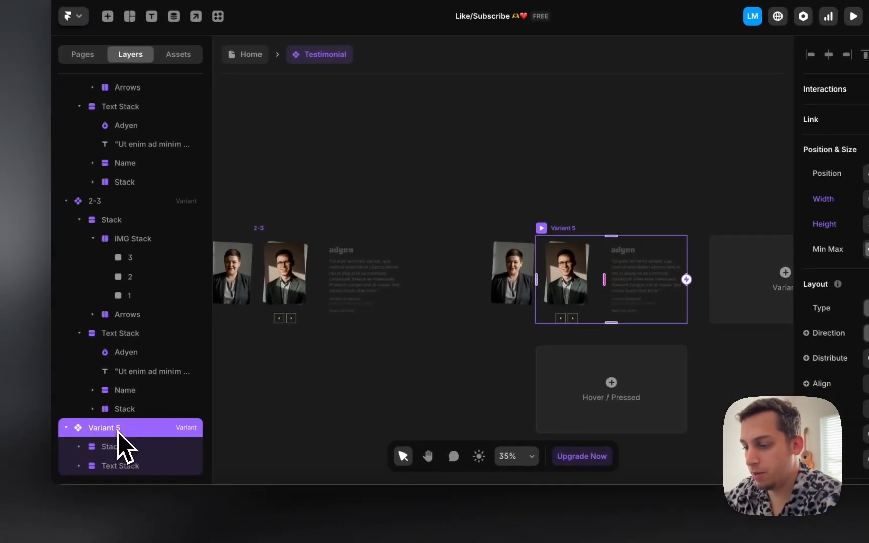
double_click(118, 431)
type("3")
left_click(382, 380)
Step: Move the woman's image into the second slot and the man's image over it in variant 3
scroll(423, 376, "left", 2)
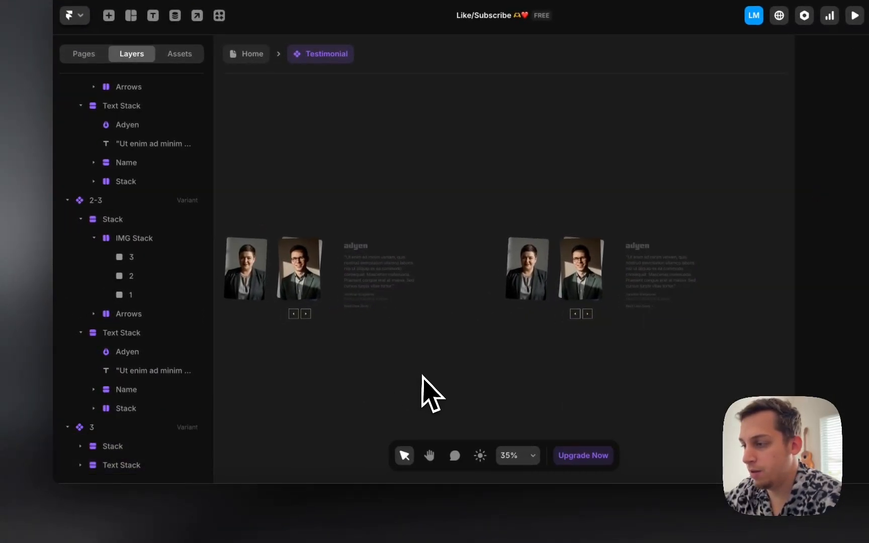
left_click(595, 276, "super")
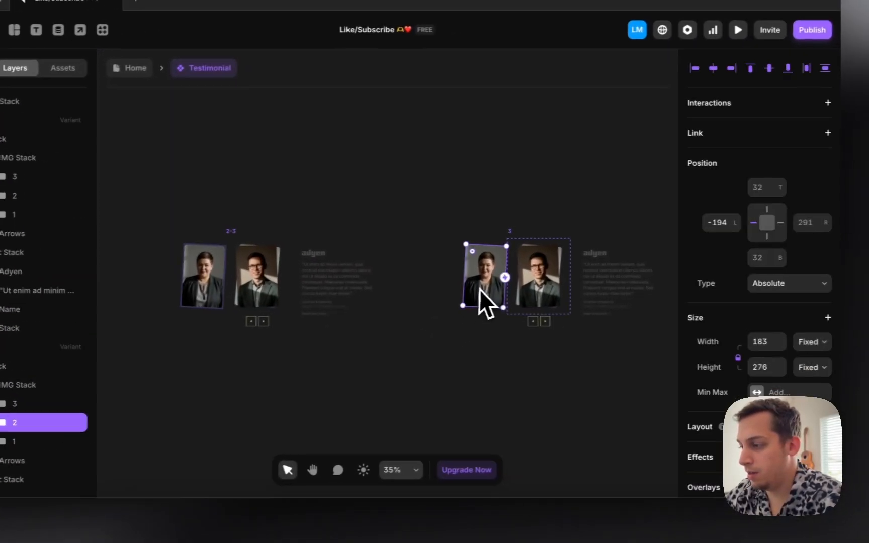
left_click_drag(475, 291, 521, 288)
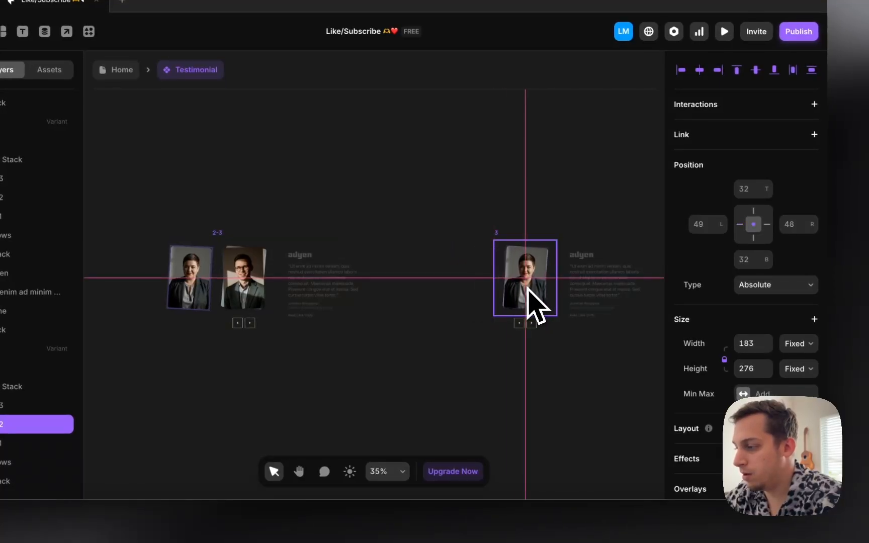
scroll(688, 349, "down", 6)
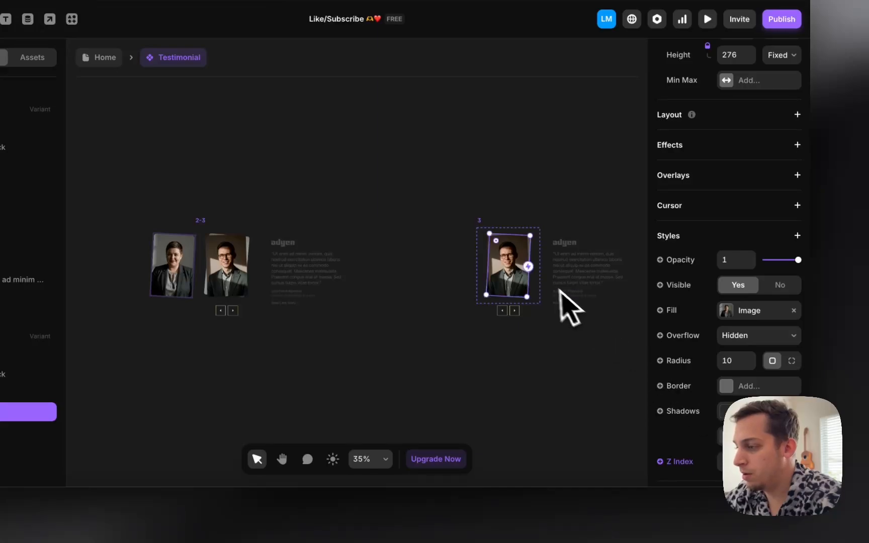
left_click(520, 271)
scroll(514, 277, "up", 5)
left_click_drag(514, 278, 463, 262)
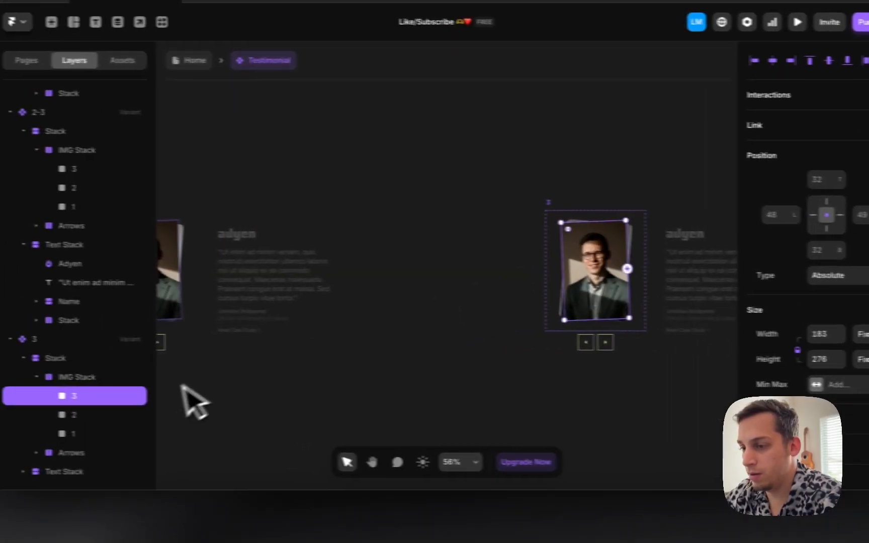
Step: Change the woman's image Z Index so the man's headshot sits on top, then reposition variant 3
left_click(53, 413)
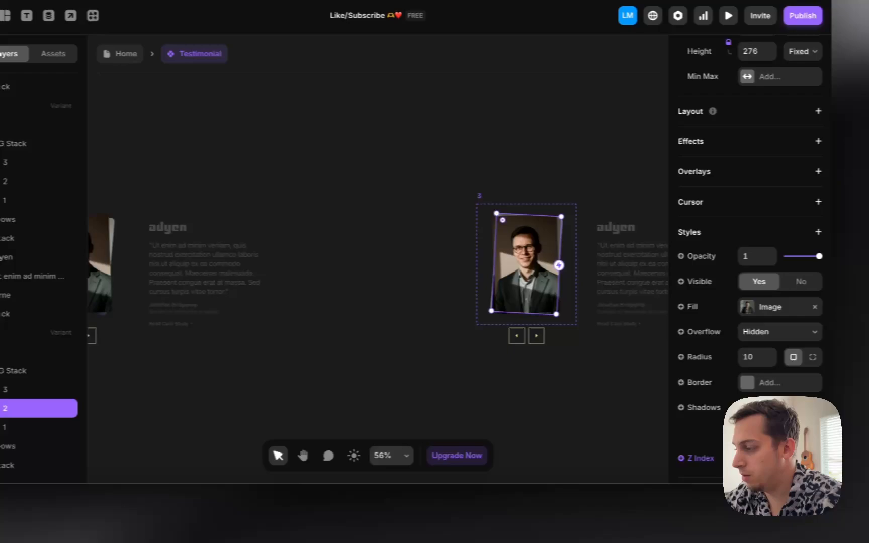
left_click(813, 458)
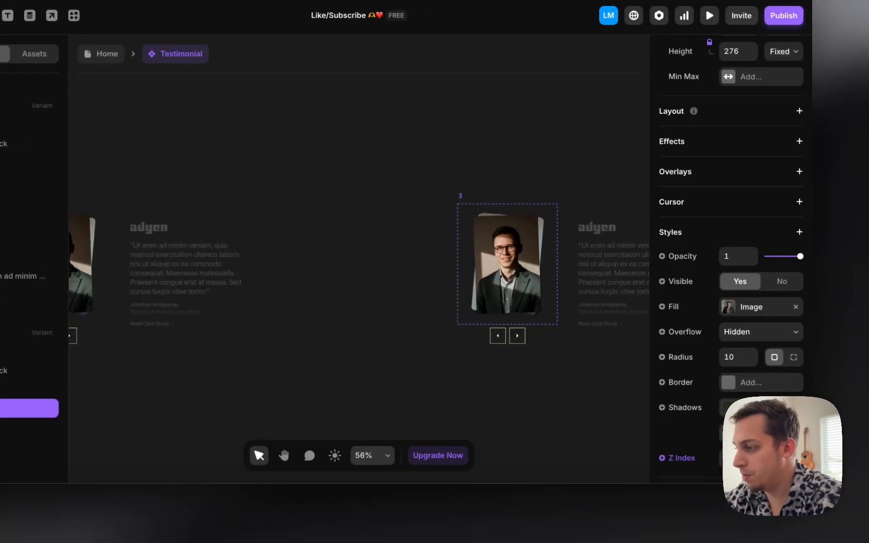
scroll(439, 276, "right", 2)
scroll(433, 275, "down", 4)
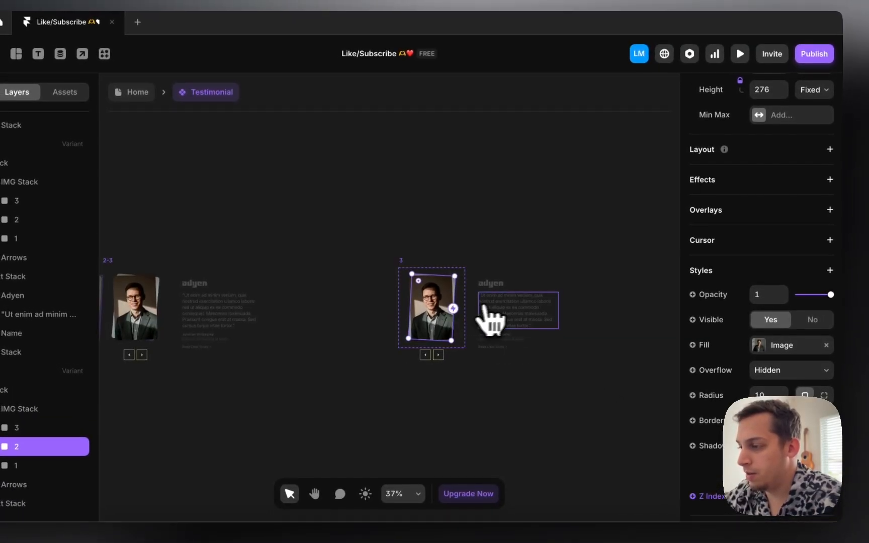
left_click_drag(400, 260, 348, 264)
Step: Reset variant 3's quote text stack to full opacity of 1
left_click(459, 297)
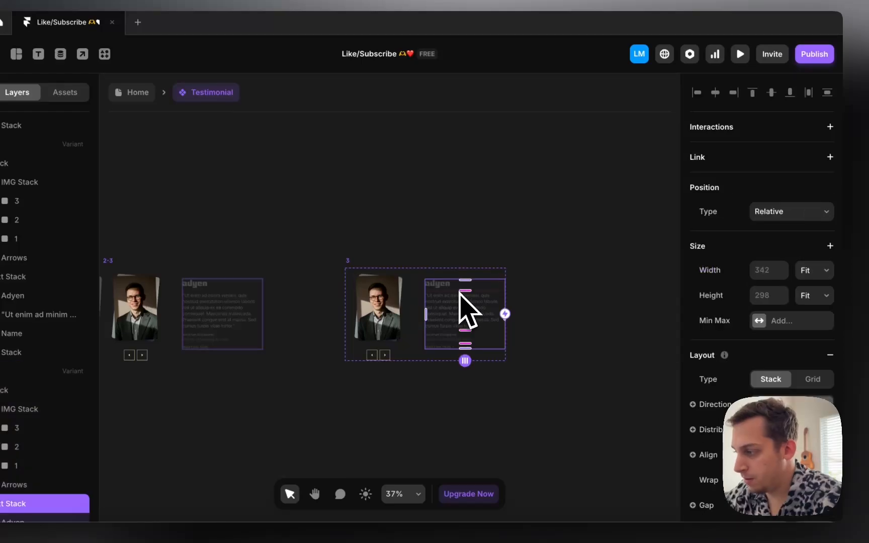
scroll(774, 368, "down", 5)
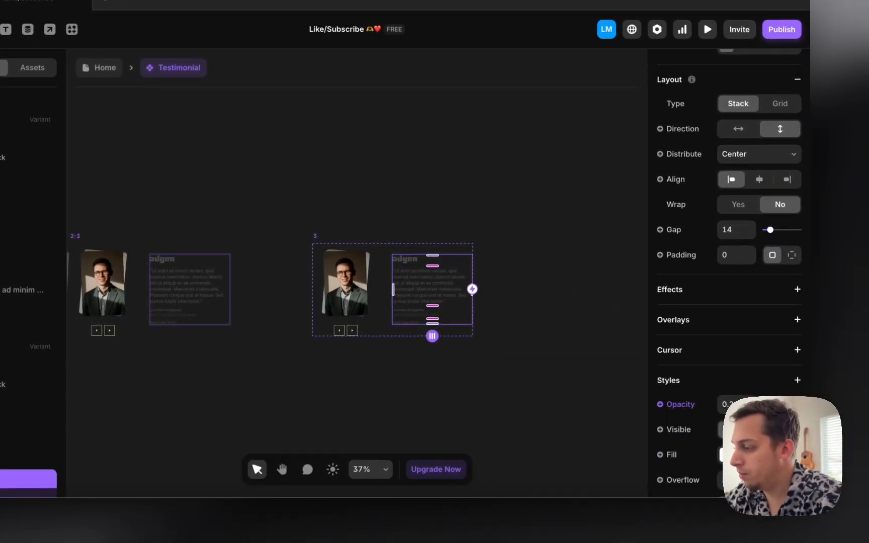
left_click(613, 321)
left_click(316, 238)
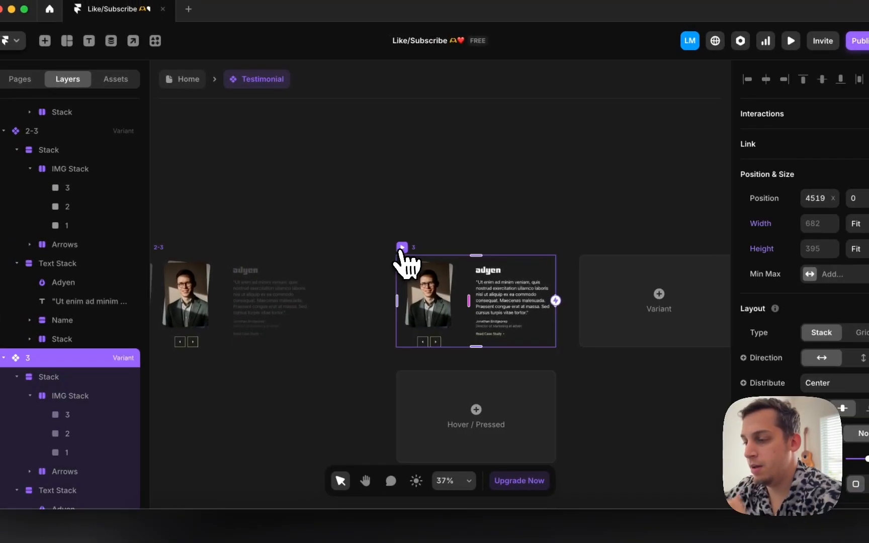
scroll(316, 239, "left", 4)
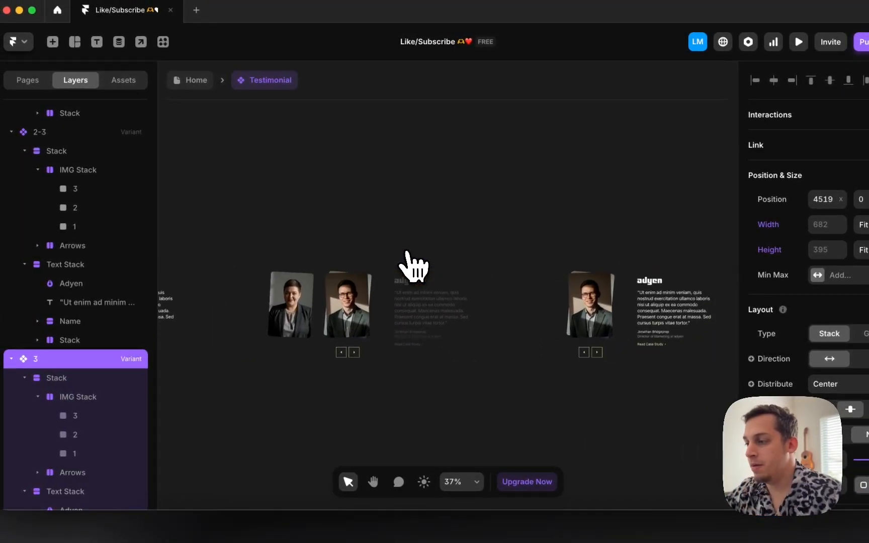
scroll(407, 252, "right", 3)
scroll(406, 252, "down", 3)
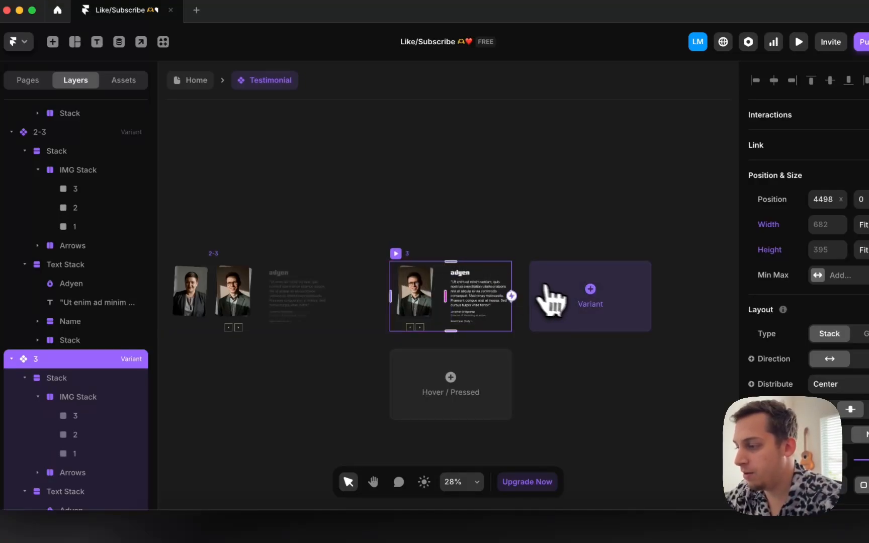
Step: Add variant 3-1 after variant 3 and move it right on the canvas
left_click(578, 298)
left_click_drag(418, 272, 452, 271)
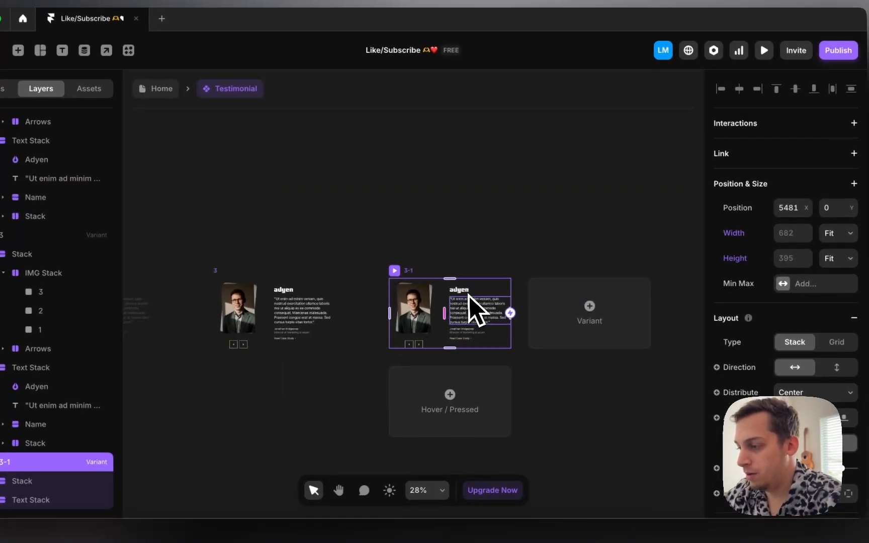
double_click(577, 279)
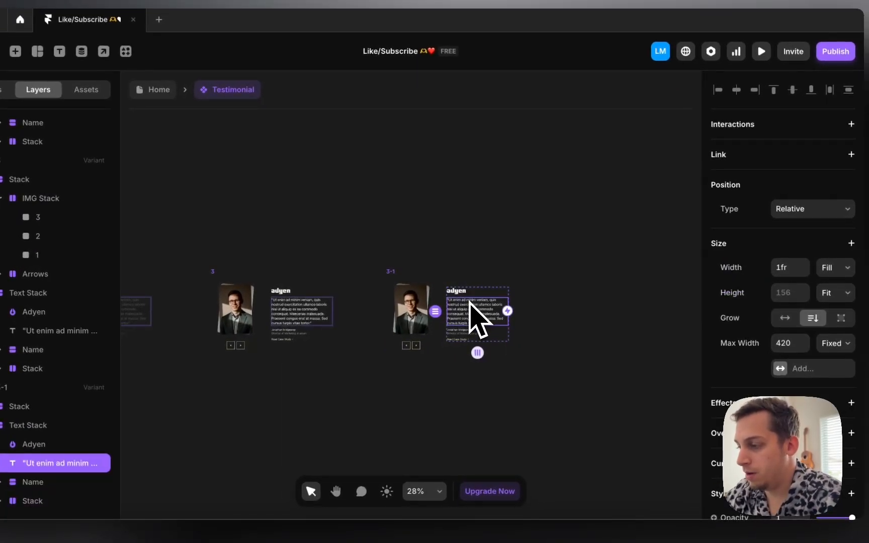
scroll(576, 278, "up", 5)
scroll(352, 301, "left", 2)
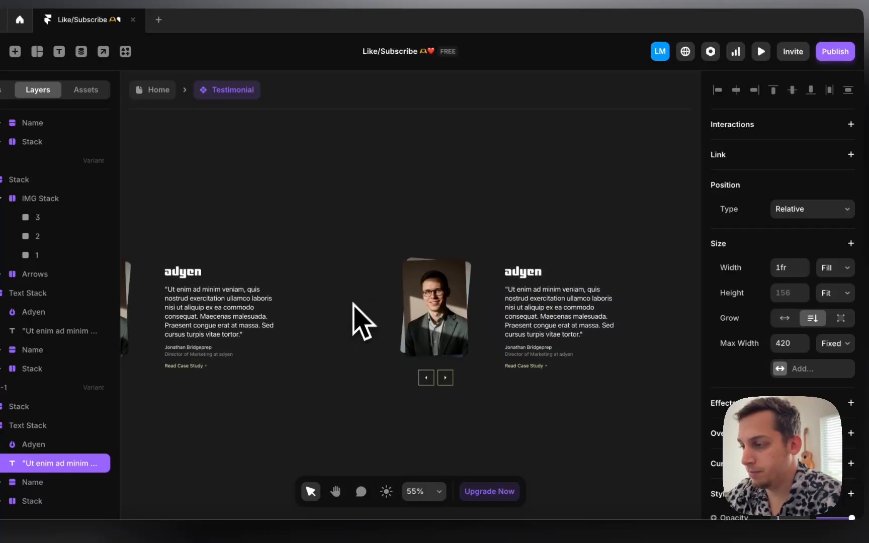
left_click_drag(401, 239, 453, 237)
Step: Slide the man's headshot in variant 3-1 left, undoing an accidental rotation
left_click(480, 288, "super")
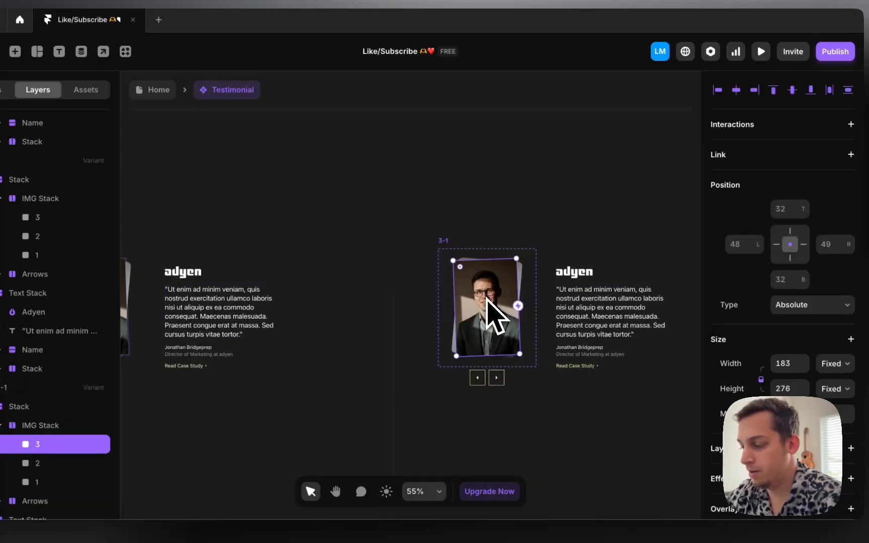
key("shift+Left")
key("shift+Left")
key("shift+Left")
key("shift+Left")
key("shift+Left")
key("shift+Left")
key("shift+Left")
key("shift+Left")
key("shift+Left")
key("shift+Left")
key("shift+Left")
key("shift+Left")
key("shift+Left")
key("shift+Left")
key("shift+Left")
key("shift+Left")
key("shift+Left")
key("shift+Left")
key("shift+Left")
key("shift+Left")
key("shift+Left")
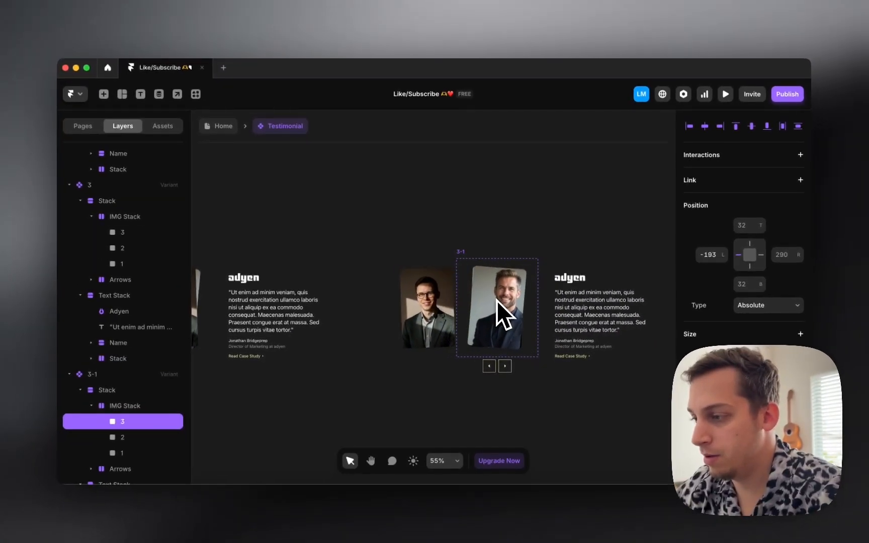
key("shift+Left")
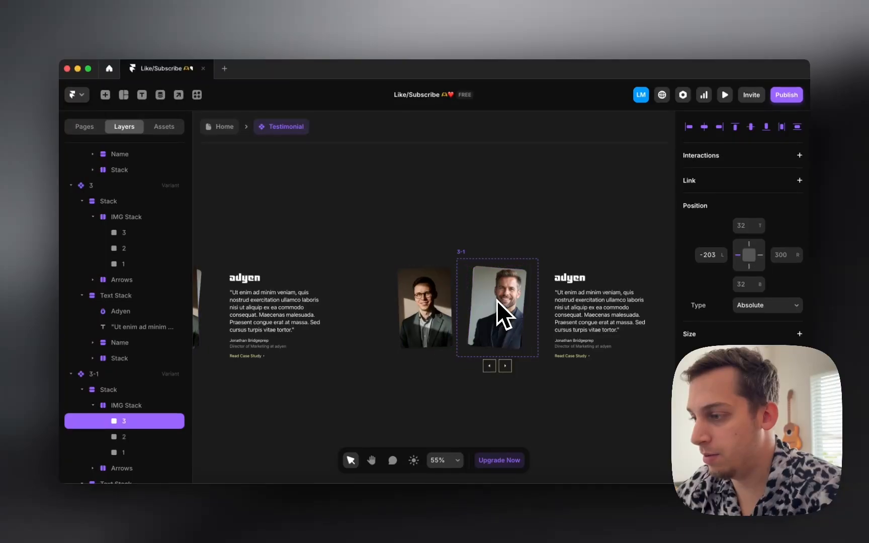
key("Right")
key("Right")
key("Right")
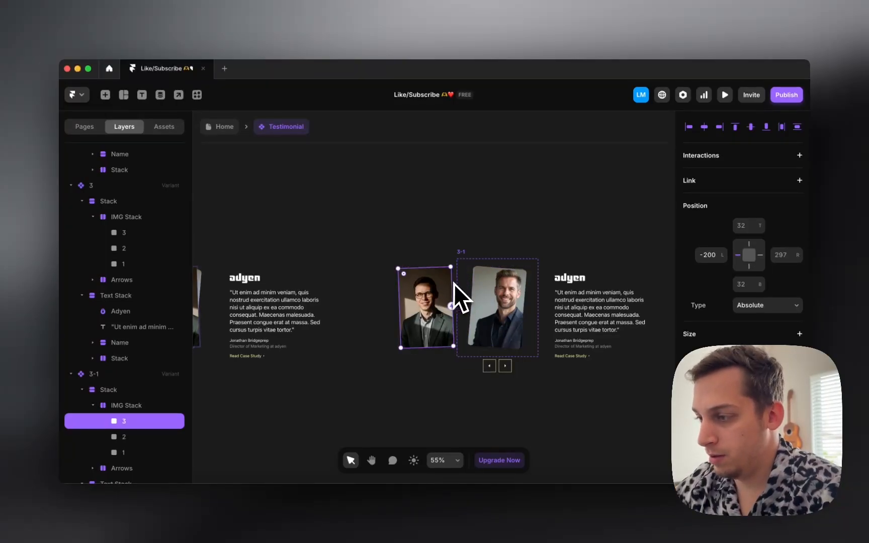
left_click_drag(458, 259, 459, 258)
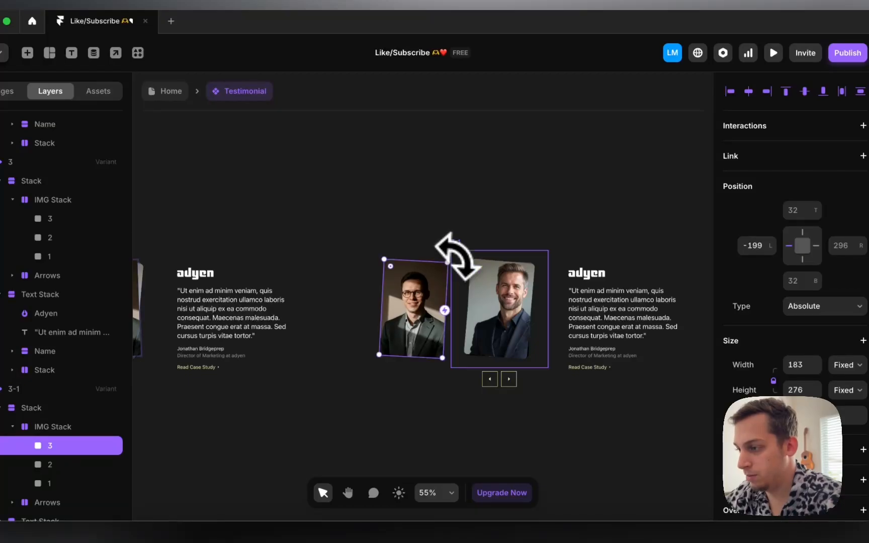
key("super+z")
Step: Tilt the headshot in variant 2 by 2° from its corner
scroll(455, 261, "left", 4)
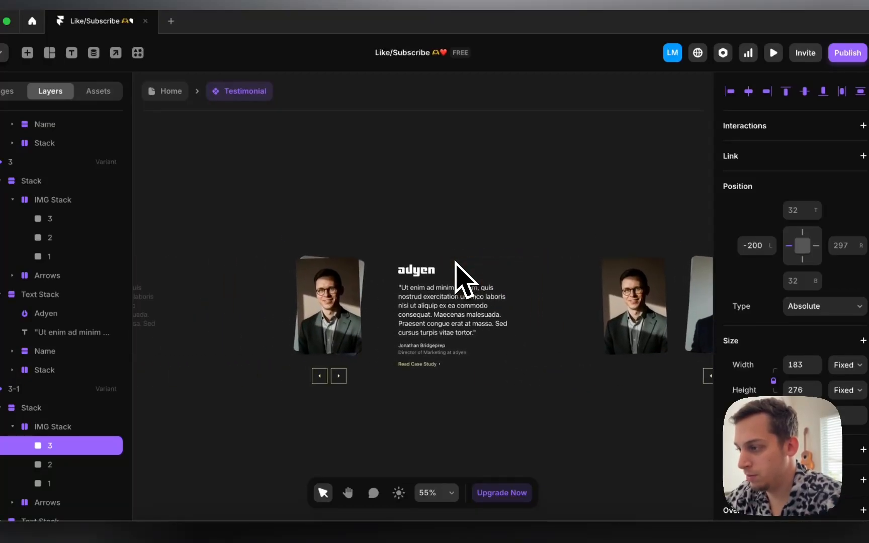
scroll(455, 261, "right", 2)
scroll(303, 313, "left", 7)
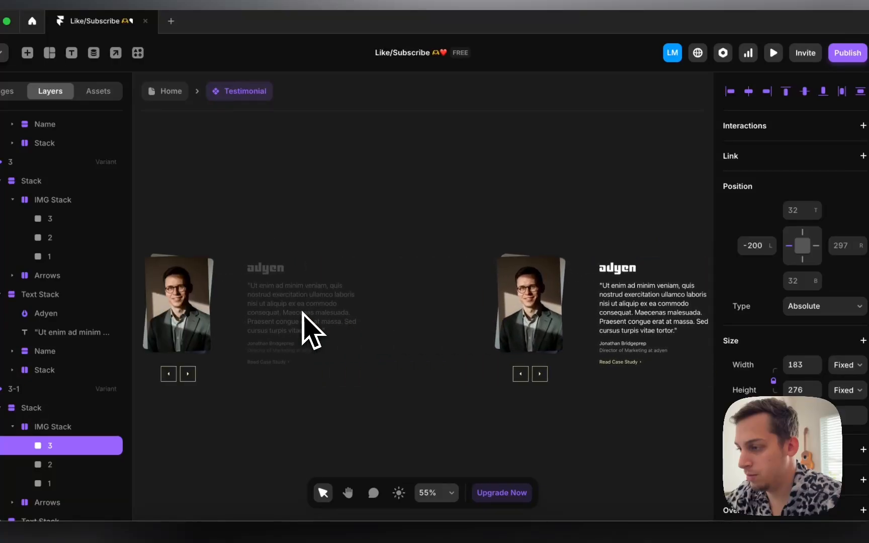
left_click(307, 305)
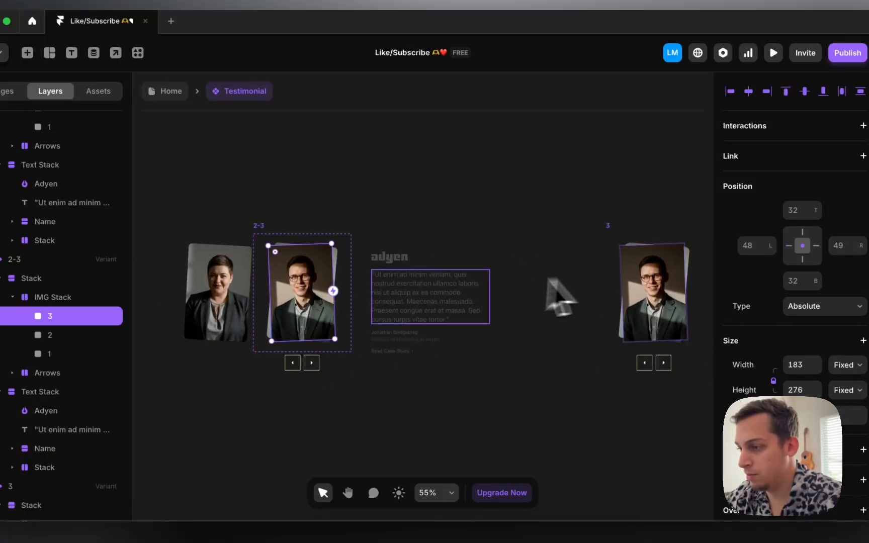
scroll(548, 278, "left", 10)
left_click(461, 300)
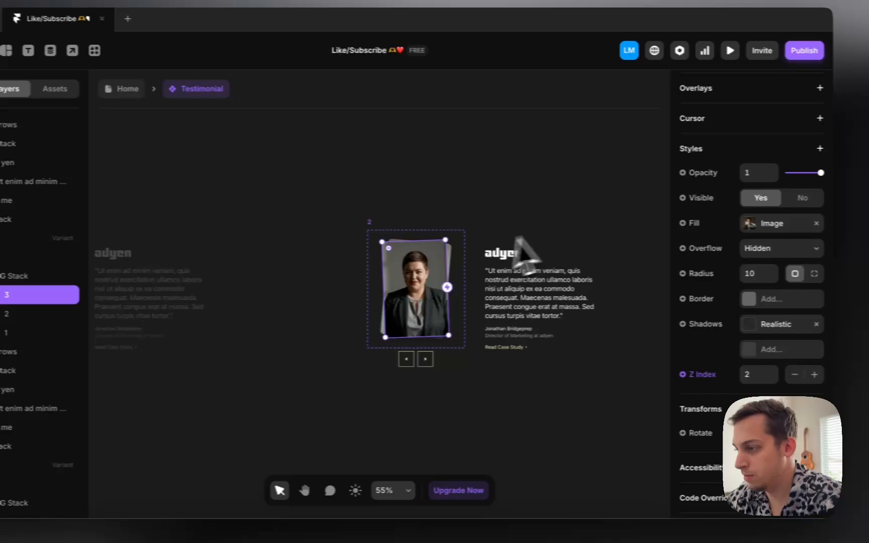
left_click_drag(453, 236, 453, 234)
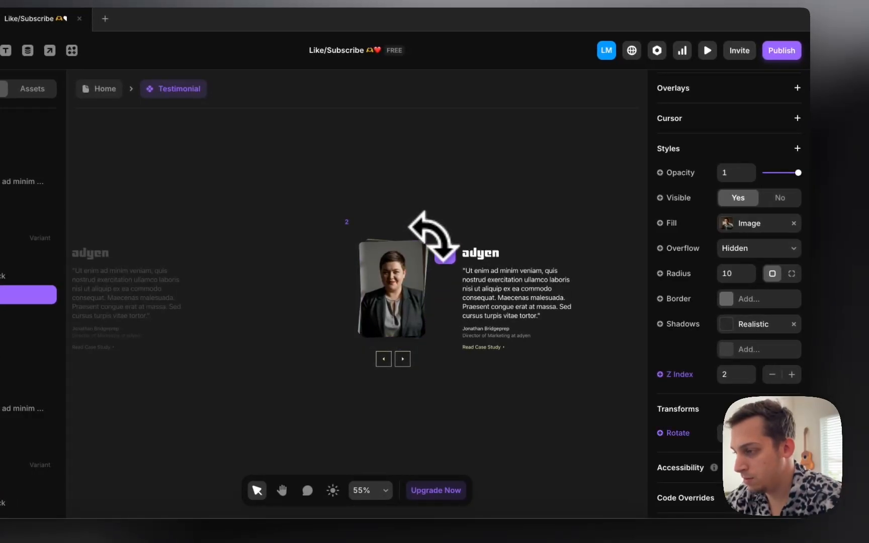
Step: Fade variant 3-1's quote text block to 0.2 opacity
scroll(433, 236, "right", 5)
scroll(757, 302, "down", 1)
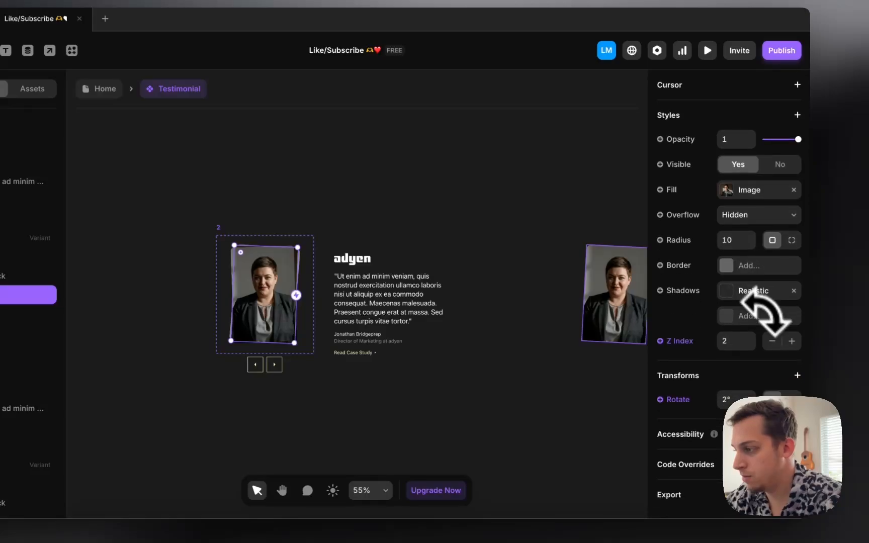
scroll(551, 320, "right", 8)
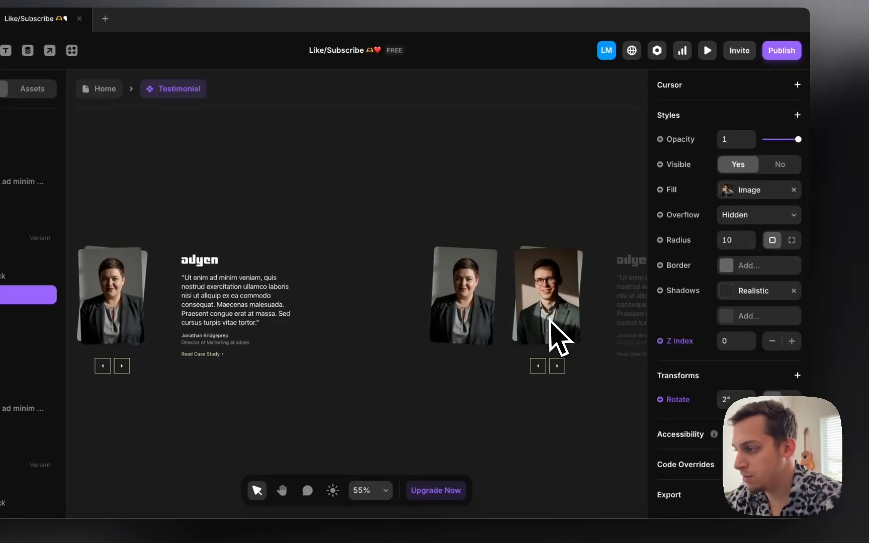
scroll(552, 320, "left", 12)
scroll(551, 321, "down", 3)
scroll(552, 320, "down", 3)
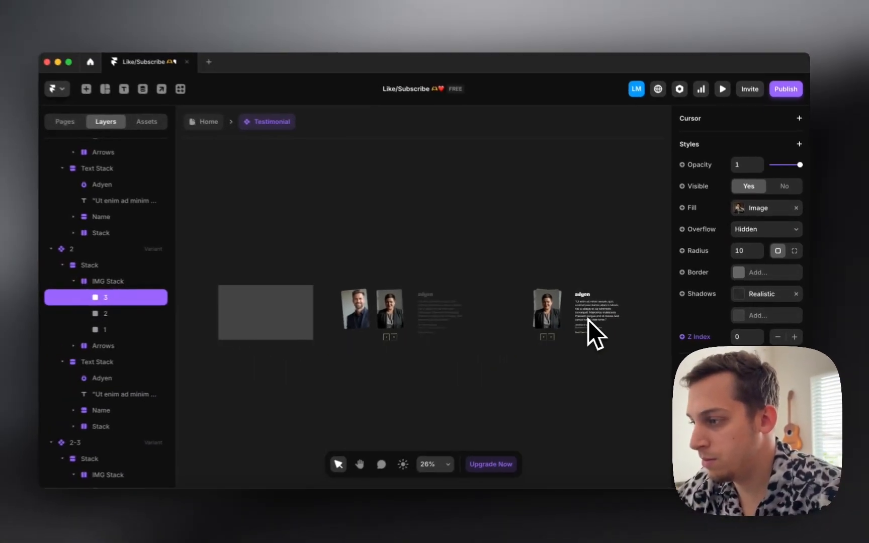
scroll(417, 320, "left", 4)
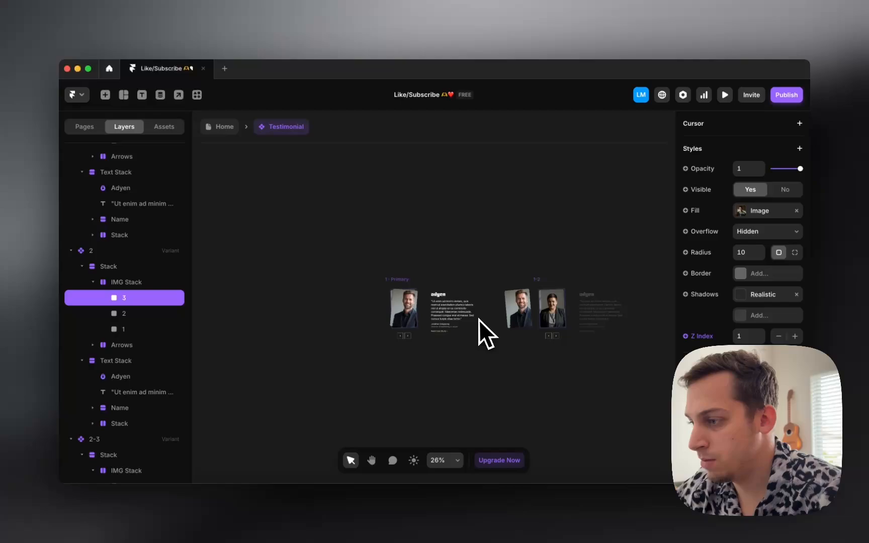
scroll(479, 320, "right", 15)
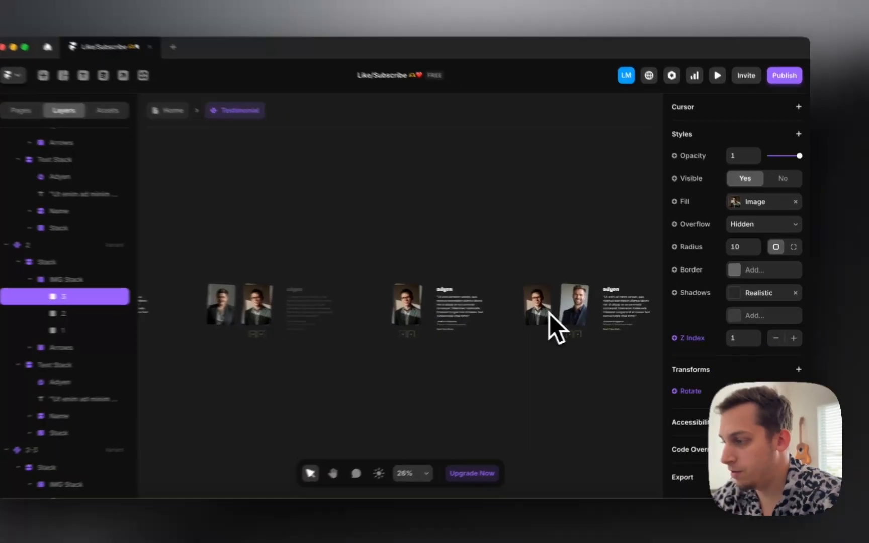
left_click(549, 313)
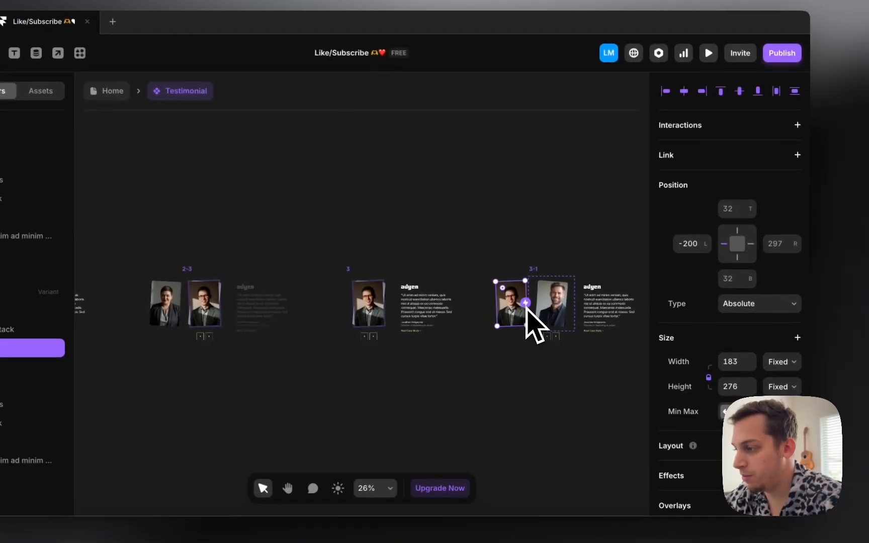
scroll(584, 308, "right", 5)
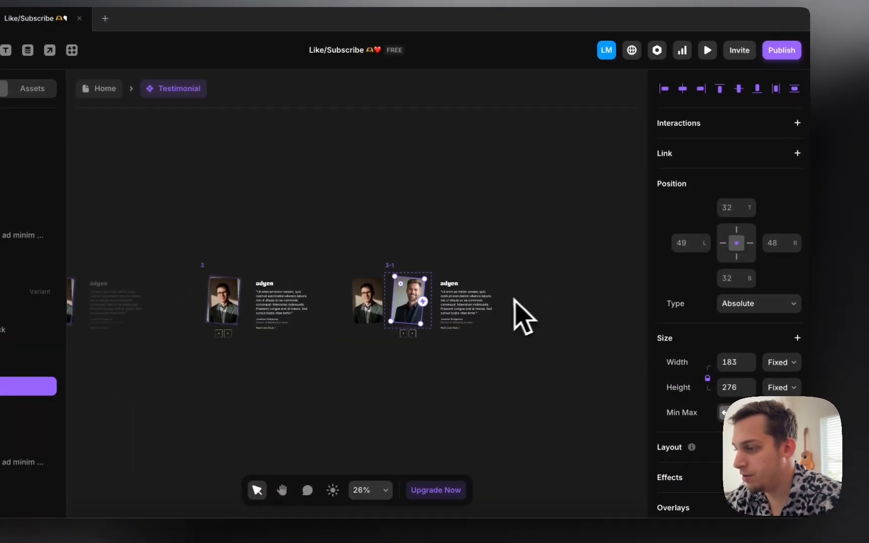
left_click(523, 316)
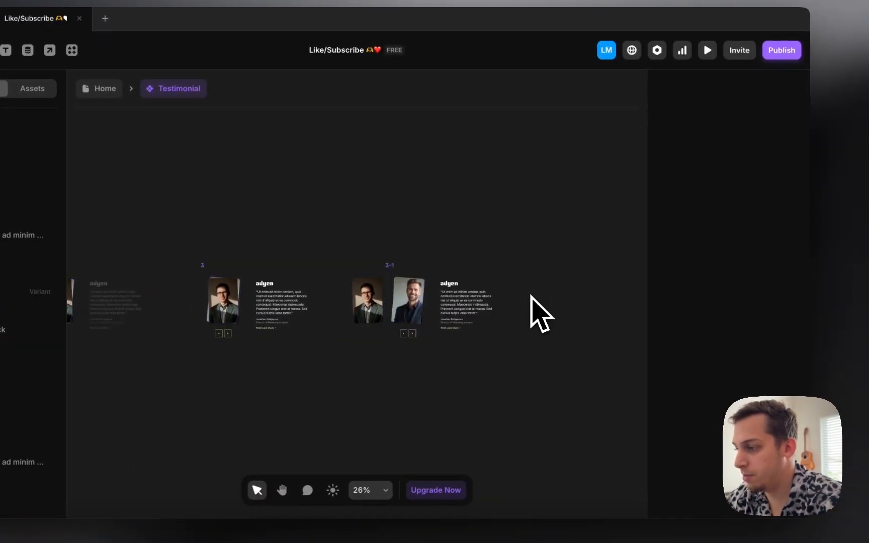
left_click(464, 293)
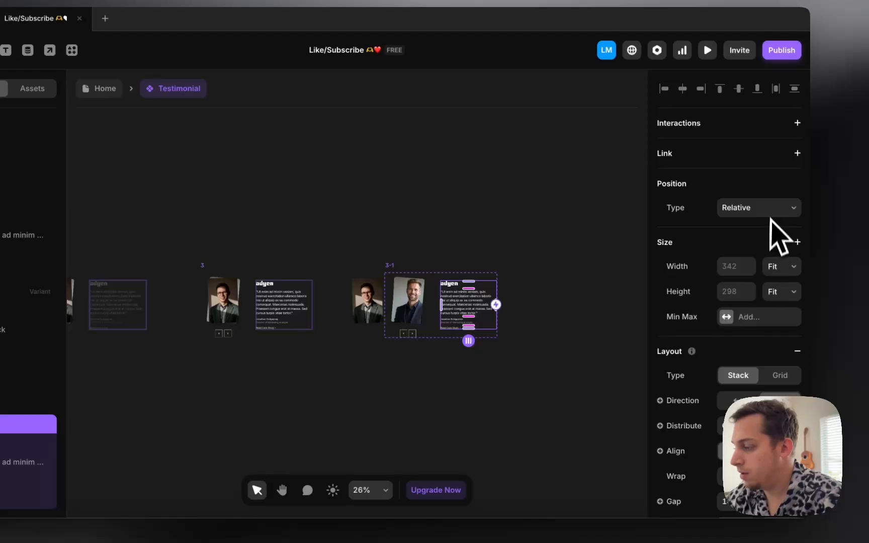
scroll(760, 317, "down", 8)
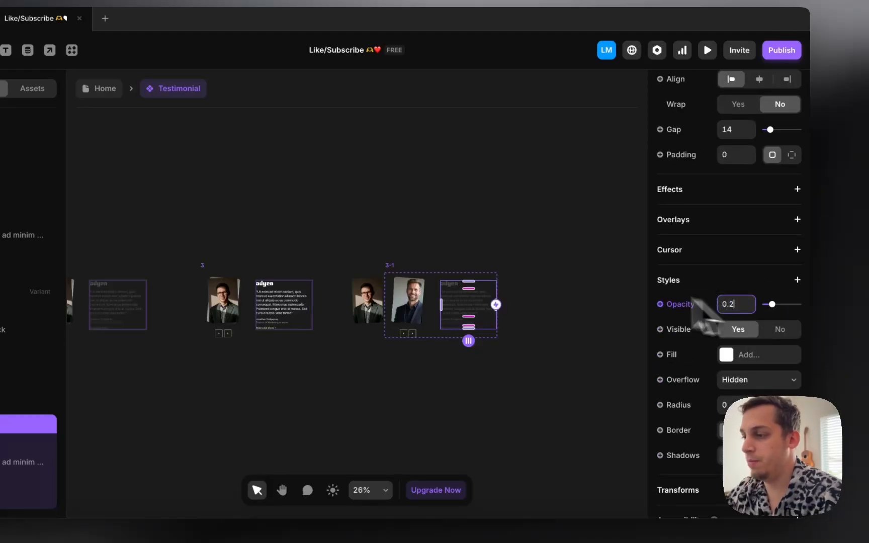
left_click(500, 230)
Step: Select the next arrow in the Primary variant
scroll(460, 209, "left", 13)
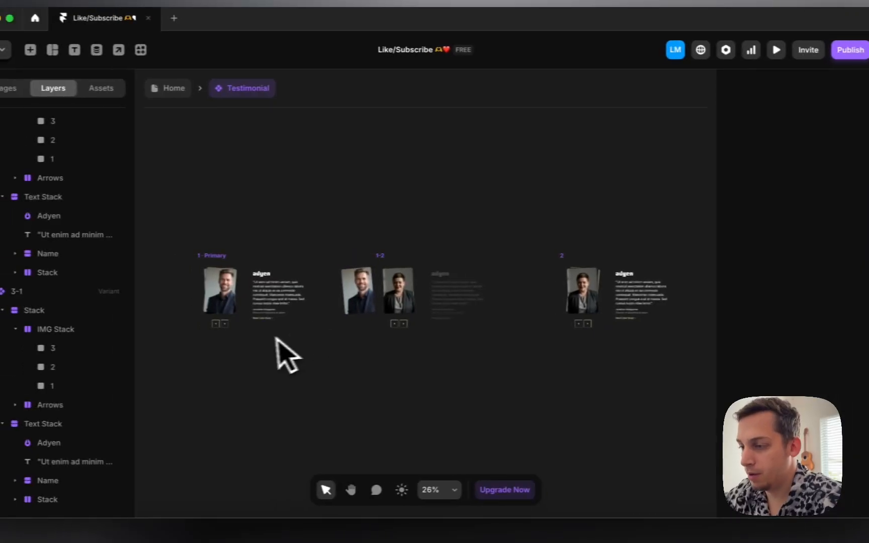
left_click(225, 324, "super")
scroll(224, 324, "up", 5)
Step: Give the Primary next-arrow stack a click transition to variant 1-2
left_click(225, 329, "super")
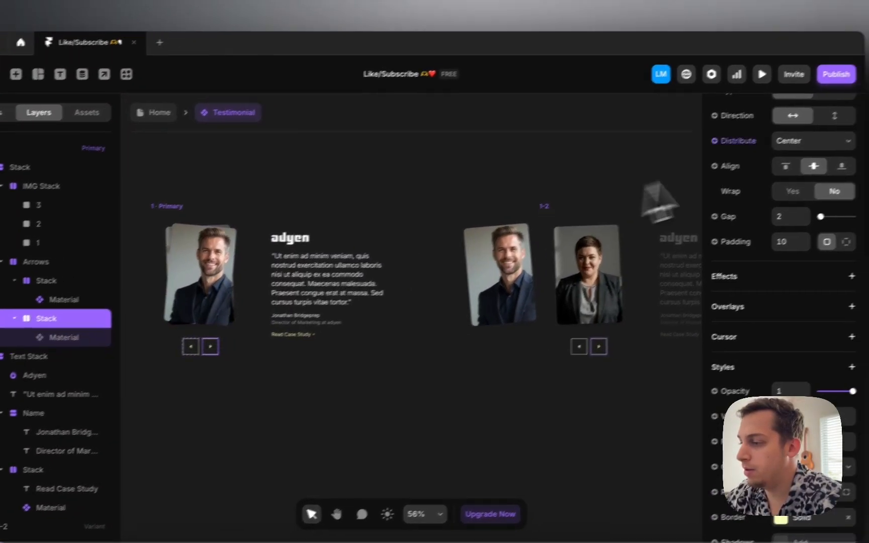
scroll(307, 287, "up", 3)
scroll(810, 211, "up", 5)
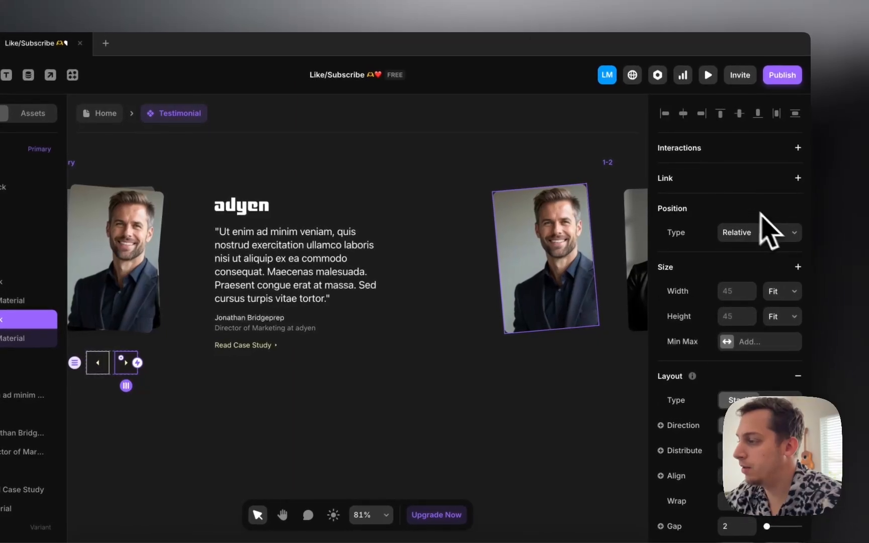
left_click(797, 149)
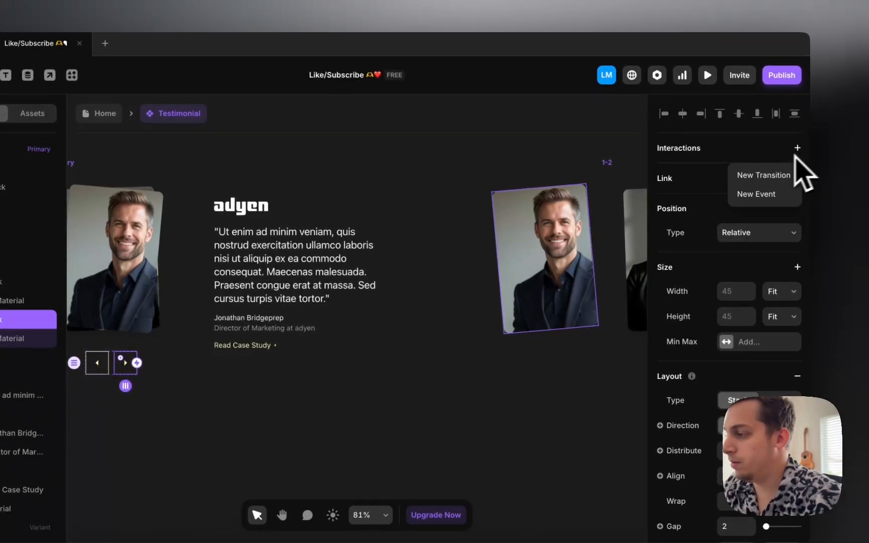
left_click(765, 175)
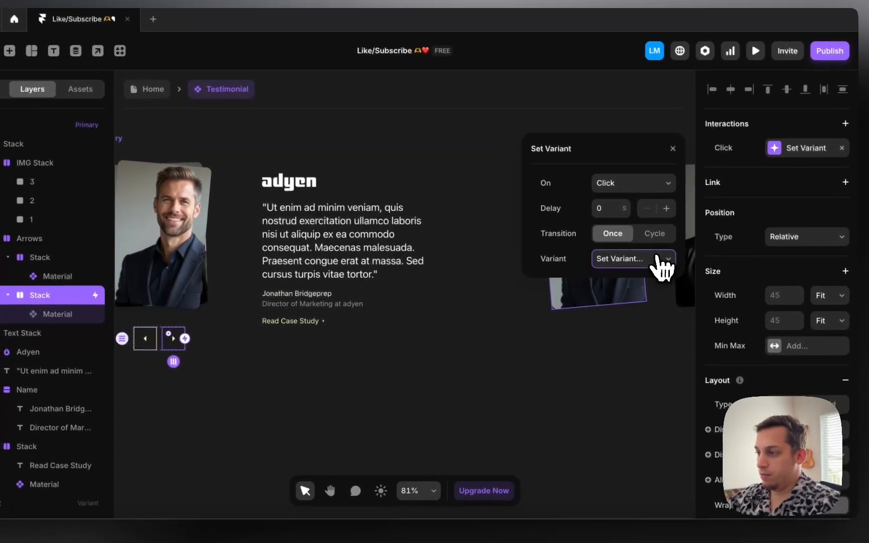
left_click(609, 283)
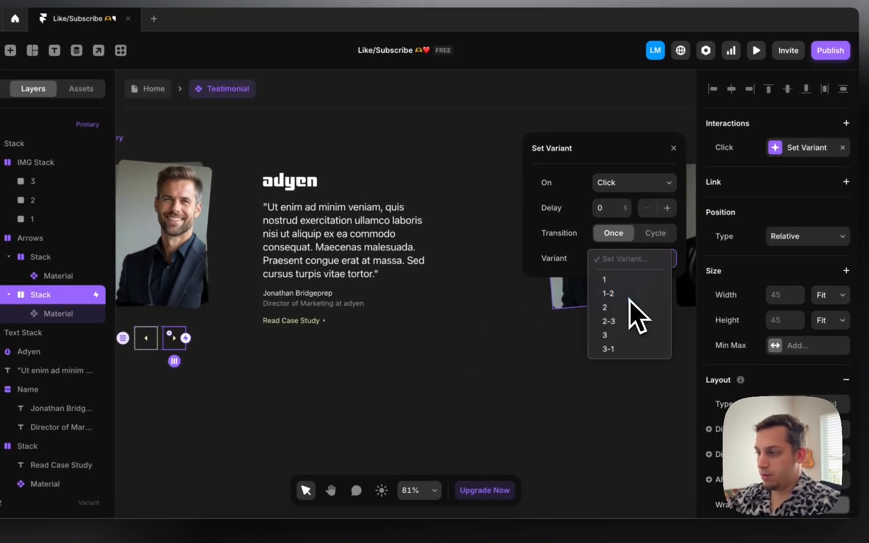
left_click(608, 294)
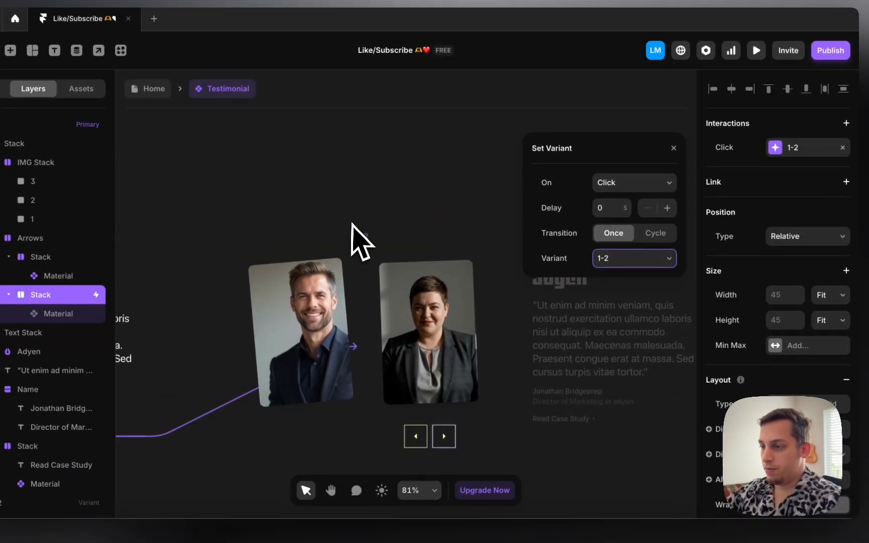
Step: Make variant 1-2 switch to variant 2 On Appear after a 0.3 s delay
left_click(364, 244)
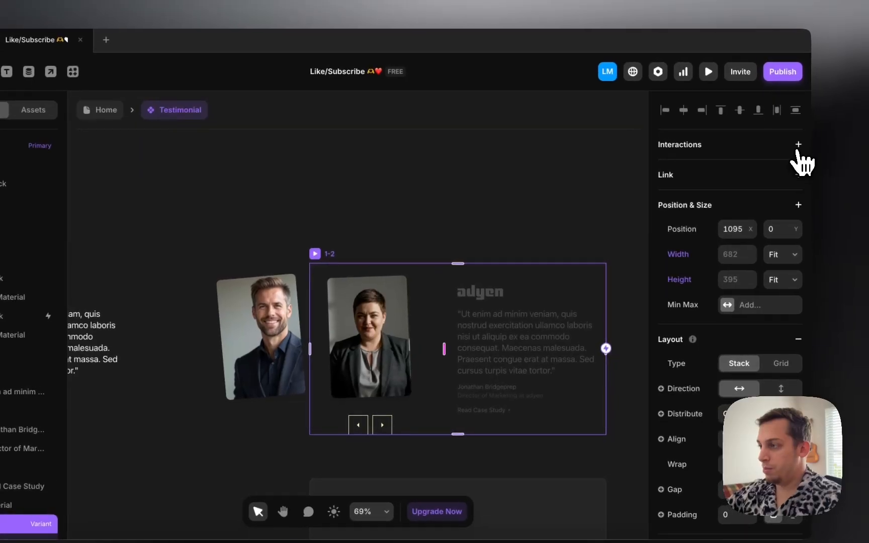
left_click(798, 149)
left_click(744, 176)
left_click(604, 203)
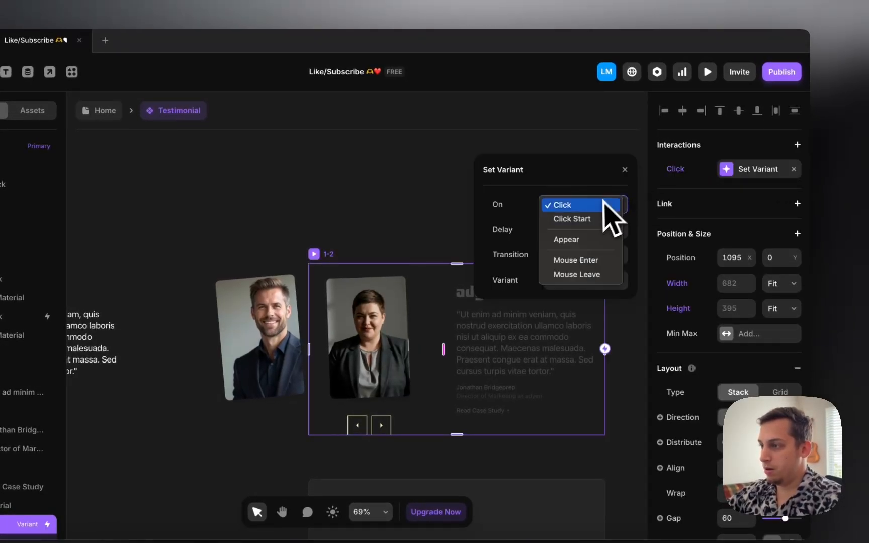
left_click(577, 240)
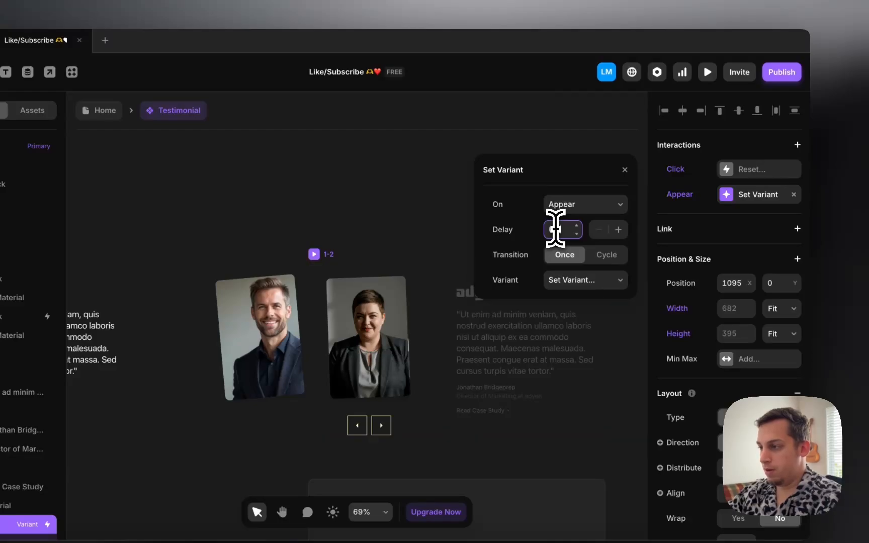
type(".3")
left_click(598, 280)
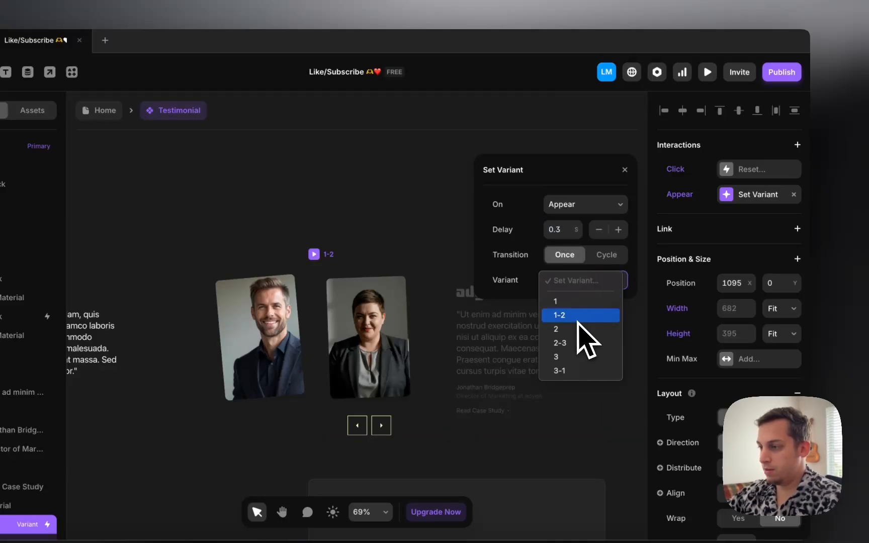
left_click(578, 329)
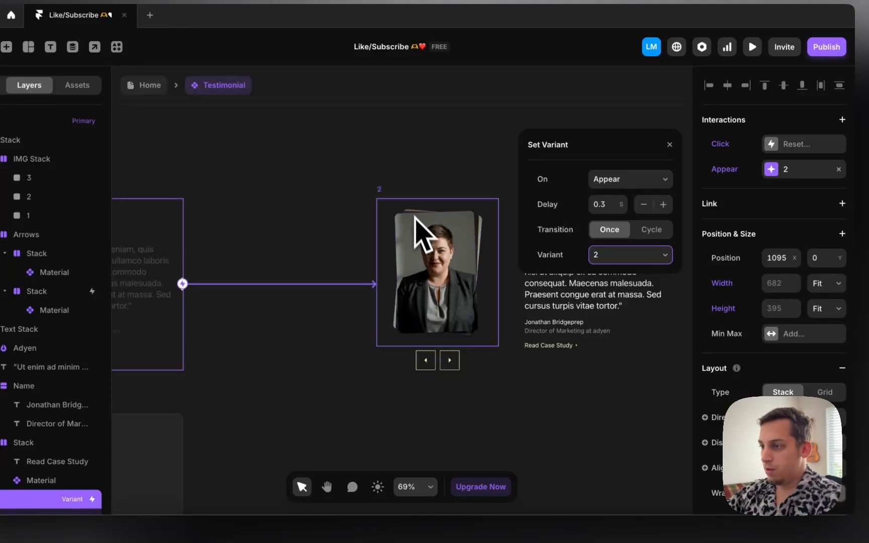
Step: Remove the inherited click transition from variant 1-2's next arrow
left_click(378, 198)
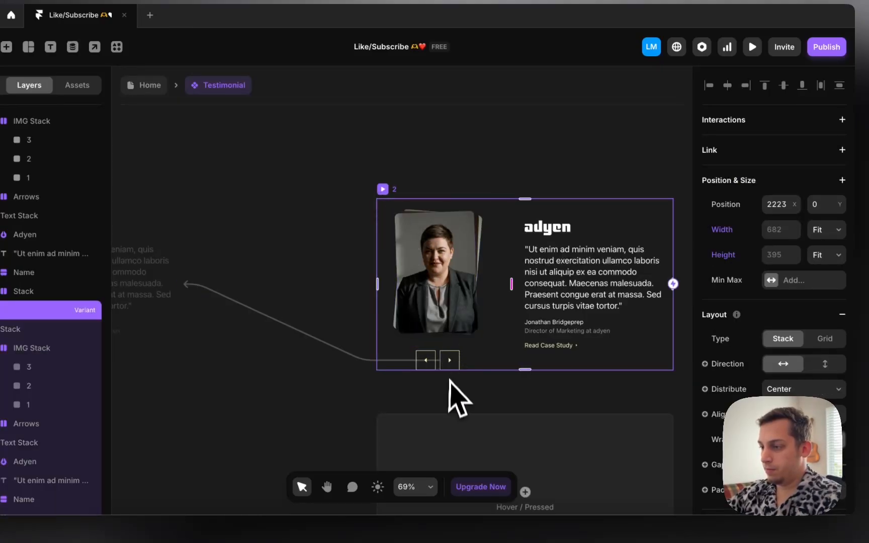
left_click(449, 369)
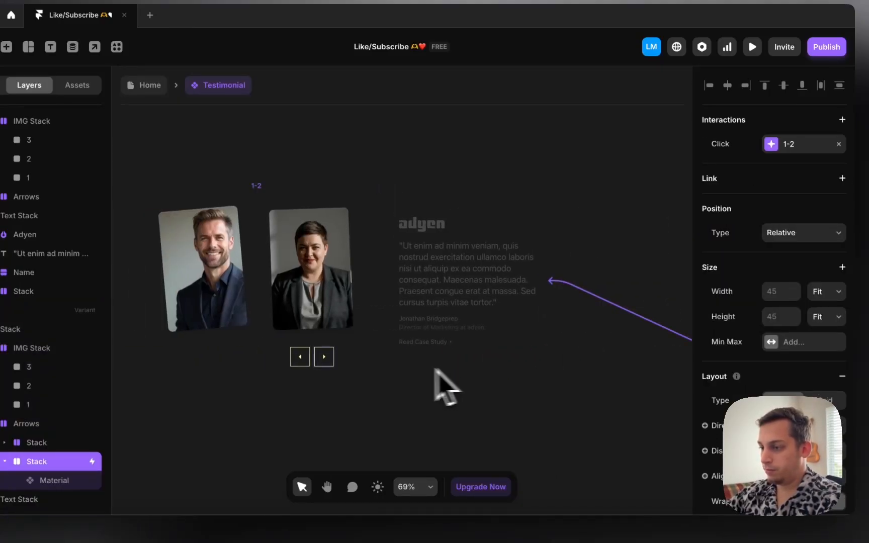
left_click(319, 363)
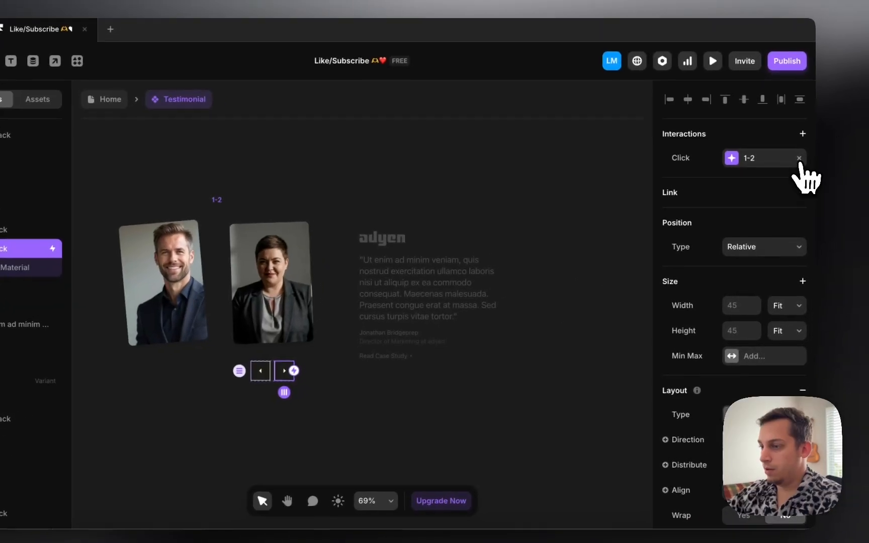
left_click(838, 145)
Step: Retarget variant 2's forward arrow click interaction to variant 2-3
scroll(567, 266, "right", 10)
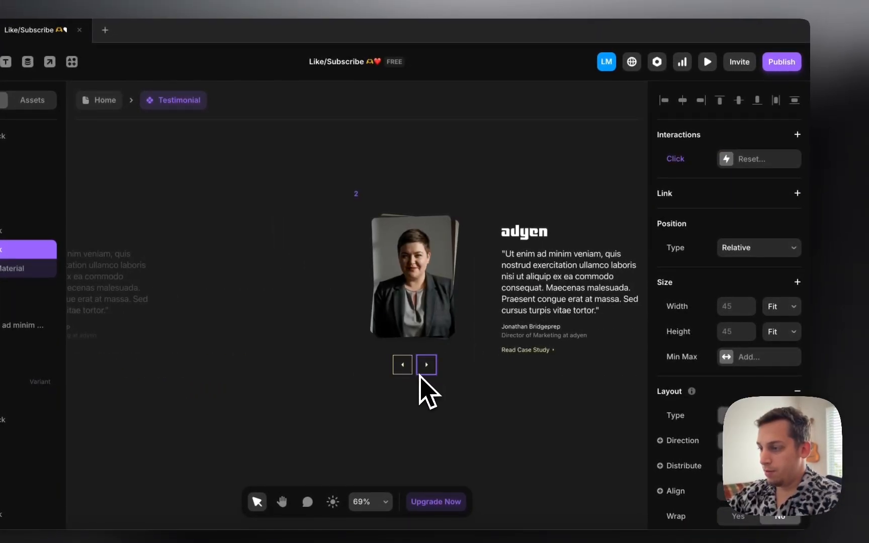
left_click(427, 367)
left_click(764, 159)
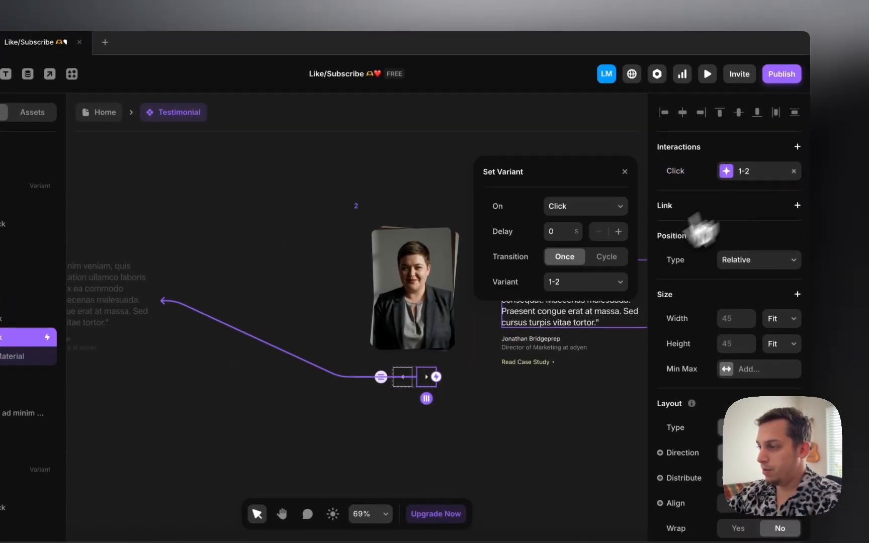
left_click(596, 266)
left_click(585, 310)
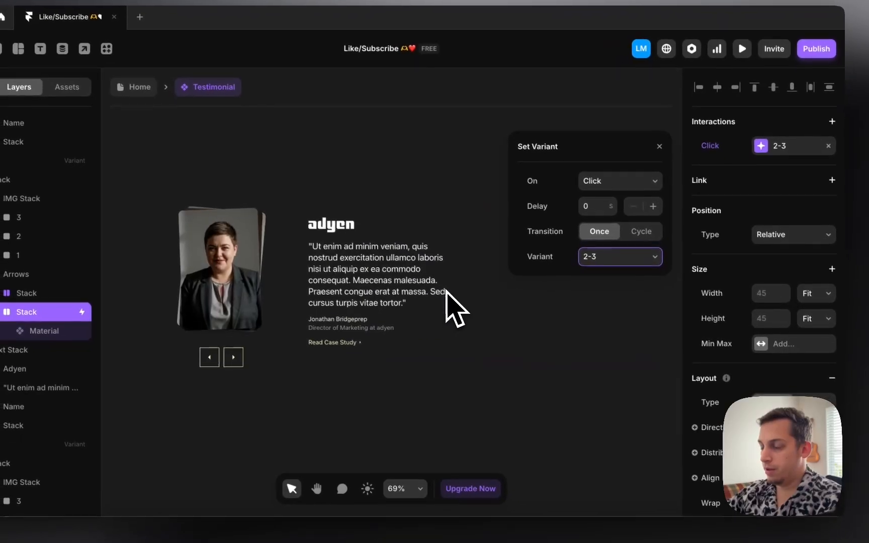
Step: Add a new click transition to variant 2's back arrow, leaving its target unset
scroll(445, 288, "left", 10)
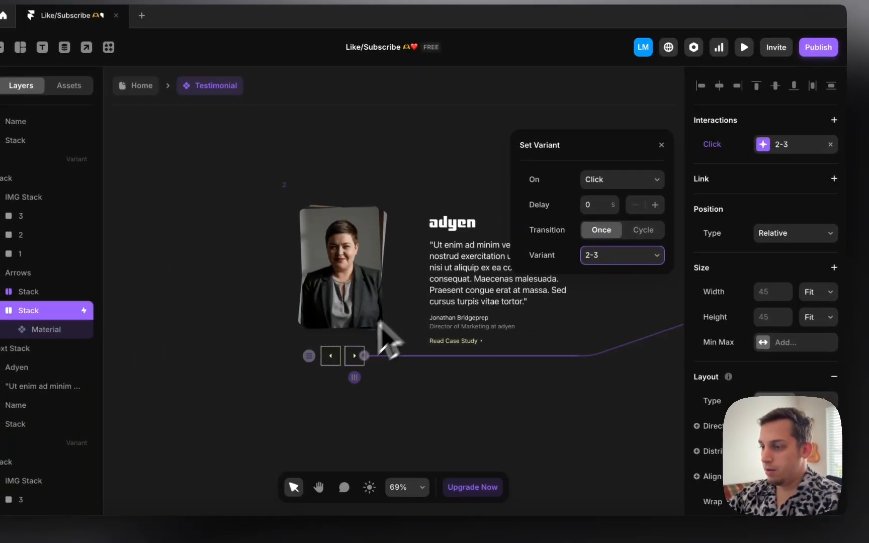
left_click(335, 354)
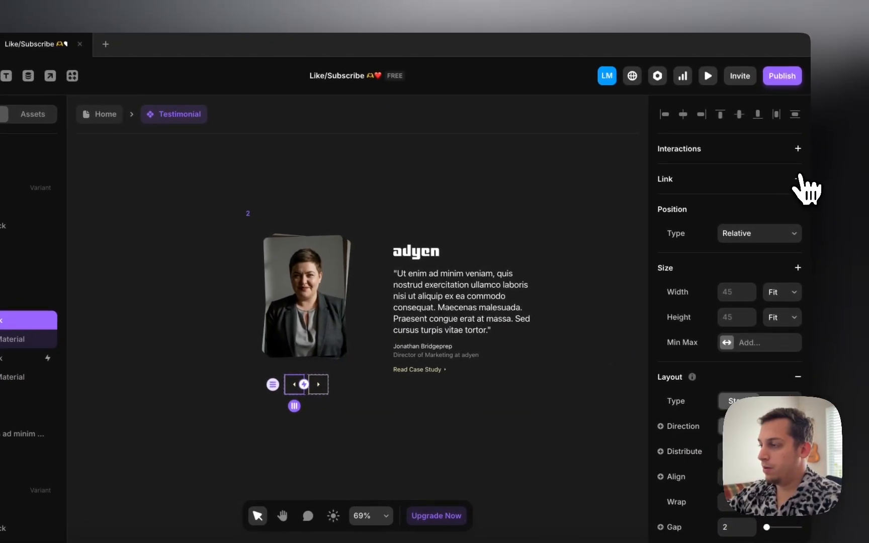
left_click(782, 173)
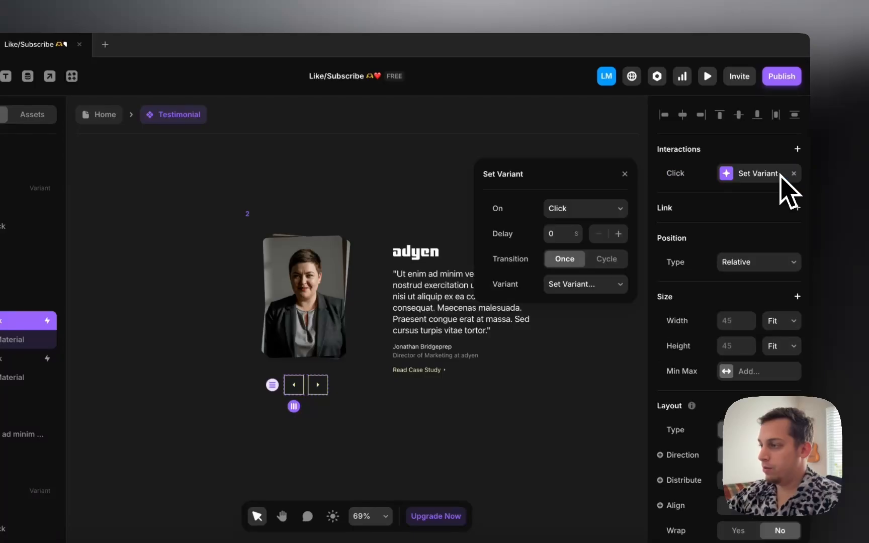
left_click(594, 211)
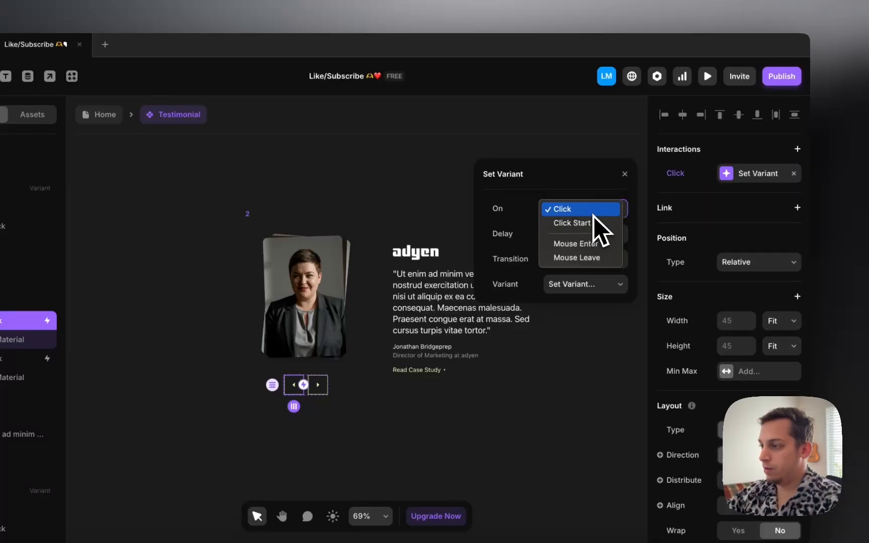
left_click(606, 284)
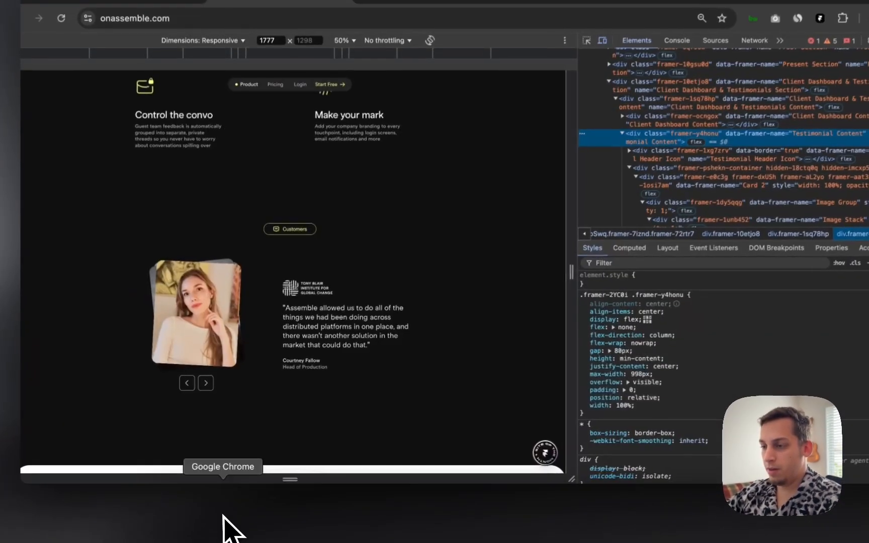
Step: Step the onassemble.com carousel back and forth, ending on the Framework testimonial
left_click(186, 381)
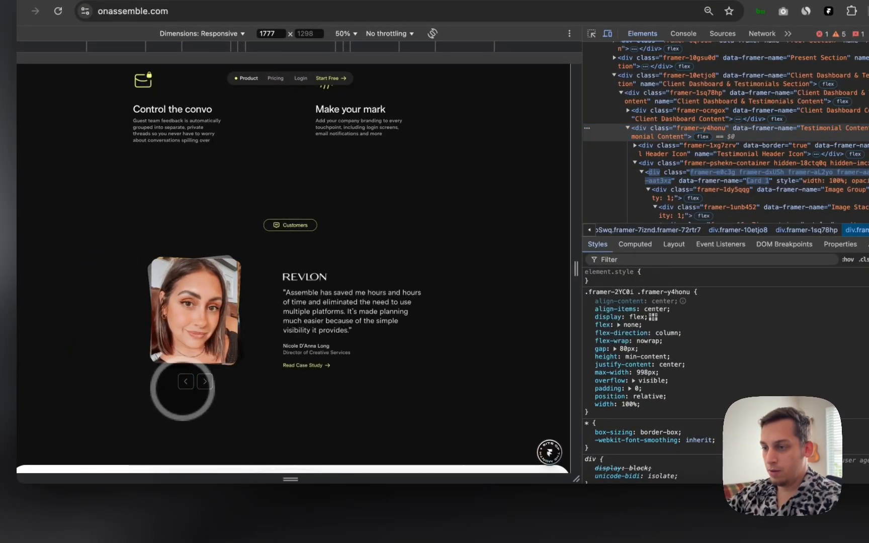
left_click(186, 381)
left_click(186, 381)
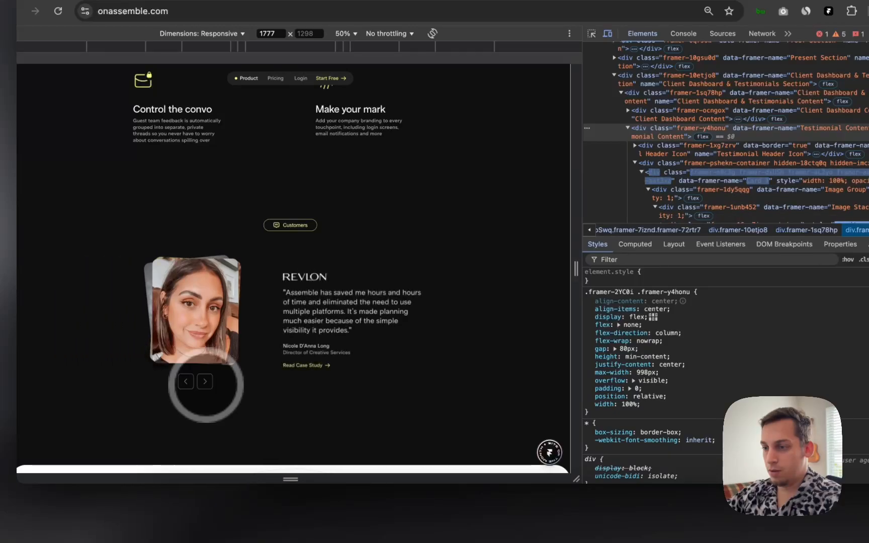
left_click(185, 381)
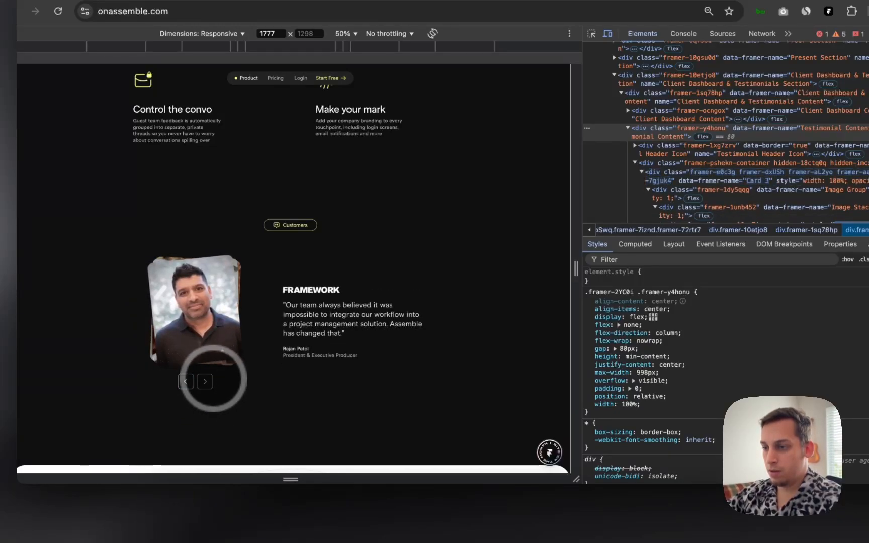
left_click(205, 381)
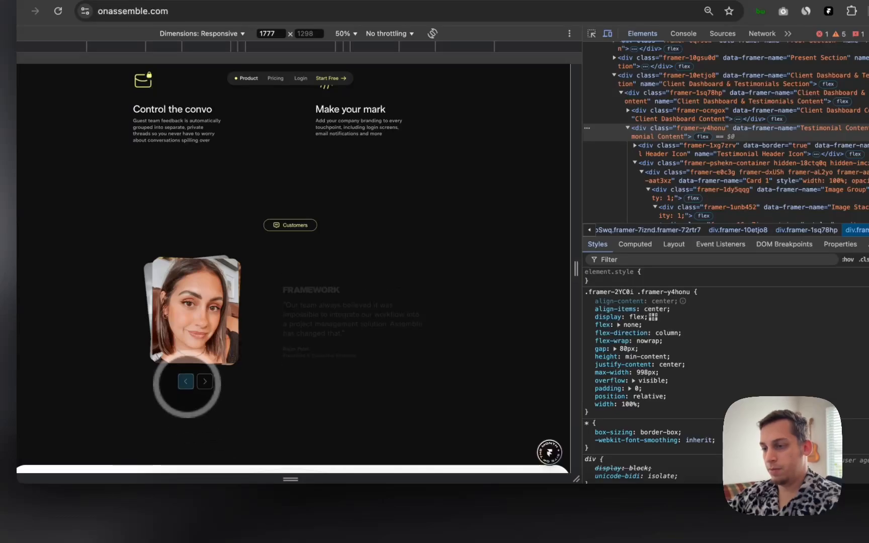
left_click(185, 381)
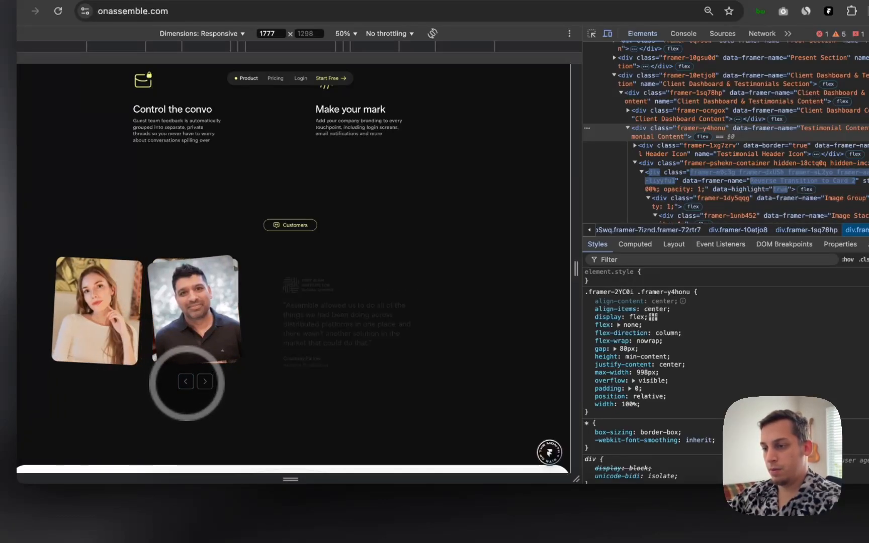
left_click(204, 381)
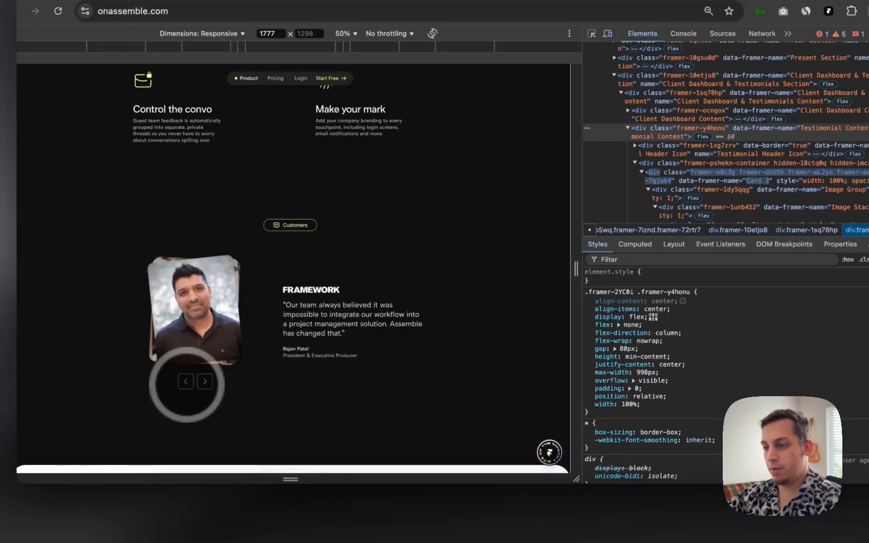
left_click(205, 381)
left_click(186, 381)
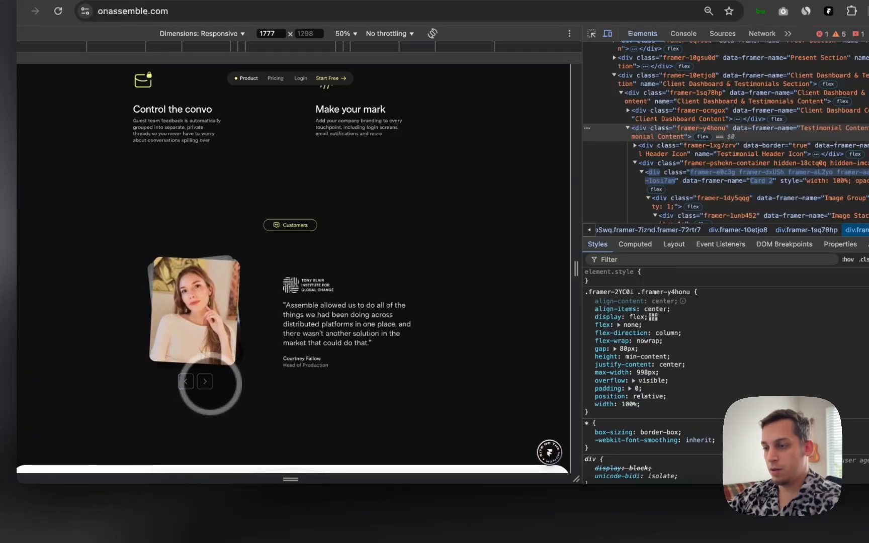
left_click(205, 381)
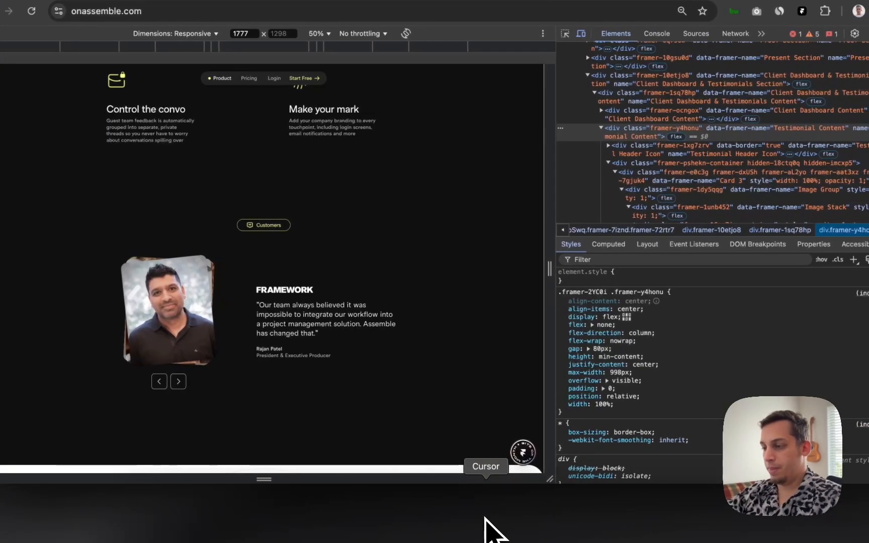
Step: Give variant 2-3 an Appear transition that switches to variant 3 after a short delay
left_click(465, 515)
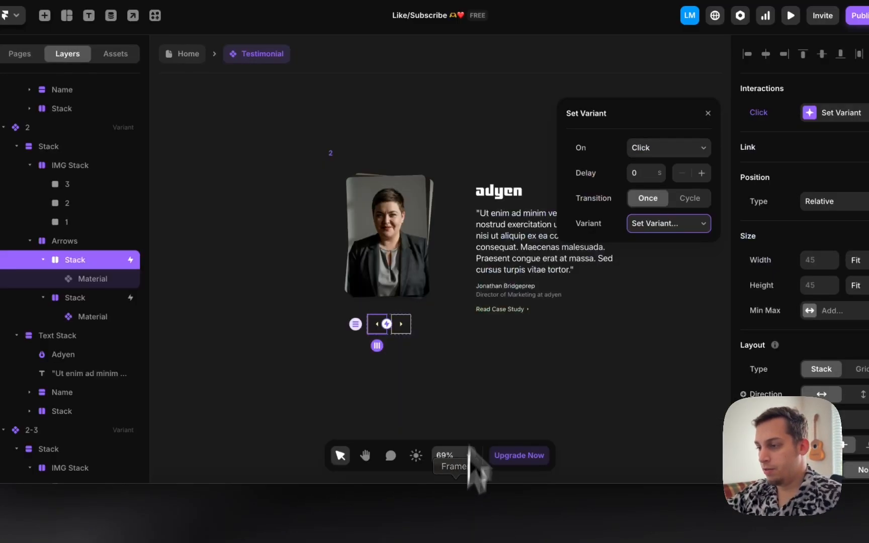
left_click(289, 323)
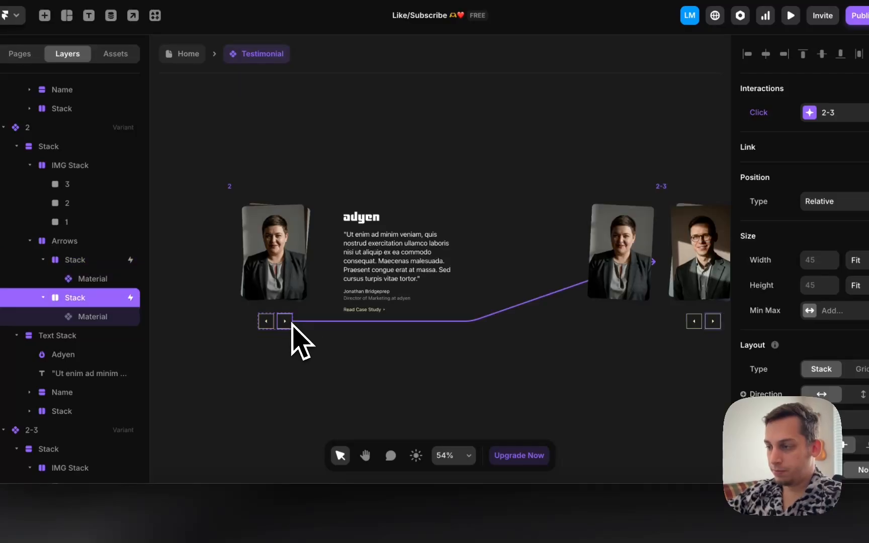
scroll(417, 306, "right", 5)
left_click(425, 191)
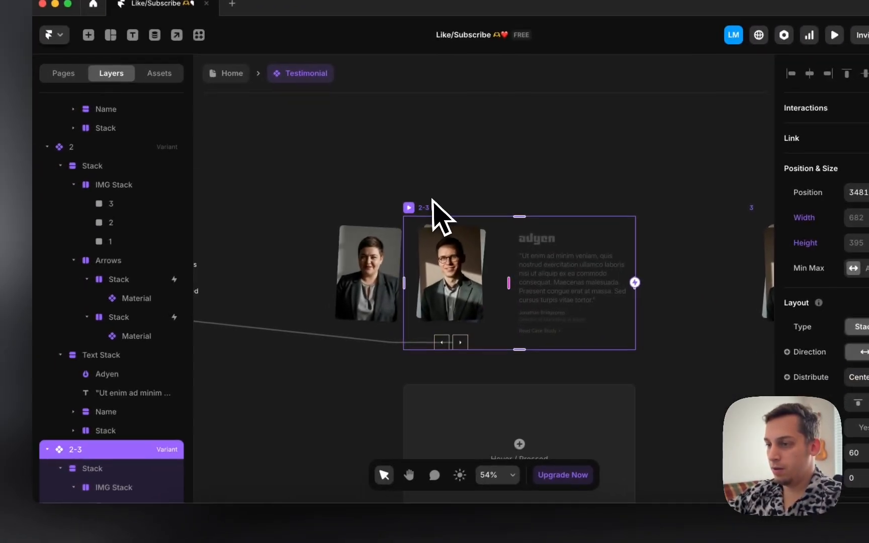
scroll(145, 467, "down", 10)
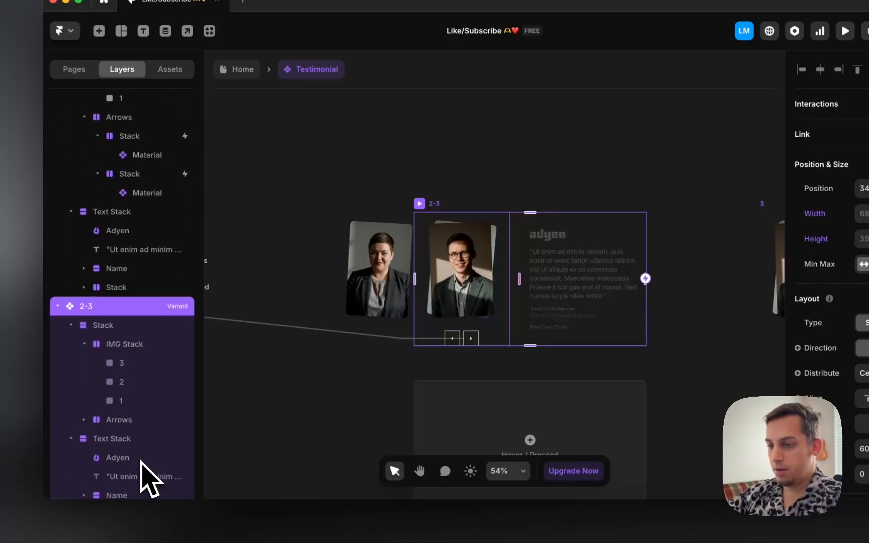
left_click(452, 339)
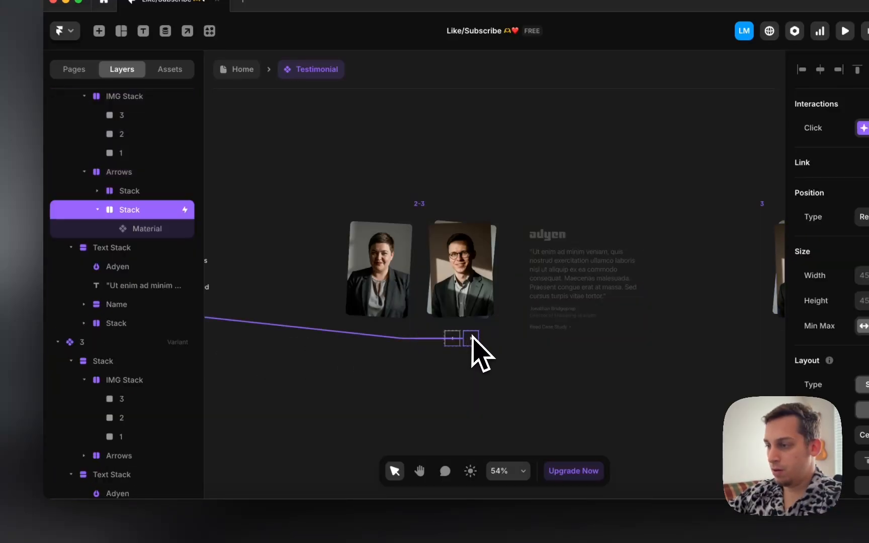
left_click(296, 270)
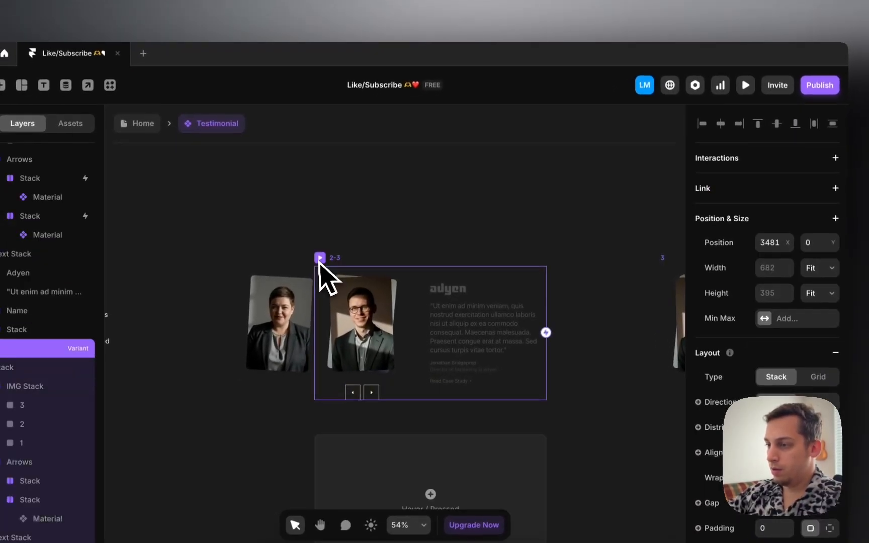
left_click(810, 168)
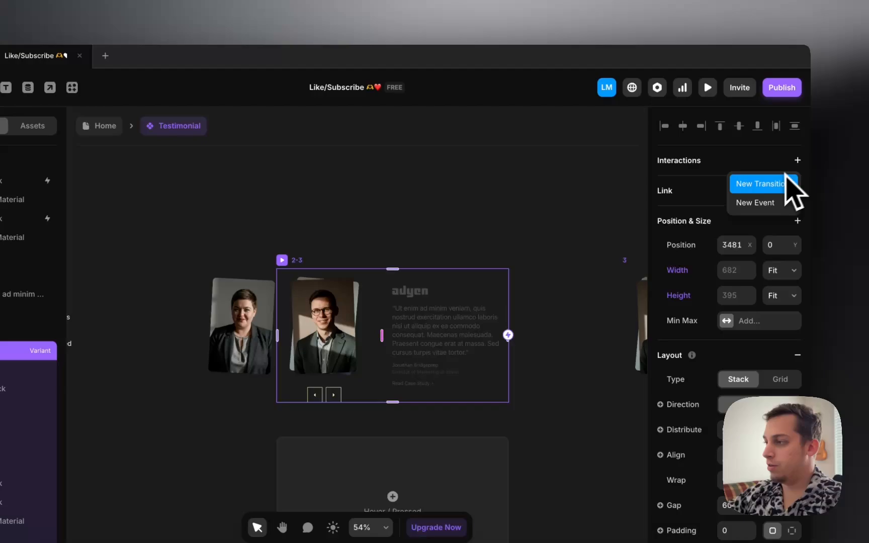
left_click(759, 184)
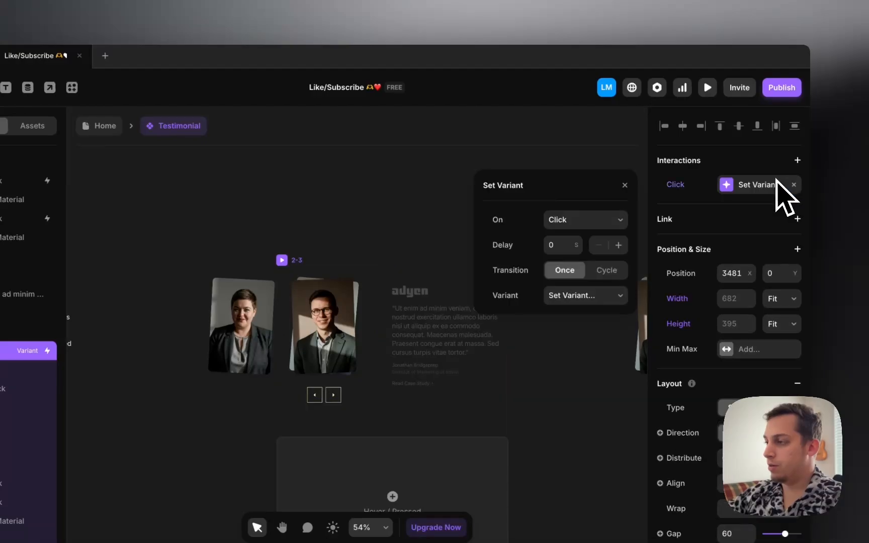
left_click(598, 222)
left_click(583, 254)
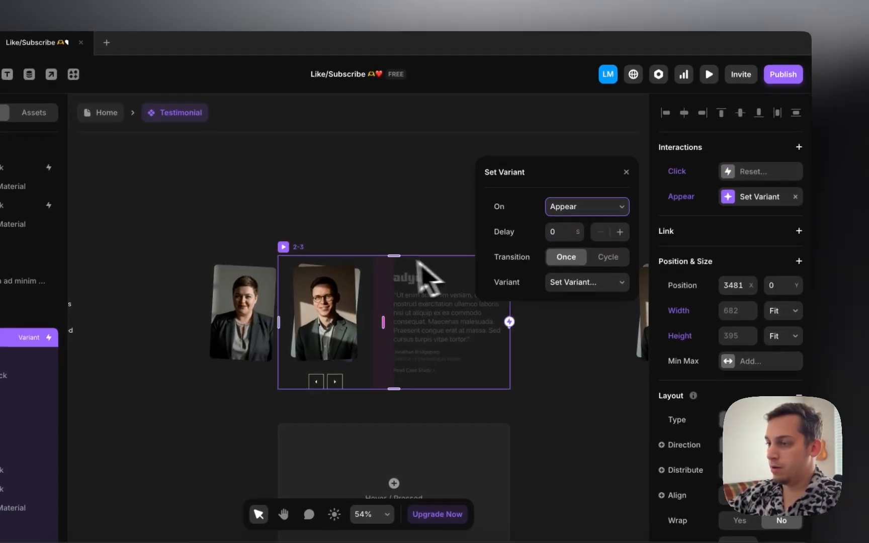
left_click(558, 246)
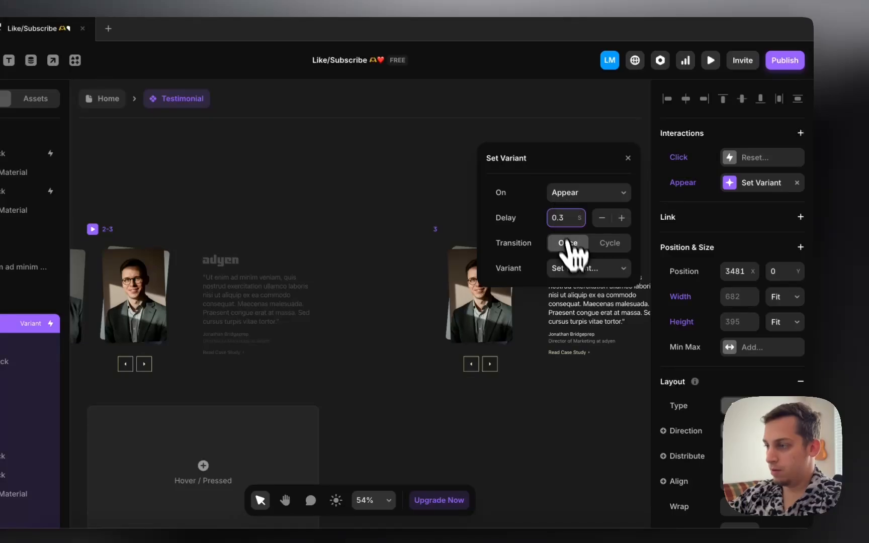
left_click(589, 269)
left_click(574, 345)
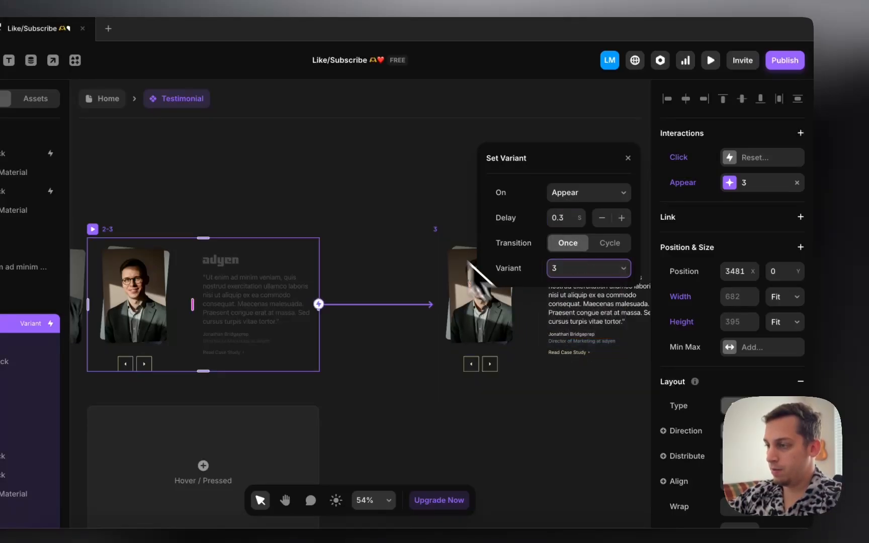
Step: Point variant 3's forward-arrow click interaction at variant 3-1
left_click(479, 364)
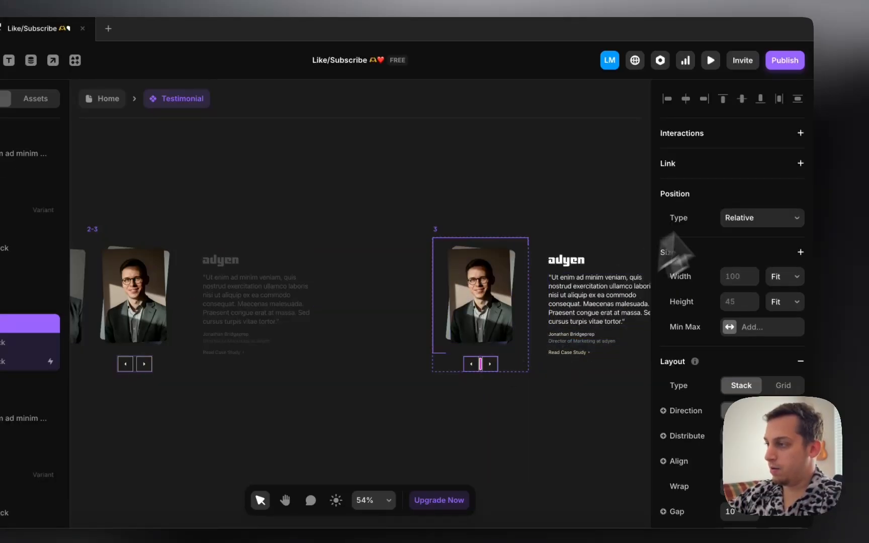
left_click(496, 364)
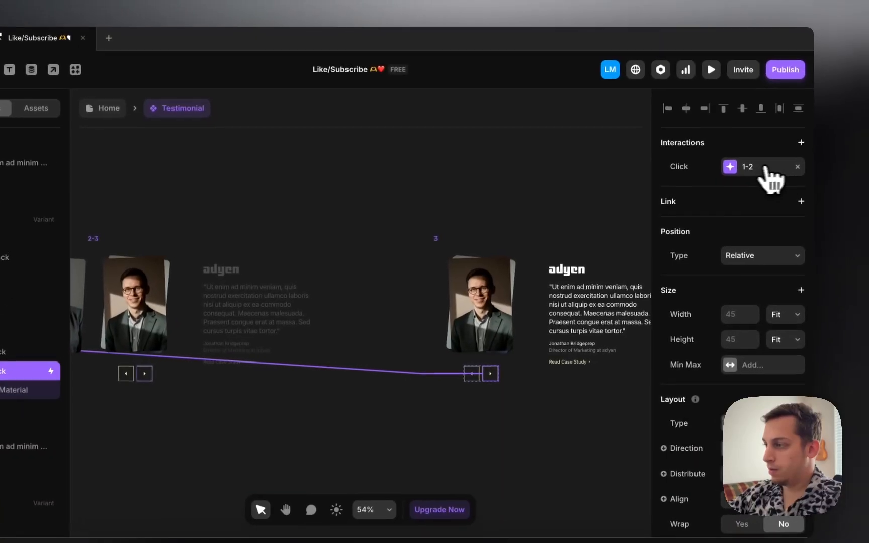
left_click(792, 159)
left_click(618, 270)
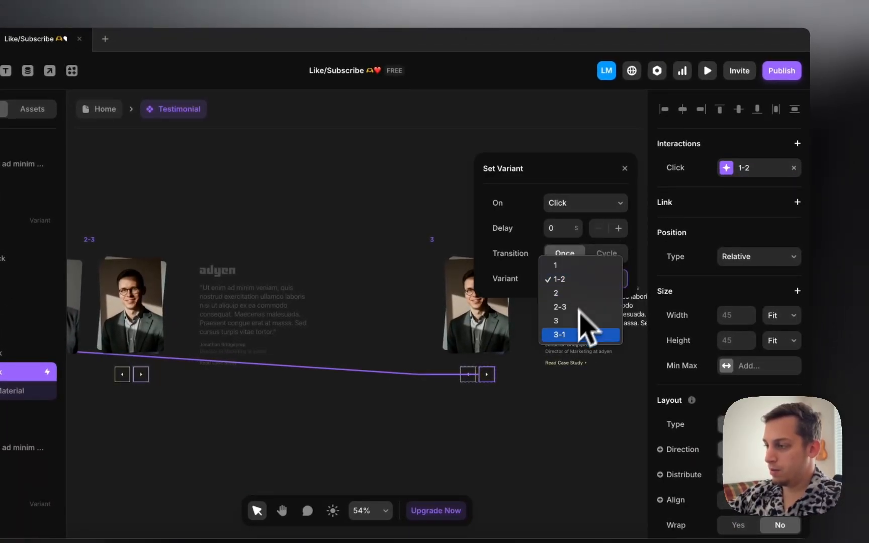
left_click(581, 334)
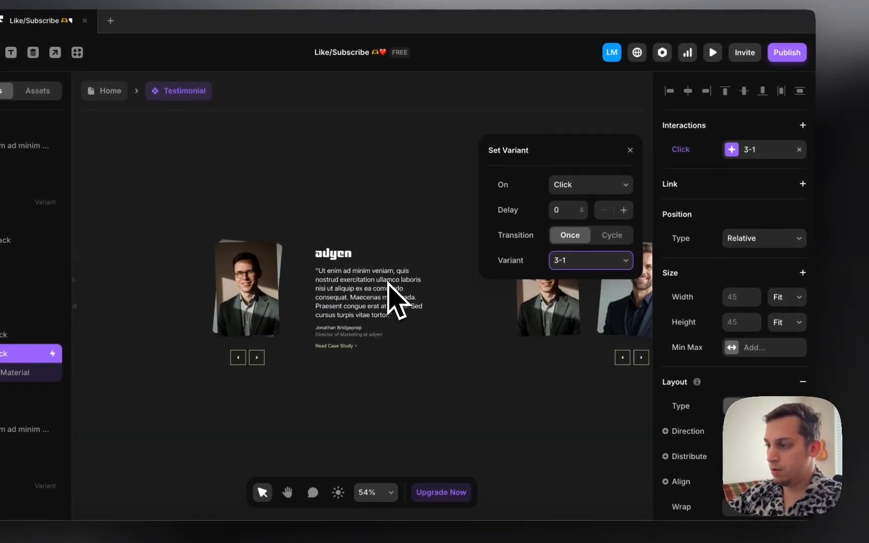
Step: Add an Appear transition on variant 3-1 that returns to variant 1 after 0.3 s
scroll(388, 284, "right", 2)
scroll(438, 229, "right", 2)
left_click(410, 222)
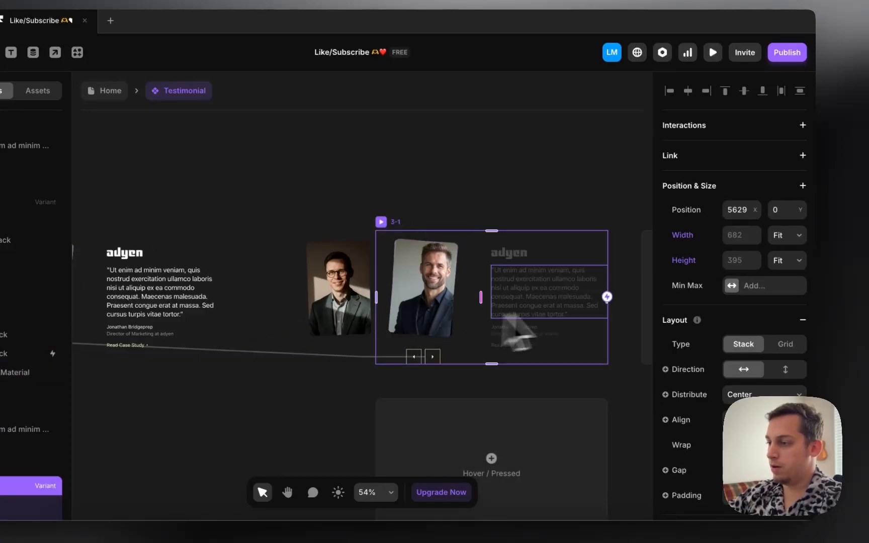
left_click(802, 126)
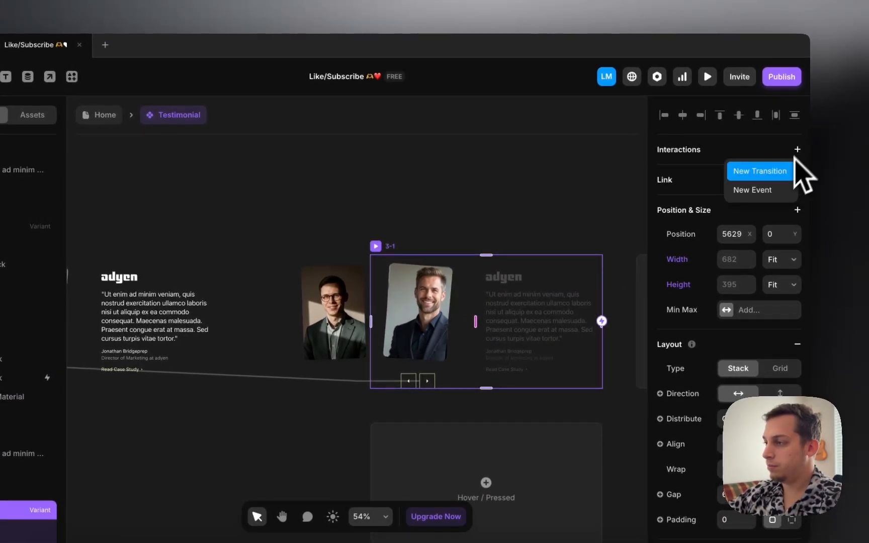
left_click(777, 177)
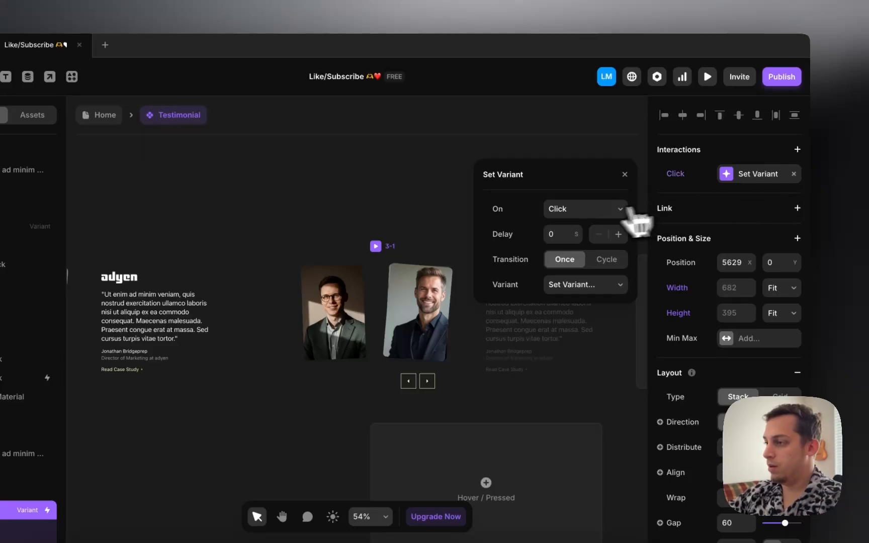
left_click(592, 210)
left_click(587, 244)
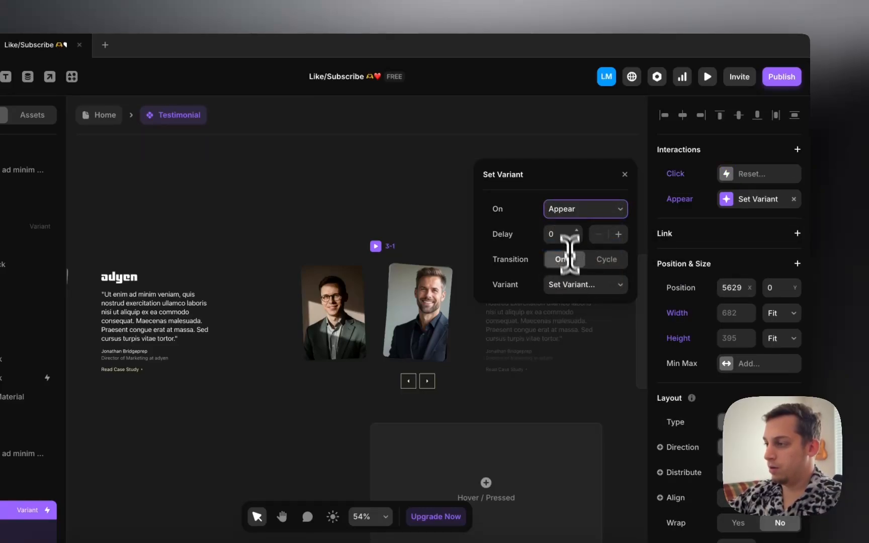
left_click(582, 288)
left_click(569, 315)
scroll(387, 229, "down", 5)
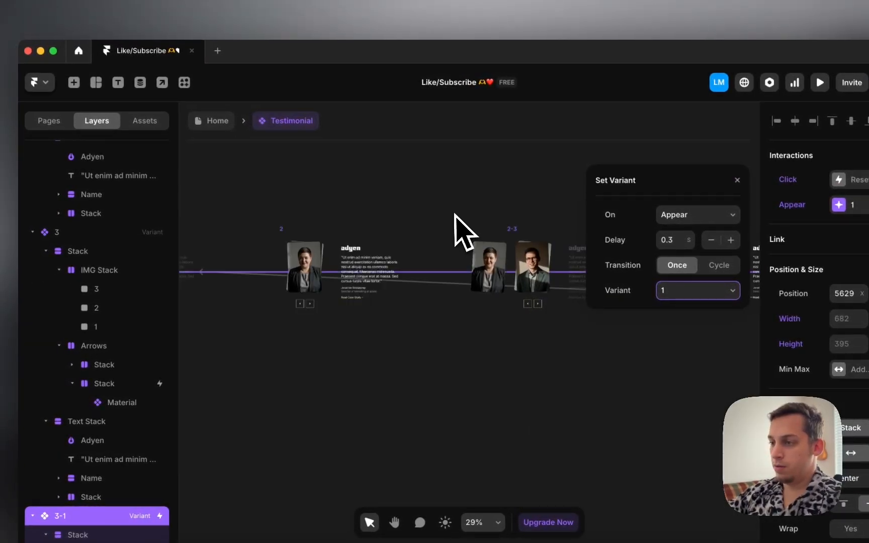
scroll(460, 229, "left", 10)
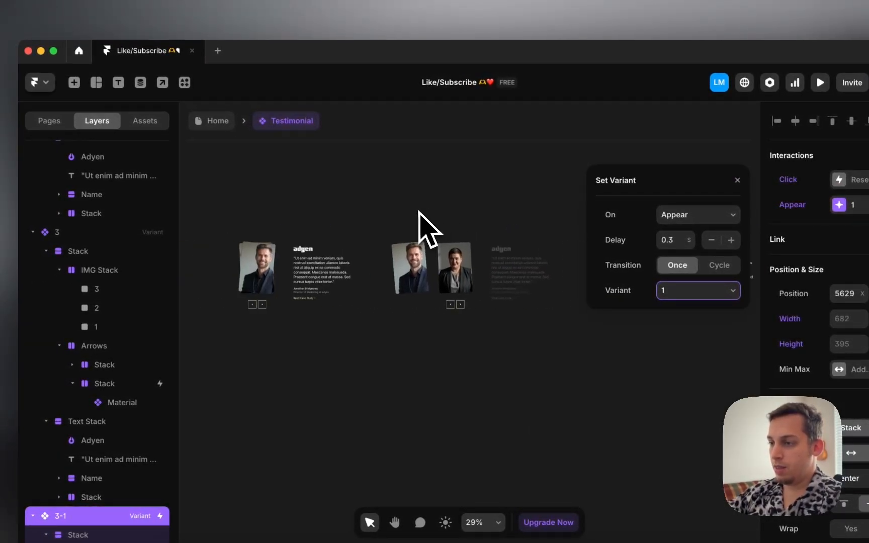
left_click(355, 234)
Step: Back on Home, move the Testimonial instance into the Desktop frame
left_click(218, 126)
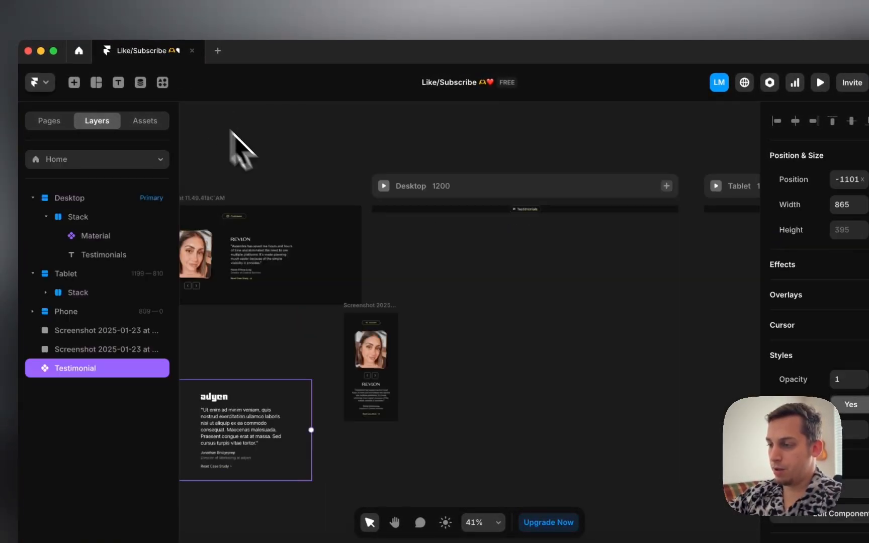
scroll(349, 302, "down", 3)
scroll(351, 301, "left", 3)
left_click_drag(303, 330, 513, 230)
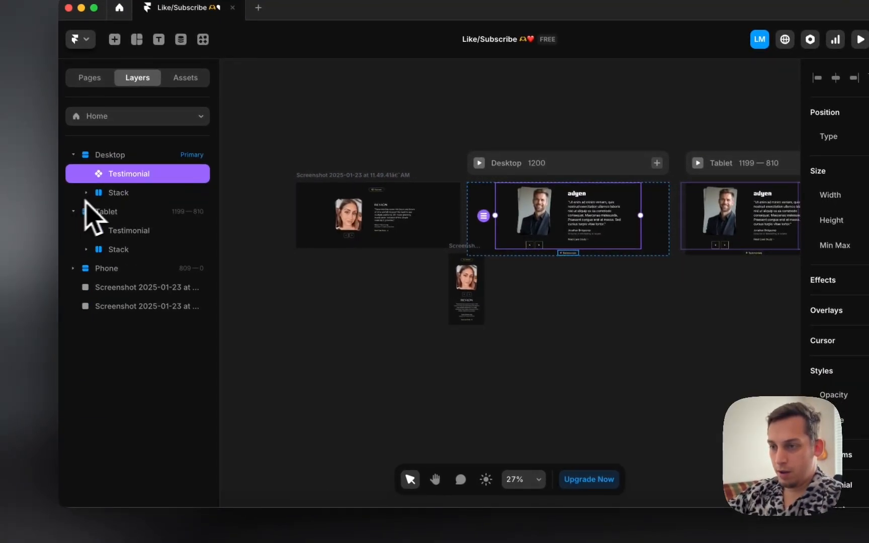
Step: Wrap the Testimonial and the Stack in a new stack named 'Testimonials'
left_click_drag(101, 194, 122, 181)
left_click(122, 193, "shift")
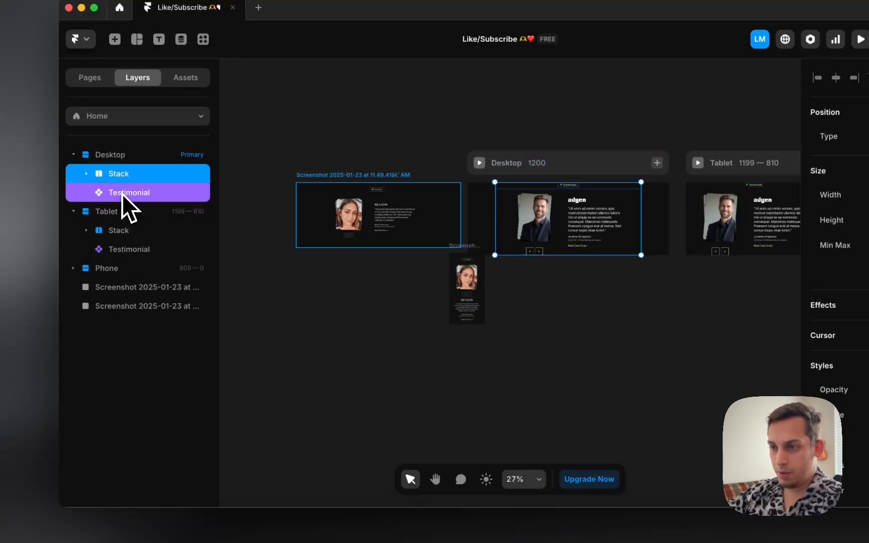
right_click(123, 196)
left_click(202, 471)
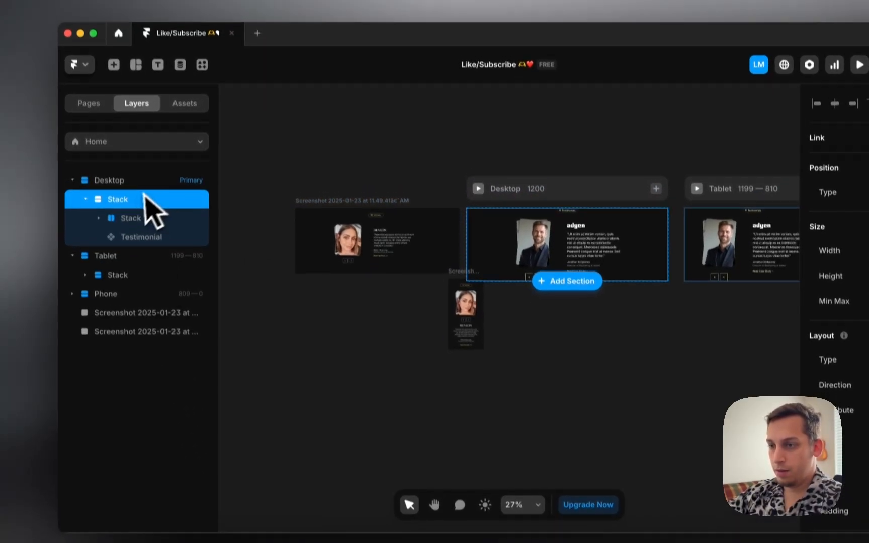
double_click(119, 199)
type("Testimonials")
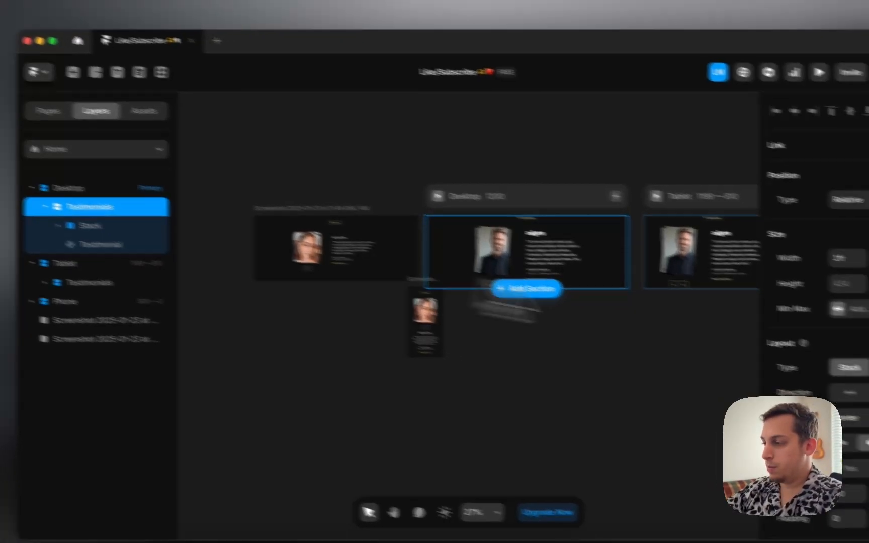
Step: Give the Testimonials stack individual padding of 120 top, 120 bottom and 60 right
scroll(804, 287, "down", 5)
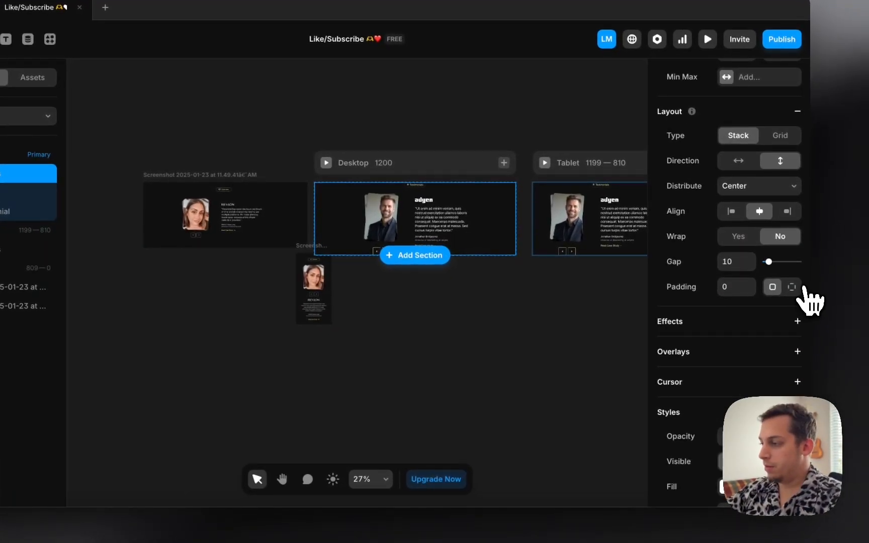
left_click(792, 287)
key("Return")
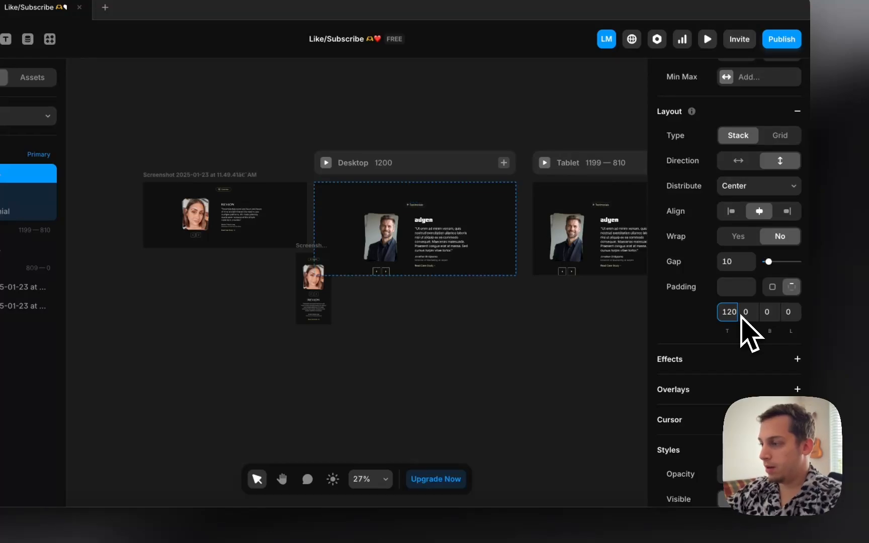
left_click(765, 317)
type("120")
key("Return")
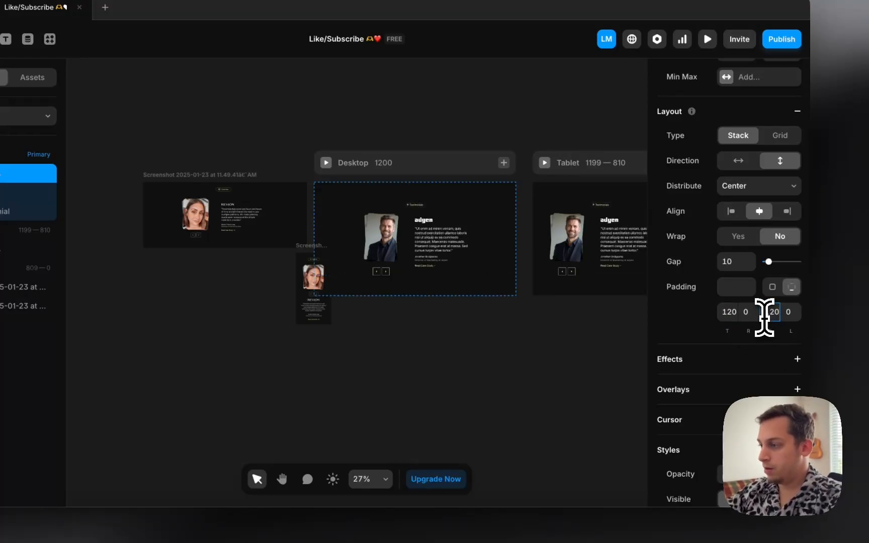
type("60")
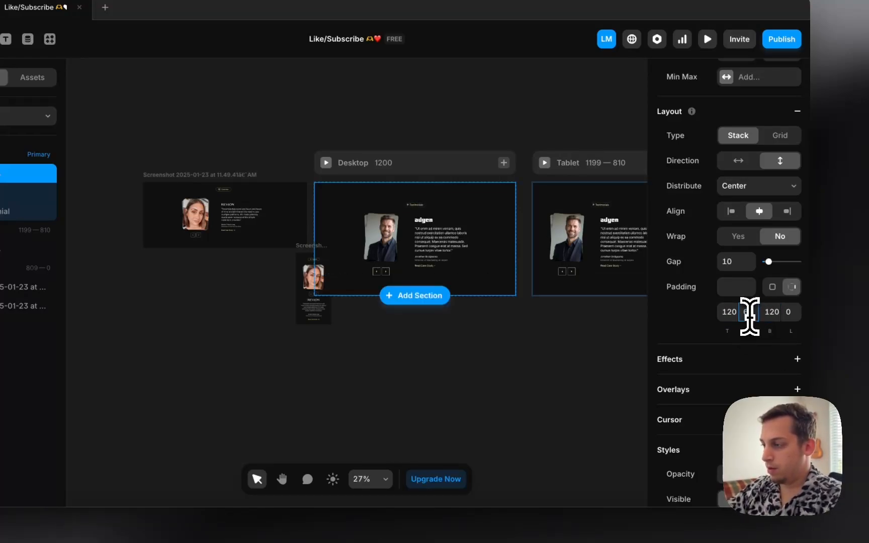
key("Return")
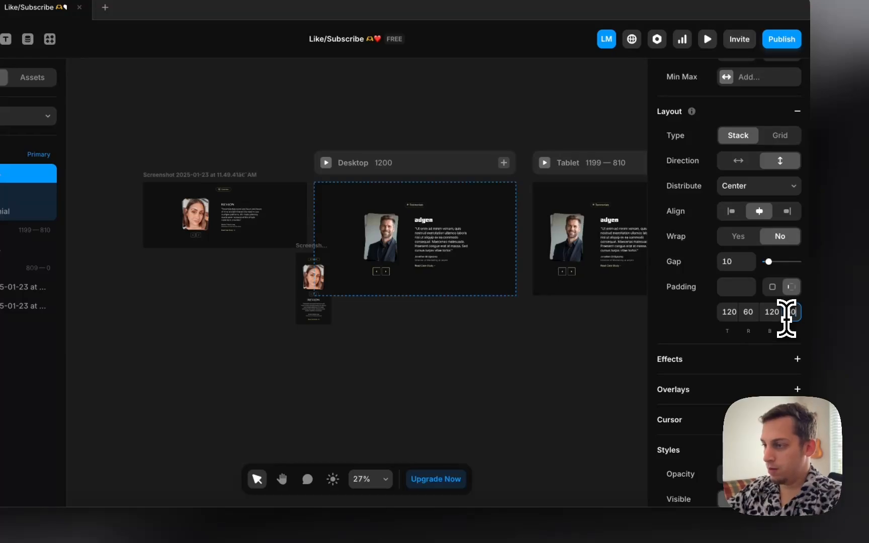
left_click(376, 221)
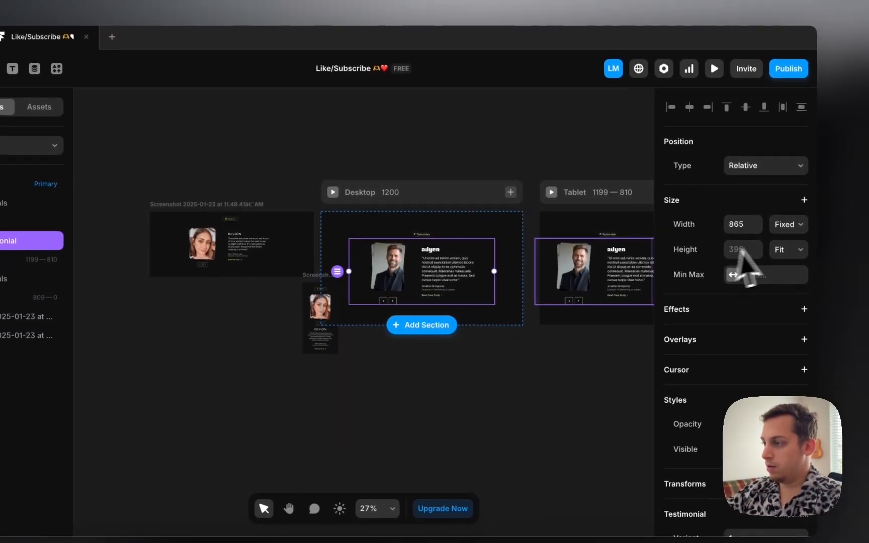
left_click(787, 225)
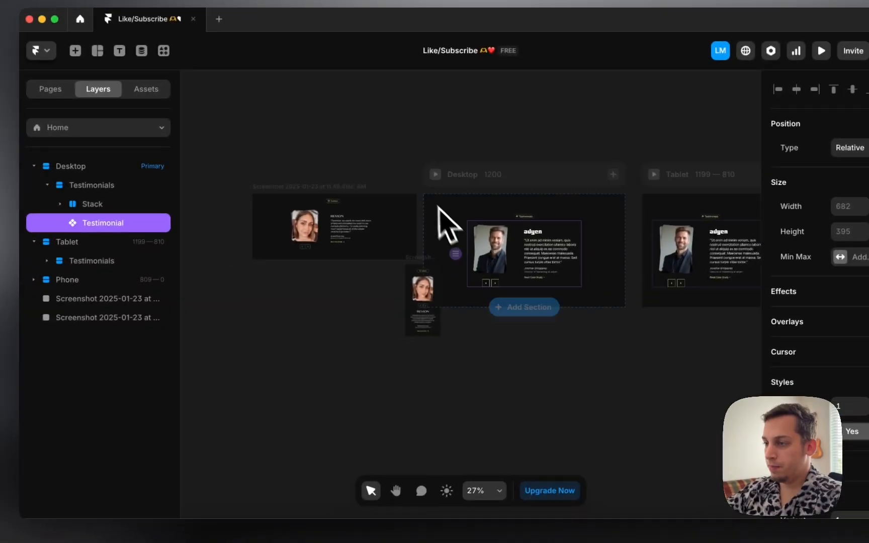
Step: Preview the Desktop page and click the arrows repeatedly to cycle through the three headshots
left_click(444, 173)
left_click(376, 422)
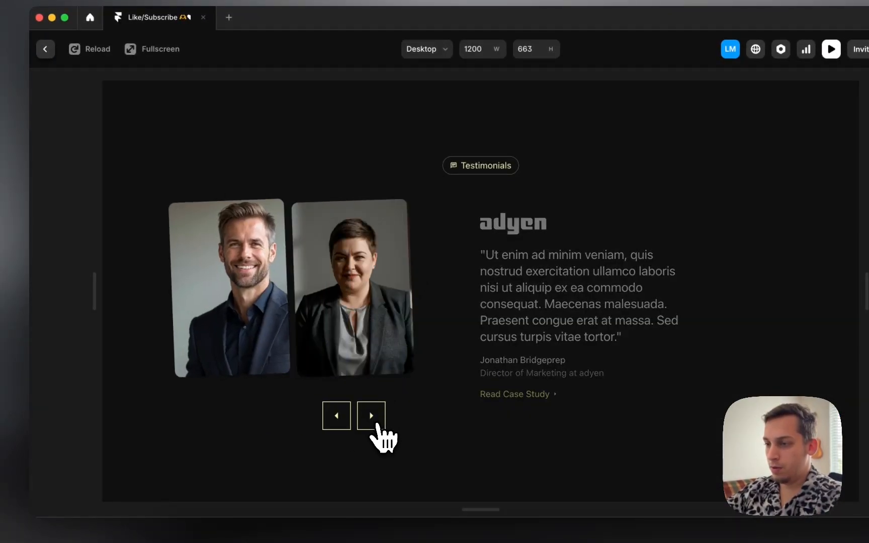
left_click(377, 424)
left_click(377, 425)
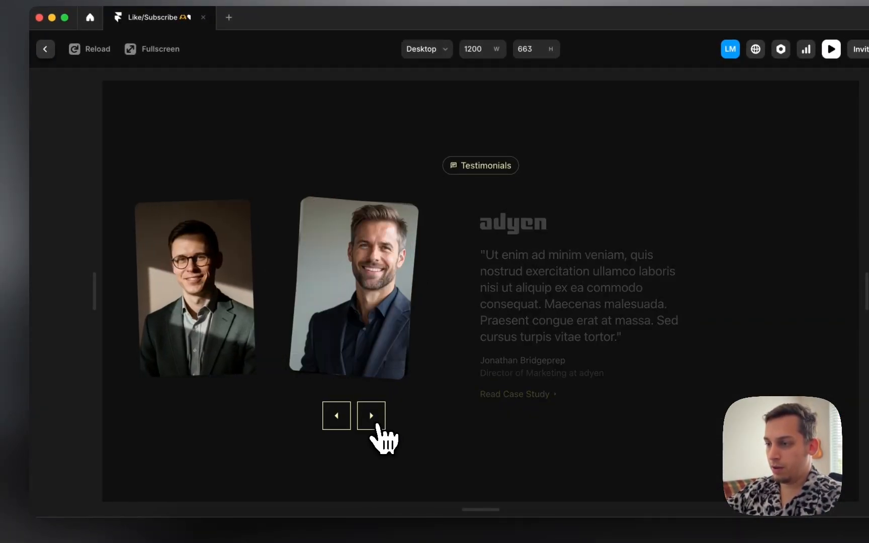
left_click(378, 425)
left_click(378, 425)
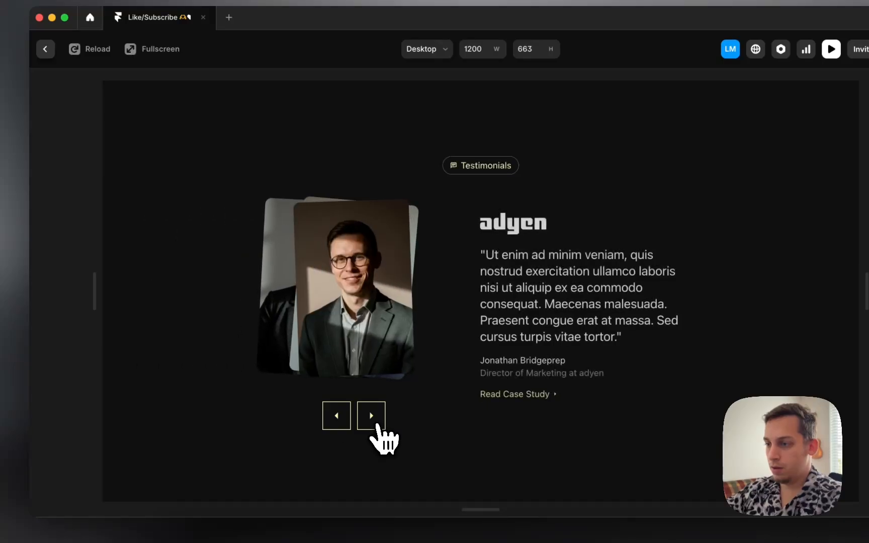
left_click(378, 426)
left_click(378, 425)
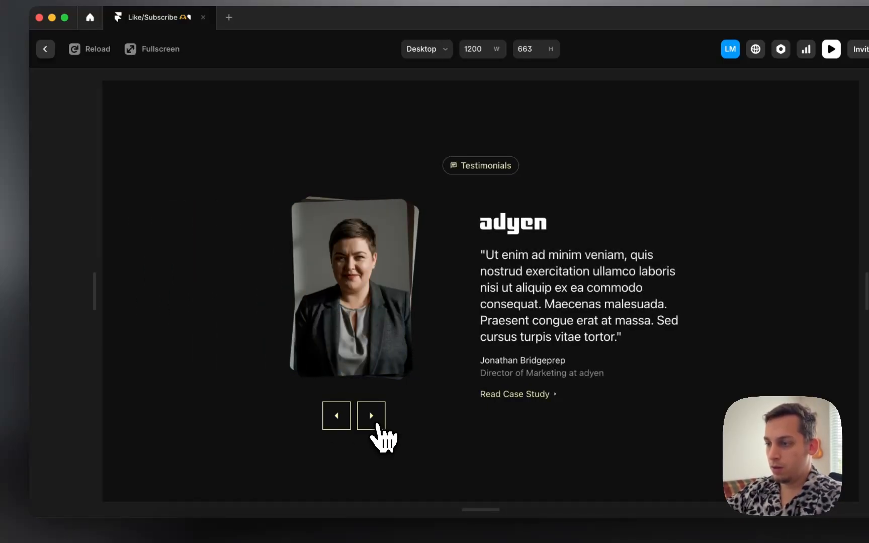
left_click(377, 425)
left_click(377, 425)
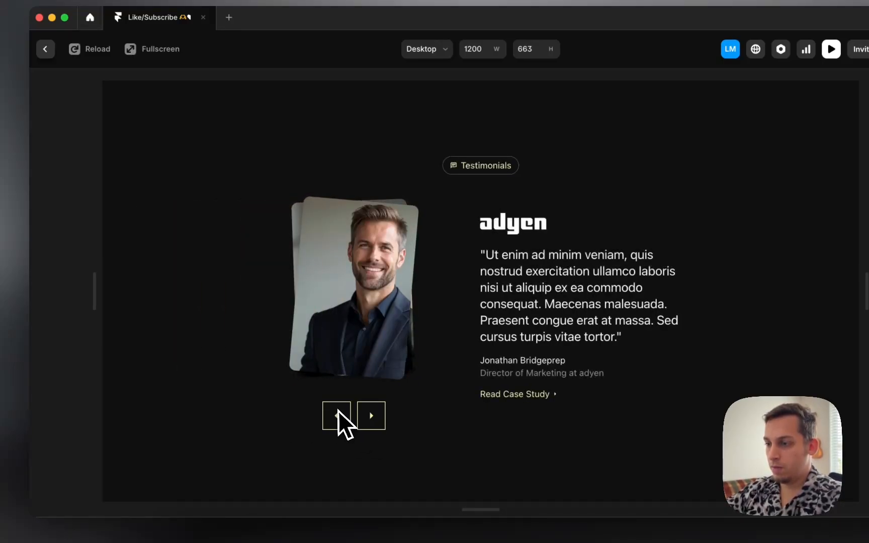
left_click(370, 418)
left_click(370, 418)
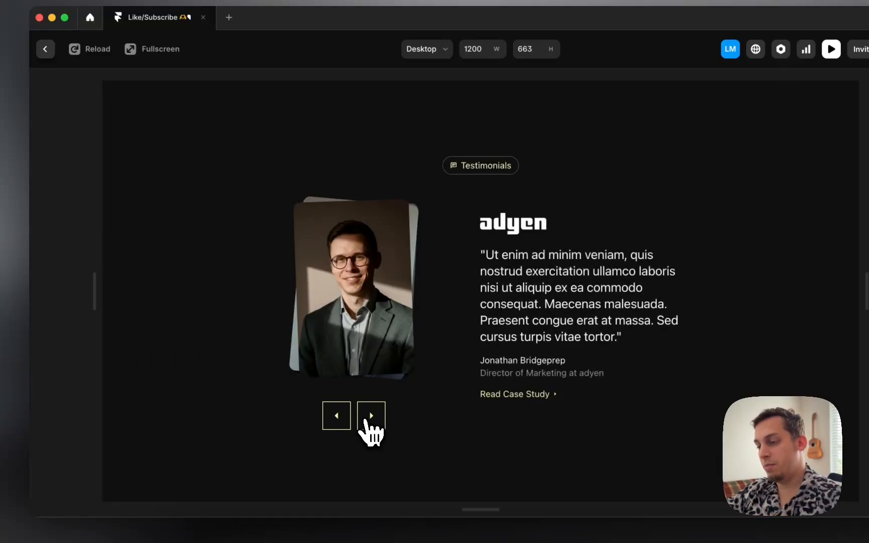
left_click(370, 417)
left_click(369, 422)
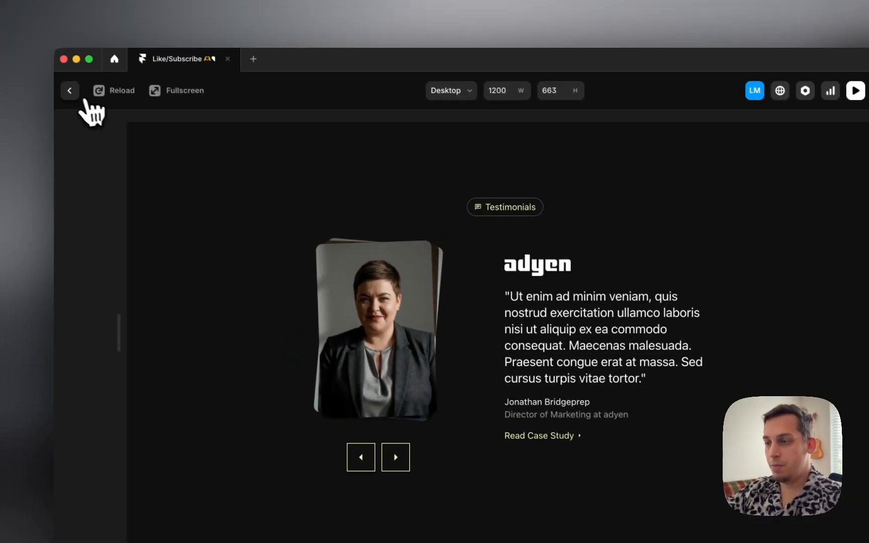
left_click(45, 48)
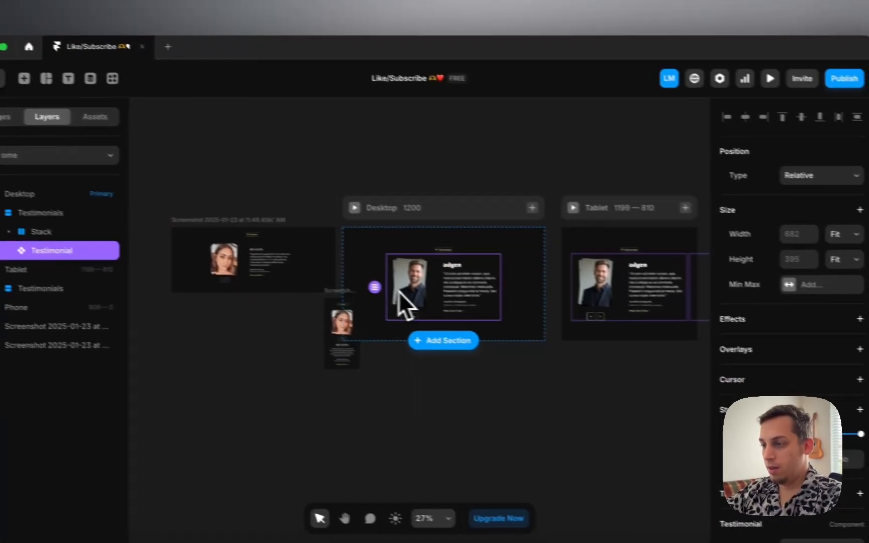
Step: Open the Testimonial component and review the Appear interactions on variants 1-2 and 2-3
double_click(528, 309)
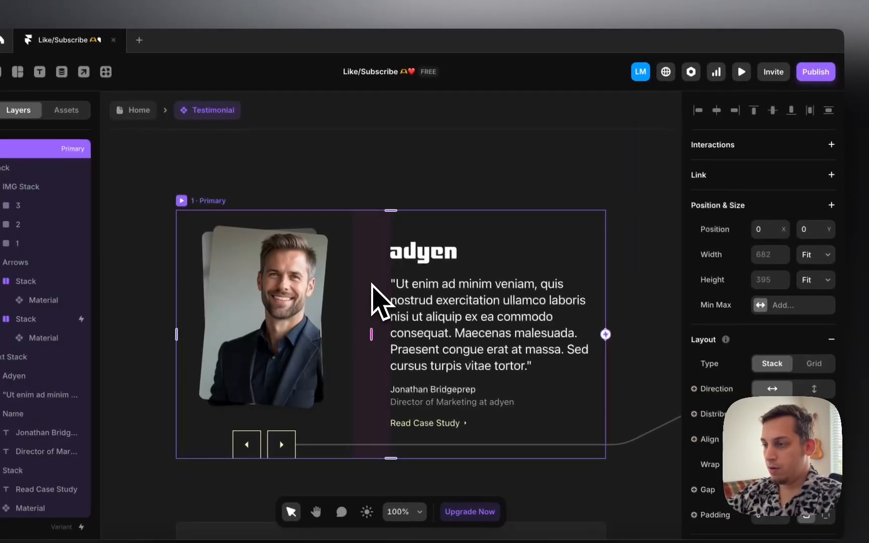
scroll(369, 251, "down", 5)
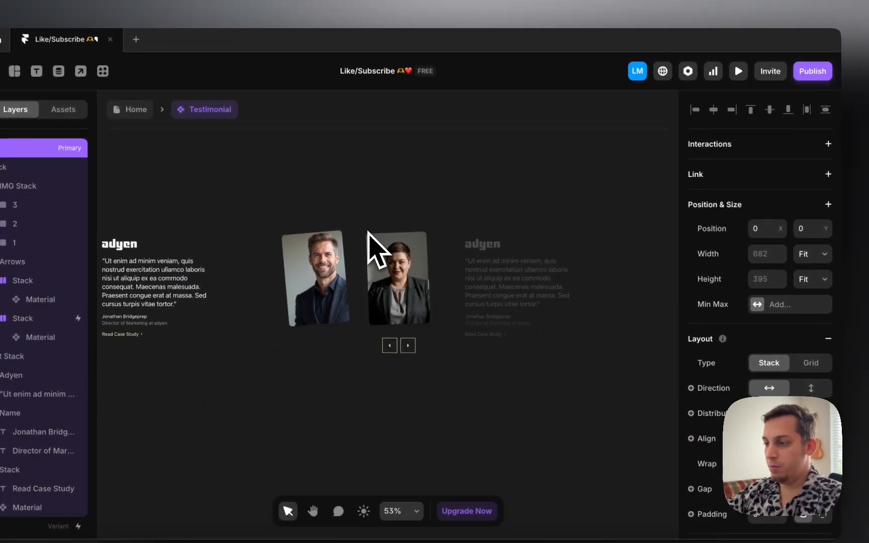
left_click(391, 217)
scroll(392, 221, "down", 5)
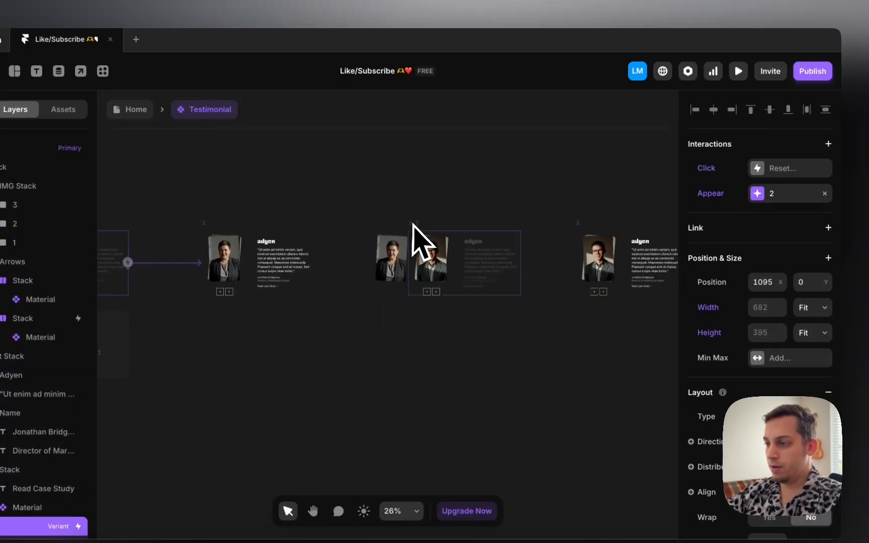
left_click(414, 222, "shift")
scroll(414, 222, "right", 6)
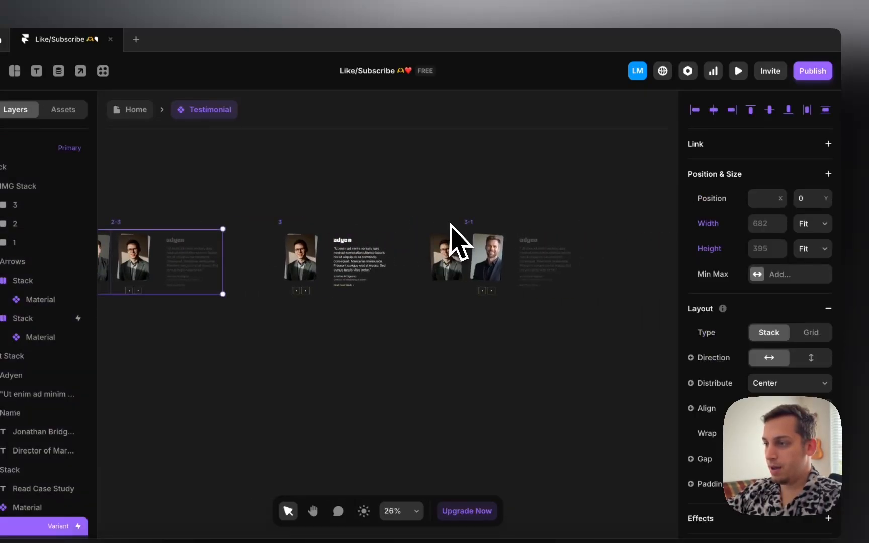
left_click(583, 214)
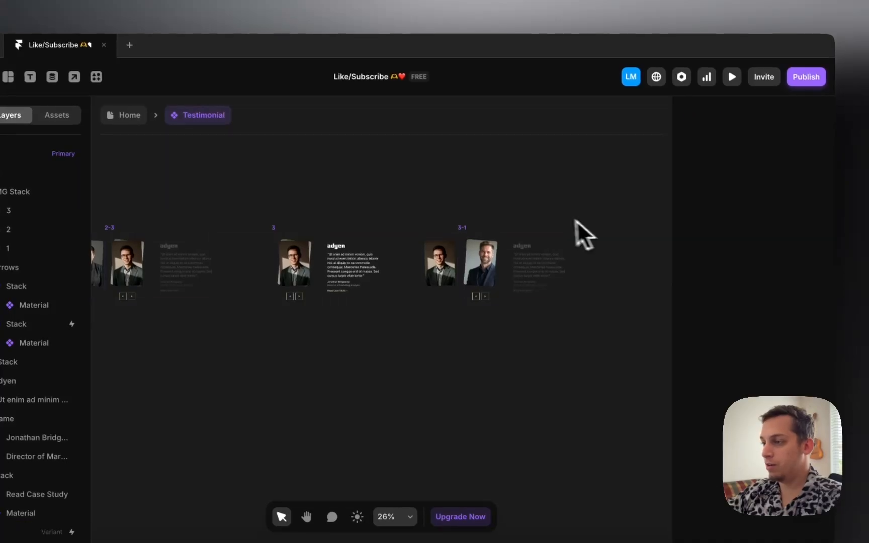
scroll(568, 212, "left", 10)
scroll(548, 216, "left", 4)
left_click(363, 231)
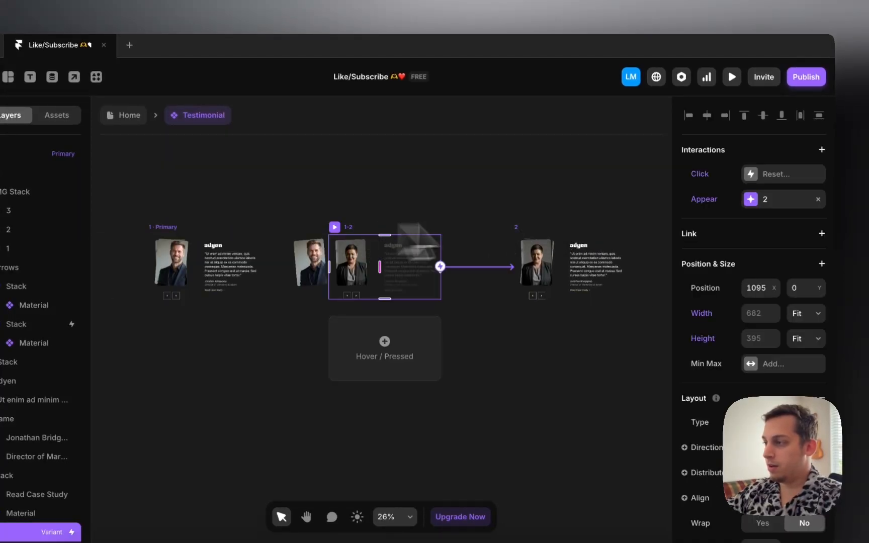
left_click(751, 200)
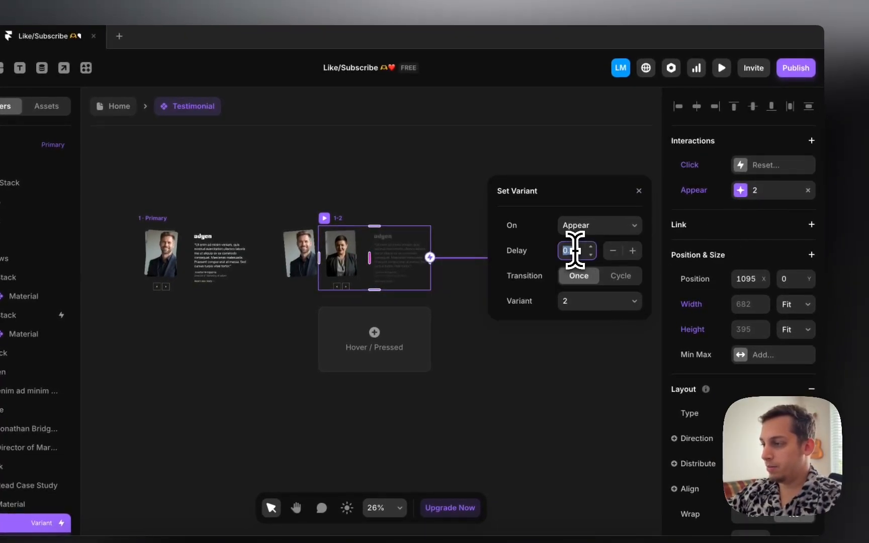
scroll(402, 222, "right", 10)
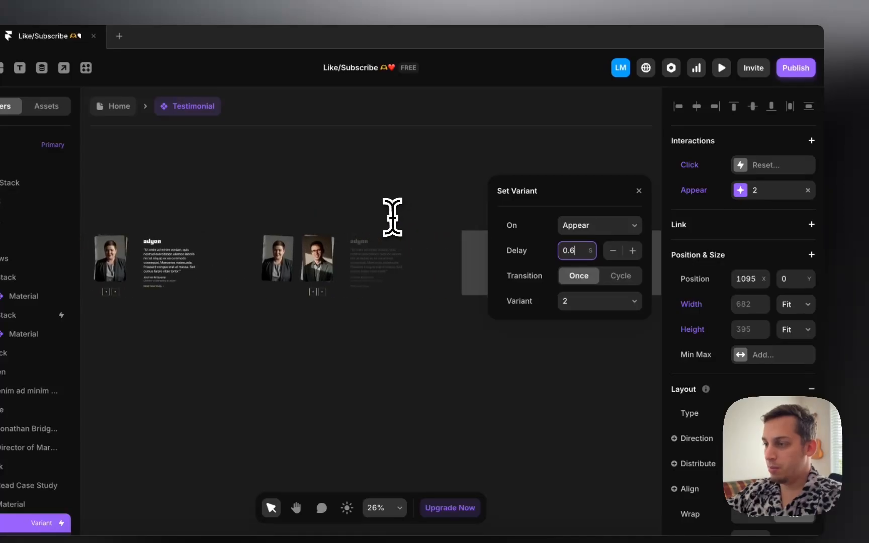
left_click(289, 231)
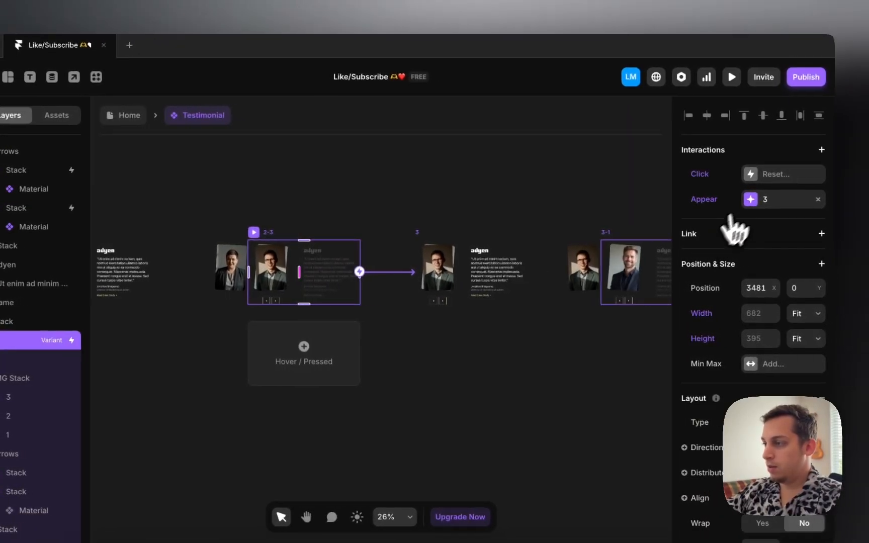
left_click(805, 198)
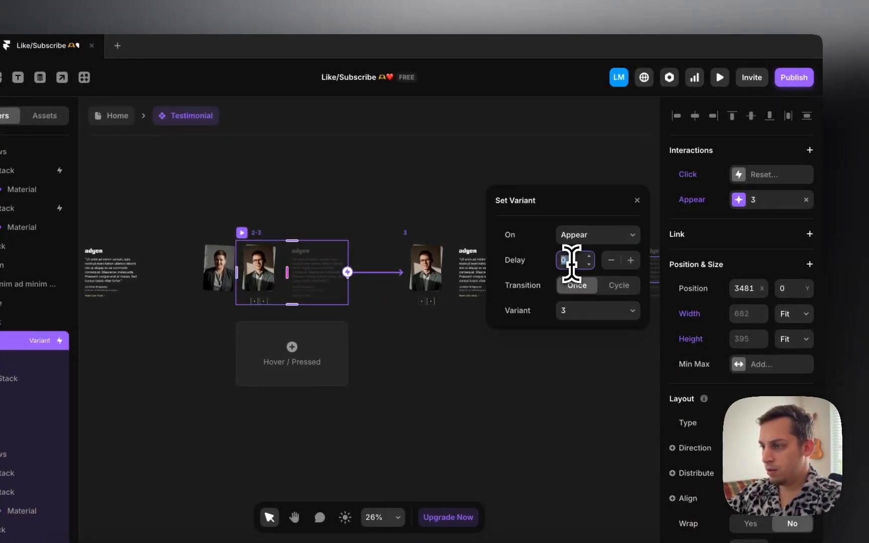
left_click(374, 207)
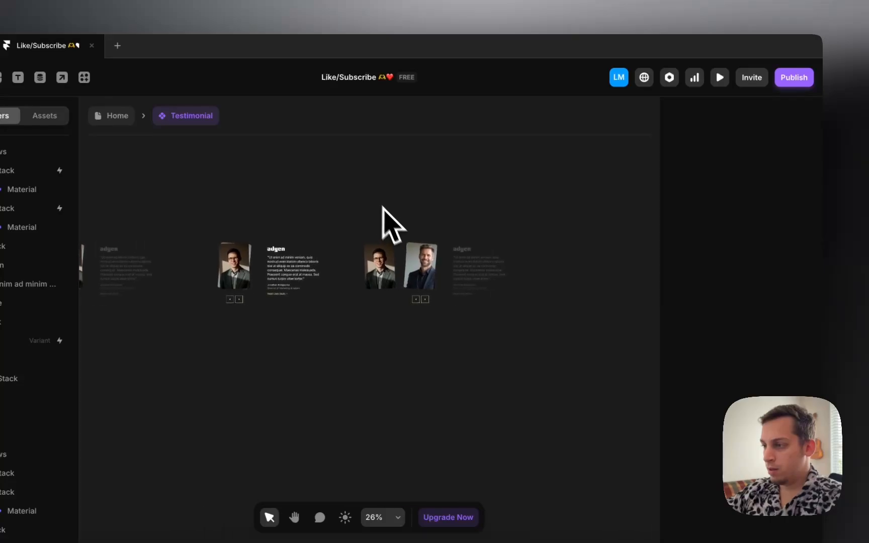
Step: Set variant 3-1's Appear interaction to target variant 1 and watch the variants cycle
left_click(407, 231)
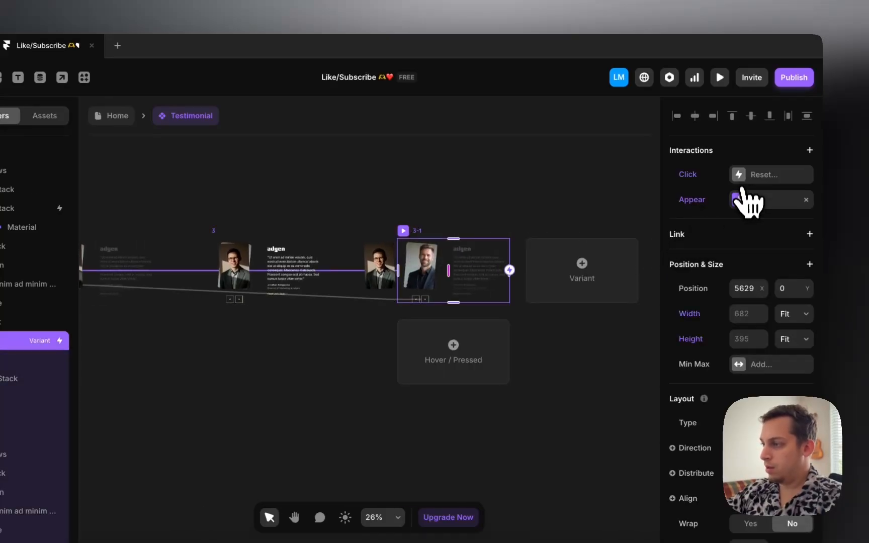
left_click(750, 200)
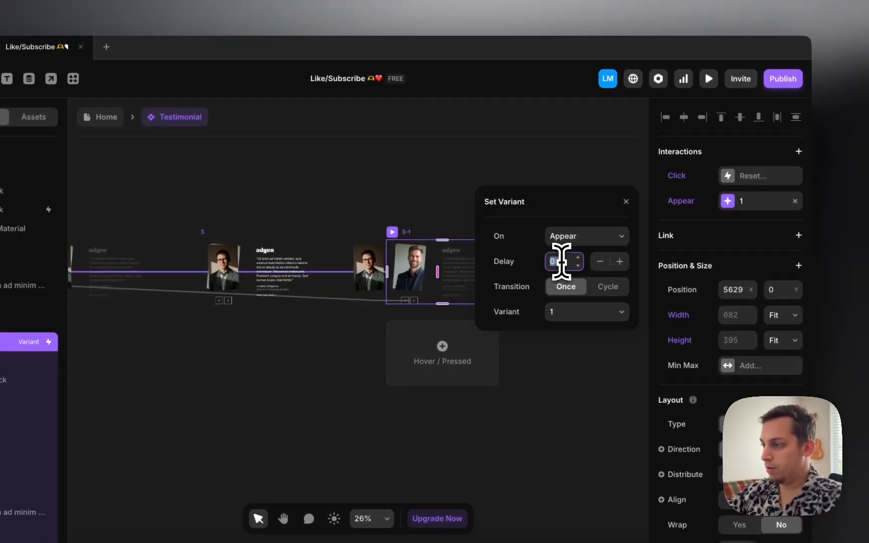
left_click(429, 201)
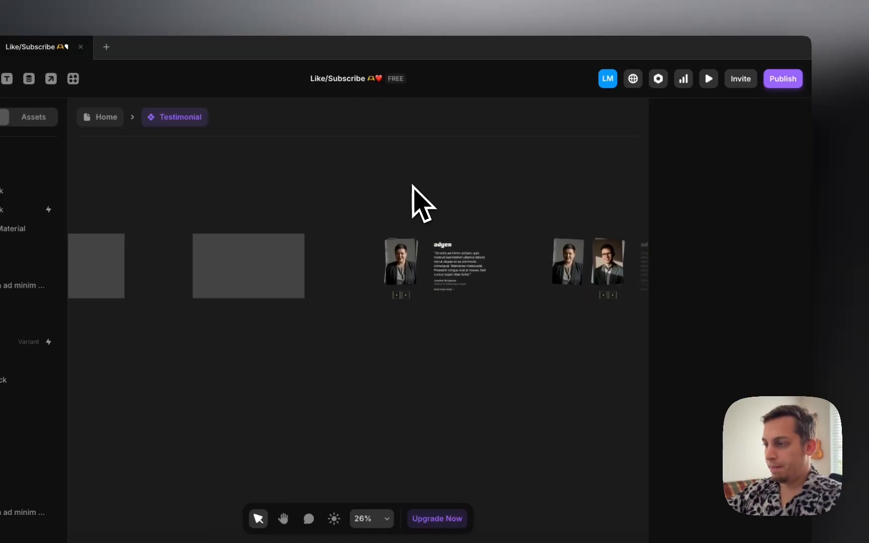
scroll(441, 203, "right", 3)
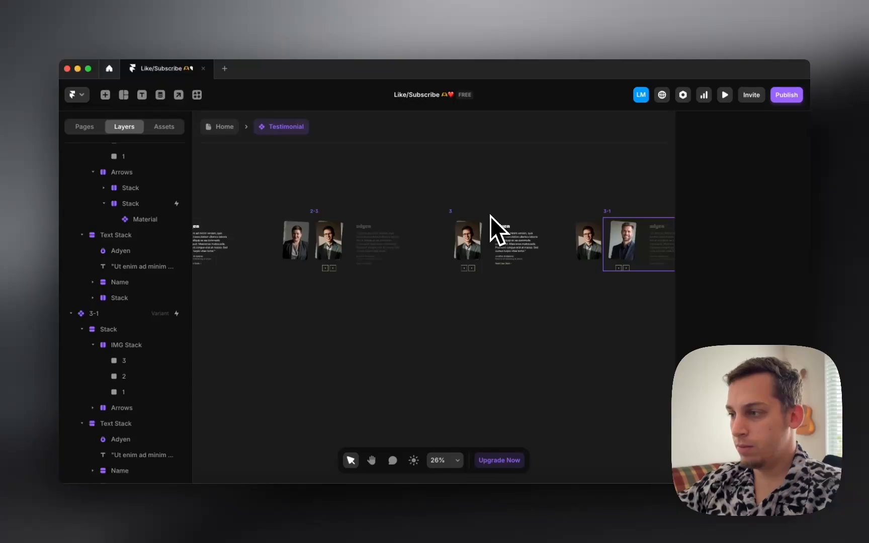
scroll(491, 217, "right", 2)
scroll(523, 217, "left", 10)
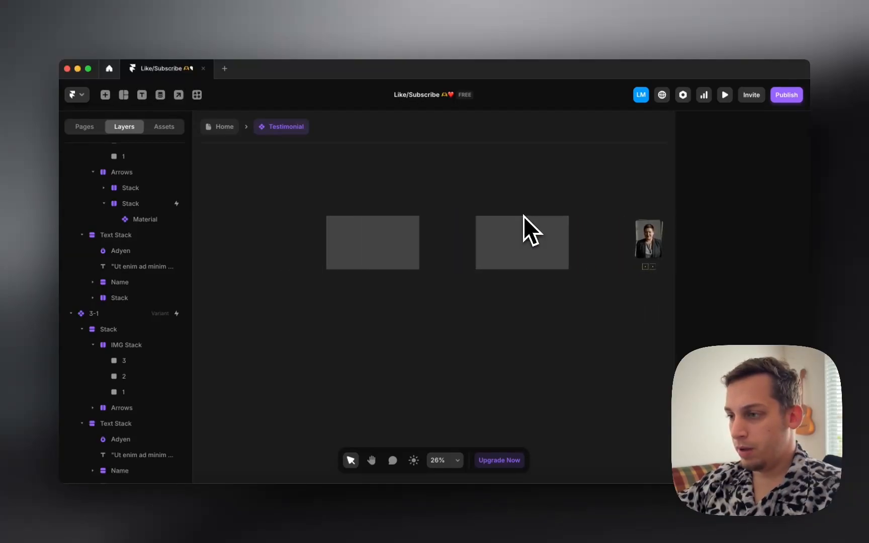
Step: Duplicate variant 1-2 and make the copy switch to variant 1 on appear
left_click(524, 221)
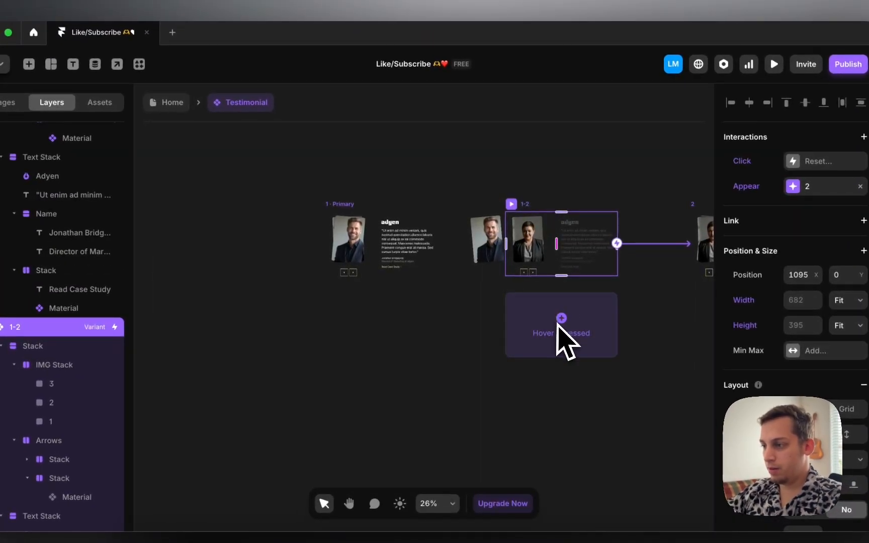
left_click(475, 277)
left_click(513, 209)
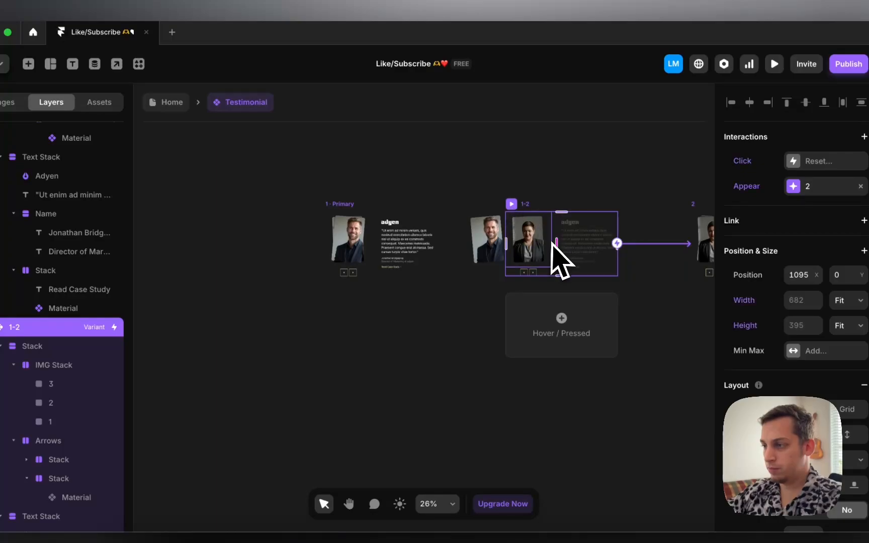
left_click_drag(526, 205, 524, 298)
scroll(530, 307, "right", 5)
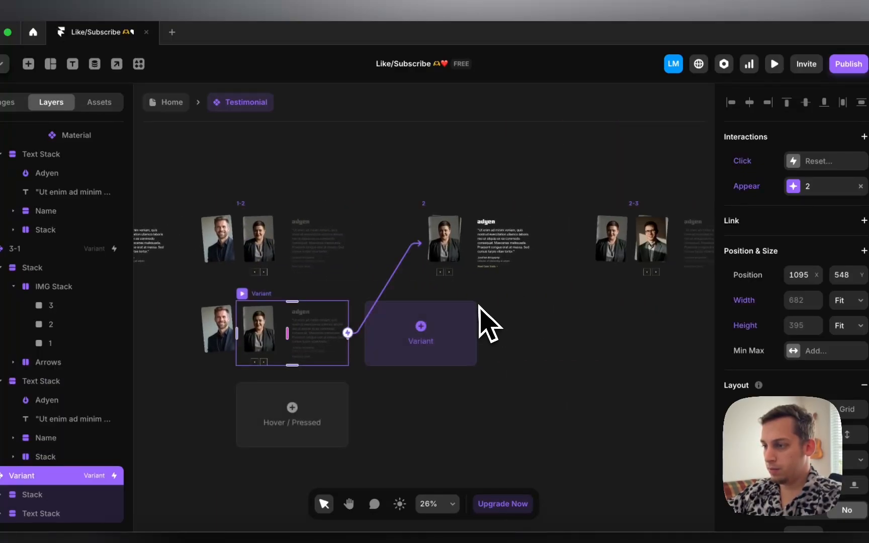
left_click(496, 305)
left_click(269, 296)
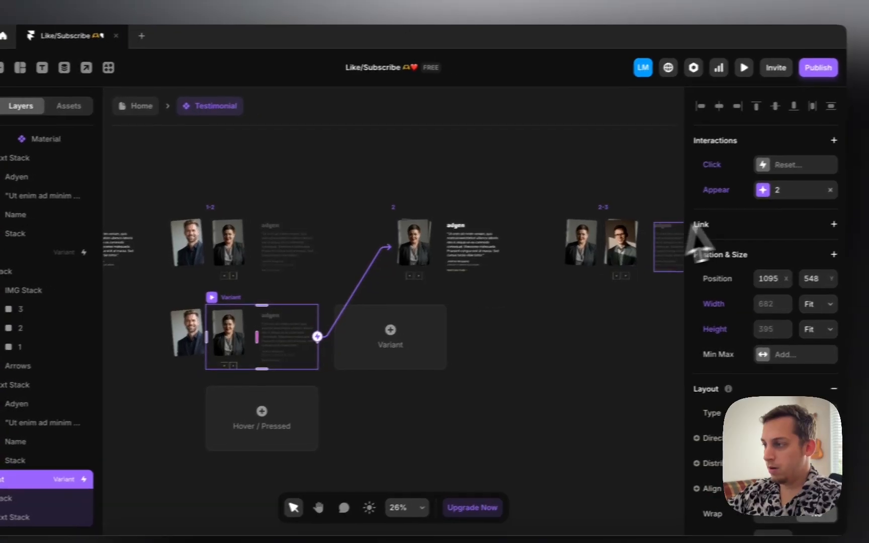
left_click(748, 198)
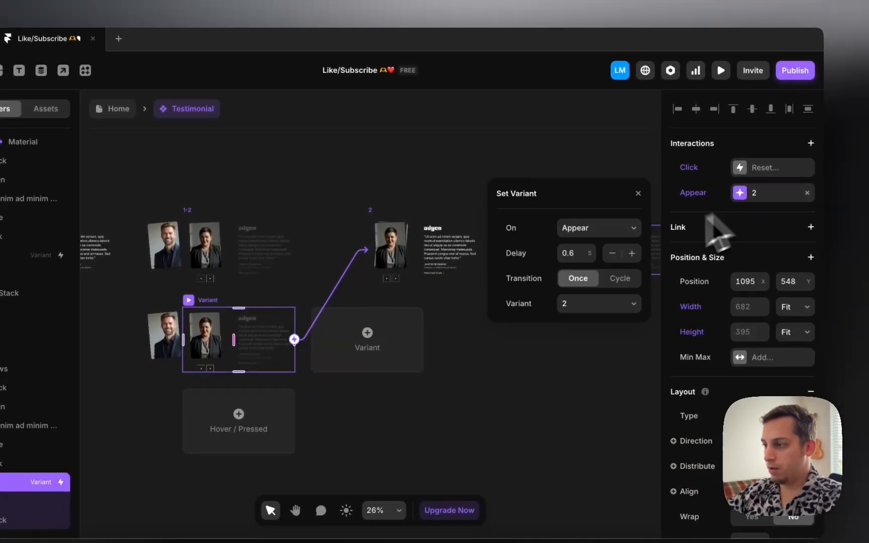
left_click(610, 304)
left_click(573, 277)
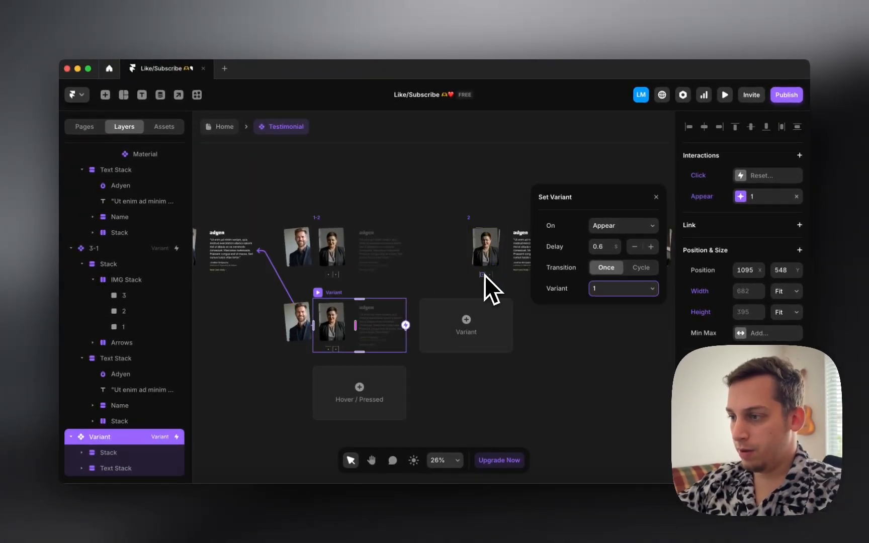
Step: Rename the duplicated variant to 2-1
left_click(481, 276)
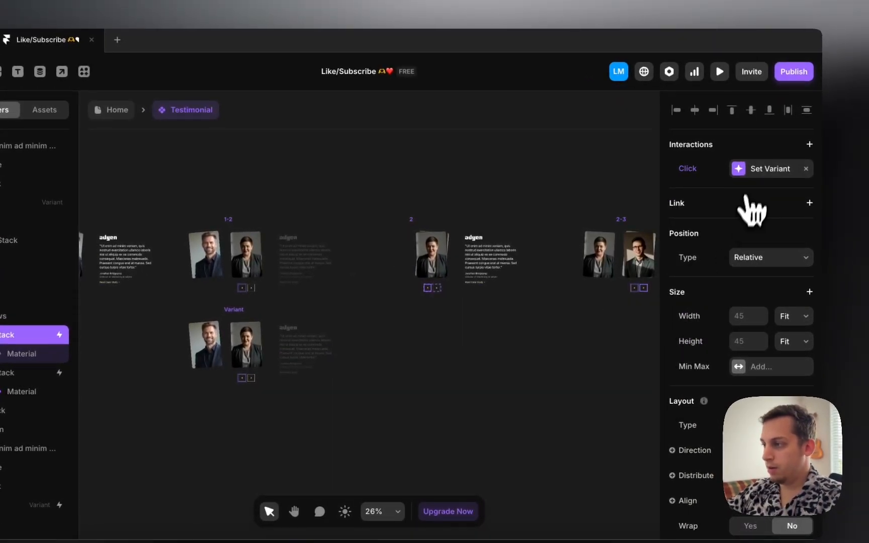
left_click(749, 169)
left_click(630, 282)
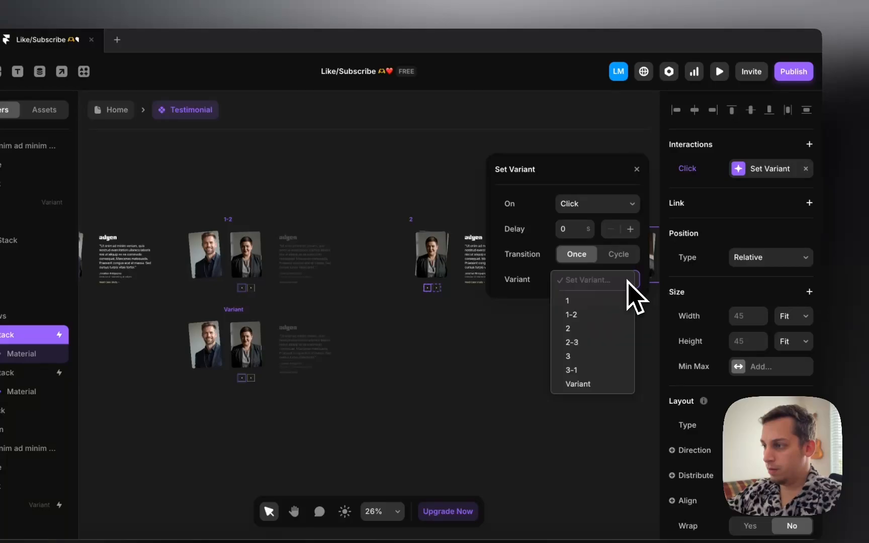
left_click(401, 313)
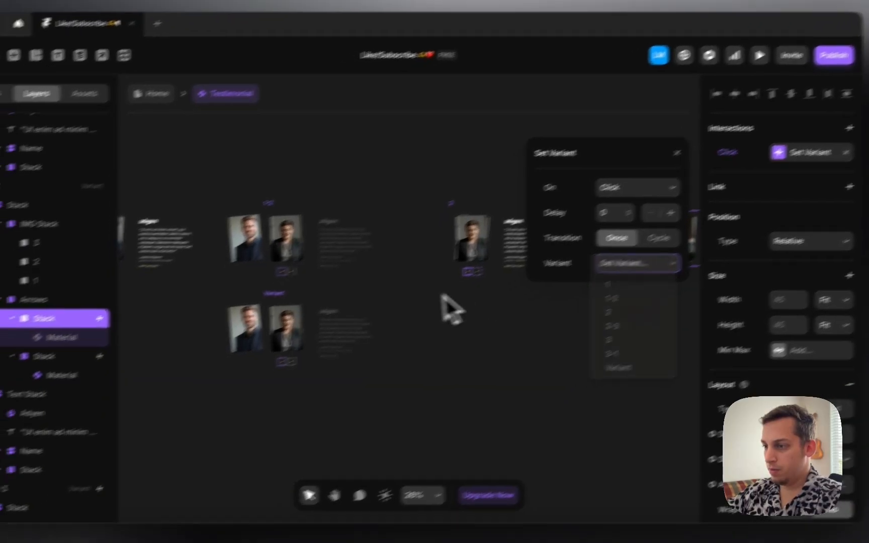
left_click(245, 310)
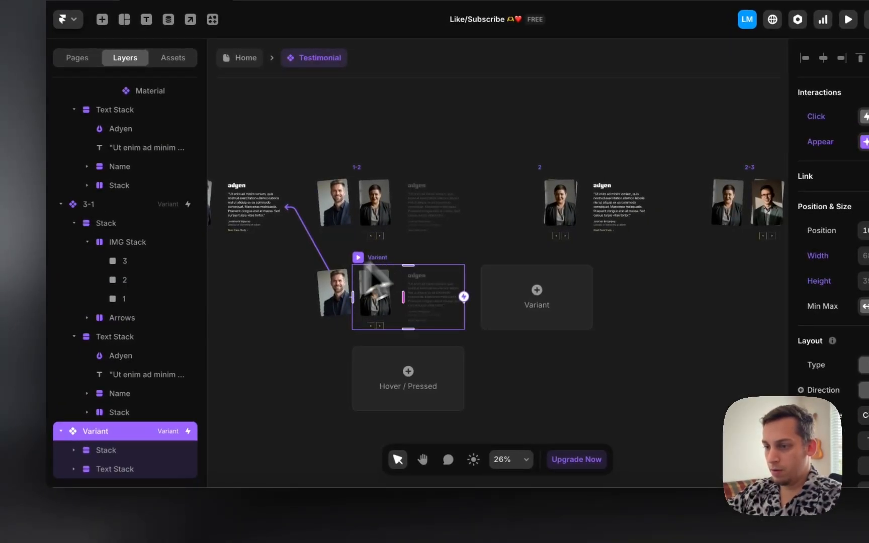
double_click(105, 434)
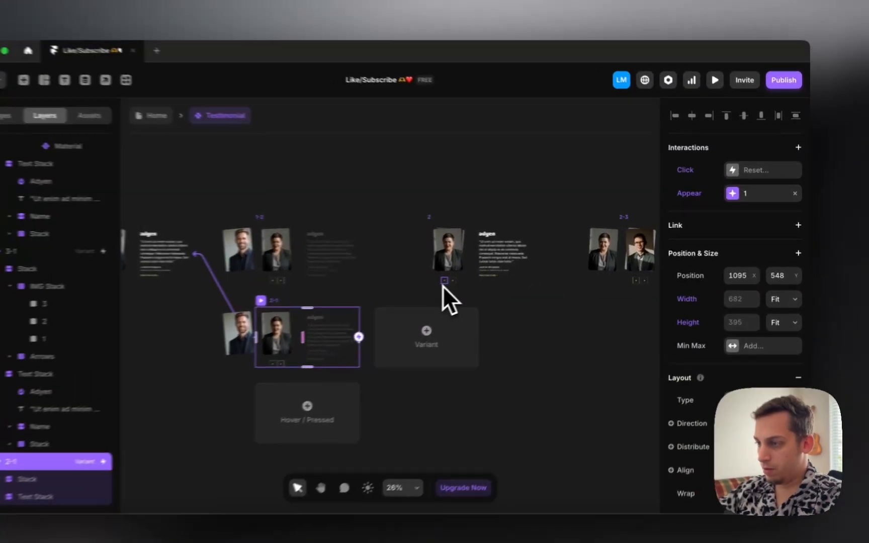
Step: Make variant 2's back-arrow click switch to variant 2-1
left_click(482, 273)
left_click(767, 175)
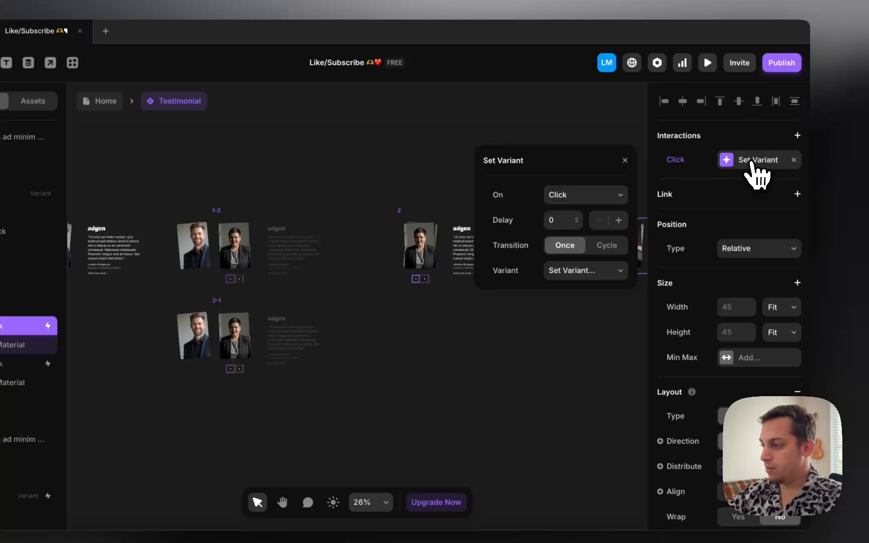
left_click(624, 268)
left_click(562, 375)
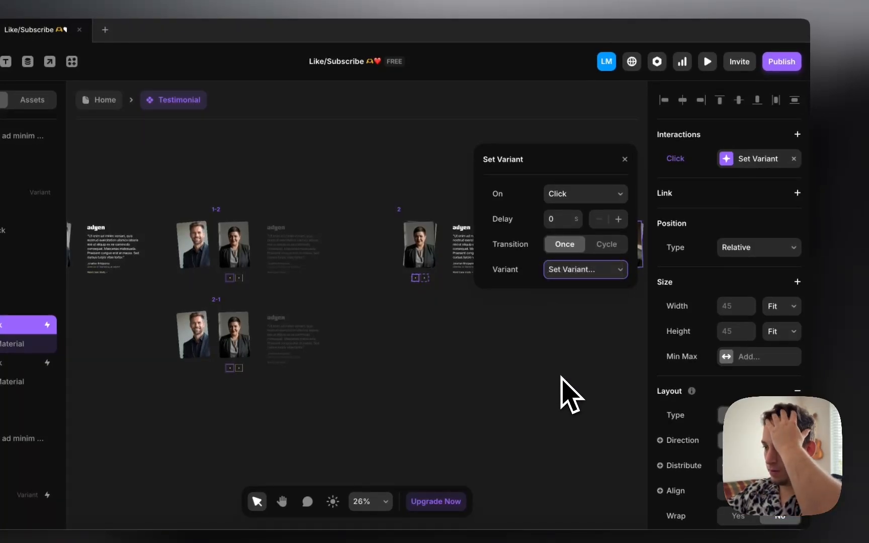
scroll(505, 349, "right", 3)
scroll(504, 349, "left", 5)
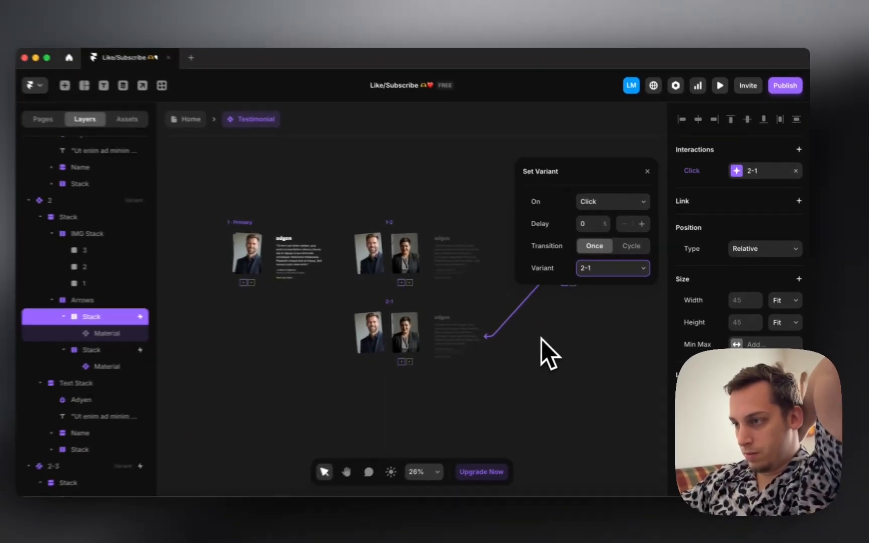
scroll(542, 339, "right", 2)
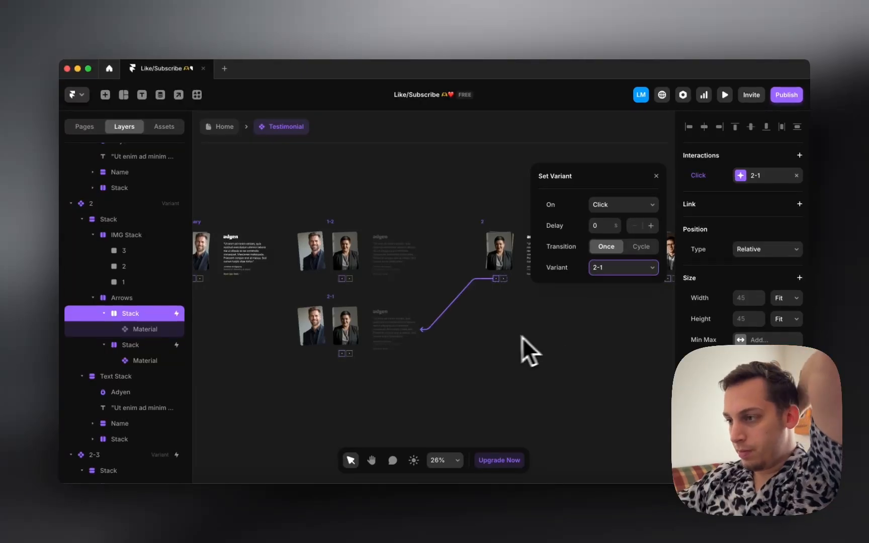
scroll(486, 344, "right", 5)
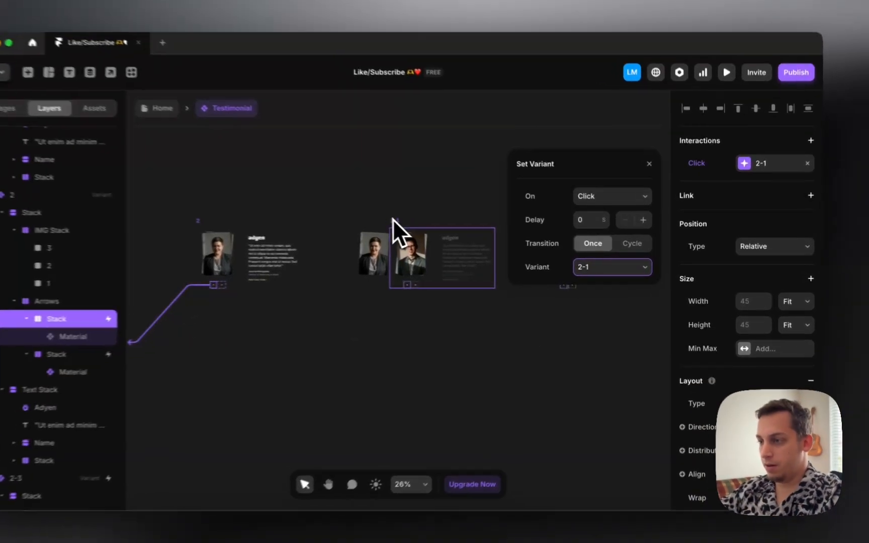
Step: Duplicate variant 2-3 and rename the copy 3-2
left_click(431, 236)
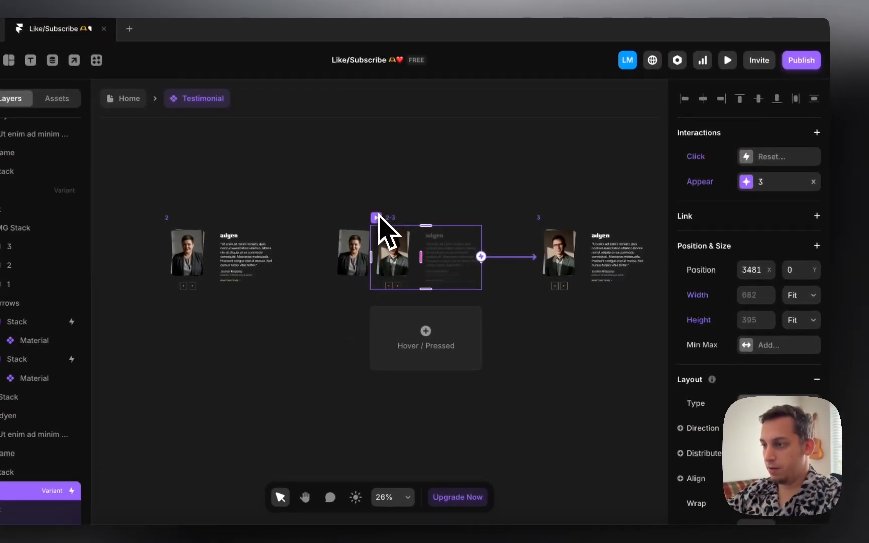
left_click_drag(391, 222, 394, 316)
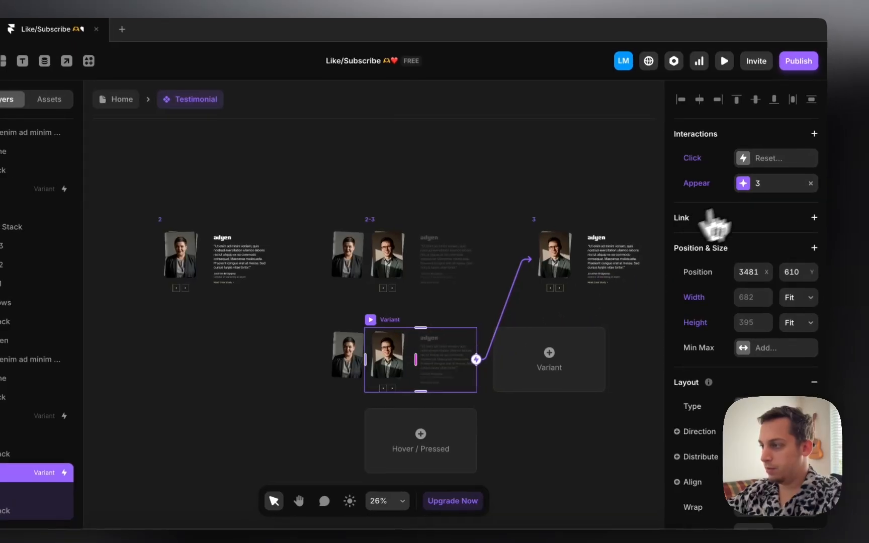
left_click(814, 181)
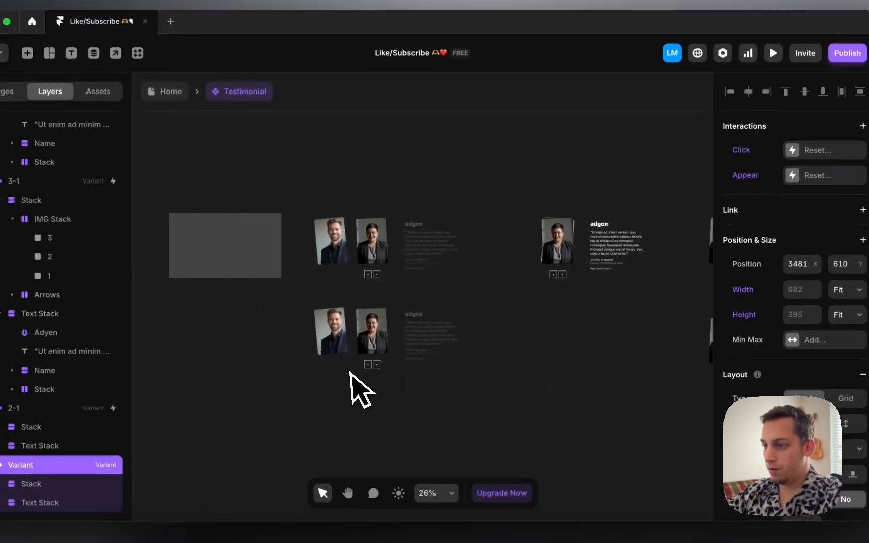
left_click(514, 299)
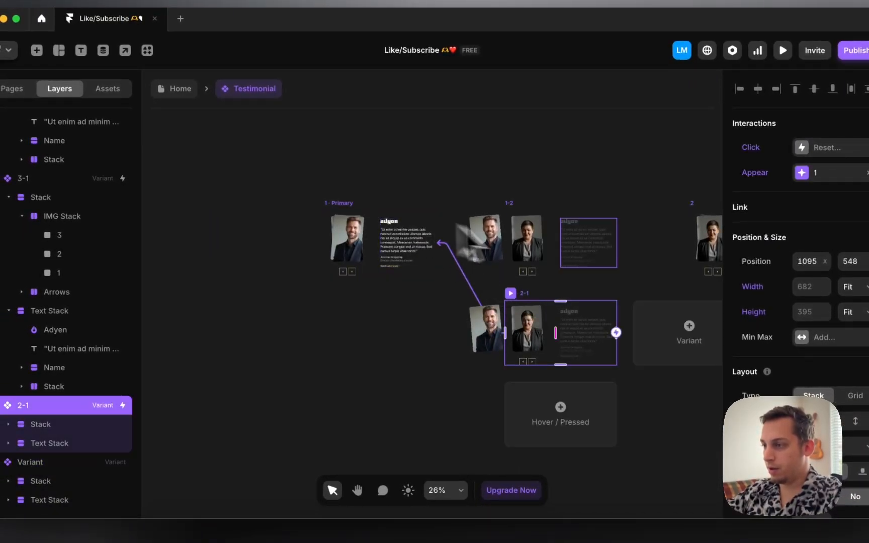
scroll(576, 277, "right", 10)
left_click(593, 315)
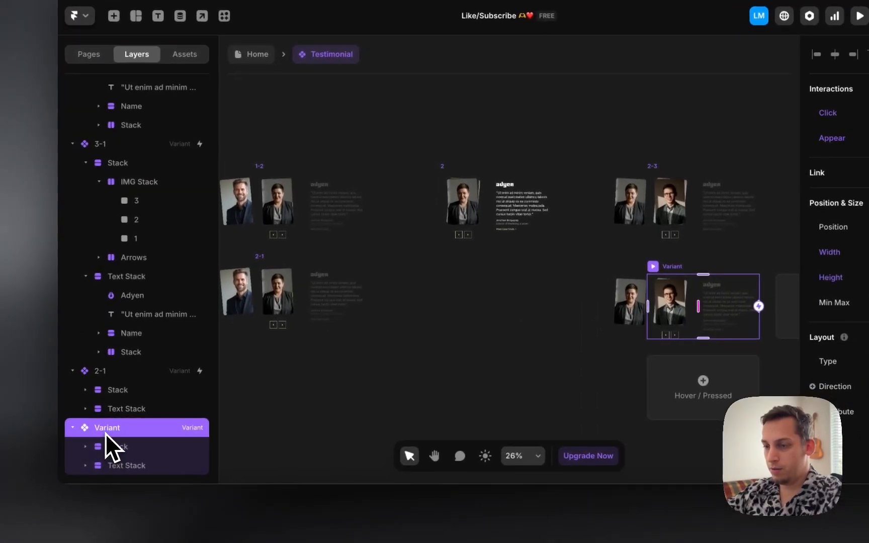
double_click(37, 465)
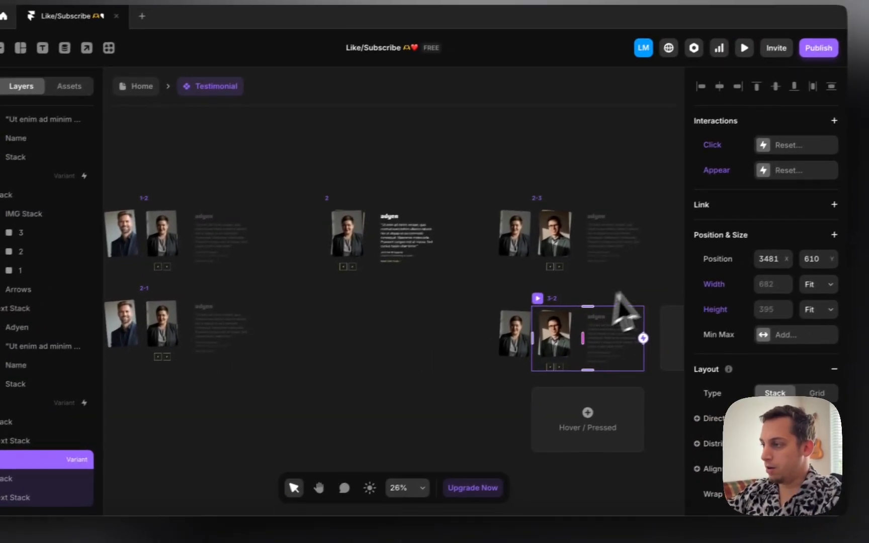
Step: Replace 3-2's copied interactions with an Appear transition that goes to variant 2
left_click(743, 193)
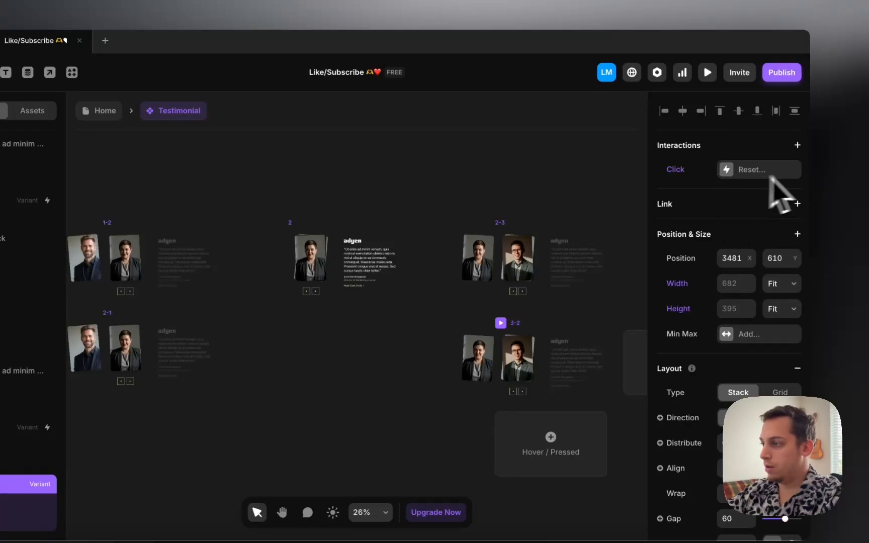
left_click(793, 170)
left_click(798, 146)
left_click(754, 171)
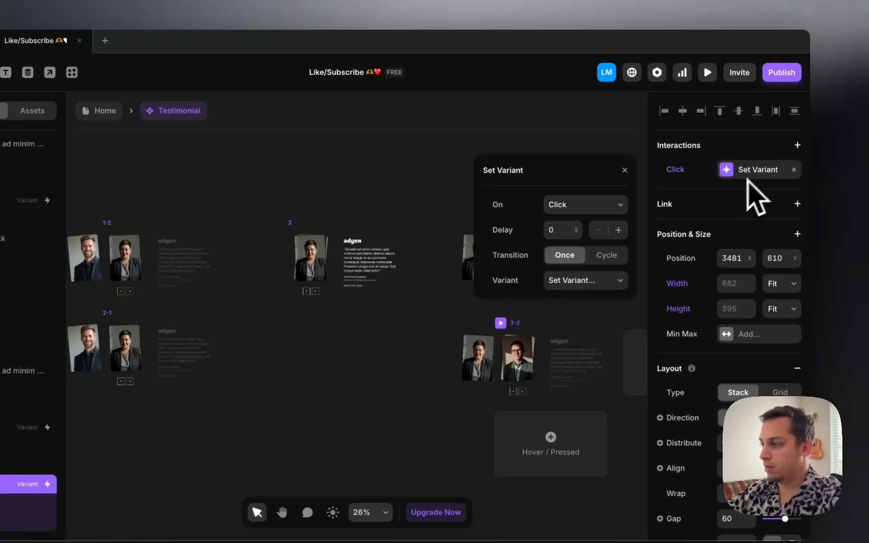
left_click(606, 205)
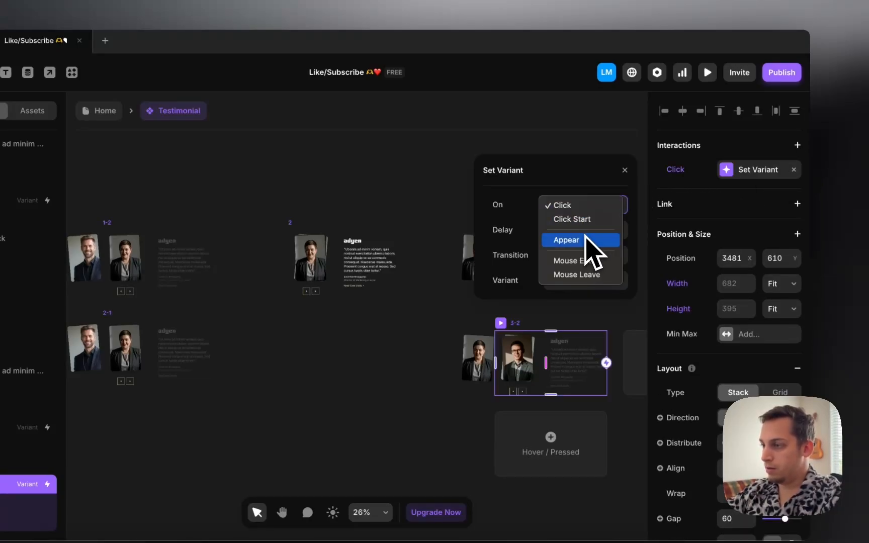
left_click(587, 239)
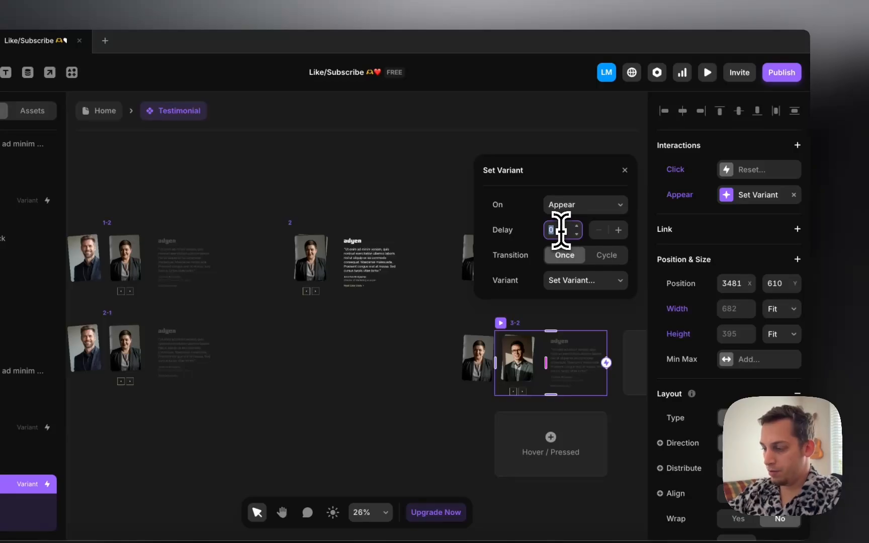
left_click(602, 280)
left_click(558, 330)
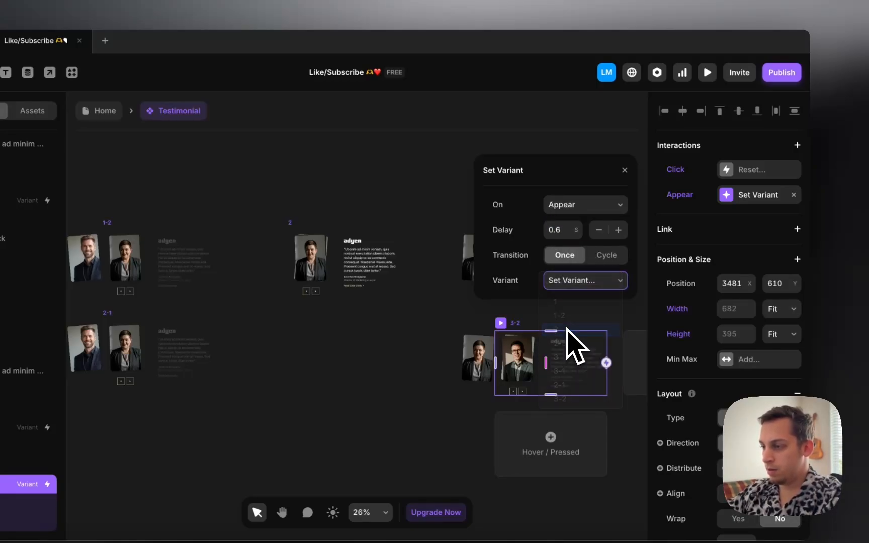
scroll(403, 314, "right", 5)
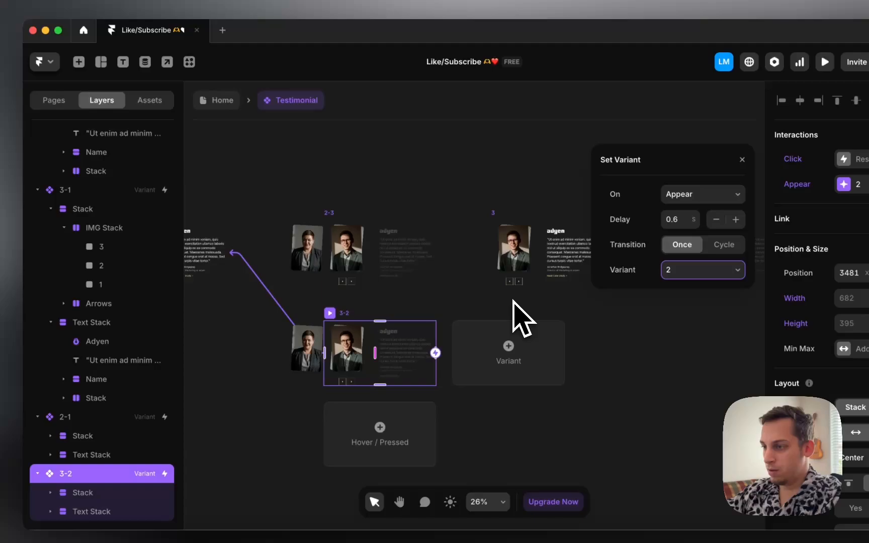
left_click(480, 300)
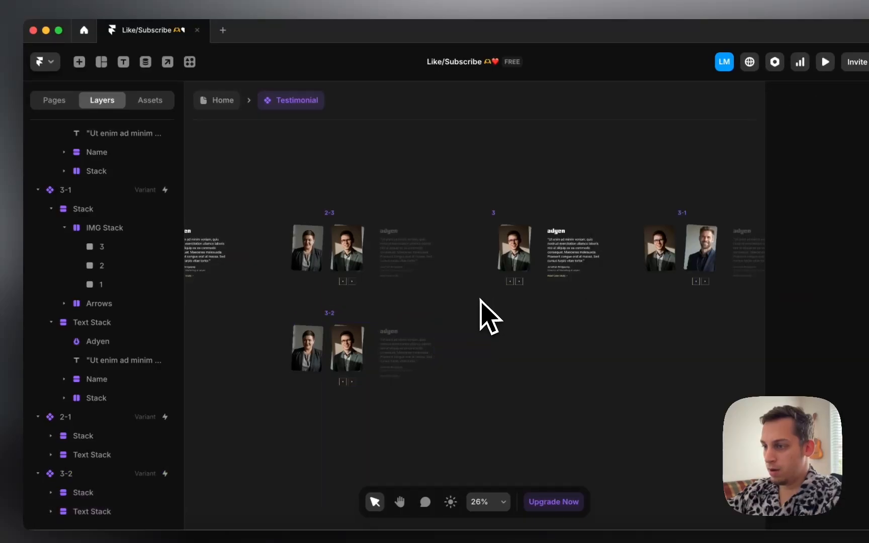
Step: Start a click transition on the back-arrow stack in variant 3
left_click(511, 281)
left_click(108, 306)
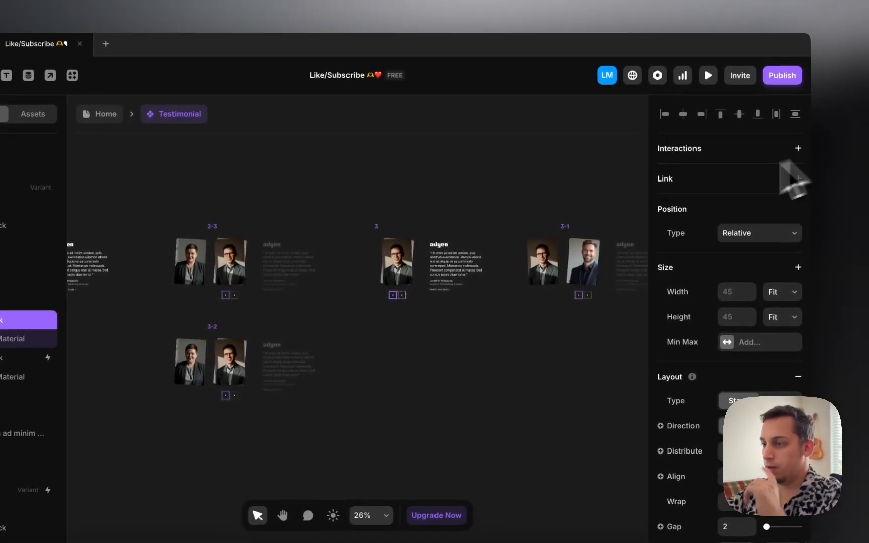
left_click(583, 261)
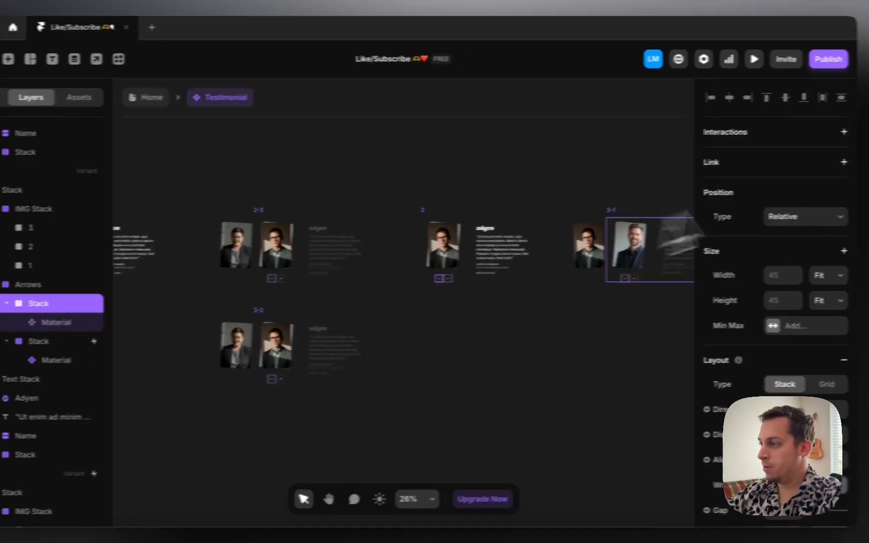
left_click(798, 148)
left_click(769, 155)
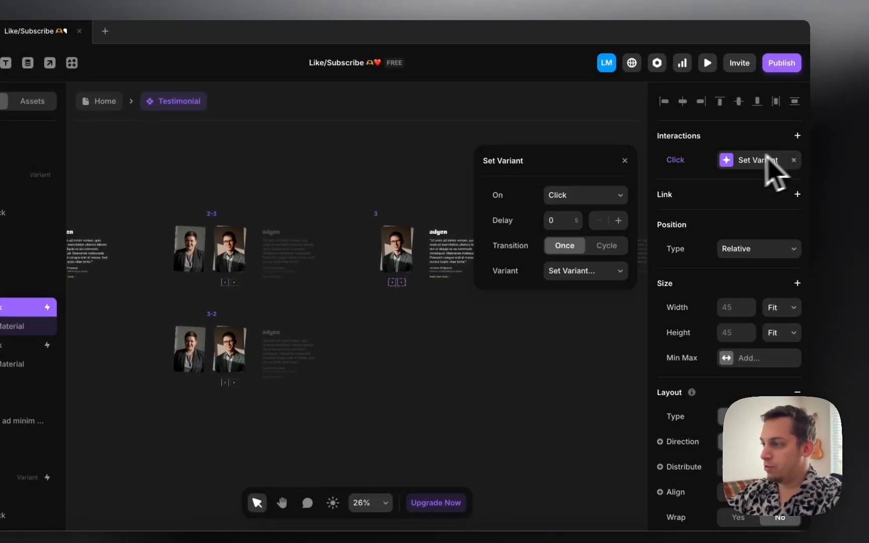
left_click(603, 274)
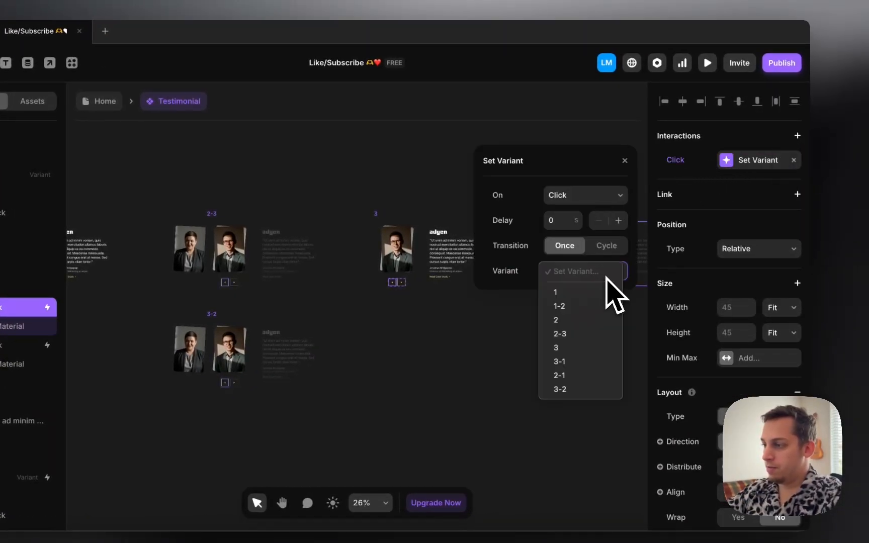
left_click(582, 390)
left_click(463, 355)
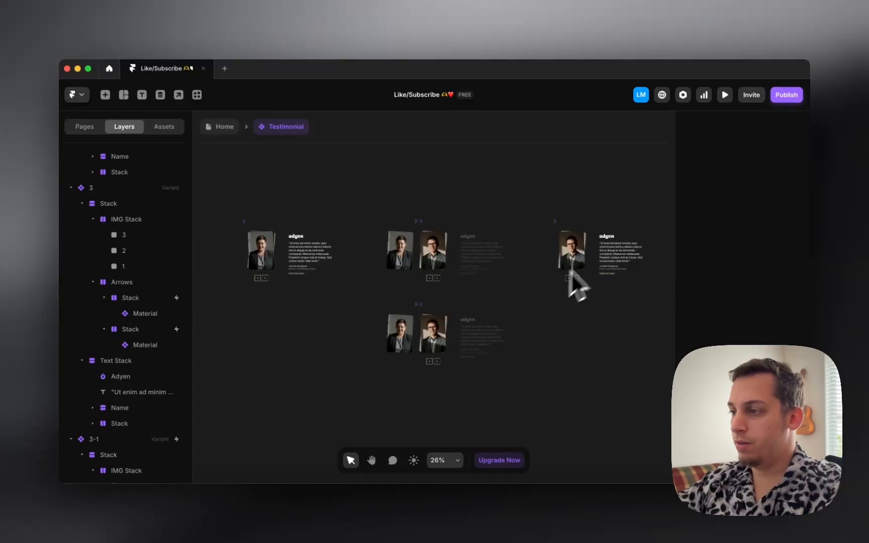
Step: Duplicate variant 3-1 below it and name the copy 1-3
left_click(471, 228)
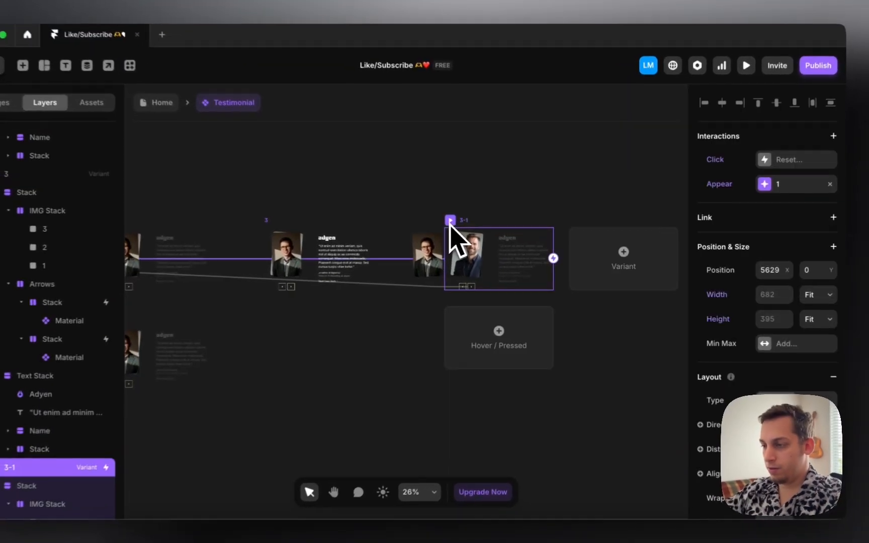
left_click_drag(472, 228, 479, 314)
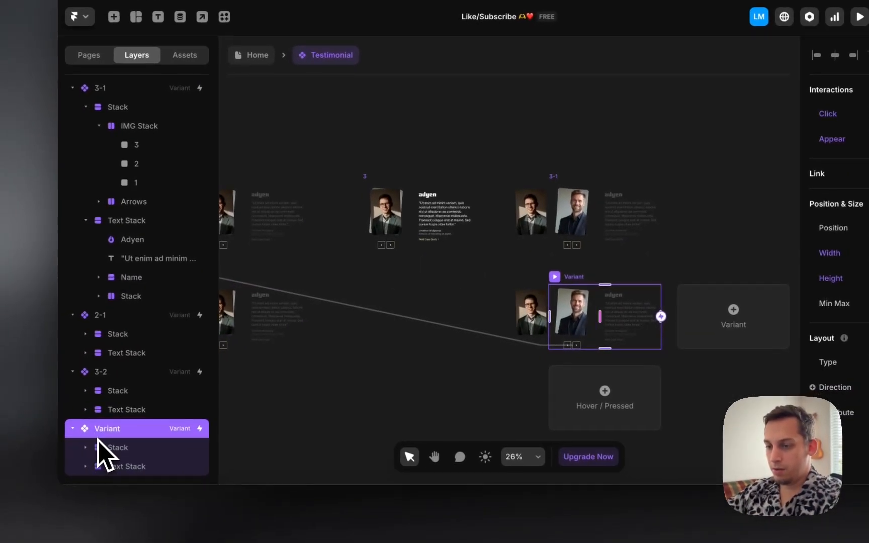
double_click(0, 473)
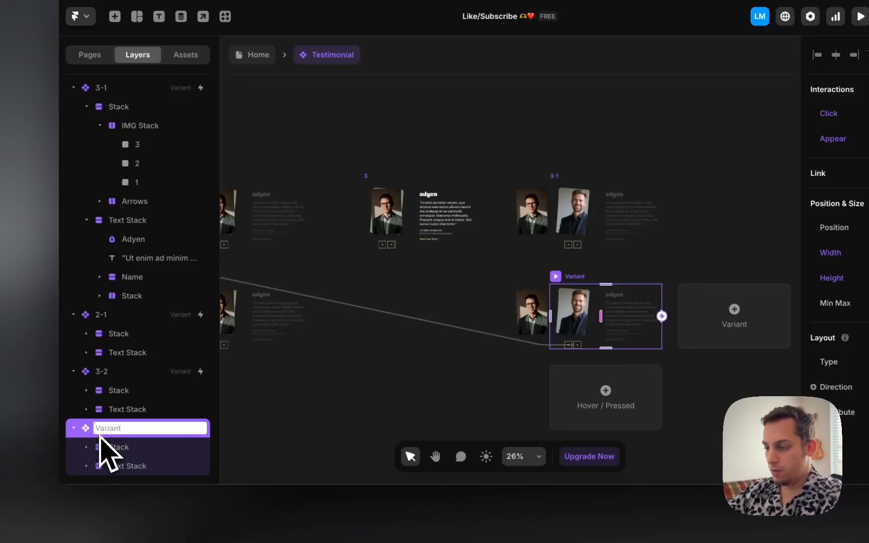
type("1-3")
key("Return")
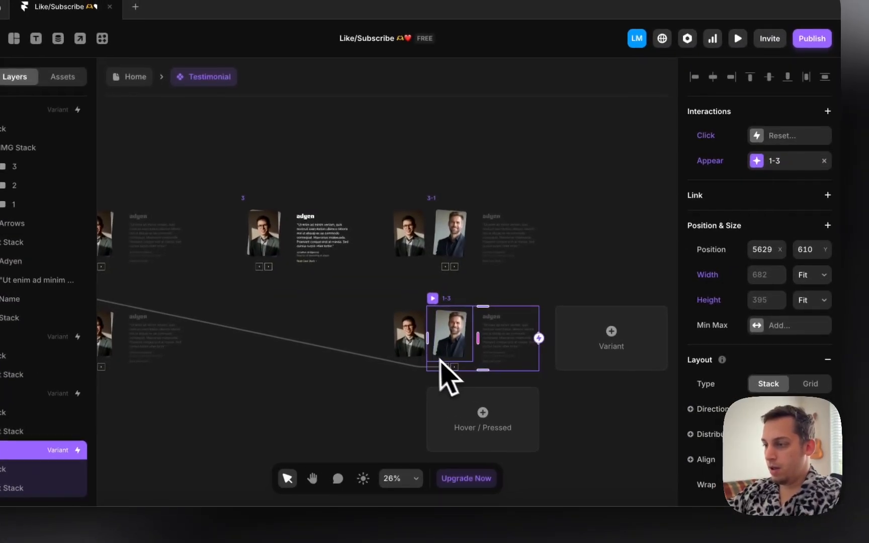
Step: Replace 1-3's copied Click interaction with an Appear transition to variant 3
double_click(497, 347)
left_click(410, 317)
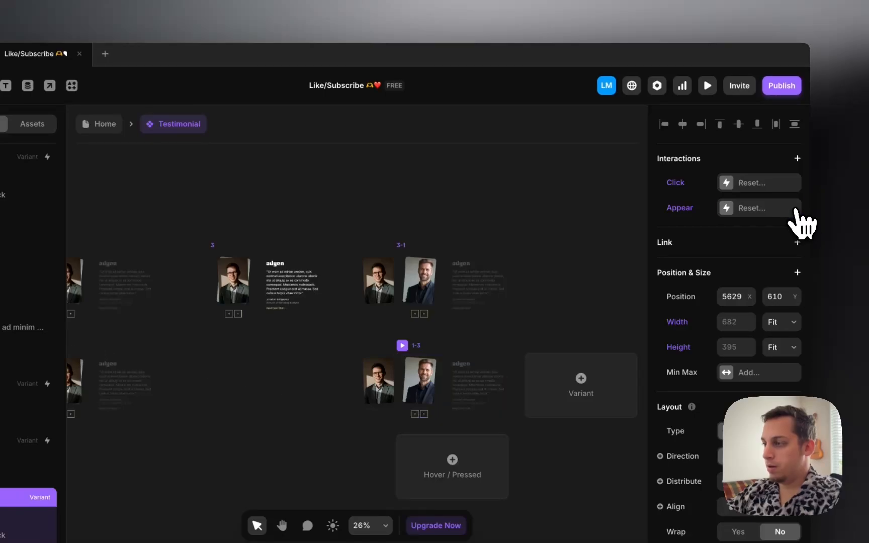
left_click(726, 197)
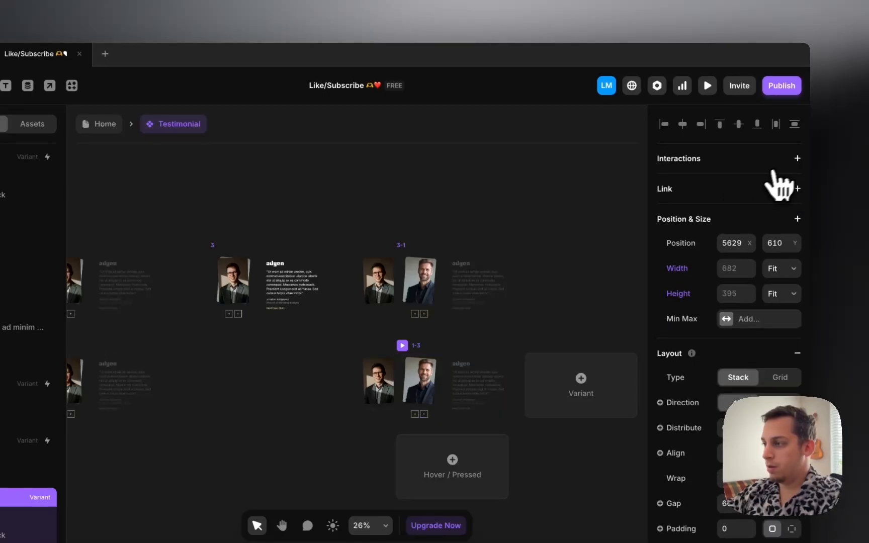
left_click(758, 185)
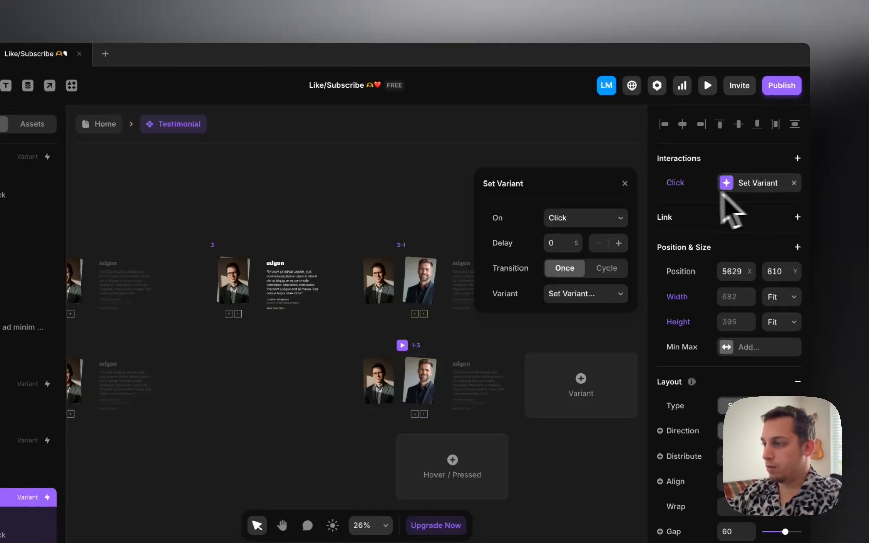
left_click(592, 254)
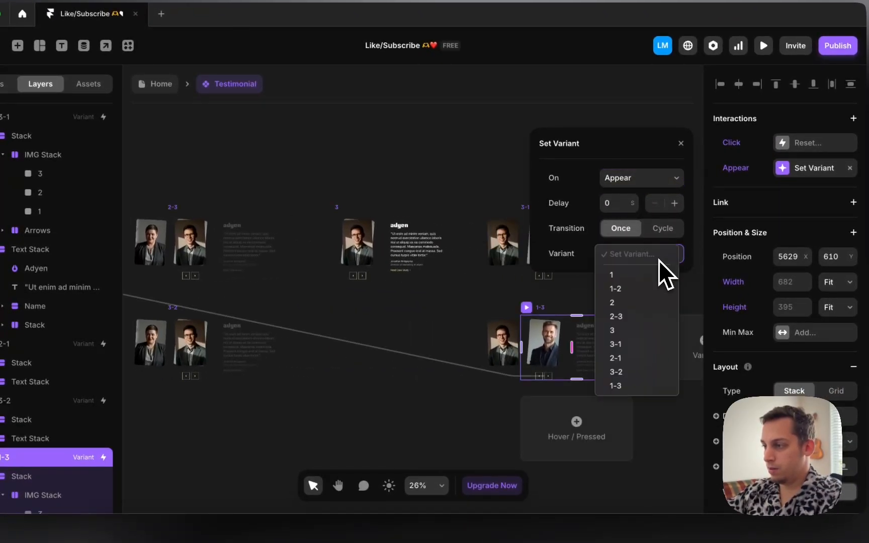
left_click(617, 332)
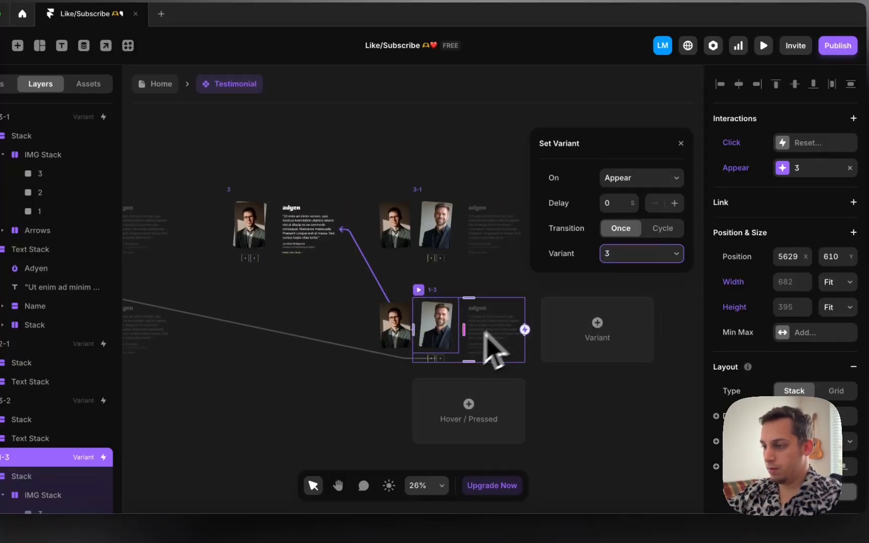
left_click(432, 361)
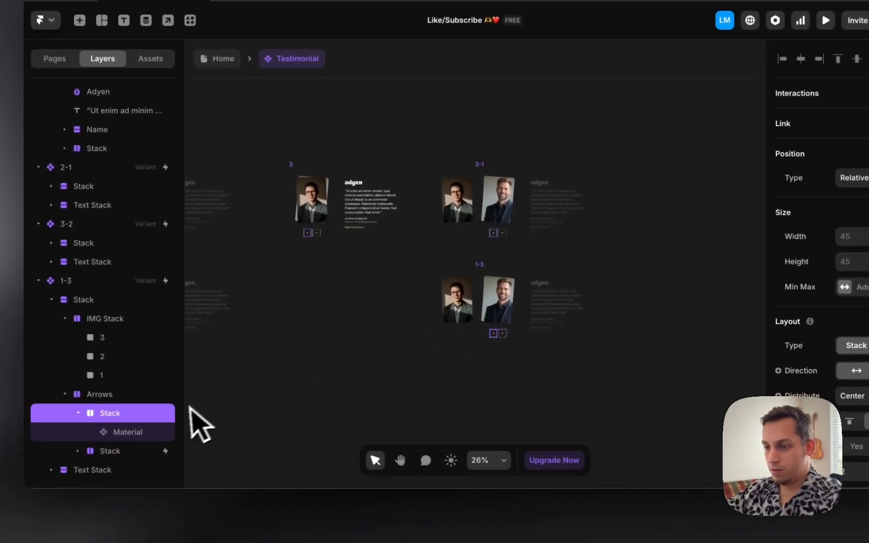
Step: Remove the copied Click interaction from variant 1-3's arrow stack
left_click(95, 476)
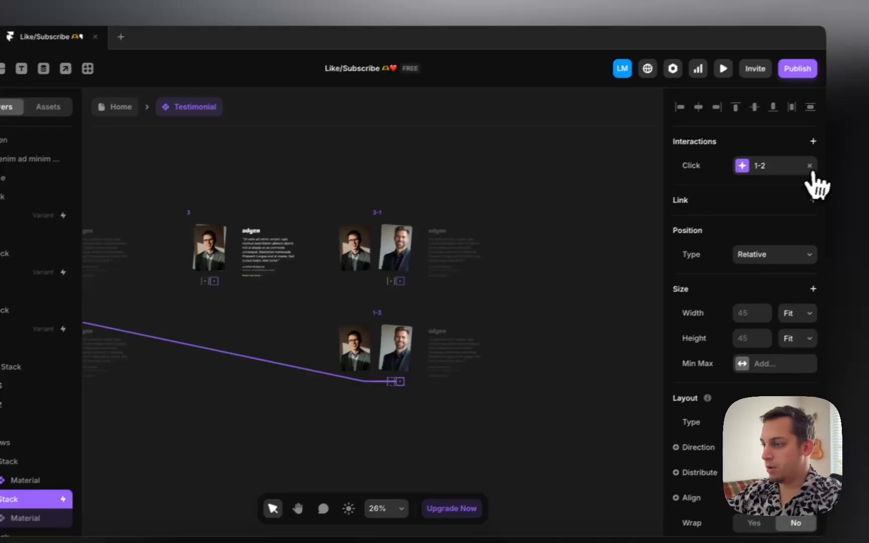
left_click(811, 167)
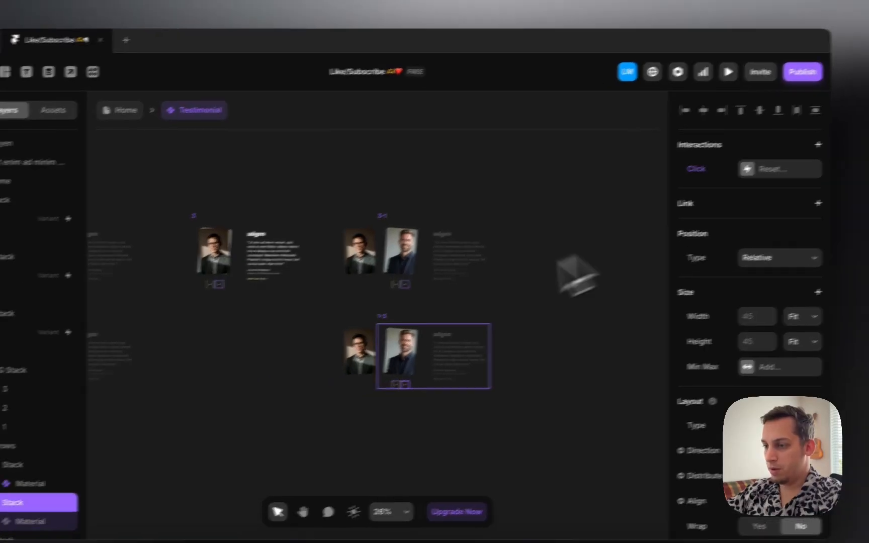
scroll(483, 317, "left", 7)
left_click(523, 362)
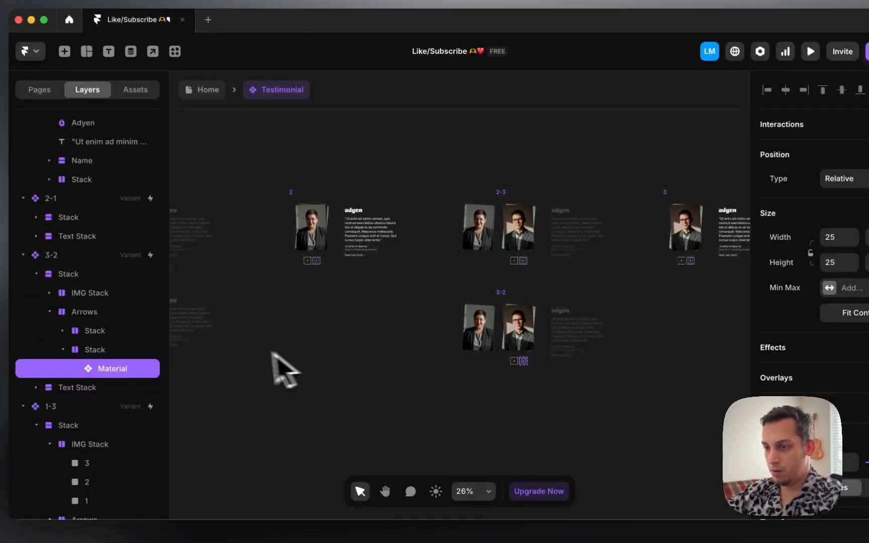
scroll(284, 372, "left", 8)
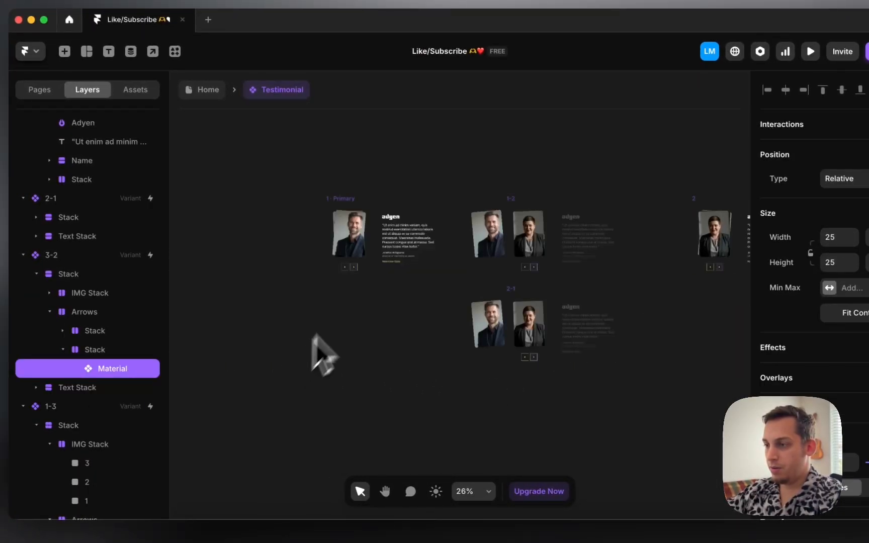
Step: Give the Primary variant's left arrow a click transition to variant 1-3
left_click(342, 264)
scroll(342, 269, "up", 10)
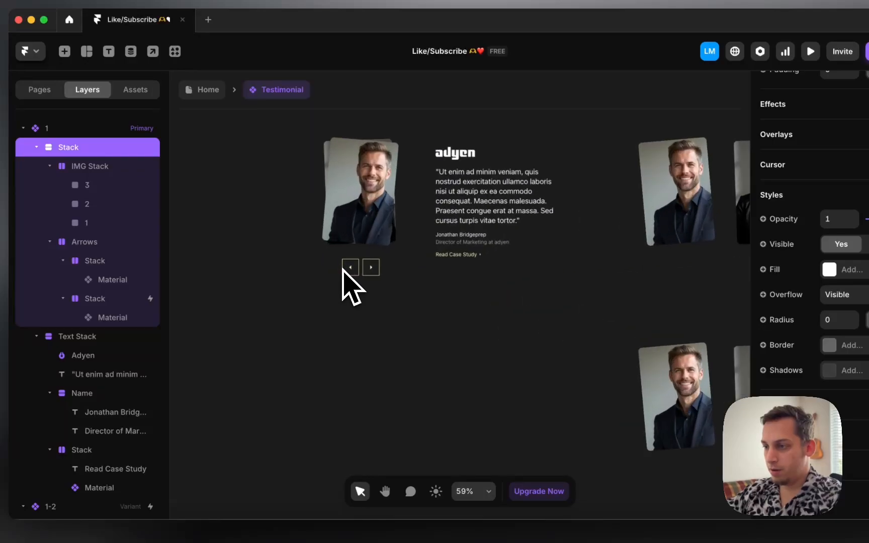
left_click(347, 261)
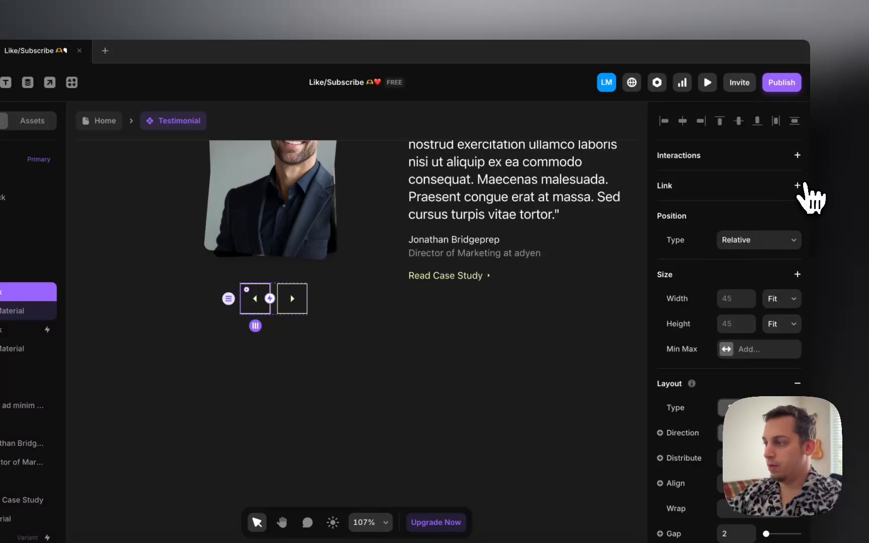
left_click(798, 186)
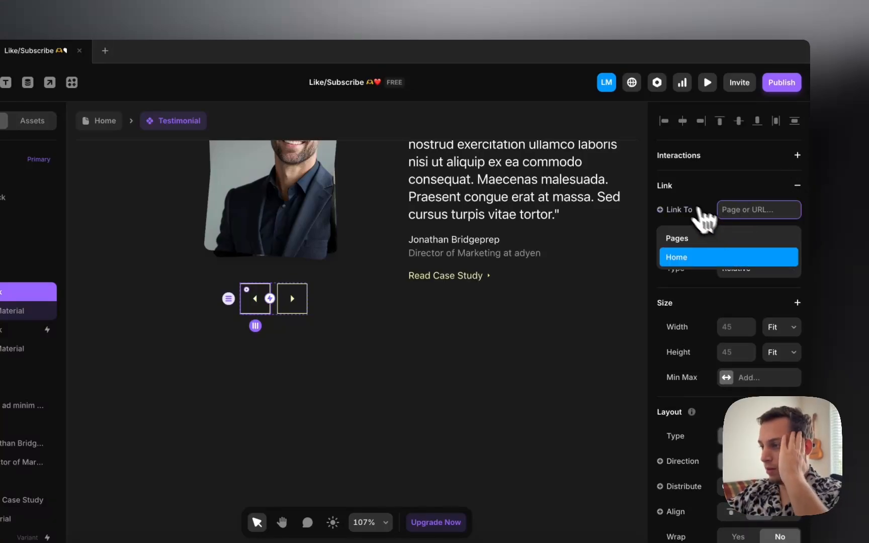
left_click(697, 206)
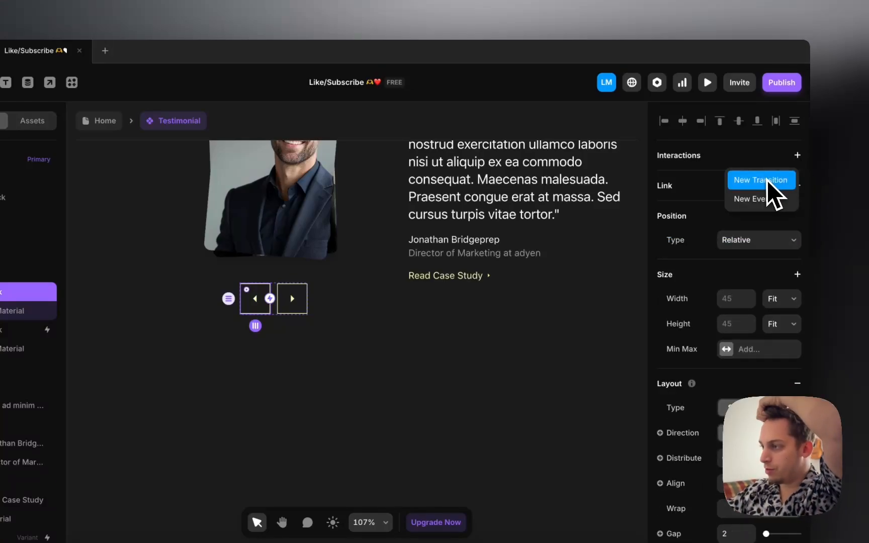
left_click(761, 180)
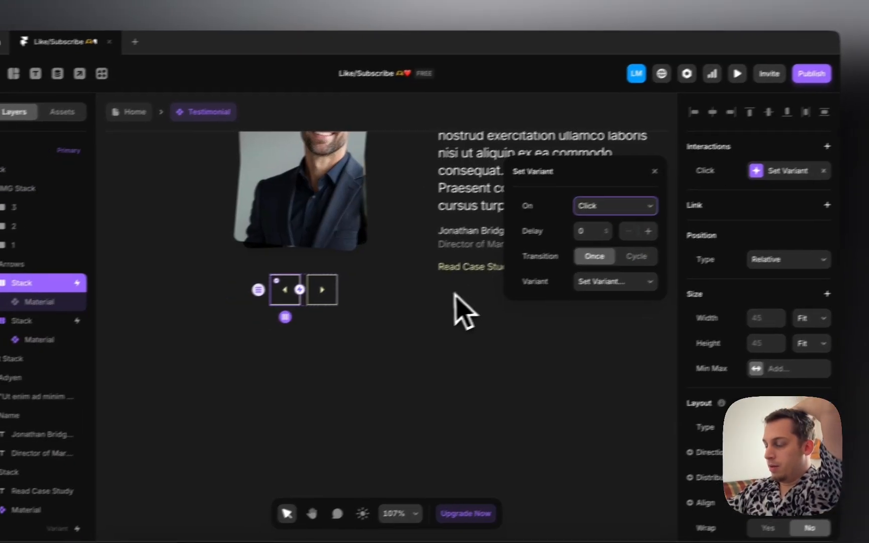
scroll(421, 309, "down", 5)
left_click(555, 298)
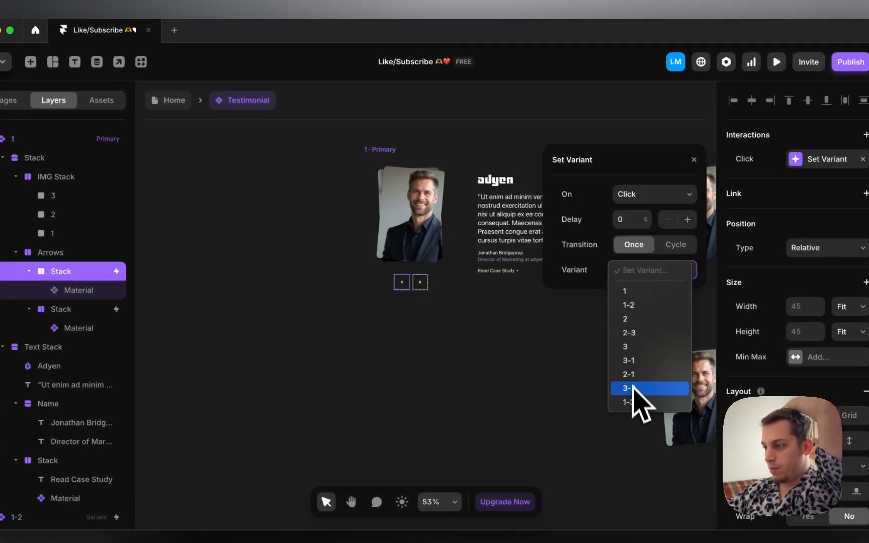
left_click(630, 402)
left_click(538, 369)
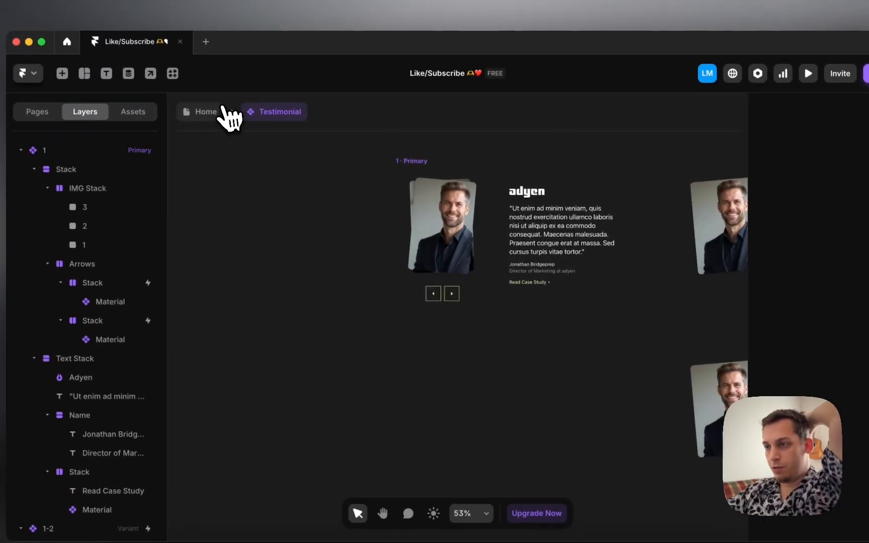
left_click(186, 100)
Step: Preview the page live and advance the carousel through the headshots eight times
left_click(401, 206)
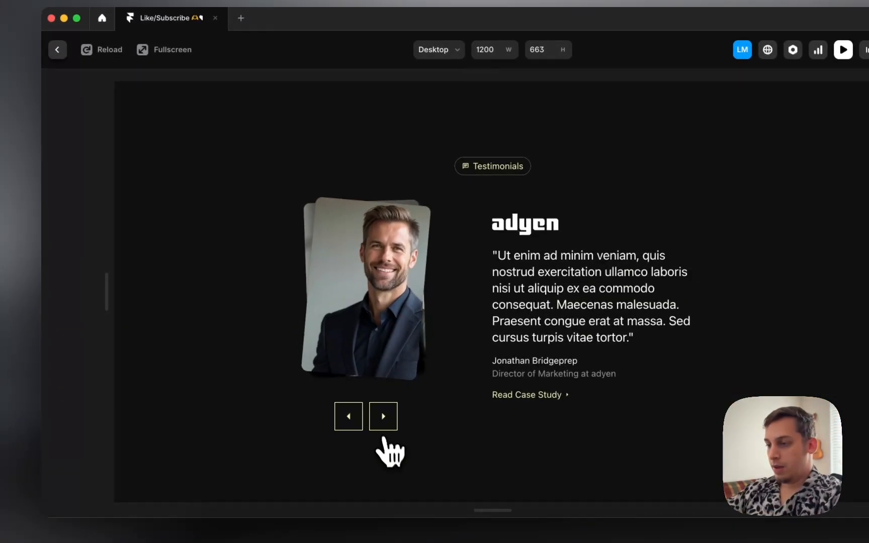
left_click(383, 421)
left_click(383, 422)
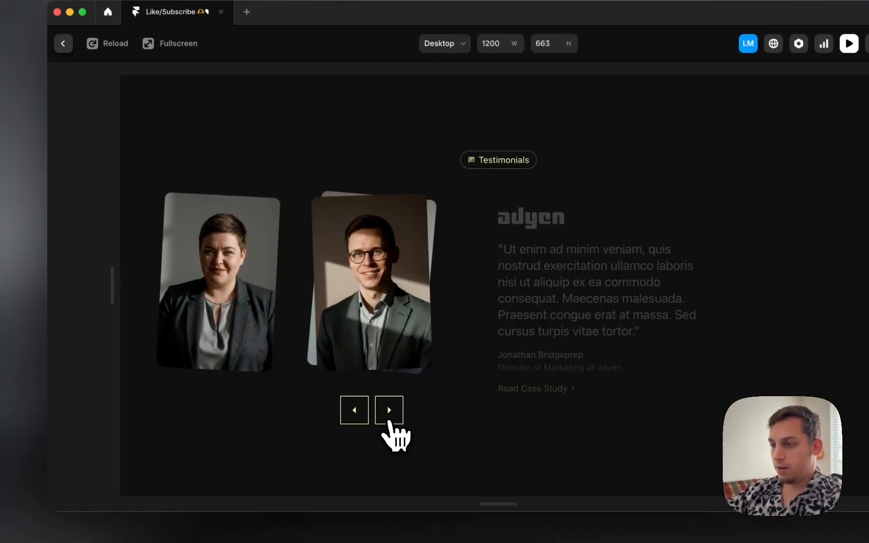
left_click(390, 422)
left_click(389, 422)
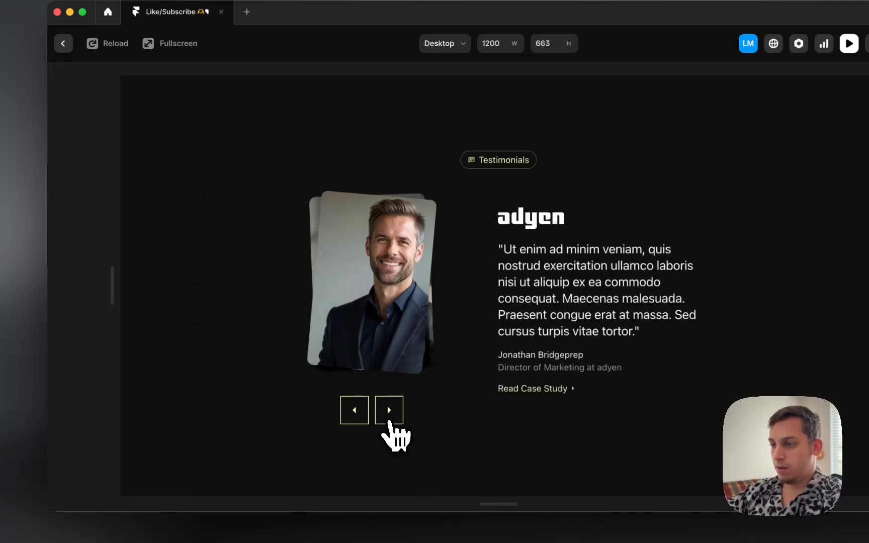
left_click(389, 422)
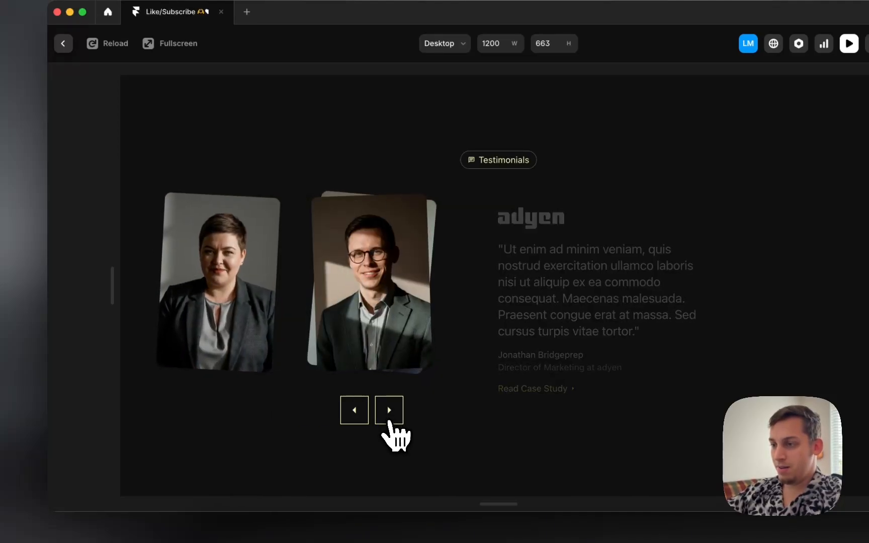
left_click(390, 423)
left_click(389, 422)
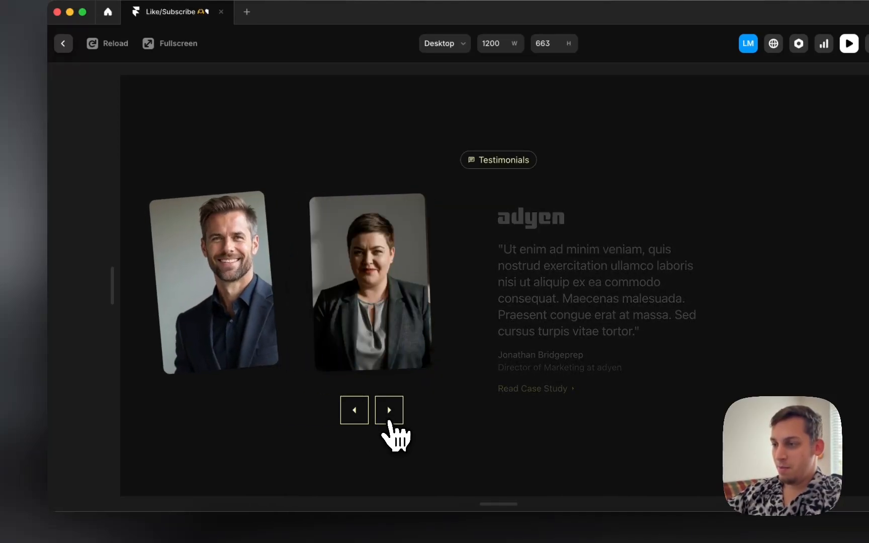
left_click(390, 422)
Step: Step the carousel back and forth between headshots, then exit the preview
left_click(356, 412)
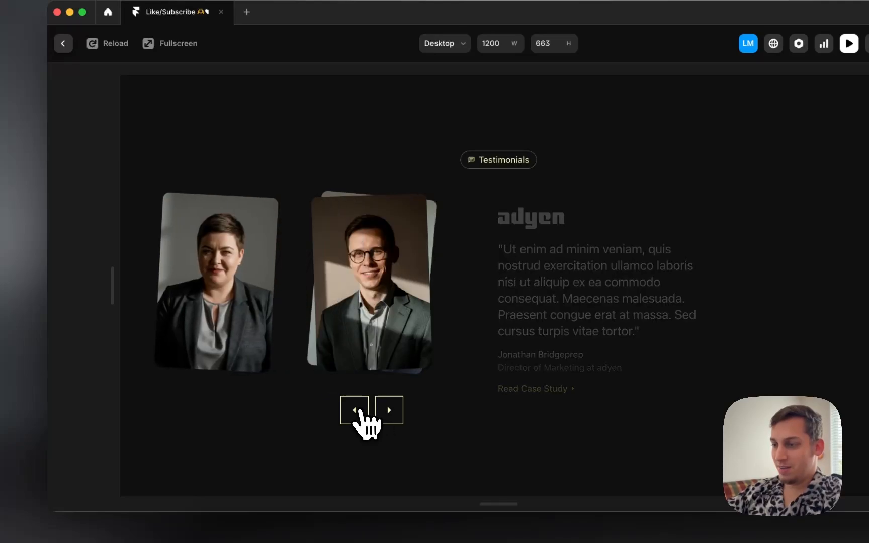
left_click(357, 412)
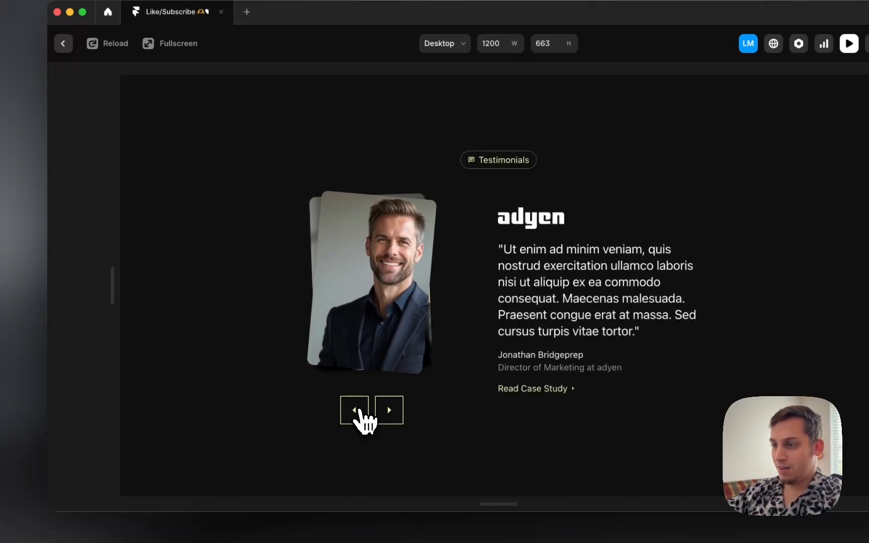
left_click(356, 412)
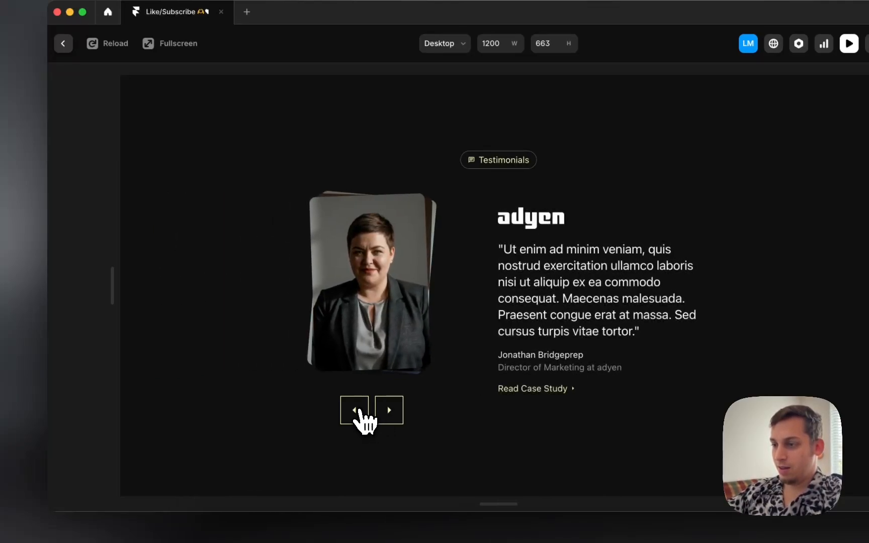
left_click(356, 411)
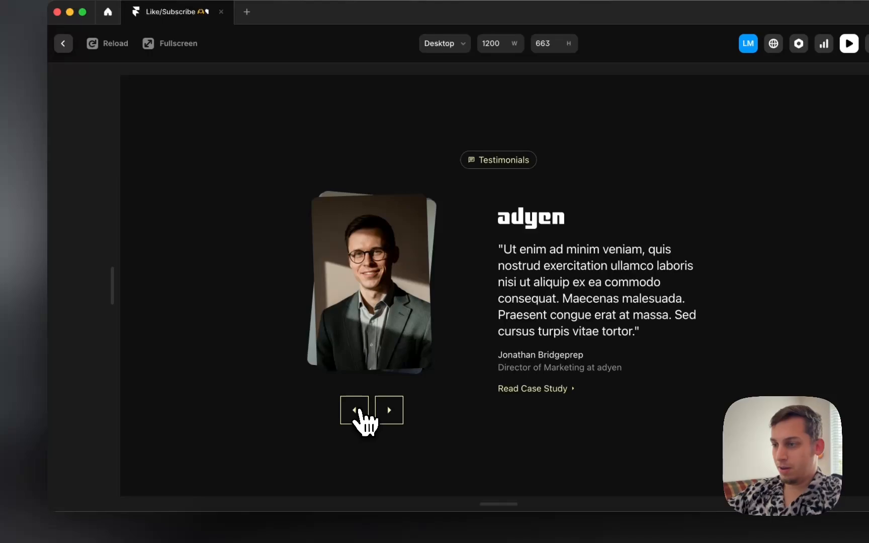
left_click(389, 412)
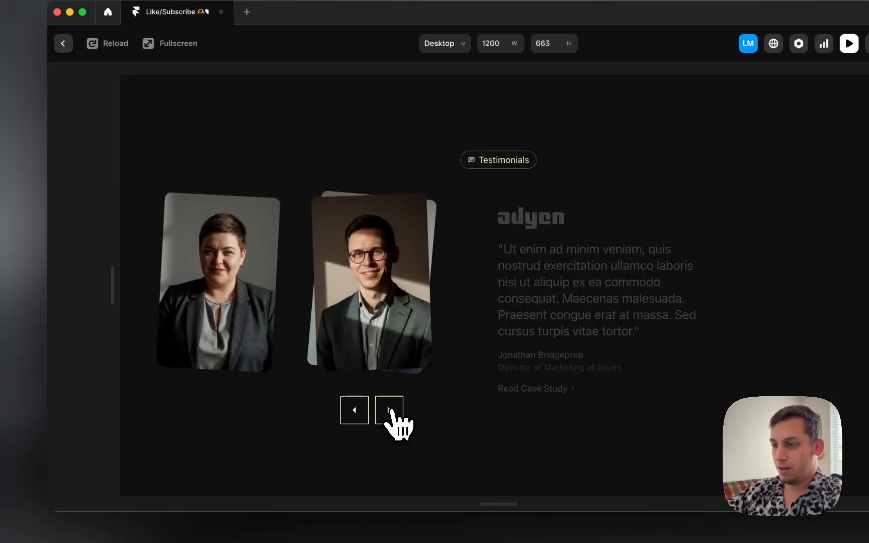
left_click(390, 412)
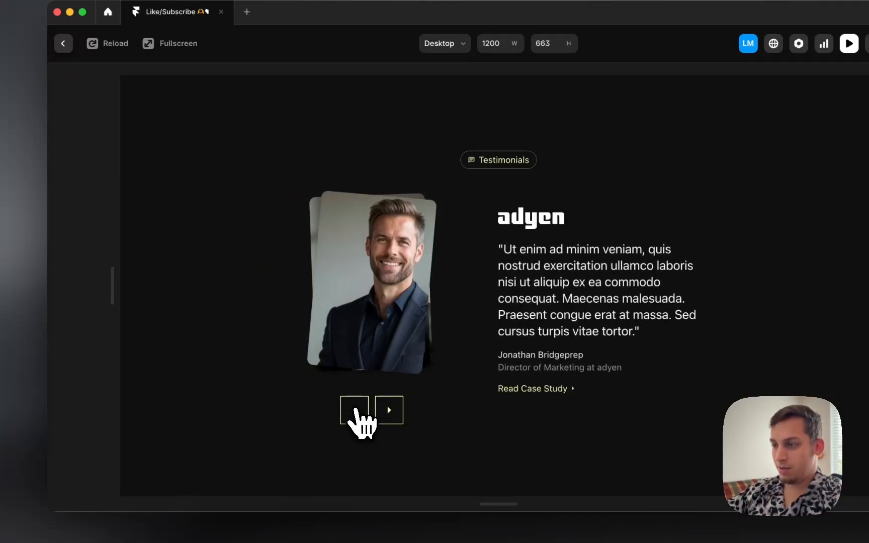
left_click(356, 411)
left_click(383, 411)
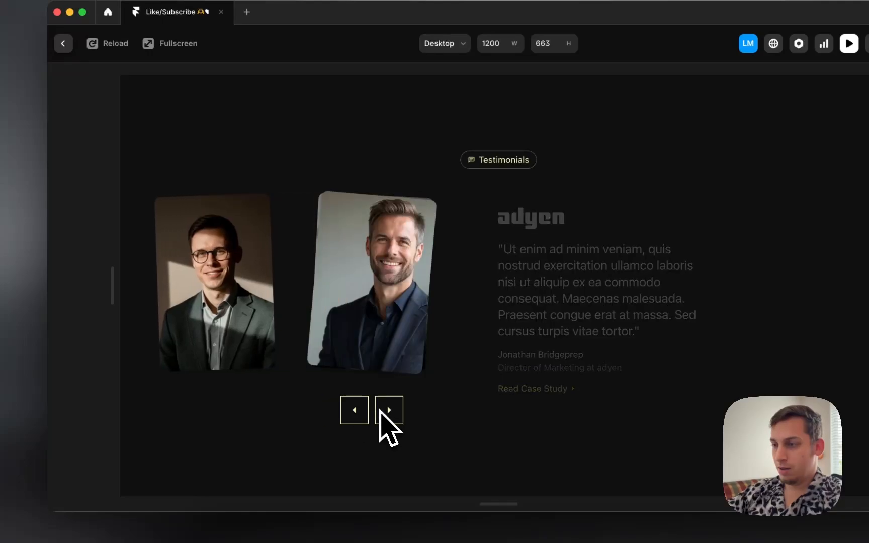
left_click(360, 412)
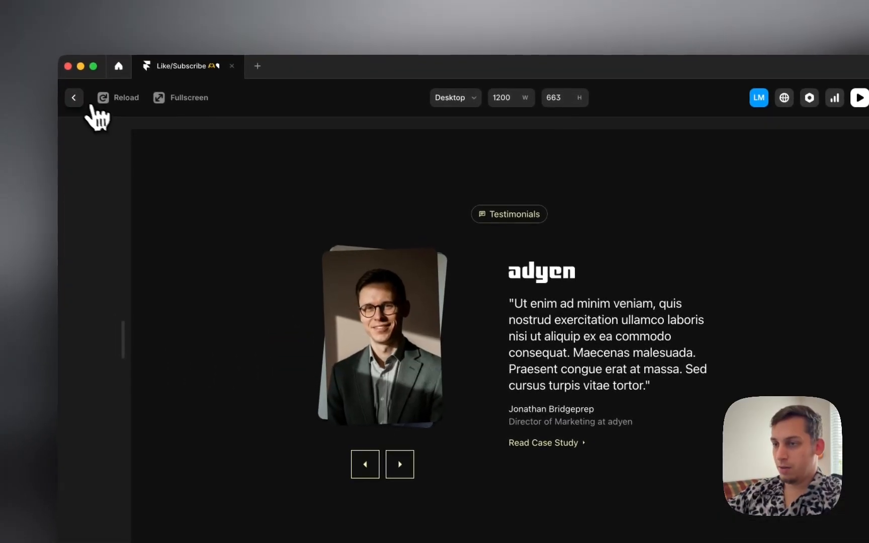
left_click(67, 62)
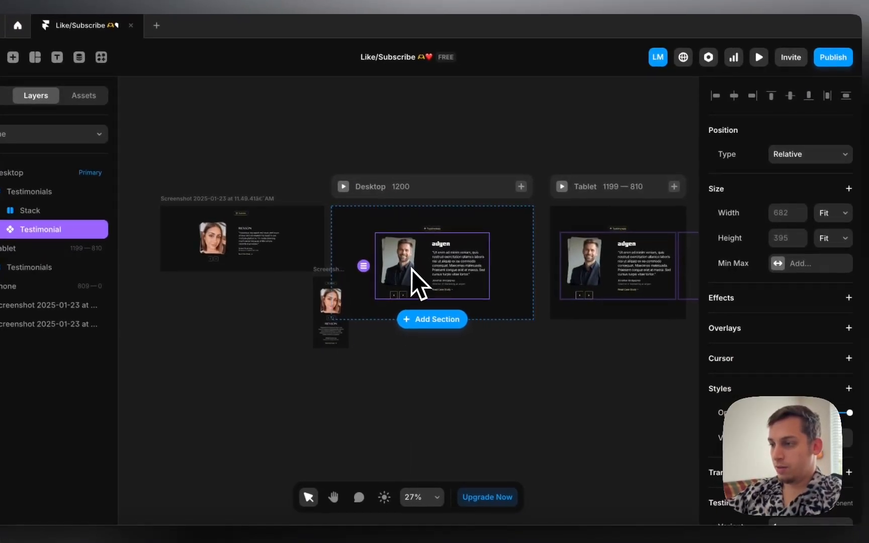
Step: Check that the Primary variant's left arrow Click targets variant 1-3, then select variant 1-3
double_click(417, 281)
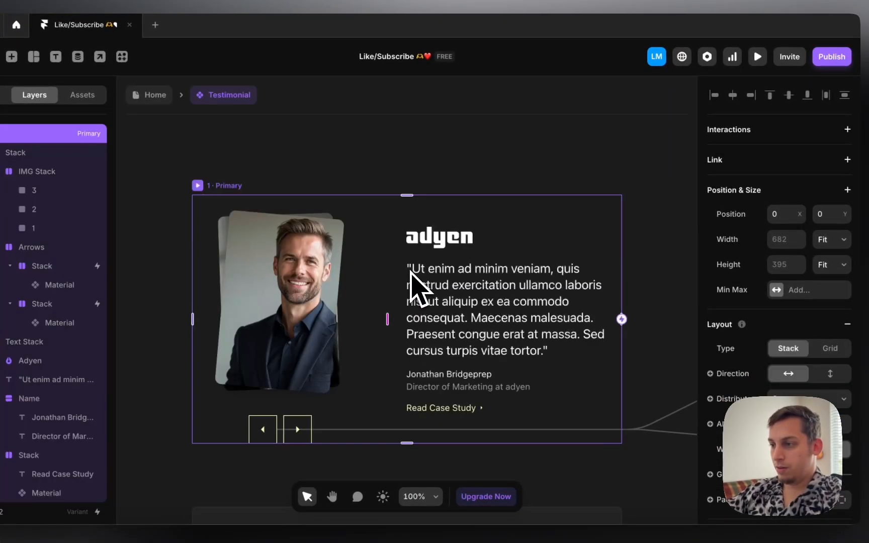
left_click(343, 330)
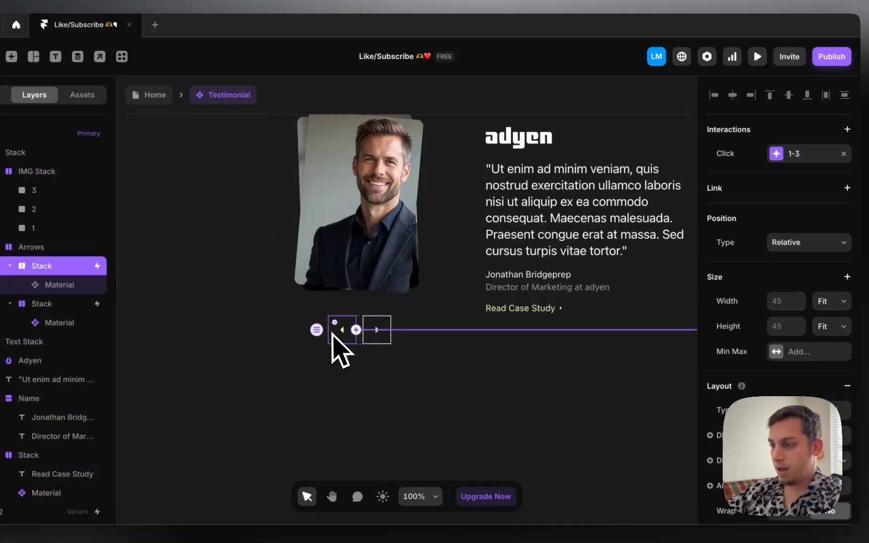
left_click(789, 157)
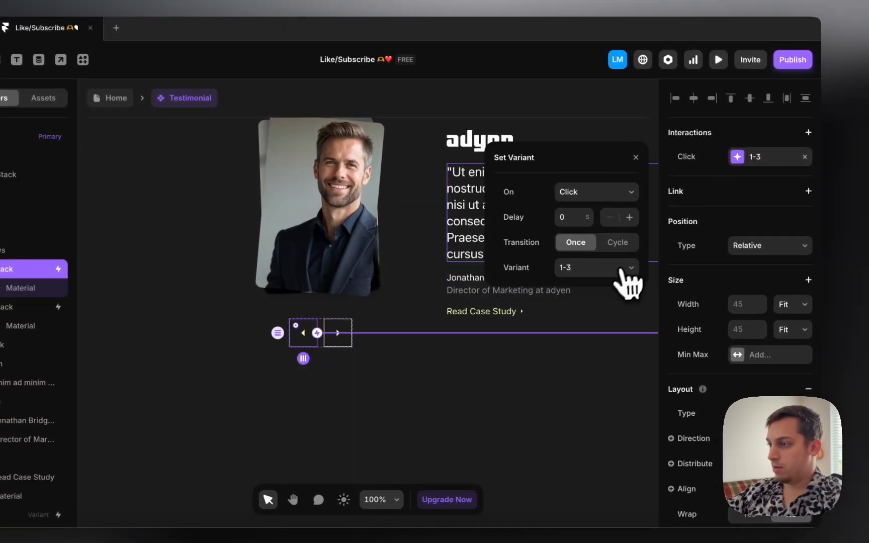
left_click(485, 381)
scroll(483, 386, "down", 6)
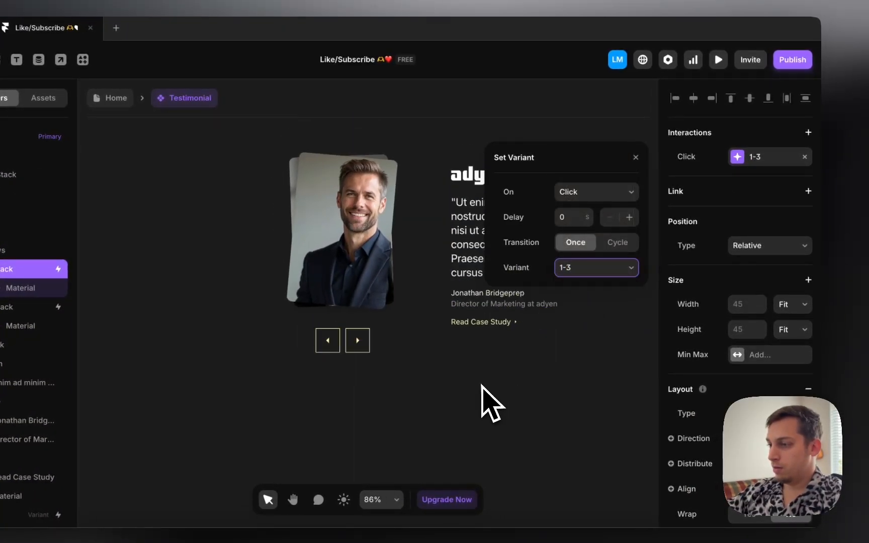
scroll(480, 386, "right", 12)
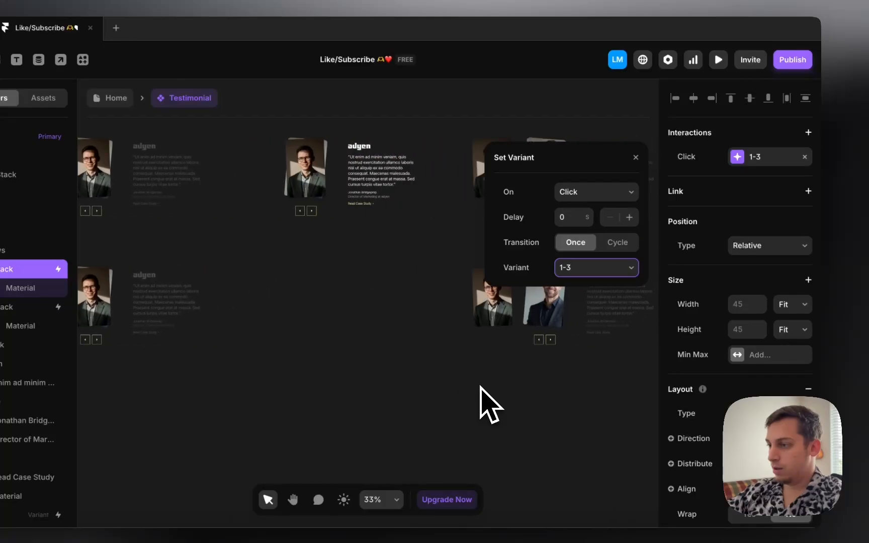
left_click(325, 266)
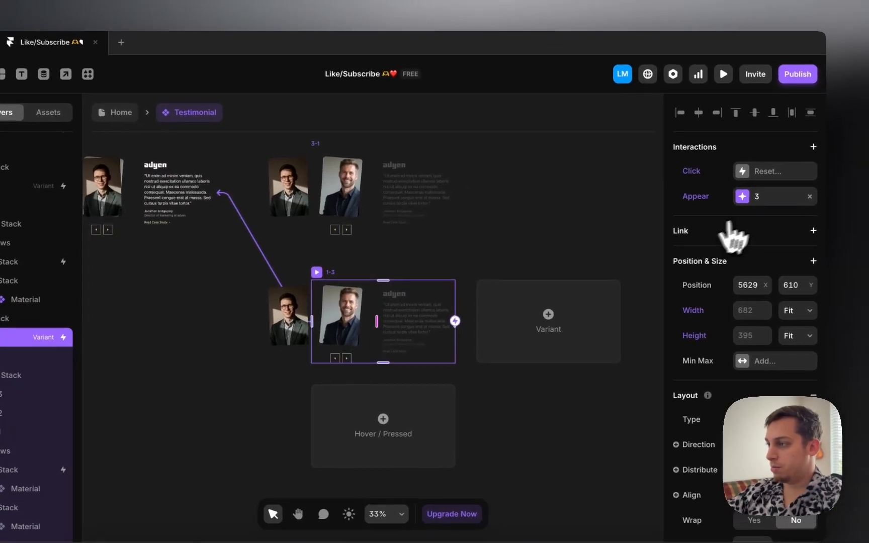
Step: Set the Appear transition delay to 0.4 s for variants 1-3, 3-2 and 2-3
left_click(752, 190)
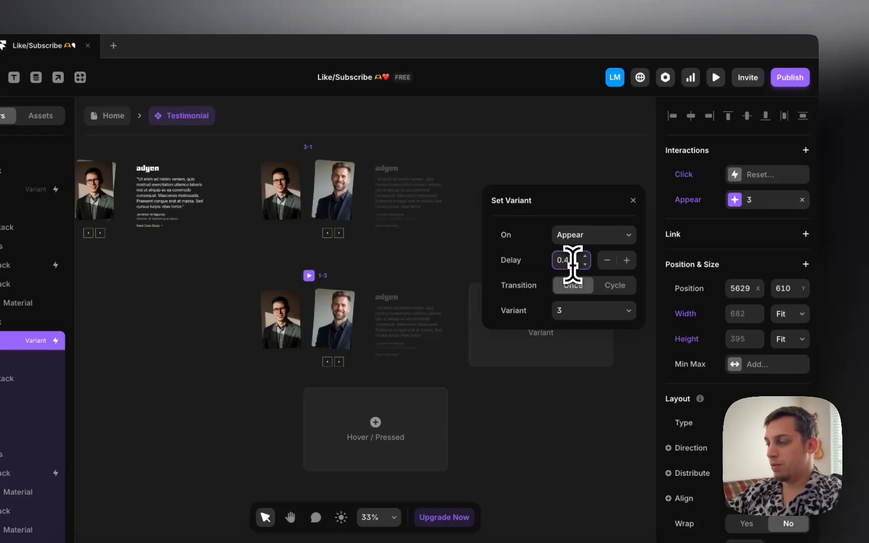
scroll(315, 220, "left", 6)
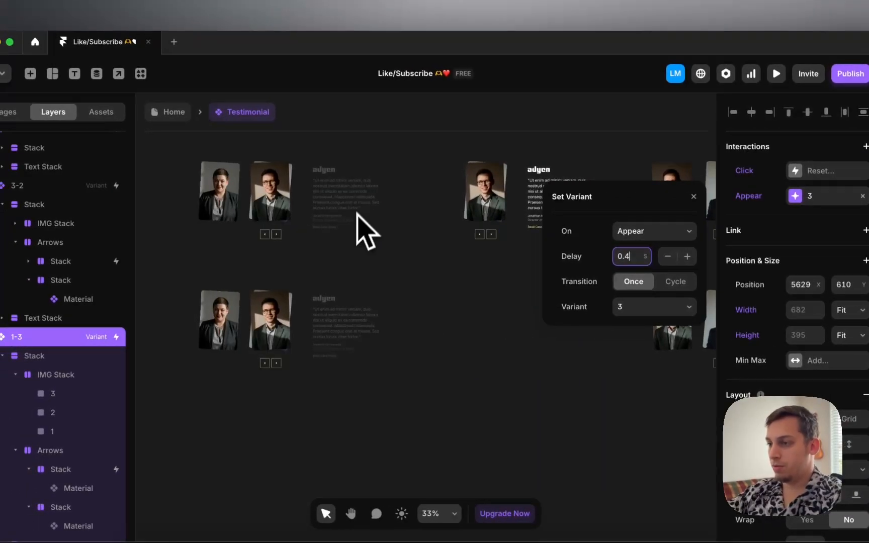
left_click(275, 286)
left_click(815, 196)
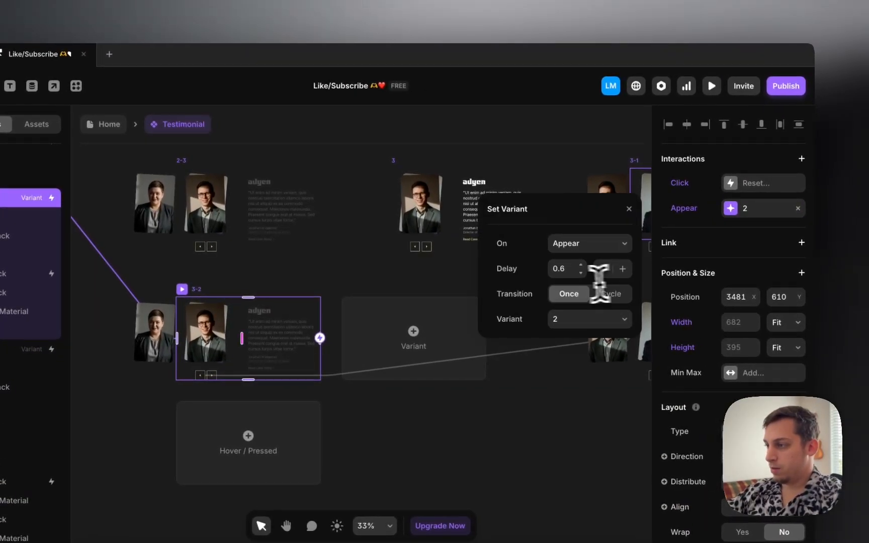
scroll(380, 292, "left", 5)
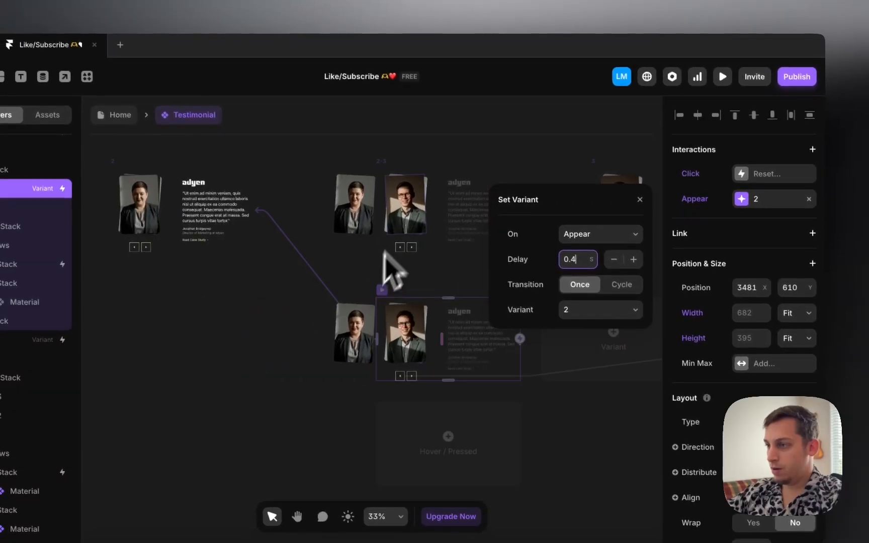
left_click(395, 173)
scroll(503, 242, "right", 8)
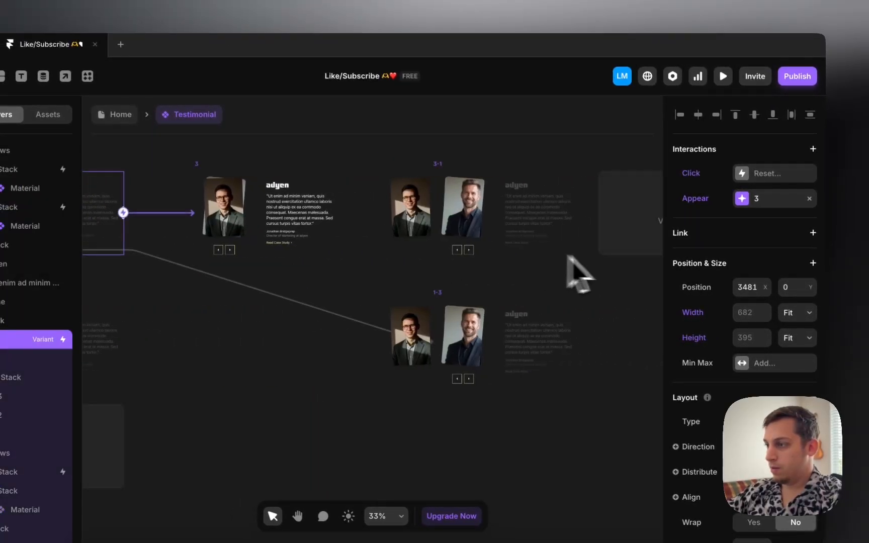
left_click(736, 200)
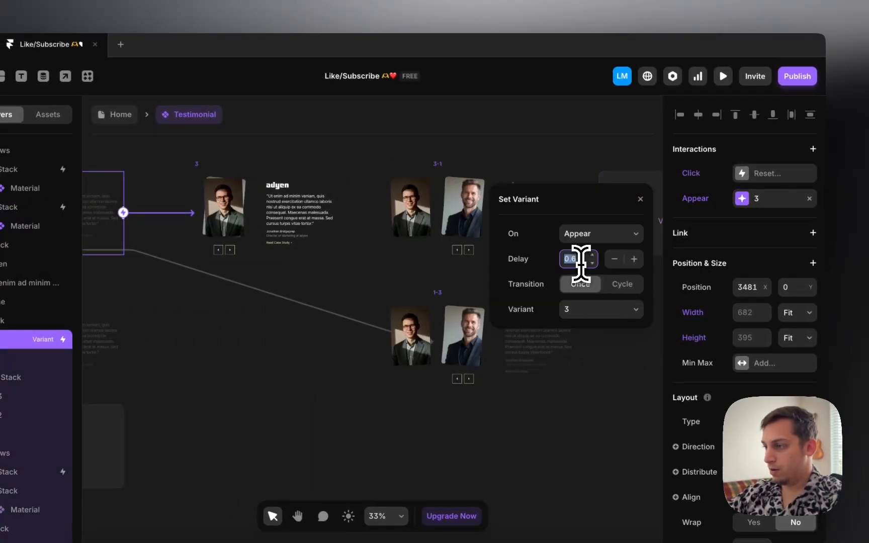
Step: Set the Appear transition delay to 0.4 s for variants 3-1, 1-2 and 2-1
left_click(443, 171)
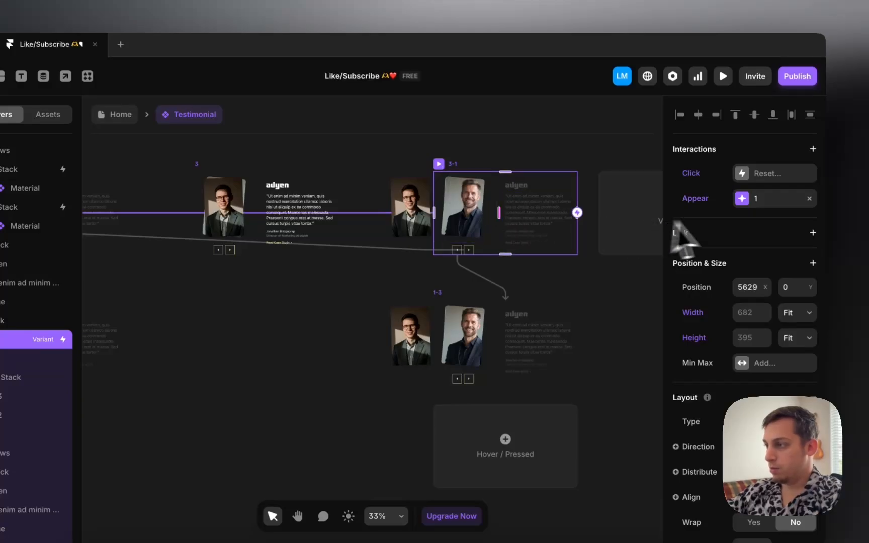
left_click(729, 204)
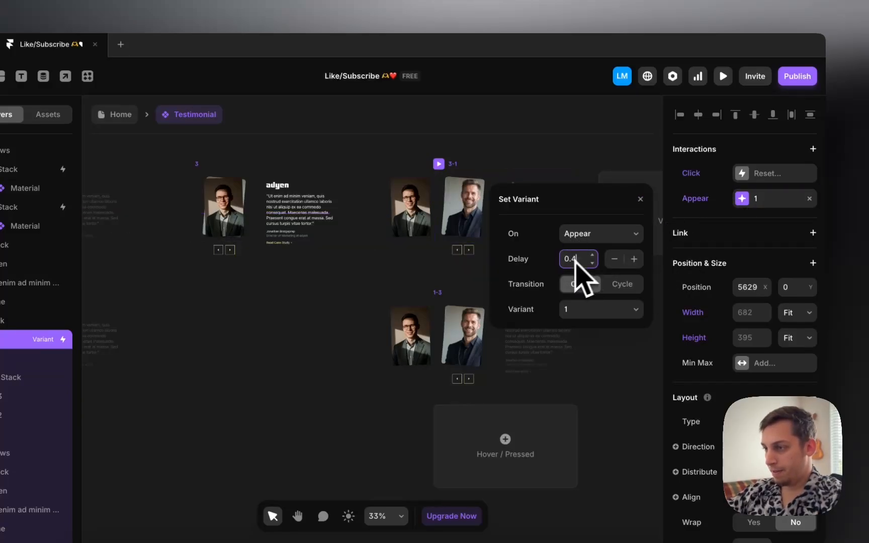
scroll(374, 314, "left", 15)
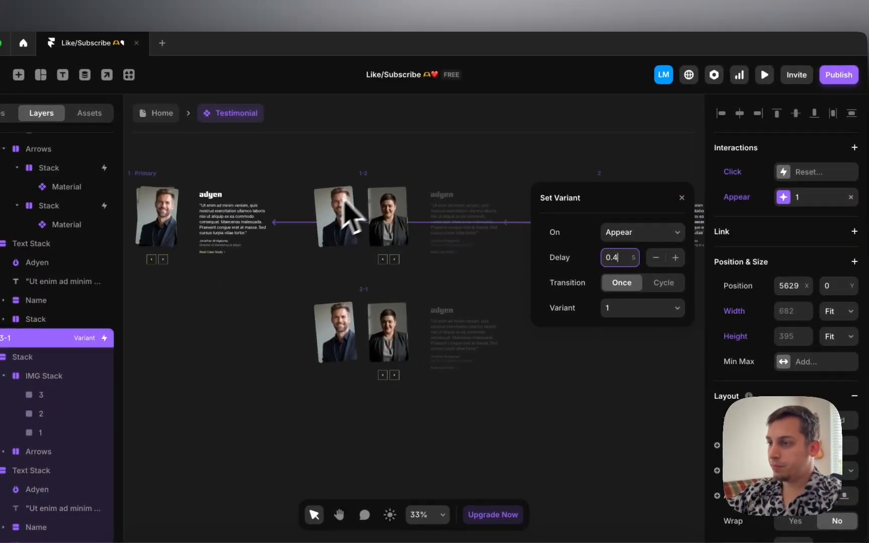
left_click(363, 173)
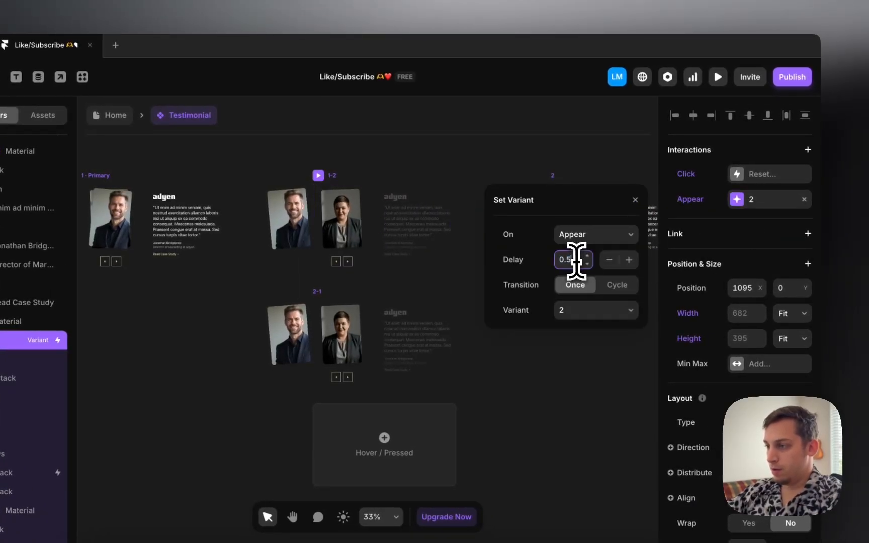
key("Down")
left_click(320, 292)
left_click(571, 259)
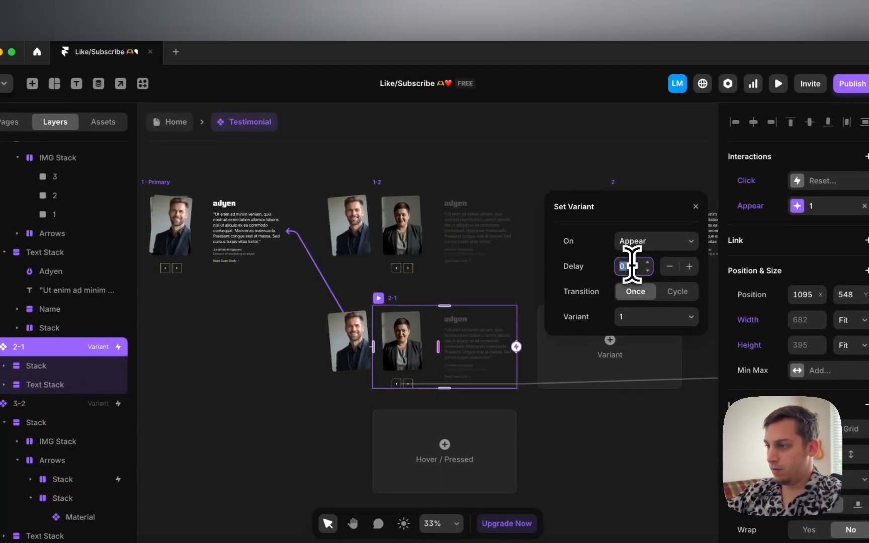
left_click(350, 285)
scroll(348, 285, "left", 4)
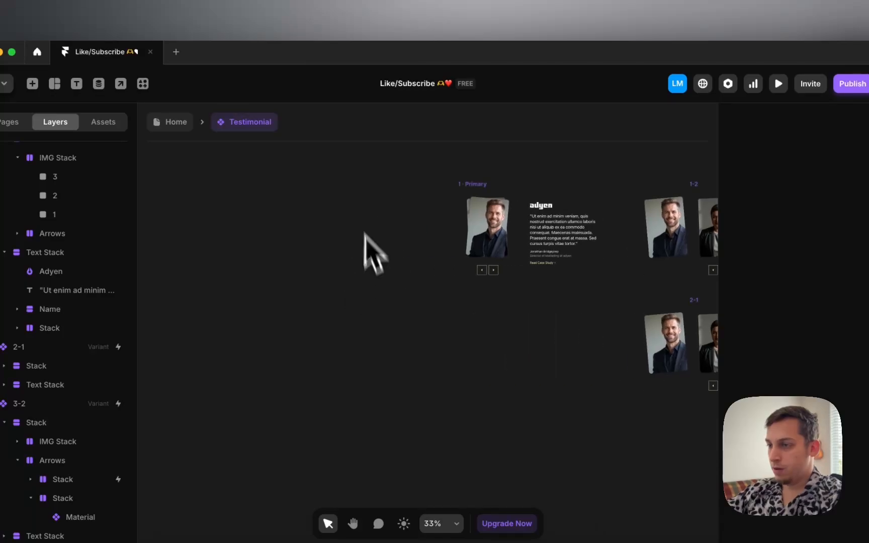
Step: Preview the Desktop page and advance the carousel three headshots
left_click(176, 121)
left_click(360, 215)
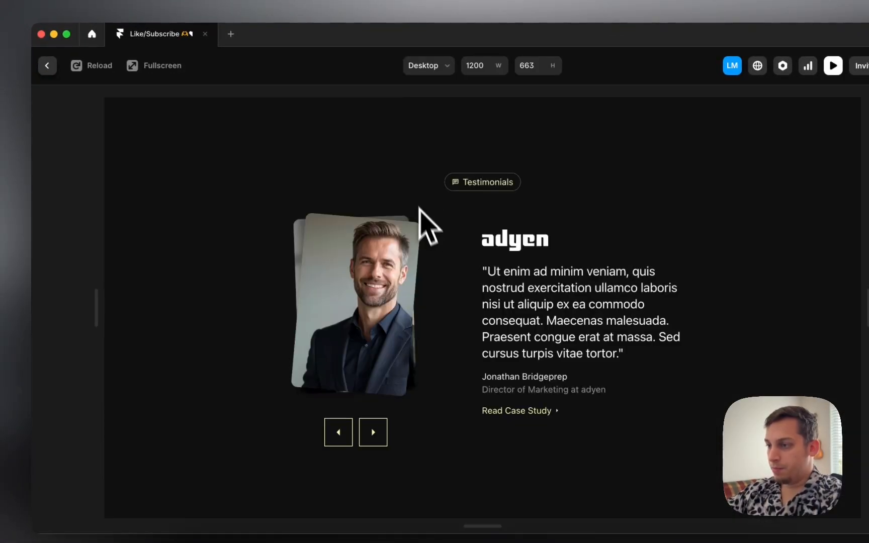
left_click(375, 432)
left_click(374, 432)
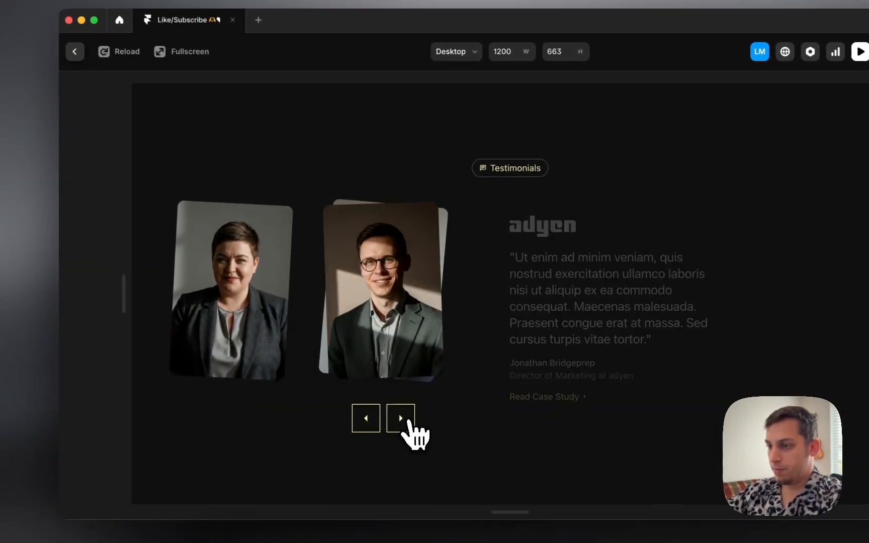
left_click(409, 422)
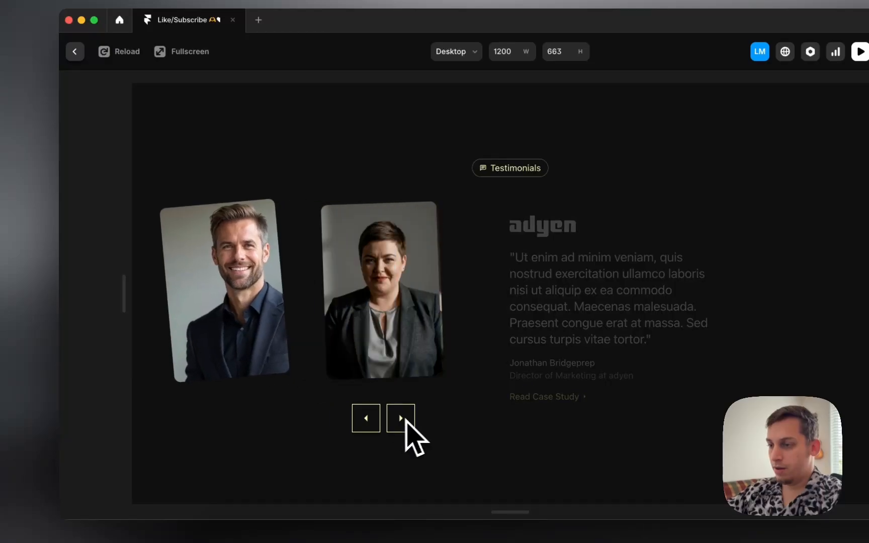
Step: Step the carousel back seven headshots, forward once, back once, then close the preview
left_click(366, 419)
left_click(367, 419)
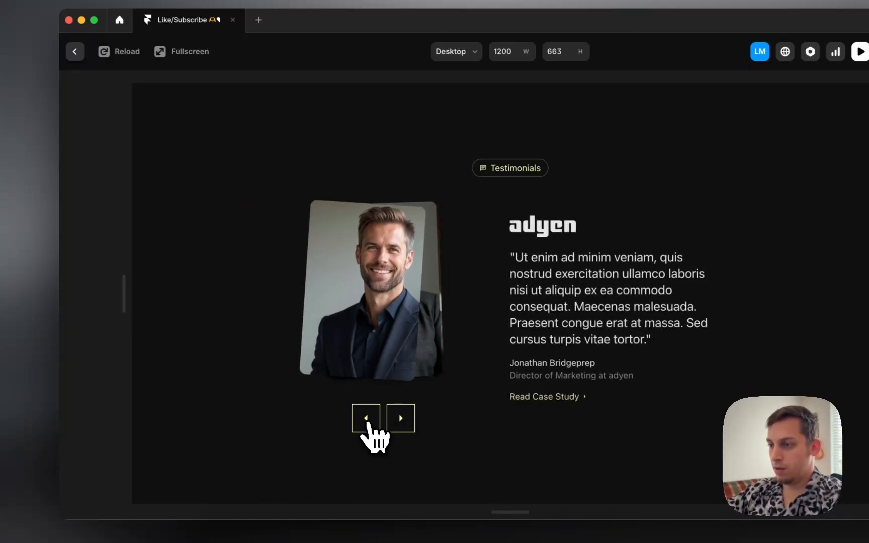
left_click(367, 419)
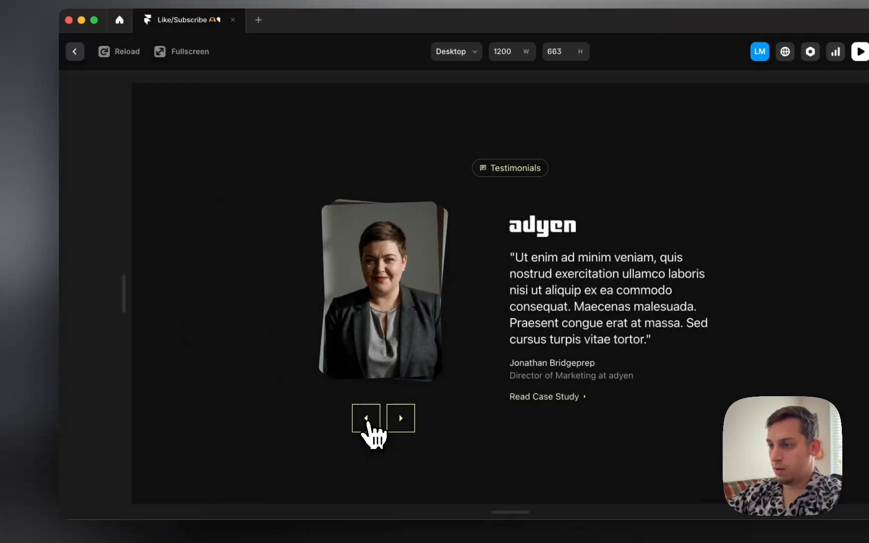
left_click(366, 419)
left_click(367, 418)
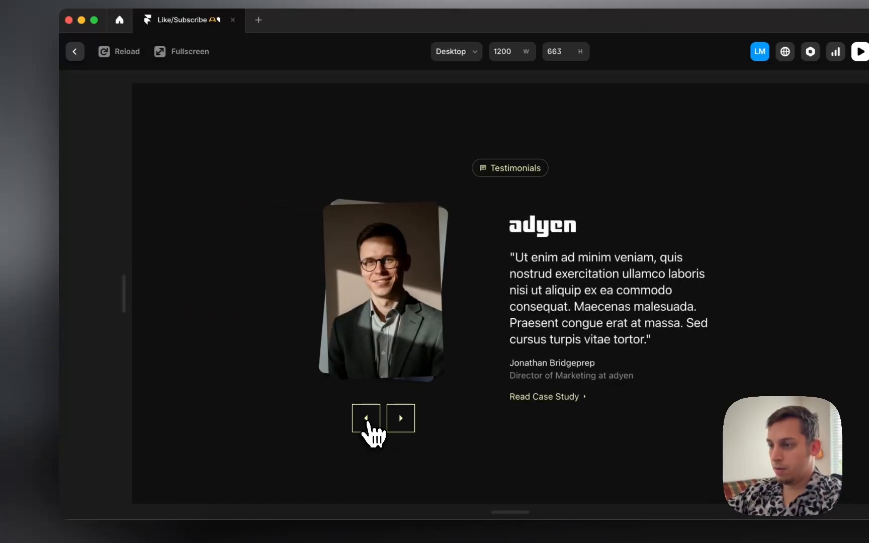
left_click(366, 418)
left_click(367, 419)
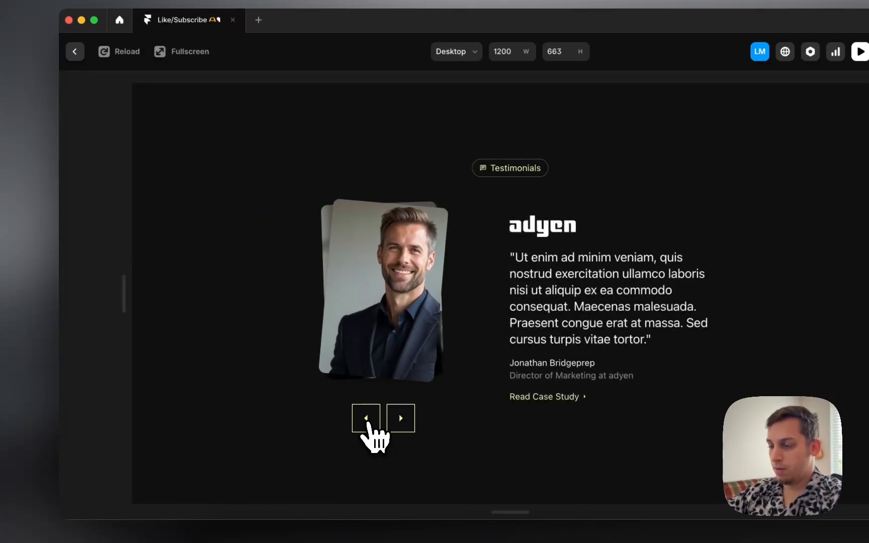
left_click(396, 435)
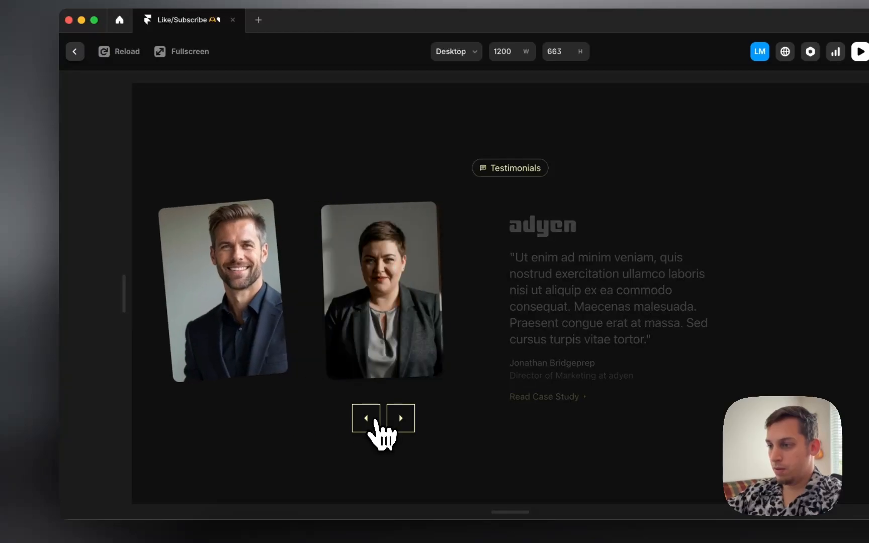
left_click(376, 422)
left_click(74, 51)
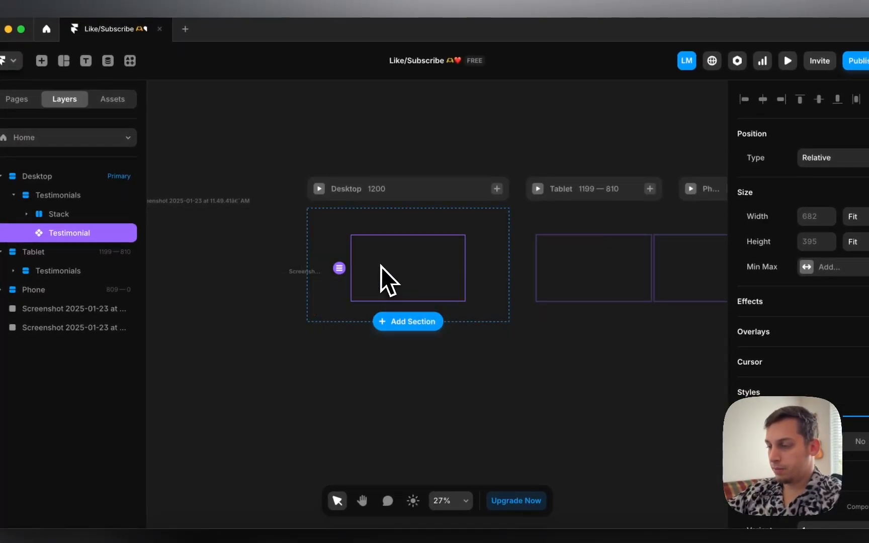
Step: Inspect the front headshot image in the Testimonial's variant 1-3
double_click(381, 267)
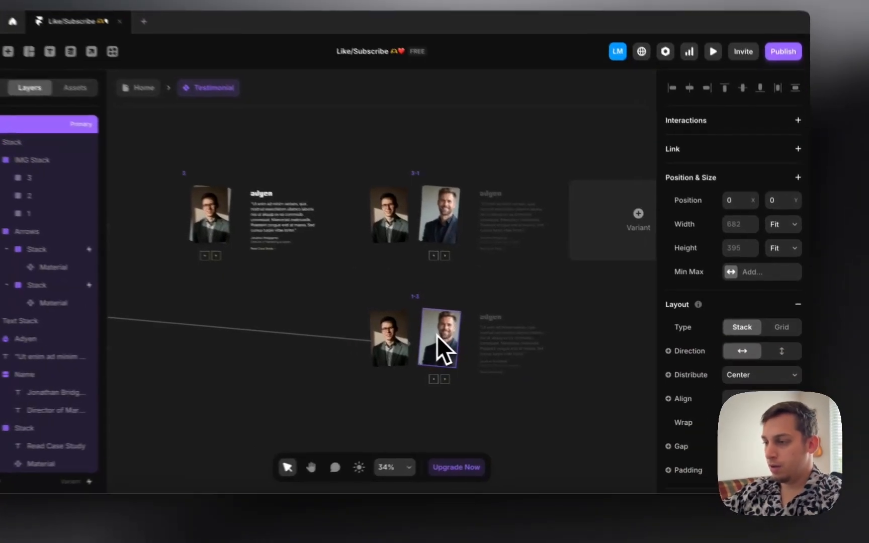
left_click(484, 347)
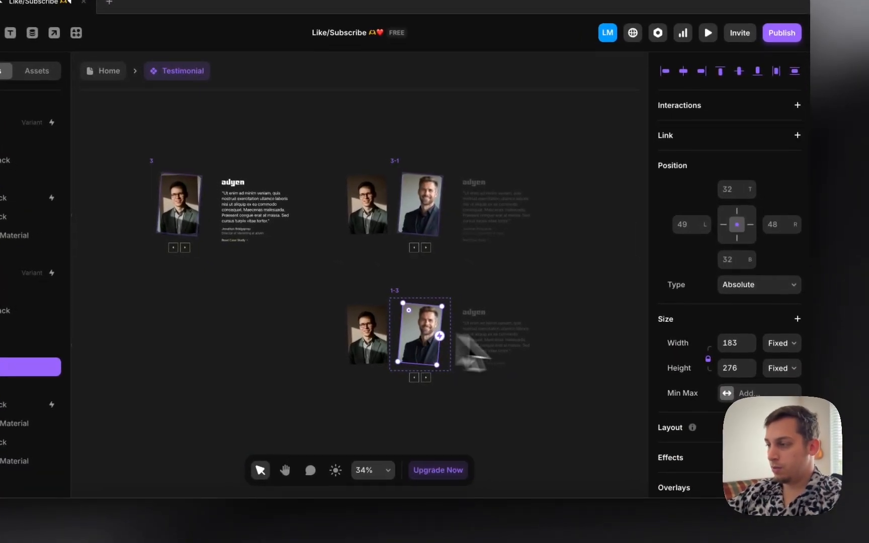
scroll(674, 382, "down", 5)
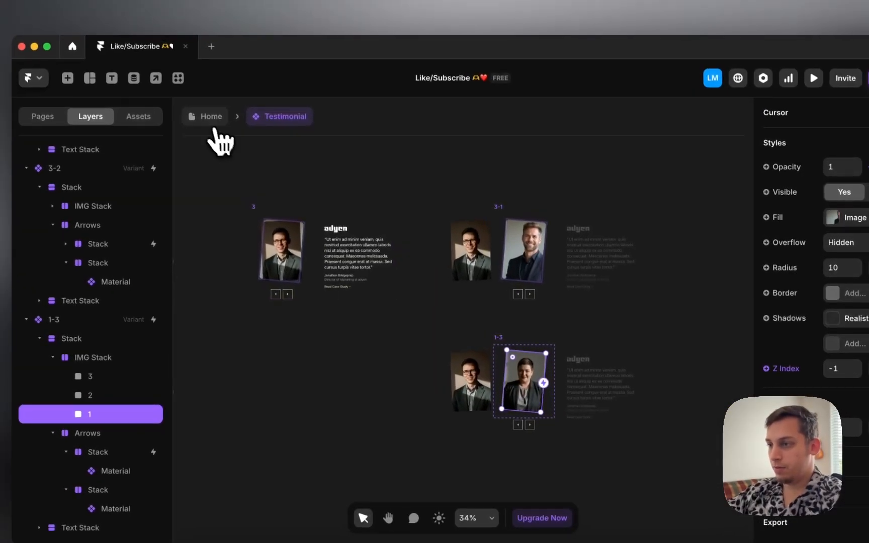
left_click(103, 69)
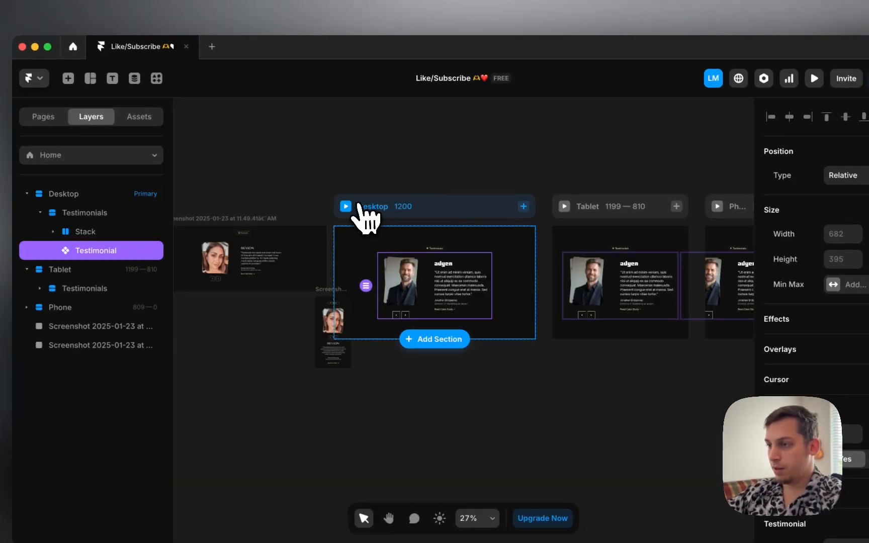
Step: Set Z Index 0 on image 3 in variant 3-2 so the bearded man shows in front
double_click(430, 305)
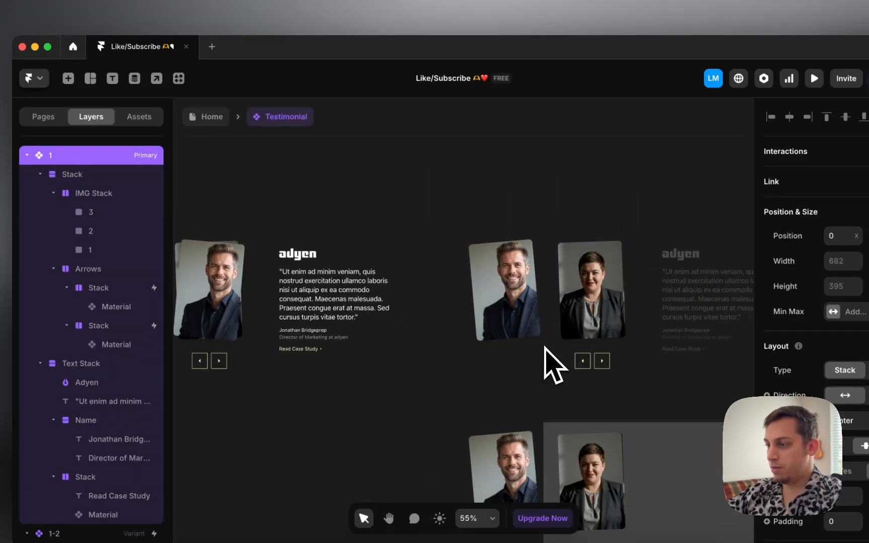
scroll(545, 347, "right", 15)
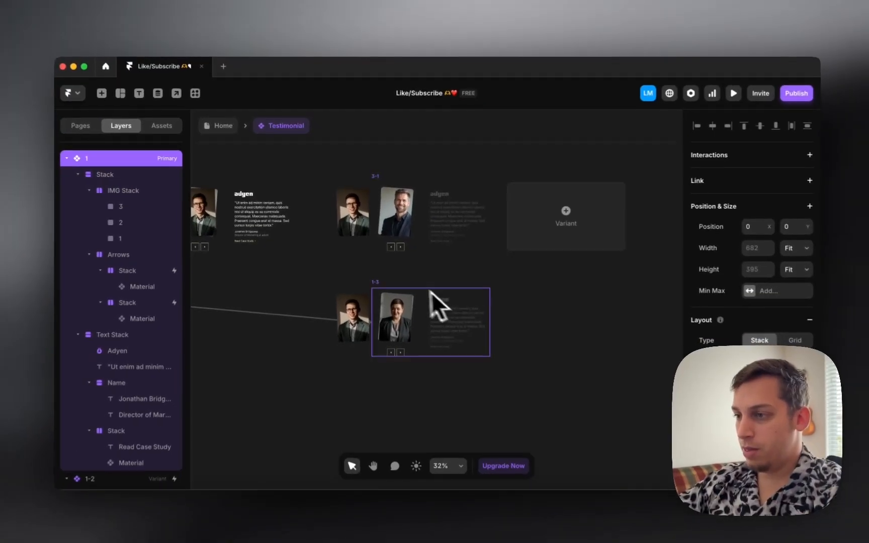
scroll(390, 211, "left", 8)
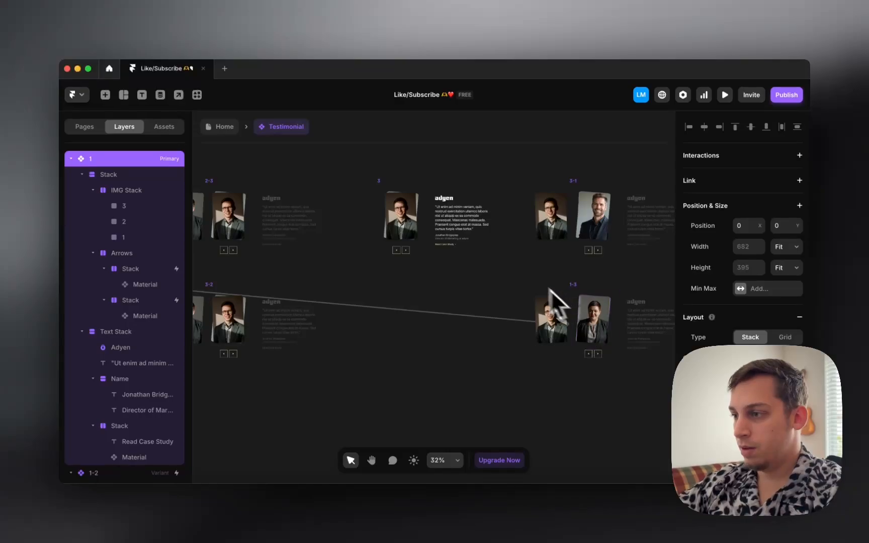
scroll(533, 291, "left", 3)
scroll(520, 277, "left", 7)
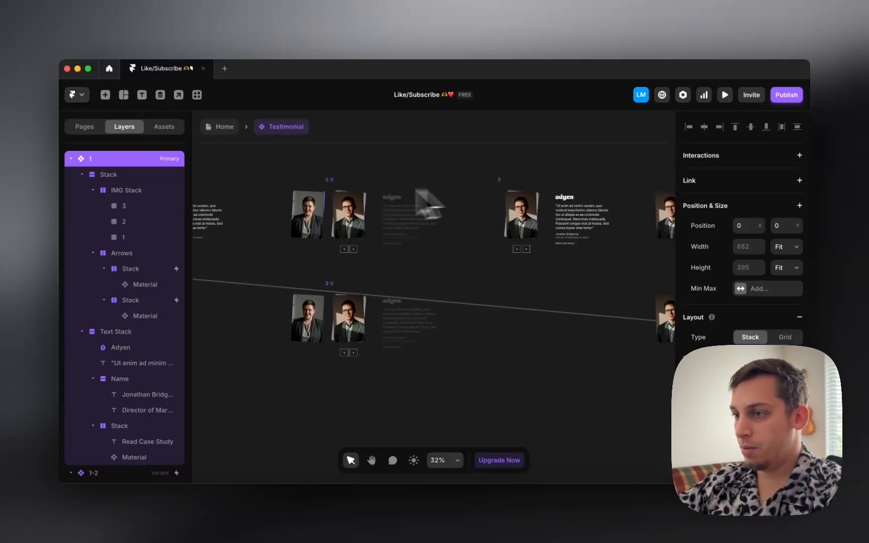
scroll(483, 281, "right", 8)
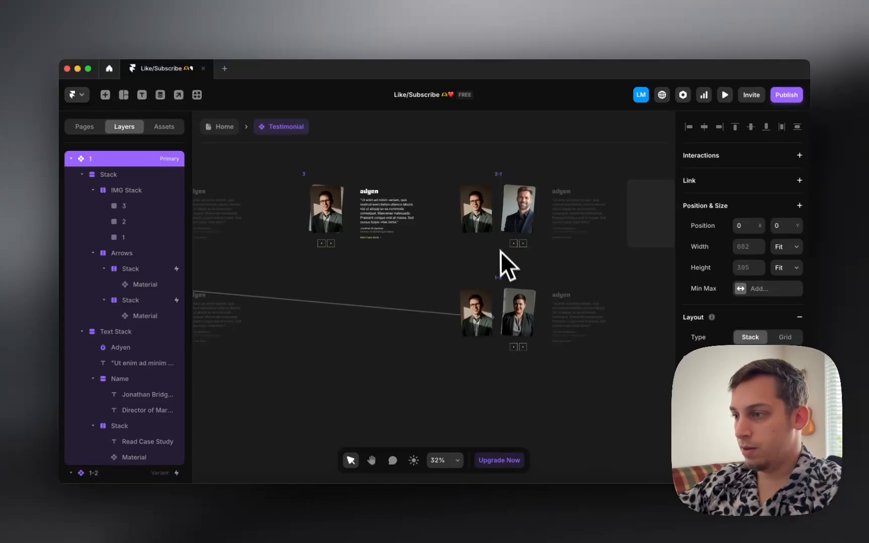
scroll(426, 271, "right", 5)
left_click(392, 323)
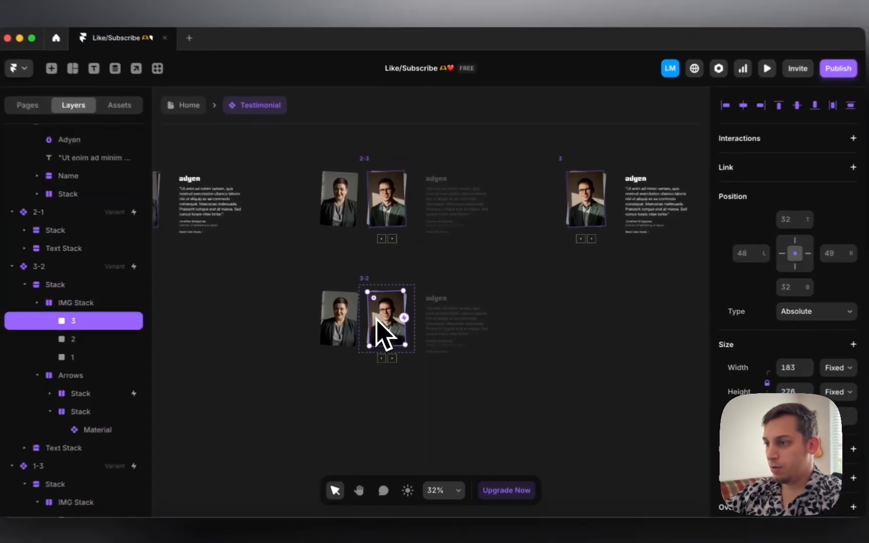
scroll(377, 320, "left", 15)
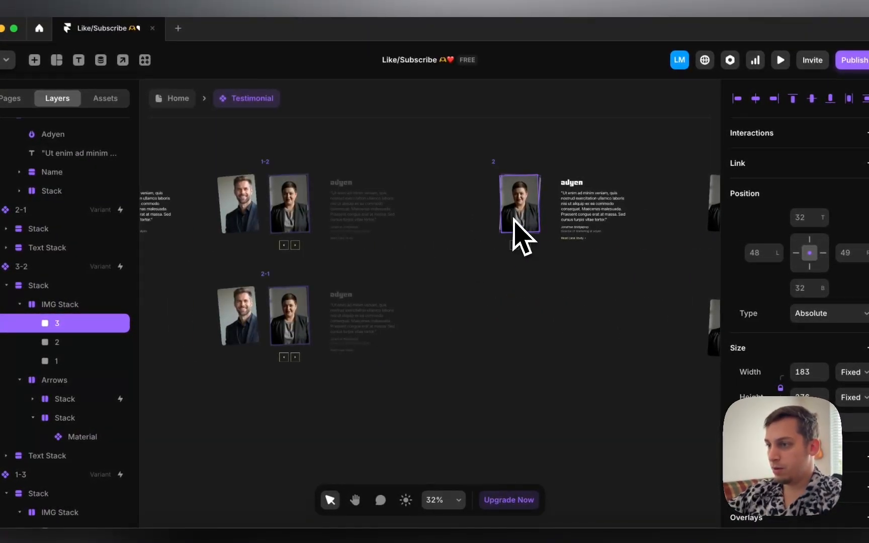
scroll(513, 220, "left", 2)
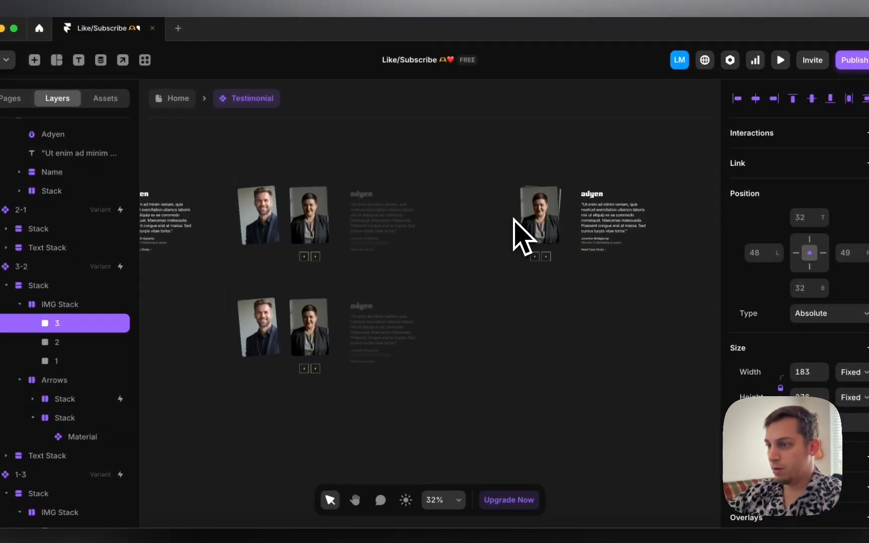
scroll(513, 219, "right", 10)
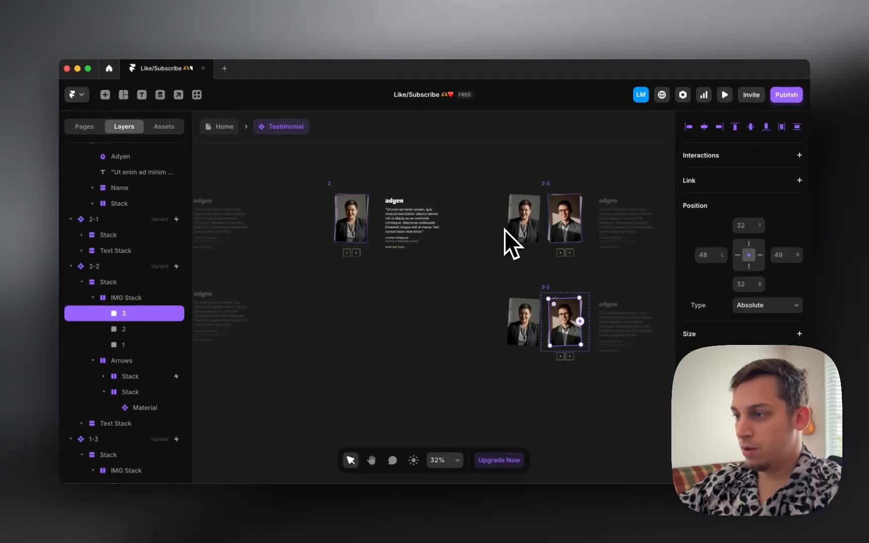
scroll(505, 230, "left", 6)
scroll(495, 327, "right", 6)
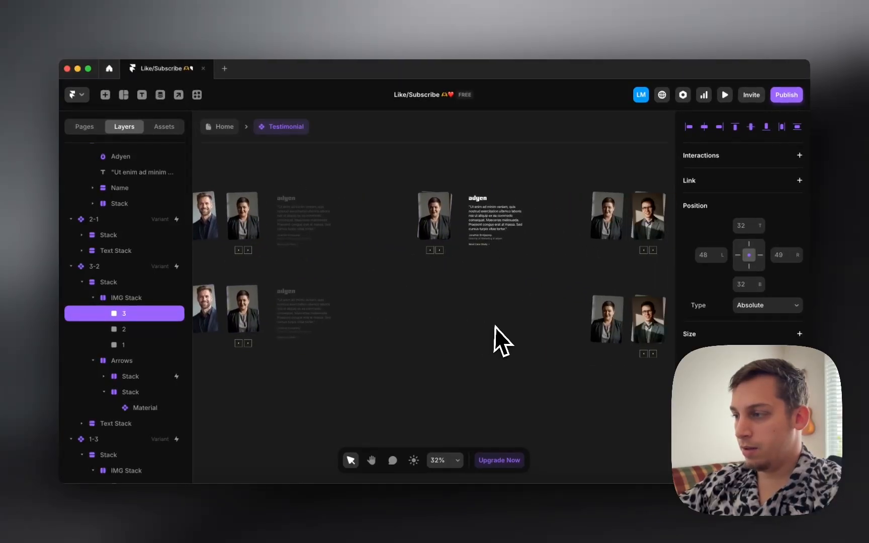
scroll(742, 362, "down", 8)
scroll(743, 362, "down", 5)
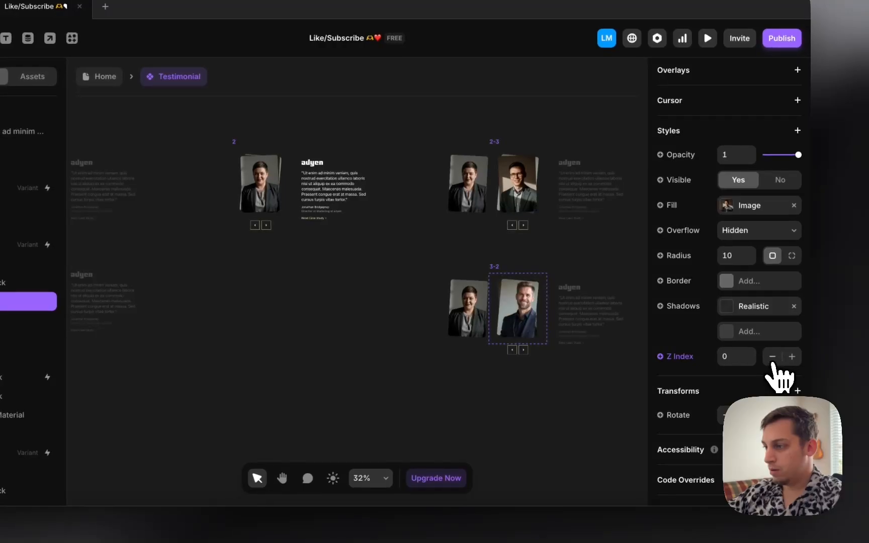
scroll(508, 316, "left", 5)
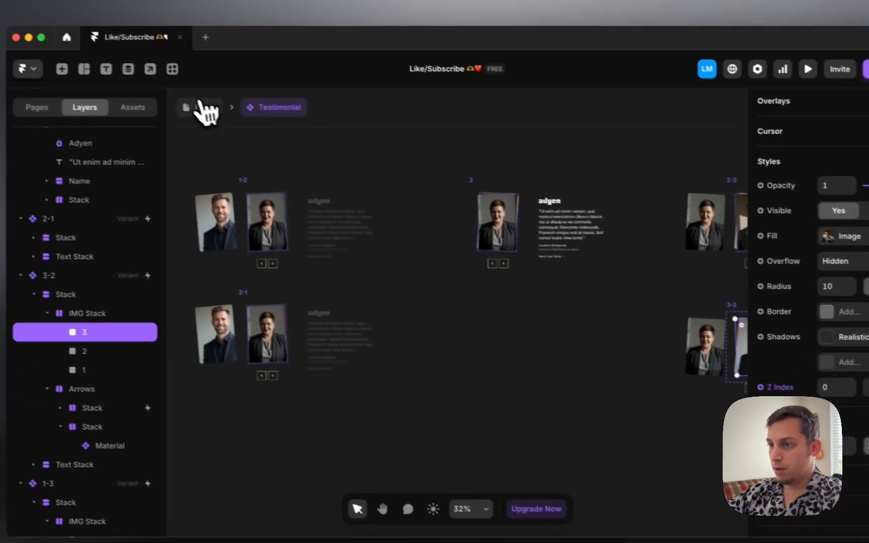
left_click(206, 108)
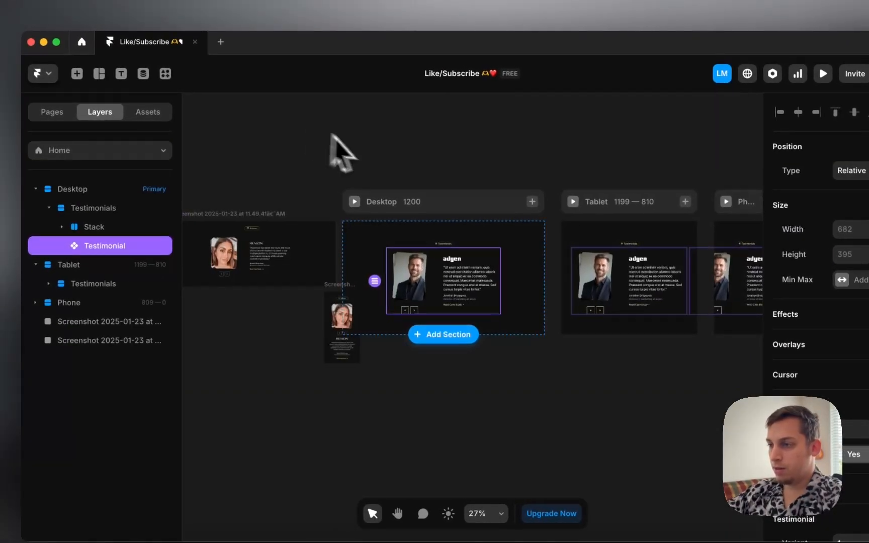
left_click(356, 200)
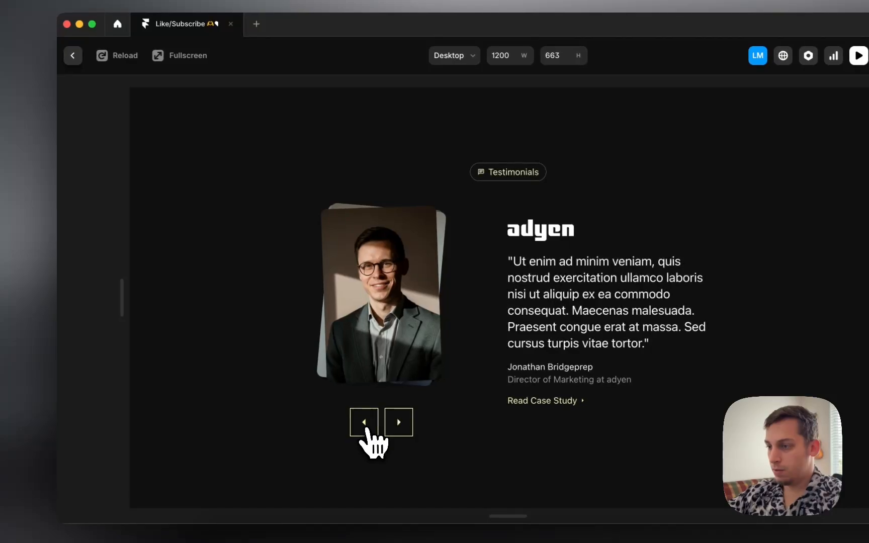
left_click(398, 434)
left_click(396, 432)
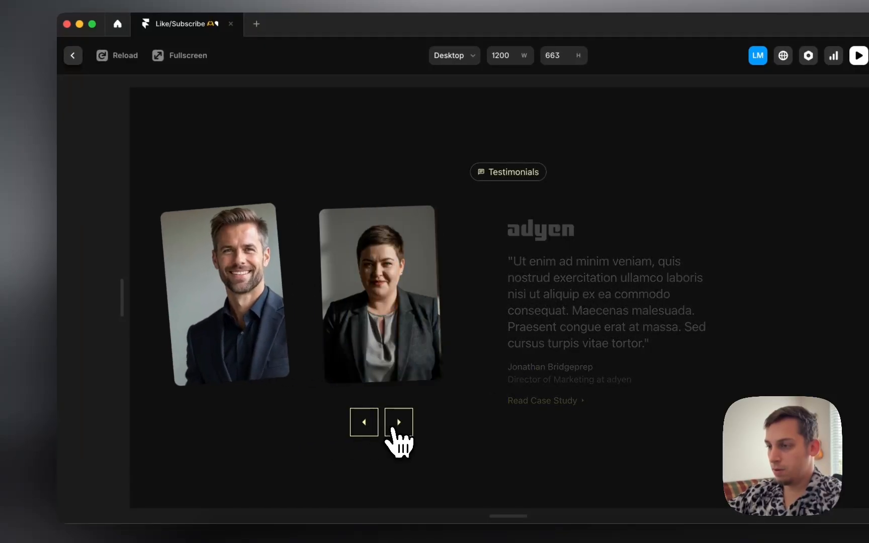
left_click(396, 435)
left_click(398, 436)
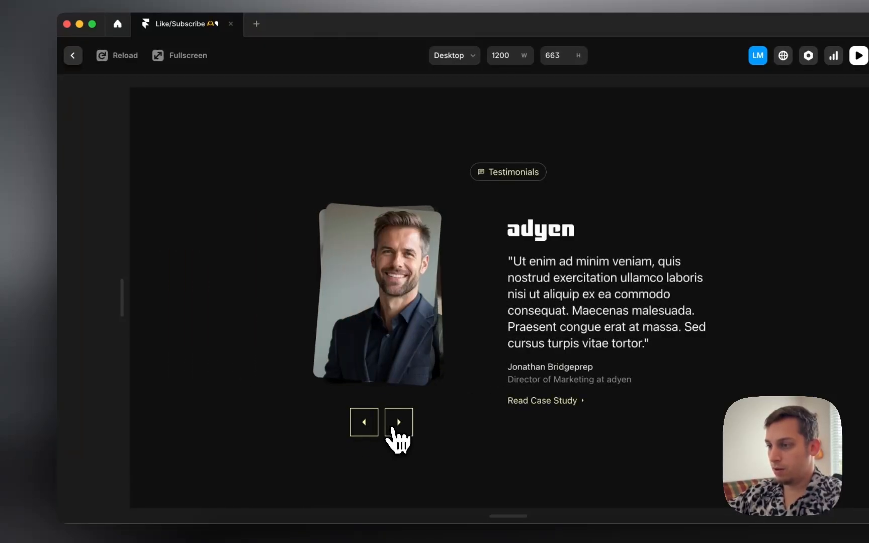
left_click(397, 436)
left_click(370, 431)
left_click(364, 432)
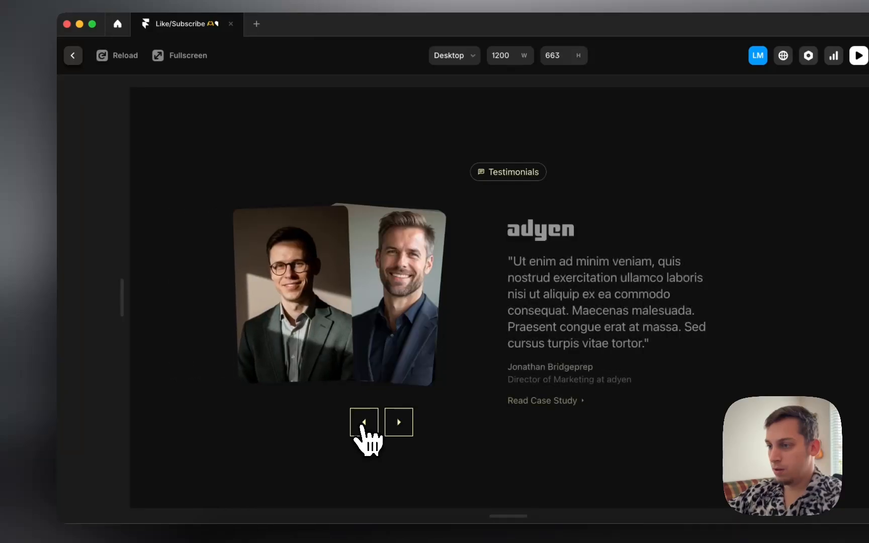
left_click(362, 433)
left_click(362, 427)
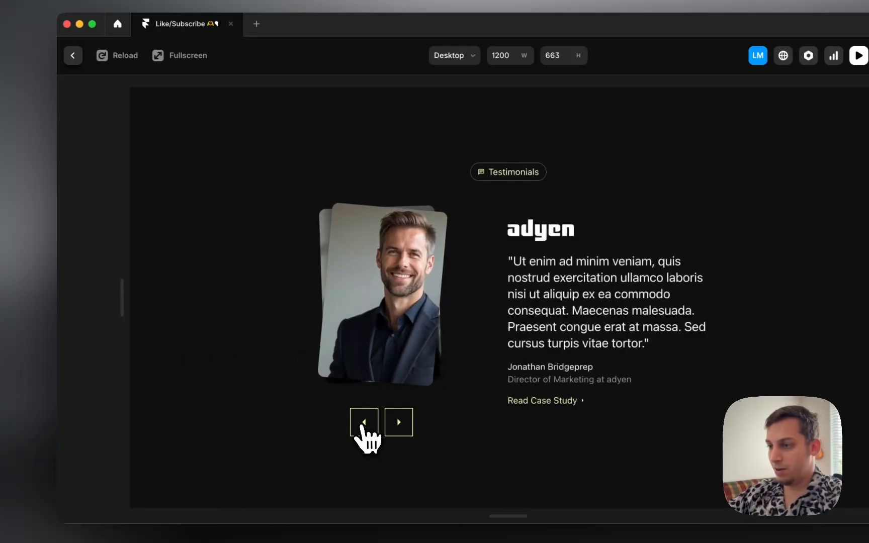
left_click(363, 428)
left_click(73, 56)
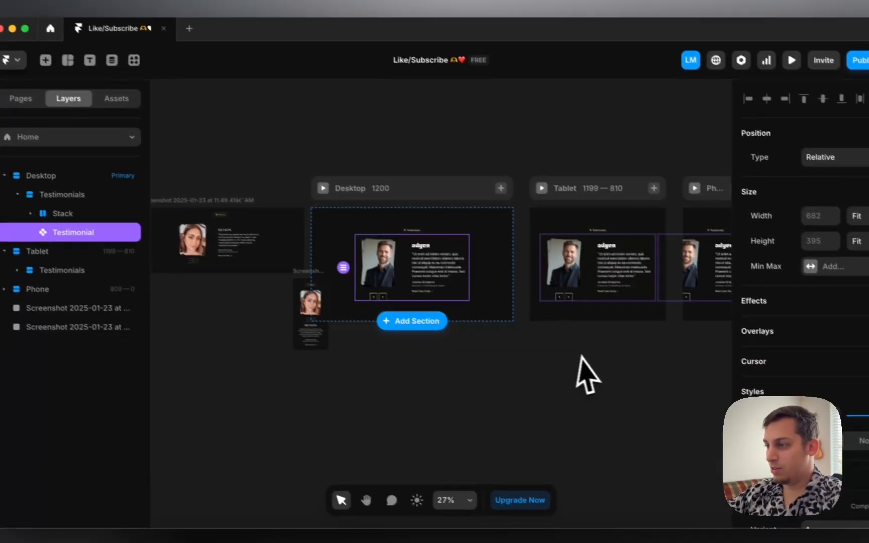
Step: In the Testimonial component, select image 2 and then variant 2-1 to inspect its interactions
double_click(356, 287)
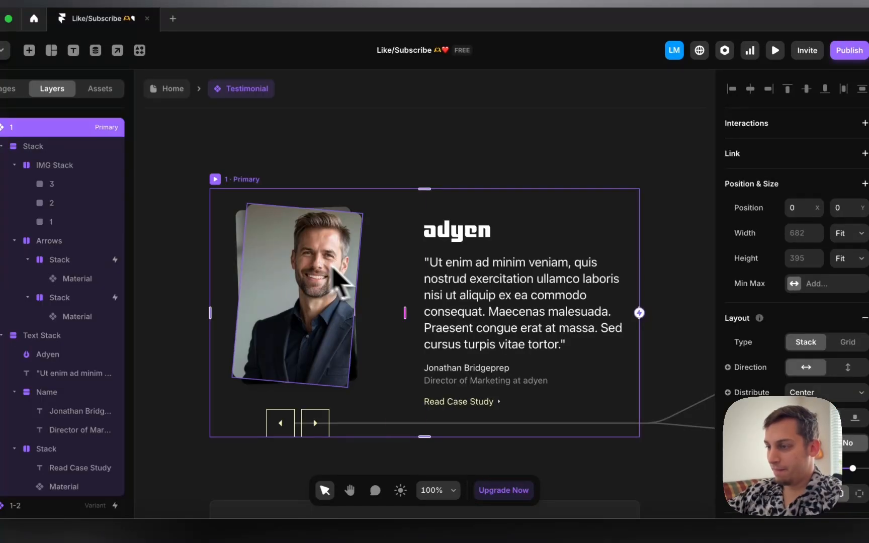
scroll(382, 307, "right", 5)
scroll(403, 322, "down", 10)
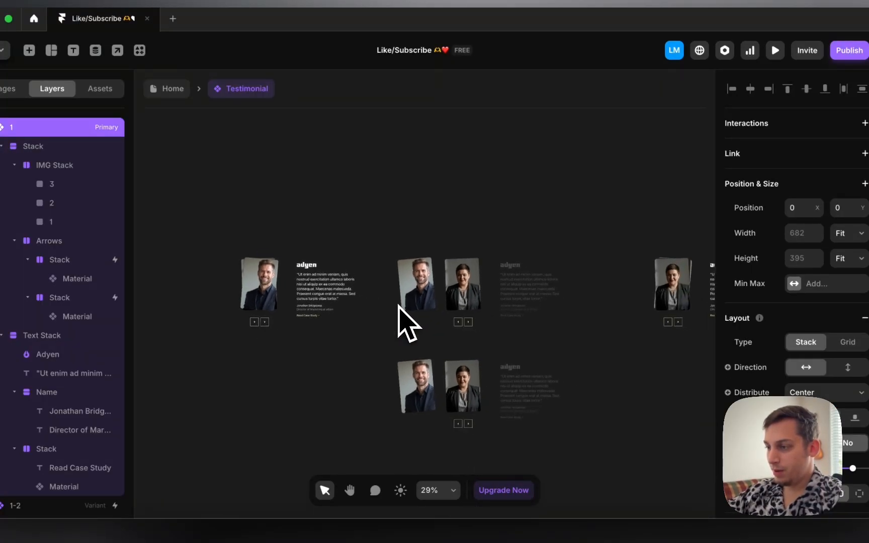
left_click(406, 355, "super")
scroll(405, 359, "up", 5)
scroll(405, 359, "left", 5)
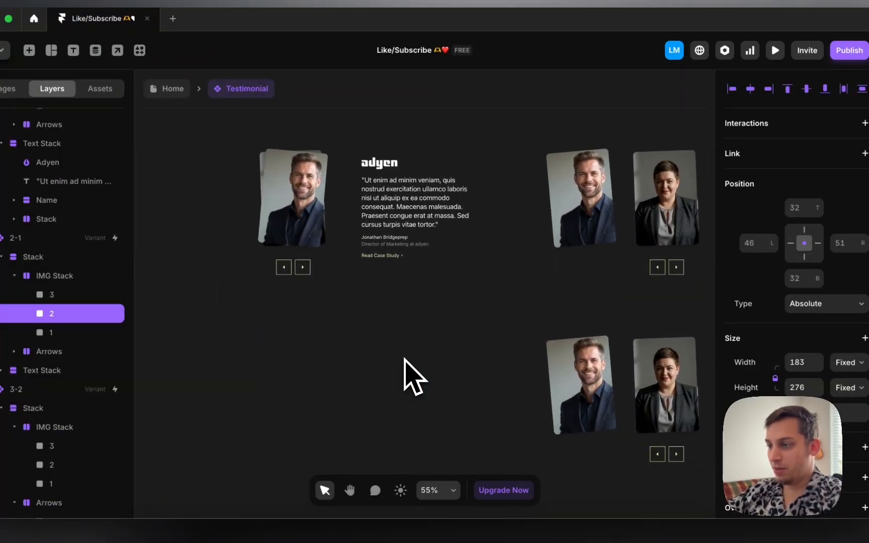
scroll(405, 358, "down", 5)
scroll(404, 358, "right", 5)
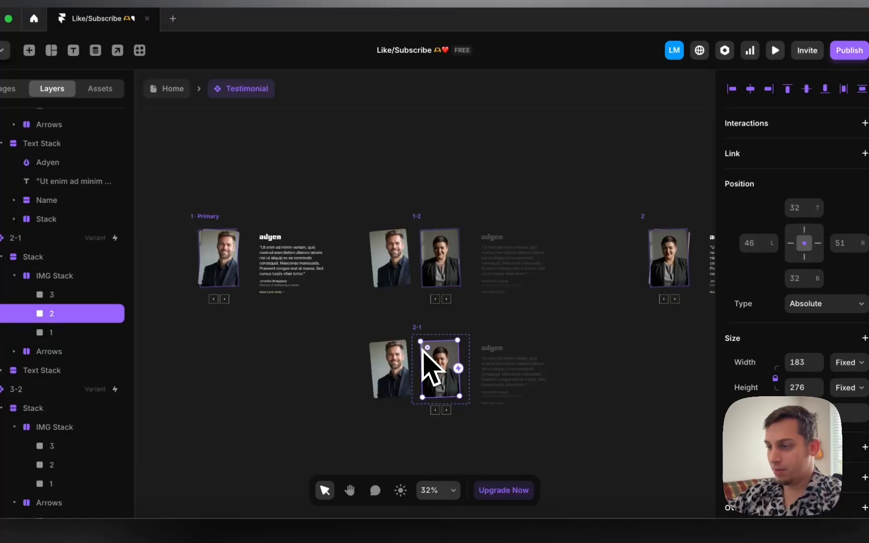
left_click(417, 329)
scroll(347, 295, "left", 5)
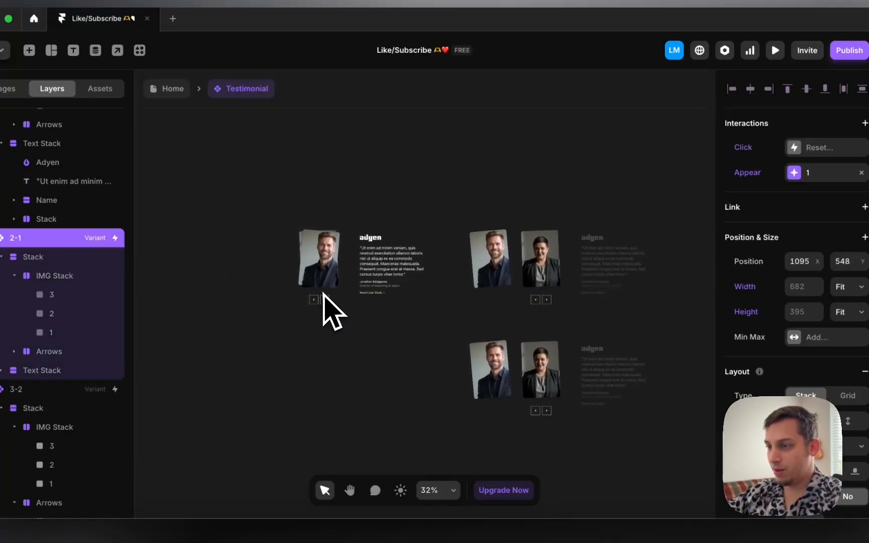
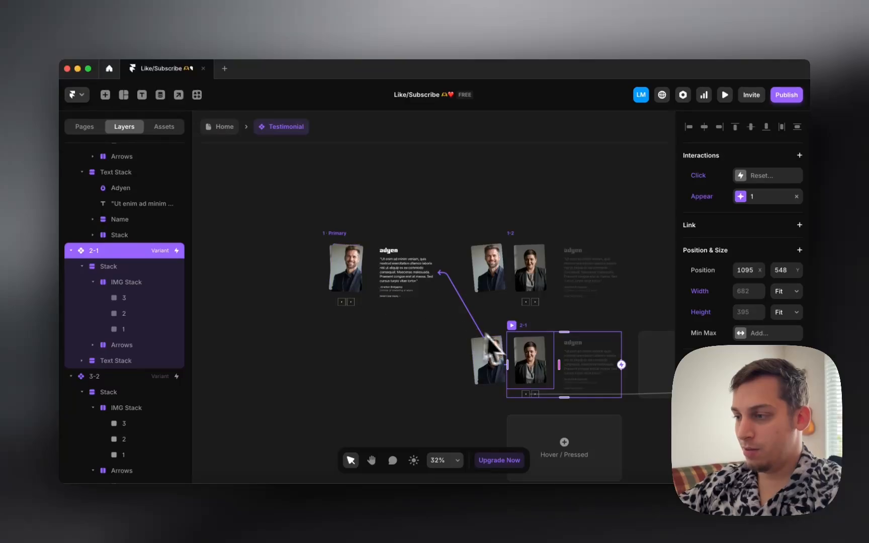
Step: Inspect the back arrow's interaction in the Testimonial's variant 2-1
scroll(528, 339, "right", 7)
scroll(527, 339, "left", 1)
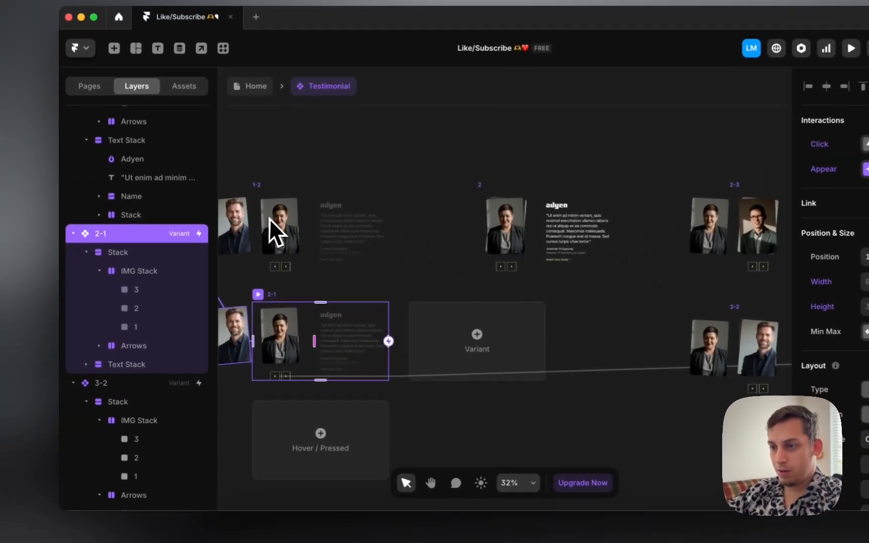
left_click(279, 377)
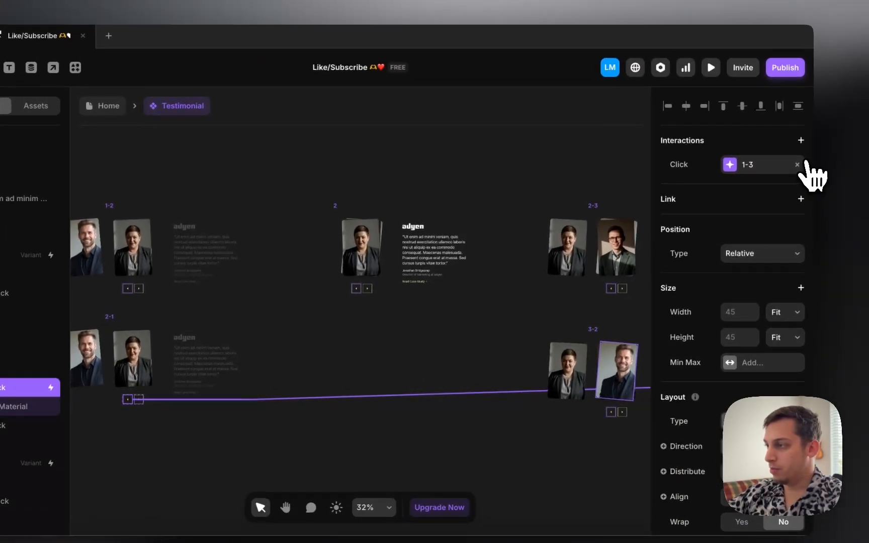
left_click(799, 165)
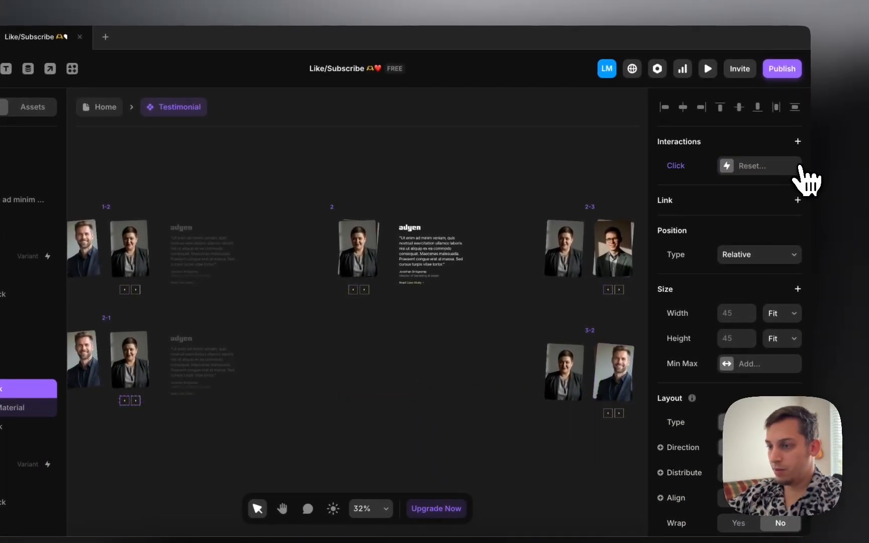
scroll(567, 266, "left", 2)
scroll(452, 285, "left", 3)
left_click(327, 318)
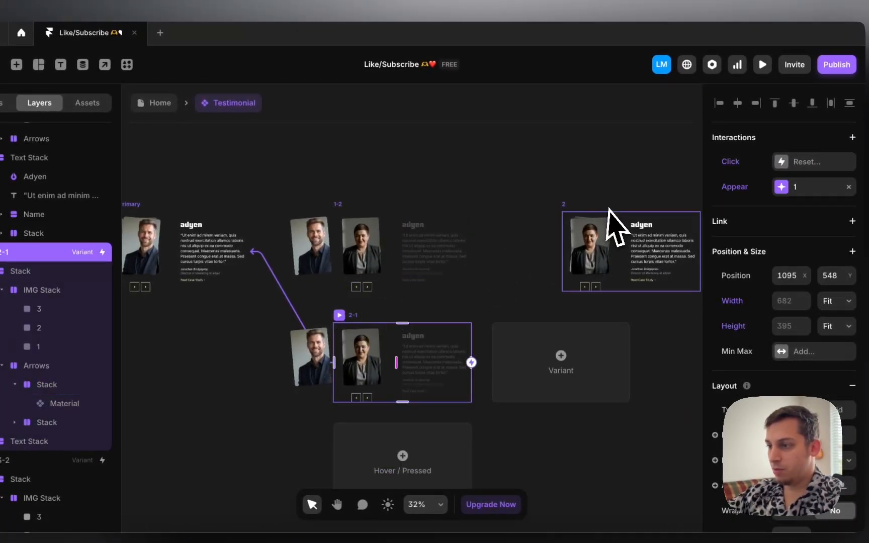
scroll(514, 271, "left", 3)
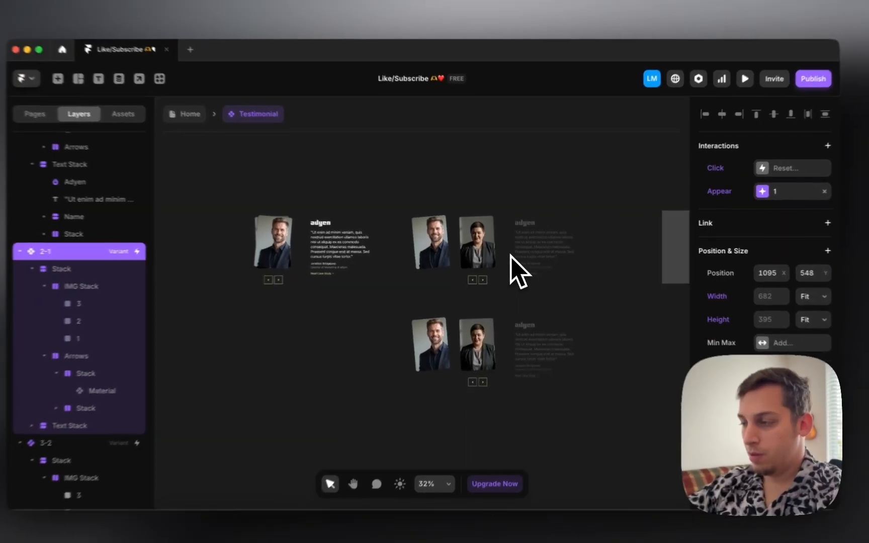
scroll(644, 253, "right", 3)
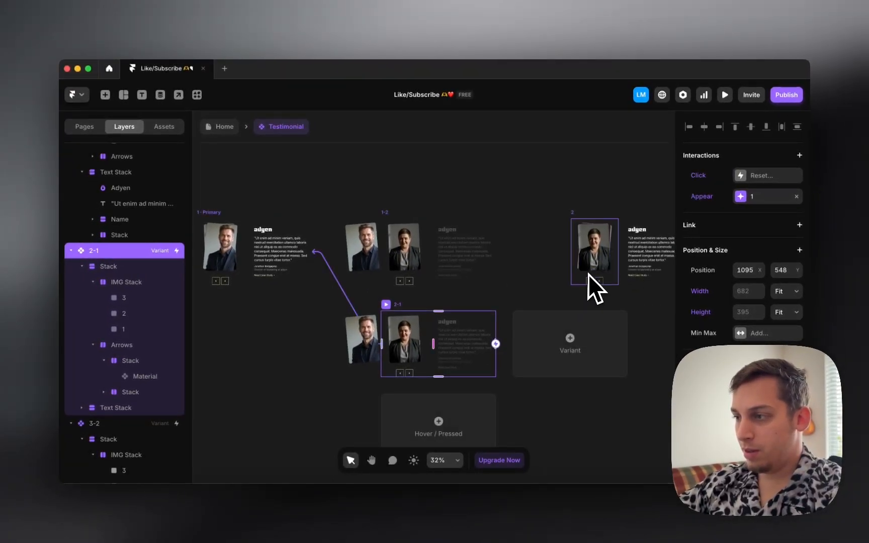
scroll(407, 366, "left", 3)
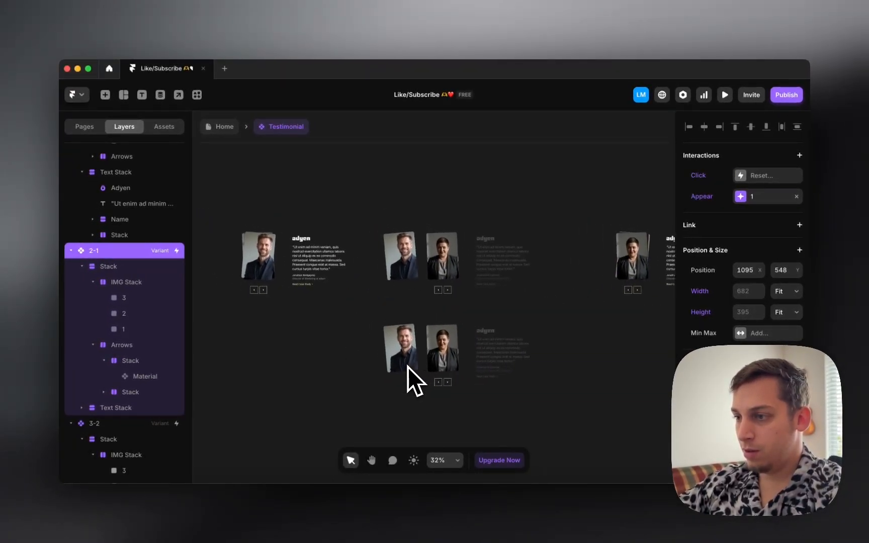
scroll(355, 272, "right", 5)
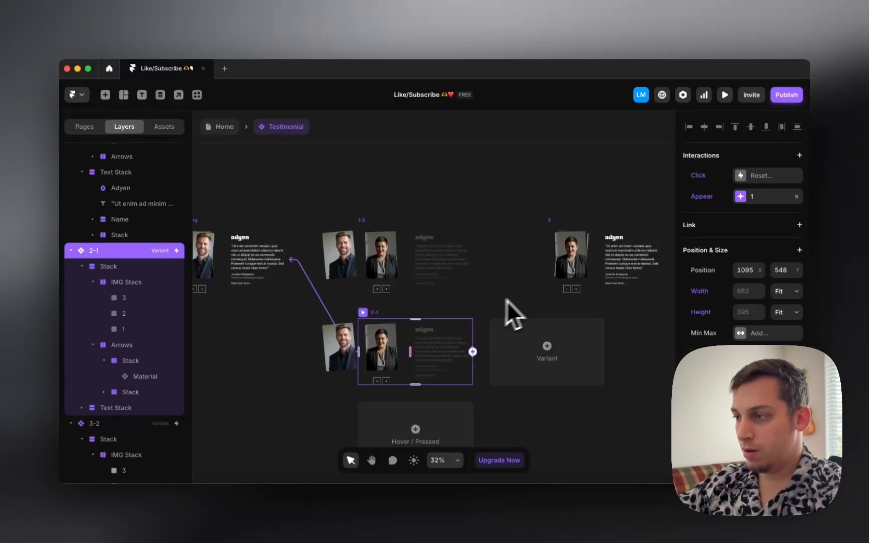
scroll(551, 297, "right", 5)
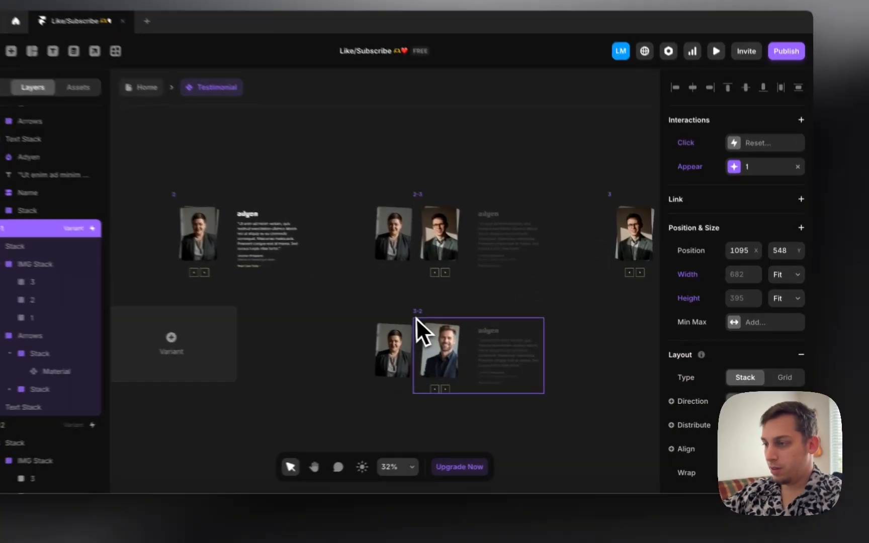
Step: Raise headshot 3 in variant 3-2 to Z Index 1 so the man with glasses sits on top
left_click(421, 325)
scroll(563, 317, "right", 2)
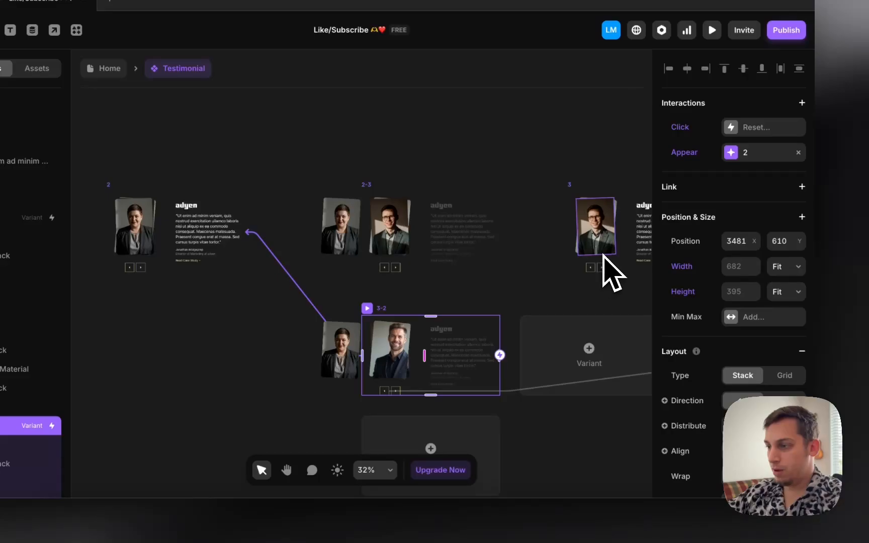
double_click(398, 353)
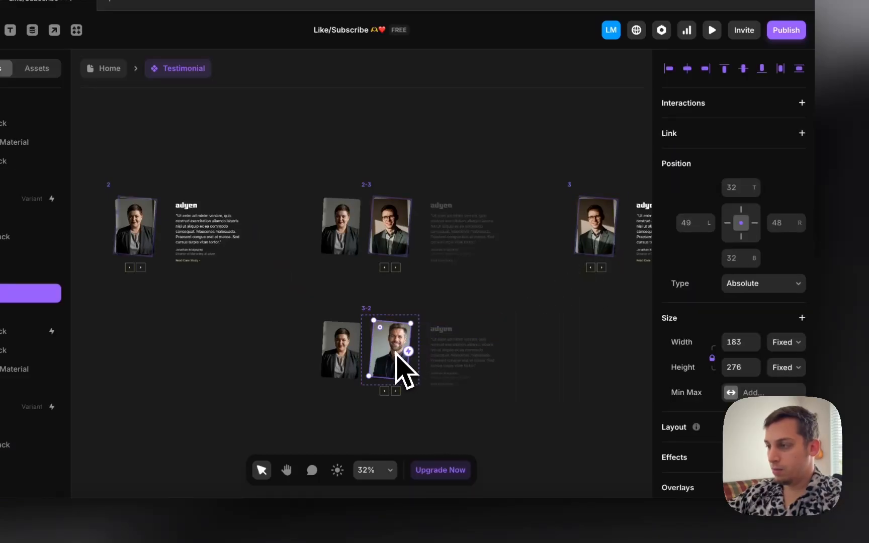
scroll(706, 352, "down", 6)
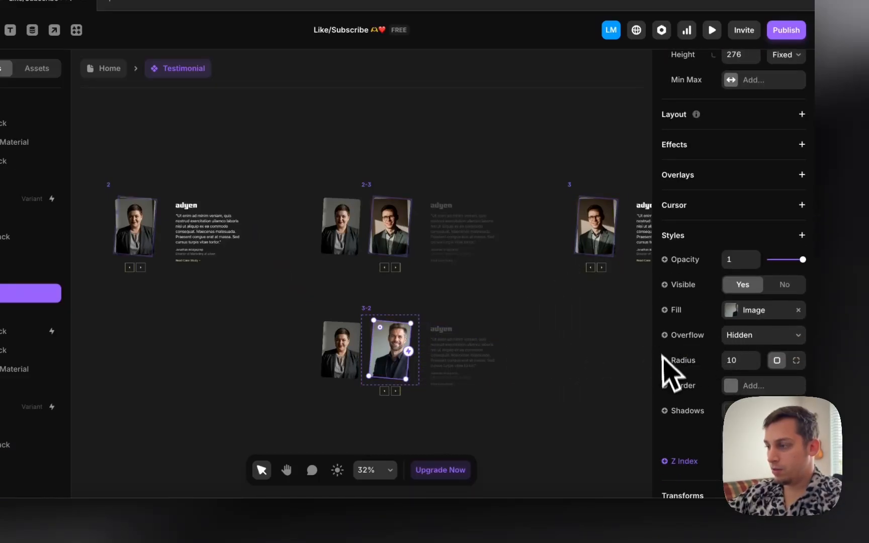
scroll(751, 389, "down", 2)
left_click(128, 289)
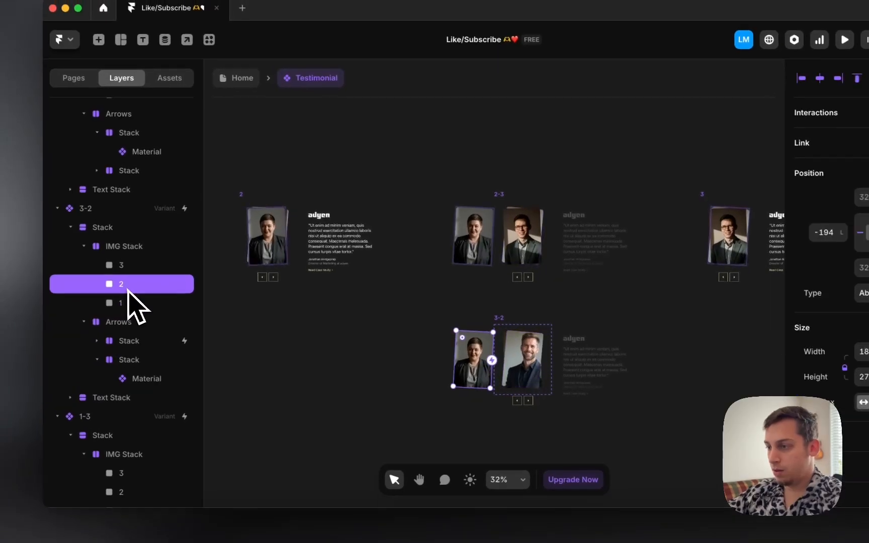
left_click(141, 265)
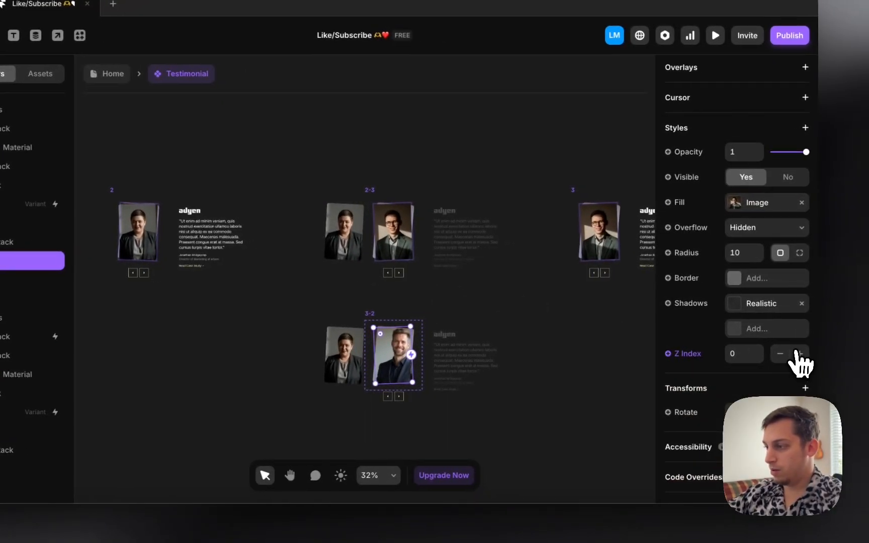
left_click(800, 354)
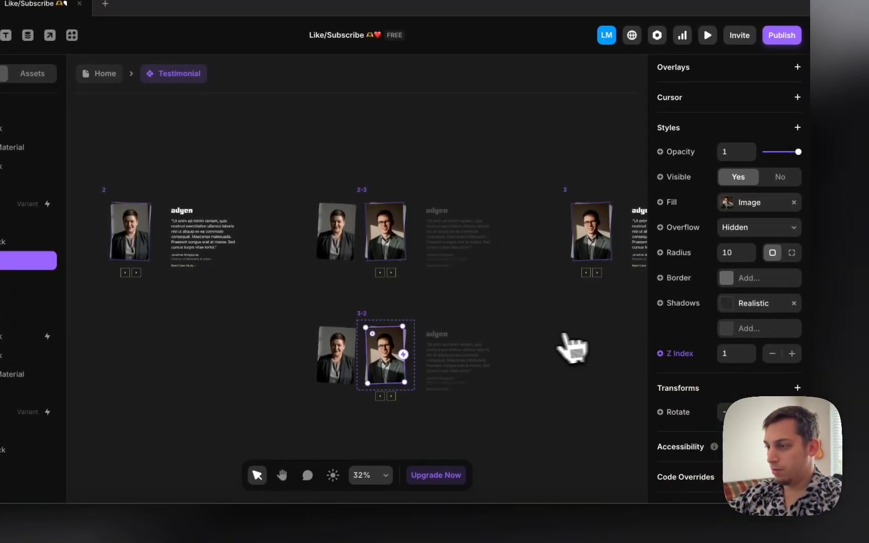
scroll(459, 274, "up", 2)
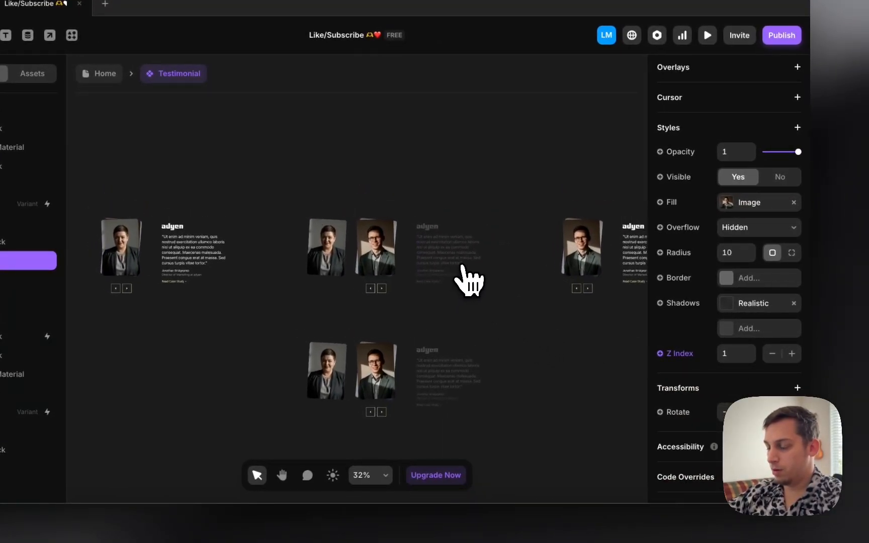
scroll(448, 268, "left", 5)
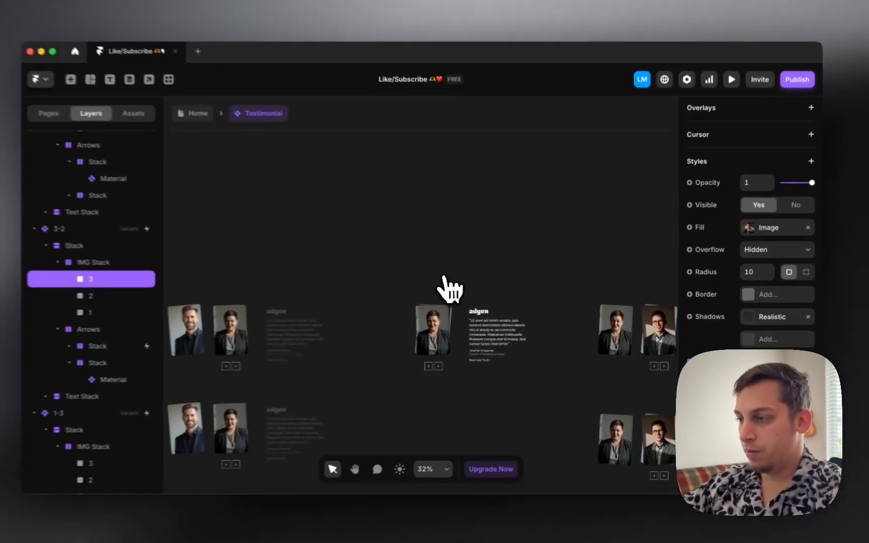
scroll(450, 290, "right", 5)
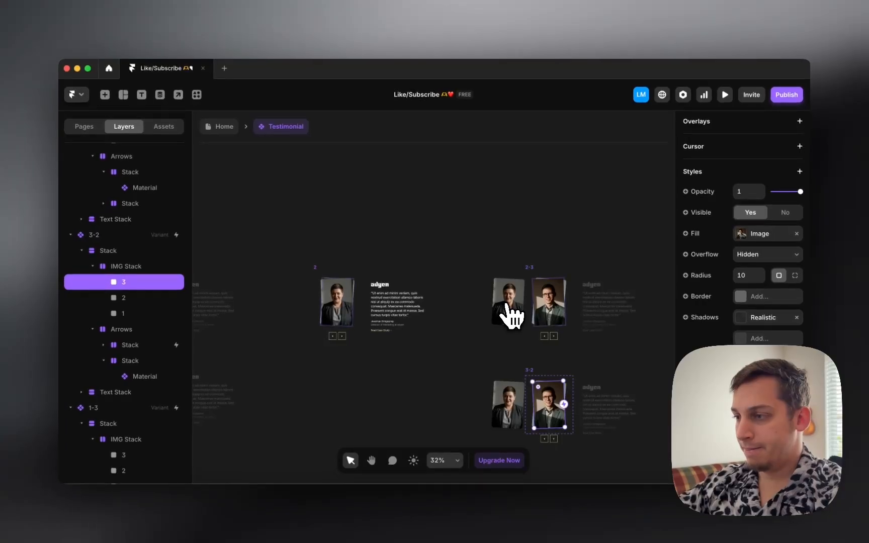
scroll(511, 316, "right", 5)
scroll(512, 316, "down", 2)
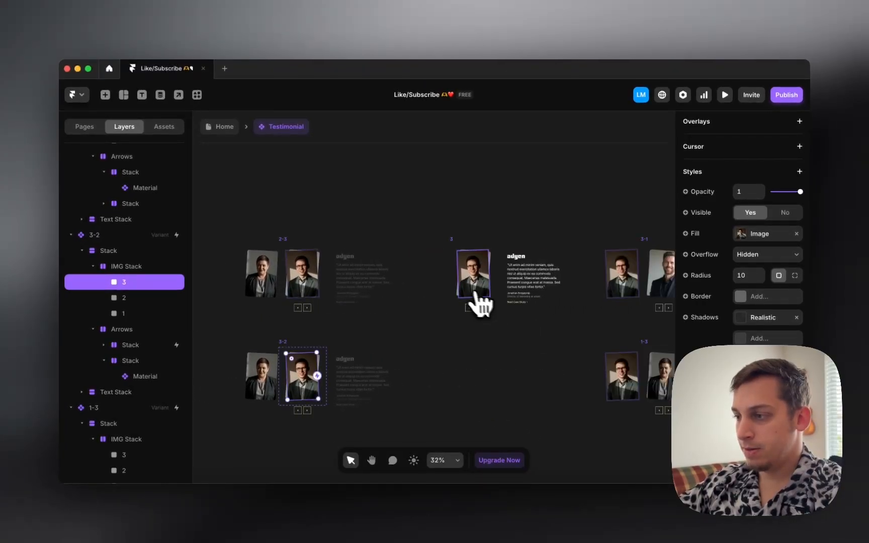
scroll(475, 296, "left", 5)
Step: Preview the Home page on Desktop, stepping the carousel forward and back through the headshots
left_click(221, 127)
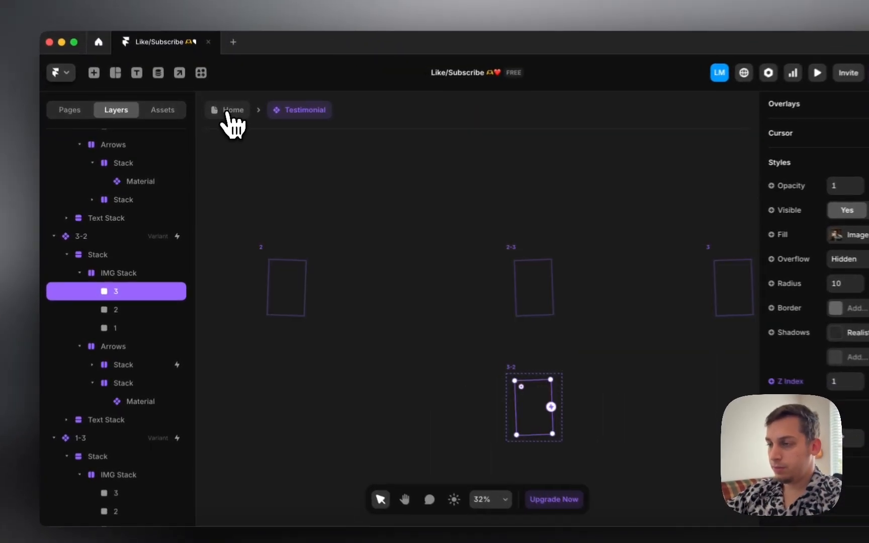
left_click(367, 198)
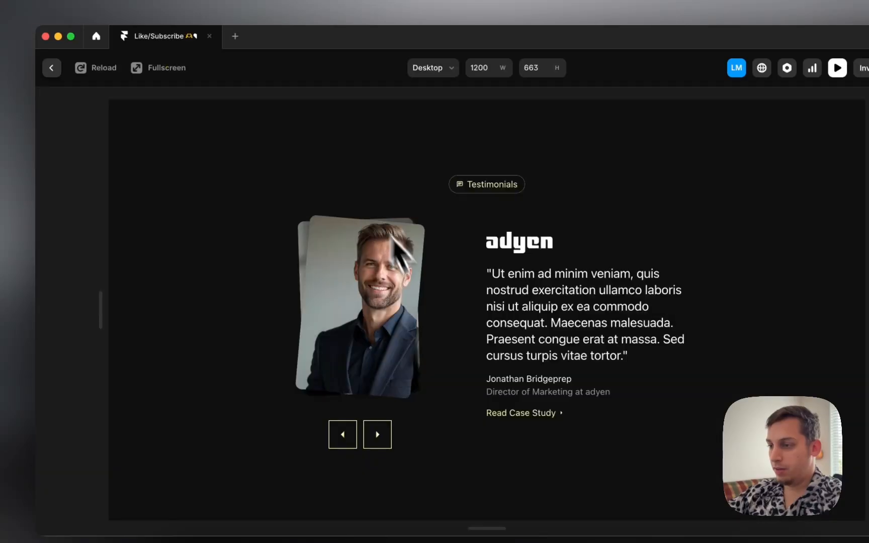
left_click(394, 421)
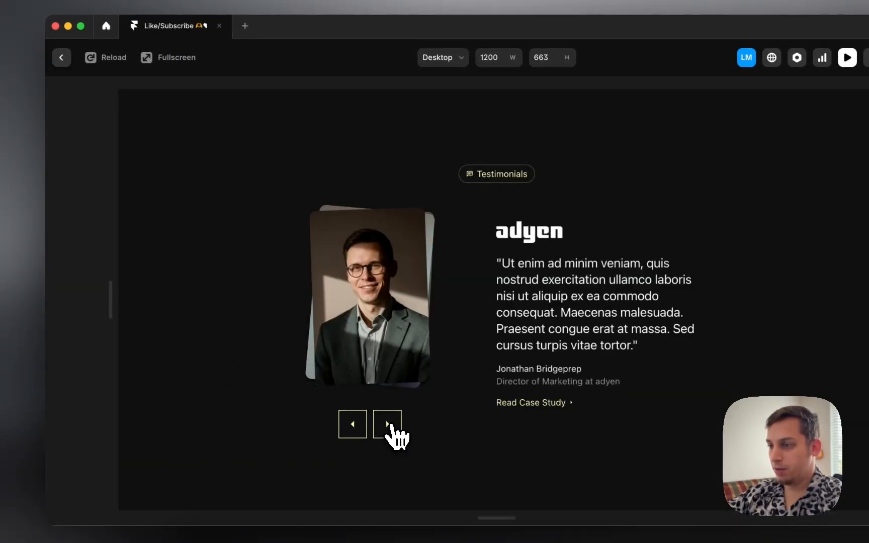
left_click(386, 425)
left_click(351, 424)
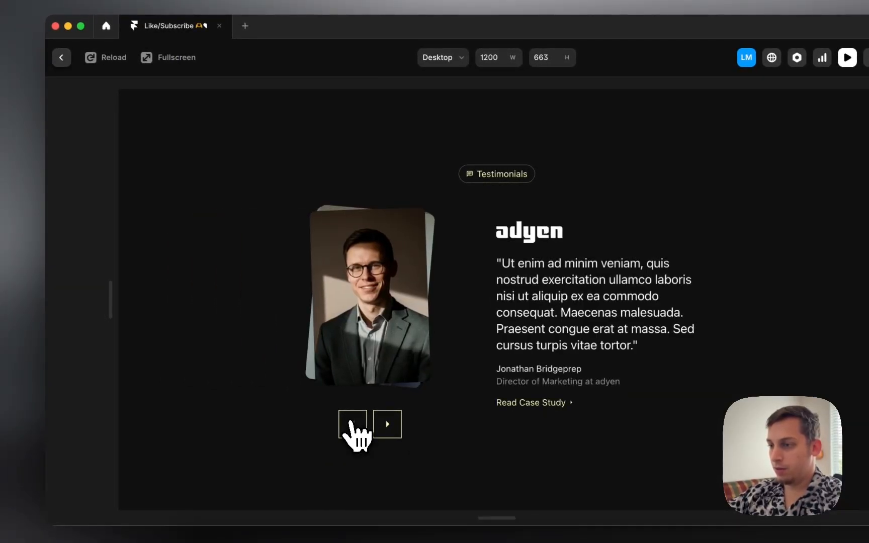
left_click(382, 425)
left_click(362, 425)
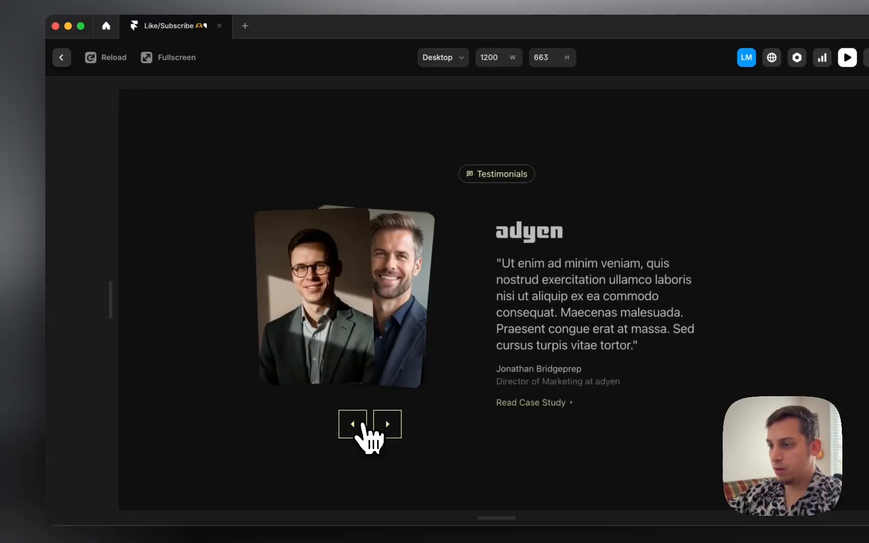
Step: Close the preview and inspect headshot 1, the back arrow and the 1-3 variant's headshot in the Testimonial
left_click(80, 86)
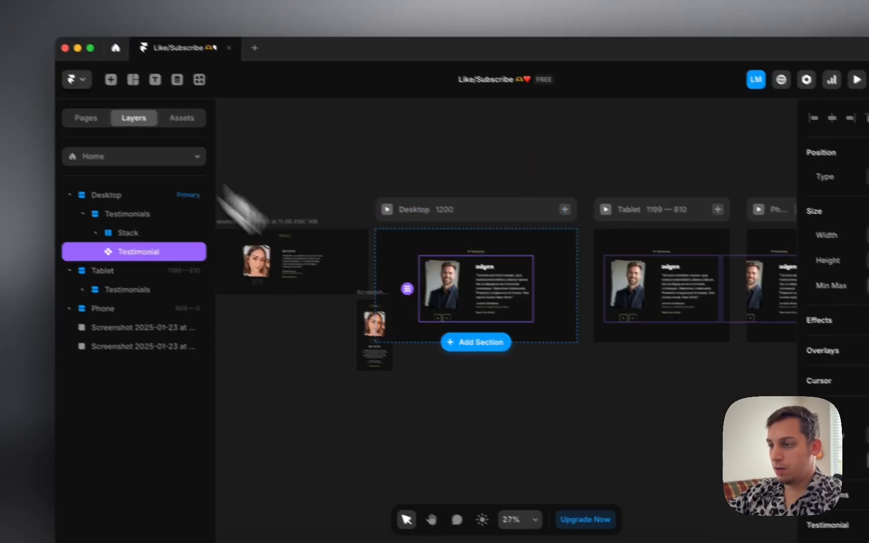
double_click(448, 330)
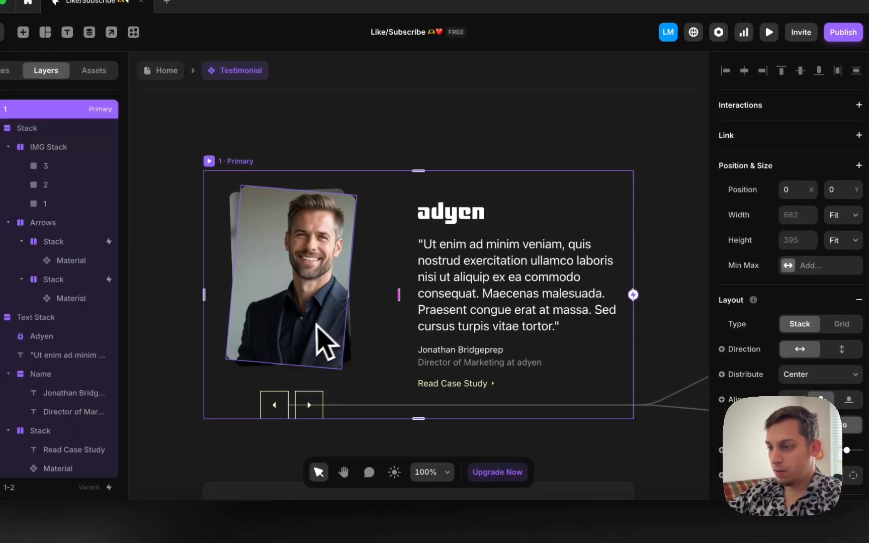
left_click(316, 326)
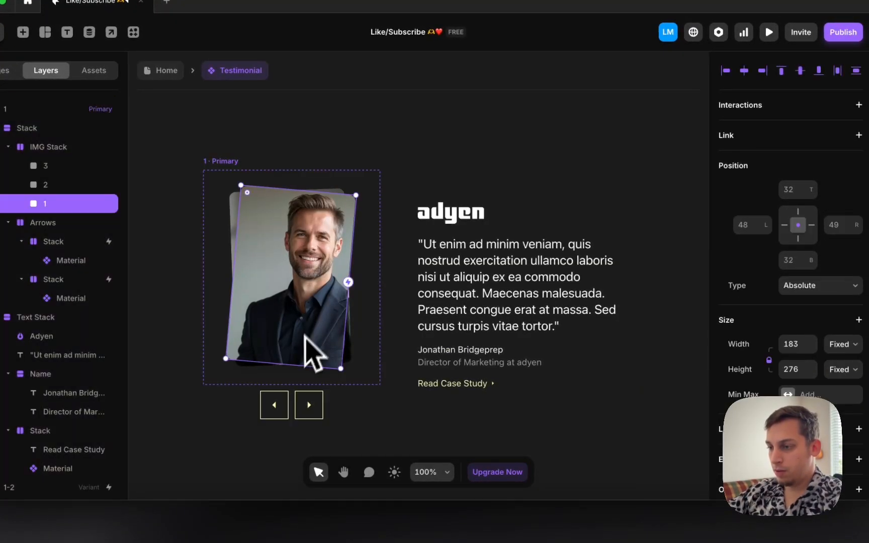
left_click(282, 405)
scroll(501, 368, "down", 6)
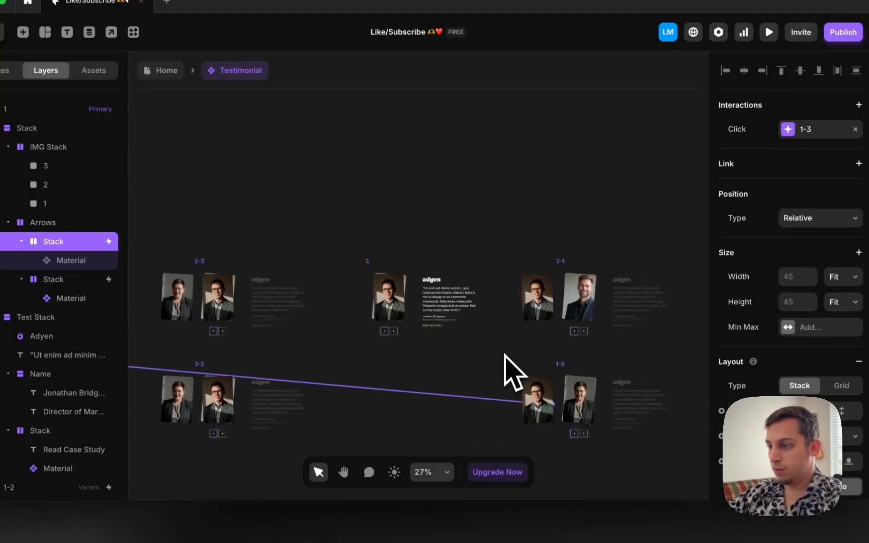
left_click(594, 395)
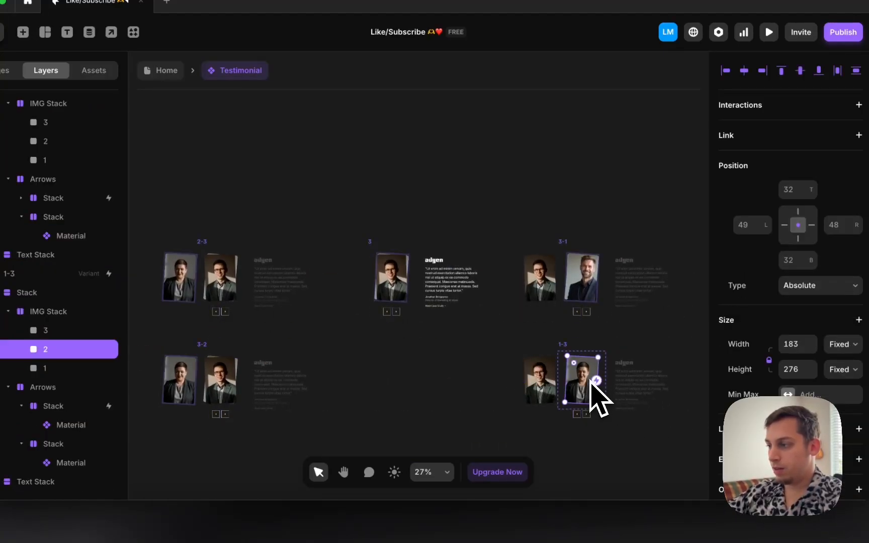
scroll(593, 397, "up", 4)
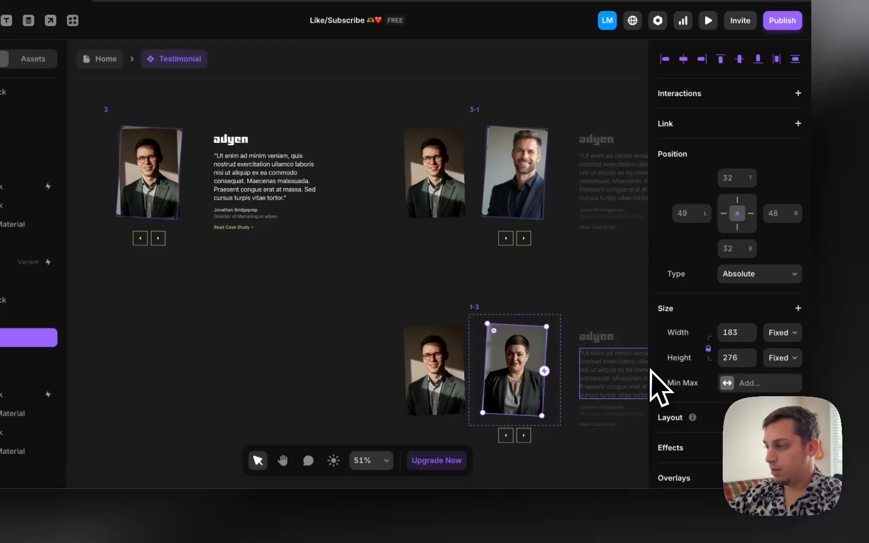
scroll(669, 382, "down", 8)
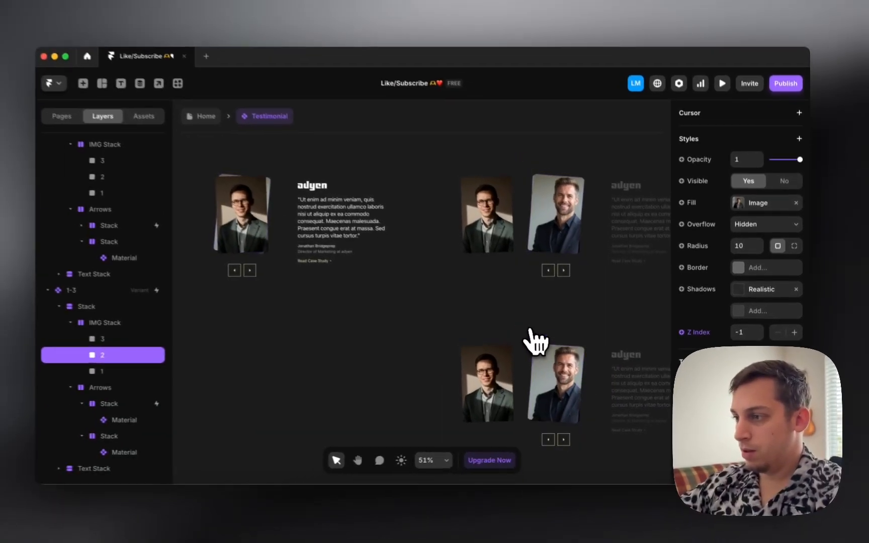
scroll(490, 322, "down", 3)
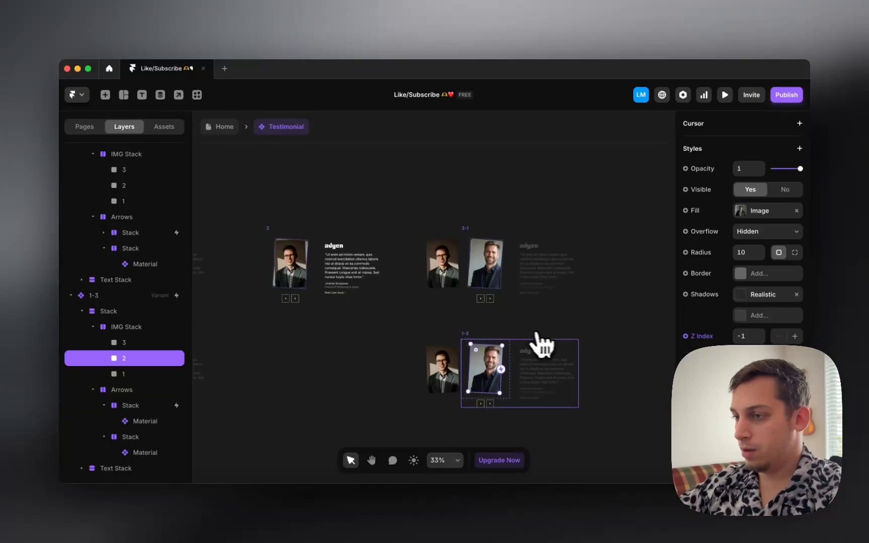
scroll(543, 346, "left", 4)
left_click(225, 127)
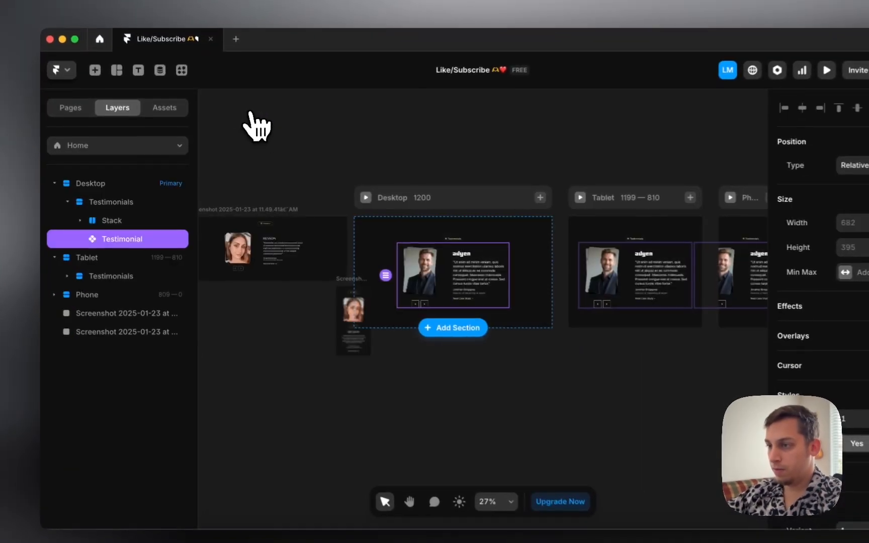
left_click(335, 203)
left_click(343, 433)
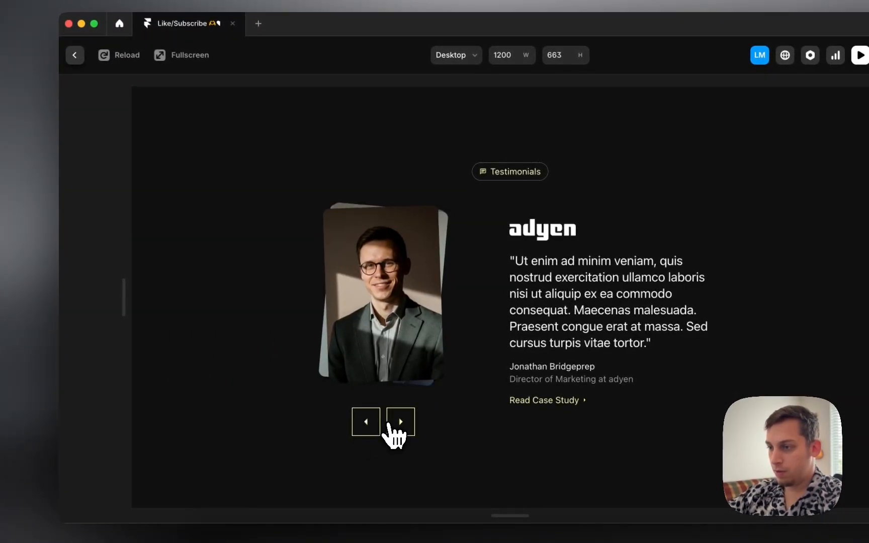
left_click(390, 425)
left_click(370, 424)
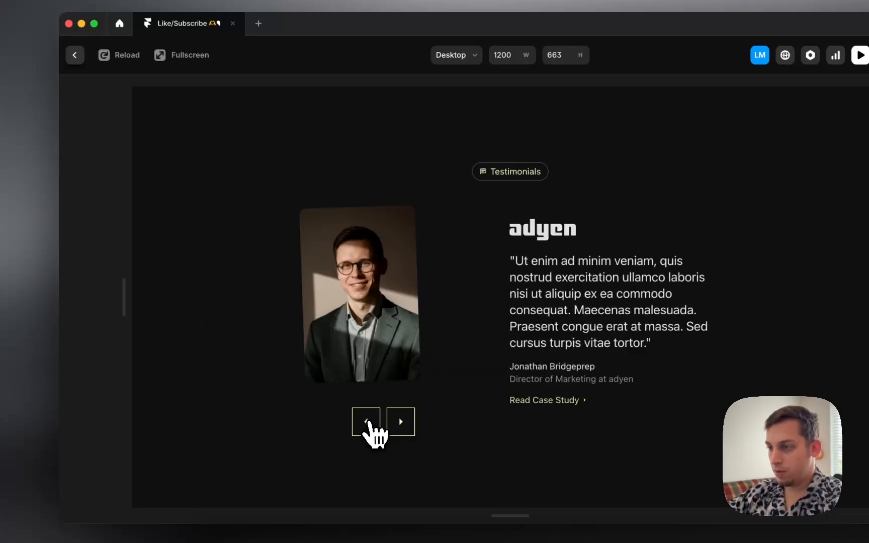
left_click(408, 430)
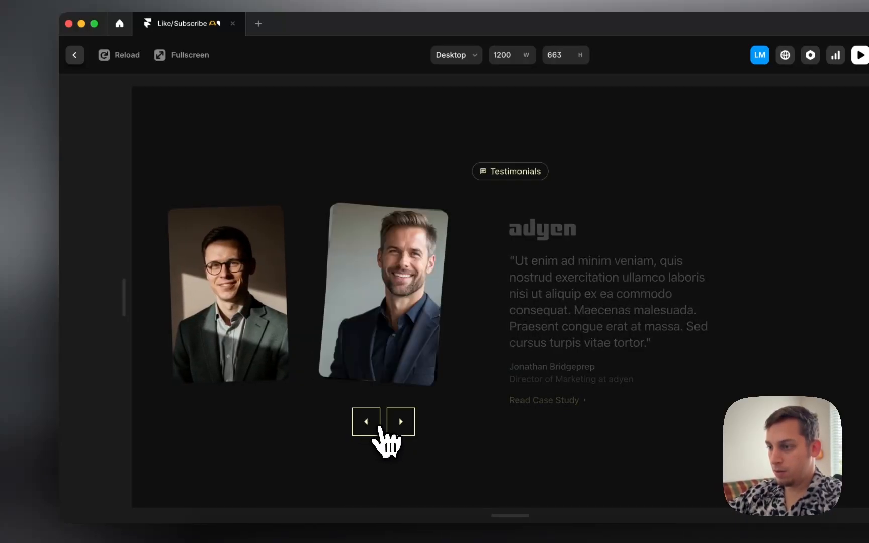
left_click(379, 425)
left_click(399, 426)
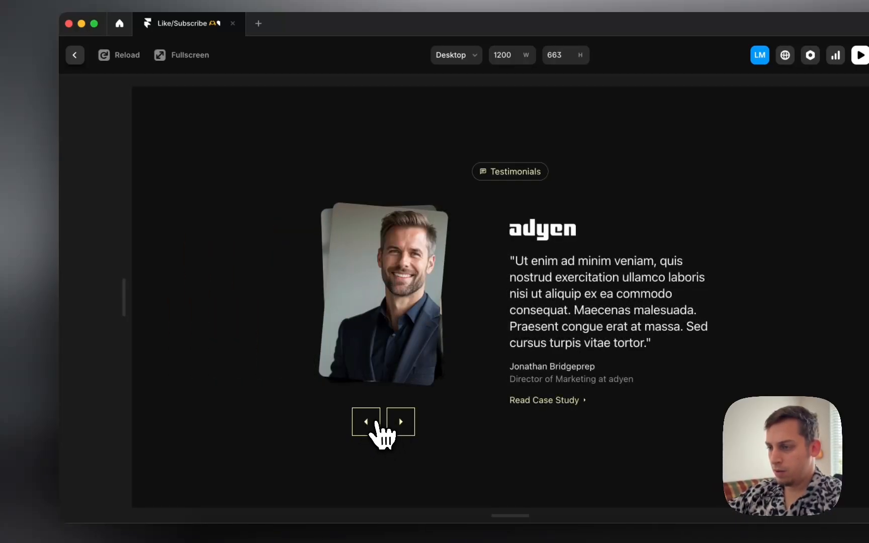
left_click(374, 425)
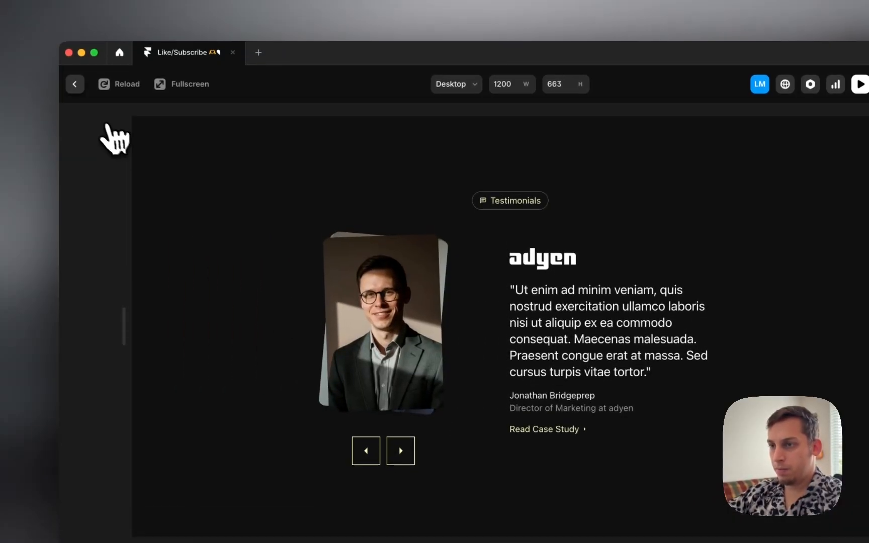
left_click(75, 84)
Step: In the 1-3 variant's IMG Stack, raise image layer 2 to Z Index 0 and image layer 1 to Z Index 1
scroll(421, 307, "right", 7)
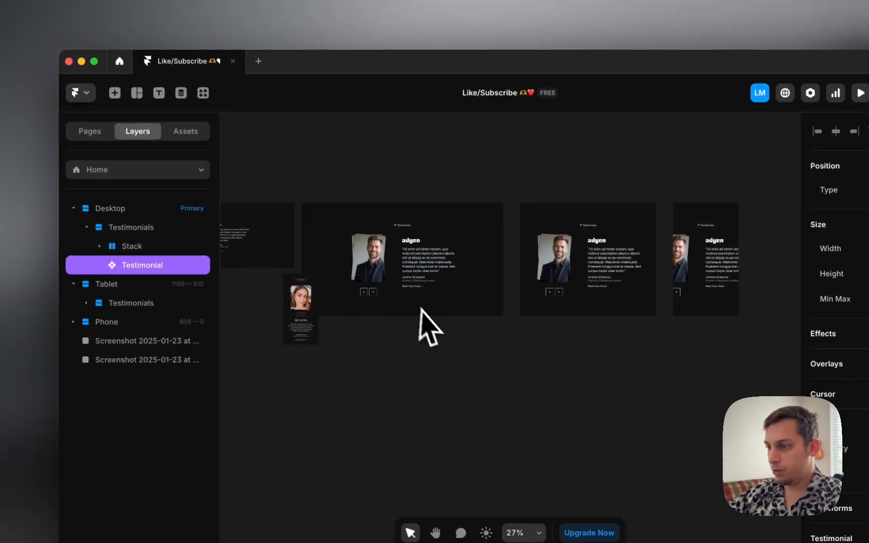
scroll(428, 313, "down", 3)
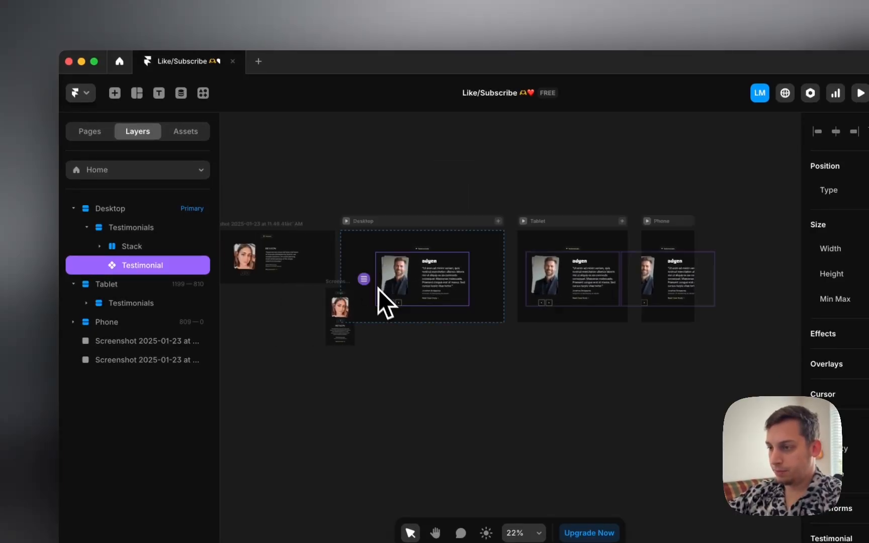
double_click(378, 289)
scroll(582, 450, "down", 5)
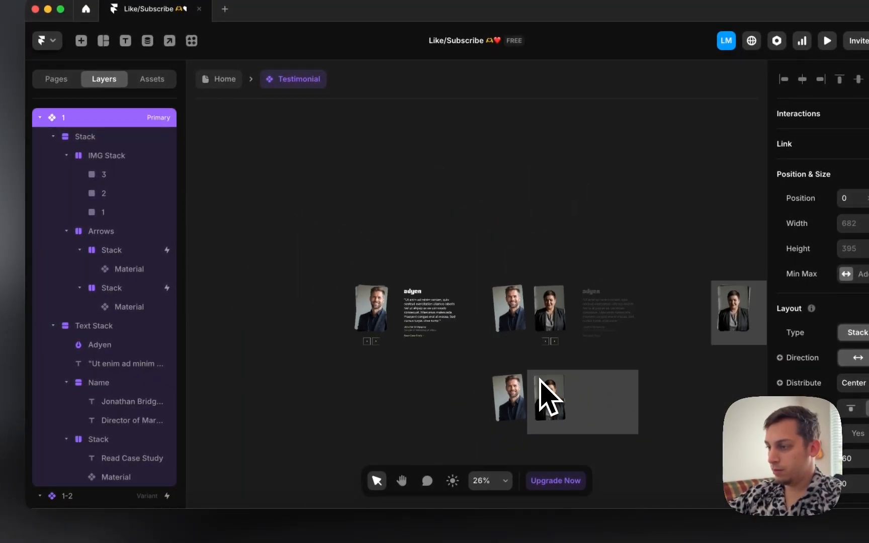
scroll(548, 398, "up", 3)
scroll(548, 398, "right", 3)
left_click(495, 259)
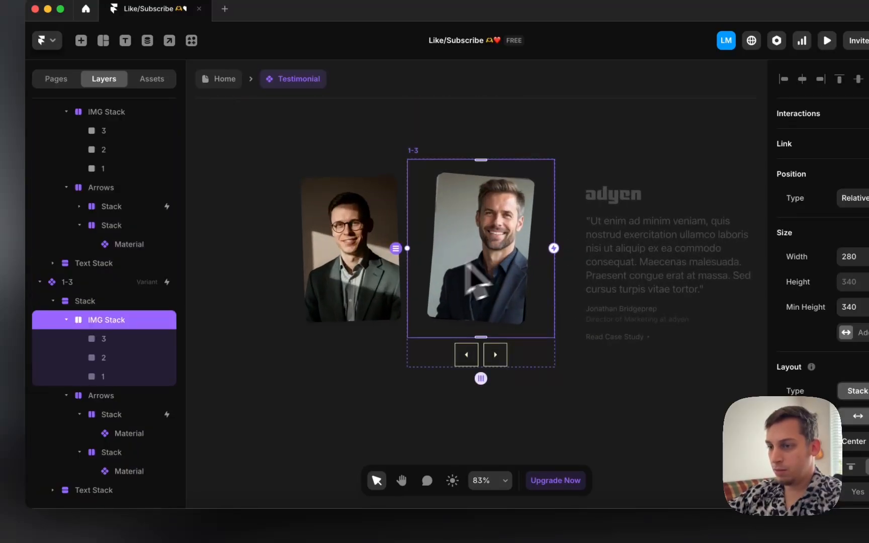
left_click(140, 357)
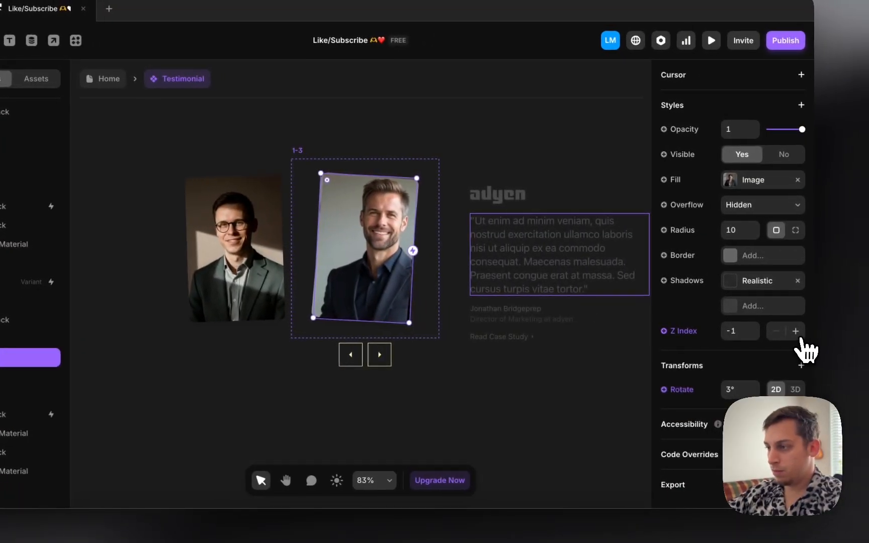
left_click(793, 332)
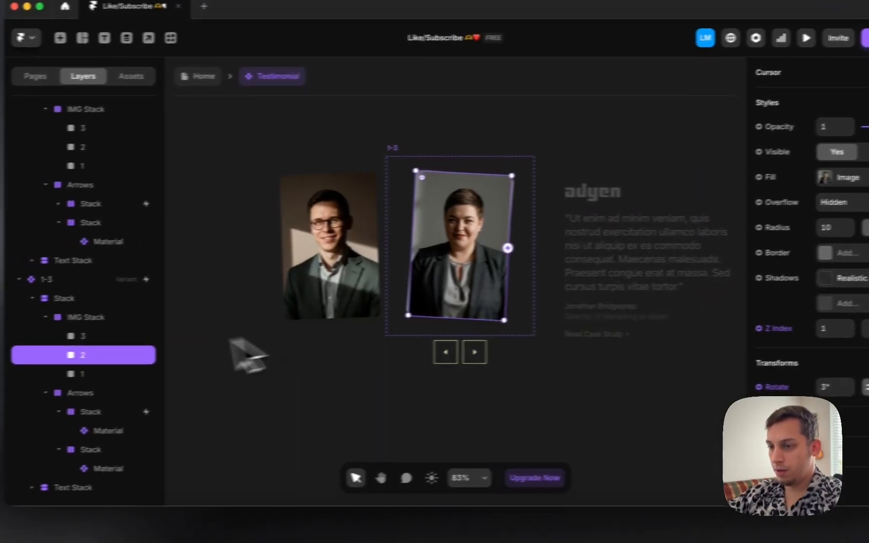
left_click(139, 368)
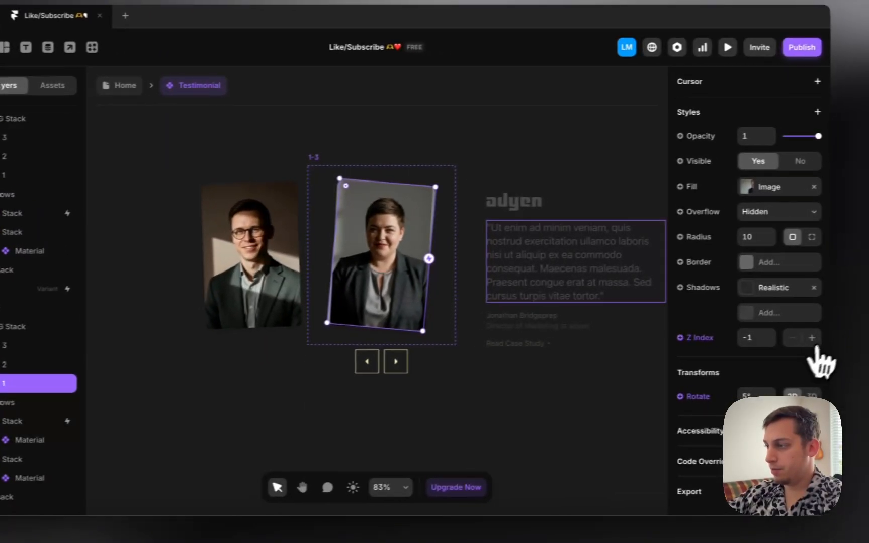
left_click(868, 322)
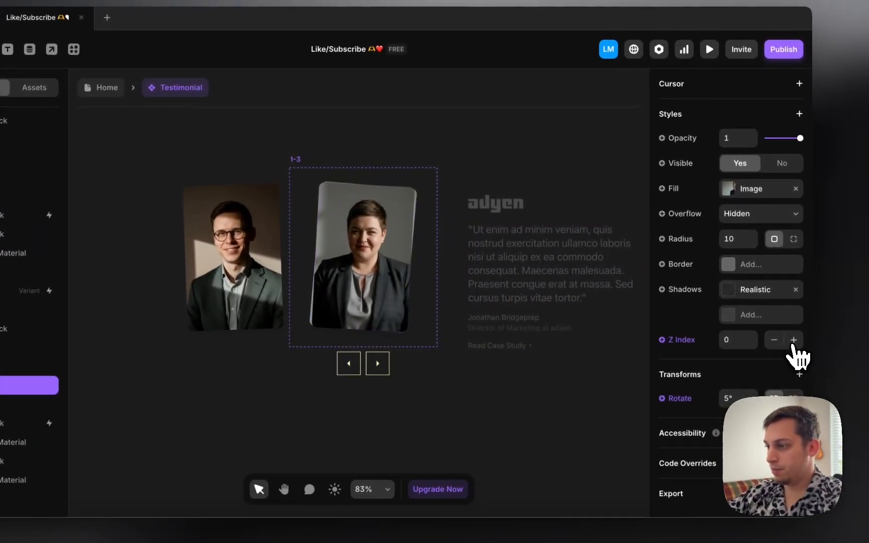
left_click(868, 322)
left_click(101, 87)
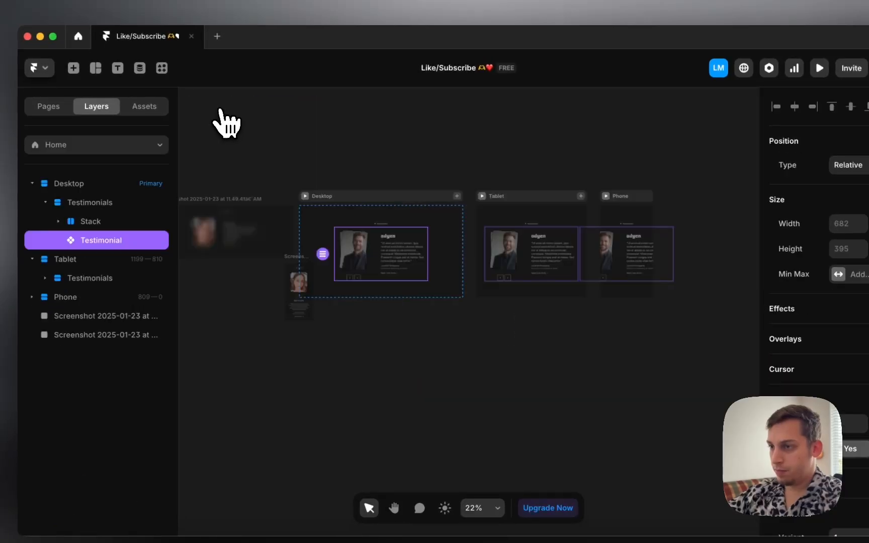
key("super+p")
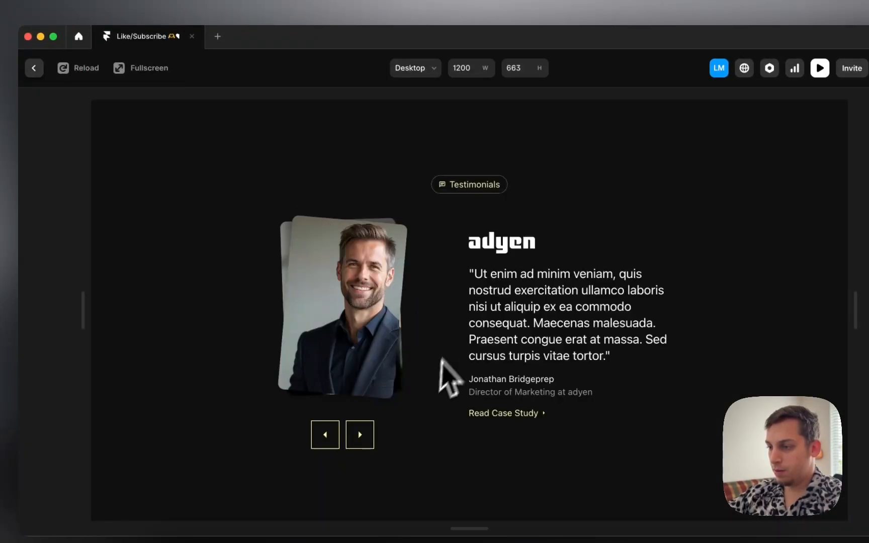
left_click(334, 437)
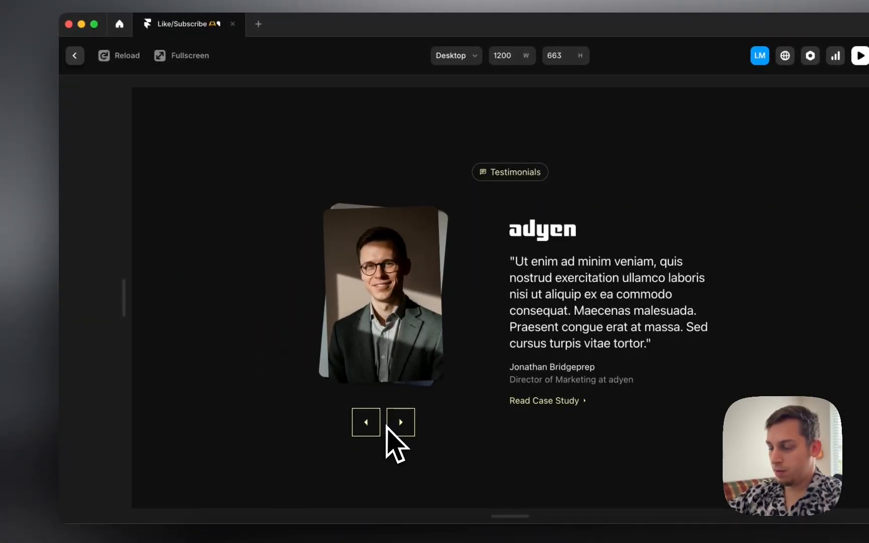
left_click(395, 425)
left_click(362, 427)
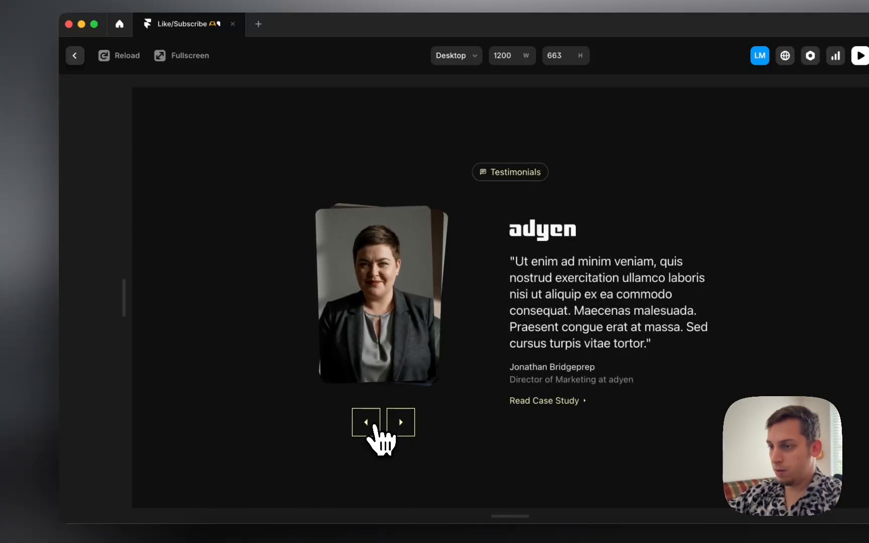
left_click(374, 425)
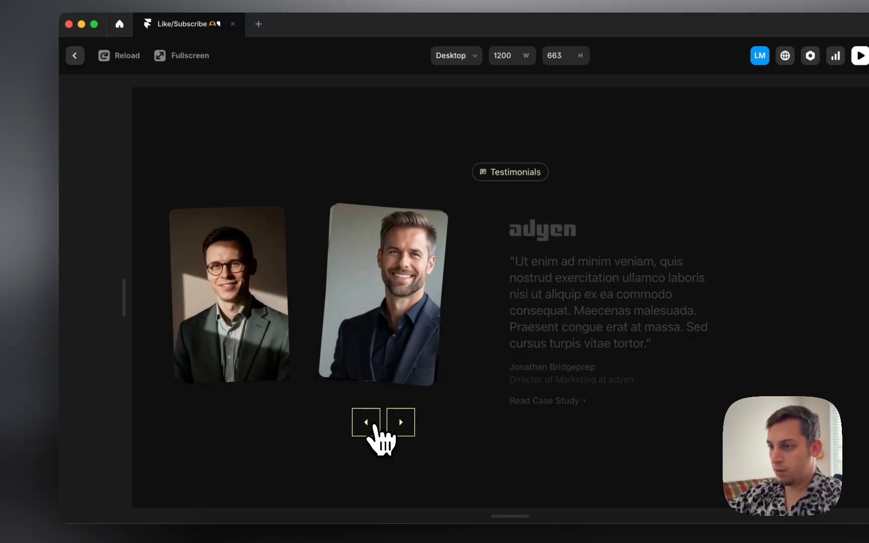
left_click(374, 426)
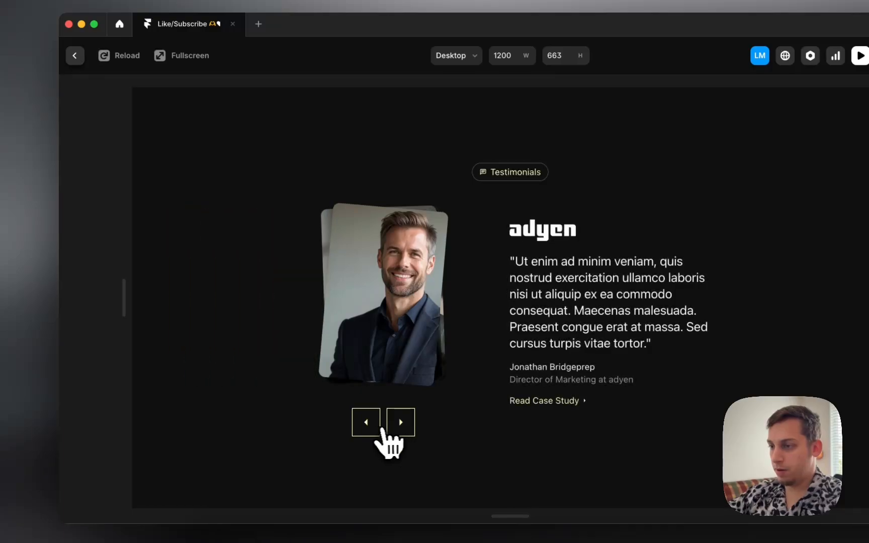
left_click(372, 428)
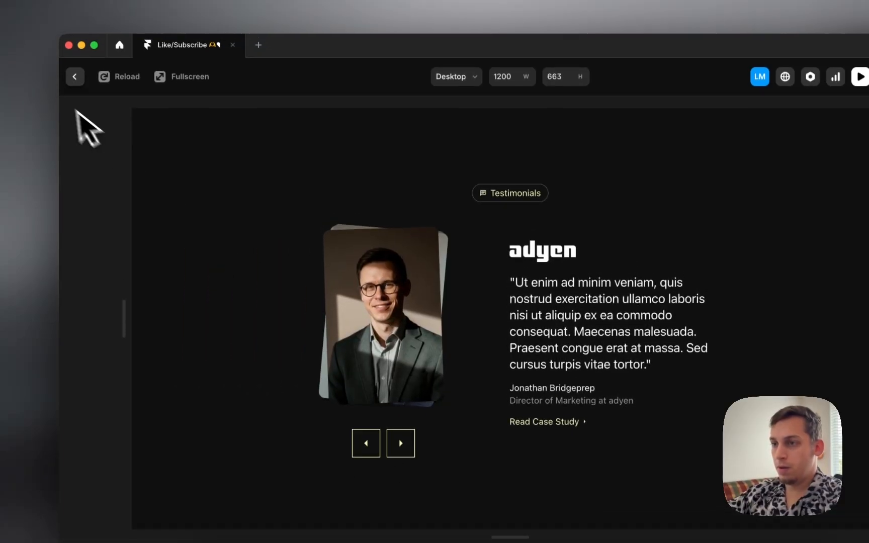
Step: Close the preview and check the Z Index of the back headshot in variant 1-3
left_click(80, 92)
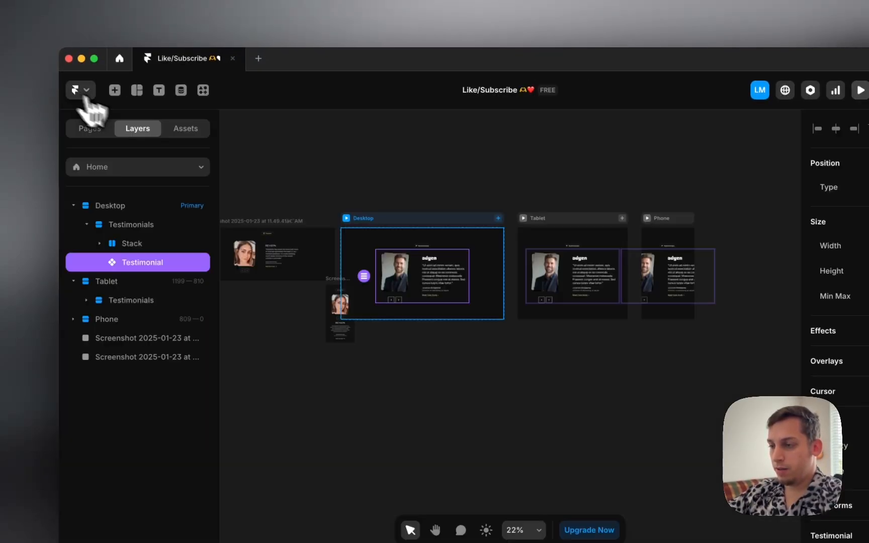
double_click(410, 279)
scroll(518, 360, "right", 6)
scroll(518, 358, "down", 5)
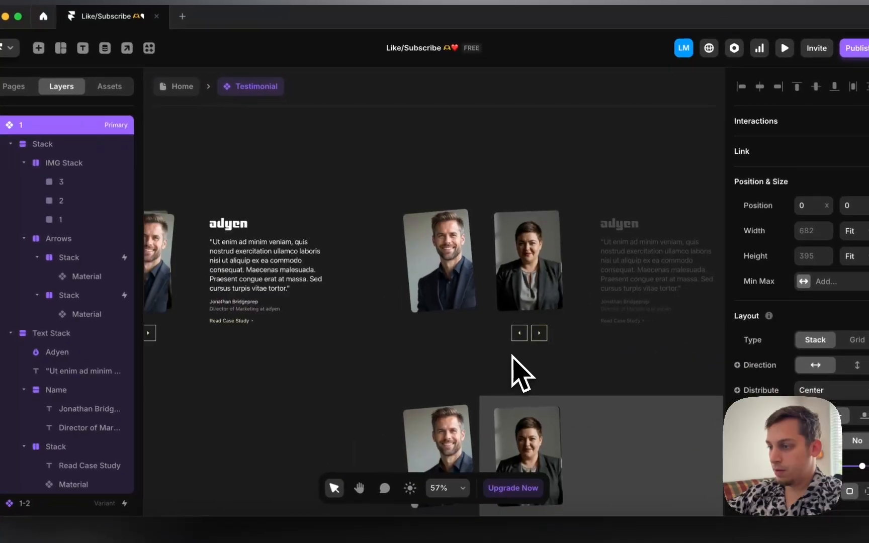
scroll(511, 356, "right", 9)
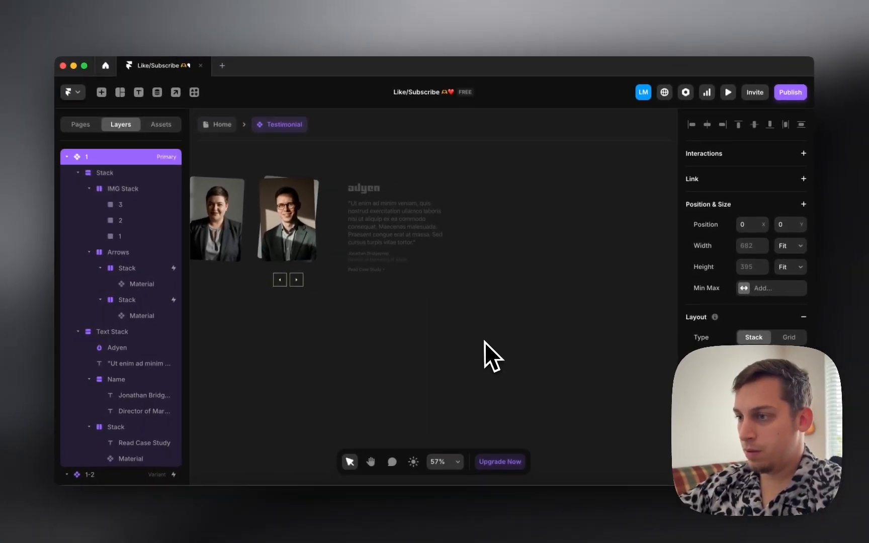
scroll(484, 342, "right", 5)
scroll(484, 342, "down", 4)
scroll(484, 342, "right", 5)
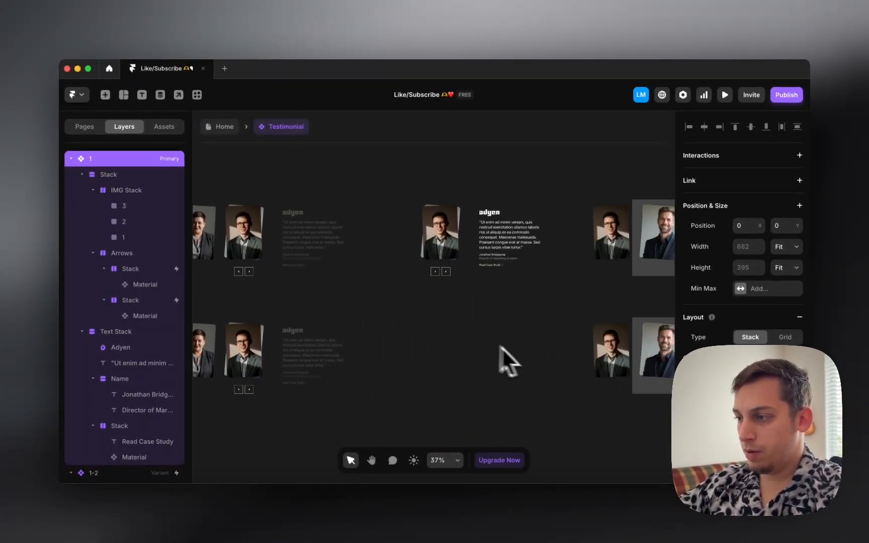
left_click(605, 357)
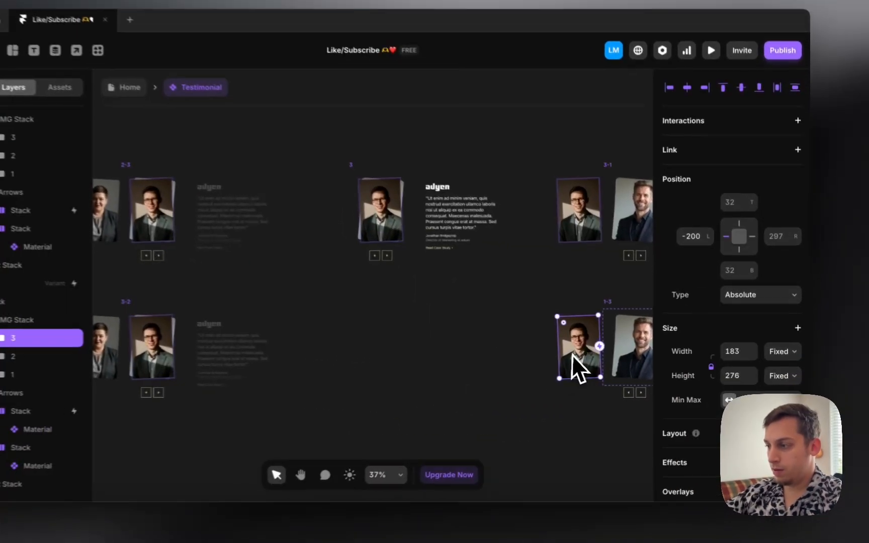
scroll(686, 397, "down", 5)
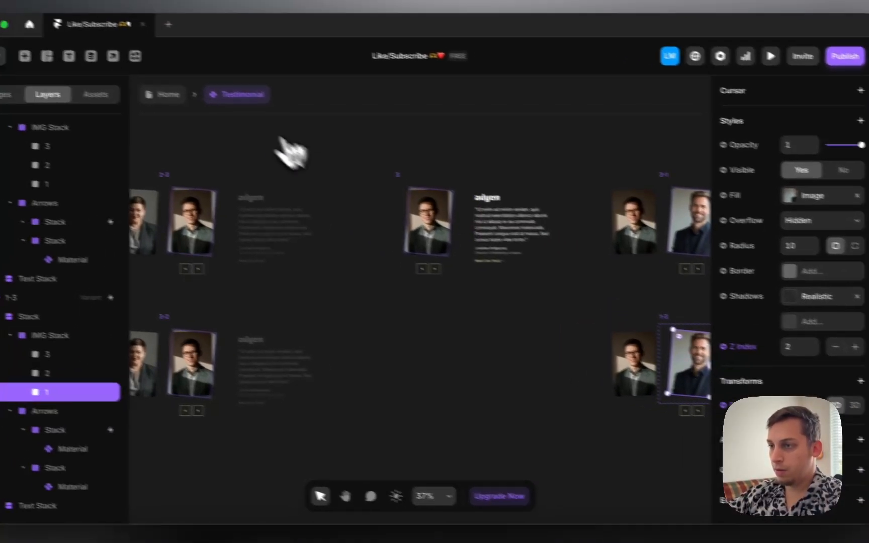
Step: Preview the Home page on Desktop, step the carousel forward and back, then close the preview
left_click(101, 77)
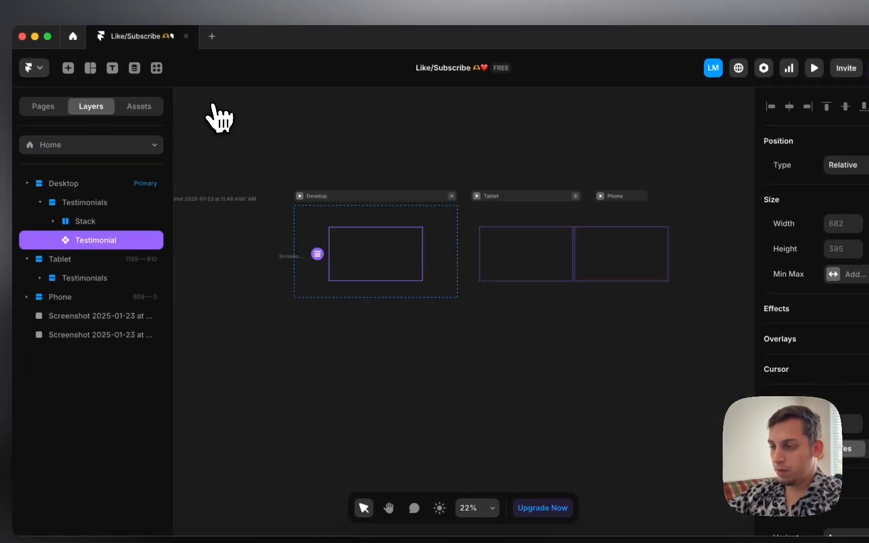
left_click(304, 197)
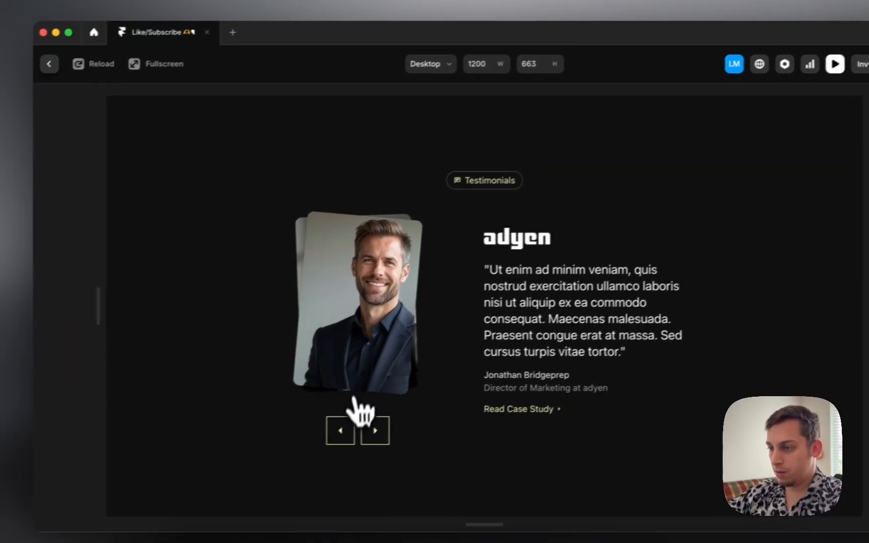
left_click(324, 436)
left_click(364, 424)
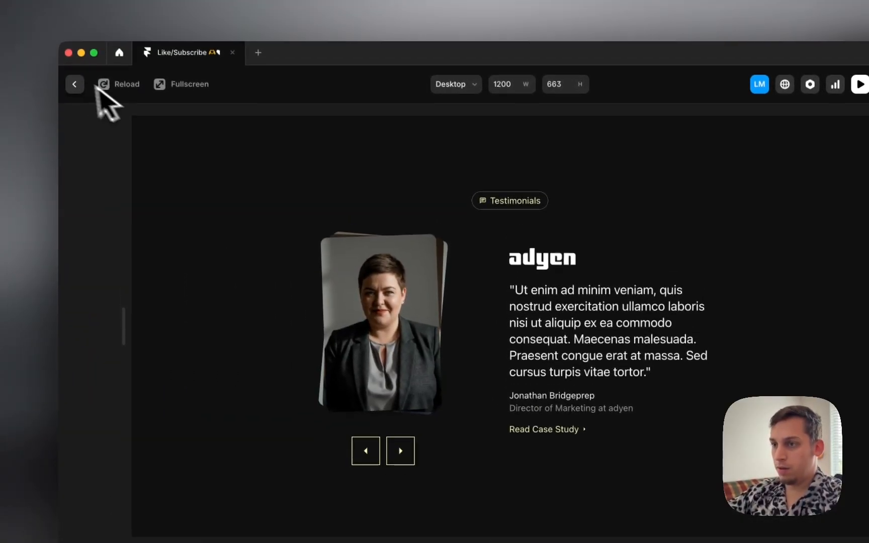
left_click(76, 86)
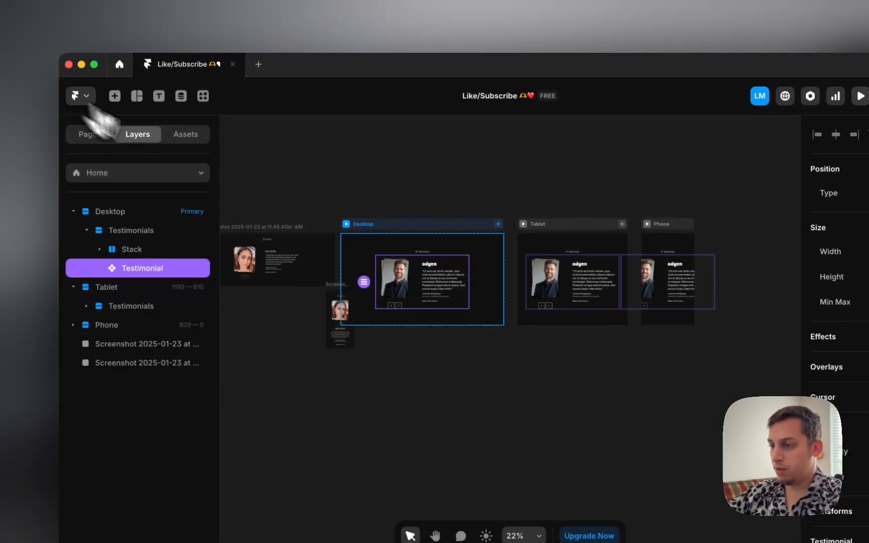
Step: Set the man's photo in variant 3-2 to stacking order 2
double_click(394, 289)
scroll(410, 309, "down", 5)
scroll(386, 303, "right", 6)
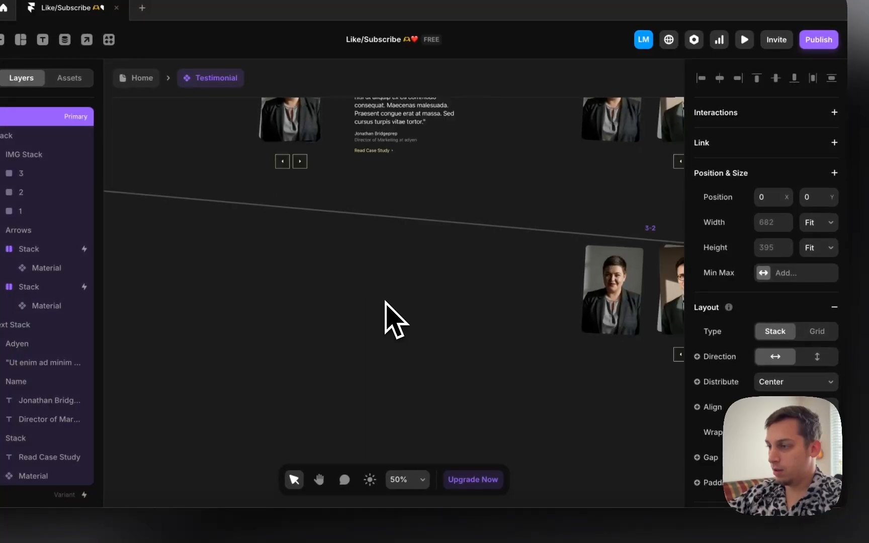
scroll(384, 302, "right", 5)
left_click(444, 315)
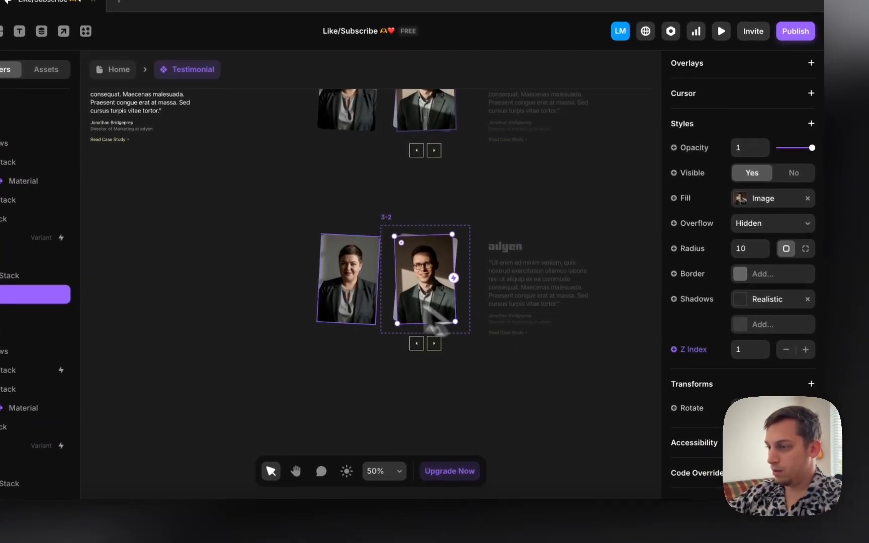
left_click(352, 297)
scroll(783, 387, "down", 10)
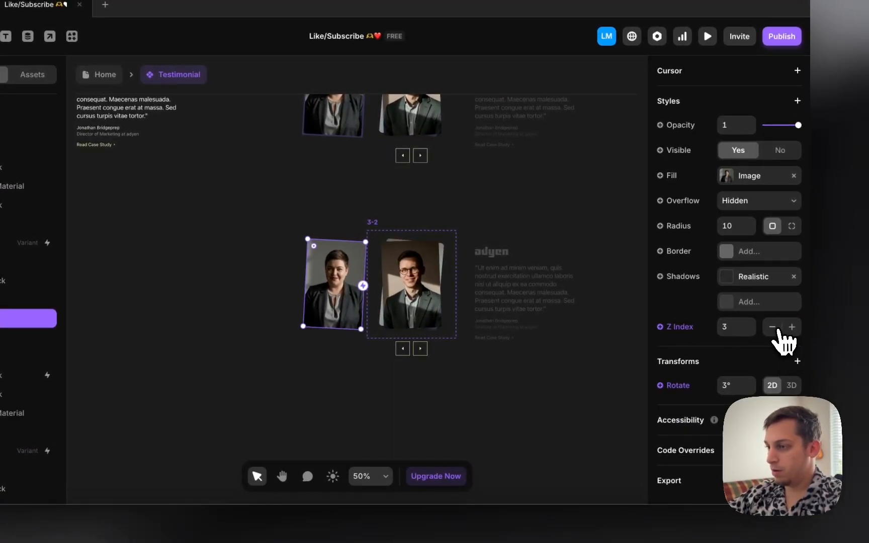
scroll(414, 273, "right", 1)
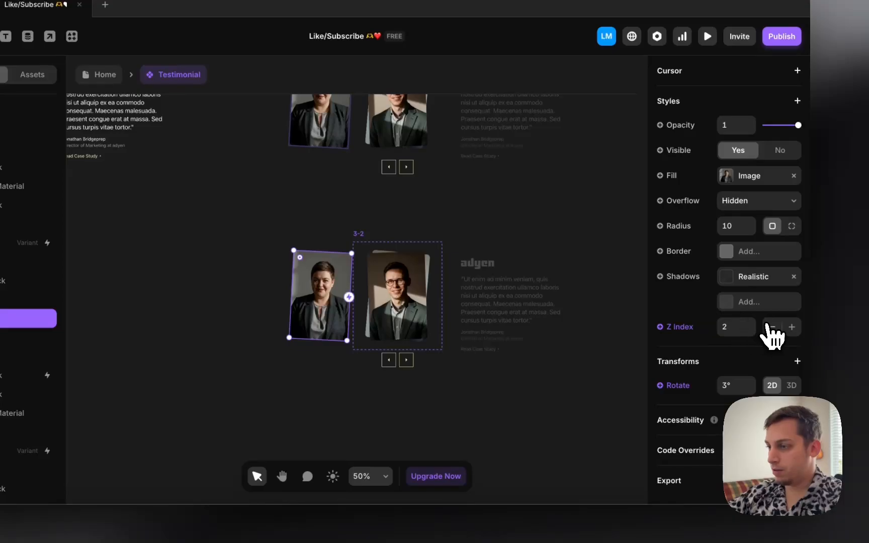
left_click(393, 279)
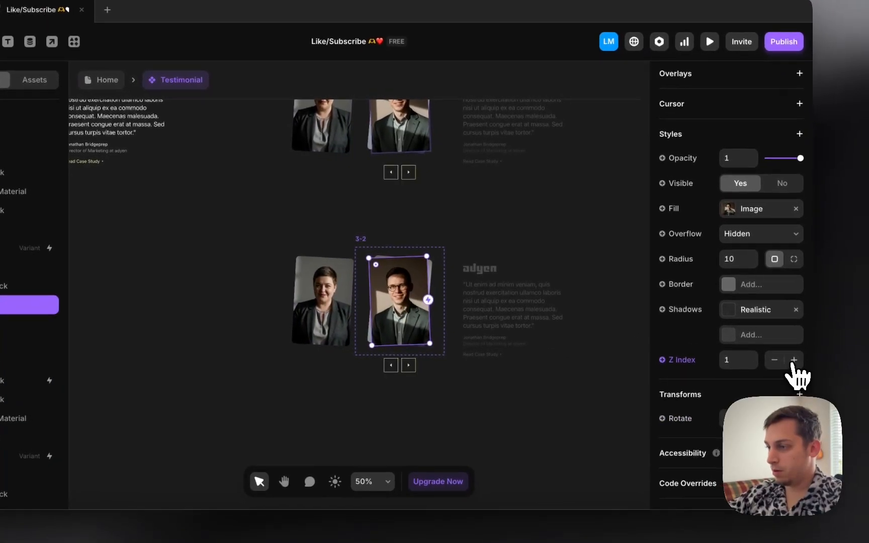
left_click(807, 363)
Step: Inspect the bearded man's and woman's photos in variant 2-1, then return to the Home canvas
scroll(402, 256, "left", 10)
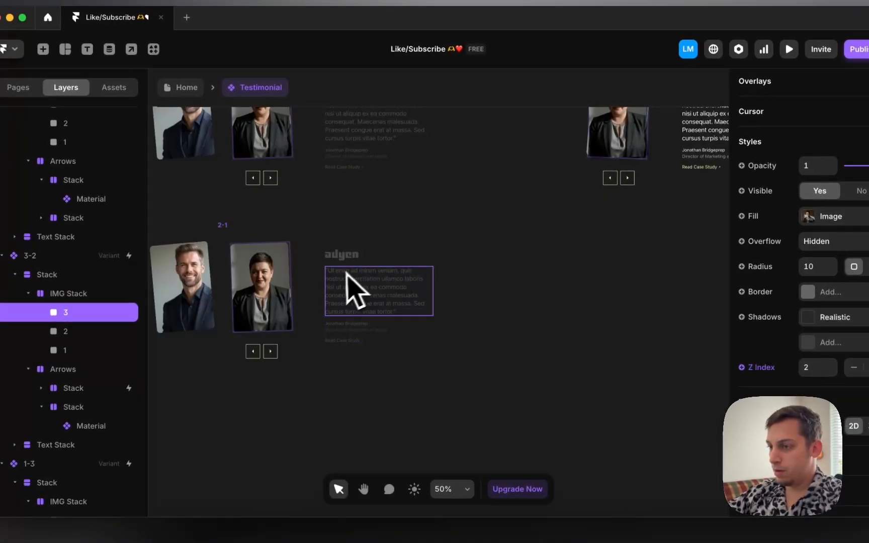
scroll(347, 274, "left", 8)
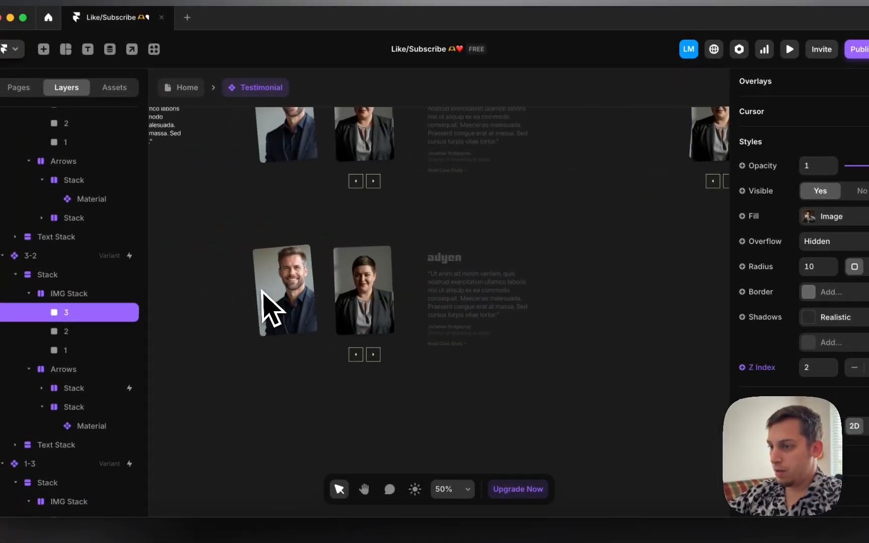
left_click(320, 307)
scroll(732, 378, "down", 10)
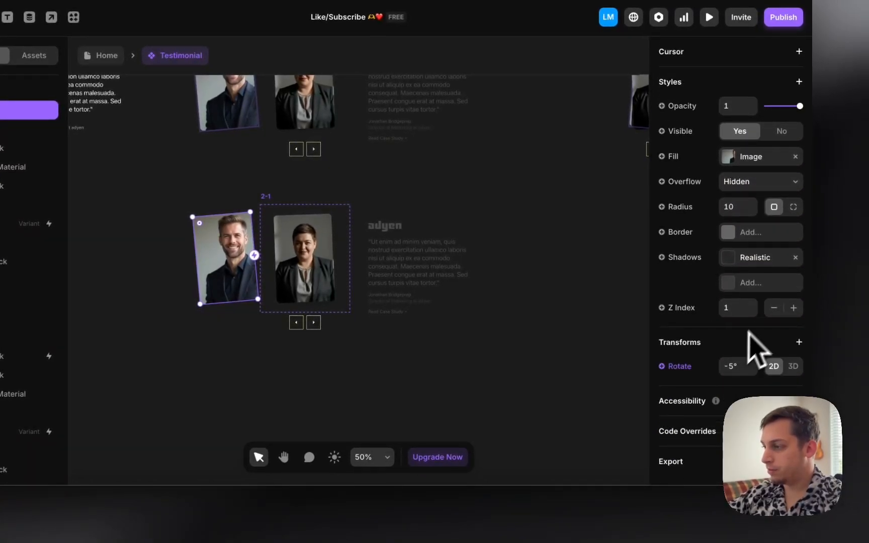
left_click(327, 296)
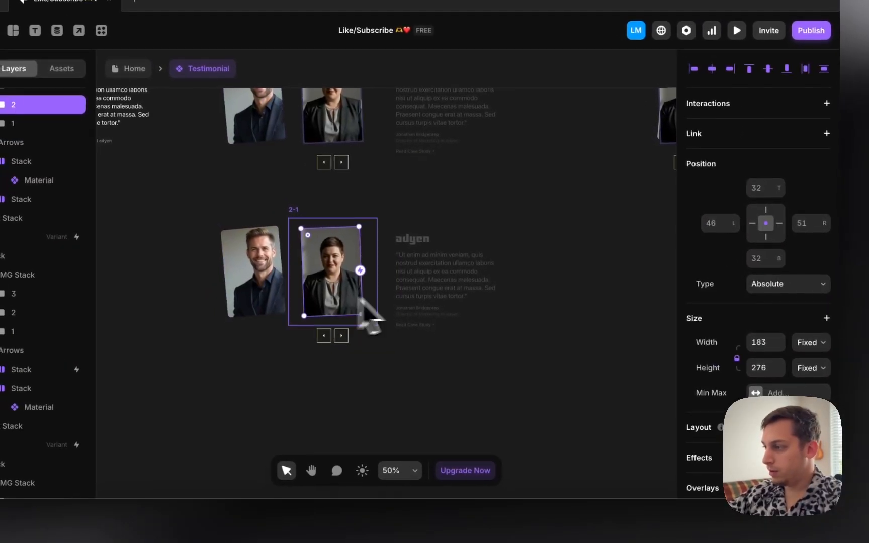
scroll(804, 367, "down", 10)
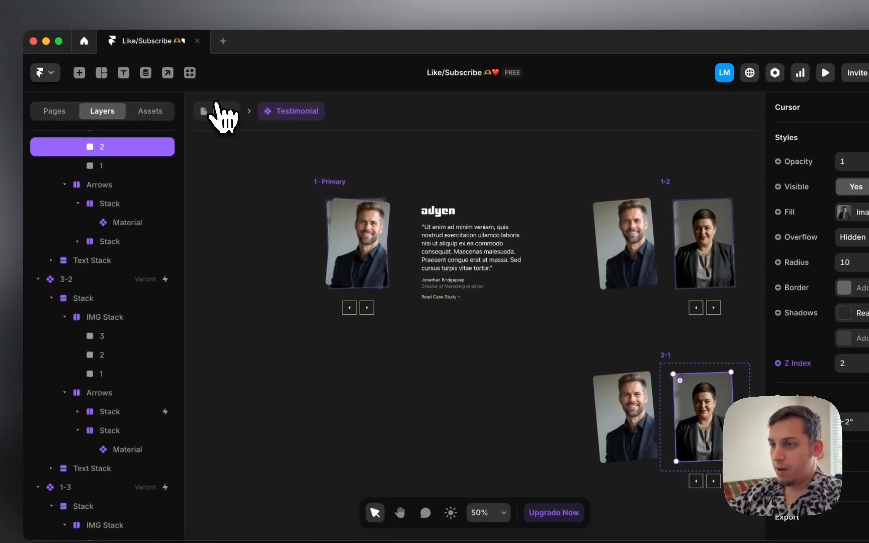
left_click(100, 72)
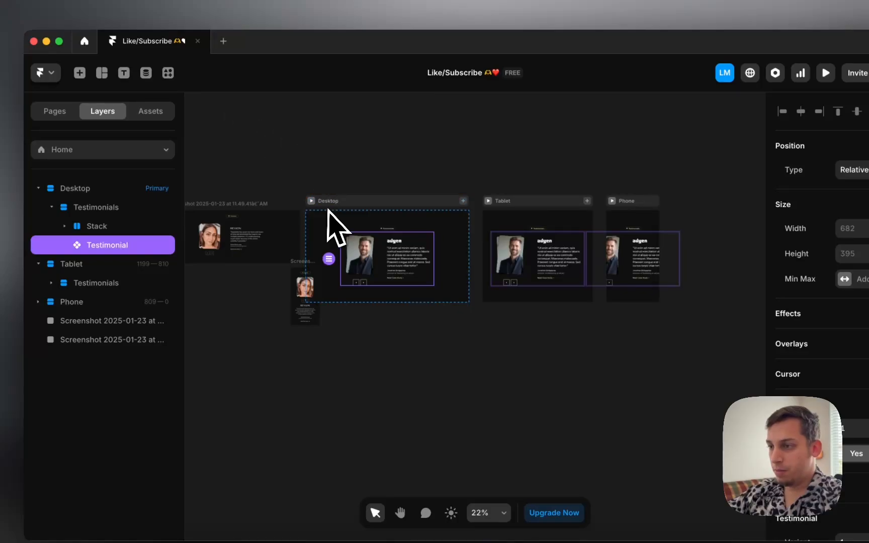
Step: Preview on Desktop, advance the carousel five times and step back twice, then close the preview
left_click(312, 202)
left_click(363, 423)
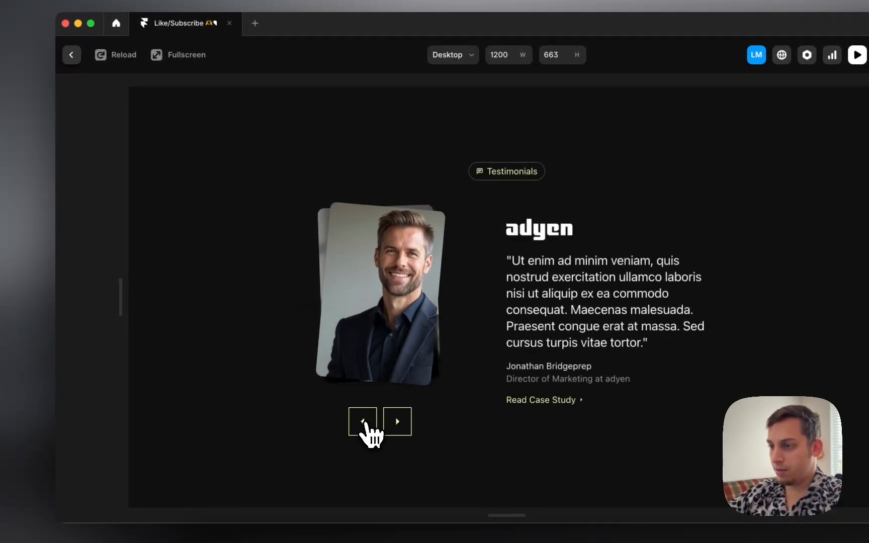
left_click(363, 423)
left_click(397, 422)
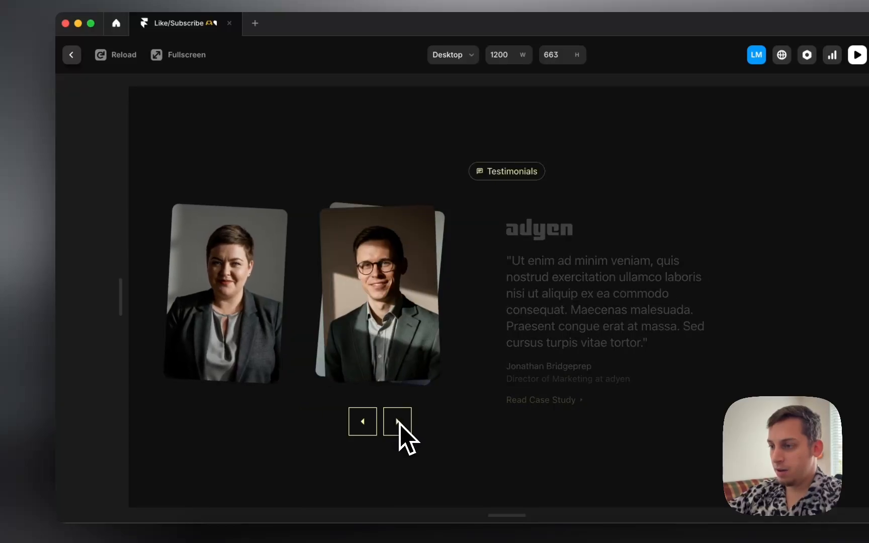
left_click(398, 424)
left_click(399, 424)
left_click(366, 426)
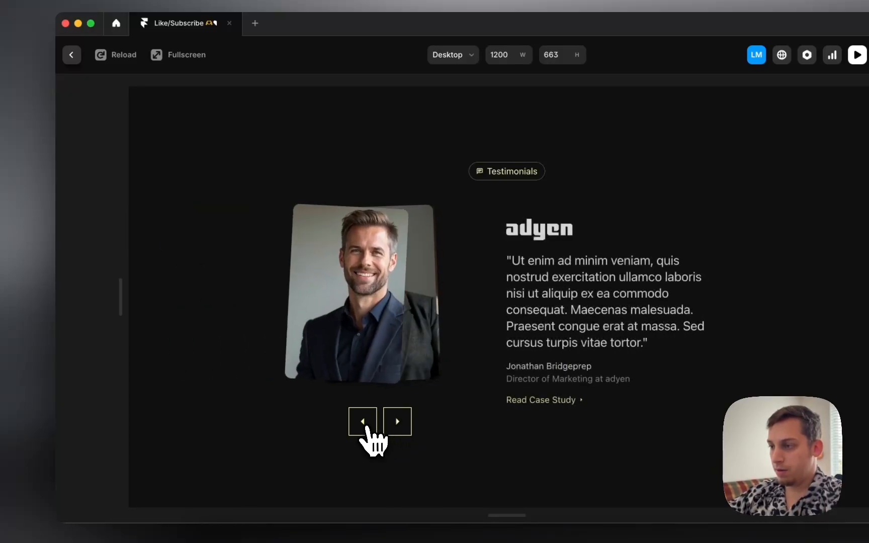
left_click(366, 426)
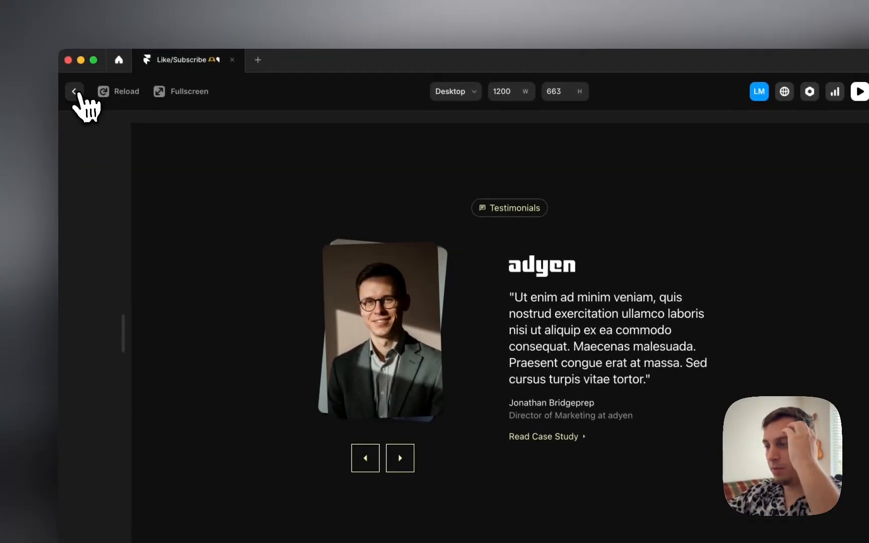
left_click(72, 55)
Step: Reopen the Testimonial component, select the adyen logo, then return Home and reopen the component
double_click(384, 259)
scroll(483, 297, "right", 8)
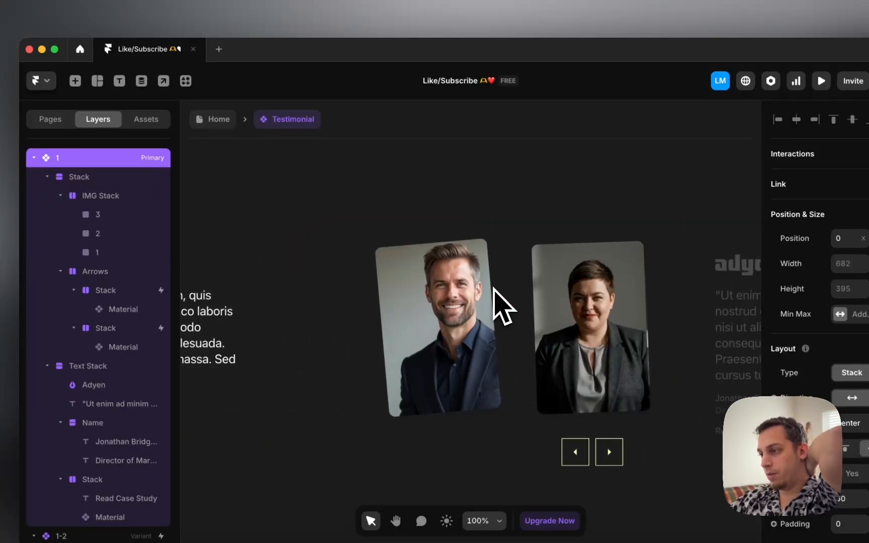
scroll(501, 306, "down", 4)
scroll(493, 302, "right", 4)
left_click(431, 276)
scroll(433, 279, "down", 6)
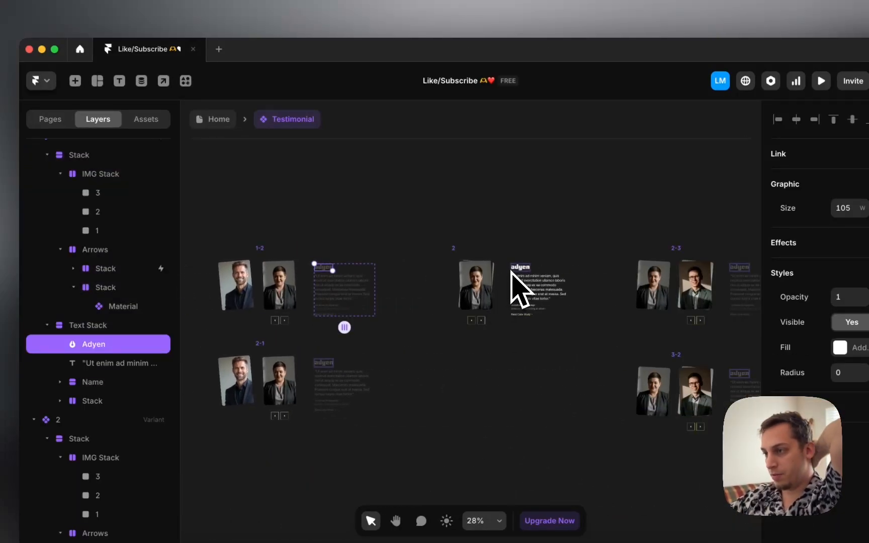
left_click(214, 120)
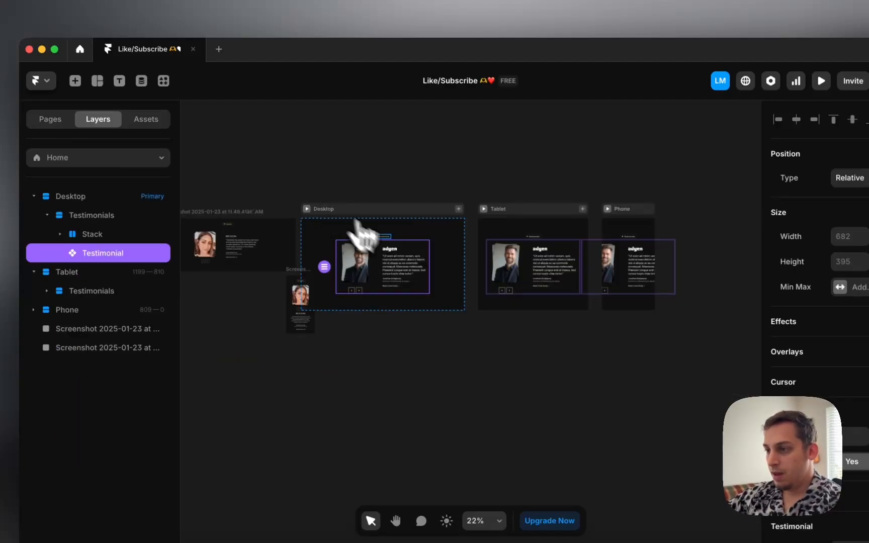
double_click(386, 273)
scroll(362, 346, "down", 10)
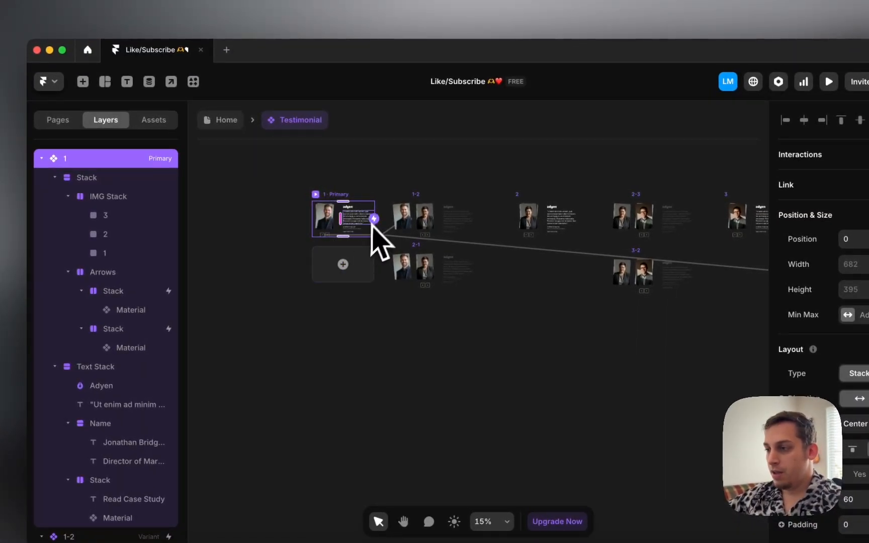
Step: Add a new Variant 10 to the Testimonial component and drag it left to X 4288
scroll(372, 221, "up", 2)
scroll(372, 219, "right", 9)
scroll(372, 219, "down", 3)
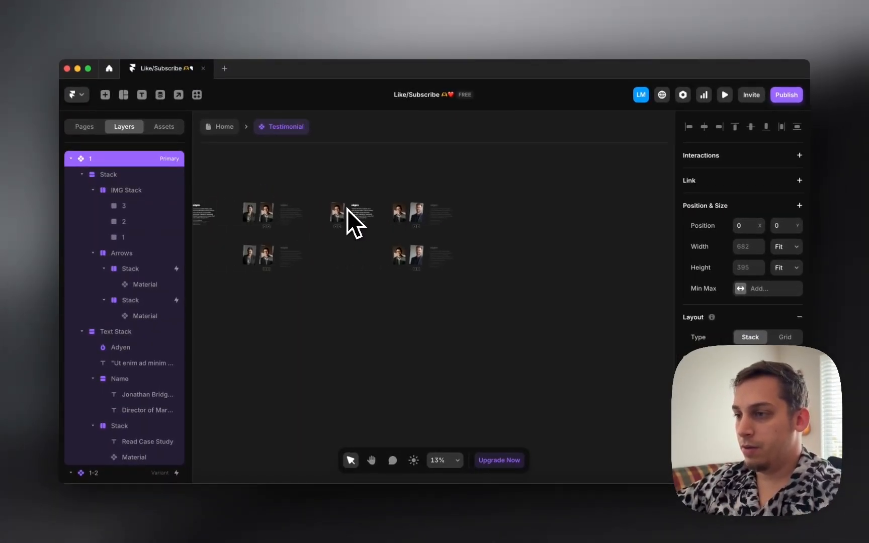
left_click(643, 215)
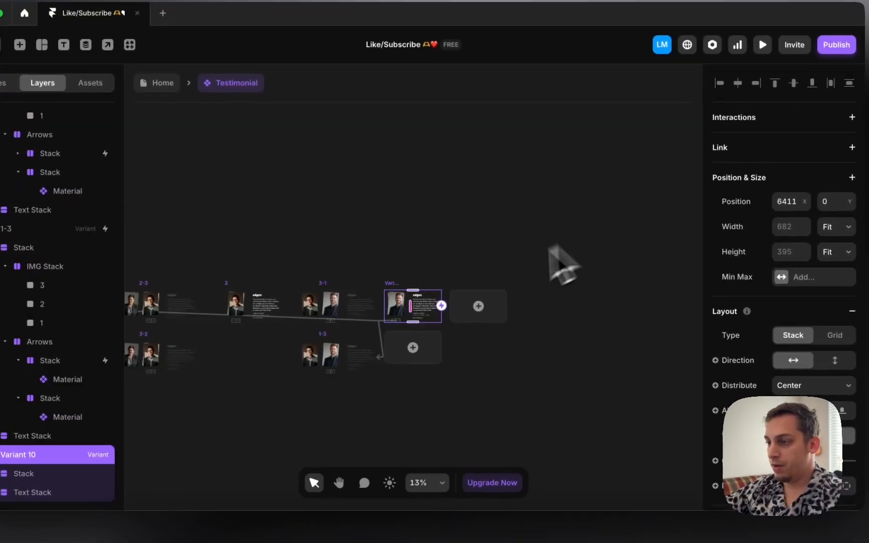
left_click_drag(344, 417, 210, 416)
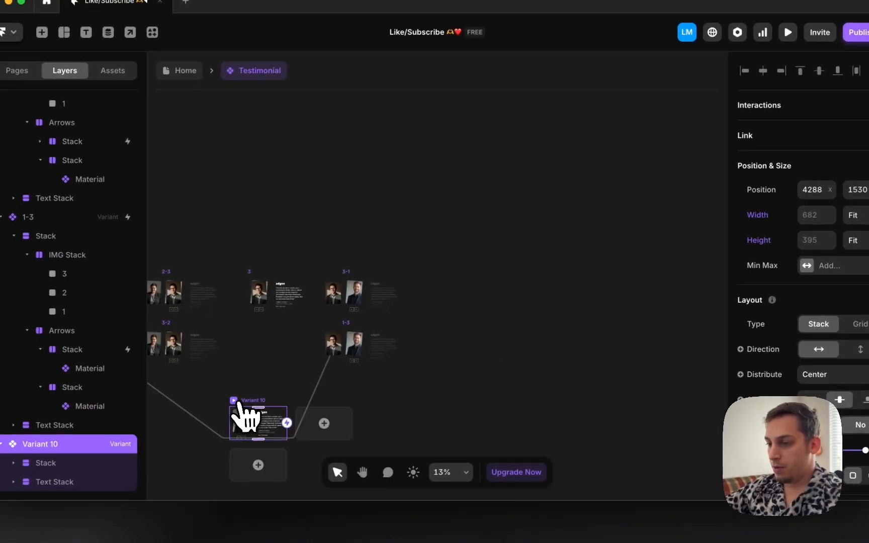
scroll(216, 416, "left", 6)
scroll(216, 416, "down", 4)
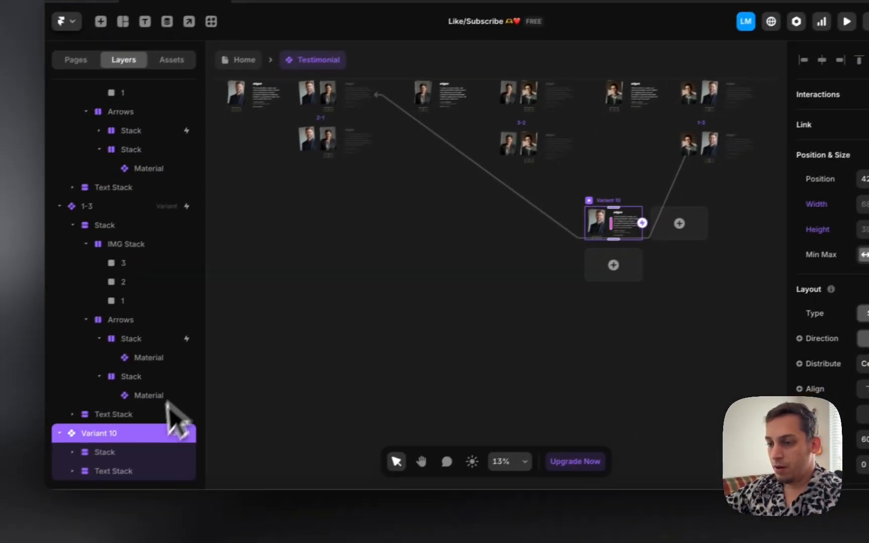
Step: Expand Variant 10's layers and check both arrow stacks' click interactions to variants 1-3 and 2-1
left_click(39, 513)
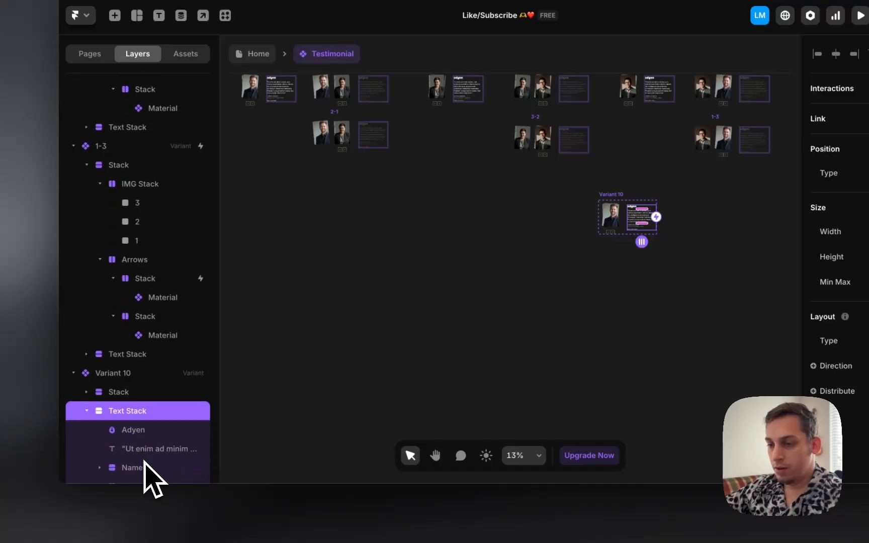
scroll(146, 468, "down", 3)
left_click(100, 465)
scroll(109, 462, "down", 1)
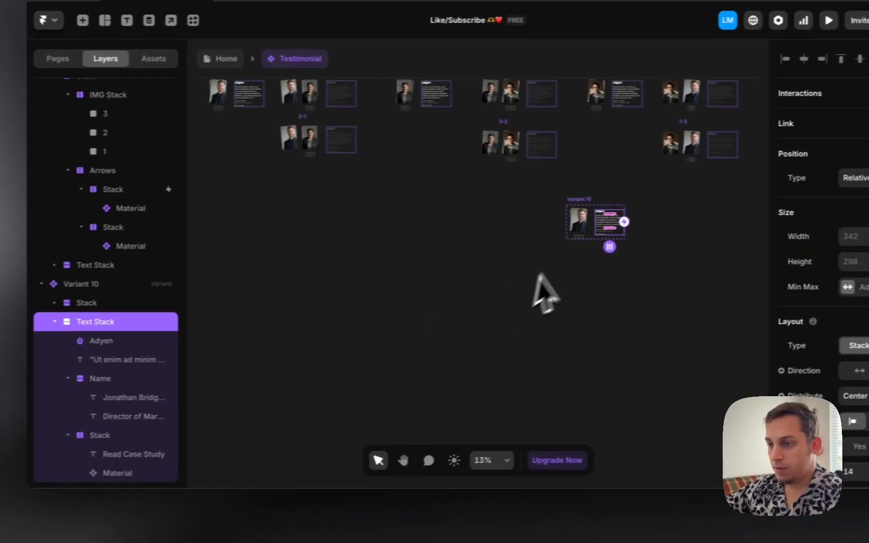
left_click(87, 300)
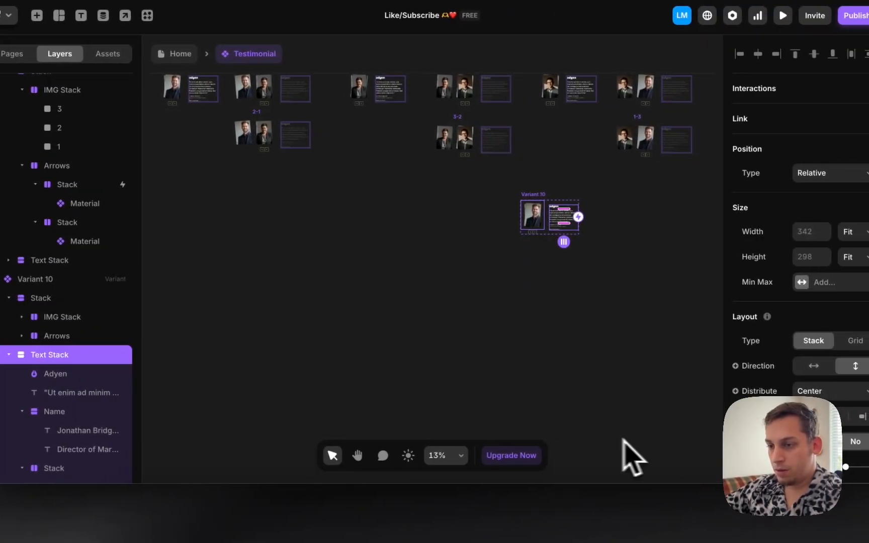
scroll(82, 382, "down", 2)
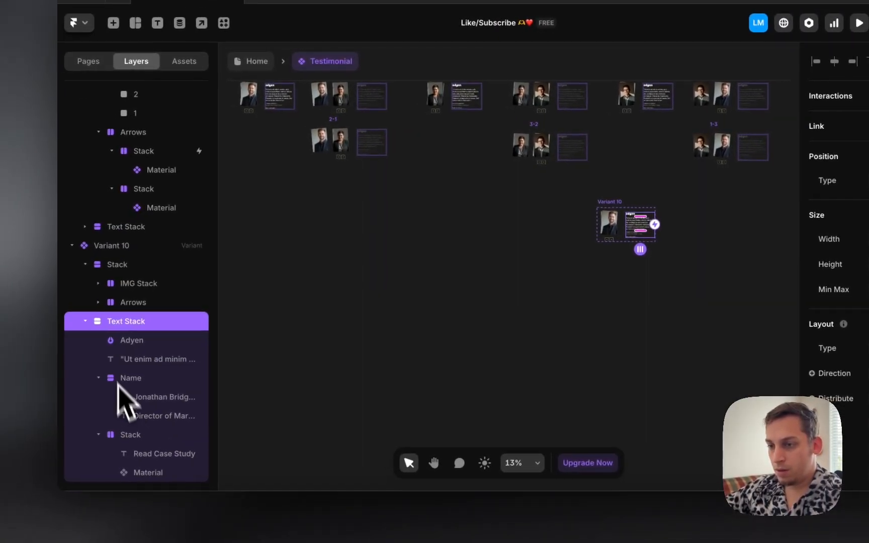
left_click(101, 302)
left_click(154, 324)
left_click(165, 358, "shift")
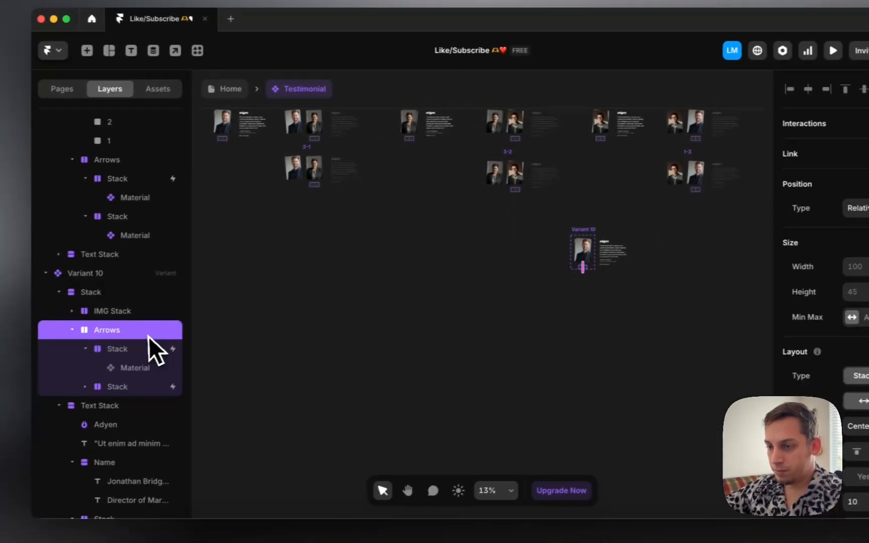
left_click(75, 367)
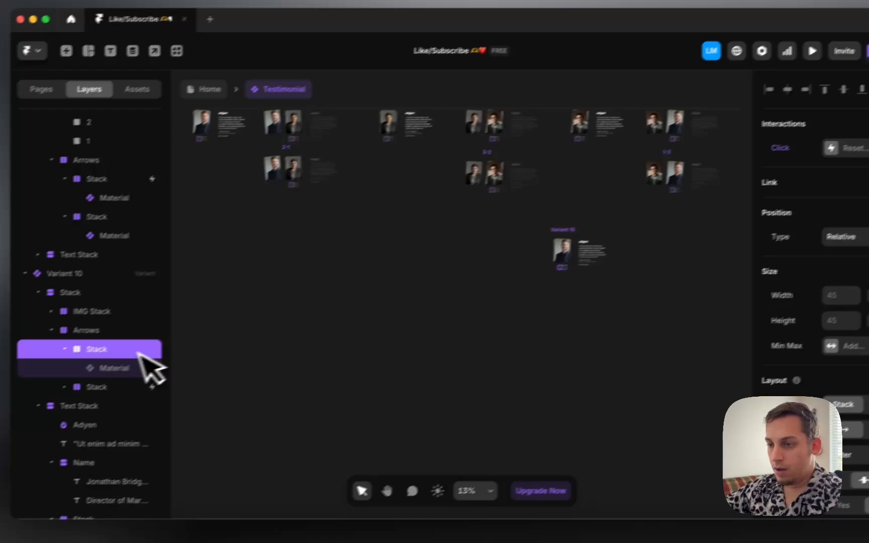
left_click(40, 421)
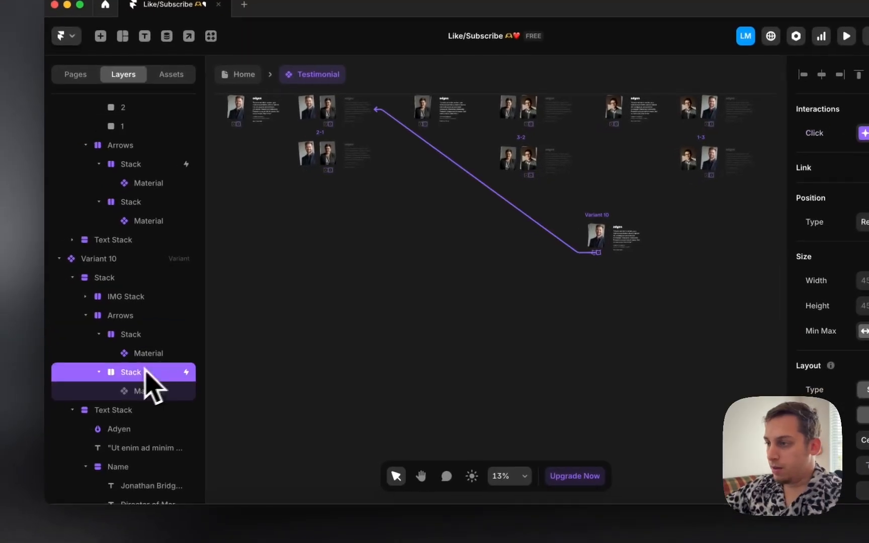
scroll(423, 258, "up", 5)
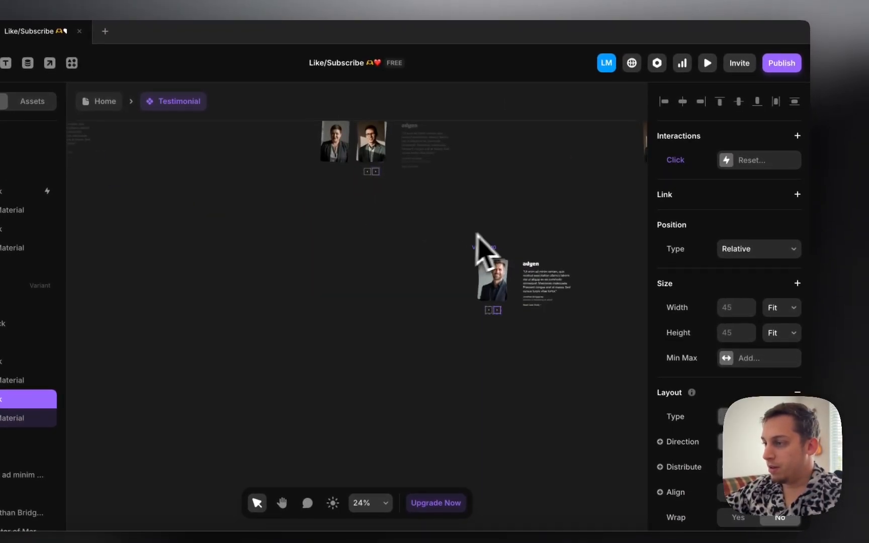
left_click(496, 267)
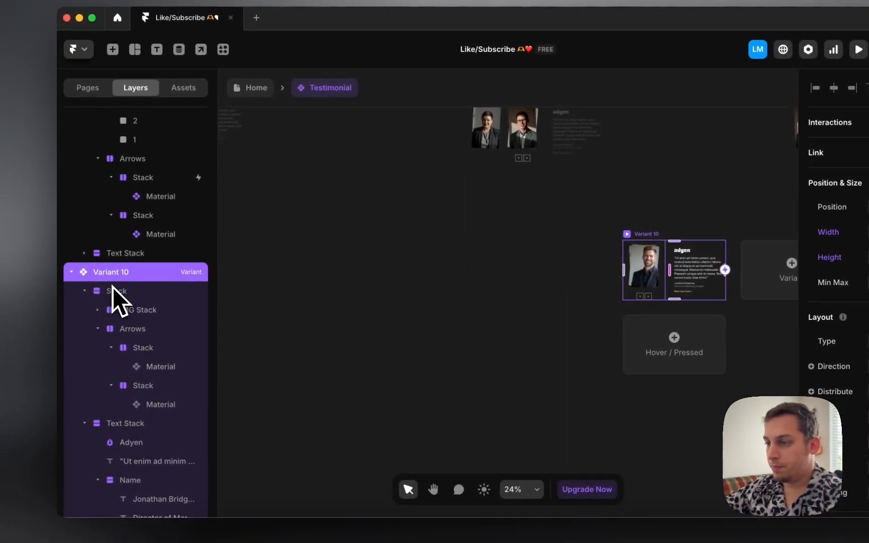
Step: Set Variant 10's main Stack to a vertical layout so the headshot sits above the text
left_click(113, 290)
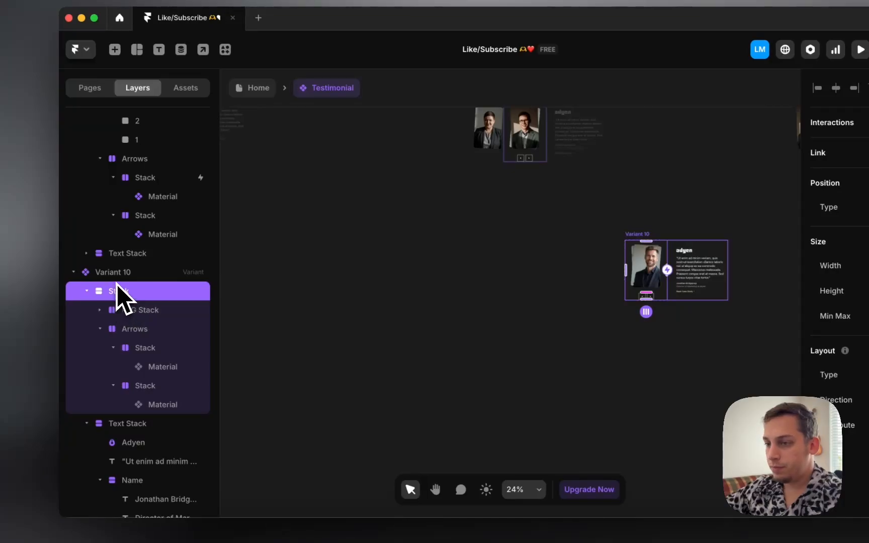
left_click(787, 365)
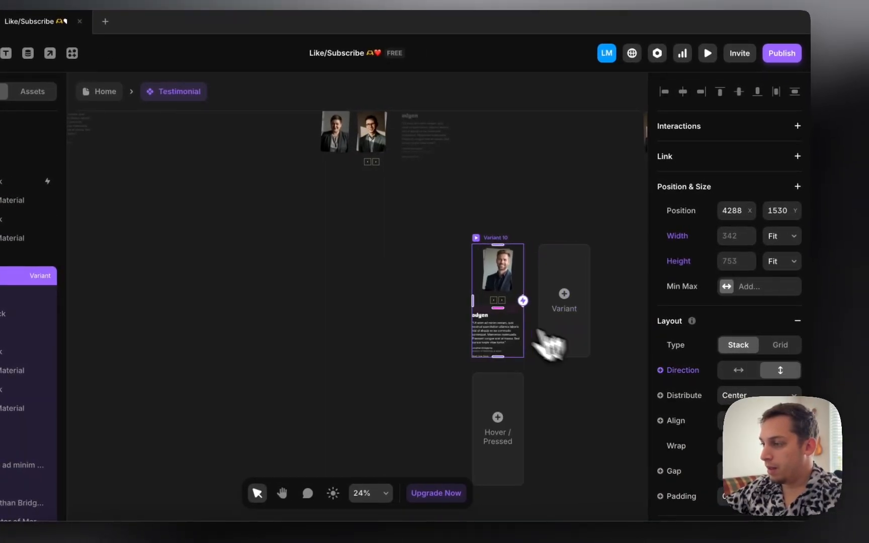
scroll(541, 335, "up", 6)
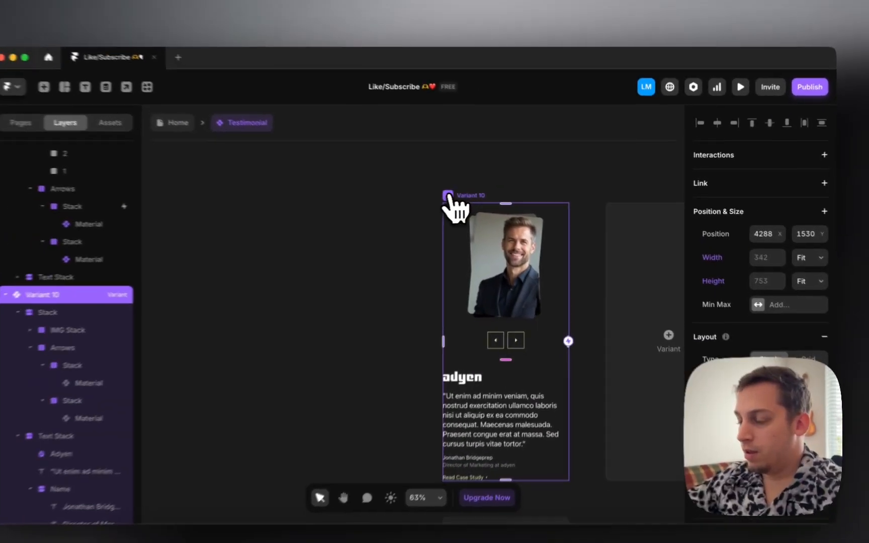
scroll(485, 314, "down", 3)
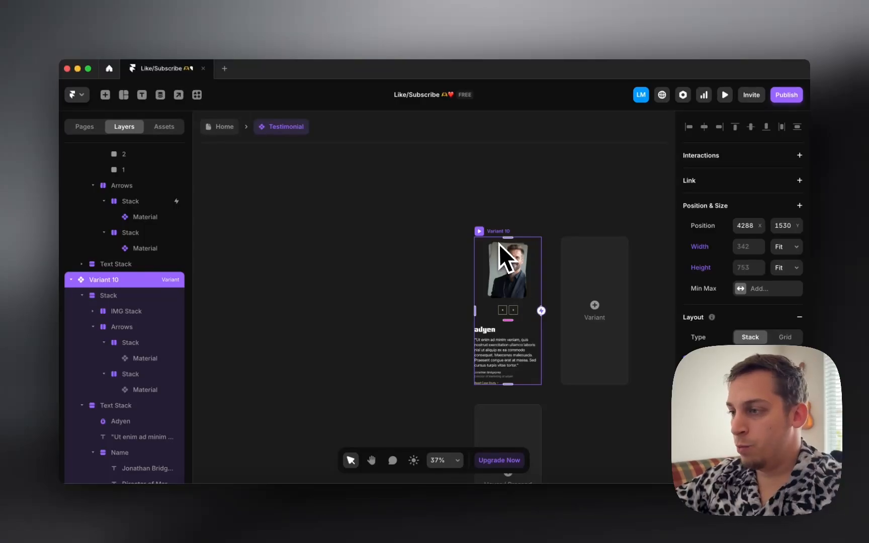
scroll(498, 242, "down", 5)
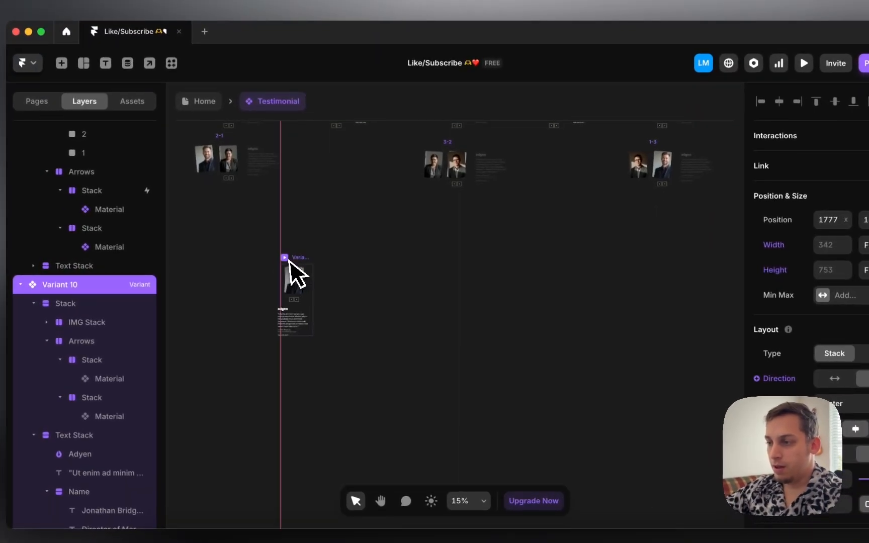
Step: Move the Variant 10 card left on the canvas and rename it M1
left_click_drag(290, 261, 286, 261)
scroll(287, 261, "left", 5)
left_click_drag(567, 251, 398, 258)
double_click(60, 285)
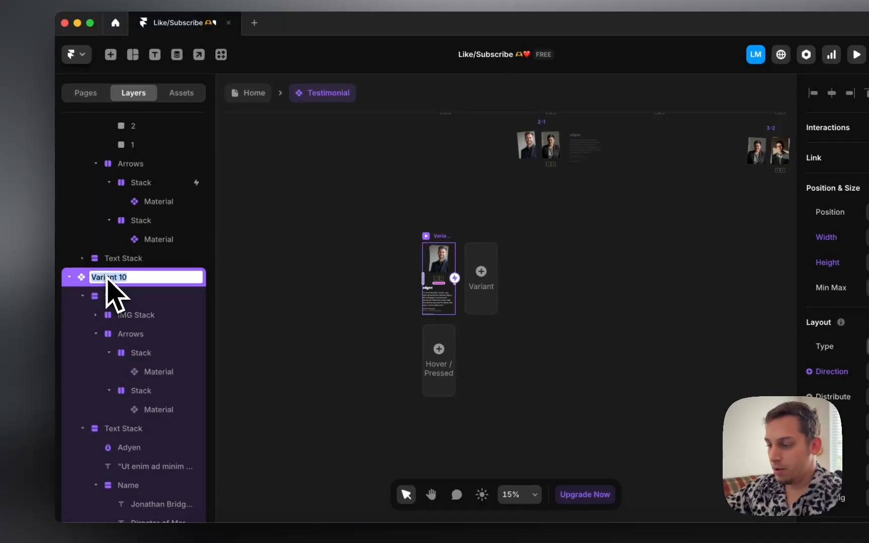
key("Return")
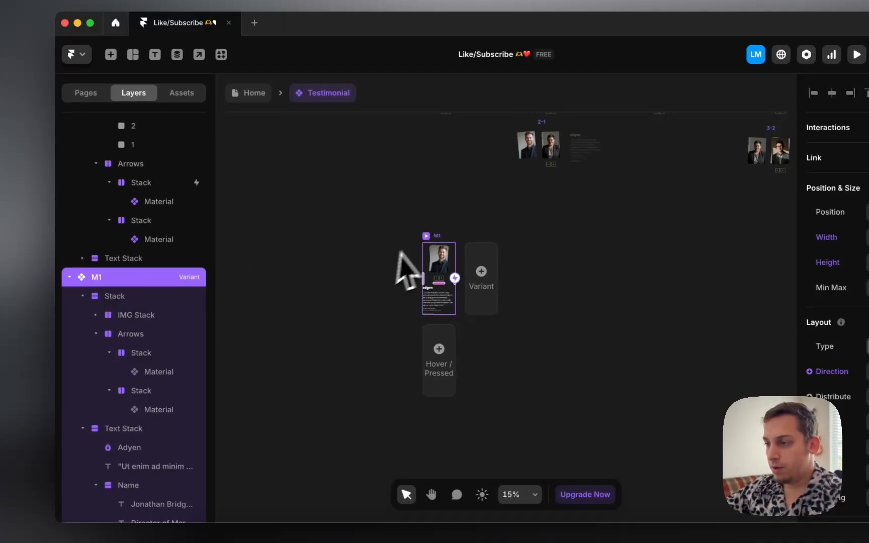
scroll(447, 322, "up", 5)
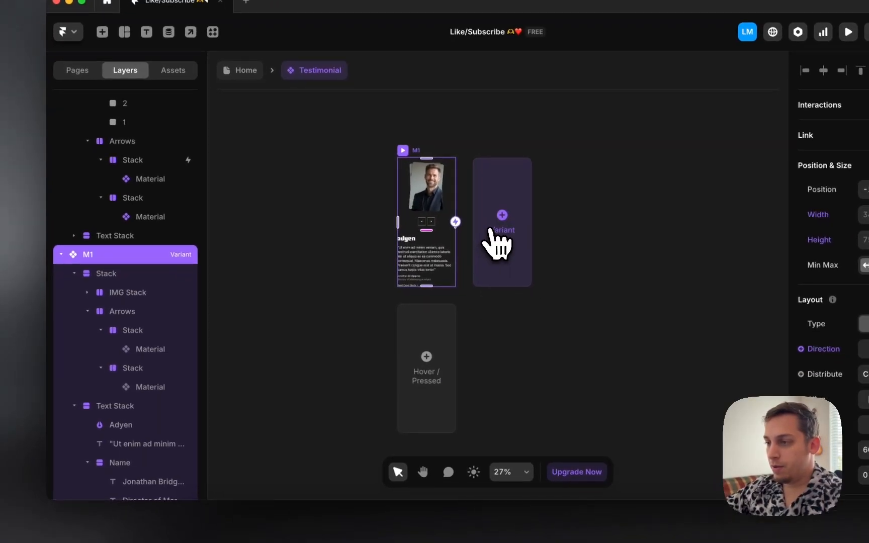
Step: Add a new variant based on M1 and name it 1-2
left_click(504, 250)
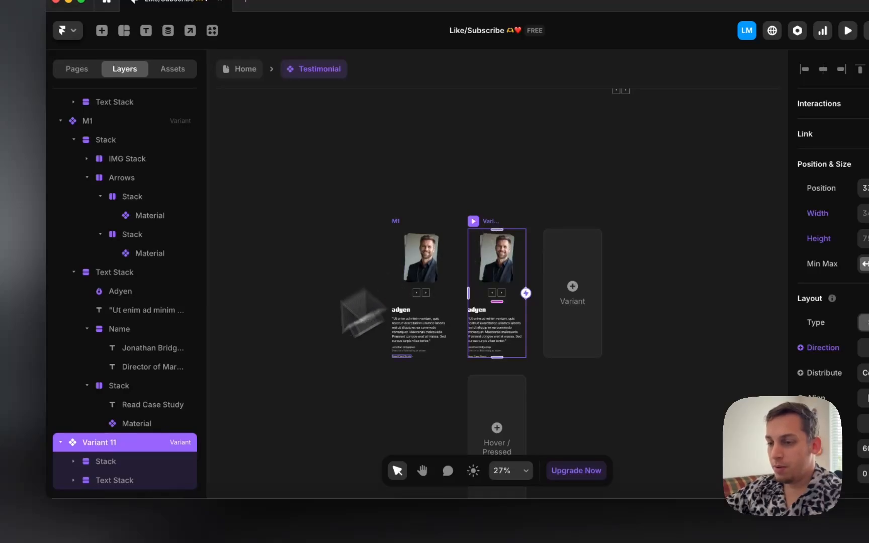
double_click(103, 444)
type("1-")
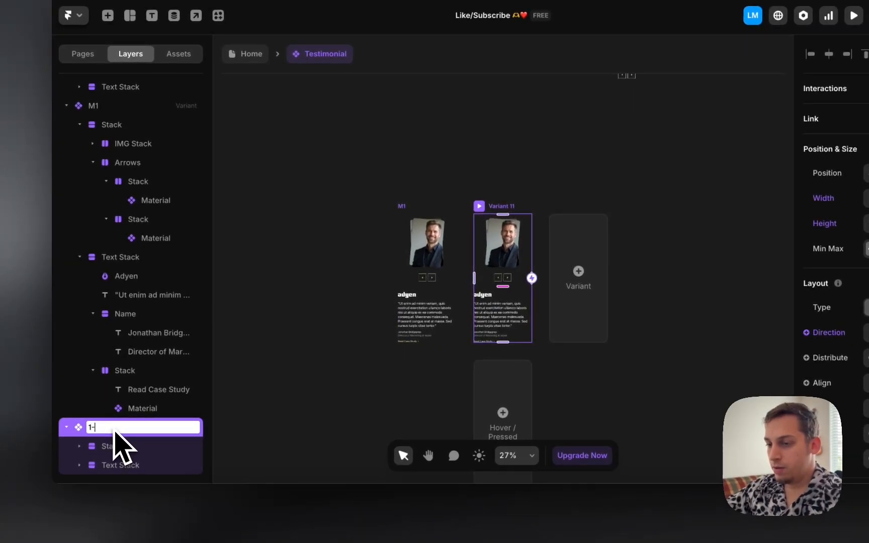
type("2")
key("Return")
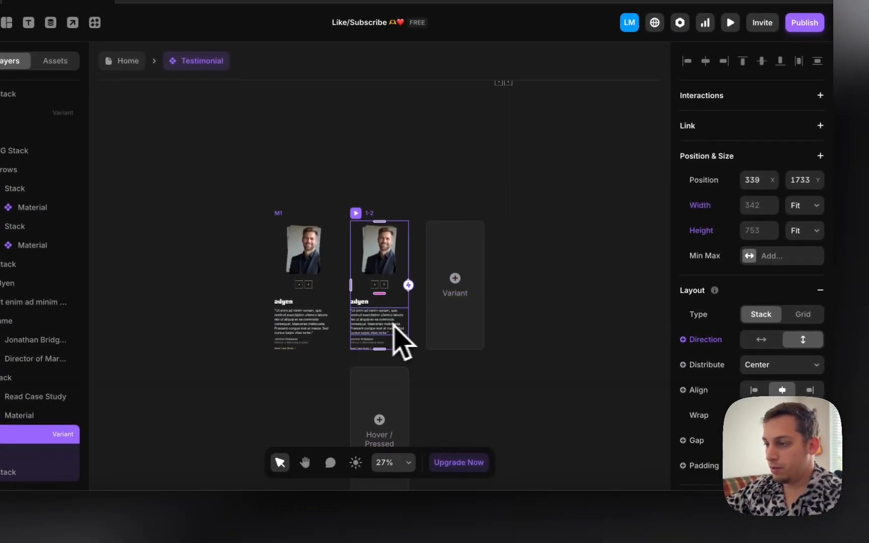
Step: Fade 1-2's testimonial text group to 0.2 opacity, then add Variant 11 beside it
left_click(390, 327)
scroll(694, 382, "down", 5)
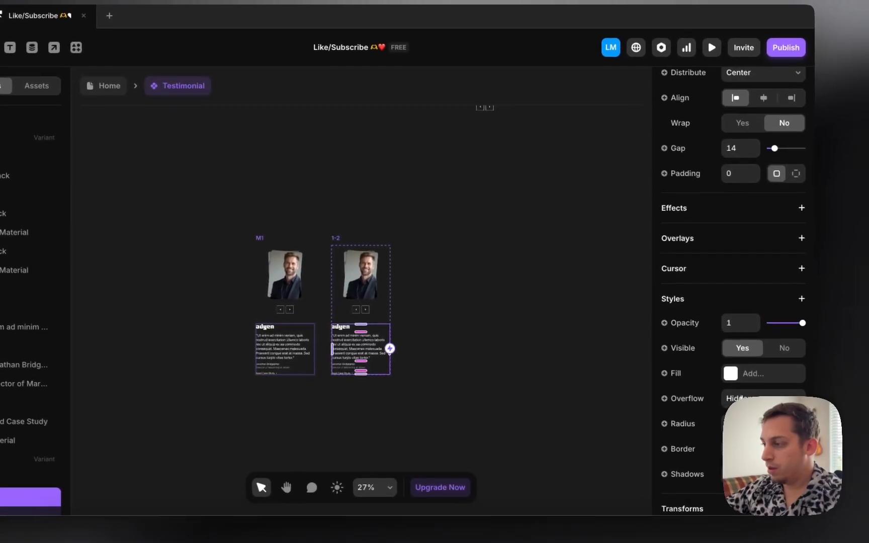
scroll(769, 327, "down", 1)
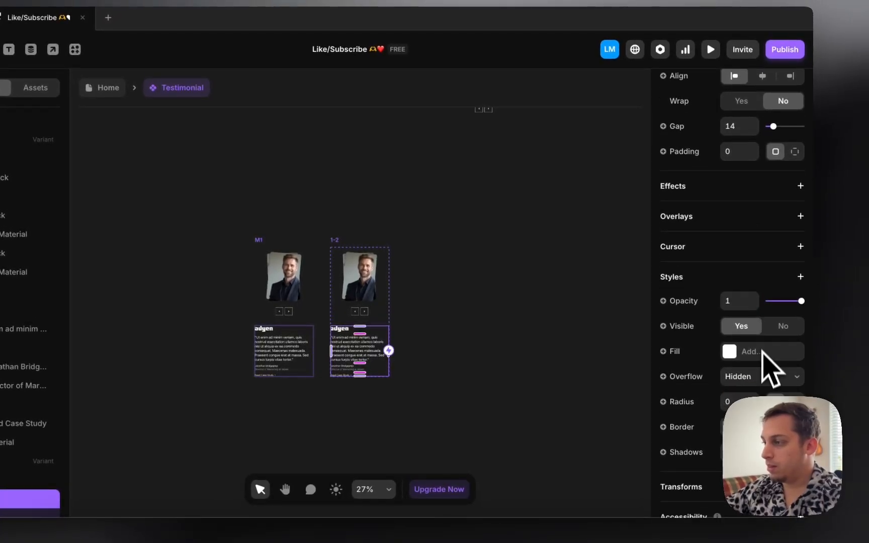
left_click(742, 306)
type("0.2")
key("Return")
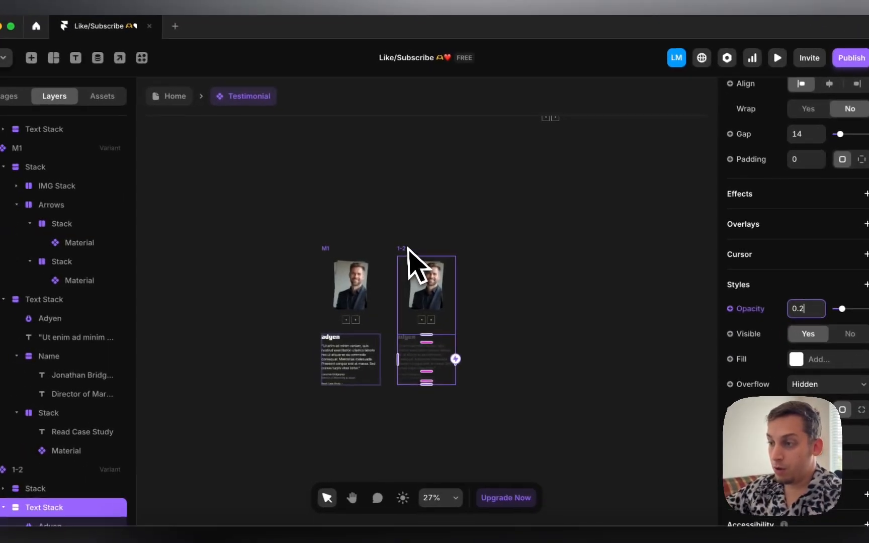
left_click(334, 241)
left_click(518, 324)
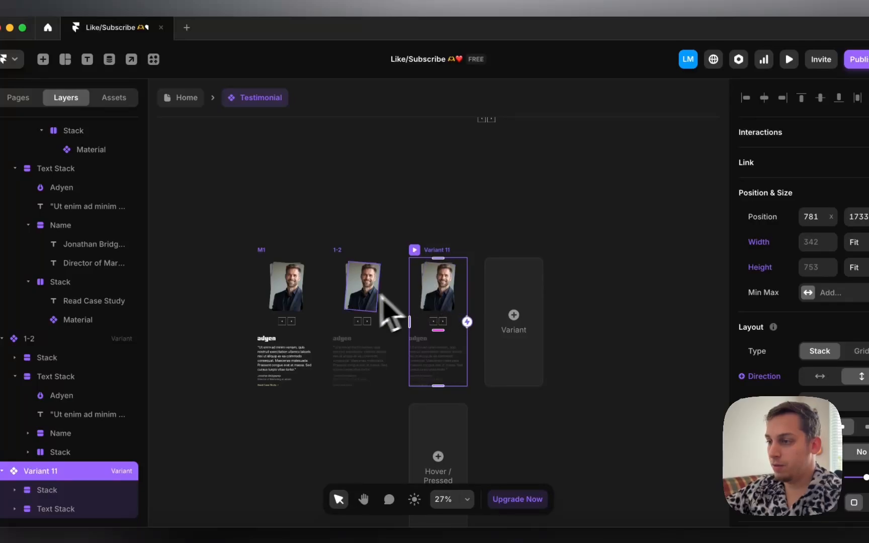
Step: In 1-2, shift the first headshot left twice and tilt it a few degrees
left_click(355, 300)
left_click(367, 272)
left_click(418, 254, "shift")
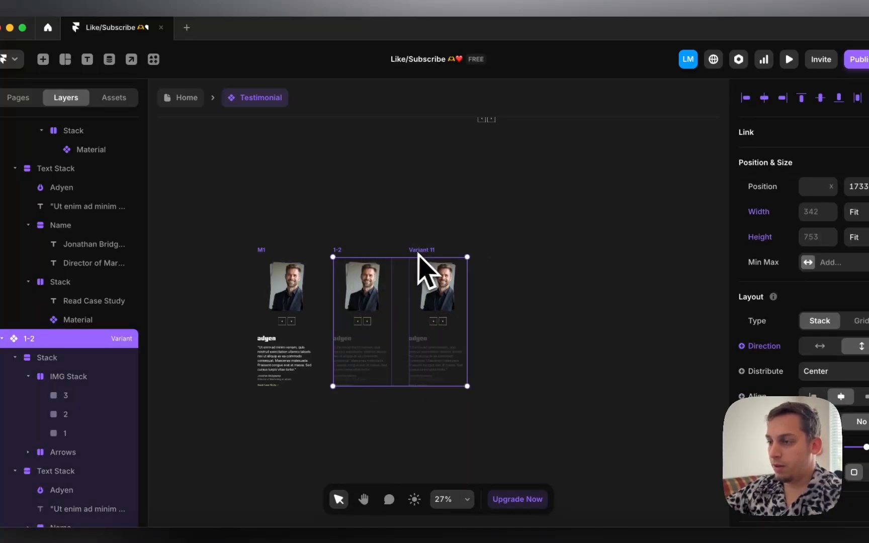
left_click(425, 287)
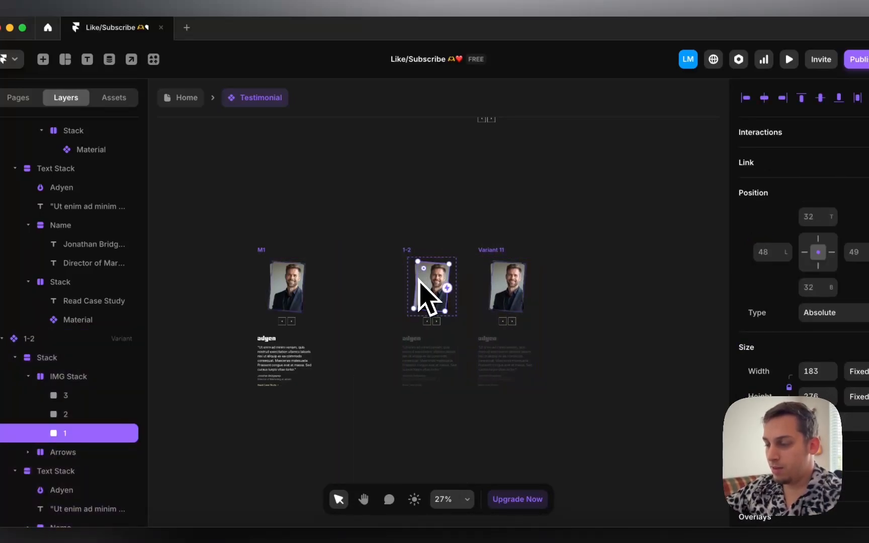
scroll(420, 282, "up", 5)
key("shift+Left")
key("shift+Left")
key("shift+Left")
key("shift+Left")
key("shift+Left")
key("shift+Left")
key("shift+Left")
key("shift+Left")
key("shift+Left")
key("shift+Left")
key("shift+Left")
key("shift+Left")
key("shift+Left")
key("shift+Left")
key("shift+Left")
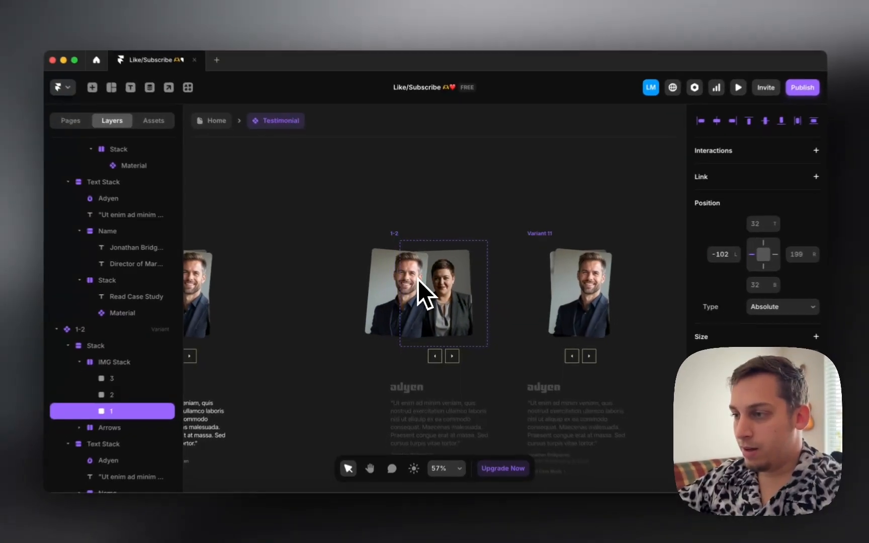
key("shift+Left")
key("shift+Left")
key("shift+Left")
key("shift+Left")
key("shift+Left")
key("shift+Left")
key("shift+Left")
key("shift+Left")
key("shift+Left")
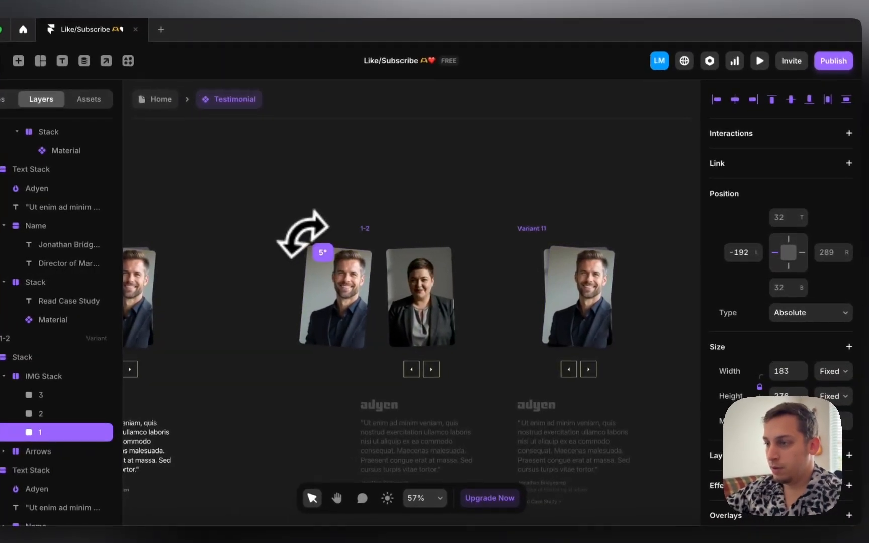
left_click_drag(345, 241, 294, 237)
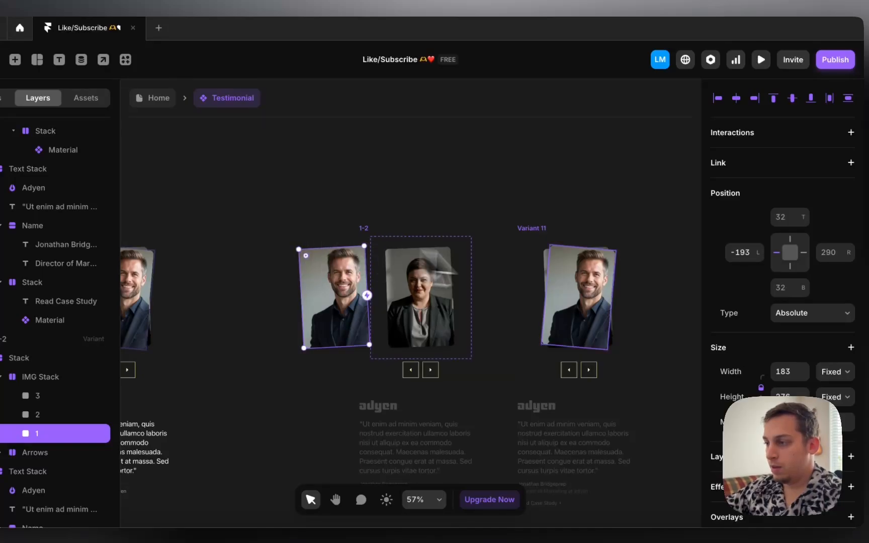
Step: In Variant 11, set the man's photo to Z Index 0 and text to full opacity, then move the variant right
left_click(585, 292)
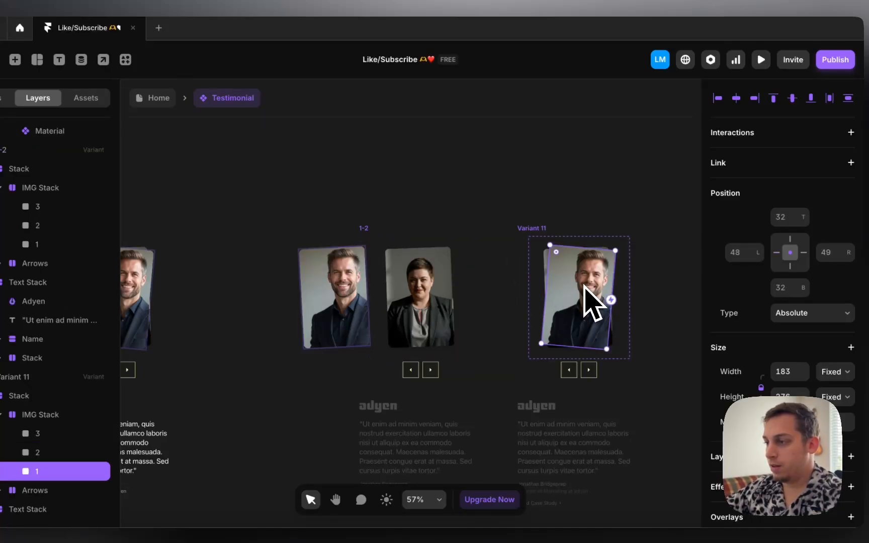
scroll(719, 357, "down", 5)
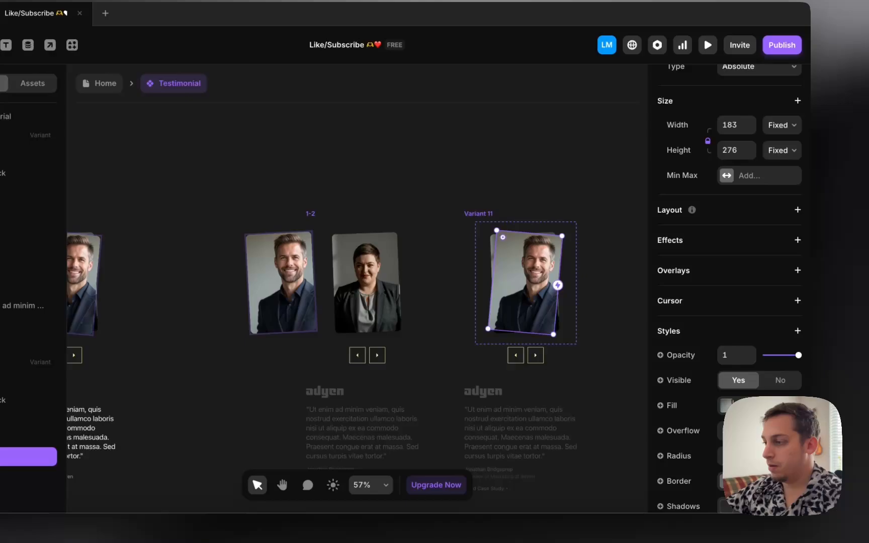
scroll(772, 397, "down", 4)
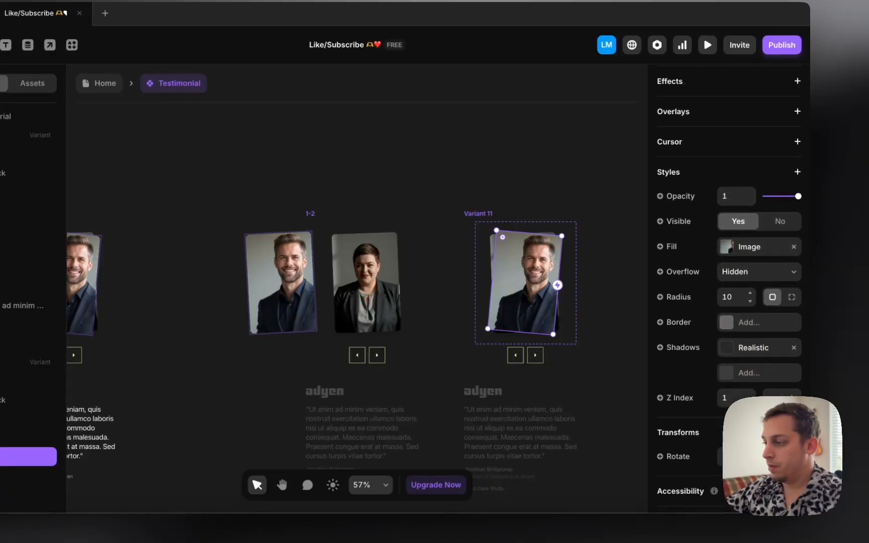
left_click(771, 355)
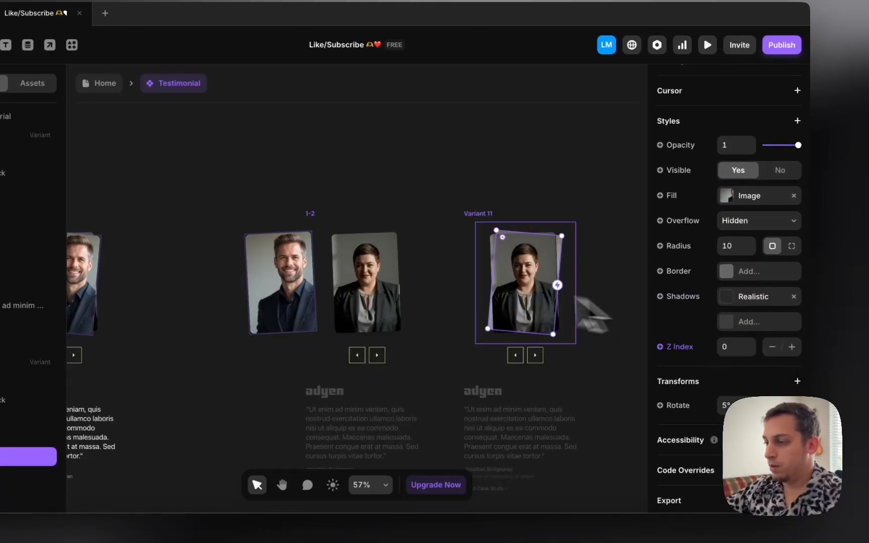
scroll(488, 285, "down", 4)
left_click(526, 362)
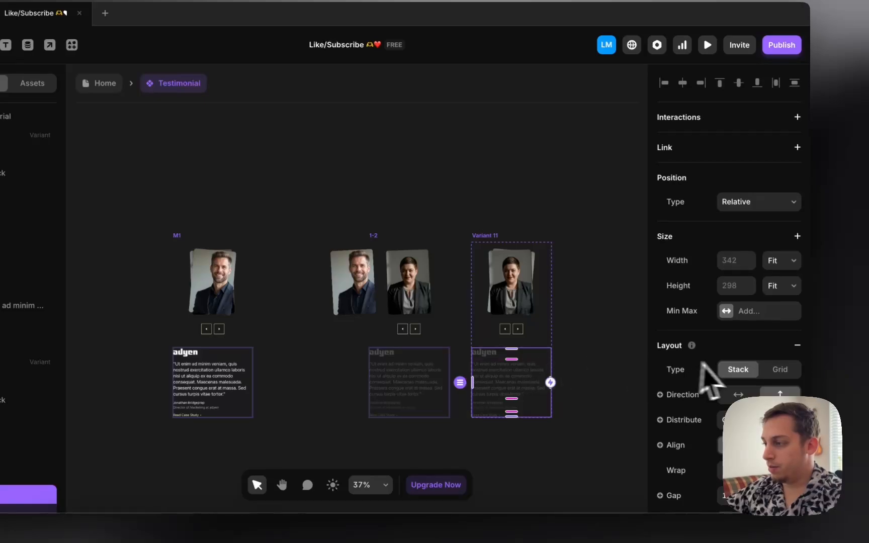
scroll(737, 352, "down", 6)
key("Return")
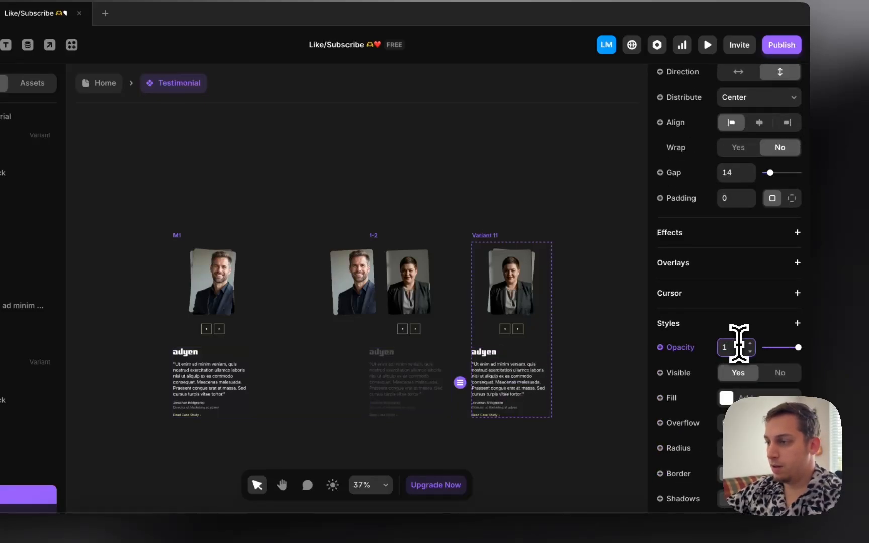
left_click(523, 194)
left_click_drag(494, 234, 518, 237)
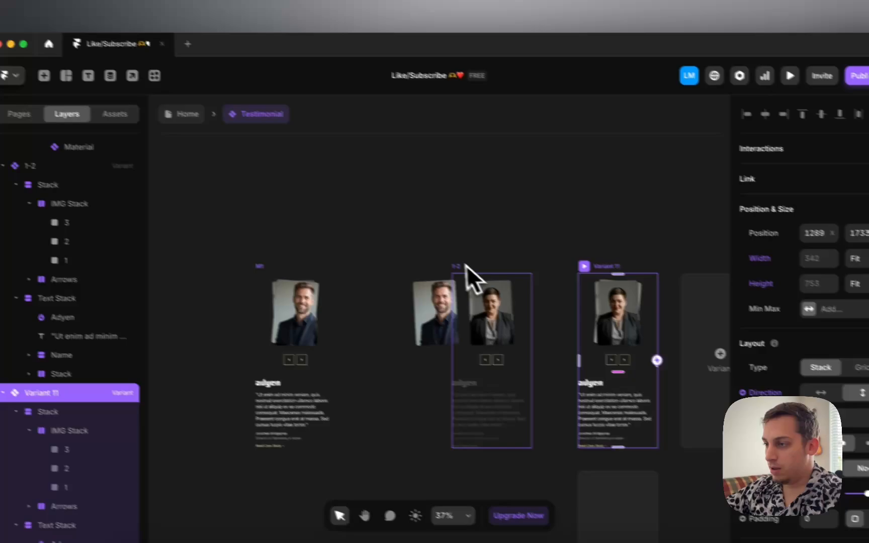
Step: Preview variant 1-2, close the preview, and rename it M1-2
left_click(375, 236)
left_click(374, 236)
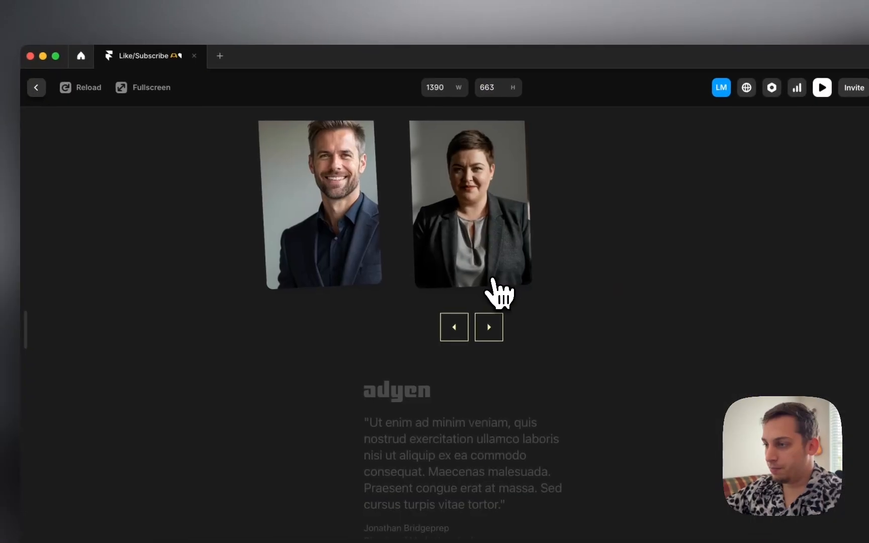
left_click(63, 98)
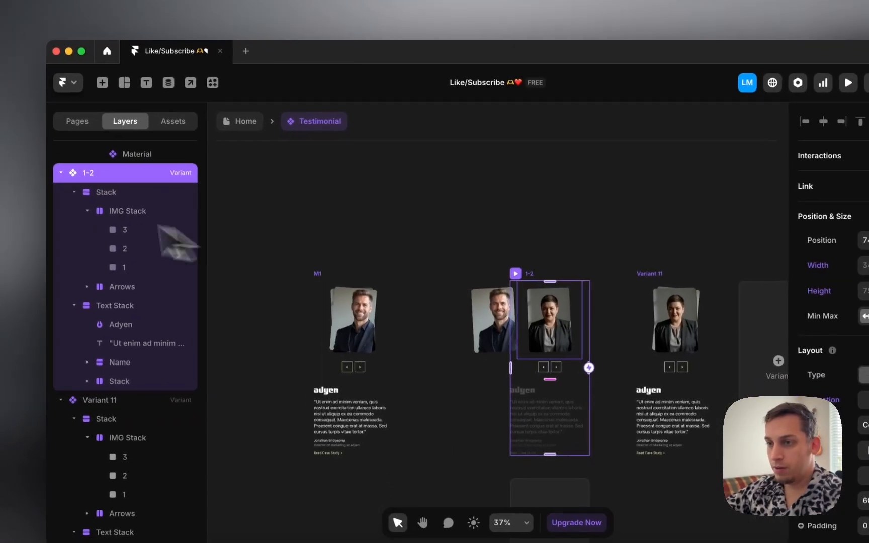
double_click(99, 181)
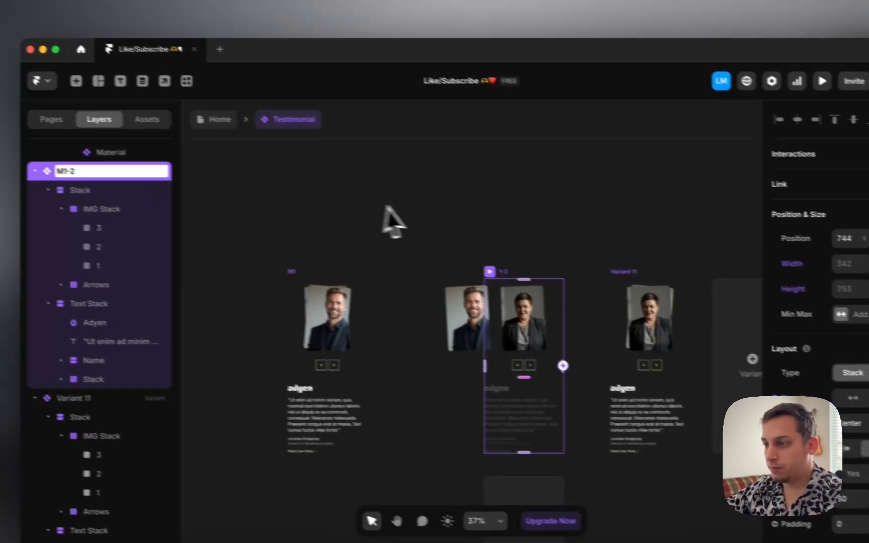
left_click(428, 220)
Step: Rename Variant 11 to M2 and align it in the row with M1 and M1-2
left_click(670, 285)
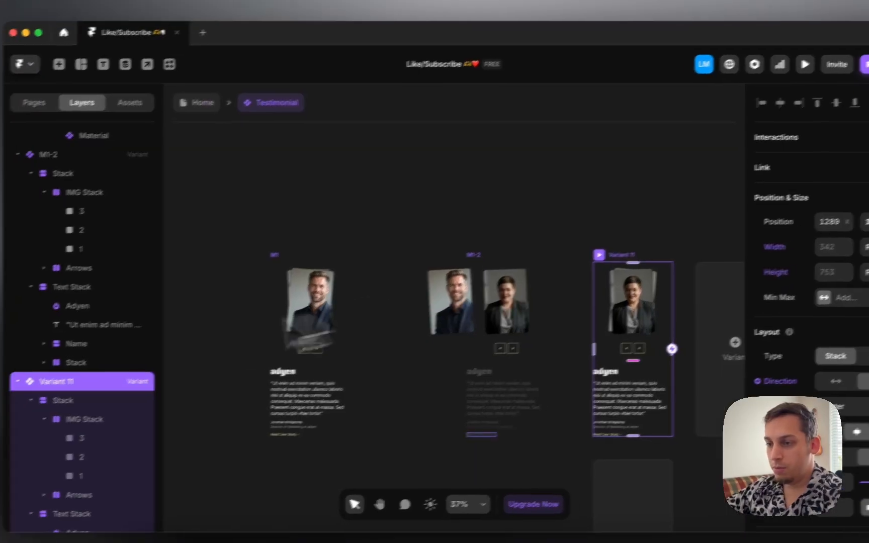
double_click(50, 382)
type("M2")
key("Return")
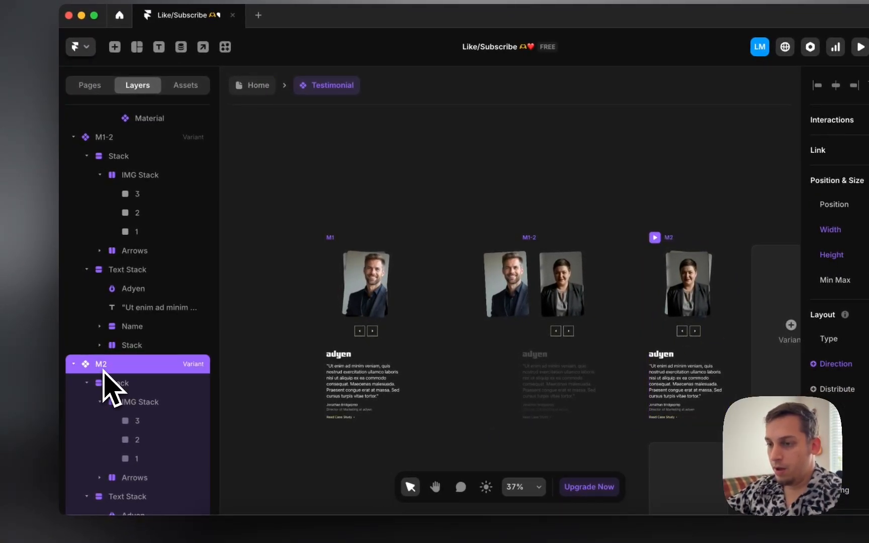
left_click(448, 218)
left_click_drag(659, 238, 696, 240)
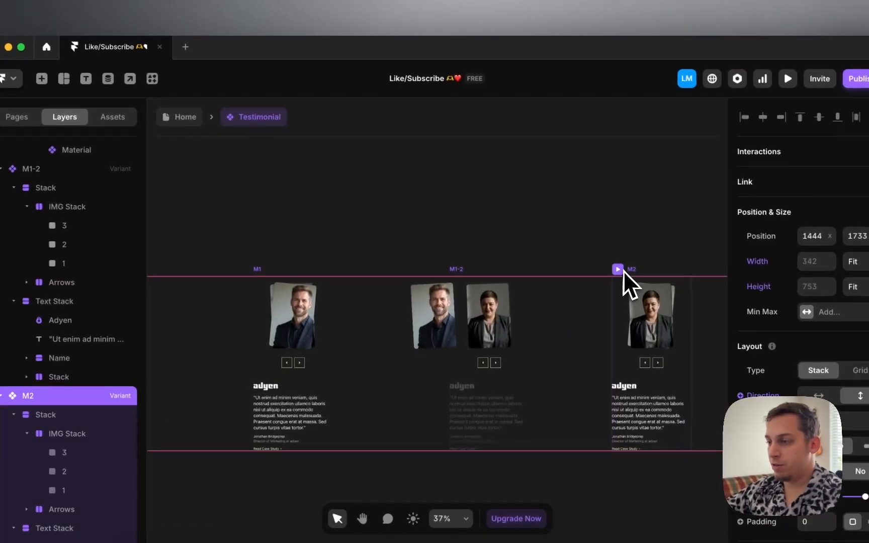
mouse_move(623, 271)
left_mouse_down()
mouse_move(586, 267)
mouse_move(606, 273)
left_mouse_up()
left_click(518, 232)
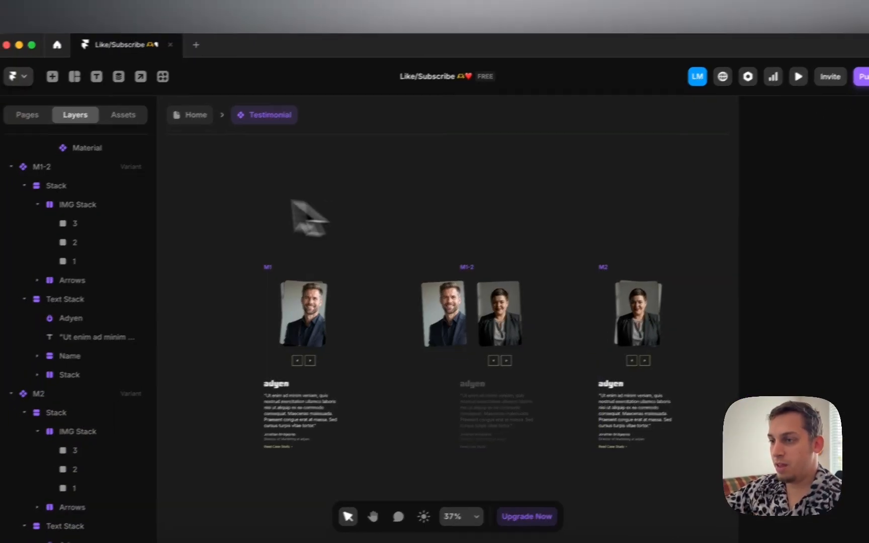
scroll(341, 199, "down", 4)
scroll(341, 200, "up", 5)
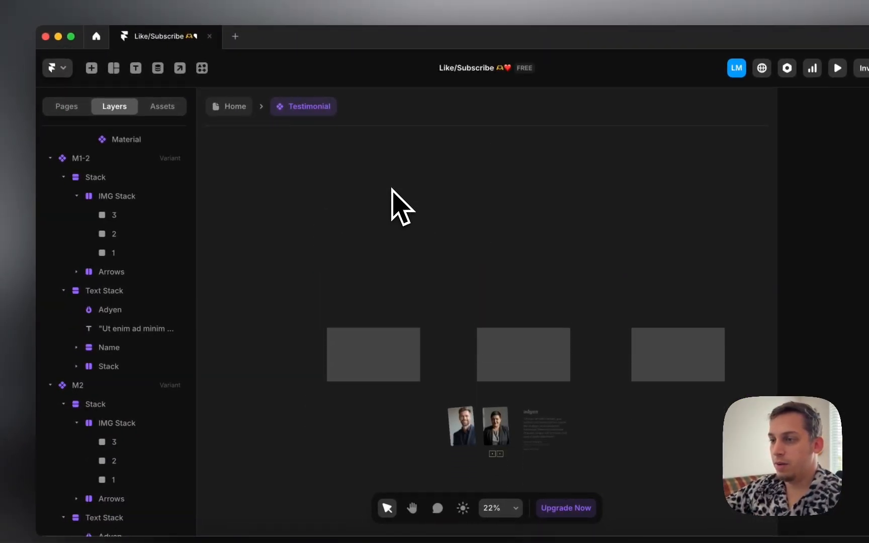
Step: Preview the Home page on desktop and advance the testimonial carousel seven times
left_click(229, 106)
left_click(323, 196)
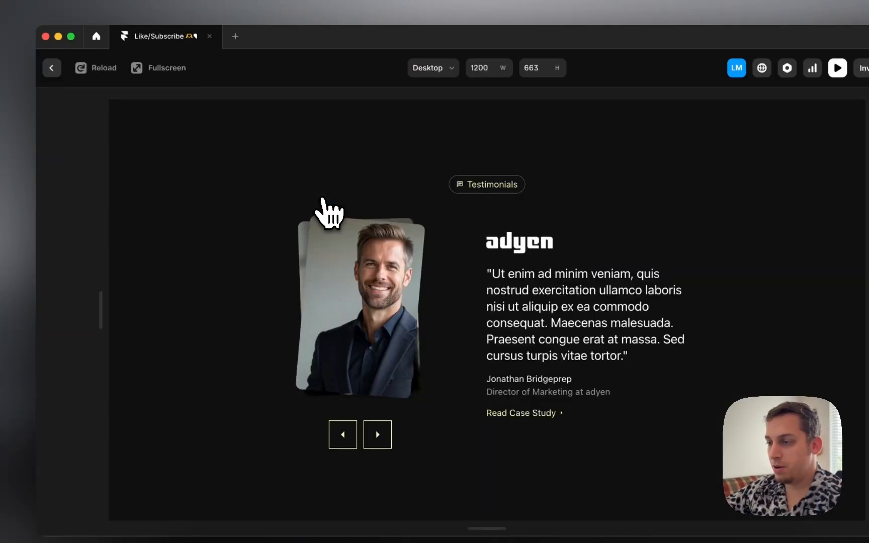
left_click(377, 430)
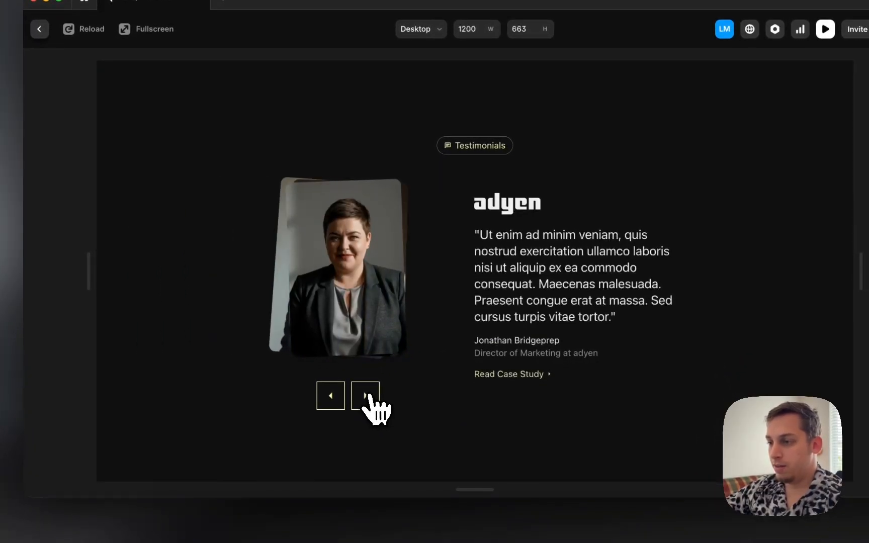
left_click(369, 397)
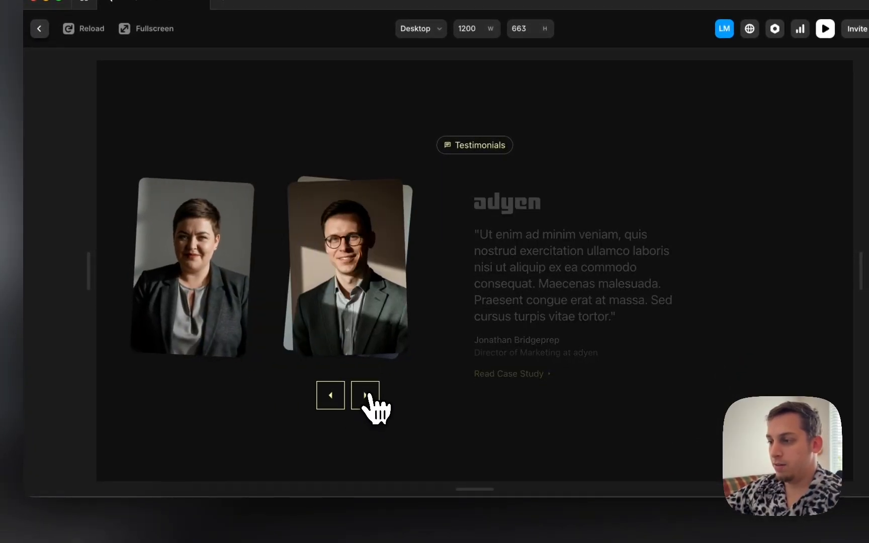
left_click(369, 397)
left_click(369, 397)
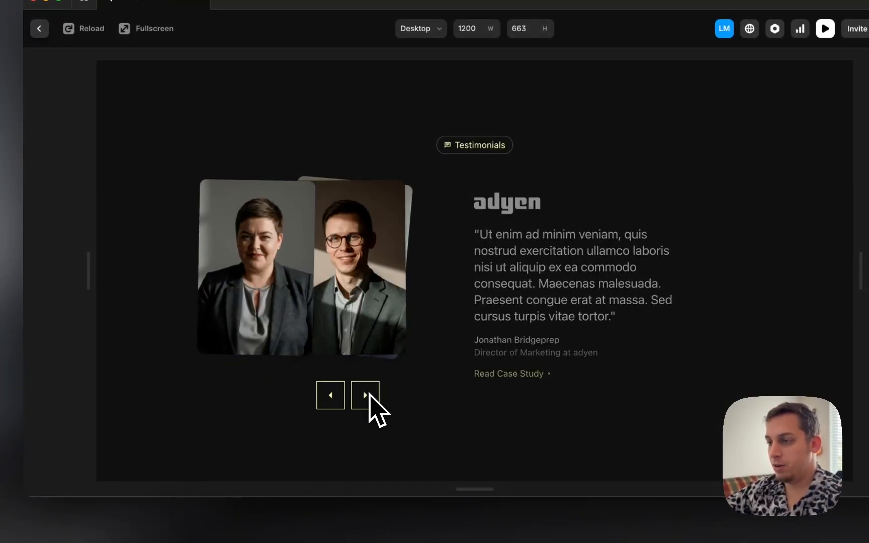
left_click(368, 400)
left_click(369, 399)
left_click(369, 400)
Step: Step the carousel back five times, ending on the man with glasses
left_click(334, 395)
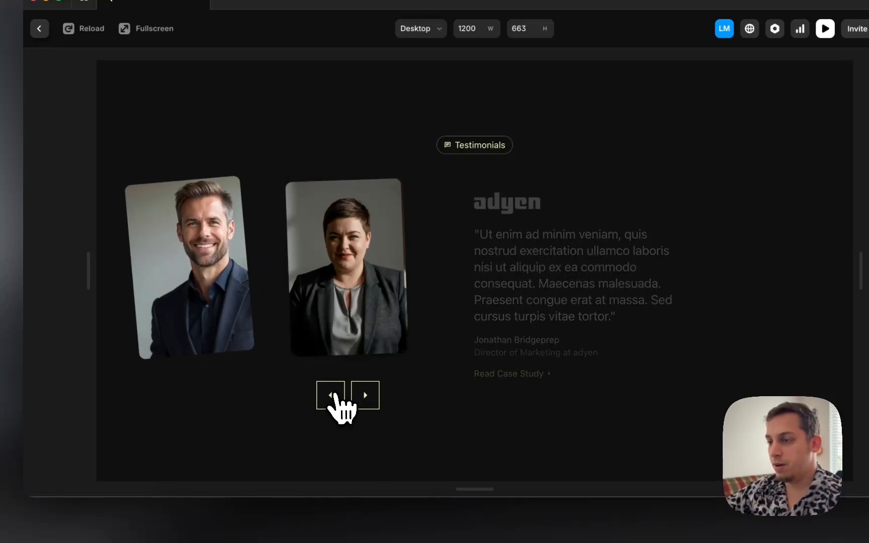
left_click(334, 396)
left_click(334, 396)
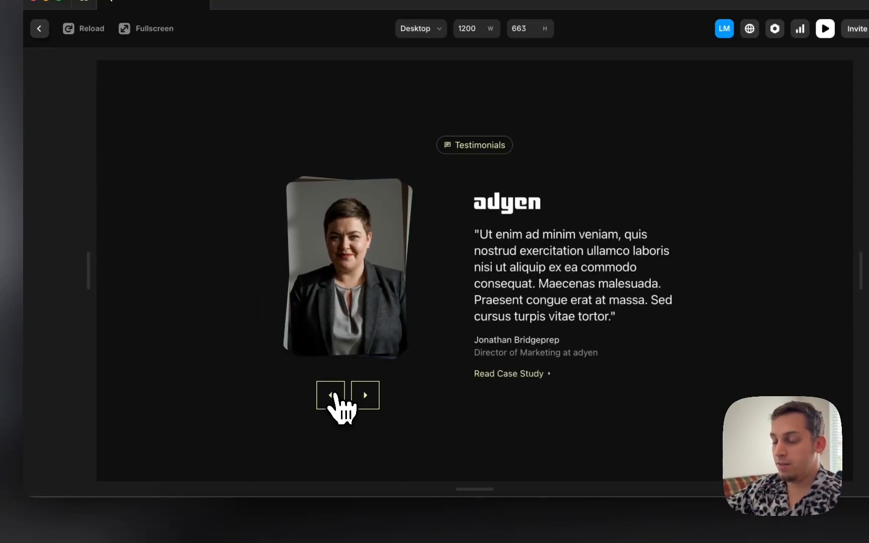
left_click(334, 396)
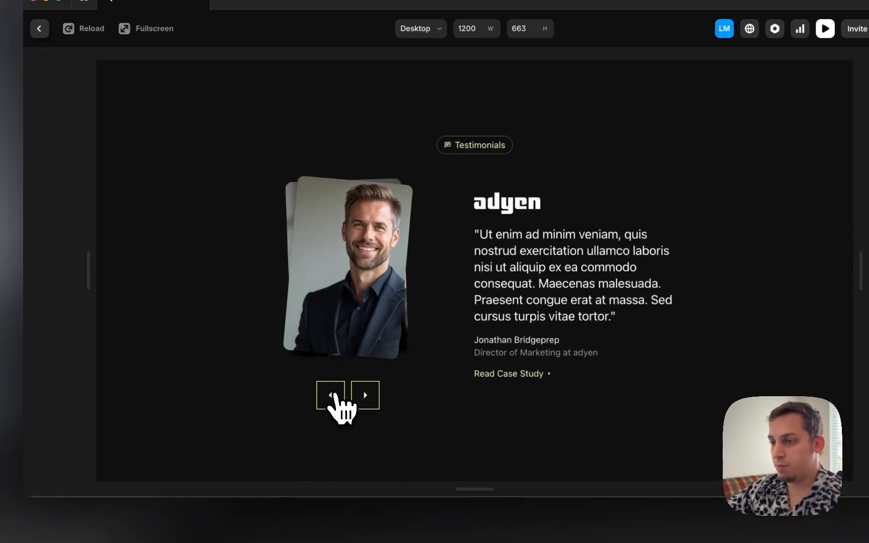
left_click(334, 396)
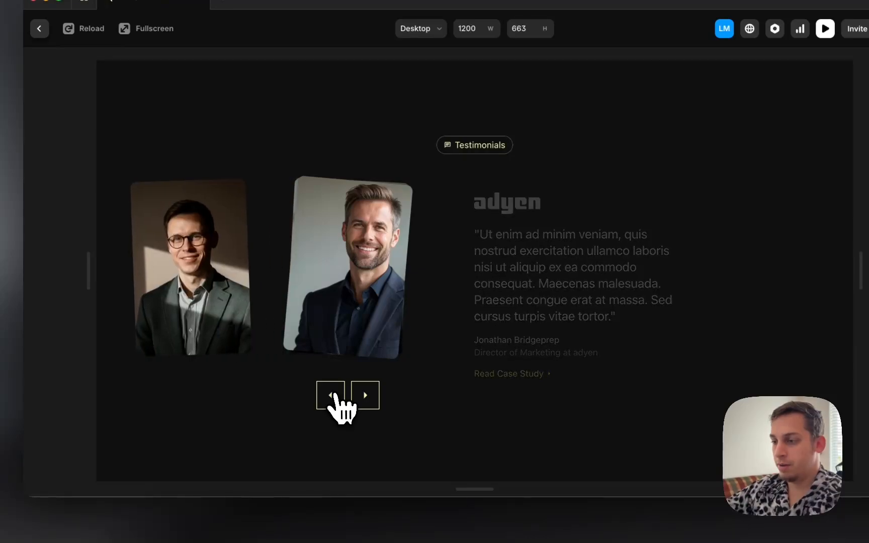